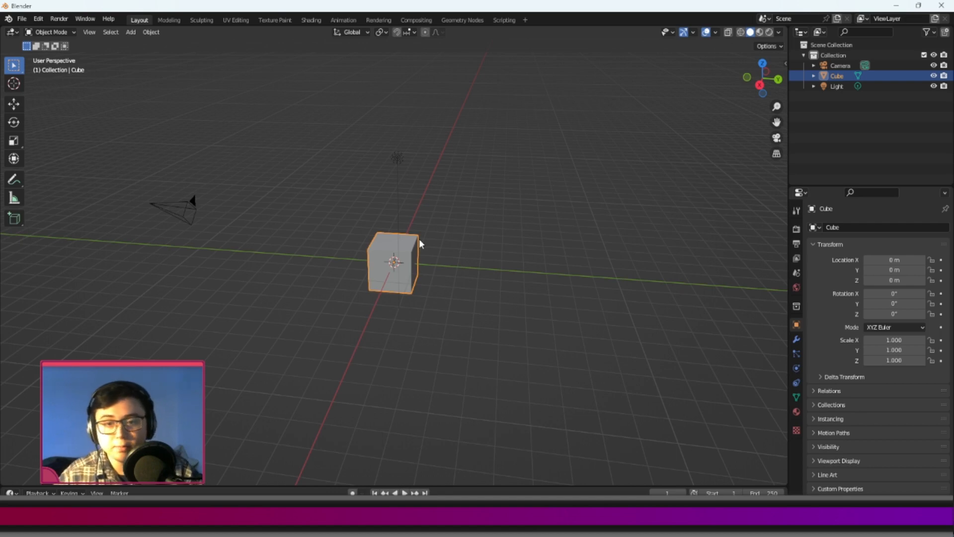
Delete all the default objects from the scene.
middle_click_drag(323, 221, 392, 222)
key("a")
key("Delete")
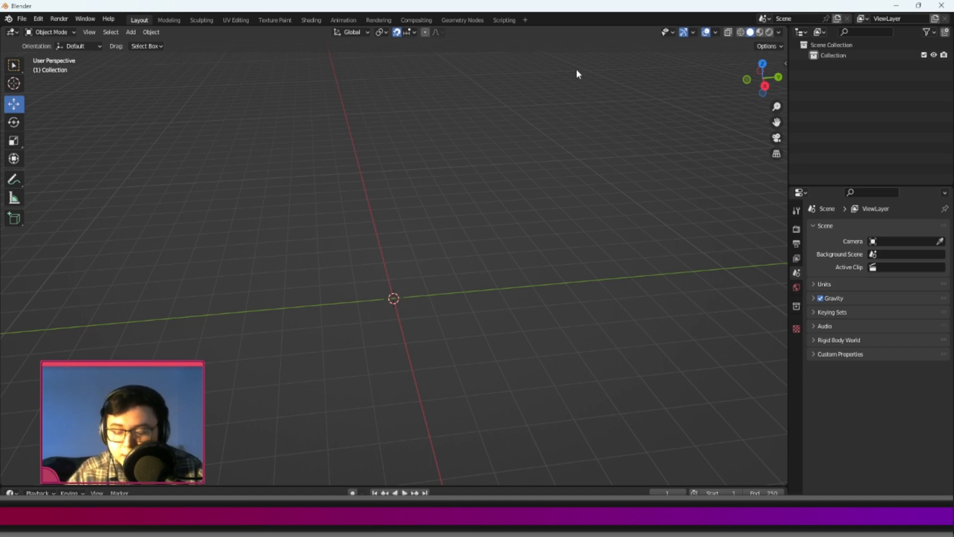
Add a cube mesh at the origin and scale it to 0.3 on all axes.
middle_click_drag(458, 141, 419, 196)
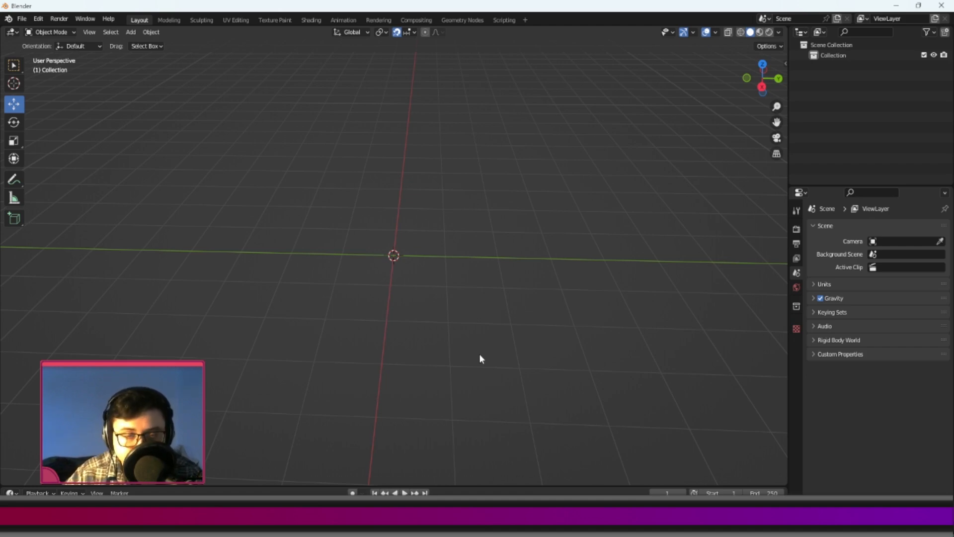
middle_click_drag(464, 375, 539, 256)
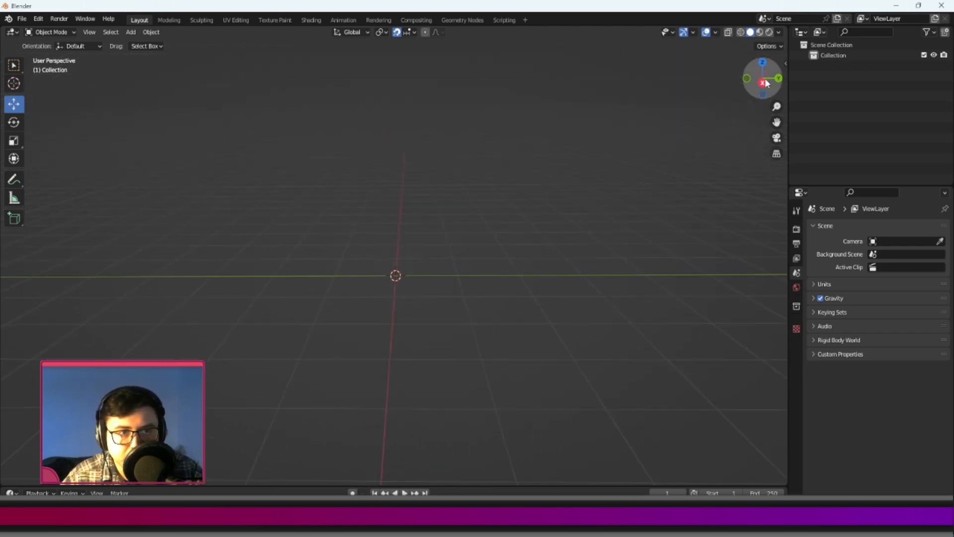
middle_click_drag(538, 222, 499, 219)
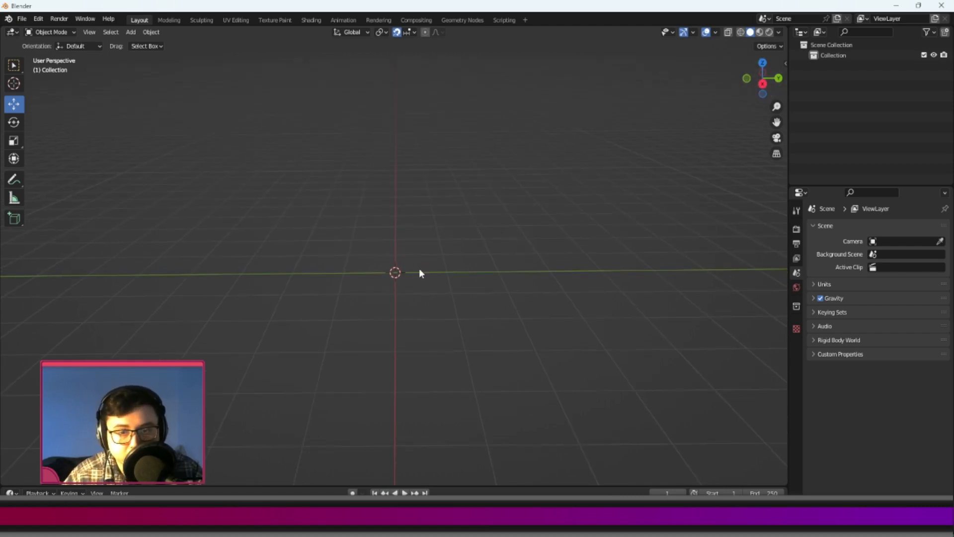
key("shift+a")
mouse_move(419, 269)
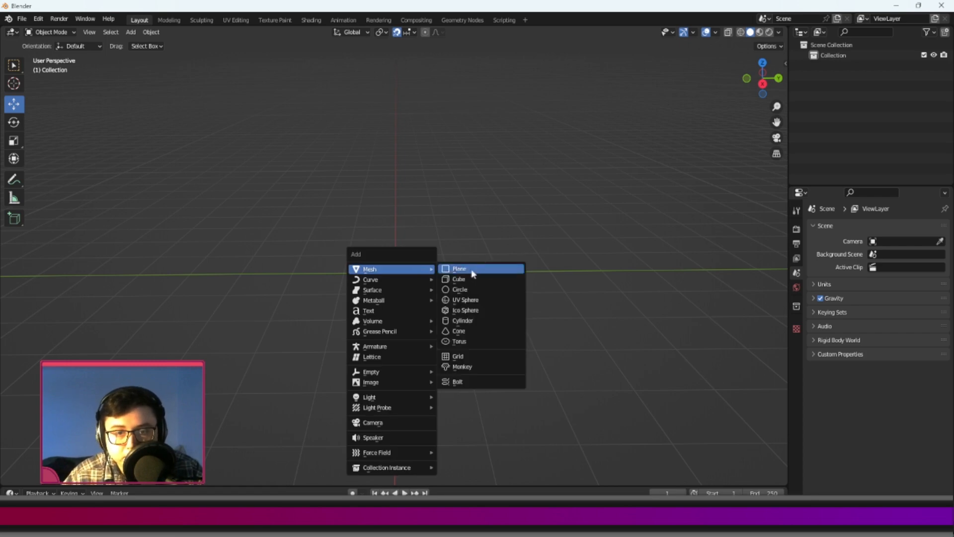
left_click(458, 280)
scroll(458, 272, "up", 4)
middle_click_drag(458, 273, 457, 219)
key("s")
left_click(466, 266)
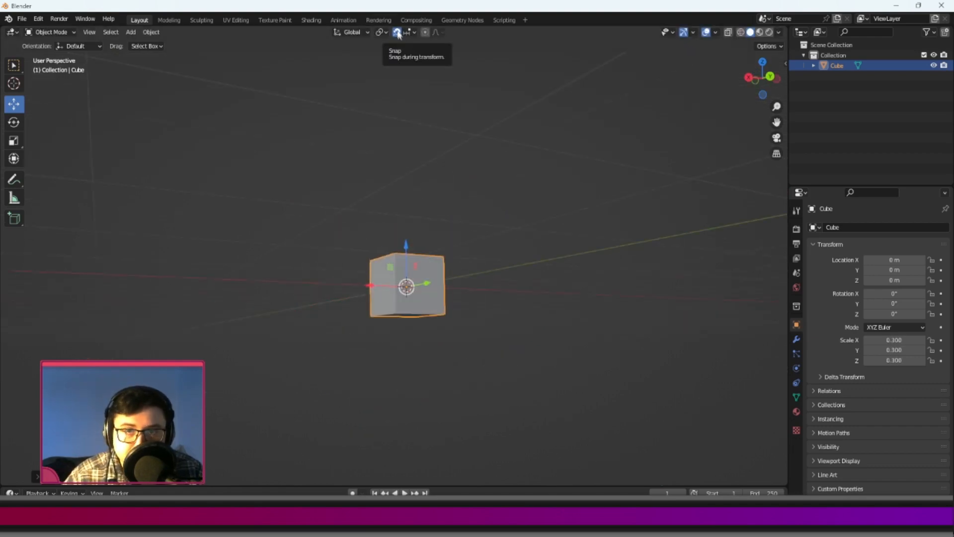
Check the Increment snapping settings and try moving the cube along the Y axis.
left_click(396, 33)
left_click(414, 33)
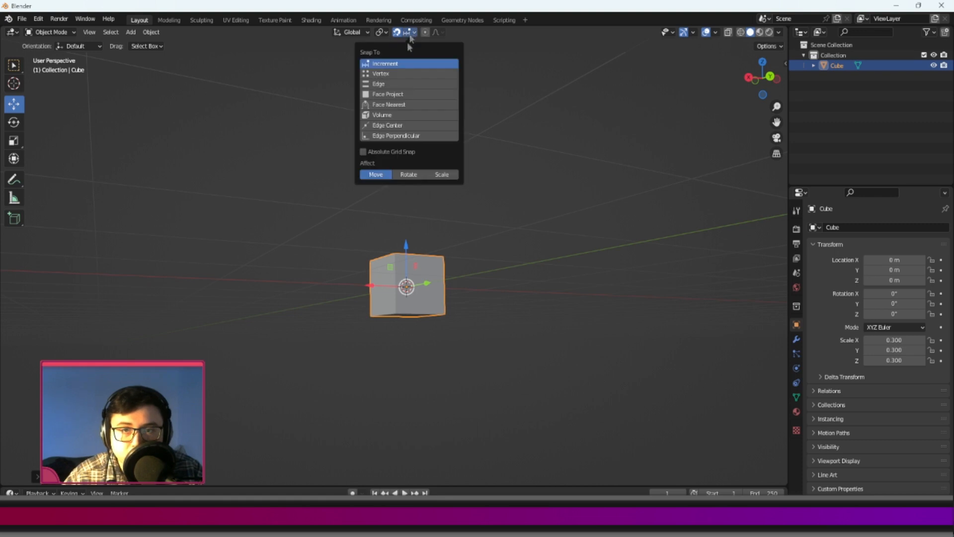
middle_click_drag(325, 201, 429, 269)
left_click_drag(429, 271, 479, 259)
right_click(479, 259)
middle_click_drag(439, 266, 732, 142)
middle_click_drag(567, 168, 565, 195)
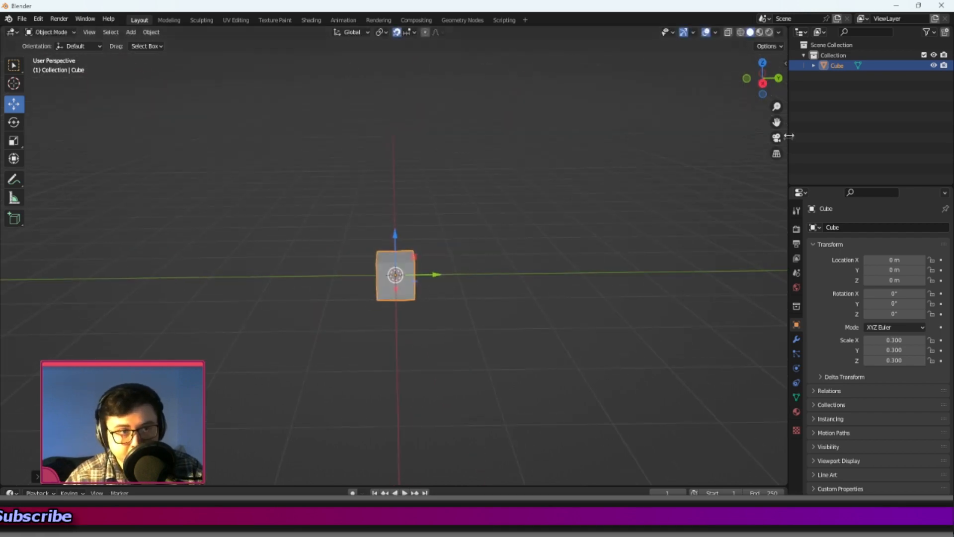
Align the viewport to the Right Orthographic view of the cube.
left_click(764, 85)
left_click(763, 85)
left_click(764, 84)
left_click(763, 85)
middle_click_drag(503, 156, 492, 206)
key("KP_1")
key("KP_3")
key("KP_1")
key("KP_3")
middle_click_drag(490, 208, 438, 234)
left_click(763, 85)
scroll(408, 177, "down", 2)
Split the viewport into two side-by-side views, keeping one in Right Orthographic and turning the other to a perspective angle.
middle_click_drag(388, 141, 374, 221, "shift")
middle_click_drag(605, 185, 592, 122, "shift")
left_click_drag(785, 28, 497, 167)
middle_click_drag(624, 221, 663, 256)
In Edit Mode with face selection, extrude the cube's top face upward by about 2.7 m.
key("Tab")
key("Tab")
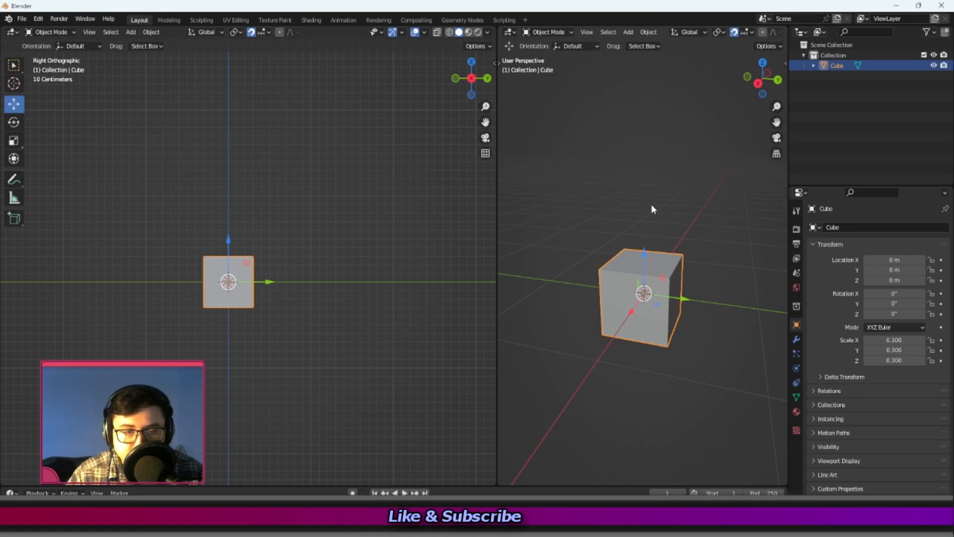
key("Tab")
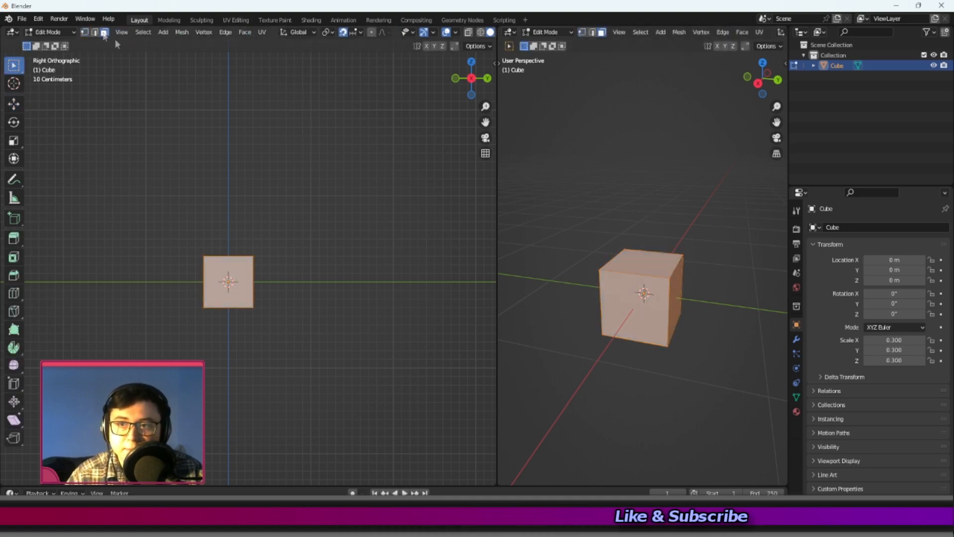
left_click(104, 32)
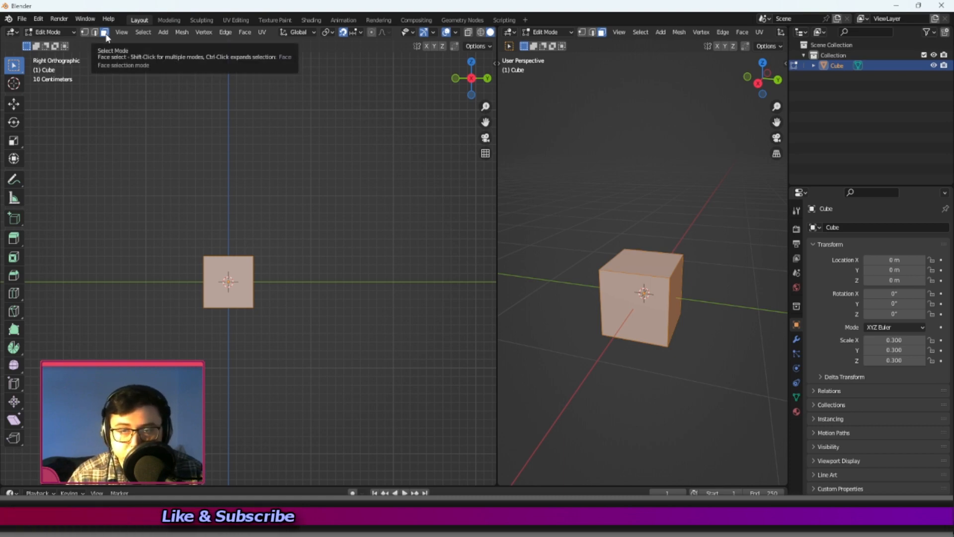
left_click(662, 265)
scroll(276, 229, "down", 1)
scroll(276, 228, "down", 1)
middle_click_drag(250, 206, 276, 237, "shift")
scroll(284, 264, "up", 1)
scroll(284, 264, "down", 1)
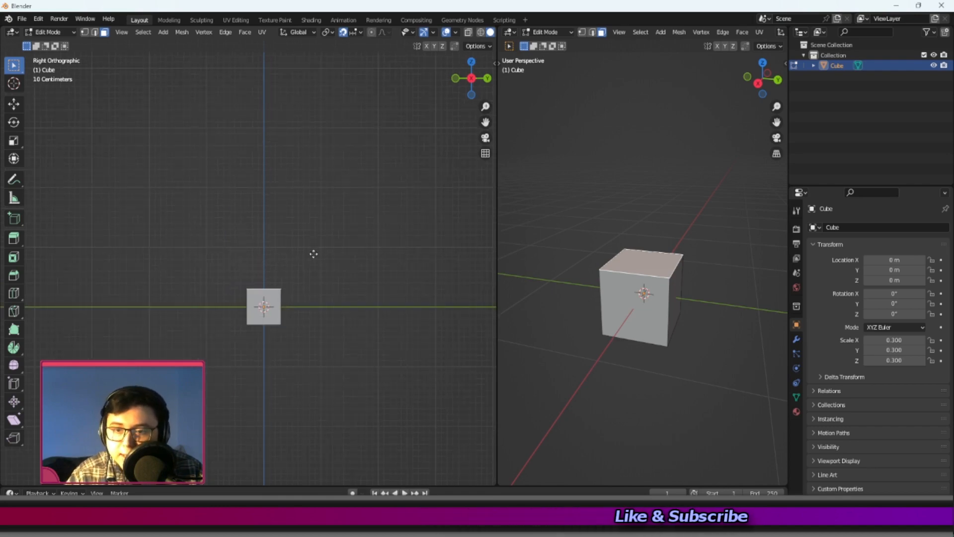
key("e")
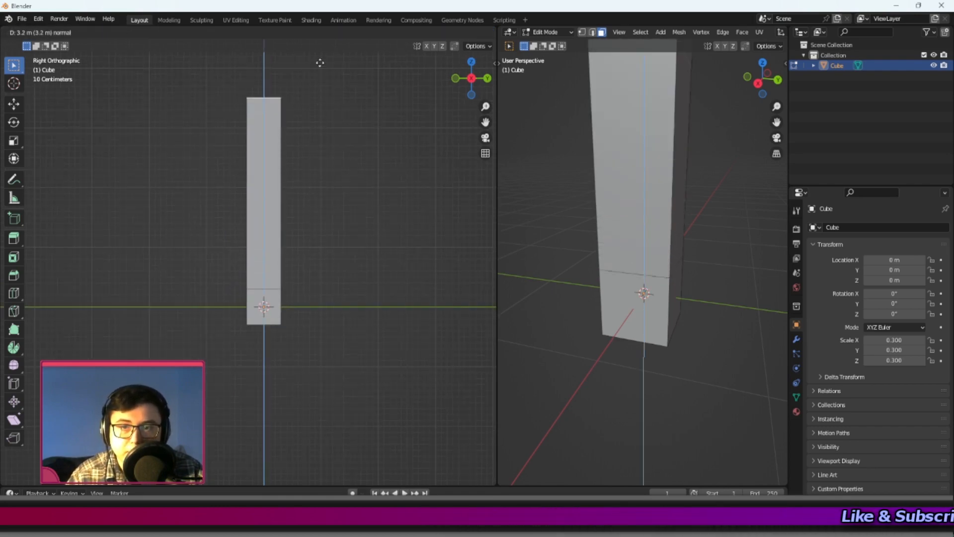
left_click(324, 91)
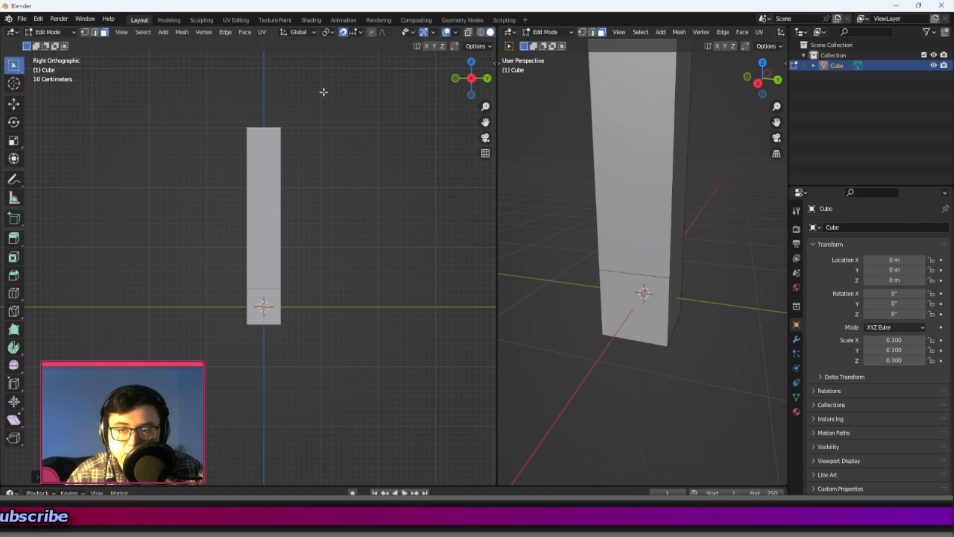
Add two evenly spaced horizontal loop cuts to the tall extruded section of the column.
scroll(313, 153, "down", 3)
scroll(299, 308, "up", 5)
middle_click_drag(299, 308, 212, 284, "shift")
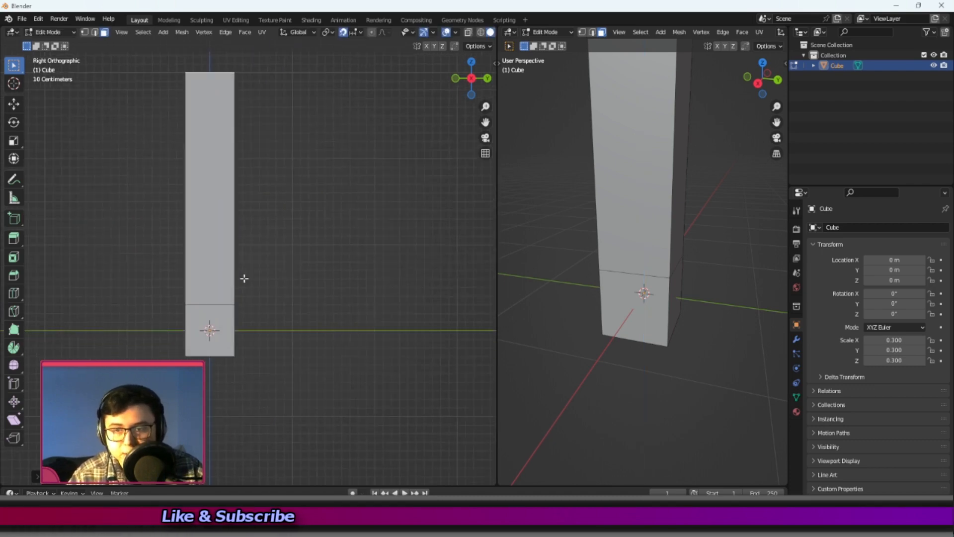
left_click(16, 295)
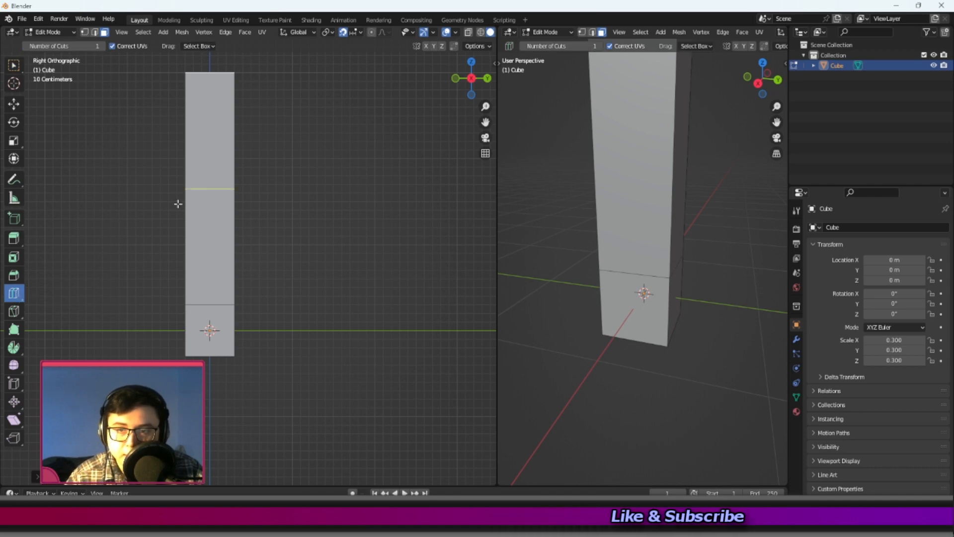
left_click(177, 205)
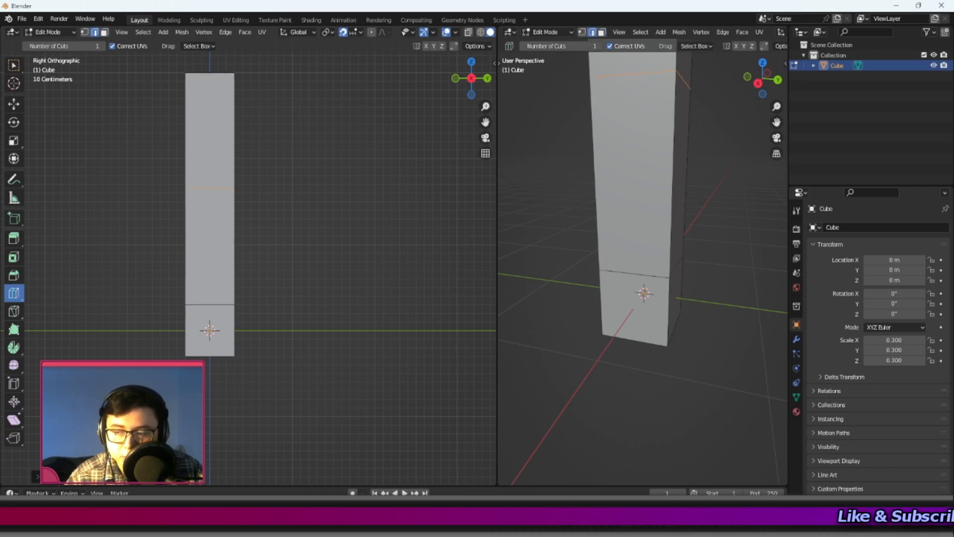
left_click(55, 477)
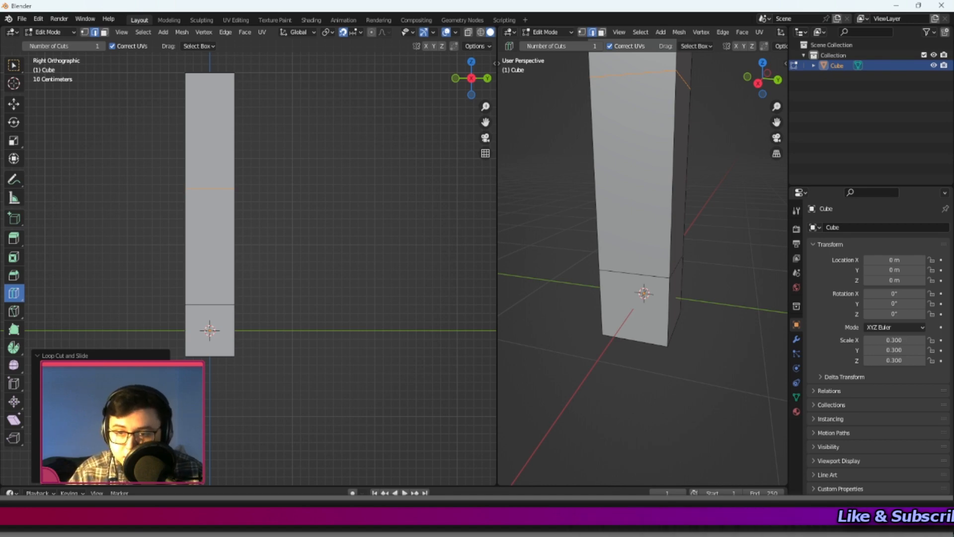
left_click(162, 368)
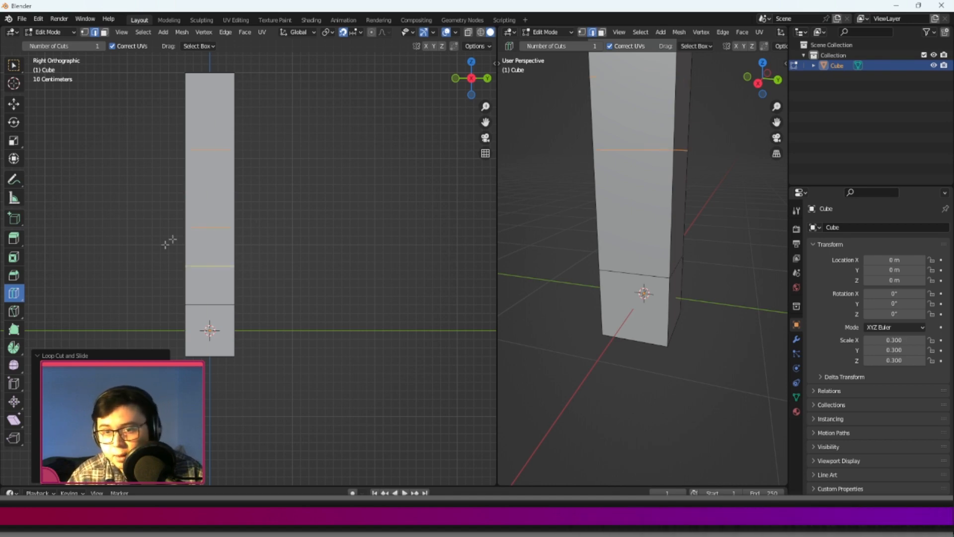
middle_click_drag(155, 241, 229, 262, "shift")
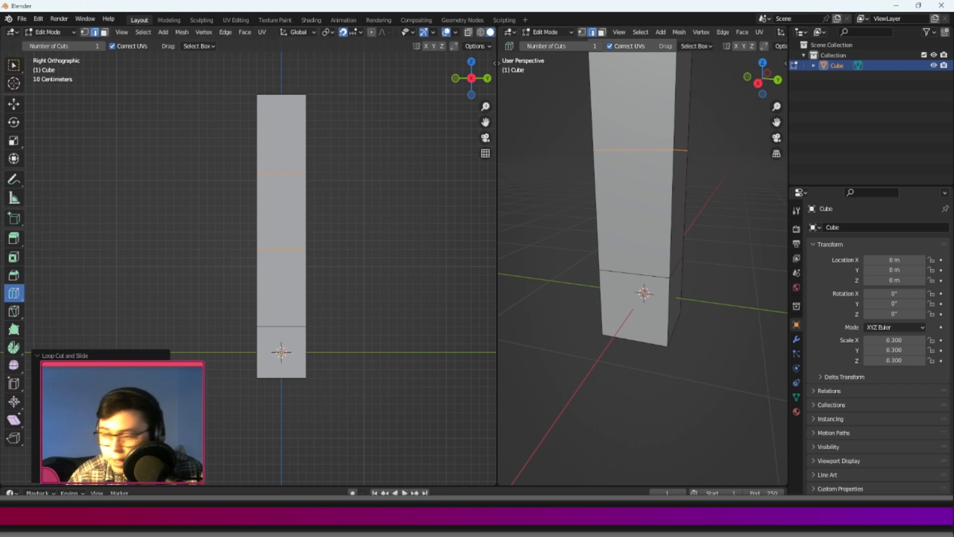
left_click(73, 356)
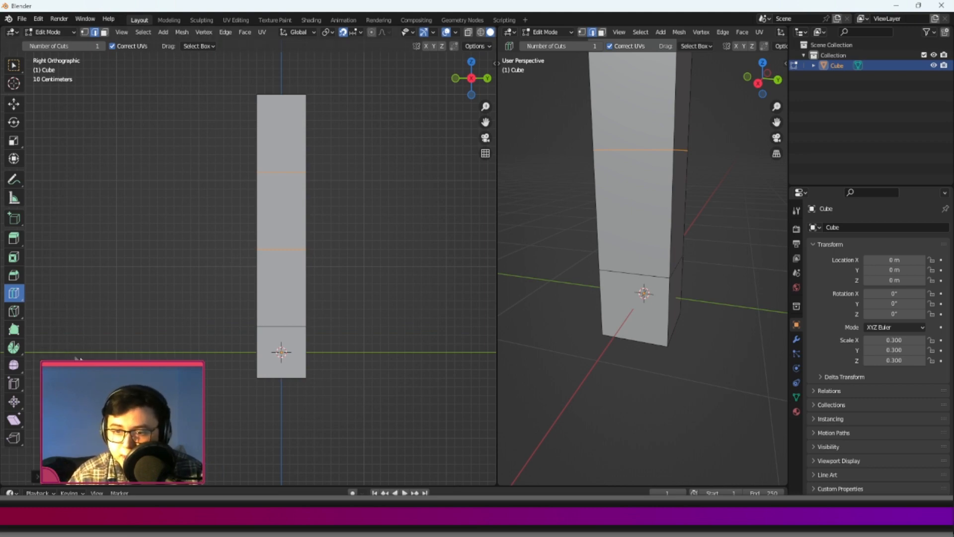
left_click(37, 476)
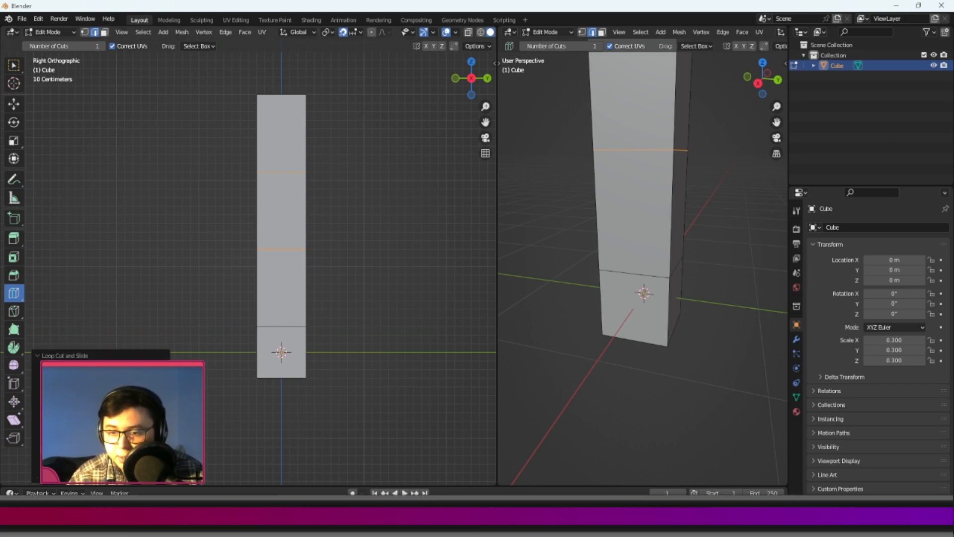
left_click(57, 356)
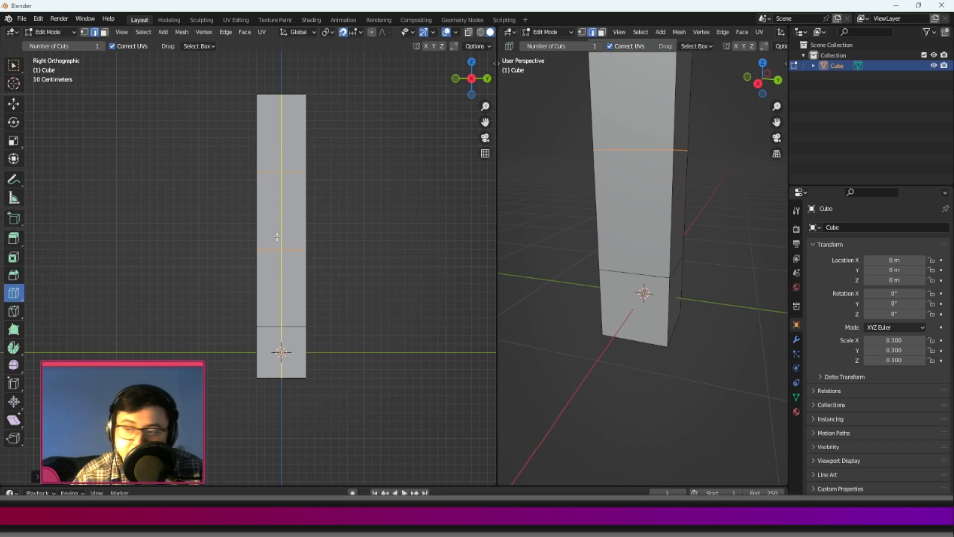
left_click(290, 114)
key("ctrl+z")
Turn on X-Ray display in the Right Orthographic viewport so edges can be selected through the mesh.
scroll(289, 221, "up", 3)
middle_click_drag(290, 219, 249, 171, "shift")
left_click(12, 105)
scroll(270, 143, "down", 2)
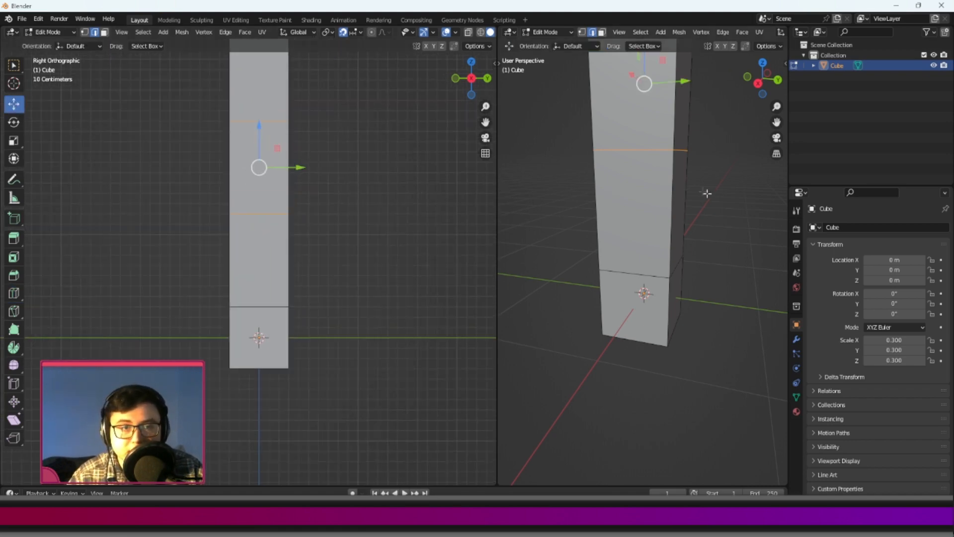
middle_click_drag(358, 120, 353, 206, "shift")
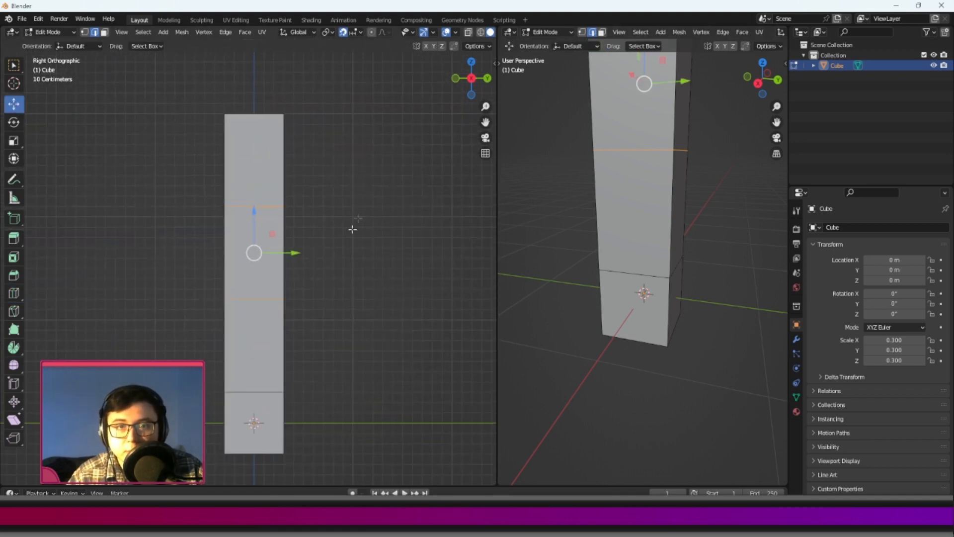
left_click(468, 33)
scroll(342, 258, "down", 1)
middle_click_drag(342, 257, 390, 236, "shift")
scroll(594, 247, "down", 2)
middle_click_drag(599, 237, 602, 293, "shift")
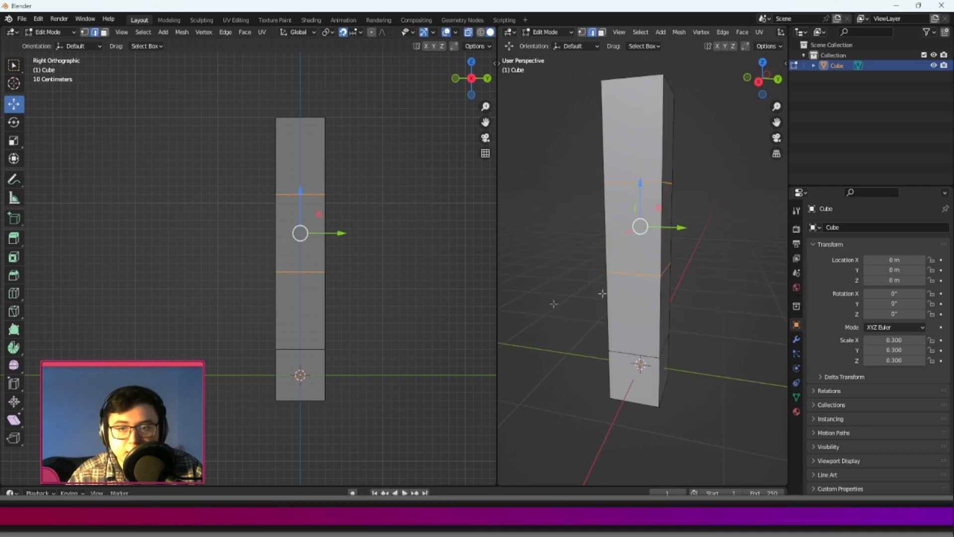
Select the lowest inner edge loop and scale it wider along the Y axis with the Transform tool.
left_click(339, 288)
left_click_drag(242, 324, 414, 381)
left_click(19, 158)
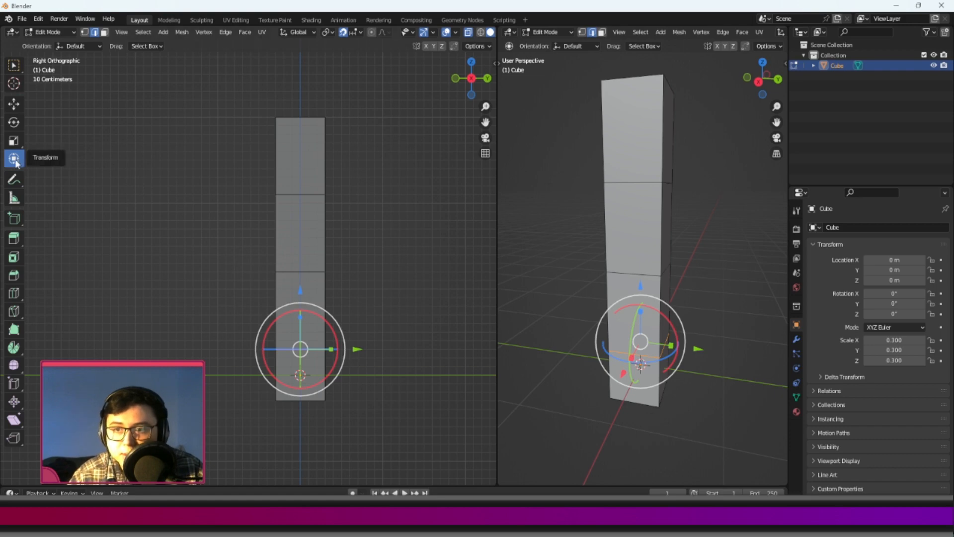
left_click_drag(330, 348, 367, 349)
Scale the two middle edge loops wider and the top end narrower along Y to form a tapered profile.
left_click_drag(243, 251, 366, 272)
left_click_drag(254, 177, 379, 219)
left_click_drag(331, 194, 354, 197)
left_click_drag(263, 102, 324, 115)
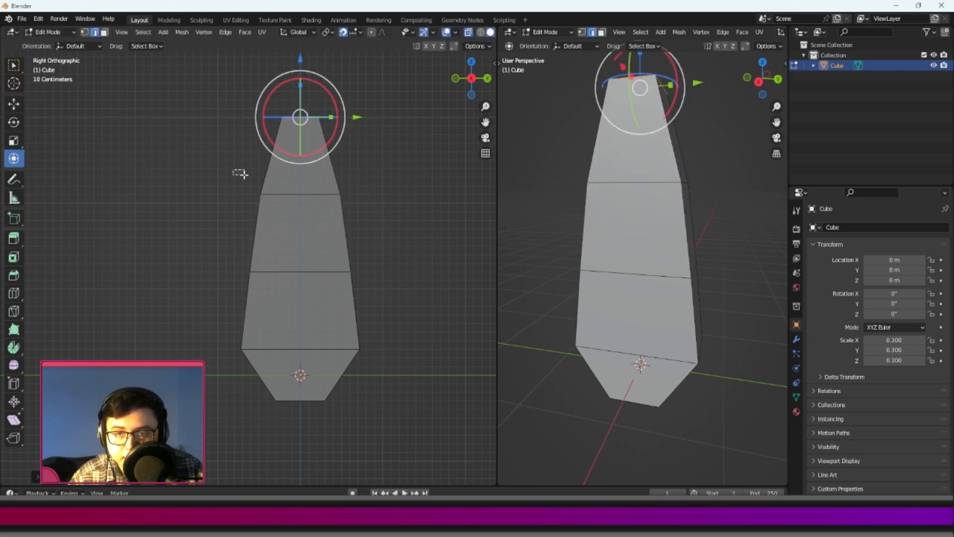
left_click_drag(233, 170, 368, 206)
left_click_drag(230, 255, 352, 278)
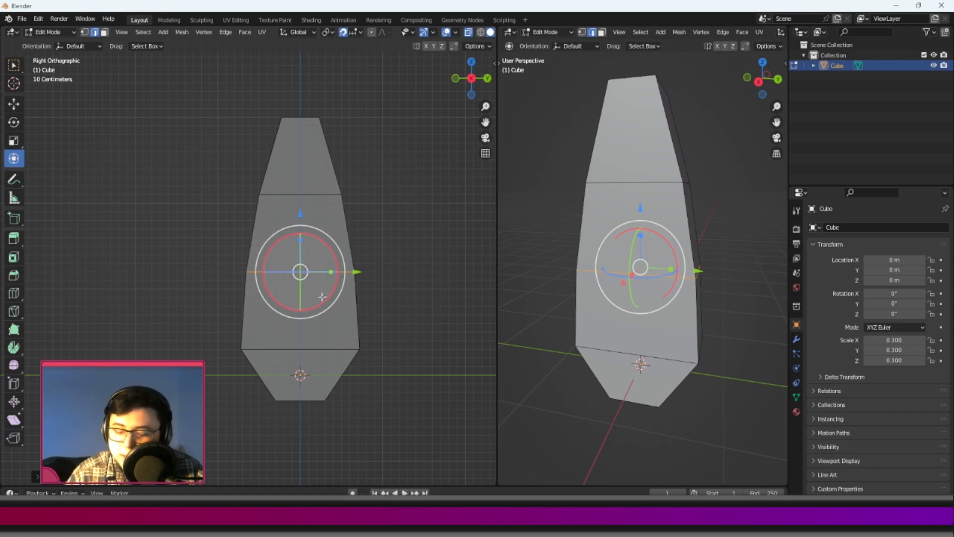
middle_click_drag(323, 290, 336, 204, "shift")
middle_click_drag(328, 163, 312, 155, "shift")
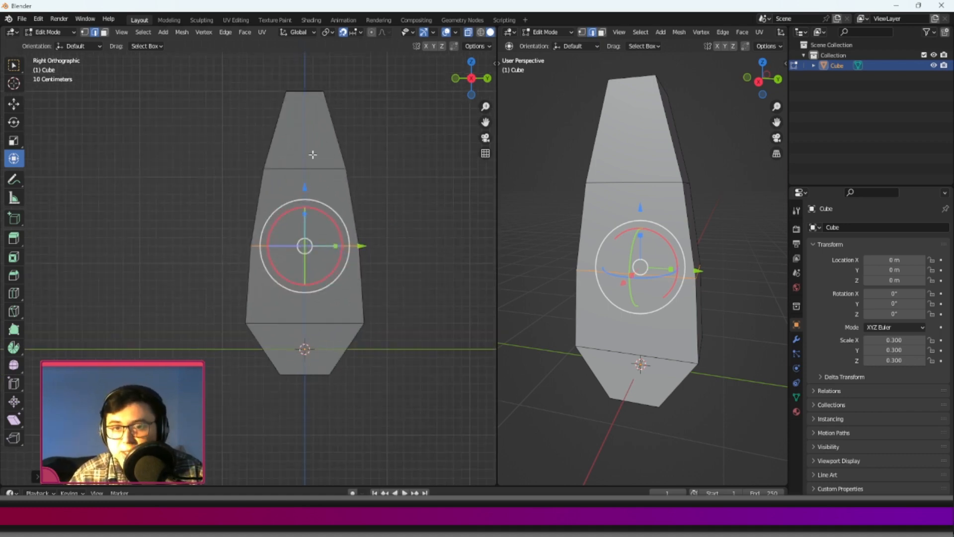
middle_click_drag(297, 111, 281, 161, "shift")
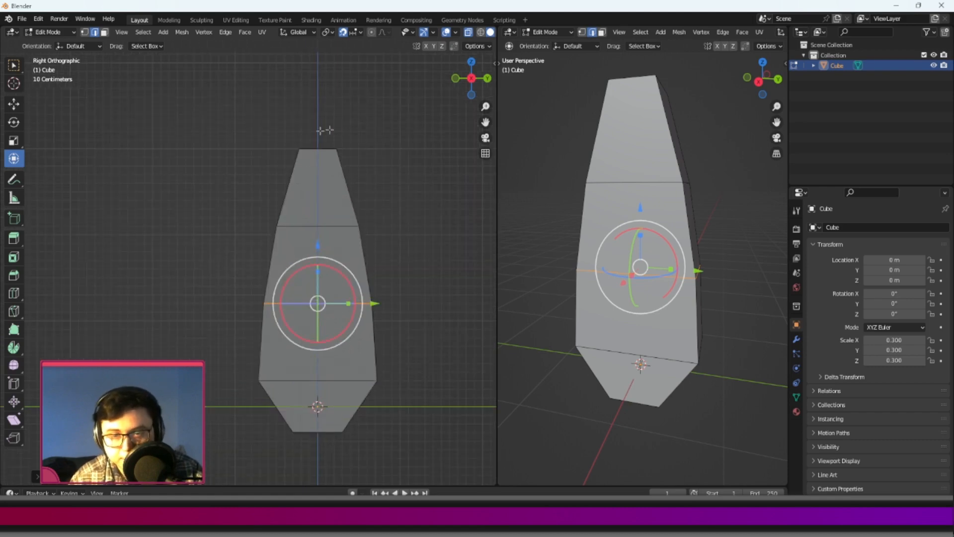
middle_click_drag(300, 246, 299, 231, "shift")
middle_click_drag(259, 153, 269, 186, "shift")
scroll(368, 180, "up", 1)
middle_click_drag(379, 174, 316, 223, "shift")
Select the whole mesh and scale it thinner along the X axis.
middle_click_drag(545, 223, 668, 231)
scroll(618, 218, "down", 3)
key("a")
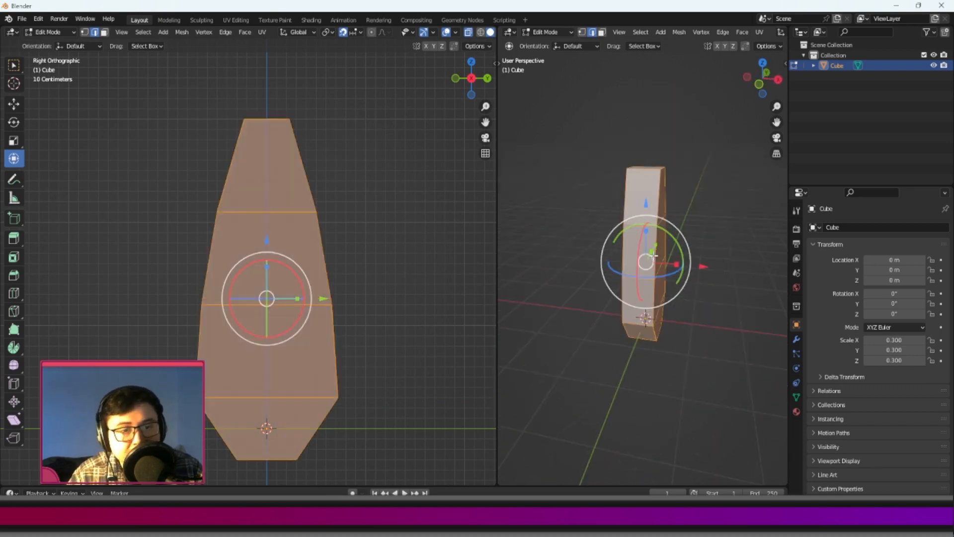
left_click_drag(677, 265, 658, 267)
middle_click_drag(658, 267, 556, 245)
scroll(658, 266, "up", 2)
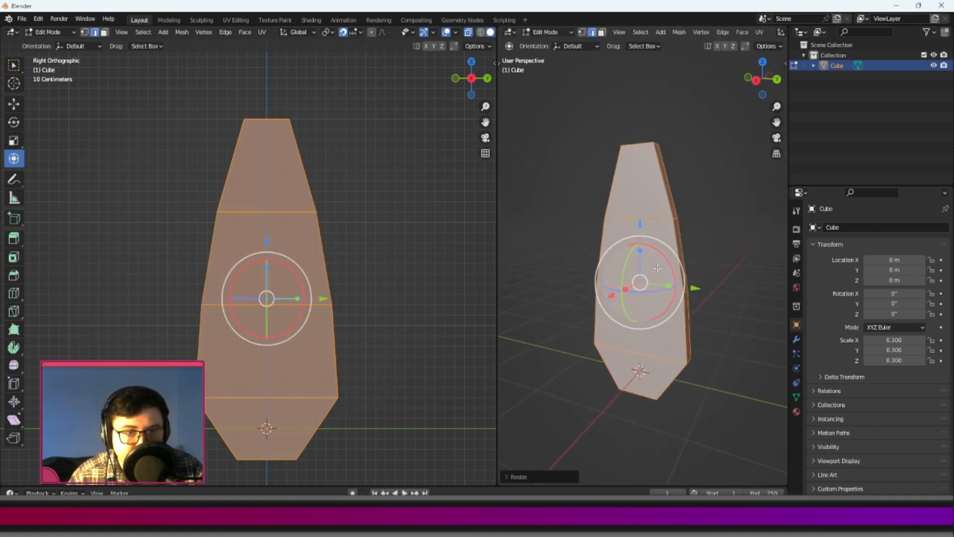
Select the whole outline edge loop of one broad face and scale it narrower along Y and slightly shorter along Z.
left_click(660, 171)
middle_click_drag(660, 171, 642, 149)
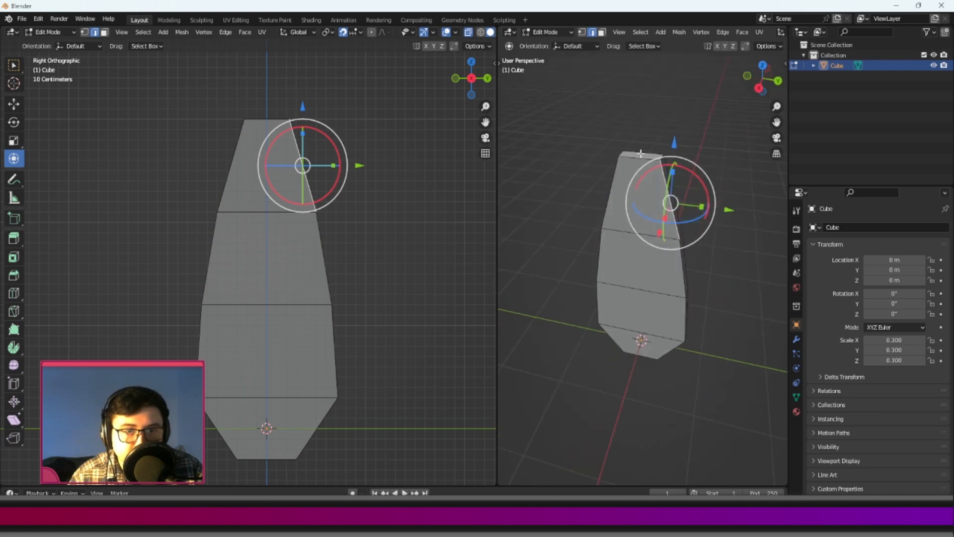
left_click(640, 159, "shift")
middle_click_drag(583, 200, 642, 198)
left_click(620, 211, "shift")
middle_click_drag(620, 261, 624, 225)
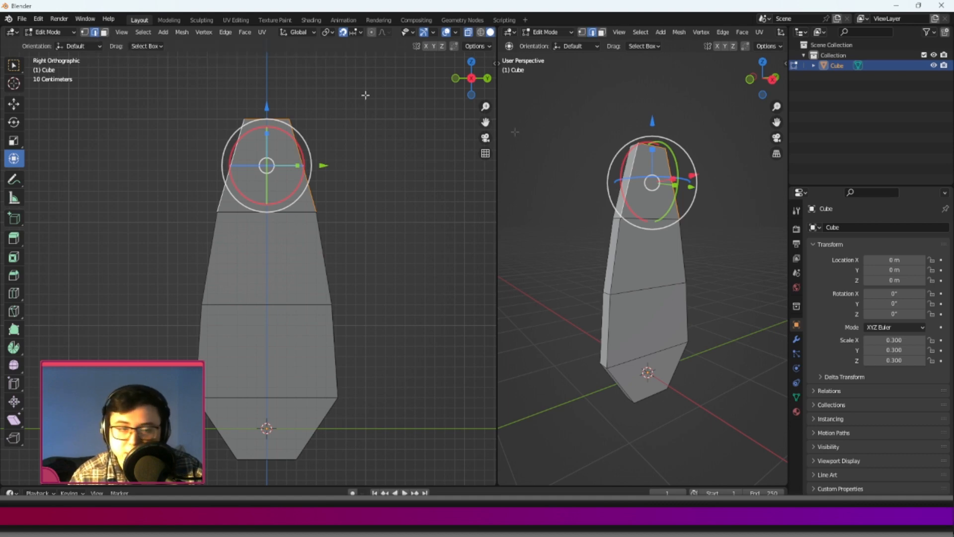
left_click(613, 270, "shift")
left_click(611, 334, "shift")
middle_click_drag(624, 380, 625, 344)
left_click(614, 372, "shift")
left_click(651, 412, "shift")
middle_click_drag(698, 366, 662, 382)
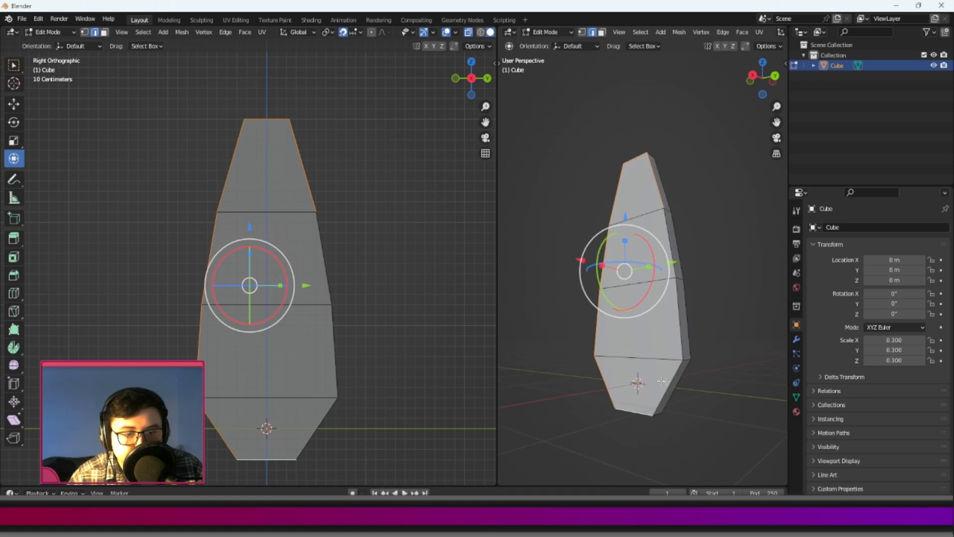
left_click(669, 383, "shift")
left_click(677, 321, "shift")
left_click(672, 246, "shift")
middle_click_drag(646, 252, 680, 285)
left_click_drag(674, 285, 668, 285)
middle_click_drag(668, 286, 632, 254)
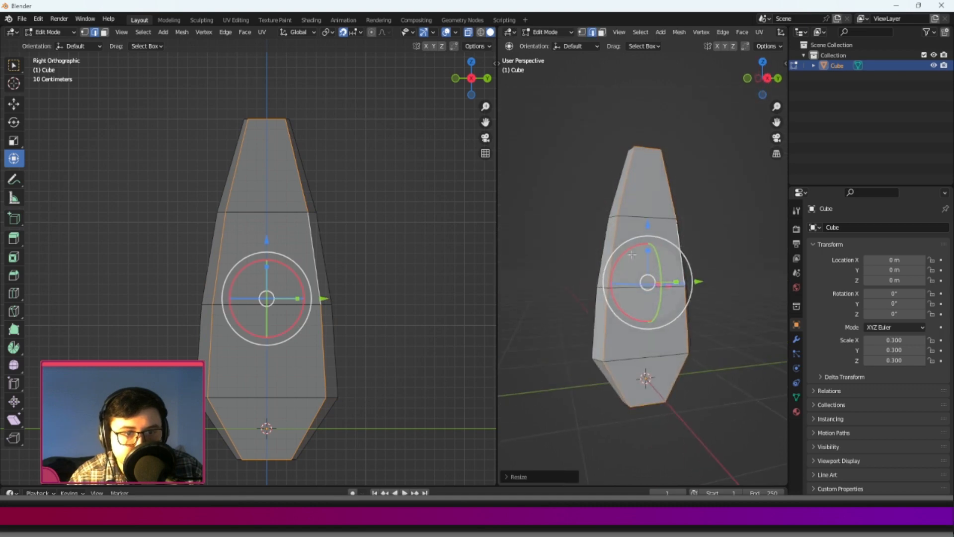
left_click_drag(648, 253, 644, 256)
middle_click_drag(644, 257, 684, 308)
In vertex mode, scale the lower pair and middle pair of the inset face's side vertices slightly wider along Y.
left_click(582, 32)
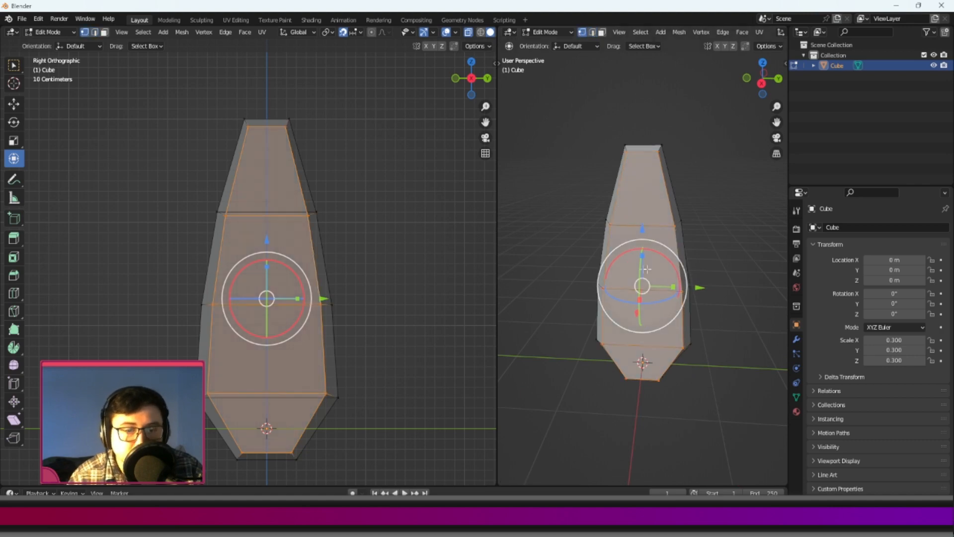
middle_click_drag(546, 408, 579, 397)
left_click(608, 357)
middle_click_drag(607, 357, 589, 332)
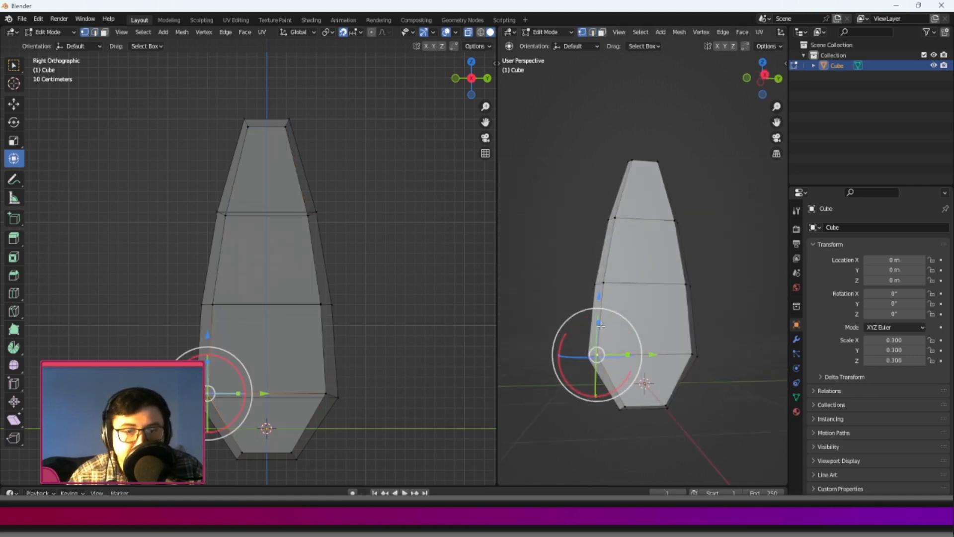
left_click_drag(651, 354, 677, 354)
left_click(656, 357, "alt")
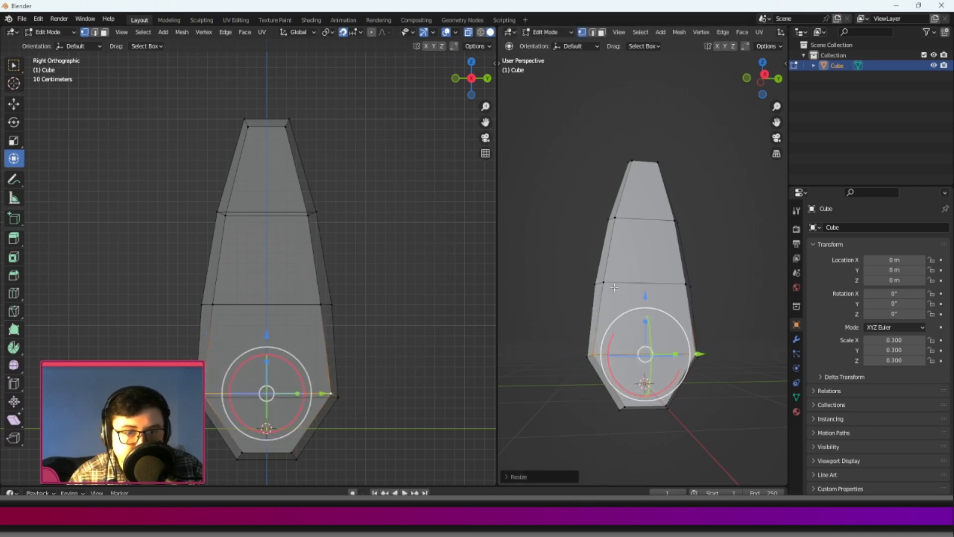
left_click(607, 284)
left_click(685, 284, "shift")
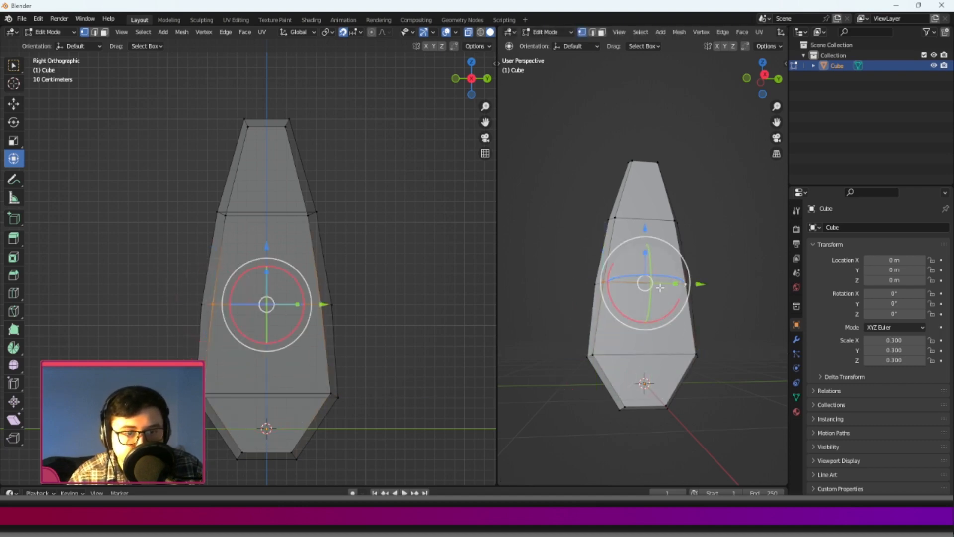
left_click_drag(677, 287, 678, 287)
Add a single vertical loop cut down the centre of the blade.
left_click(614, 218)
middle_click_drag(615, 221, 603, 268)
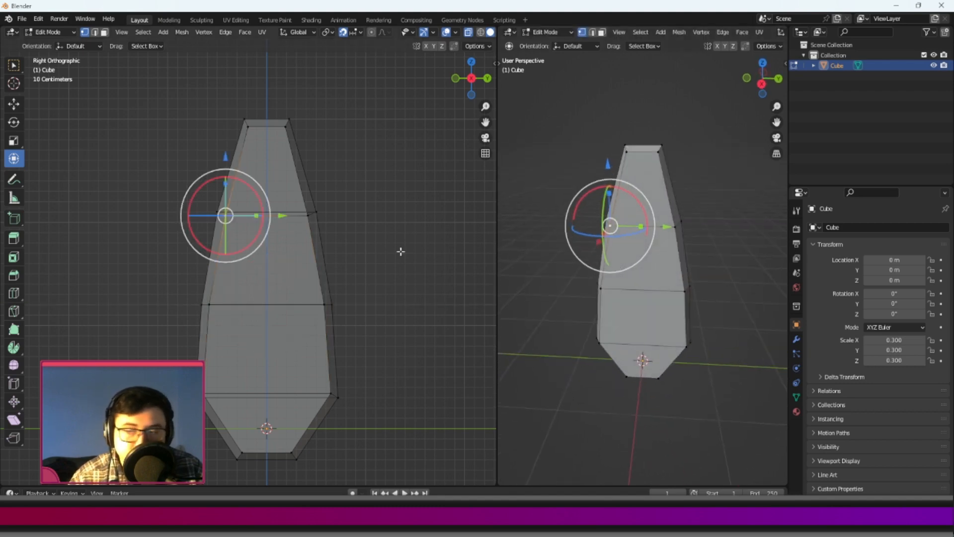
left_click(14, 297)
left_click(271, 214)
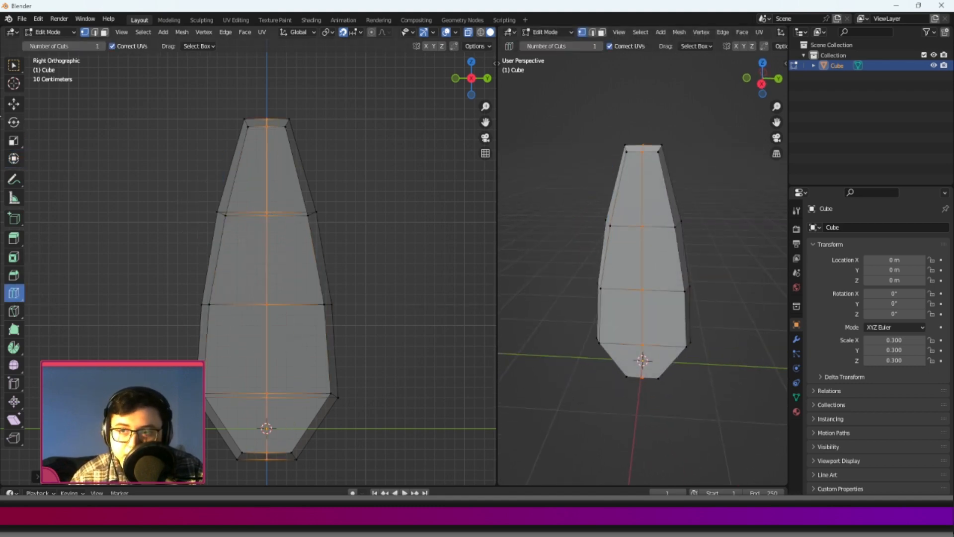
Lower the corner vertices on both sides of the blade's top end so its centre forms a pointed tip.
left_click(13, 105)
scroll(207, 134, "up", 3)
left_click_drag(264, 141, 301, 205)
left_click_drag(349, 151, 387, 205)
left_click_drag(324, 130, 324, 151)
left_click(293, 216)
left_click(355, 216, "shift")
left_click(325, 180)
Select the two faces at the blade's bottom end, extrude them downward and scale the new end narrower.
scroll(330, 178, "down", 1)
scroll(328, 177, "down", 2)
middle_click_drag(664, 223, 701, 261)
left_click(639, 270)
scroll(639, 271, "up", 4)
scroll(302, 219, "down", 3)
middle_click_drag(308, 286, 304, 111, "shift")
scroll(315, 226, "up", 4)
left_click(292, 195)
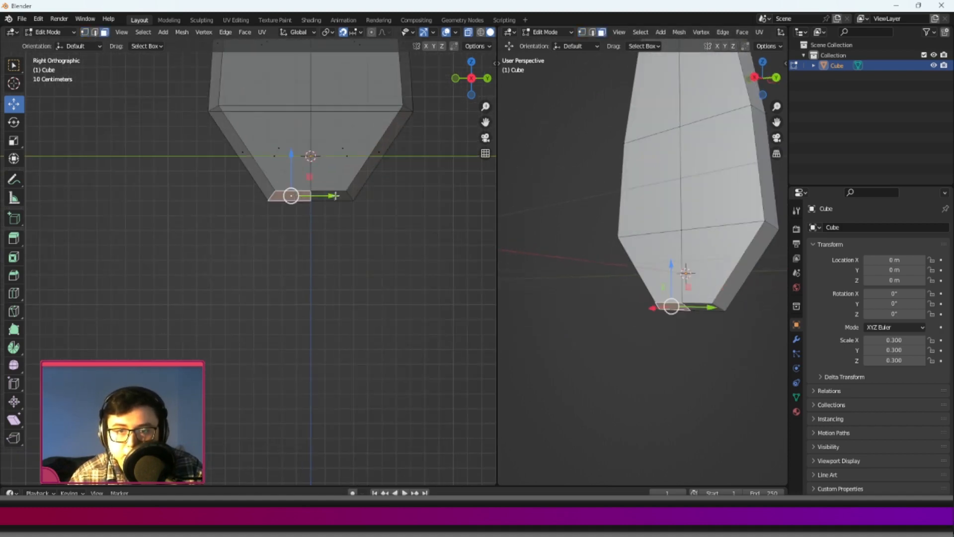
middle_click_drag(376, 206, 364, 280, "shift")
key("e")
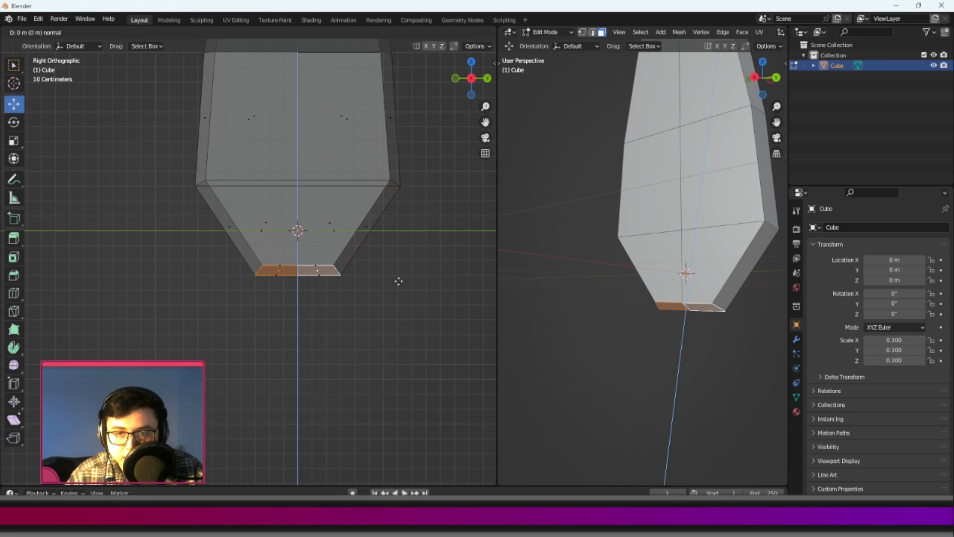
left_click(388, 315)
key("s")
left_click(358, 305)
Extrude the narrowed end downward twice, scaling it between the extrusions, to form a short stem.
key("e")
left_click(350, 346)
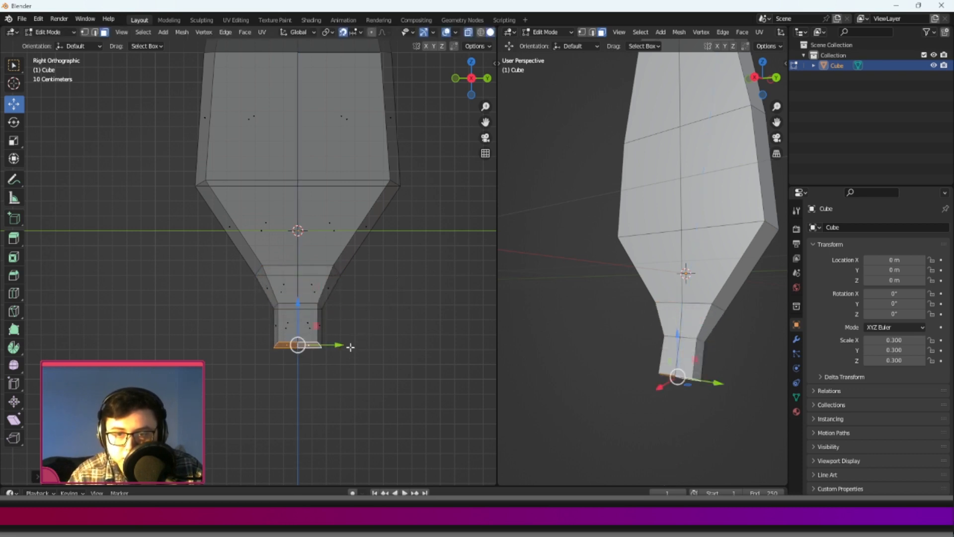
key("s")
left_click(387, 336)
middle_click_drag(381, 322, 376, 264, "shift")
key("e")
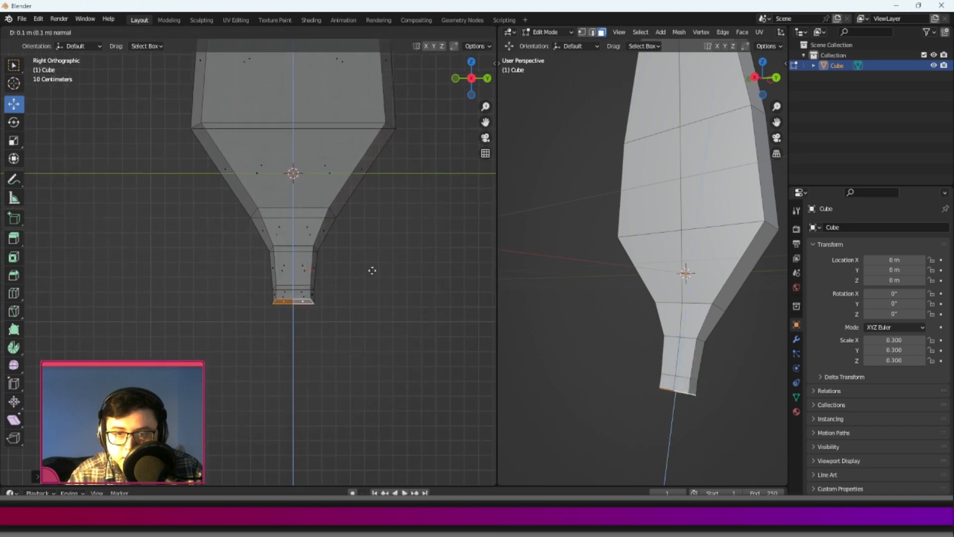
left_click(371, 282)
Set the perspective viewport to the Back orthographic view.
middle_click_drag(768, 305, 711, 120)
left_click(758, 80)
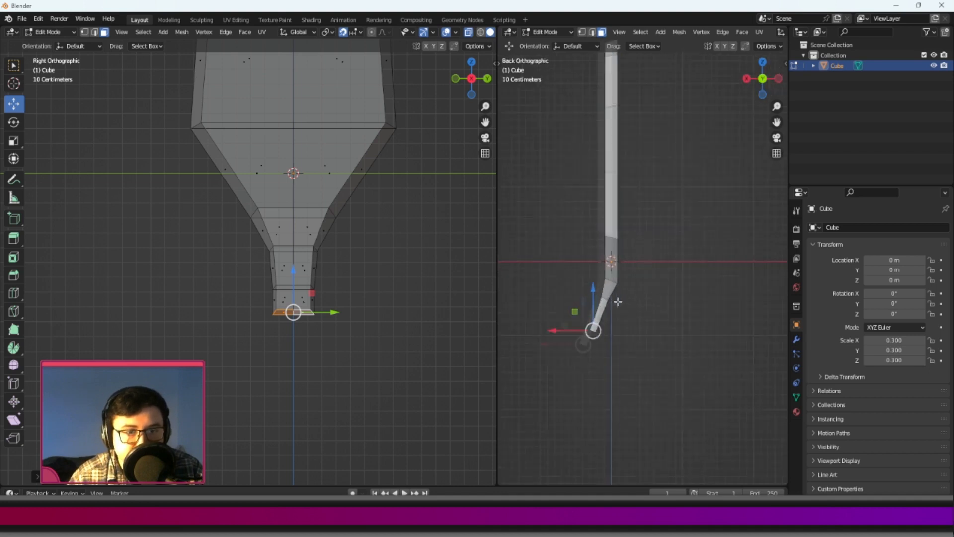
left_click_drag(667, 341, 591, 233)
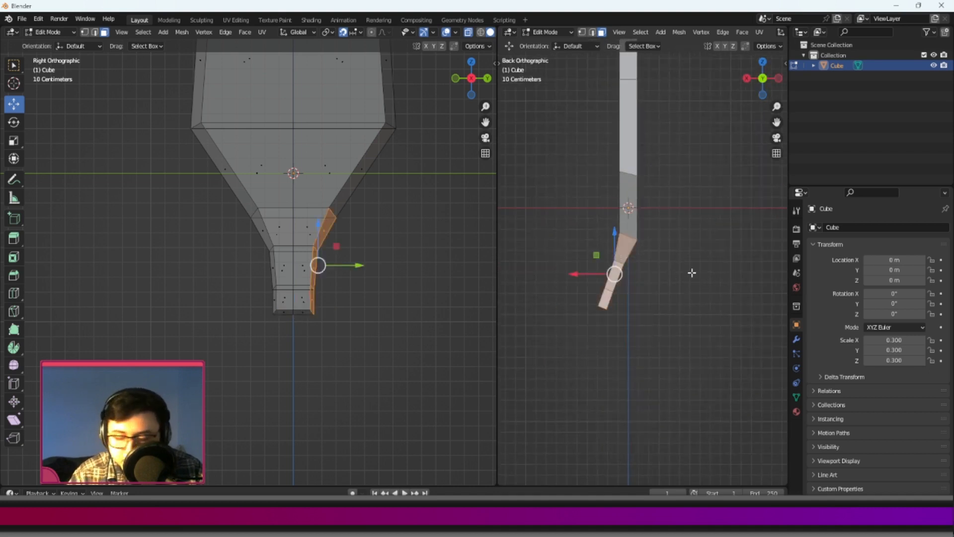
key("r")
right_click(697, 244)
key("ctrl+z")
Select all faces of the stem below the taper and rotate them in the back view until the stem is vertical.
middle_click_drag(714, 33, 549, 43)
left_click_drag(366, 345, 232, 242)
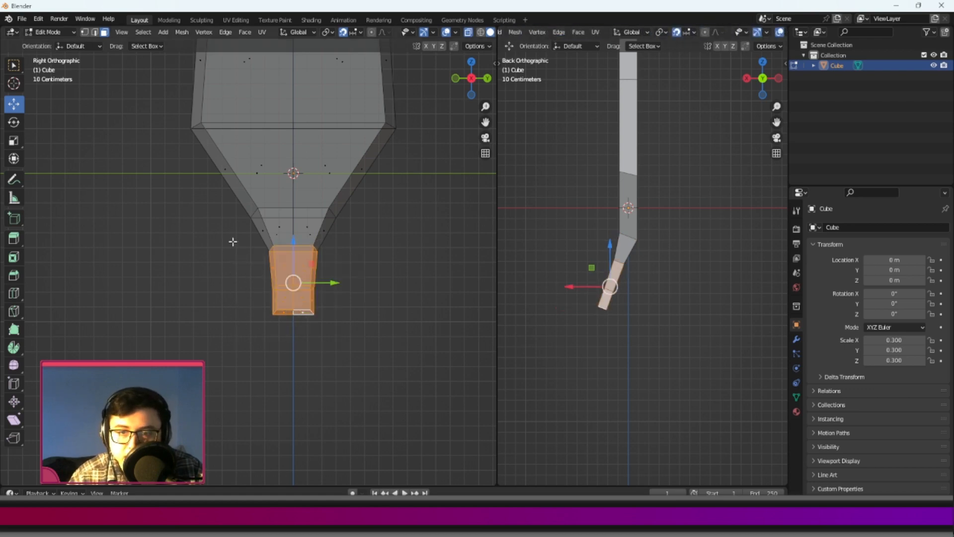
middle_click_drag(674, 218, 674, 234, "shift")
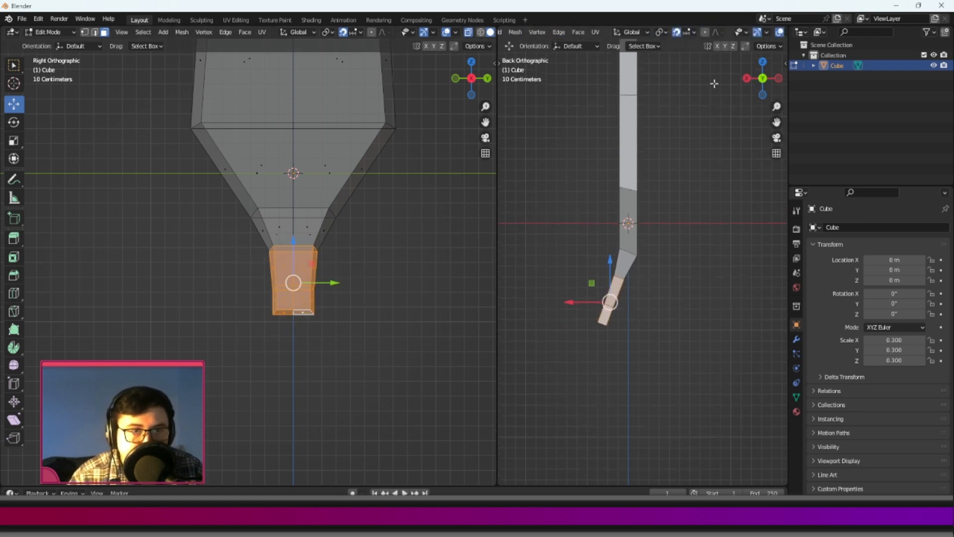
mouse_move(759, 39)
middle_mouse_down()
mouse_move(564, 44)
mouse_move(736, 33)
mouse_move(531, 32)
mouse_move(740, 32)
mouse_move(702, 27)
middle_mouse_up()
scroll(622, 31, "down", 5)
scroll(621, 32, "up", 5)
scroll(621, 32, "down", 5)
scroll(622, 31, "down", 3)
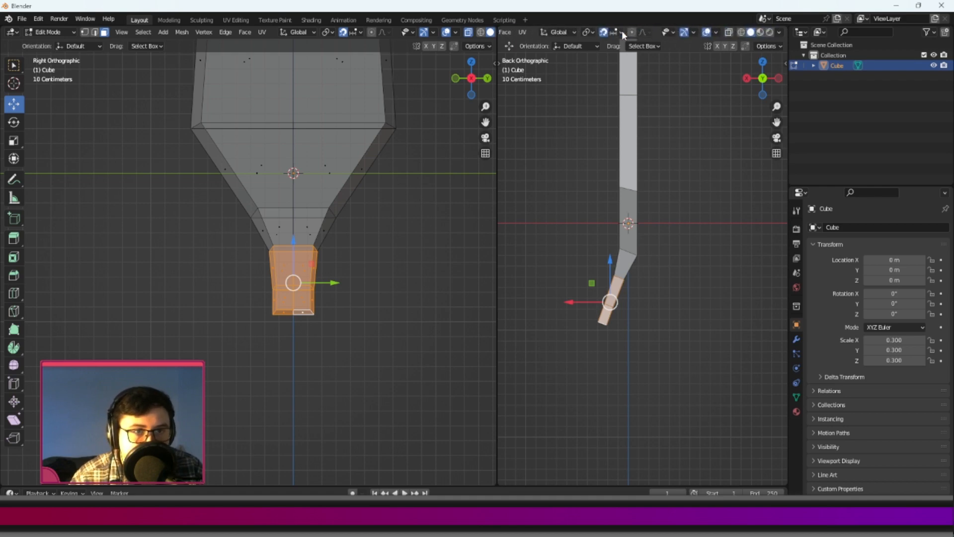
scroll(647, 410, "up", 2)
key("r")
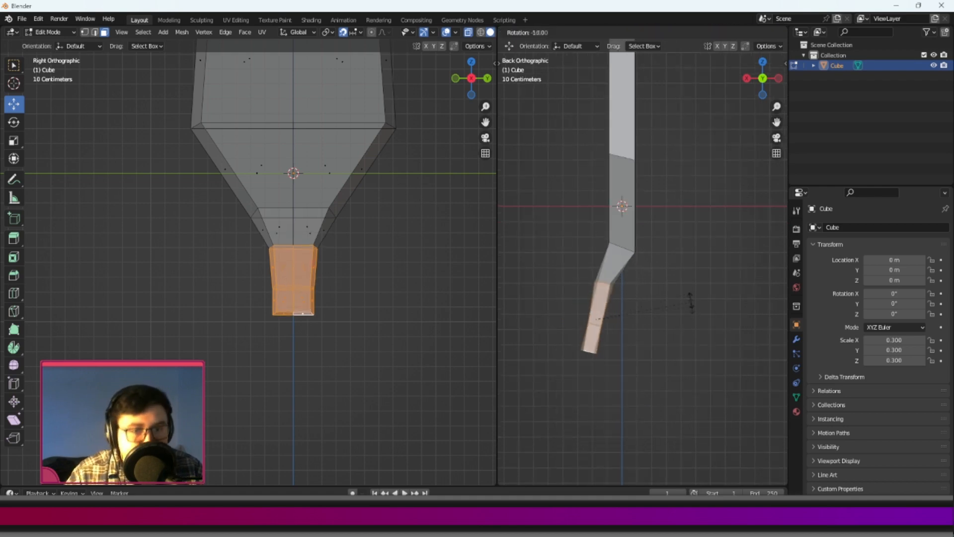
right_click(686, 284)
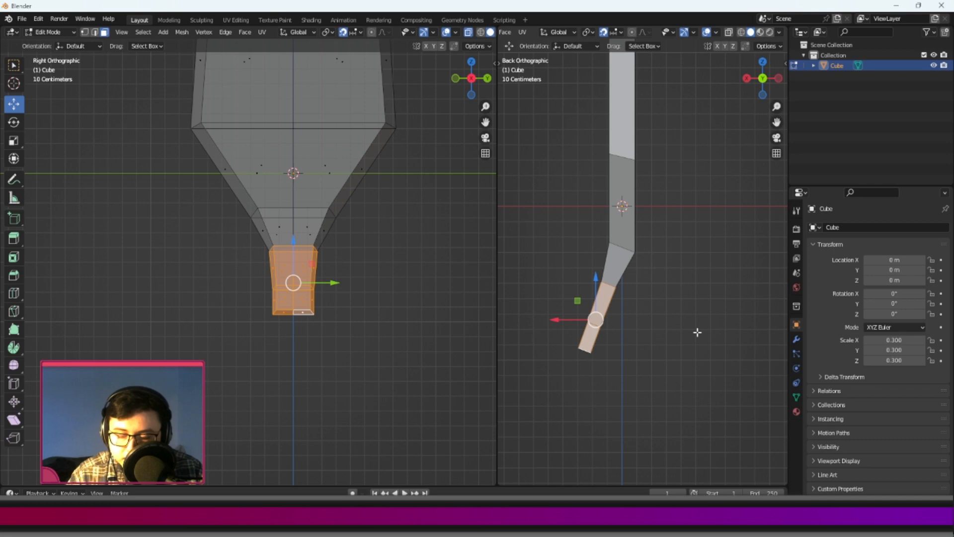
key("r")
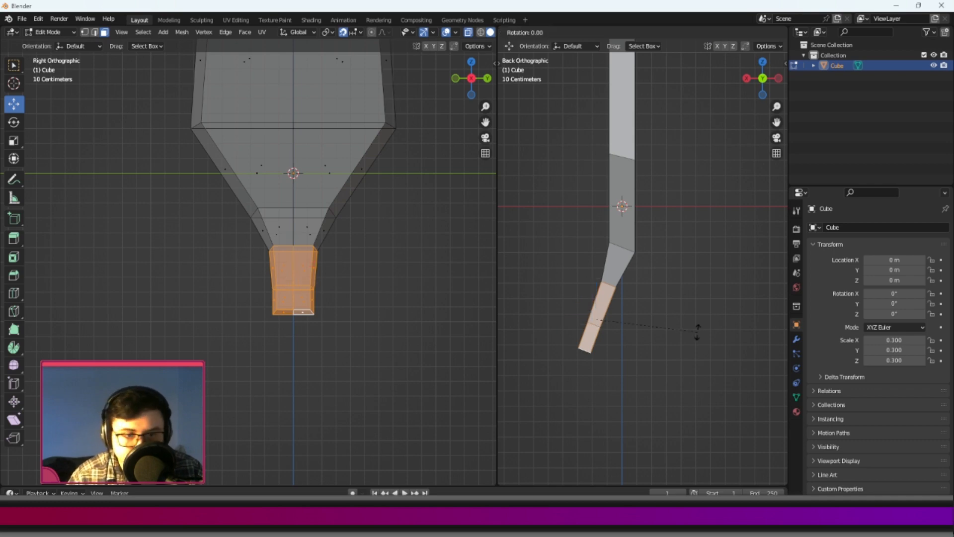
left_click(691, 294)
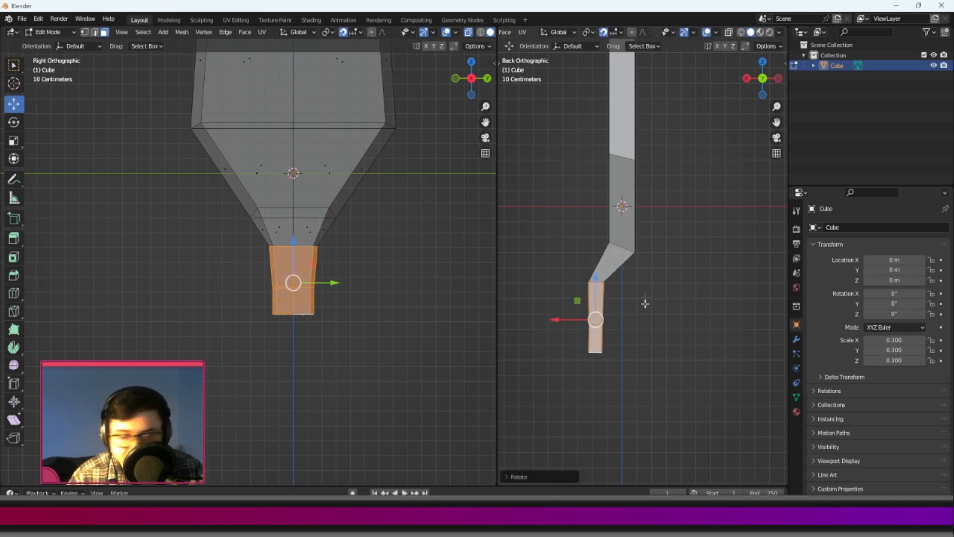
Move the stem along X to centre it under the blade, raise it slightly and deselect it.
key("g")
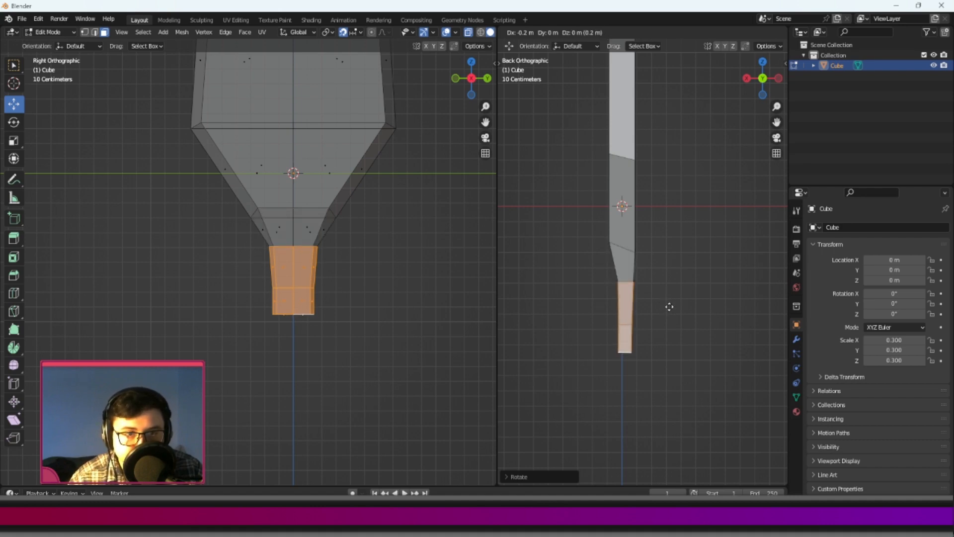
left_click(670, 309)
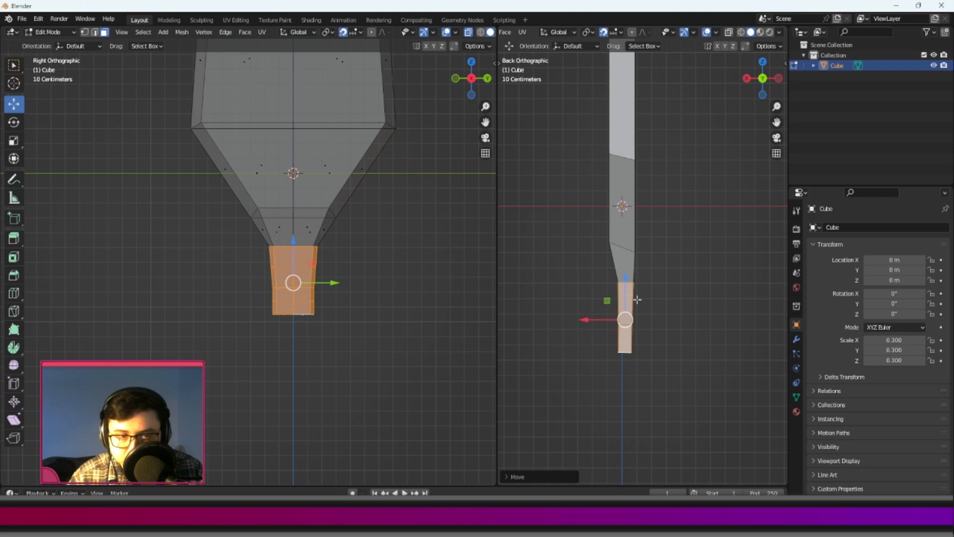
left_click_drag(607, 300, 582, 314)
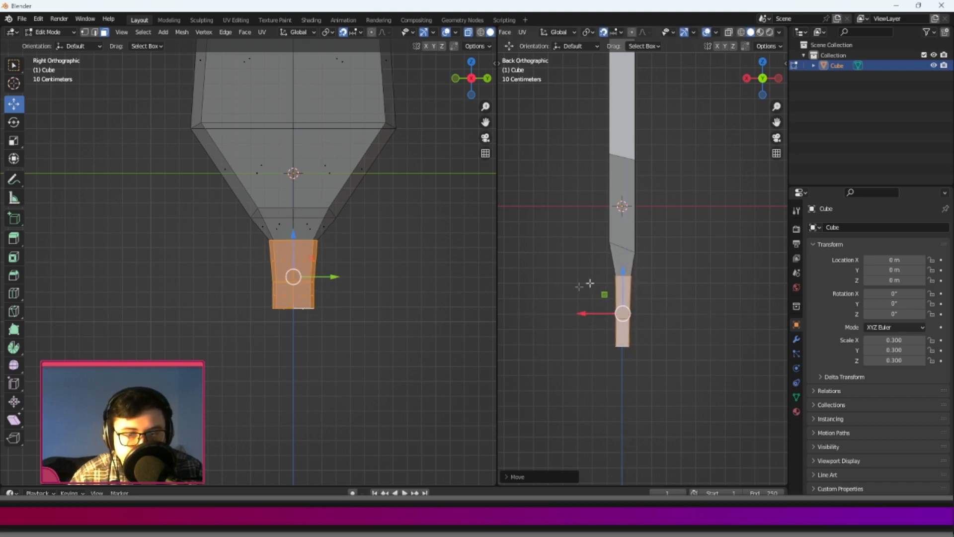
middle_click_drag(590, 267, 686, 323)
left_click(731, 318)
Add a horizontal loop cut across the blade's lower taper and scale it wider along Y with the Transform tool.
scroll(298, 206, "down", 5)
middle_click_drag(298, 206, 291, 267, "shift")
scroll(313, 233, "up", 3)
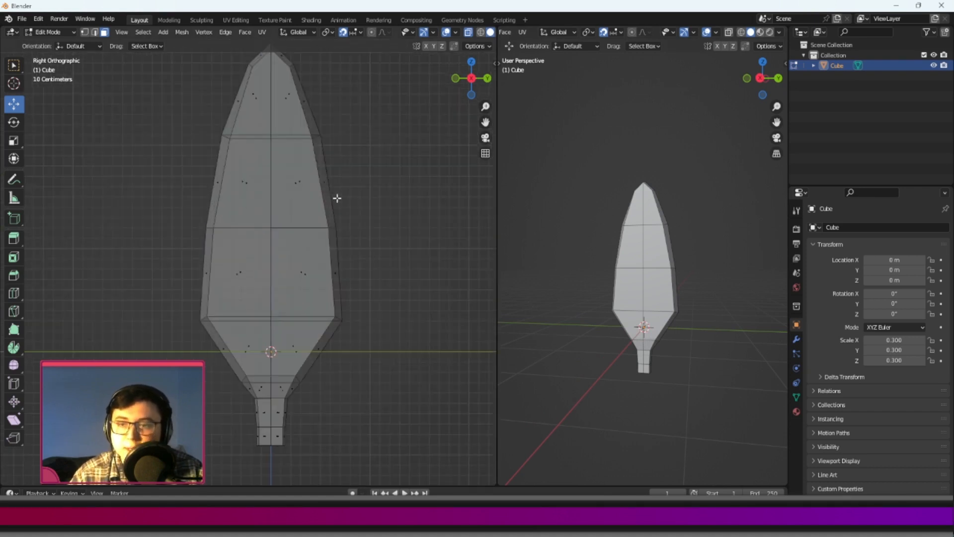
middle_click_drag(337, 198, 334, 217, "shift")
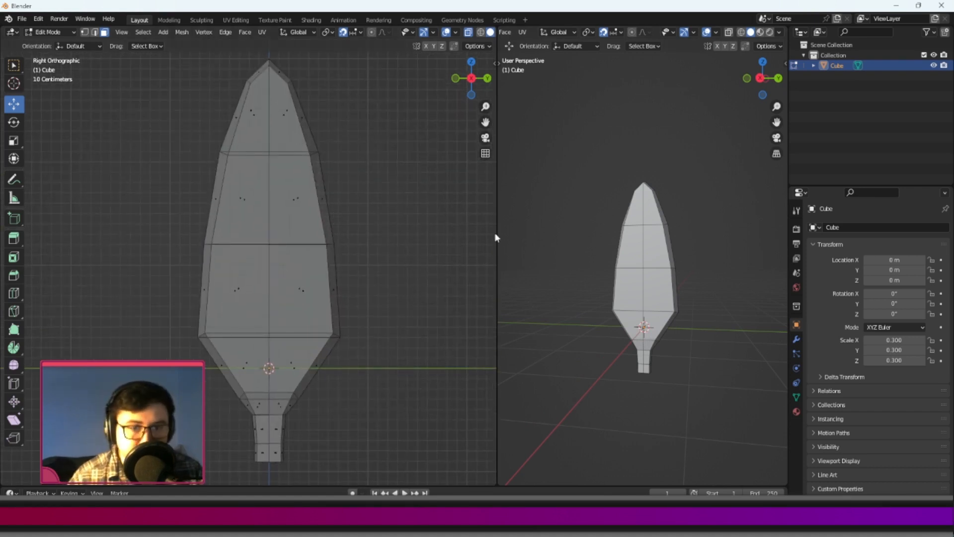
mouse_move(631, 213)
middle_mouse_down()
mouse_move(687, 228)
mouse_move(641, 203)
mouse_move(626, 218)
middle_mouse_up()
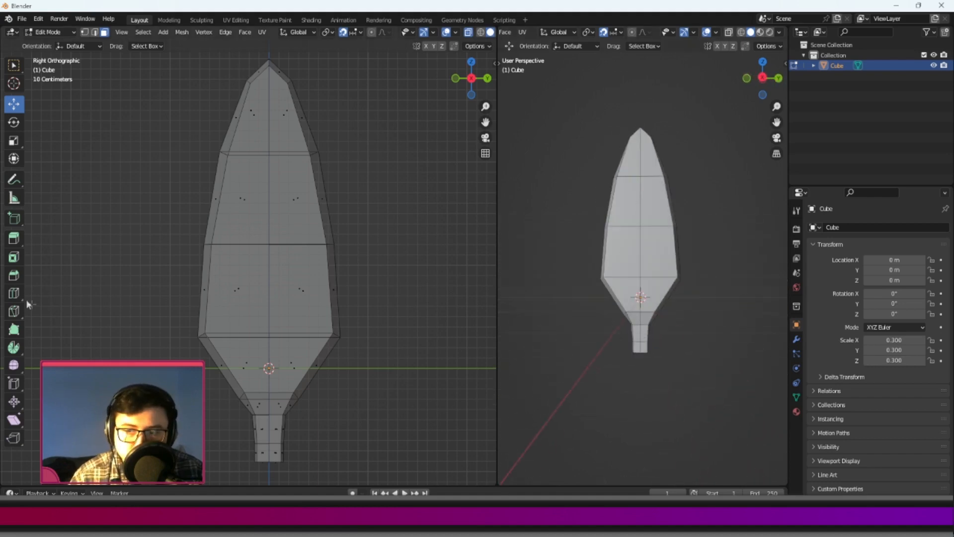
left_click(13, 293)
left_click(258, 369)
middle_click_drag(258, 288, 298, 215, "shift")
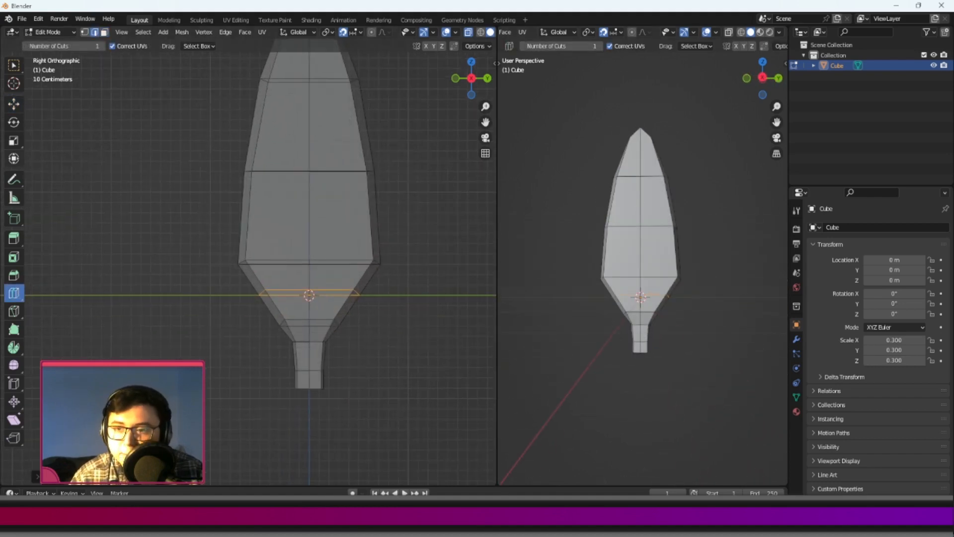
left_click(8, 161)
left_click_drag(338, 292, 344, 294)
middle_click_drag(308, 199, 310, 266, "shift")
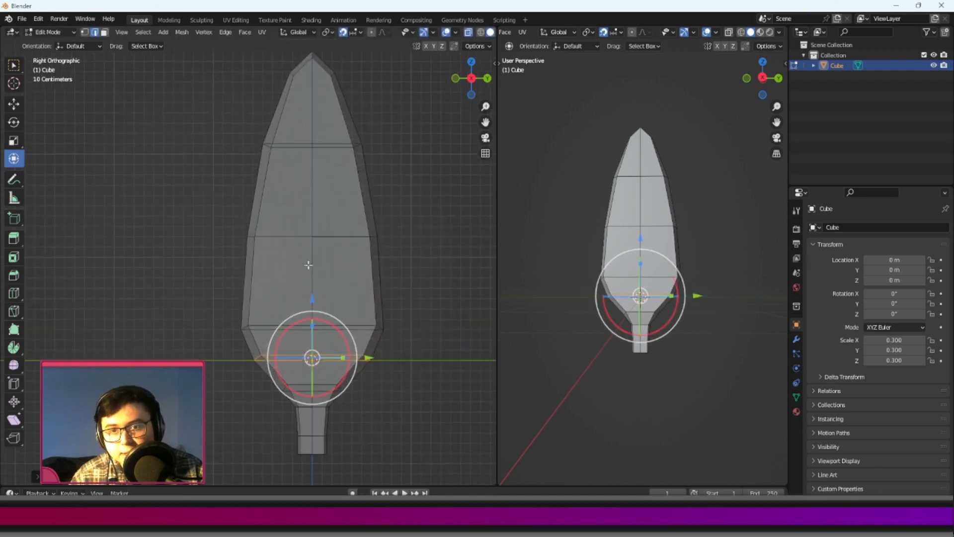
Return to Object Mode and deselect the mesh to check the finished shape from several angles.
middle_click_drag(621, 239, 626, 281)
key("Tab")
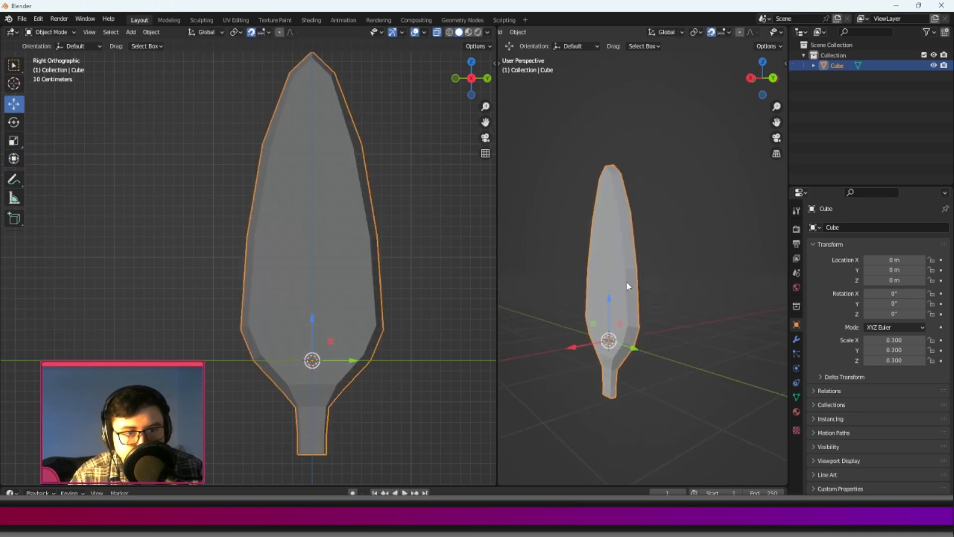
left_click(696, 258)
middle_click_drag(721, 272, 743, 272)
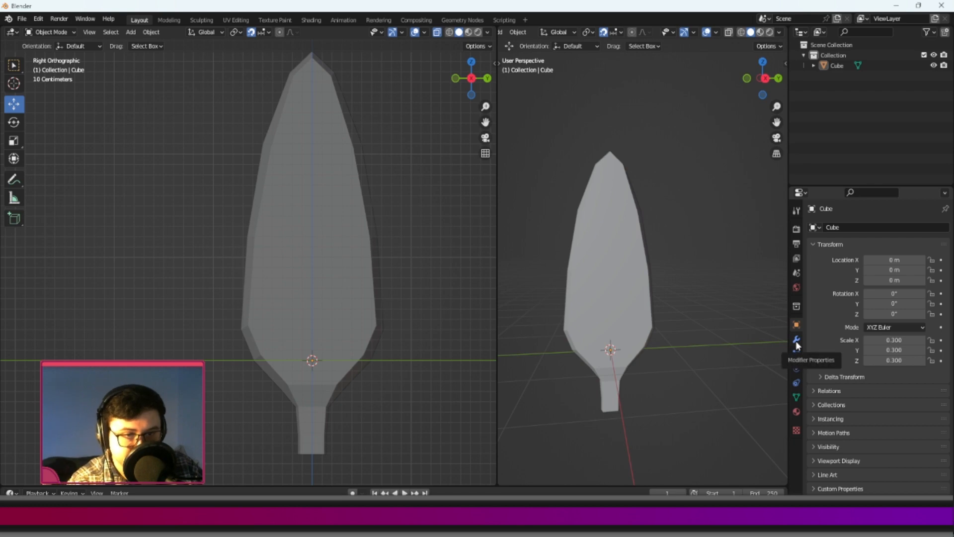
Select the mesh object and rename it as Pedal.
left_click(595, 269)
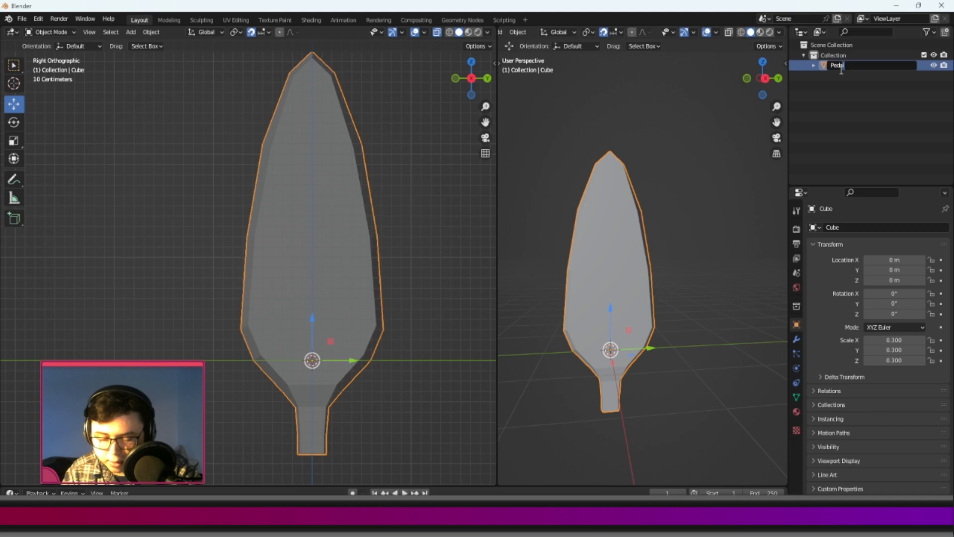
type("l")
key("Return")
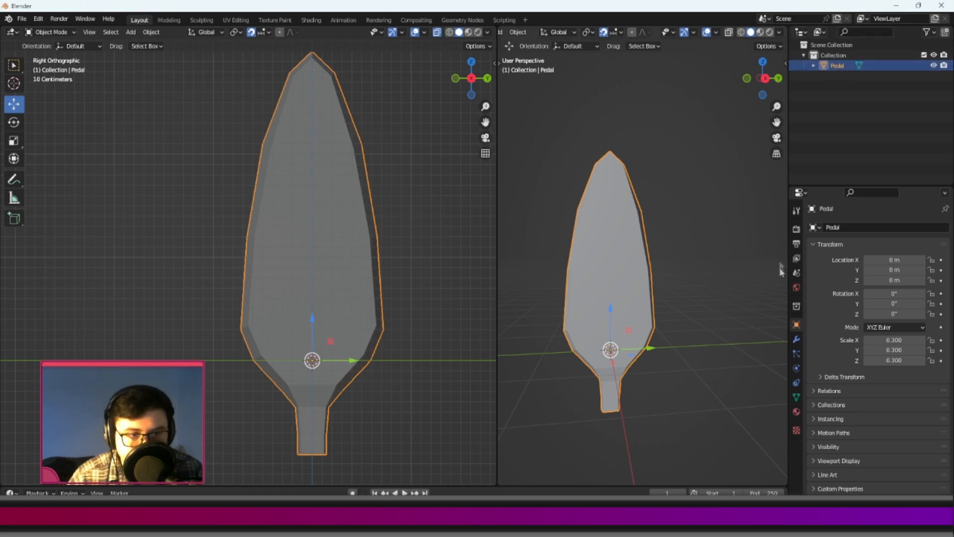
Try a Subdivision Surface modifier with 2 viewport levels on the petal and remove it.
left_click(796, 339)
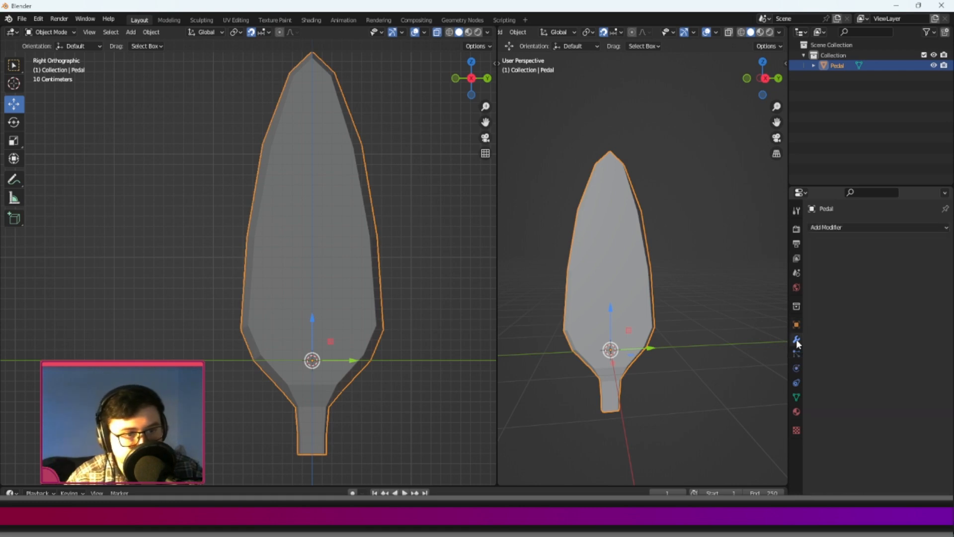
left_click(840, 229)
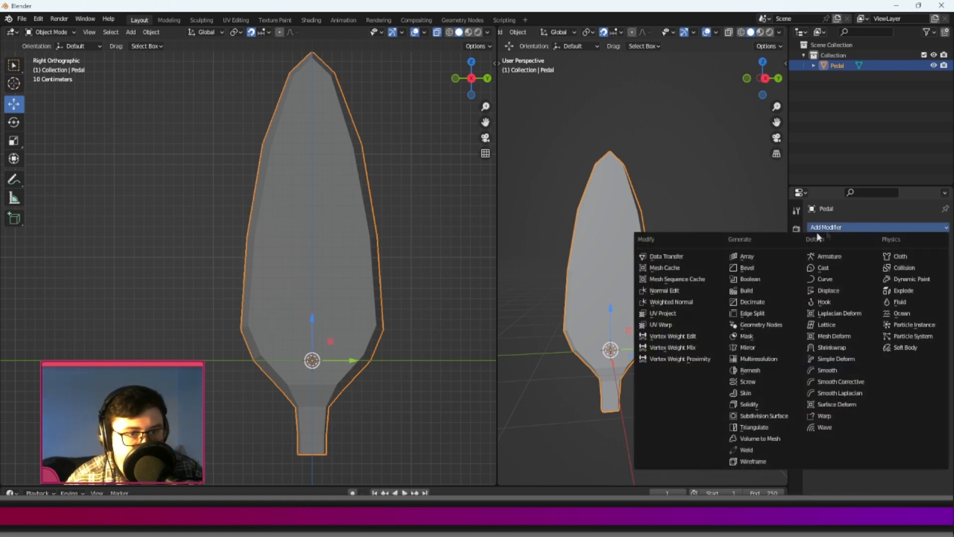
left_click(760, 417)
middle_click_drag(646, 318, 664, 297)
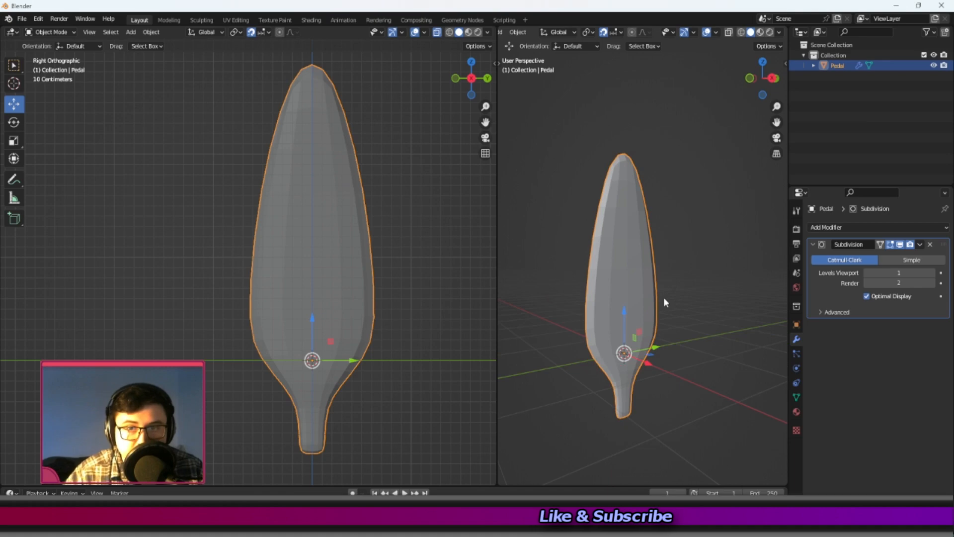
left_click(932, 272)
middle_click_drag(536, 308, 659, 295)
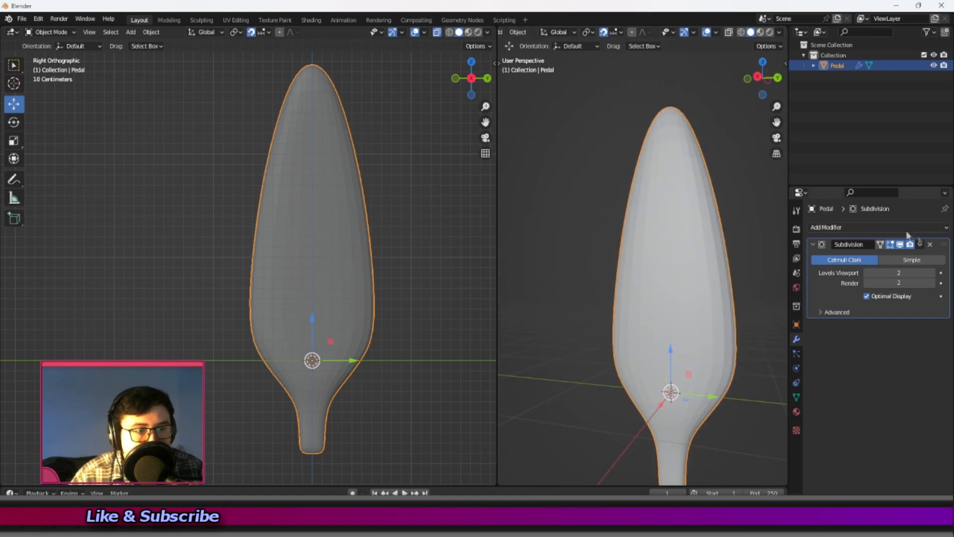
left_click(931, 245)
Add a Remesh modifier to the petal and check the remeshed surface from several angles.
left_click(874, 226)
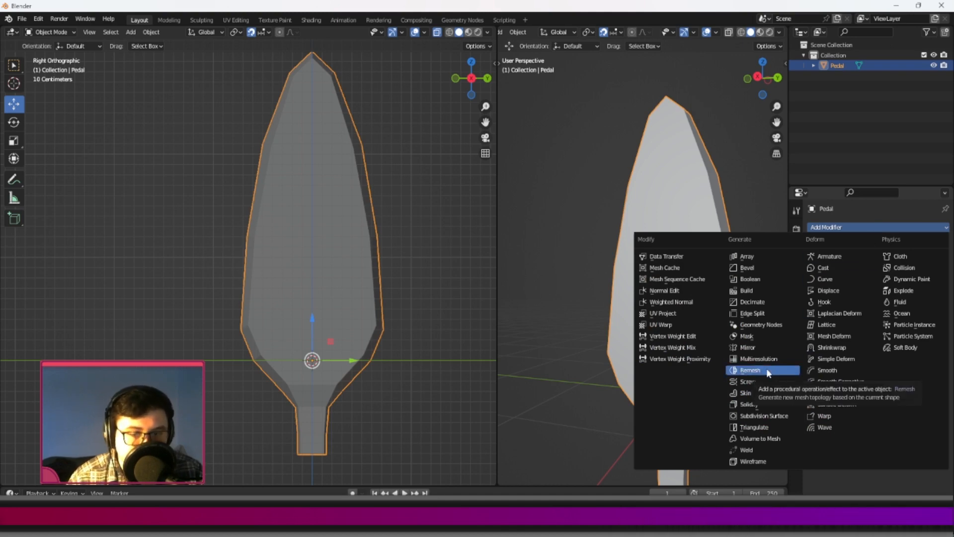
middle_click_drag(766, 369, 708, 285)
scroll(708, 286, "up", 5)
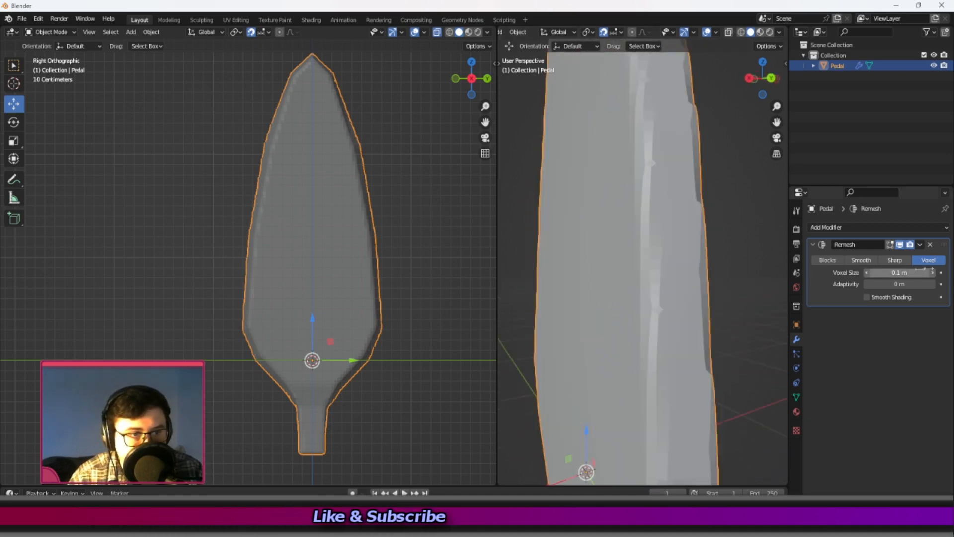
scroll(601, 308, "down", 2)
middle_click_drag(601, 309, 655, 203)
scroll(601, 315, "down", 2)
middle_click_drag(602, 318, 655, 298)
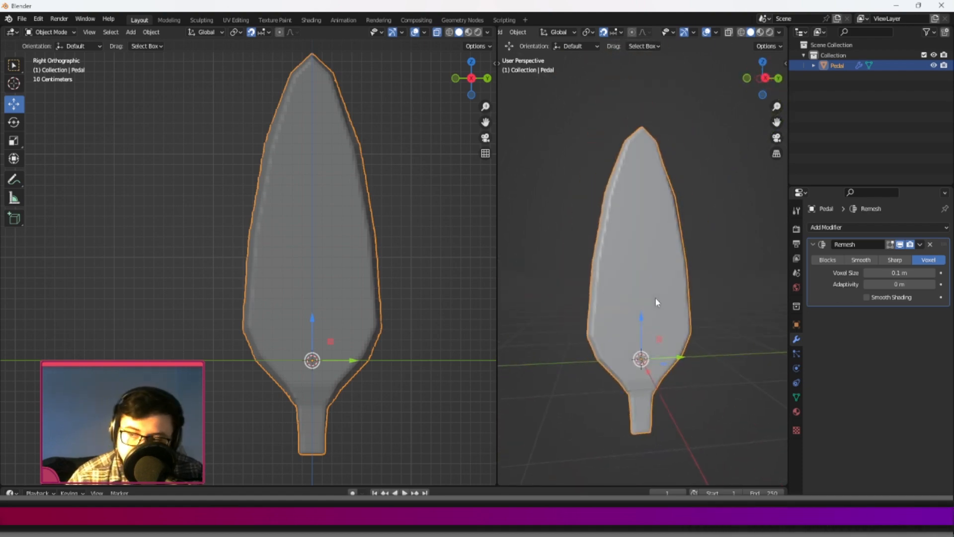
Set the Remesh modifier's voxel size to 0.0372 m and apply the modifier to the petal.
left_click(906, 273)
mouse_move(905, 273)
left_mouse_down()
mouse_move(925, 274)
mouse_move(892, 274)
left_mouse_up()
scroll(644, 219, "up", 10)
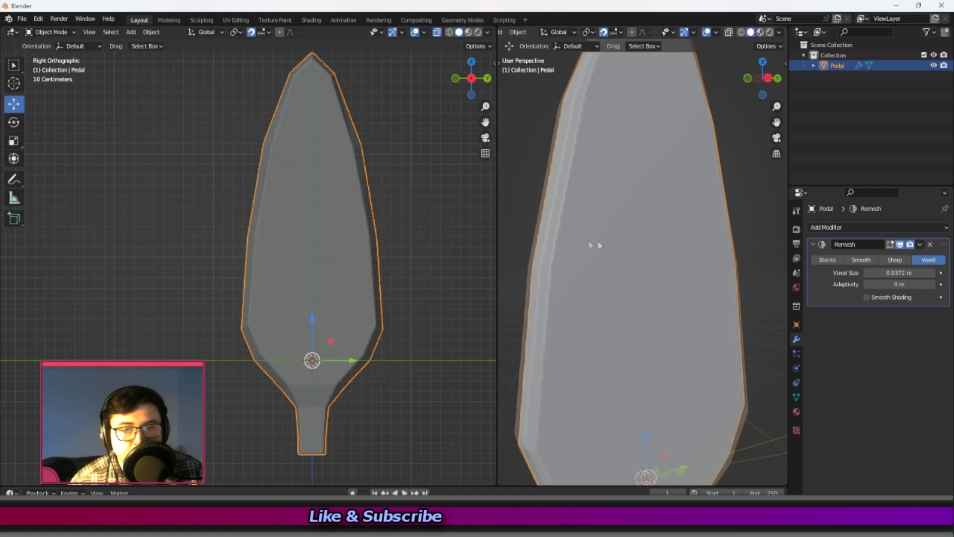
scroll(591, 259, "down", 8)
middle_click_drag(580, 327, 621, 268)
left_click(920, 244)
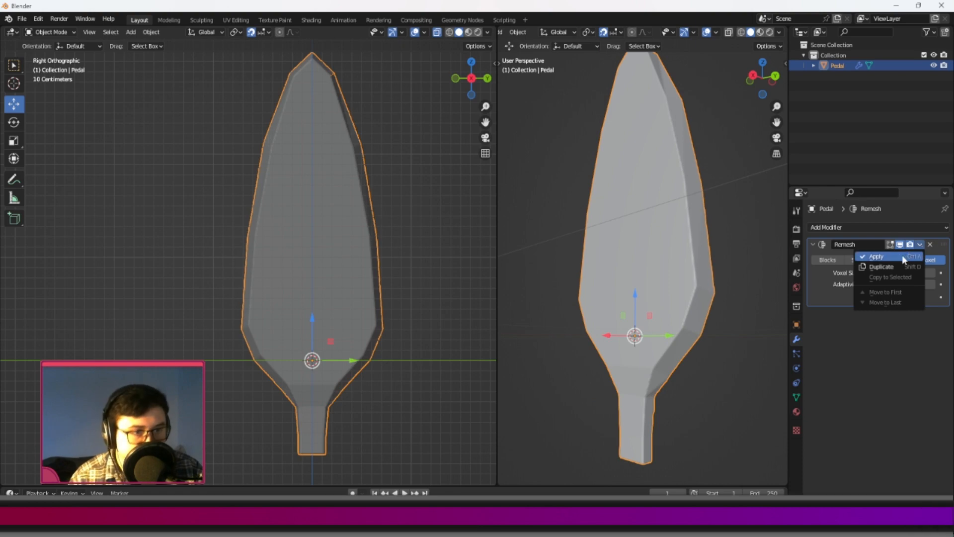
left_click(902, 255)
left_click(867, 228)
Move the petal up 0.9 m along Z so the stem's base rests on the ground line.
scroll(668, 131, "down", 4)
middle_click_drag(701, 213, 733, 234)
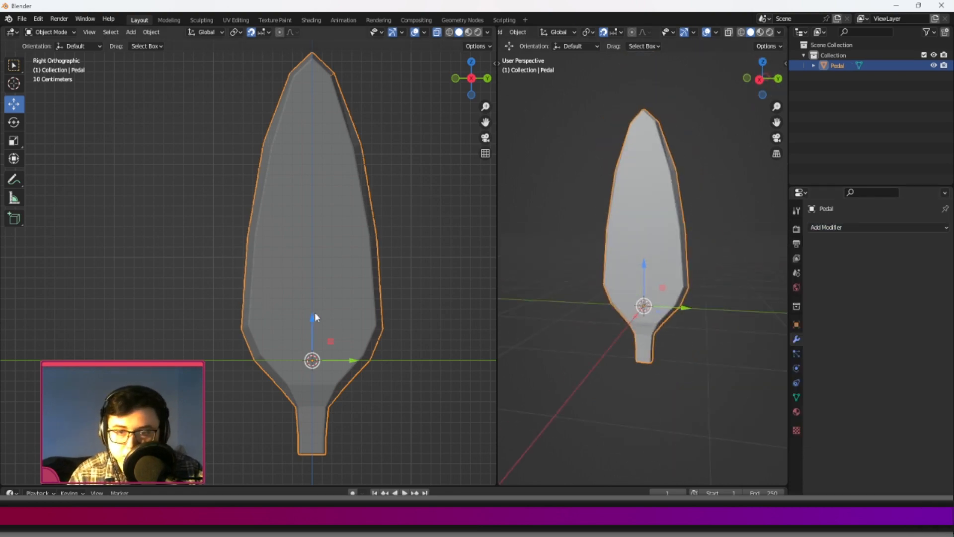
scroll(308, 309, "down", 1)
key("g")
key("z")
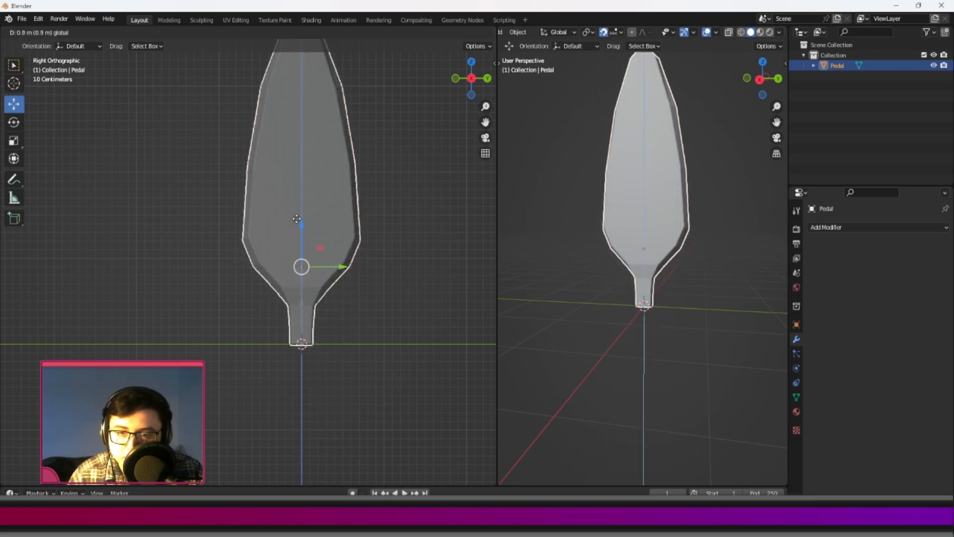
left_click(297, 219)
scroll(318, 368, "up", 7)
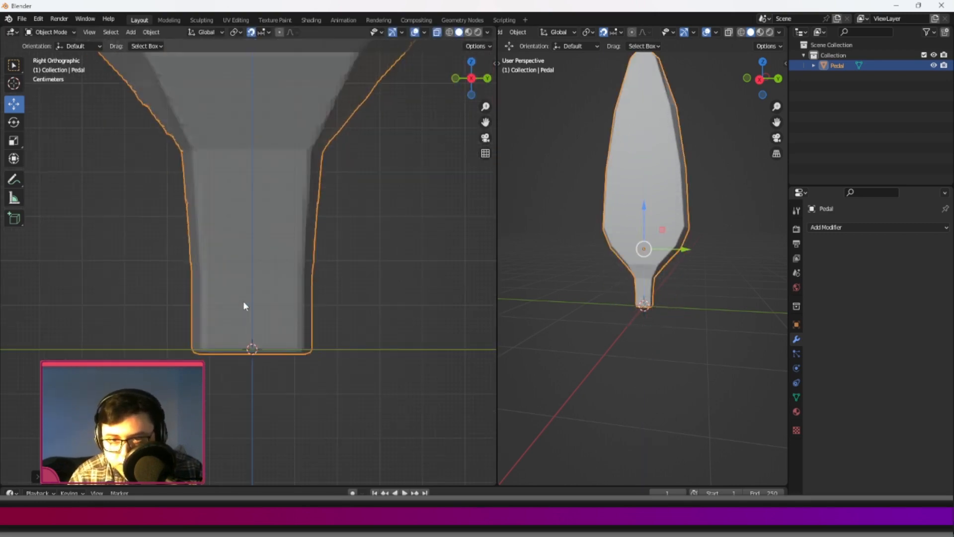
scroll(262, 357, "down", 10)
scroll(279, 288, "up", 3)
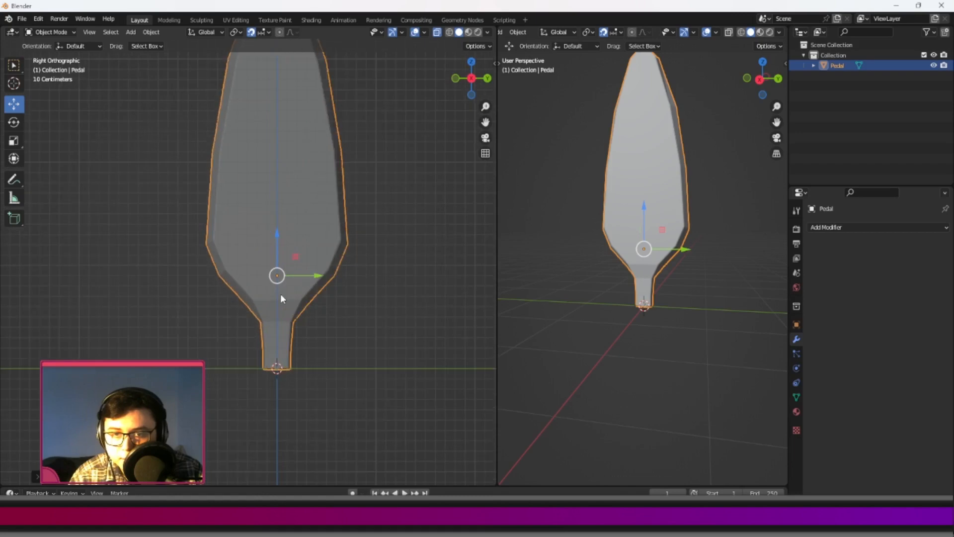
scroll(280, 341, "down", 1)
Apply all transforms to the raised petal so its origin sits at the stem's base.
key("ctrl+a")
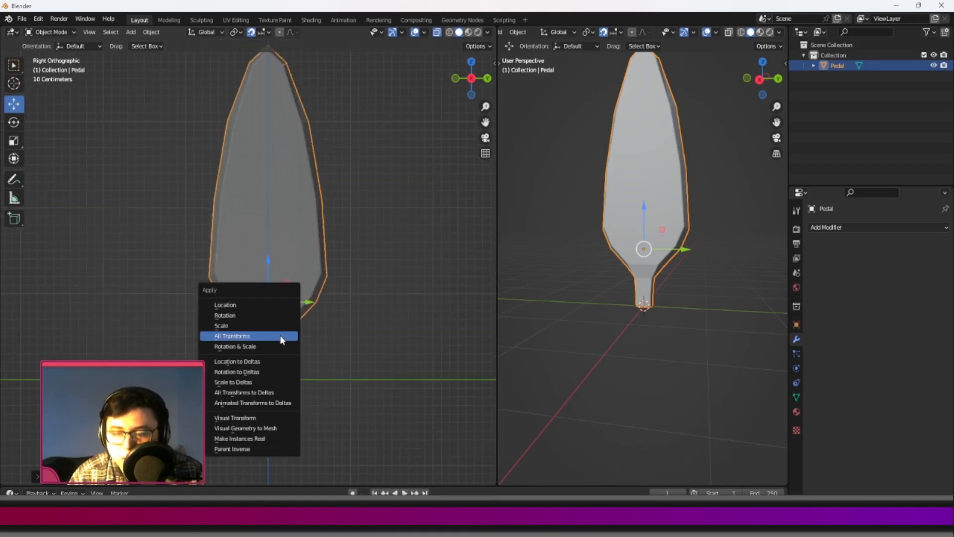
left_click(281, 340)
scroll(358, 303, "up", 2)
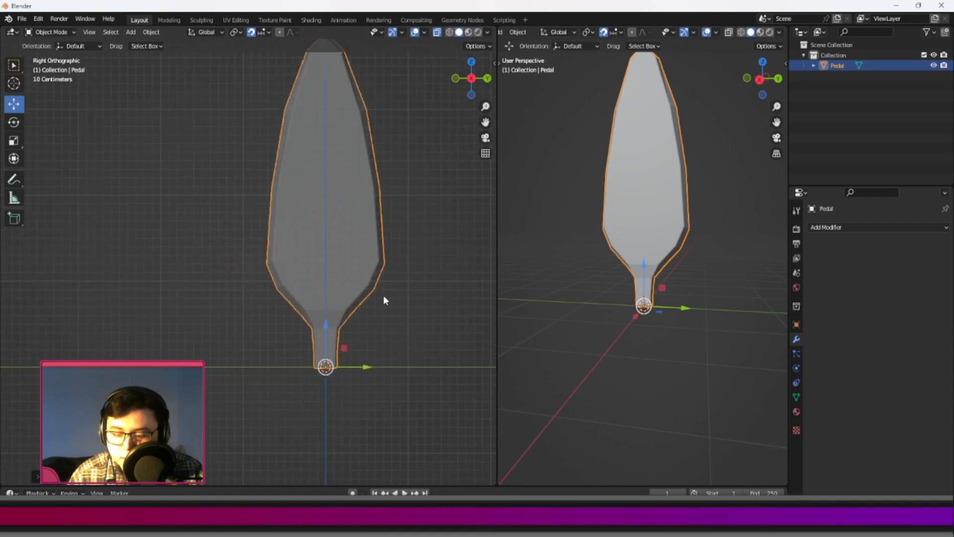
key("ctrl+a")
left_click(383, 281)
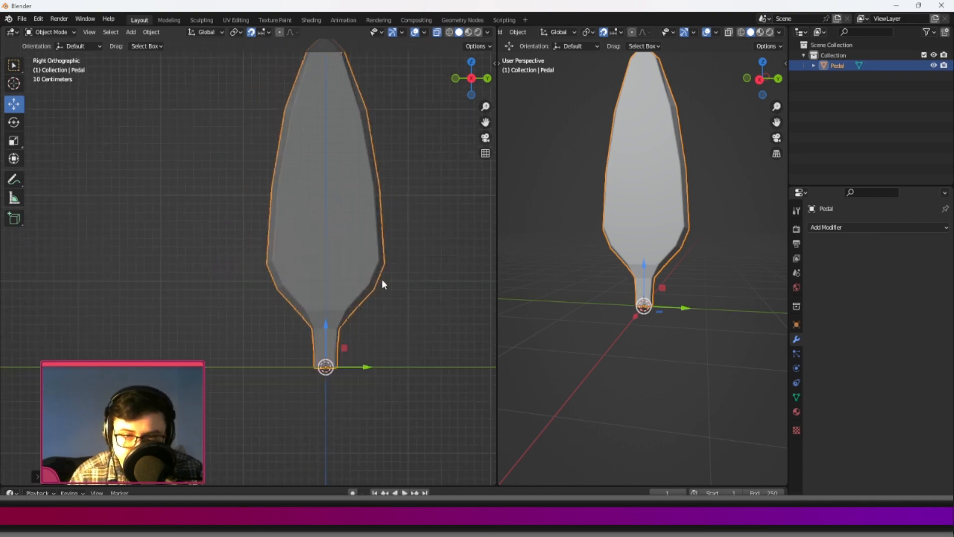
Nudge the petal up slightly along Z to align the stem's base with the ground line and reapply its transforms.
middle_click_drag(341, 344, 332, 343, "shift")
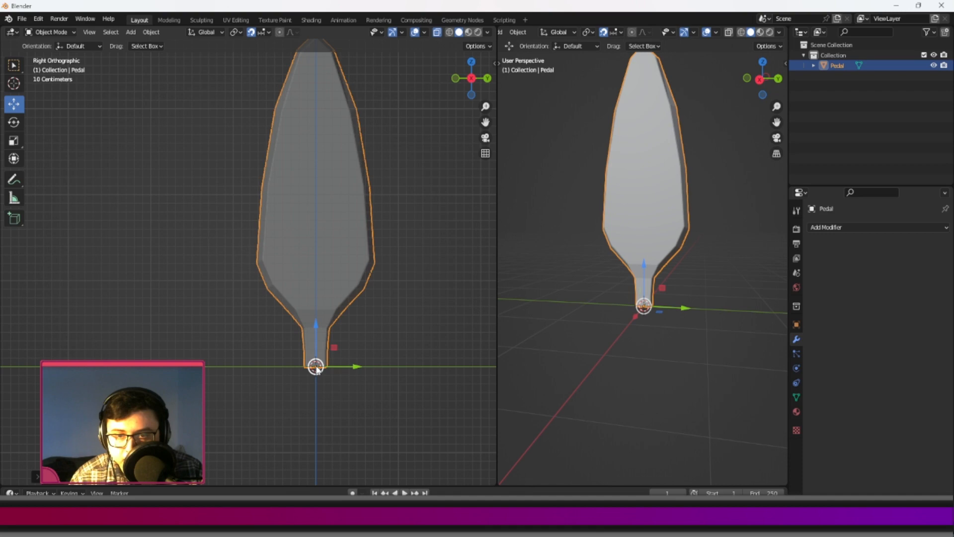
left_click_drag(316, 328, 315, 348)
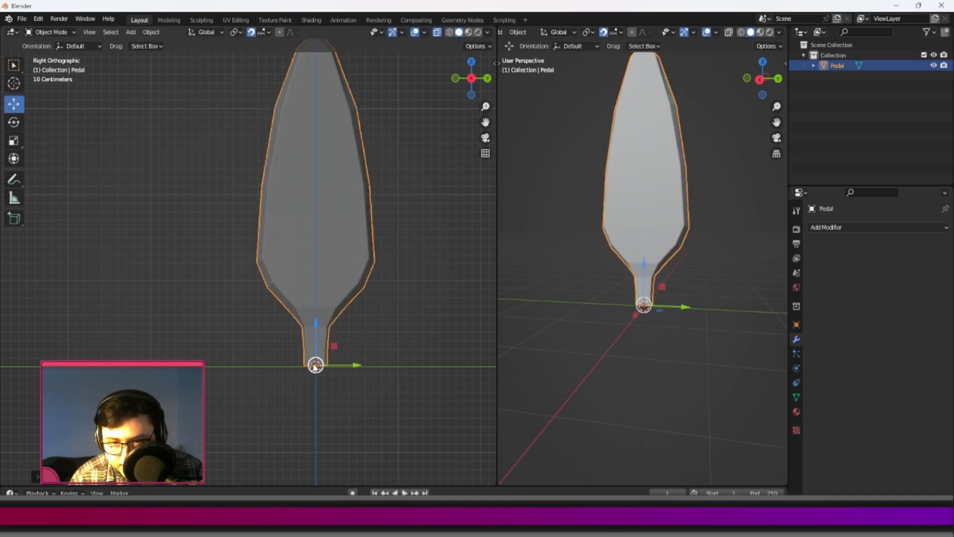
key("ctrl+a")
left_click(322, 351)
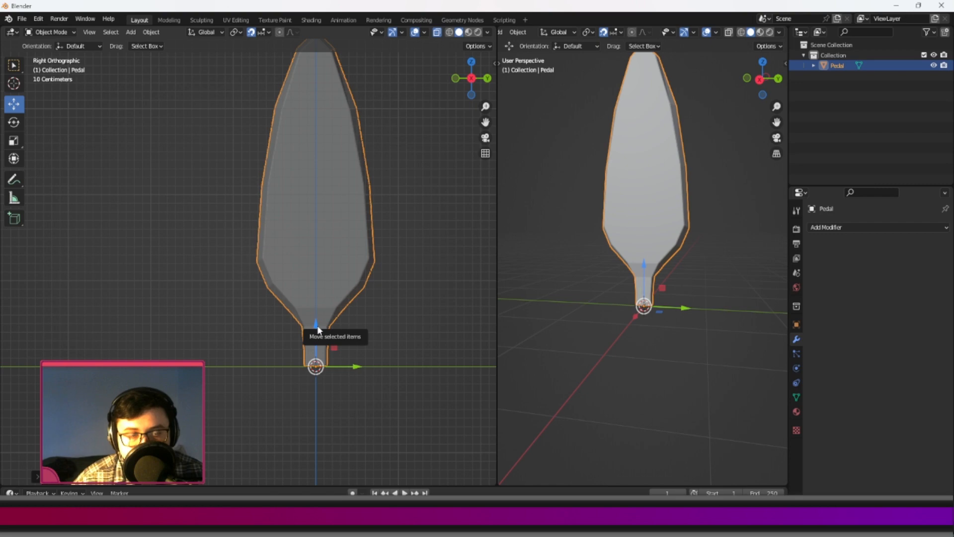
Add a second Remesh modifier to the petal, set its voxel size to 0.0165 m and apply it.
middle_click_drag(672, 312, 641, 308)
scroll(647, 273, "up", 3)
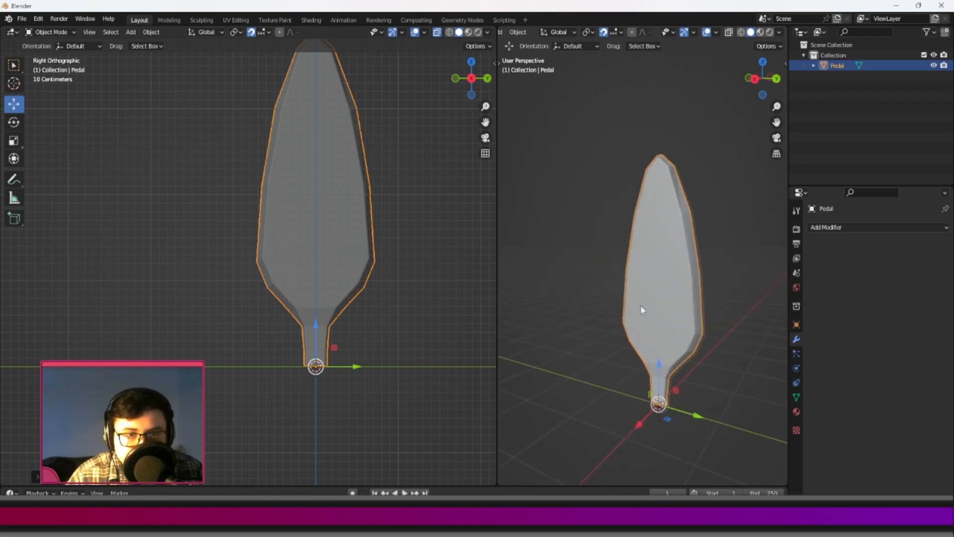
scroll(641, 308, "up", 3)
middle_click_drag(736, 324, 683, 270, "shift")
left_click(855, 230)
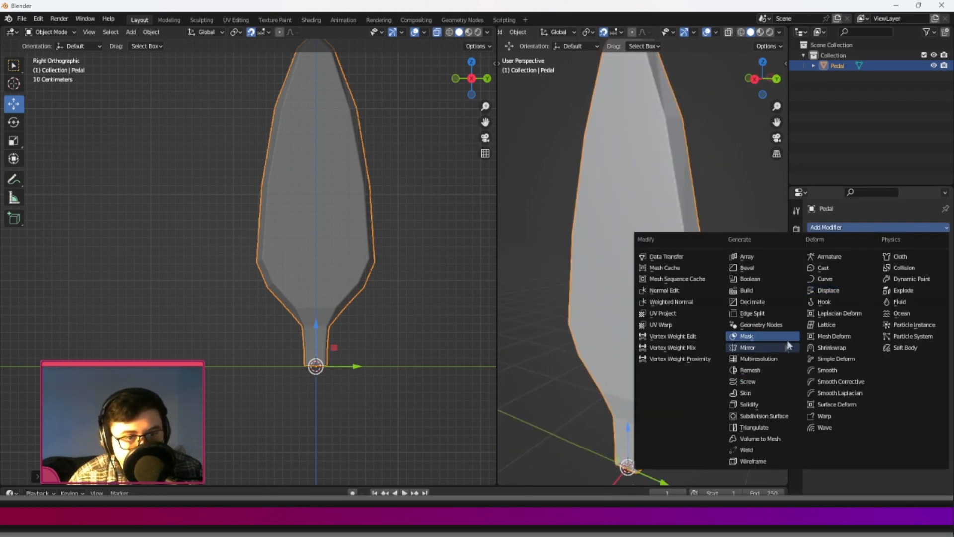
left_click(752, 370)
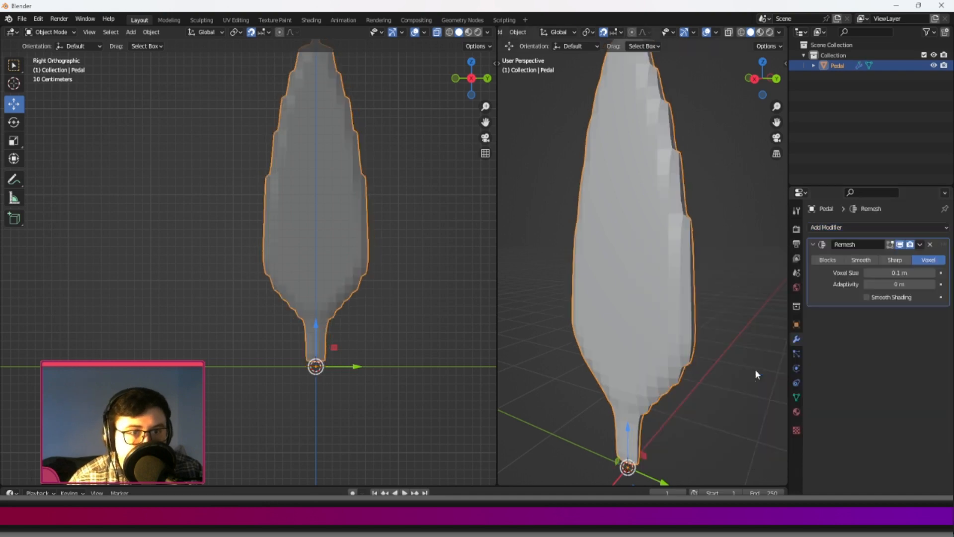
left_click_drag(900, 273, 860, 273)
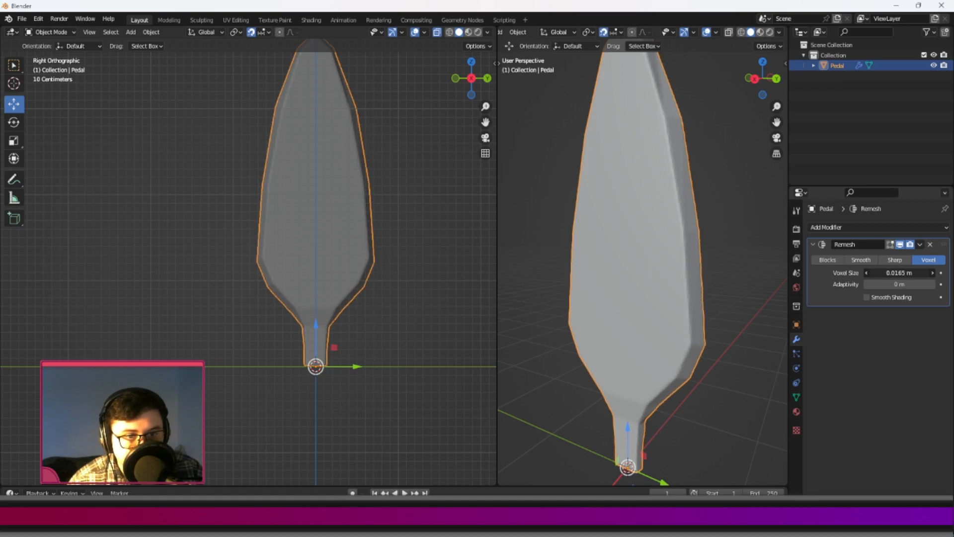
left_click(918, 244)
left_click(888, 255)
Apply all transforms to the remeshed petal and check its shape.
scroll(664, 314, "down", 3)
scroll(664, 314, "down", 1)
middle_click_drag(664, 314, 642, 270)
scroll(624, 244, "up", 3)
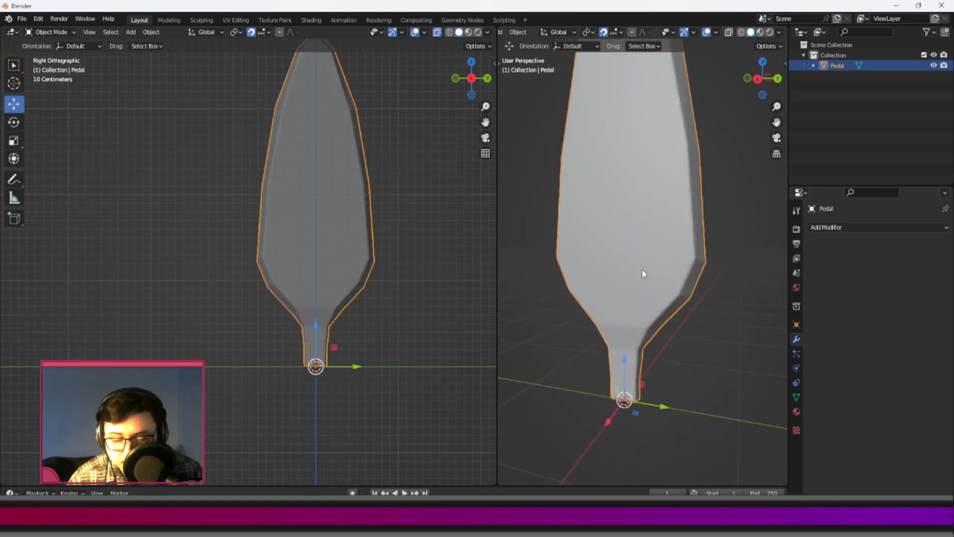
key("ctrl+a")
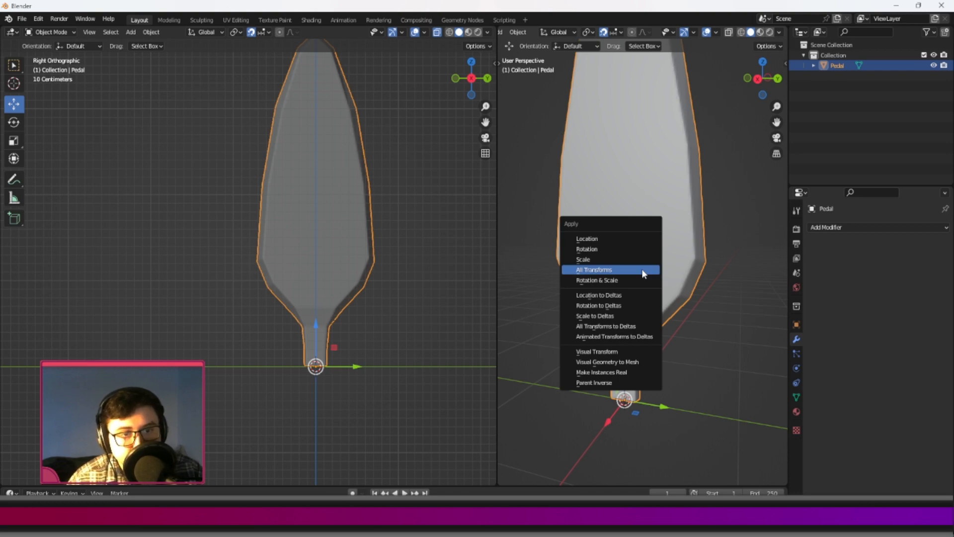
left_click(642, 269)
middle_click_drag(642, 270, 644, 316)
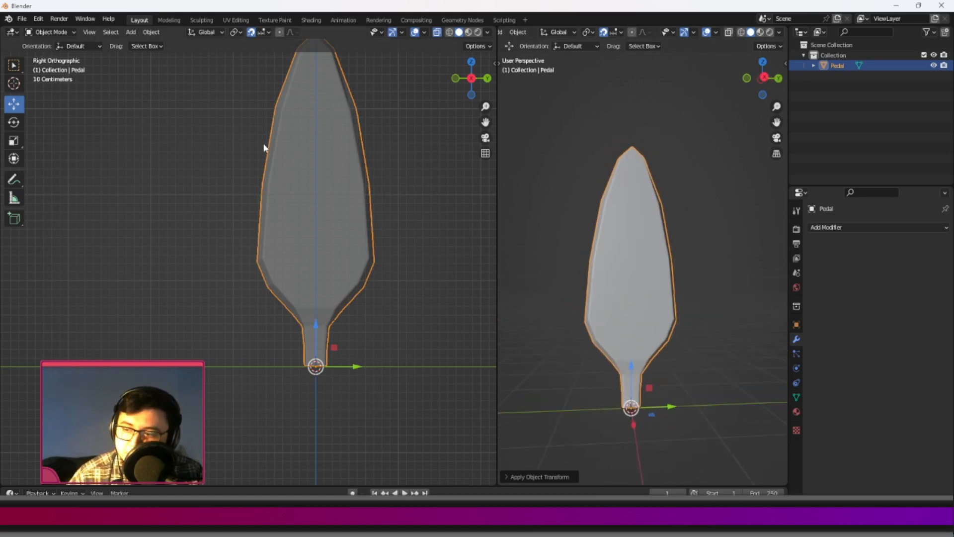
Switch the petal to the Sculpting workspace and widen the sculpt brush list to two columns.
left_click(202, 20)
mouse_move(432, 117)
middle_mouse_down()
mouse_move(437, 251)
mouse_move(368, 241)
mouse_move(431, 237)
mouse_move(514, 264)
mouse_move(467, 248)
middle_mouse_up()
scroll(430, 237, "up", 2)
scroll(521, 265, "down", 1)
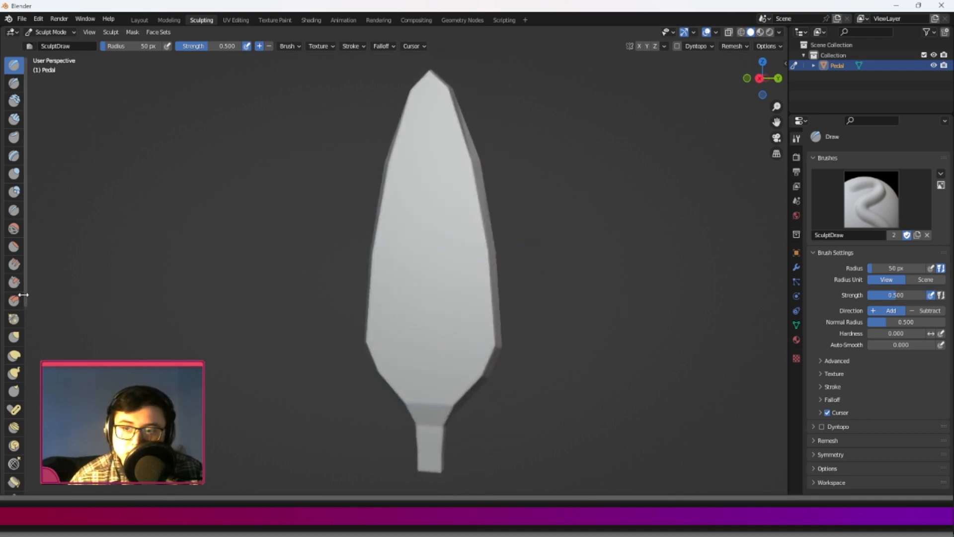
mouse_move(24, 295)
left_mouse_down()
mouse_move(507, 315)
mouse_move(43, 311)
left_mouse_up()
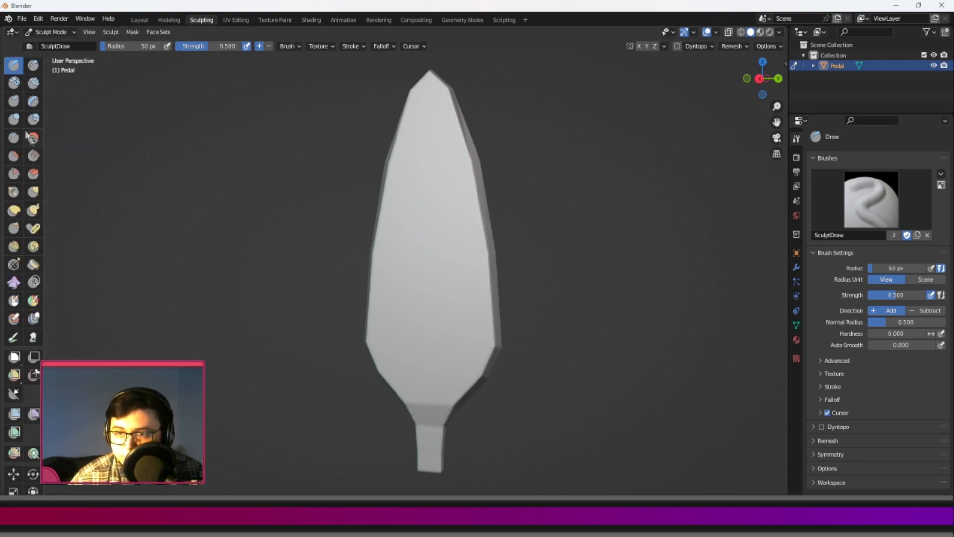
Set the sculpting mesh symmetry to the Y axis only so both side edges of the petal are mirrored.
middle_click_drag(498, 229, 610, 67)
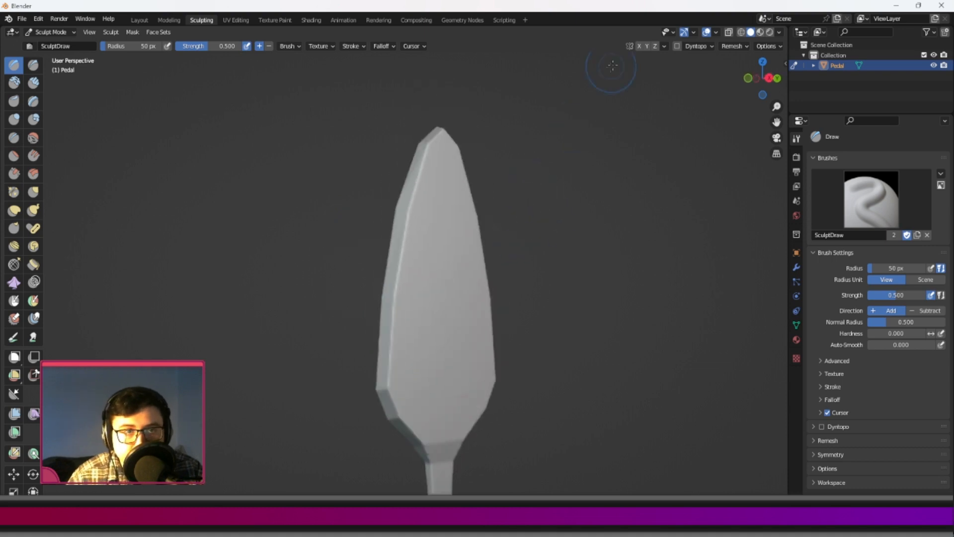
left_click(638, 47)
middle_click_drag(410, 266, 372, 299)
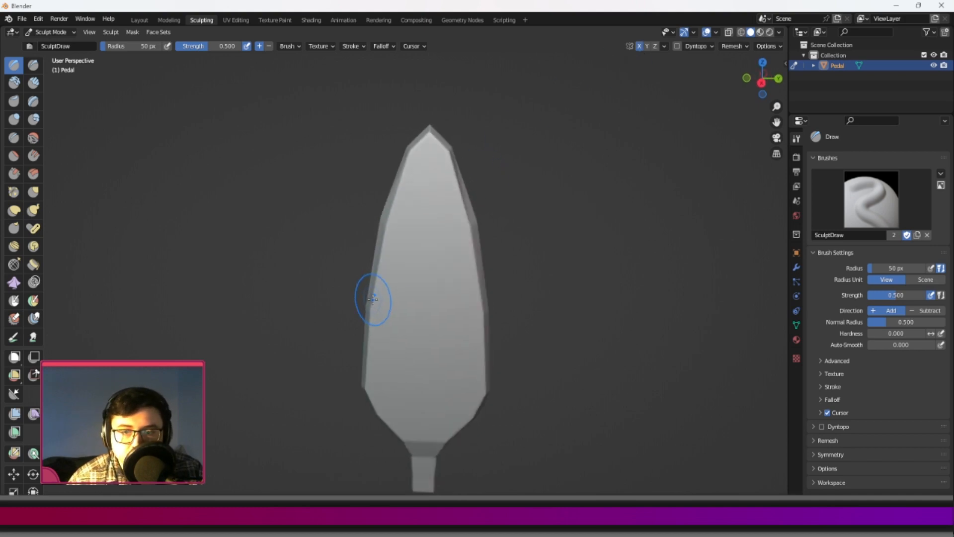
left_click(647, 47)
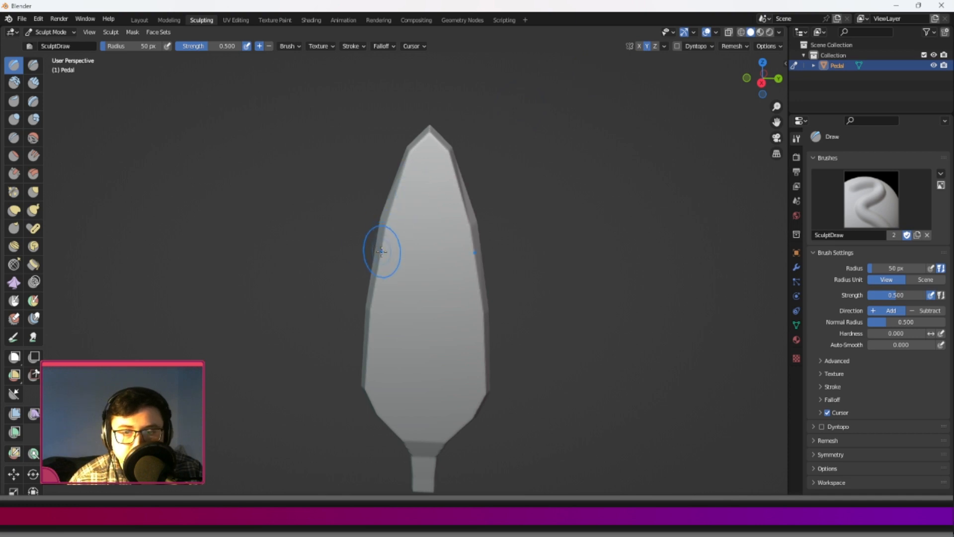
middle_click_drag(389, 241, 370, 233, "shift")
Choose the Scrape brush and start bevelling the long side edges of the petal's blade.
scroll(424, 203, "up", 4)
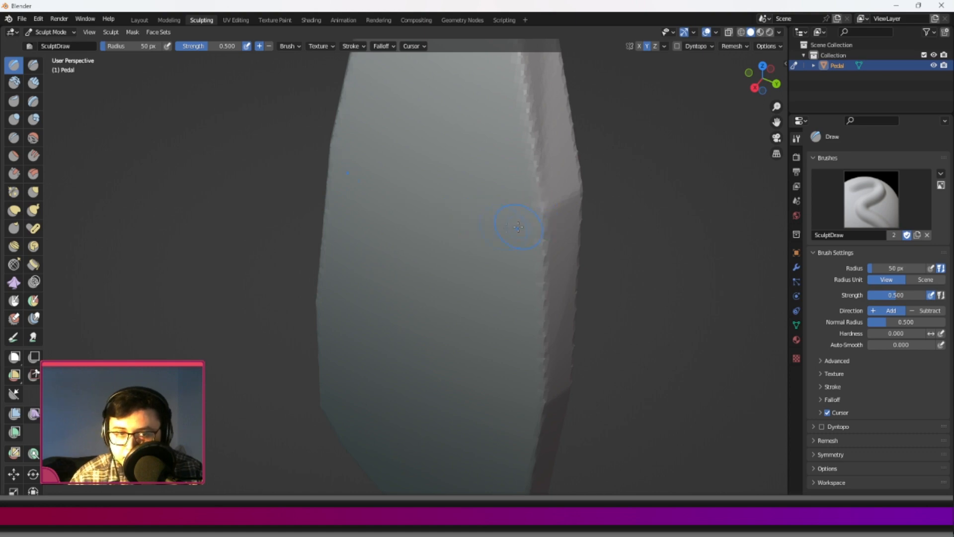
scroll(374, 195, "down", 4)
middle_click_drag(373, 195, 419, 196)
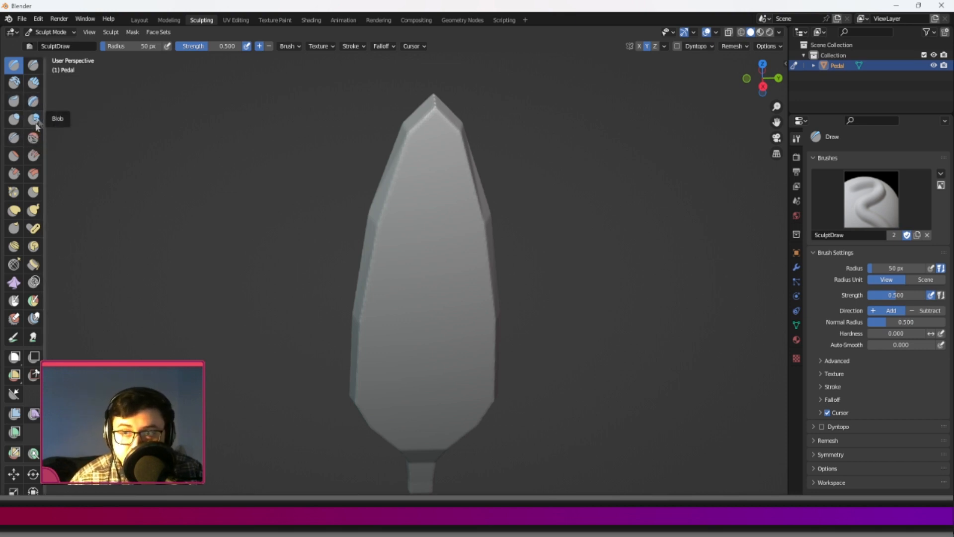
left_click(18, 184)
middle_click_drag(367, 276, 364, 224)
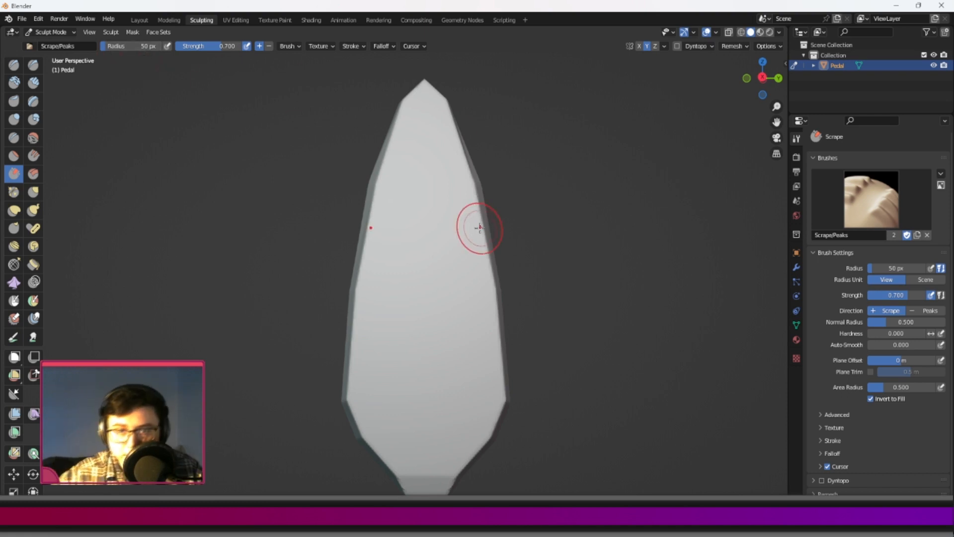
mouse_move(480, 227)
middle_mouse_down()
mouse_move(381, 212)
mouse_move(356, 149)
middle_mouse_up()
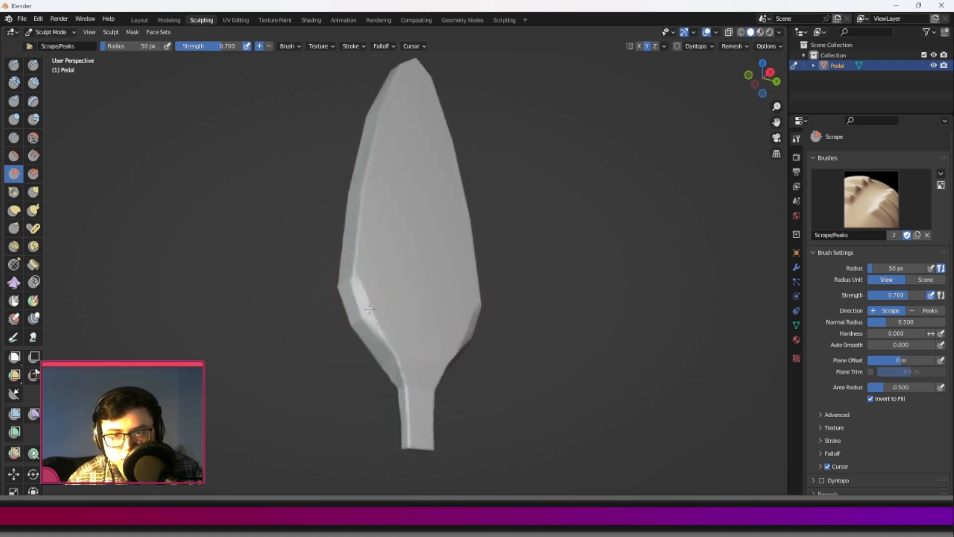
Scrape the petal's edges from the widest lower corners toward the stem and along the sides up to the tip.
left_click_drag(366, 311, 403, 369)
middle_click_drag(352, 245, 467, 285)
middle_click_drag(364, 259, 340, 250)
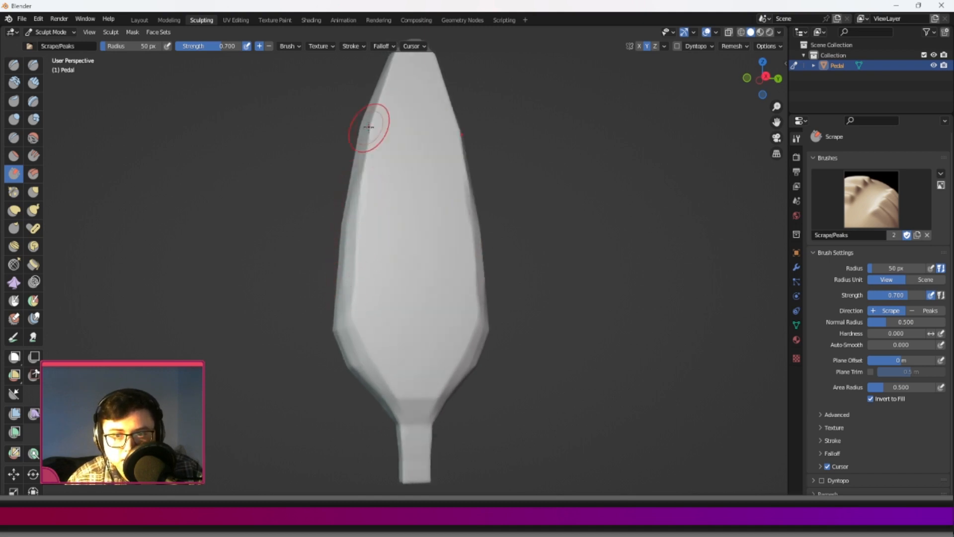
middle_click_drag(370, 149, 370, 231)
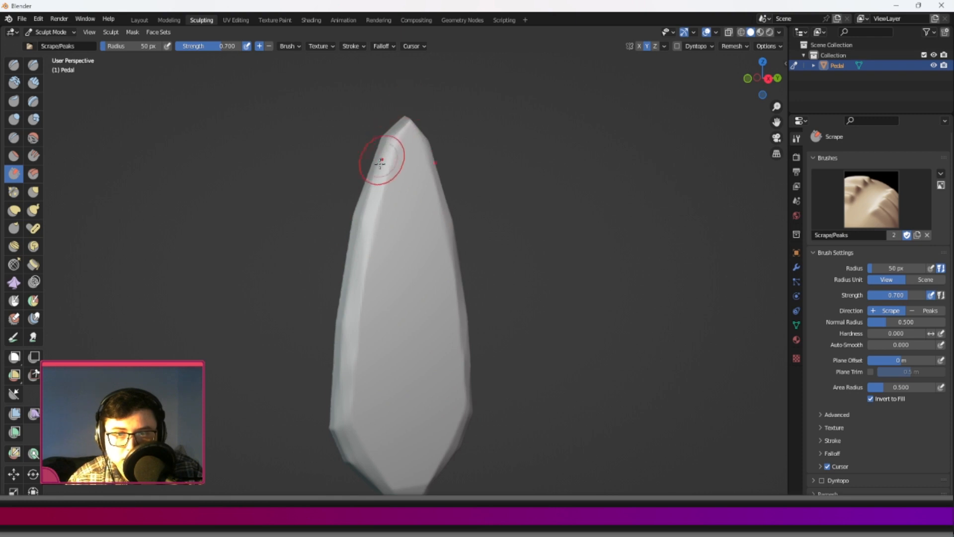
middle_click_drag(352, 316, 356, 271)
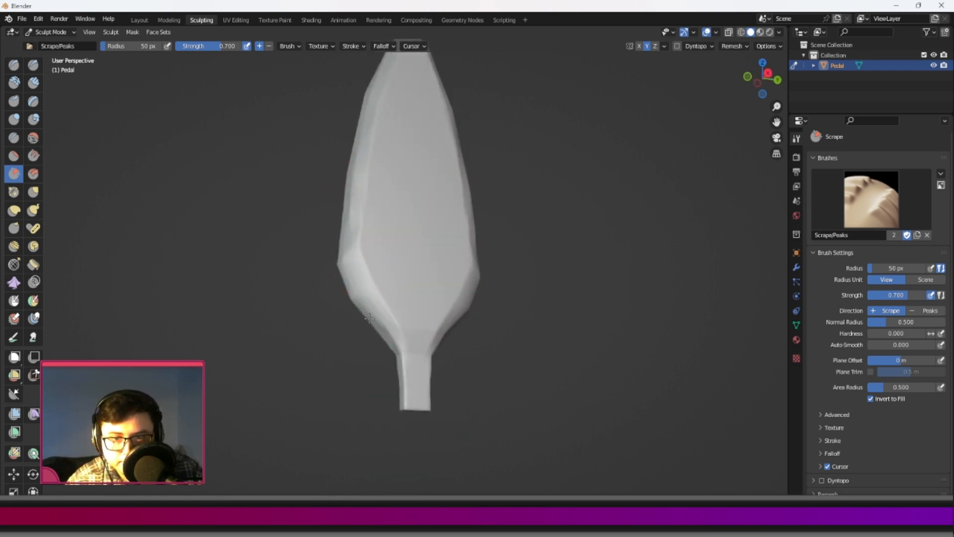
Scrape the transition between the blade and the stem and soften the stem's front edges.
scroll(390, 356, "up", 5)
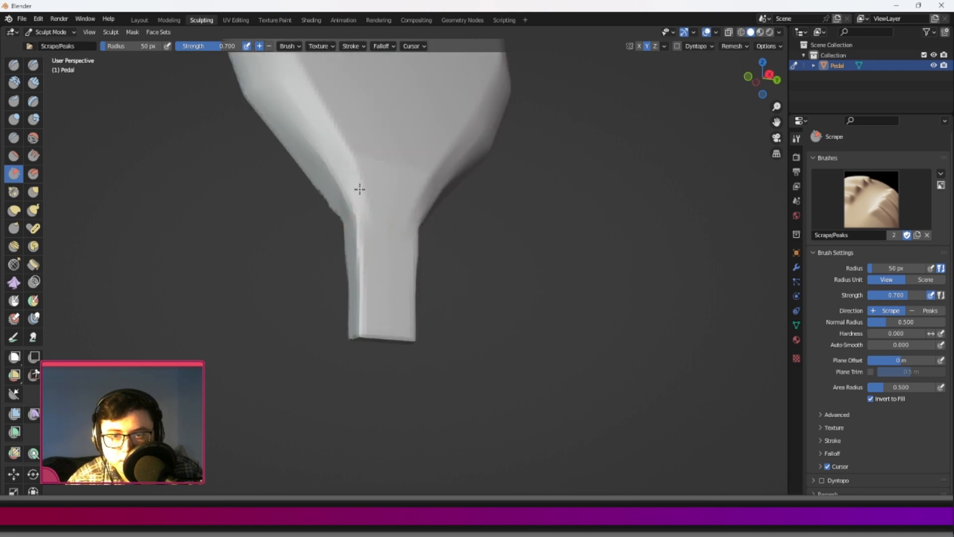
mouse_move(375, 115)
middle_mouse_down("ctrl")
mouse_move(379, 175)
mouse_move(411, 96)
mouse_move(406, 126)
mouse_move(434, 162)
middle_mouse_up("ctrl")
mouse_move(385, 259)
left_mouse_down()
mouse_move(392, 256)
mouse_move(393, 289)
left_mouse_up()
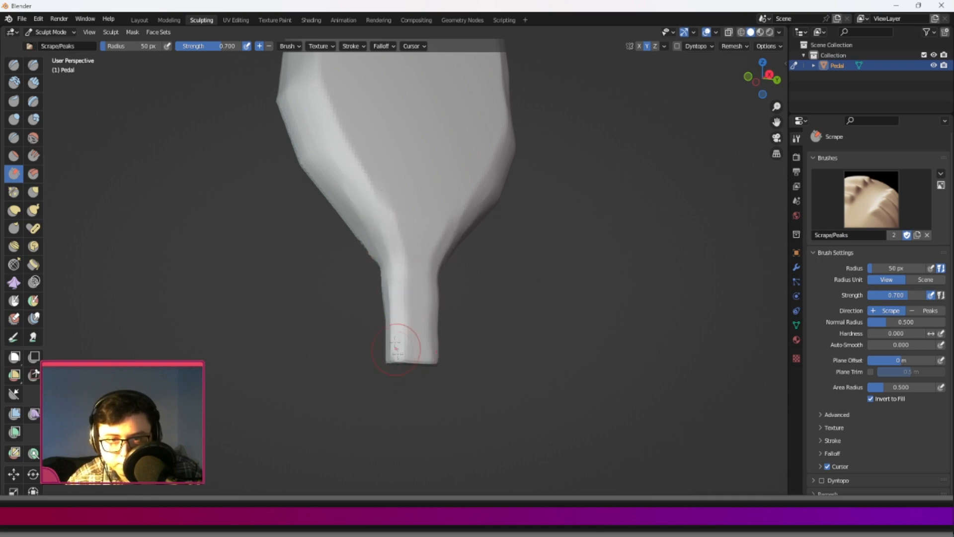
middle_click_drag(393, 308, 417, 262)
middle_click_drag(417, 299, 429, 256)
mouse_move(401, 235)
left_mouse_down()
mouse_move(428, 111)
mouse_move(415, 194)
left_mouse_up()
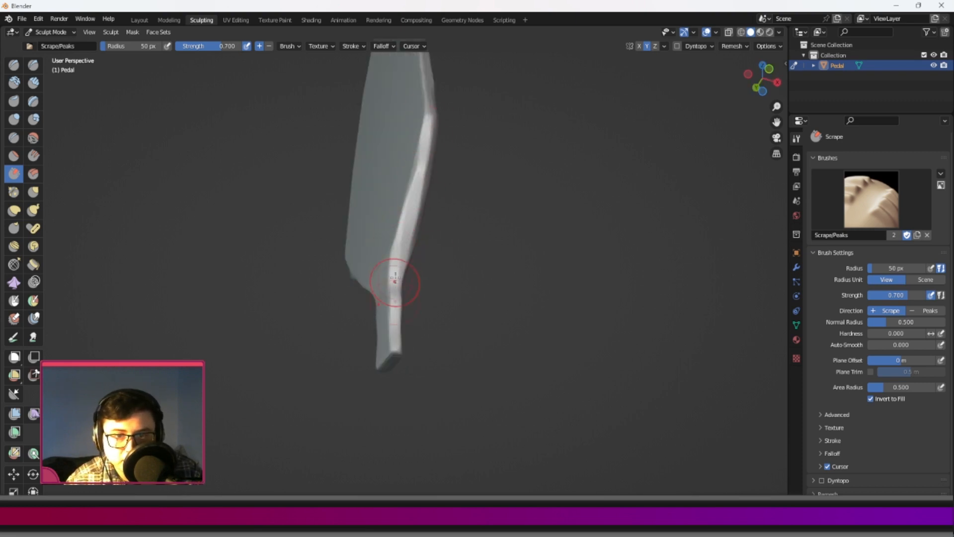
Round the stem's remaining edges and its end, and scrape the slanted lower edges of the blade.
middle_click_drag(388, 262, 427, 301)
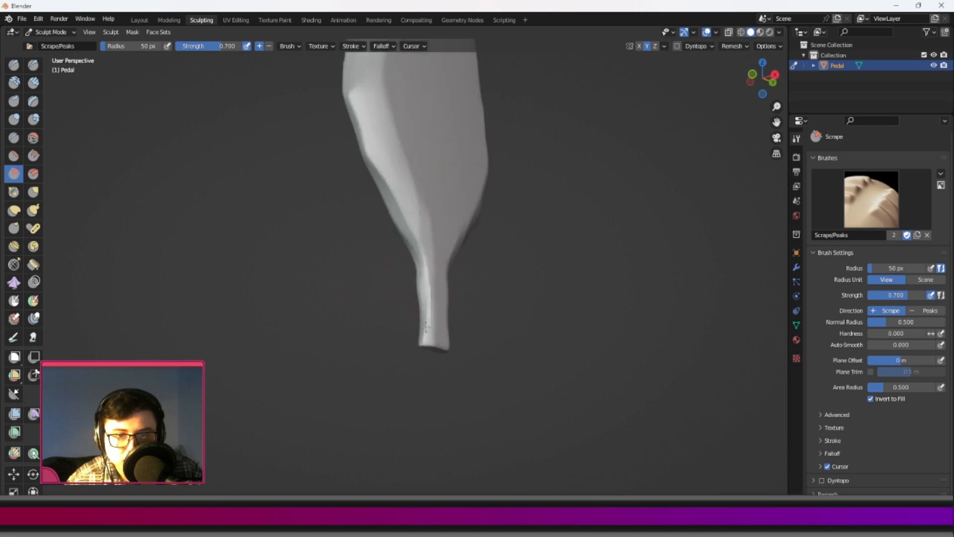
mouse_move(424, 341)
middle_mouse_down()
mouse_move(401, 345)
mouse_move(400, 330)
mouse_move(390, 387)
mouse_move(423, 393)
middle_mouse_up()
mouse_move(410, 340)
middle_mouse_down()
mouse_move(407, 296)
mouse_move(425, 359)
middle_mouse_up()
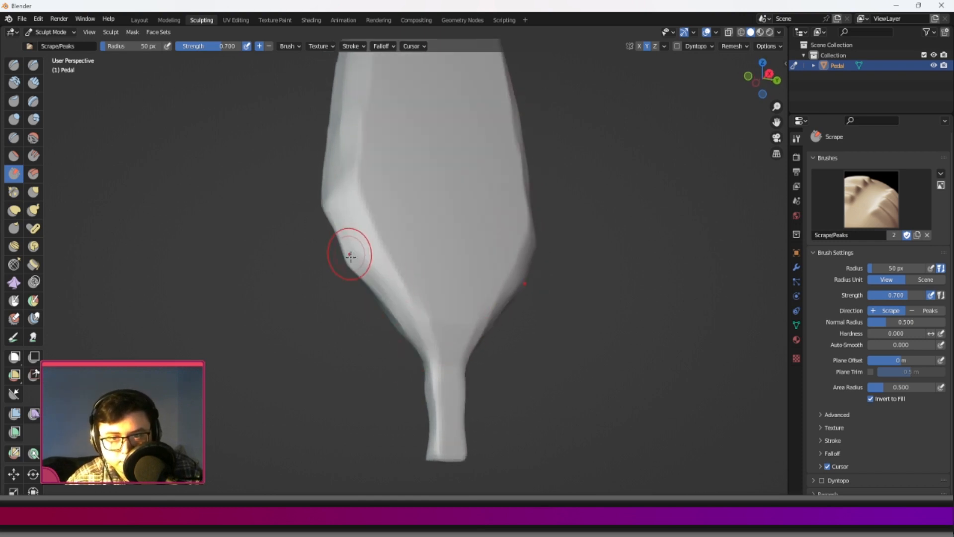
middle_click_drag(348, 252, 376, 258)
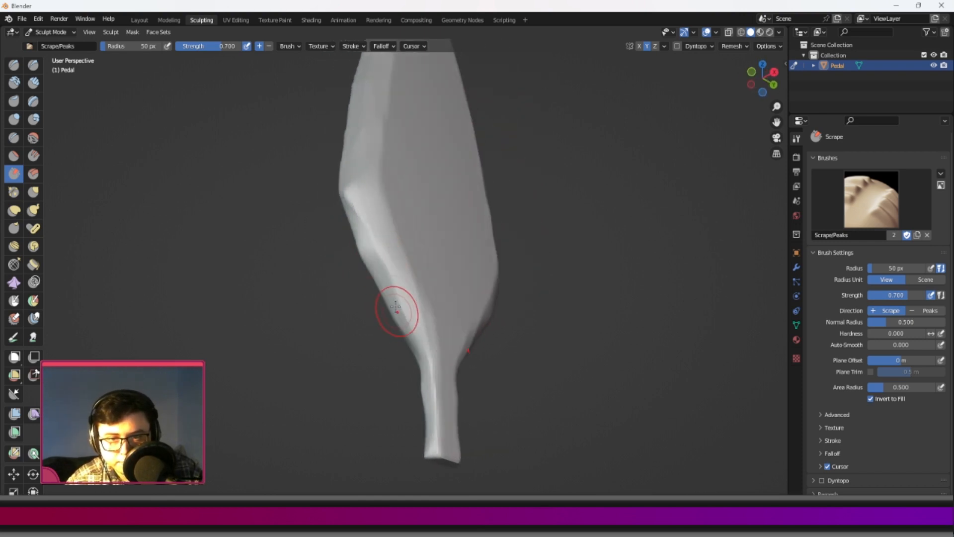
middle_click_drag(434, 388, 446, 273)
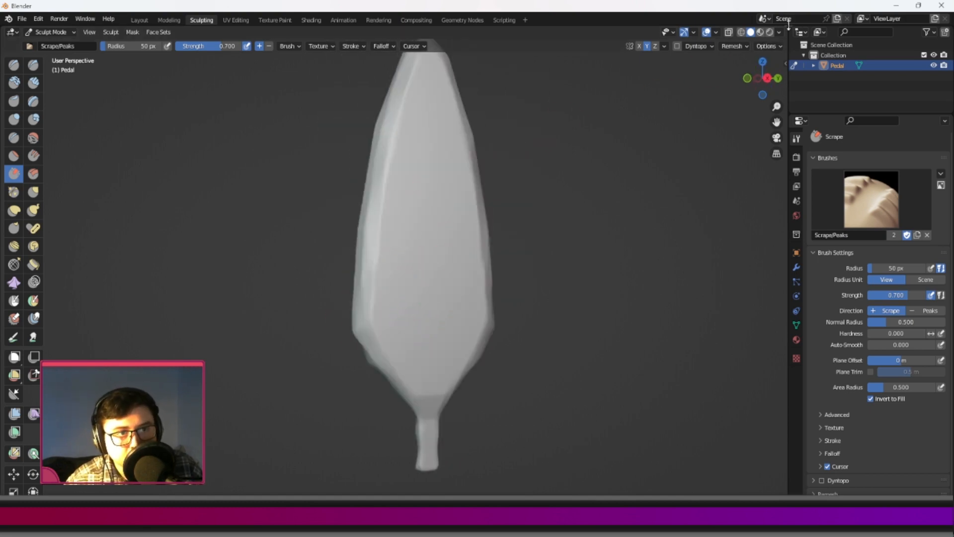
Split the 3D viewport into two side-by-side views and frame the whole petal from the front in the second one.
left_click_drag(784, 29, 387, 167)
middle_click_drag(604, 201, 576, 214)
scroll(611, 220, "up", 5)
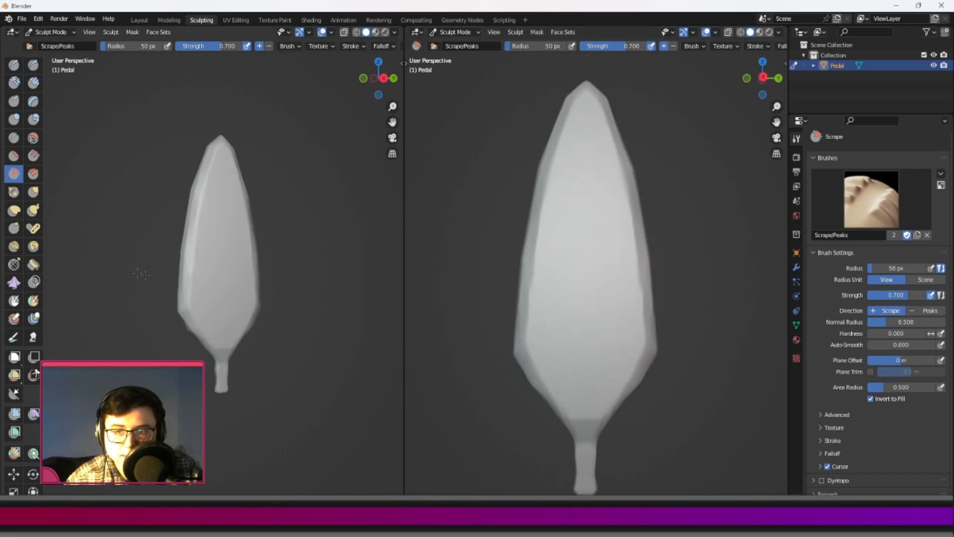
Scrape the thin side face and lower edges of the blade smooth down to the stem.
middle_click_drag(142, 274, 201, 275)
scroll(204, 276, "up", 4)
mouse_move(246, 427)
middle_mouse_down()
mouse_move(260, 404)
mouse_move(220, 325)
middle_mouse_up()
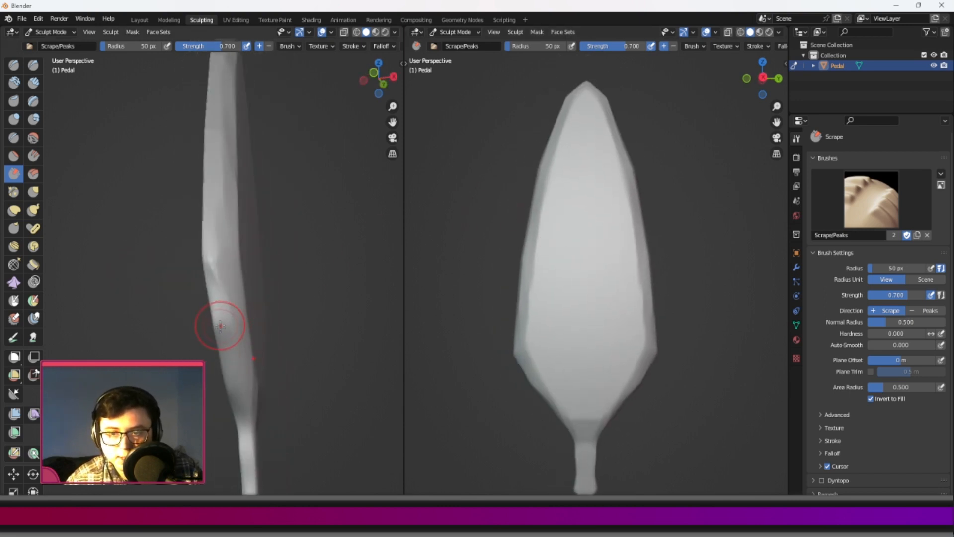
middle_click_drag(232, 385, 239, 375)
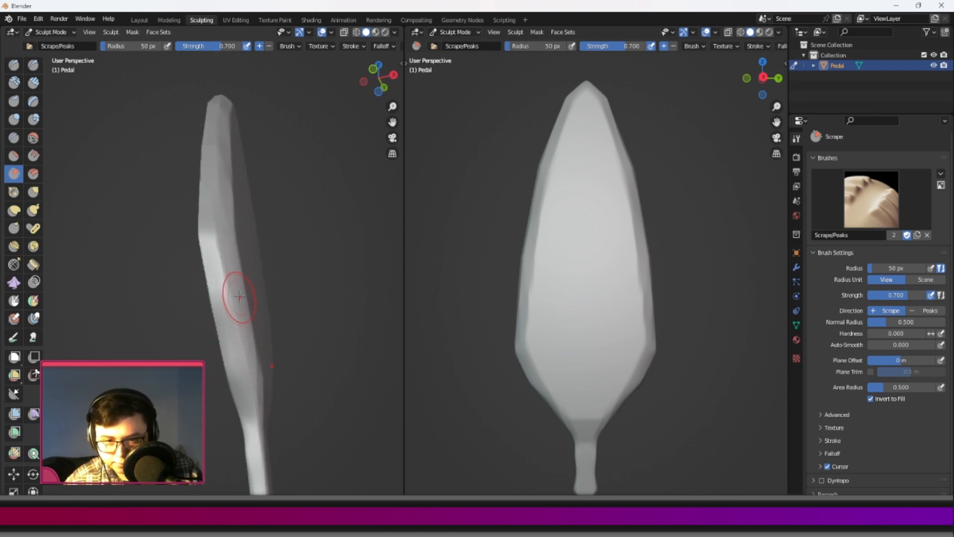
middle_click_drag(240, 298, 196, 300)
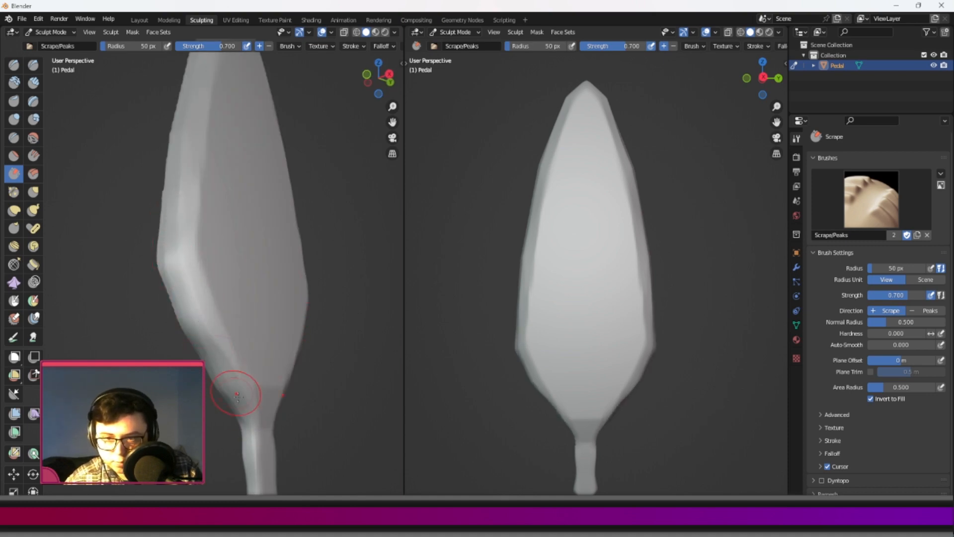
middle_click_drag(219, 378, 172, 319)
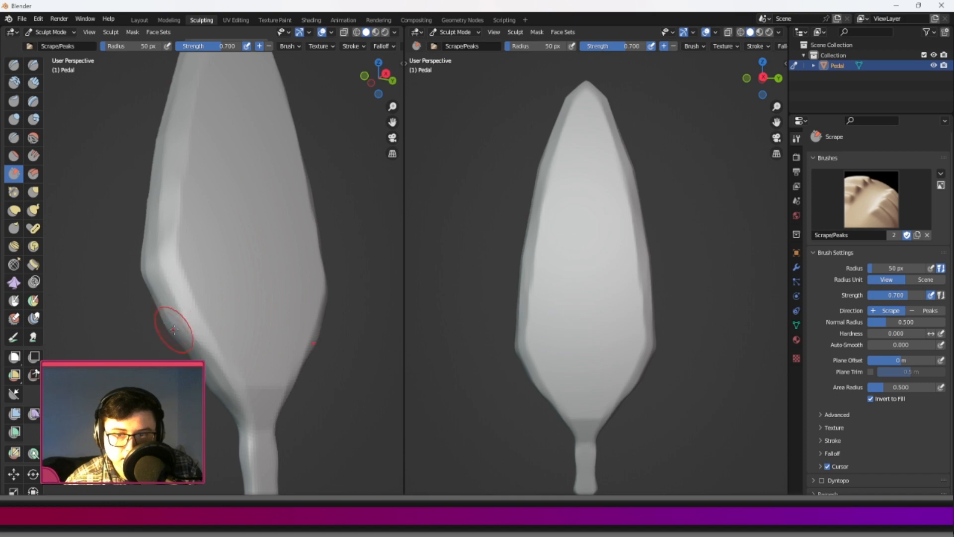
Scrape the edges of the blade's upper half to soften the corners near the tip.
middle_click_drag(163, 175, 194, 287)
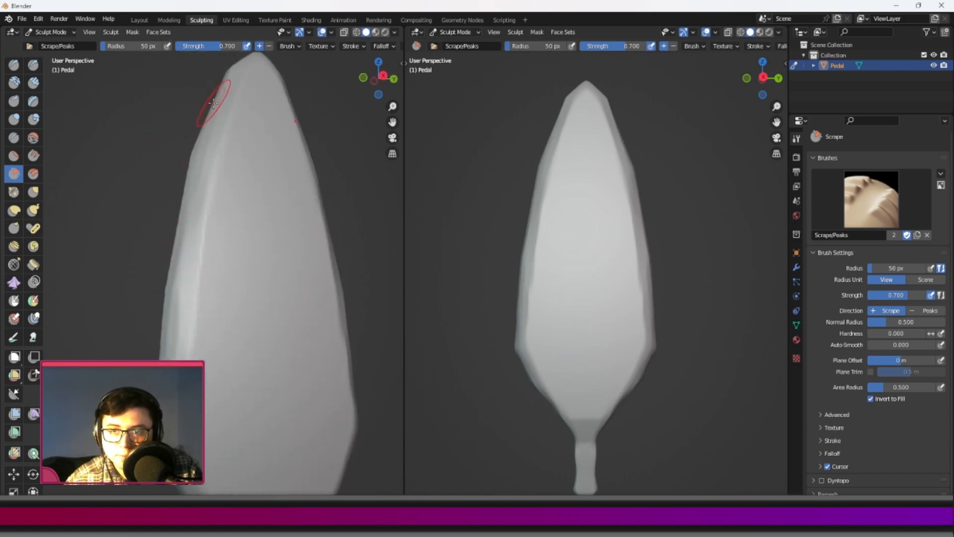
middle_click_drag(225, 80, 222, 184)
left_click_drag(198, 138, 192, 223)
middle_click_drag(195, 214, 256, 183)
scroll(213, 270, "down", 2)
Scrape along the full length of the petal's narrow side face to round off its ridges.
middle_click_drag(213, 271, 237, 273)
left_click_drag(219, 343, 209, 182)
middle_click_drag(225, 250, 192, 215)
mouse_move(197, 243)
left_mouse_down()
mouse_move(213, 144)
mouse_move(202, 252)
mouse_move(214, 139)
left_mouse_up()
middle_click_drag(199, 199, 213, 277)
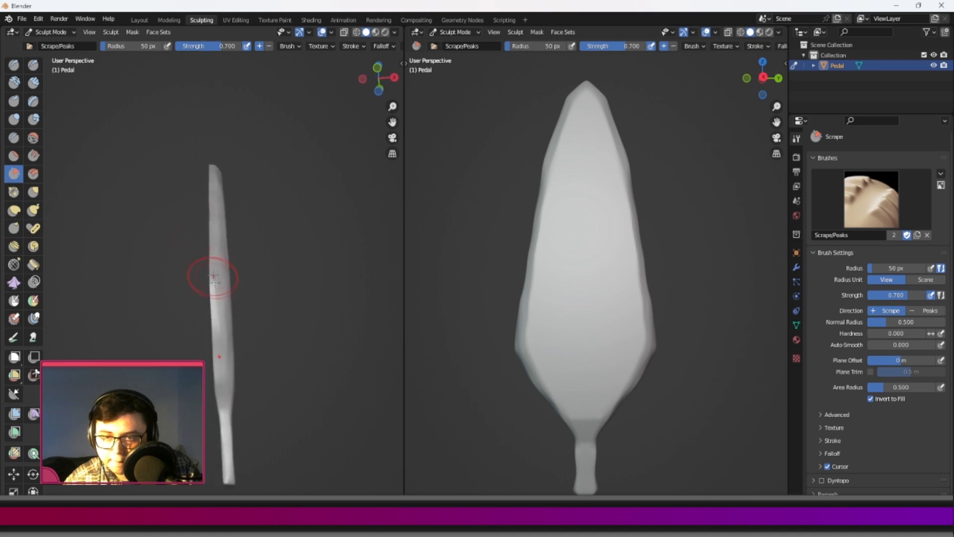
Scrape the middle and widest parts of the side edges into a softer outline and check the petal from several angles.
middle_click_drag(220, 343, 258, 228)
scroll(199, 248, "up", 3)
mouse_move(259, 229)
middle_mouse_down()
mouse_move(277, 199)
mouse_move(236, 423)
mouse_move(228, 336)
middle_mouse_up()
mouse_move(213, 342)
left_mouse_down()
mouse_move(211, 317)
mouse_move(231, 308)
mouse_move(220, 351)
left_mouse_up()
middle_click_drag(221, 351, 236, 181, "shift")
left_click_drag(225, 214, 229, 297)
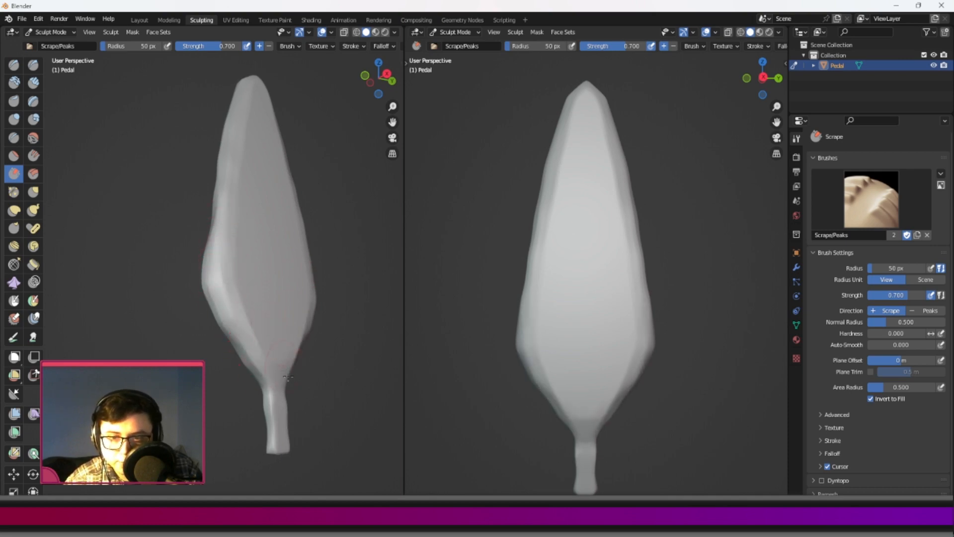
middle_click_drag(218, 231, 220, 343, "shift")
middle_click_drag(265, 281, 238, 210)
middle_click_drag(209, 243, 150, 288, "shift")
Choose the Draw Sharp brush and carve the lower part of a central groove upward from the stem junction.
left_click(34, 66)
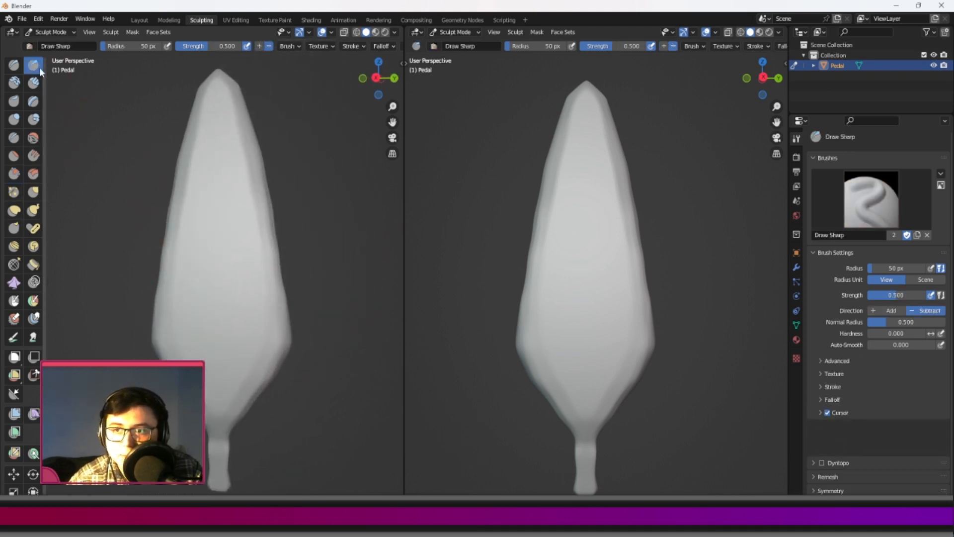
middle_click_drag(204, 300, 180, 304)
middle_click_drag(118, 288, 202, 274, "shift")
middle_click_drag(270, 389, 213, 293, "shift")
middle_click_drag(213, 294, 213, 414)
scroll(202, 271, "up", 3)
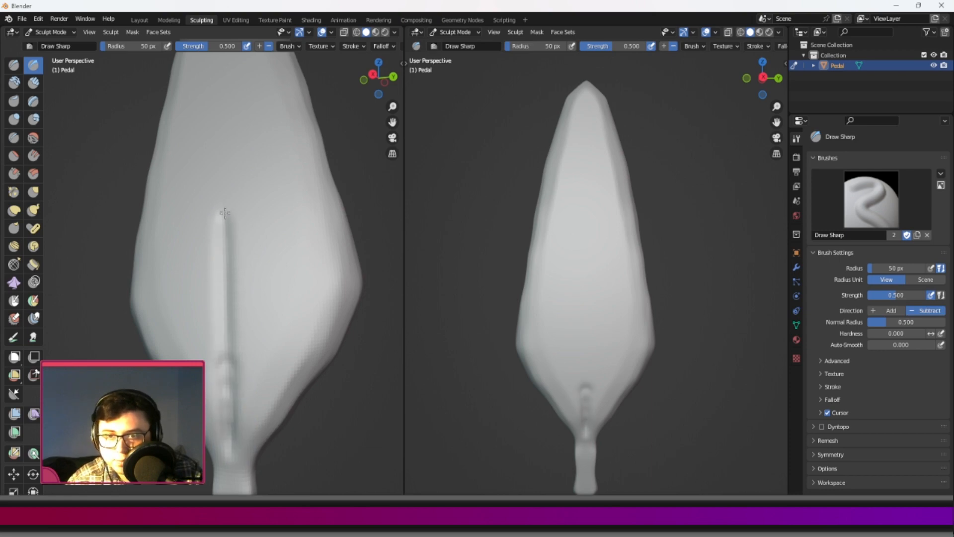
Extend the carved central groove along the middle of the blade up to the petal's tip.
left_click_drag(227, 183, 225, 178)
left_click_drag(223, 109, 223, 117)
middle_click_drag(223, 128, 230, 288, "shift")
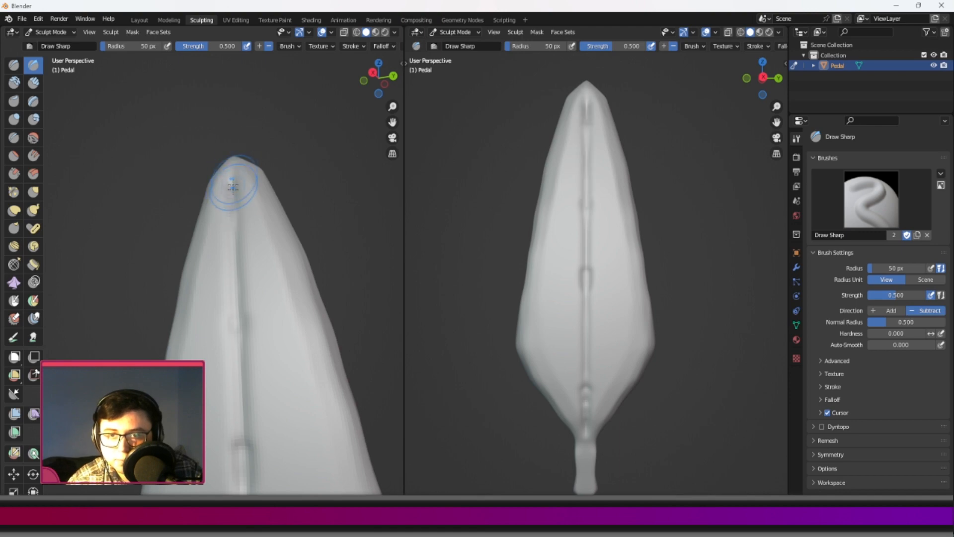
middle_click_drag(248, 368, 260, 165, "shift")
scroll(258, 203, "down", 6)
Carve four mirrored pairs of side veins slanting upward from the central groove, from the widest part to the tip.
middle_click_drag(246, 300, 201, 319, "shift")
mouse_move(201, 319)
middle_mouse_down("shift")
mouse_move(238, 329)
mouse_move(244, 320)
middle_mouse_up("shift")
scroll(239, 330, "down", 3)
middle_click_drag(245, 320, 192, 345, "shift")
scroll(209, 365, "up", 1)
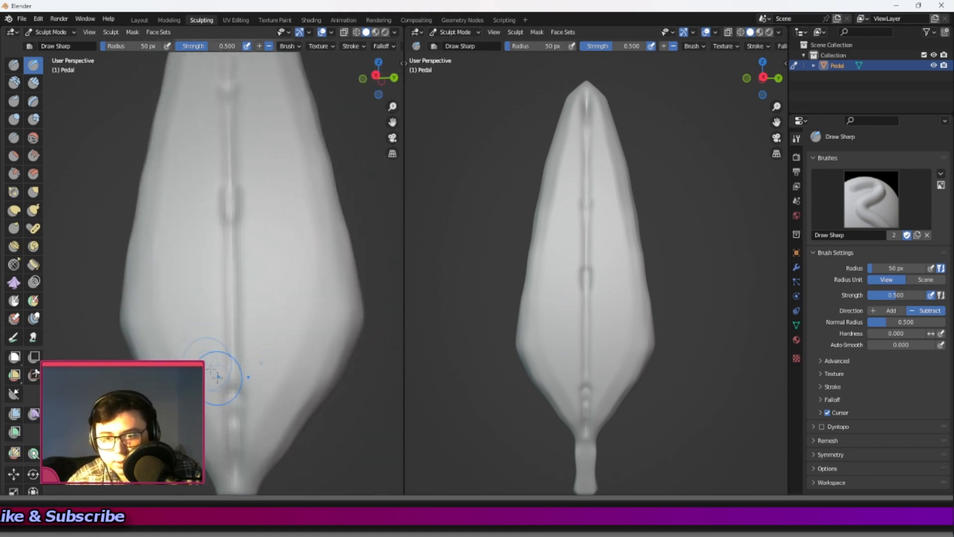
left_click_drag(227, 381, 149, 298)
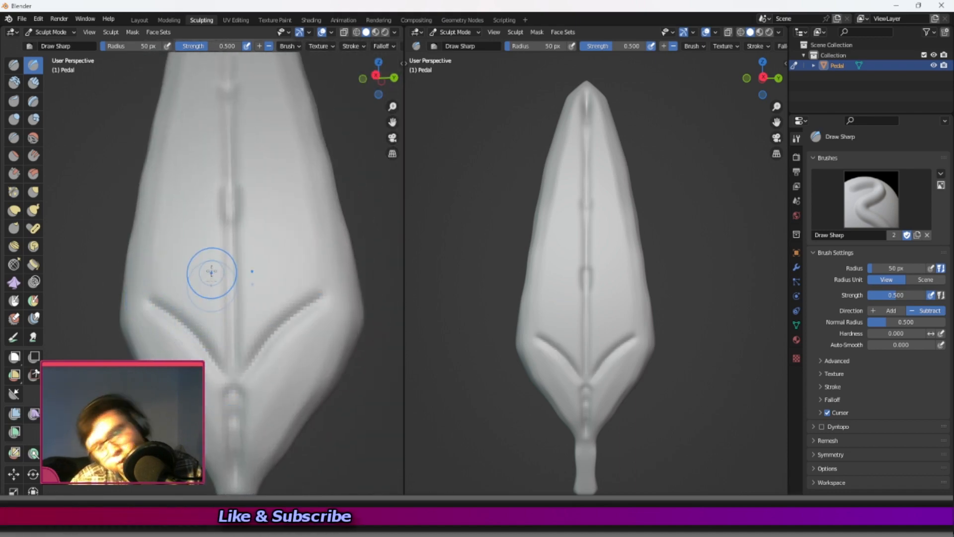
left_click_drag(227, 219, 152, 164)
mouse_move(193, 155)
middle_mouse_down("shift")
mouse_move(183, 196)
mouse_move(235, 392)
middle_mouse_up("shift")
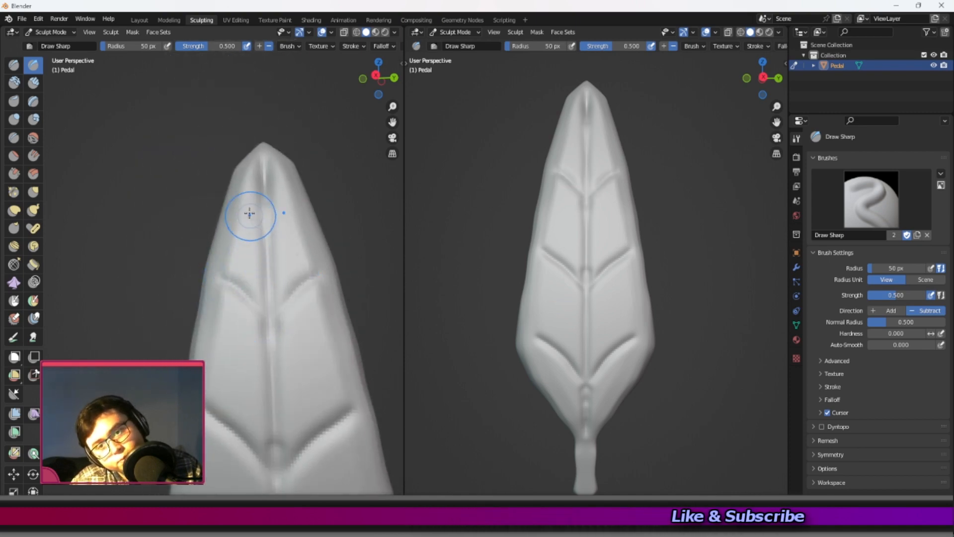
left_click_drag(258, 219, 232, 209)
Carve a horizontal groove across the petal's base where the blade meets the stem.
middle_click_drag(248, 360, 252, 134, "shift")
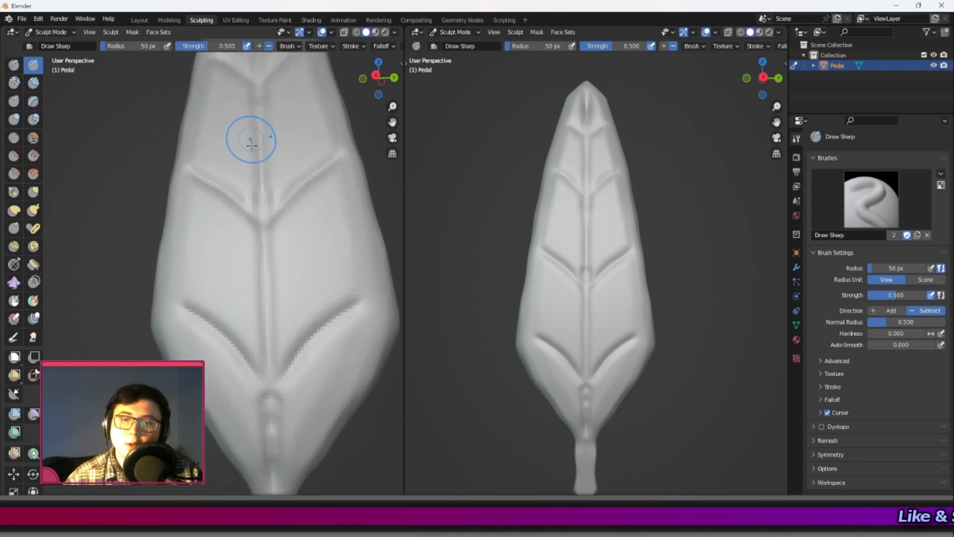
scroll(229, 201, "down", 7)
scroll(233, 205, "up", 4)
middle_click_drag(233, 205, 227, 263)
scroll(239, 347, "up", 8)
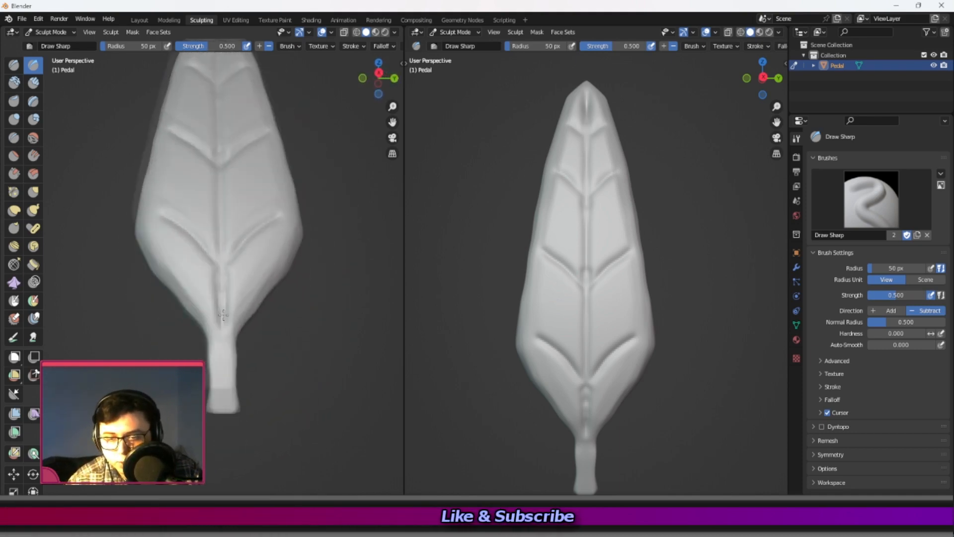
mouse_move(256, 349)
left_mouse_down()
mouse_move(212, 351)
mouse_move(177, 338)
left_mouse_up()
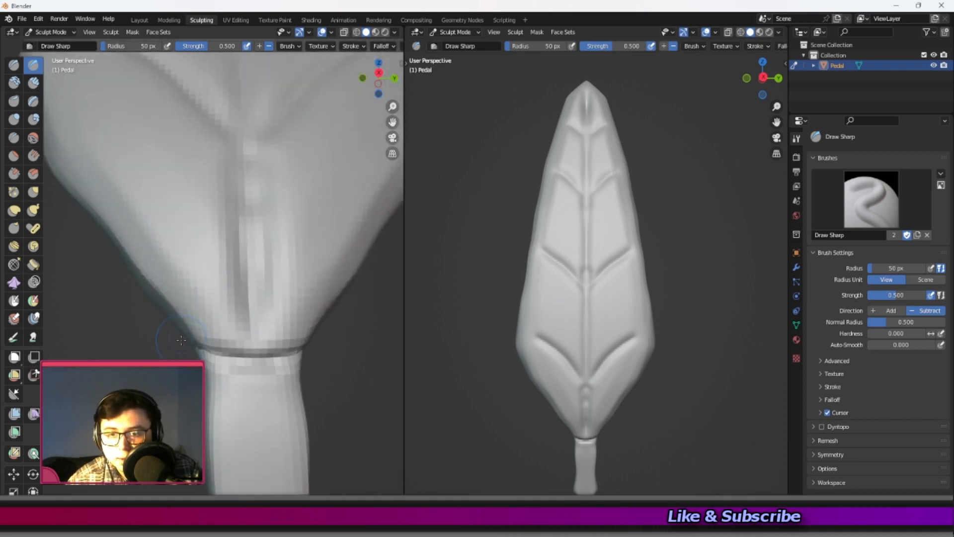
Deepen the outer ends of the lowest pair of side veins and extend them toward the blade's edges.
scroll(183, 325, "down", 6)
middle_click_drag(144, 232, 191, 322, "shift")
scroll(191, 323, "up", 5)
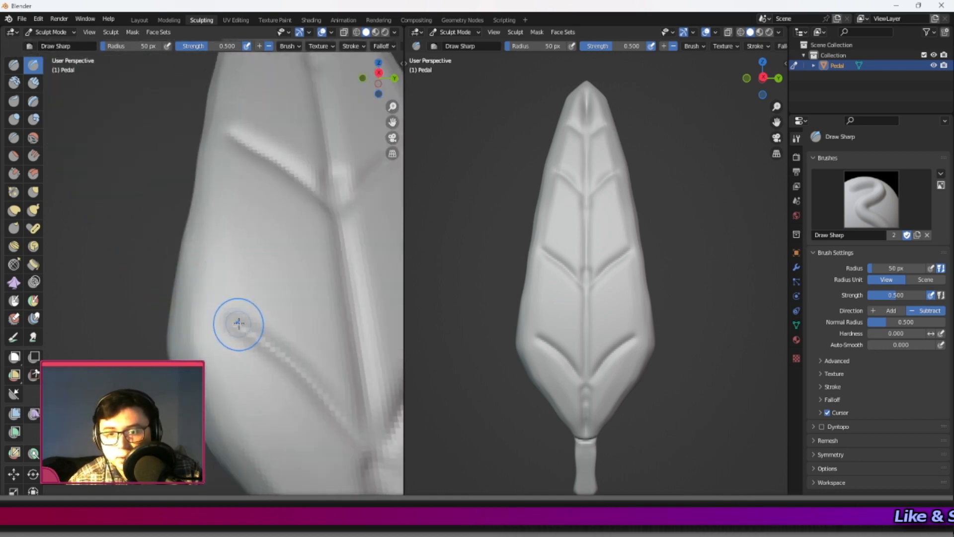
middle_click_drag(244, 307, 200, 297, "shift")
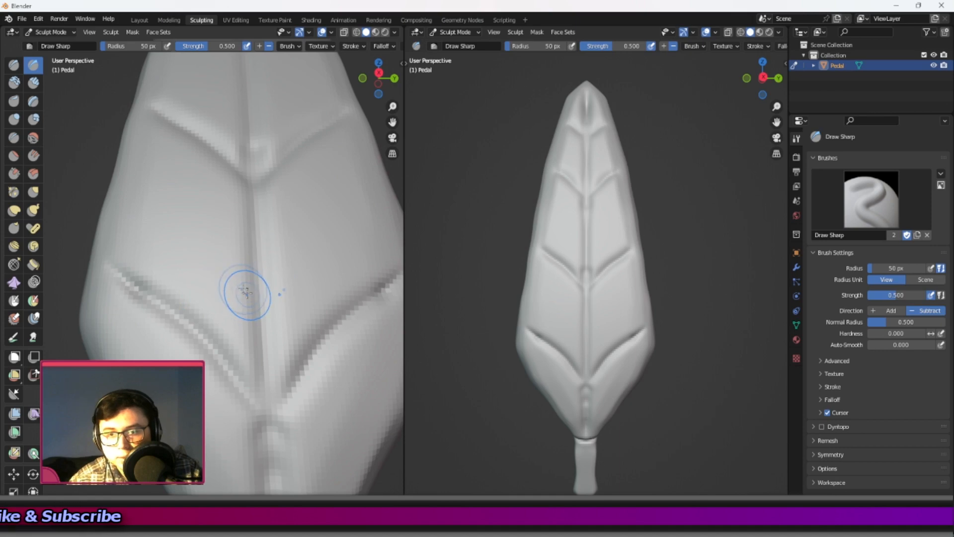
Try carving side veins above the lowest pair with Y mirroring turned off, and turn Y mirroring back on.
scroll(337, 44, "down", 5)
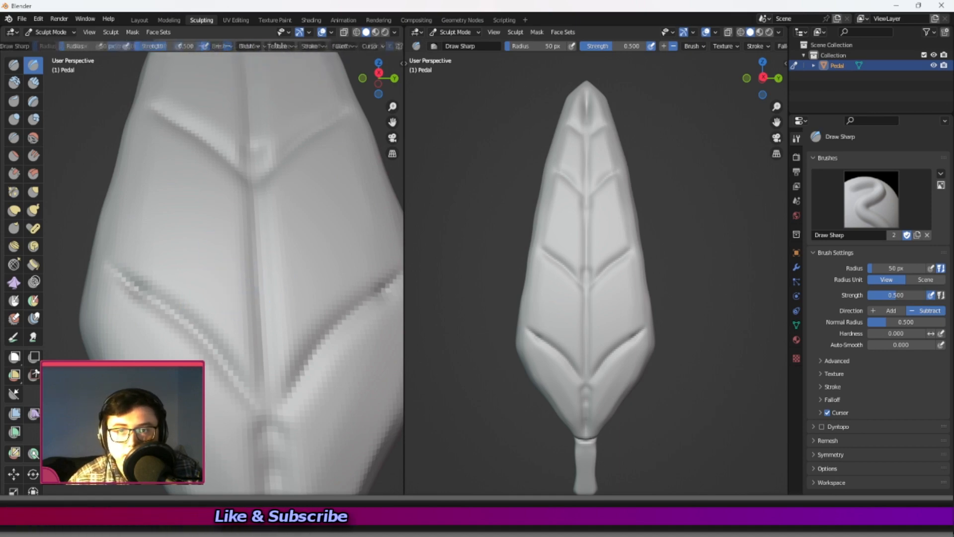
left_click(281, 47)
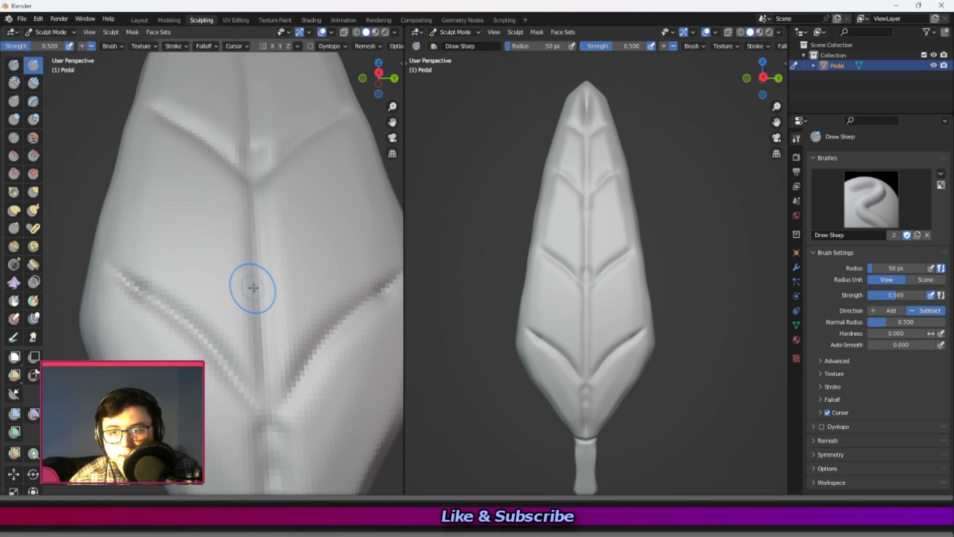
left_click_drag(164, 228, 264, 242)
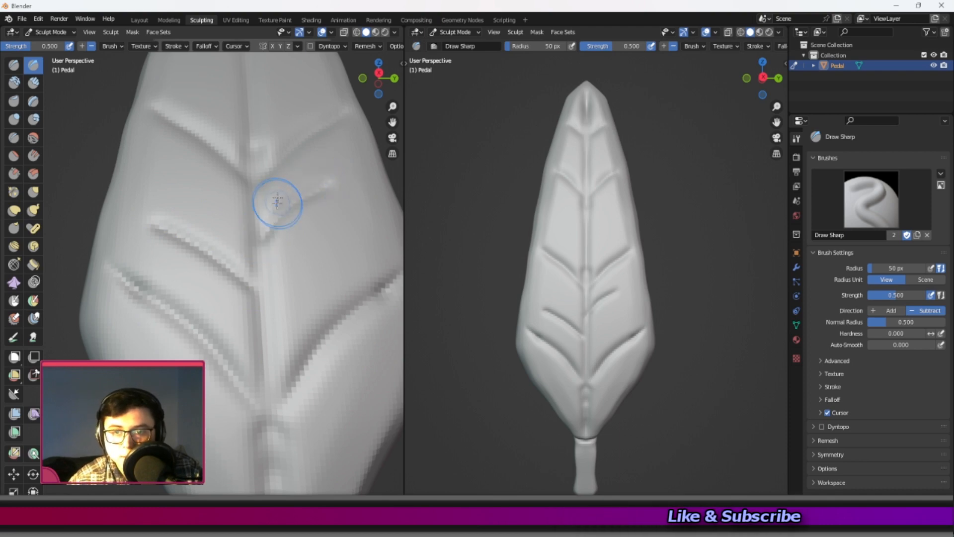
scroll(277, 199, "down", 8)
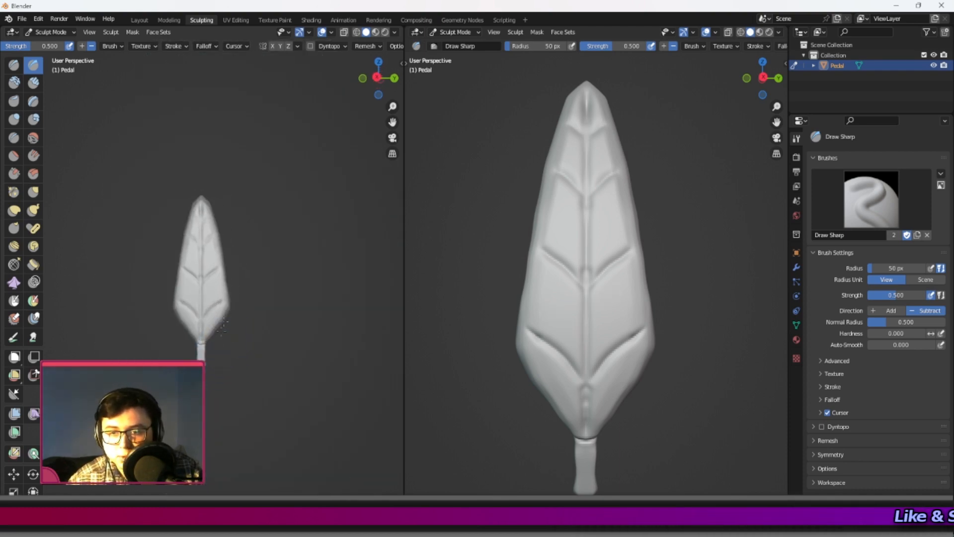
scroll(219, 341, "up", 8)
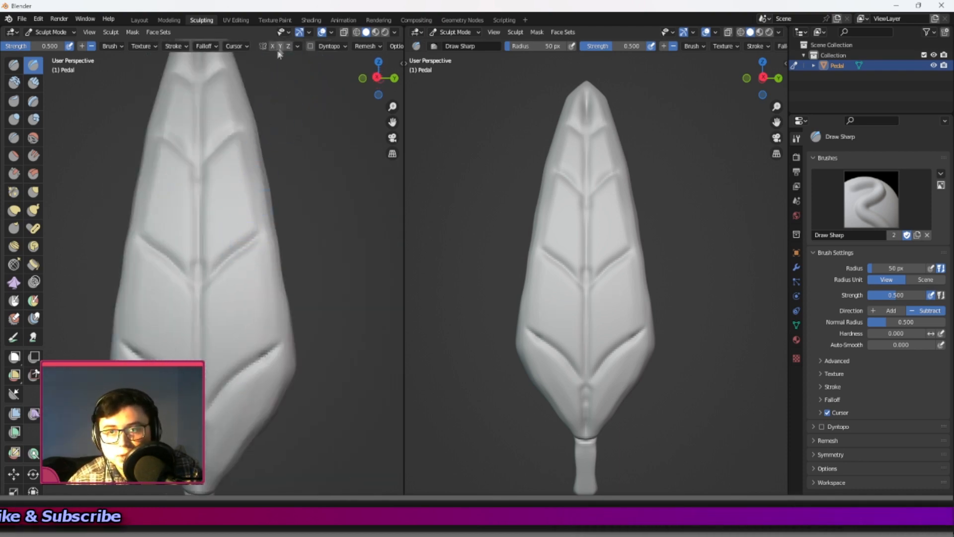
scroll(211, 226, "down", 5)
middle_click_drag(215, 222, 225, 205, "shift")
left_click(280, 47)
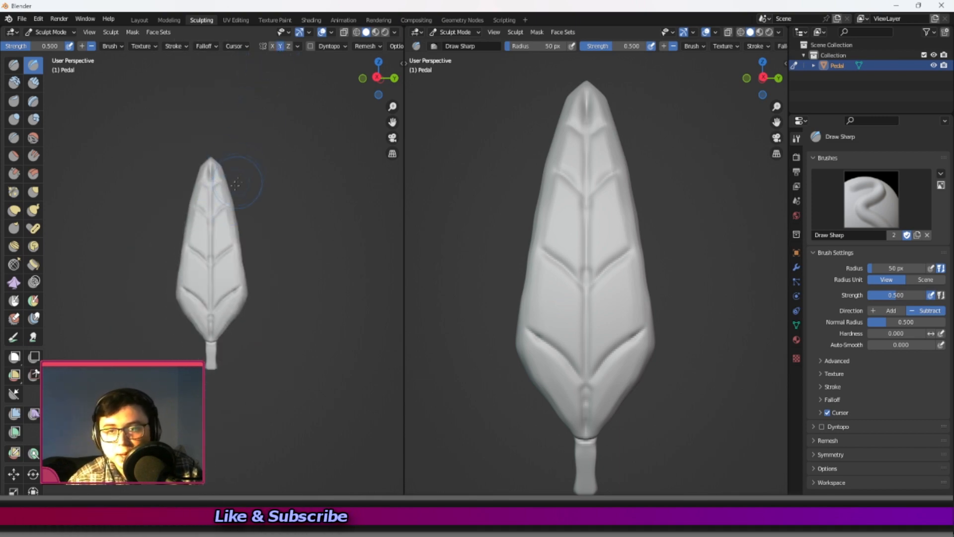
Smooth the upper side veins and the surface around the petal's tip to soften the carved detail.
scroll(236, 162, "up", 8)
middle_click_drag(212, 286, 251, 159, "shift")
scroll(253, 184, "down", 7)
middle_click_drag(253, 284, 255, 313)
scroll(238, 298, "up", 3)
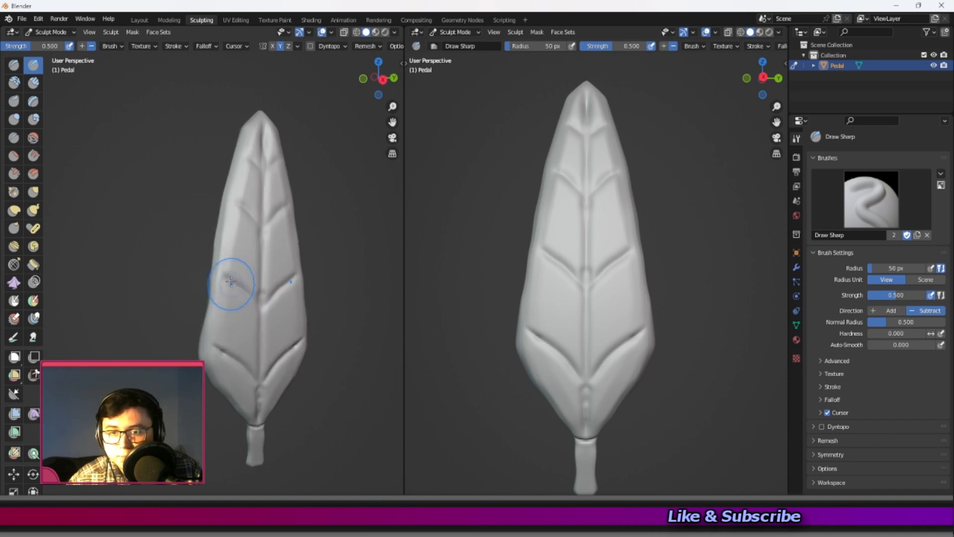
middle_click_drag(234, 279, 230, 291, "shift")
mouse_move(228, 251)
middle_mouse_down("ctrl")
mouse_move(230, 234)
mouse_move(231, 246)
middle_mouse_up("ctrl")
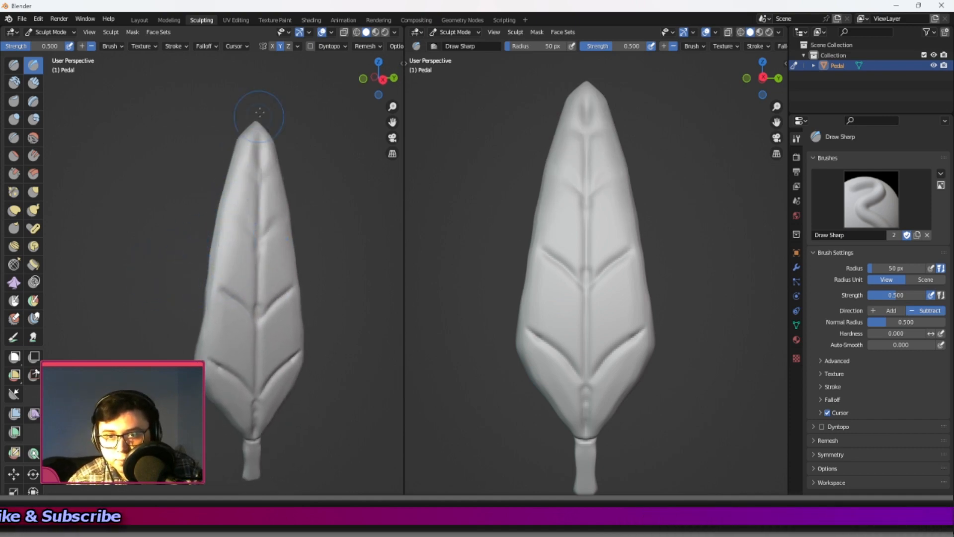
middle_click_drag(221, 266, 214, 271)
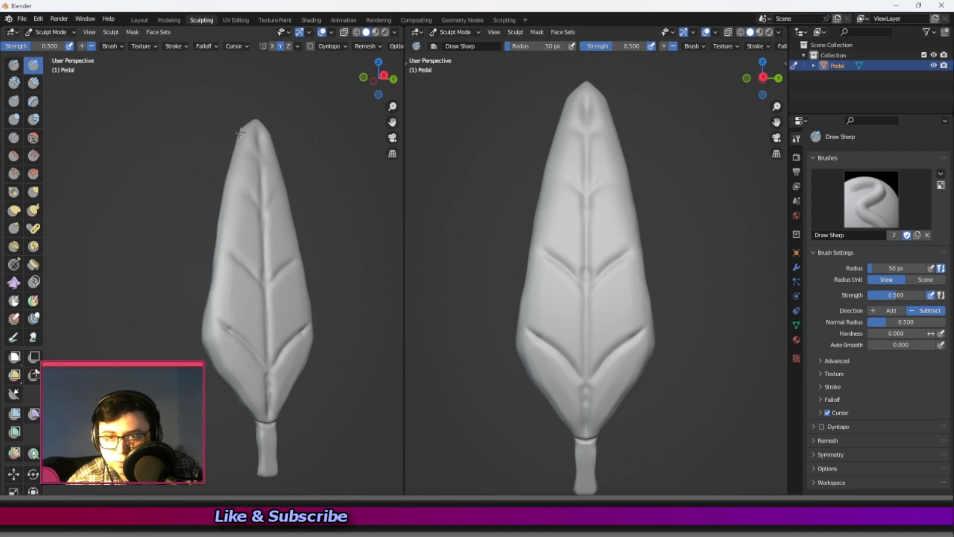
Smooth both side edges of the blade from the tip to the widest part to round the outline.
middle_click_drag(245, 141, 206, 263)
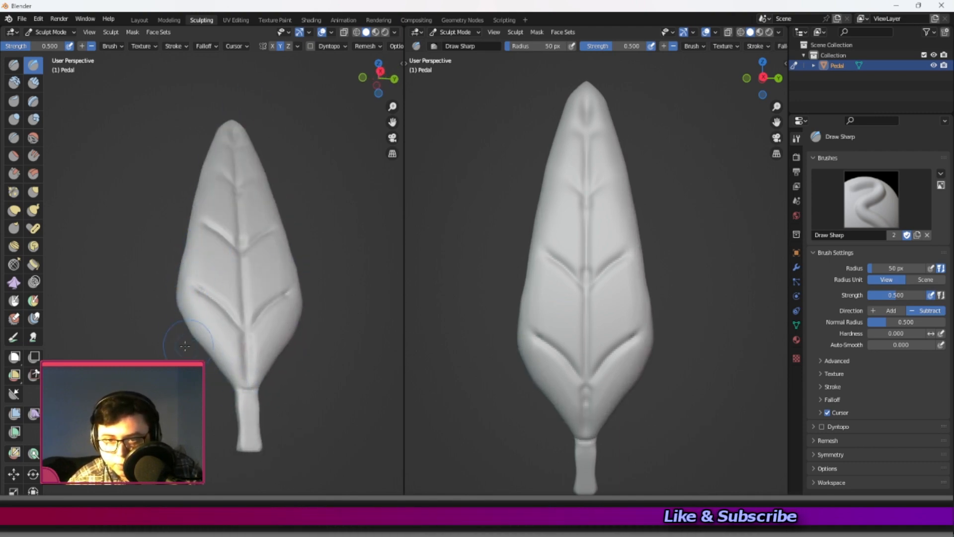
middle_click_drag(179, 308, 192, 296)
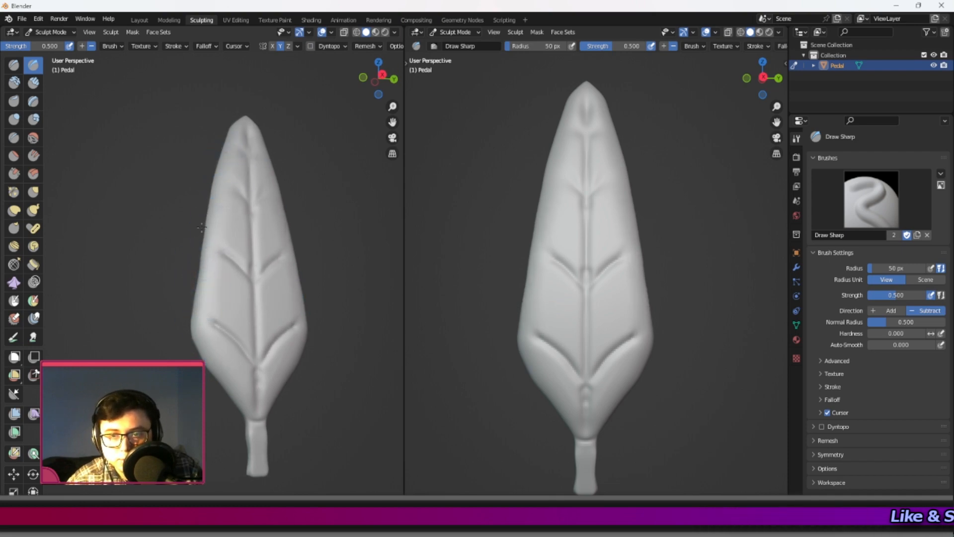
middle_click_drag(201, 204, 213, 166)
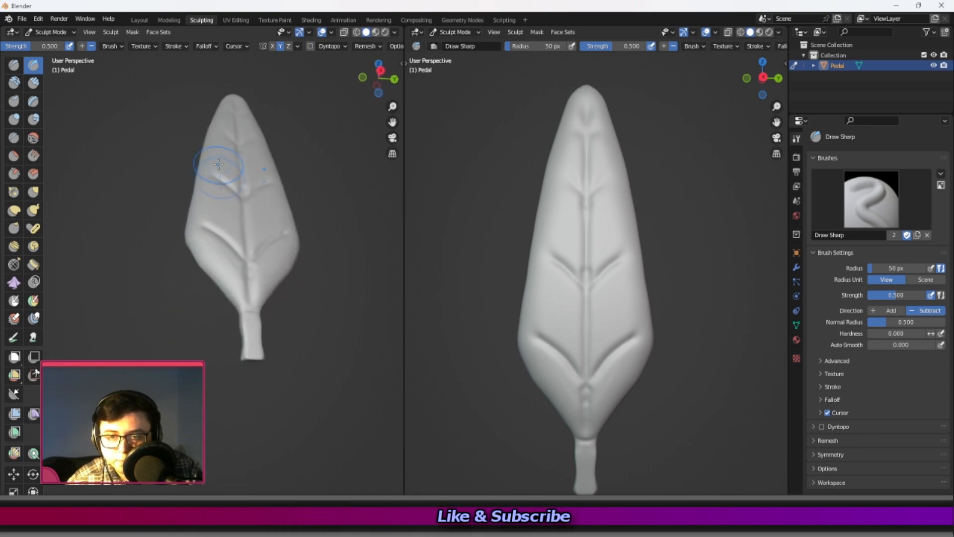
Smooth the stem, its junction with the blade and the petal's thin edges into one continuous shape.
mouse_move(247, 358)
left_mouse_down("shift")
mouse_move(246, 332)
mouse_move(249, 346)
left_mouse_up("shift")
middle_click_drag(247, 345, 202, 334)
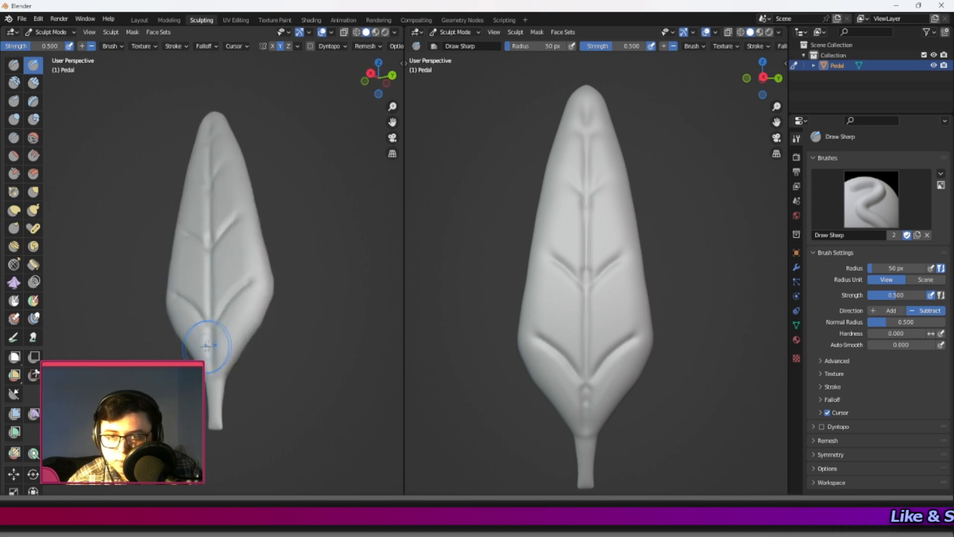
middle_click_drag(279, 266, 212, 384)
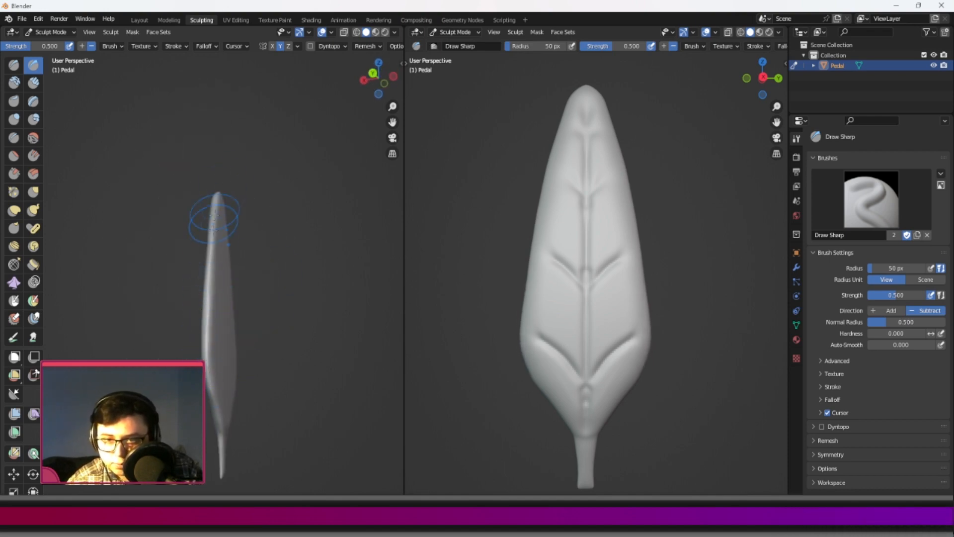
middle_click_drag(217, 383, 189, 336)
scroll(189, 336, "up", 4)
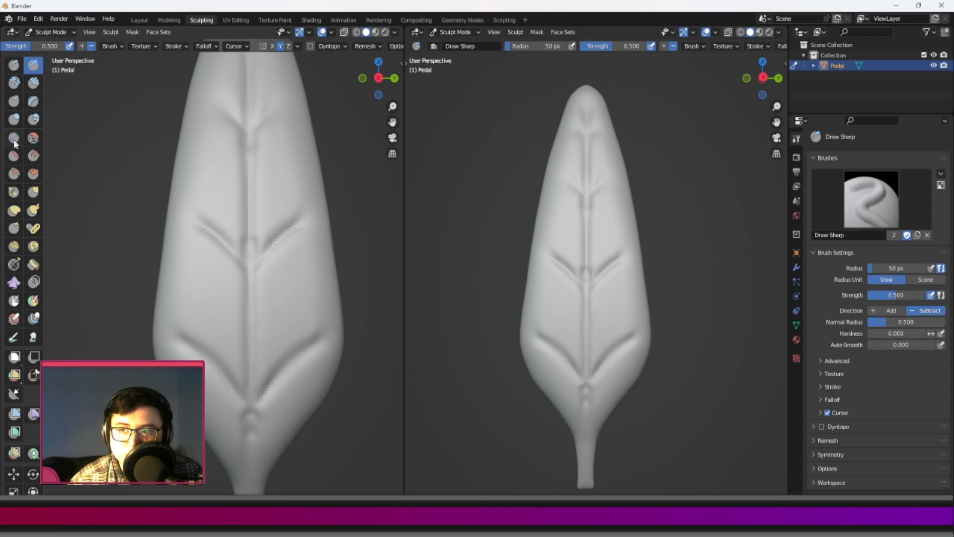
Sharpen the middle and lowest pairs of side veins with the Crease brush at strength 0.250.
left_click(14, 138)
scroll(234, 207, "up", 2)
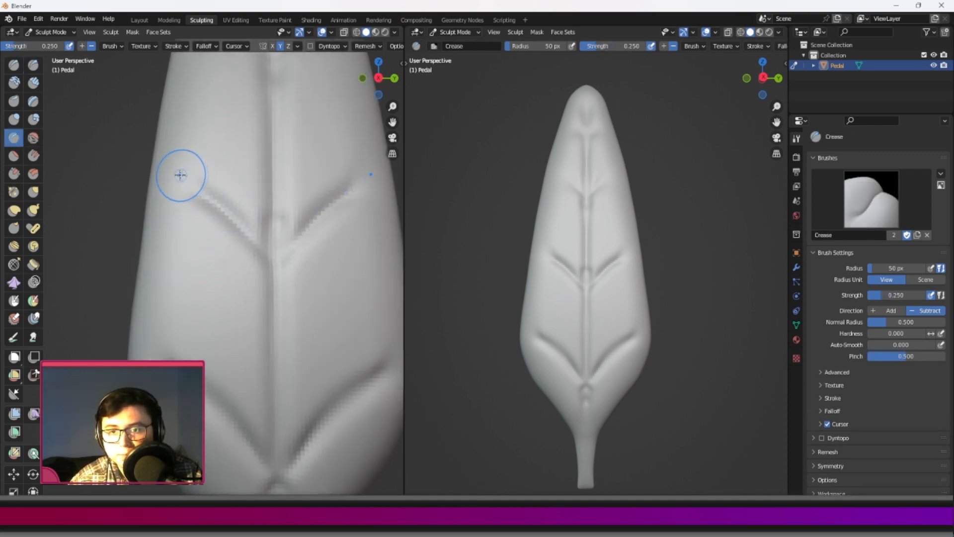
left_click_drag(271, 256, 182, 172)
scroll(211, 197, "down", 1)
middle_click_drag(228, 332, 216, 297, "shift")
mouse_move(199, 340)
left_mouse_down()
mouse_move(215, 360)
mouse_move(165, 311)
mouse_move(224, 382)
left_mouse_up()
mouse_move(249, 321)
left_mouse_down()
mouse_move(244, 344)
mouse_move(241, 248)
left_mouse_up()
mouse_move(244, 403)
left_mouse_down()
mouse_move(243, 435)
mouse_move(242, 421)
left_mouse_up()
Crease the central groove along the blade and redefine the third pair of side veins from the base.
left_click_drag(249, 292, 241, 131)
middle_click_drag(226, 160, 223, 286, "shift")
left_click_drag(244, 297, 238, 186)
left_click_drag(196, 143, 238, 192)
mouse_move(238, 109)
left_mouse_down()
mouse_move(239, 209)
mouse_move(186, 131)
mouse_move(215, 129)
mouse_move(218, 144)
left_mouse_up()
left_click_drag(222, 206, 220, 197, "shift")
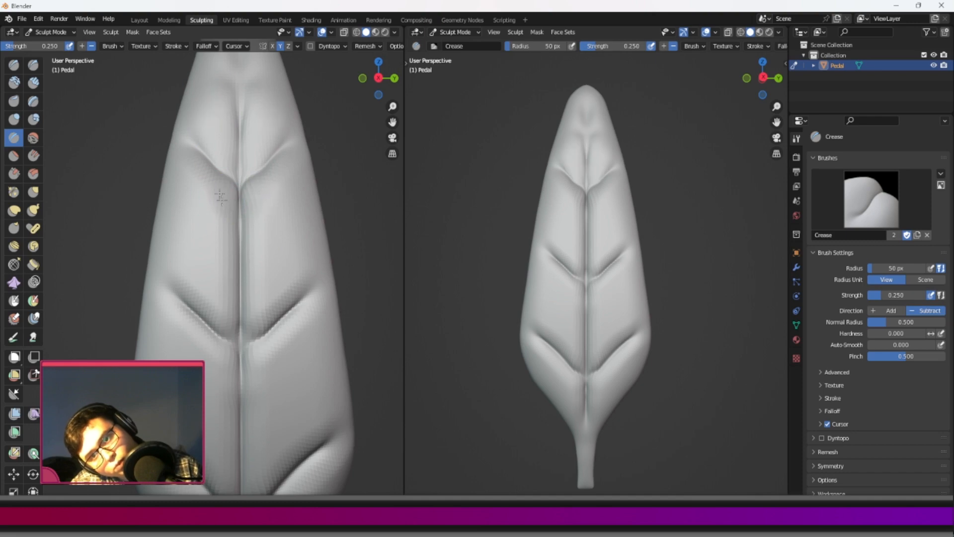
Crease the topmost pair of side veins near the tip and sharpen the central groove leading up to them.
mouse_move(225, 231)
left_mouse_down("shift")
mouse_move(213, 213)
mouse_move(219, 318)
left_mouse_up("shift")
middle_click_drag(214, 324, 227, 267, "shift")
left_click_drag(245, 266, 220, 271, "shift")
middle_click_drag(213, 169, 222, 316, "shift")
left_click_drag(261, 201, 258, 160)
left_click_drag(259, 248, 260, 266)
left_click_drag(261, 182, 239, 162)
middle_click_drag(245, 146, 180, 258, "ctrl")
middle_click_drag(220, 303, 269, 323, "shift")
scroll(269, 335, "up", 3)
middle_click_drag(201, 313, 178, 303)
scroll(196, 269, "up", 2)
middle_click_drag(237, 341, 237, 369, "shift")
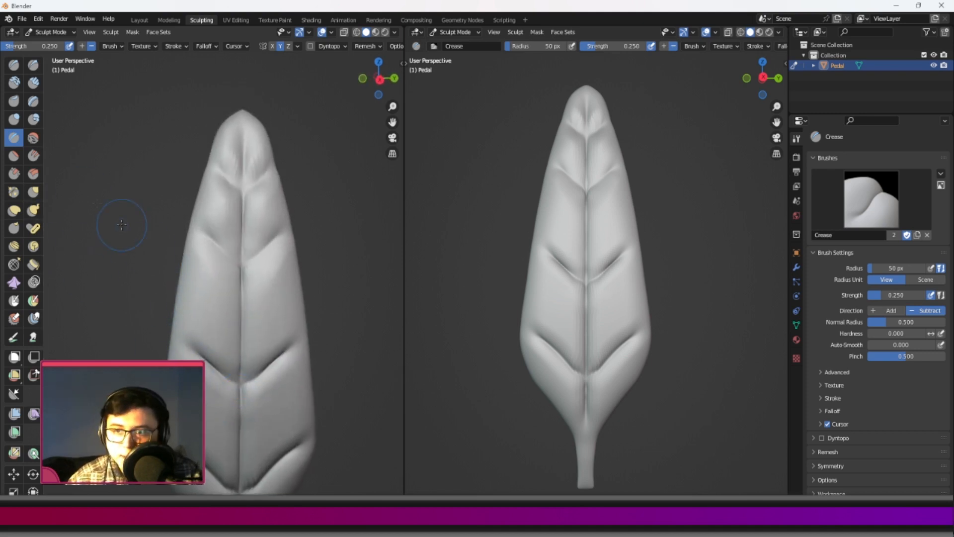
Deepen the central groove between the lowest and third pairs of side veins with the Crease brush.
scroll(232, 239, "up", 2)
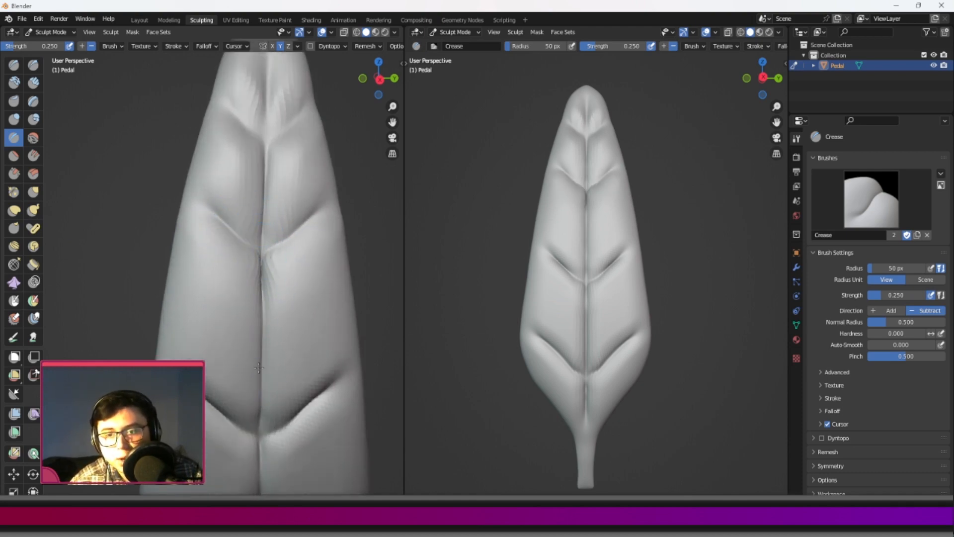
middle_click_drag(262, 301, 254, 256, "shift")
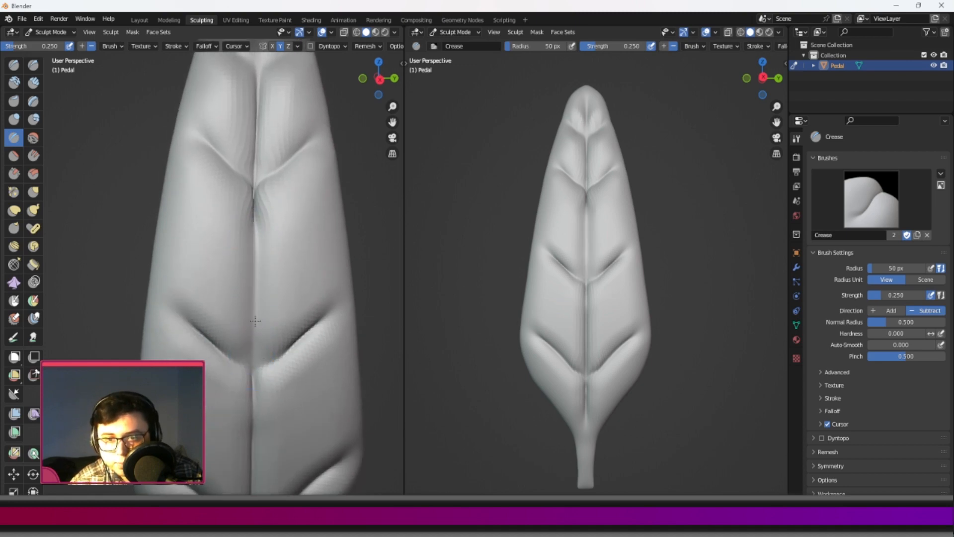
left_click_drag(260, 207, 255, 232)
middle_click_drag(243, 357, 254, 387)
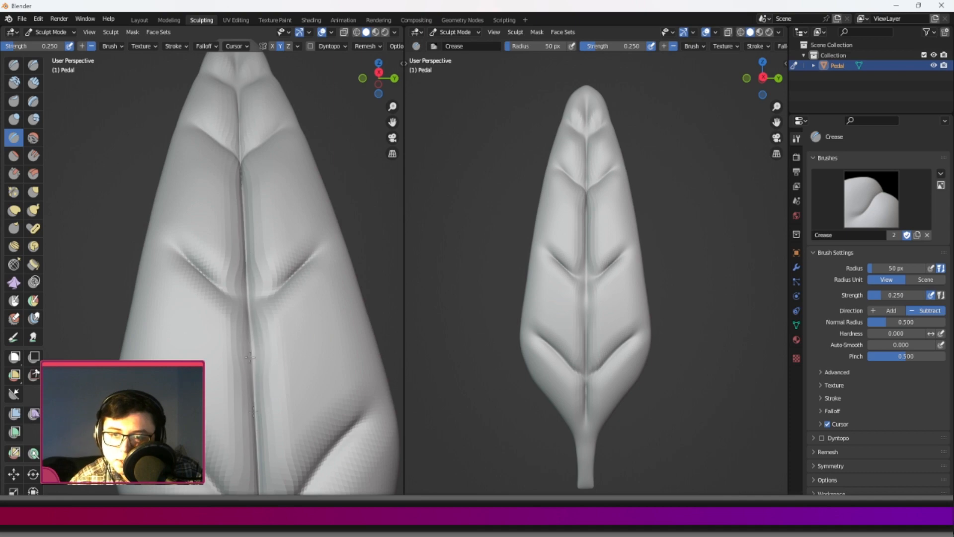
scroll(250, 315, "down", 4)
scroll(241, 298, "up", 5)
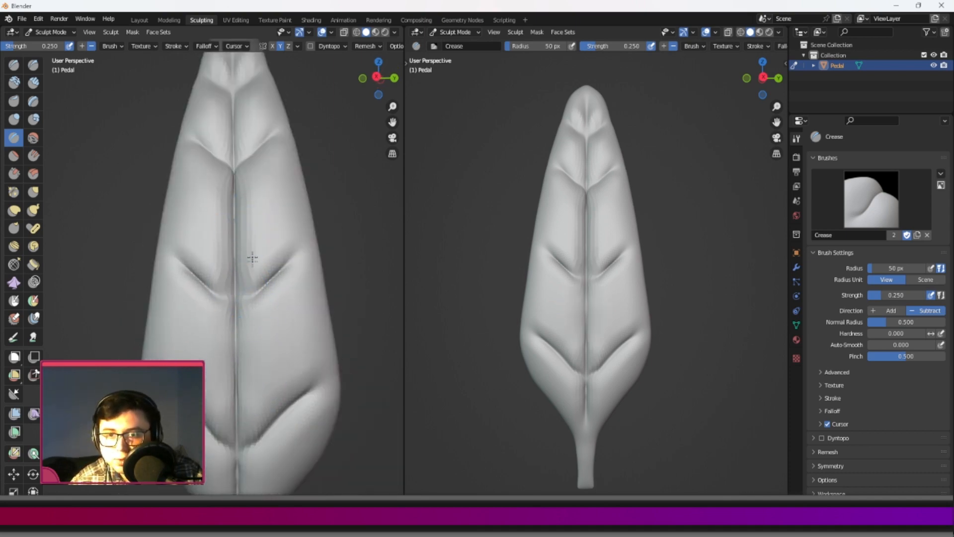
scroll(251, 224, "down", 3)
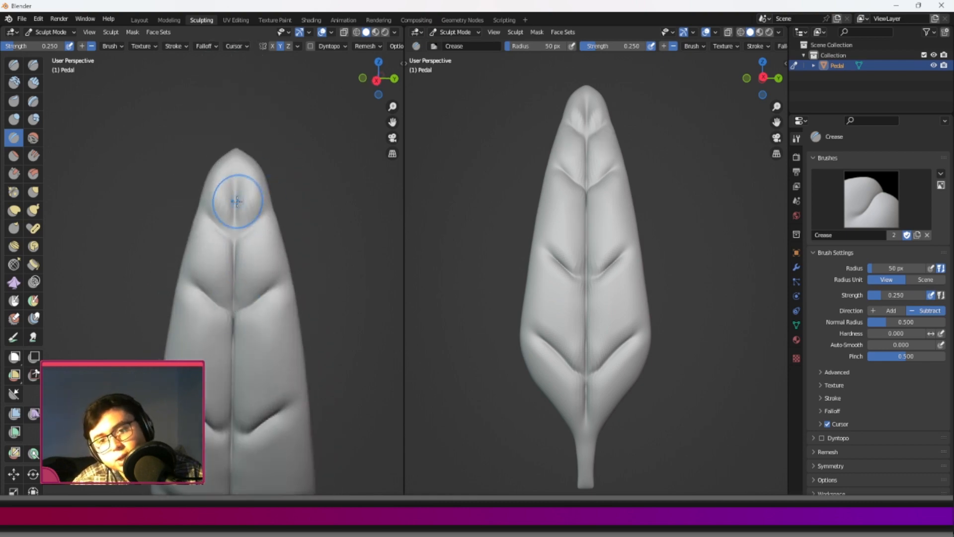
Deepen the topmost vein pair and crease the central groove through the tip to the petal's point.
scroll(230, 209, "up", 2)
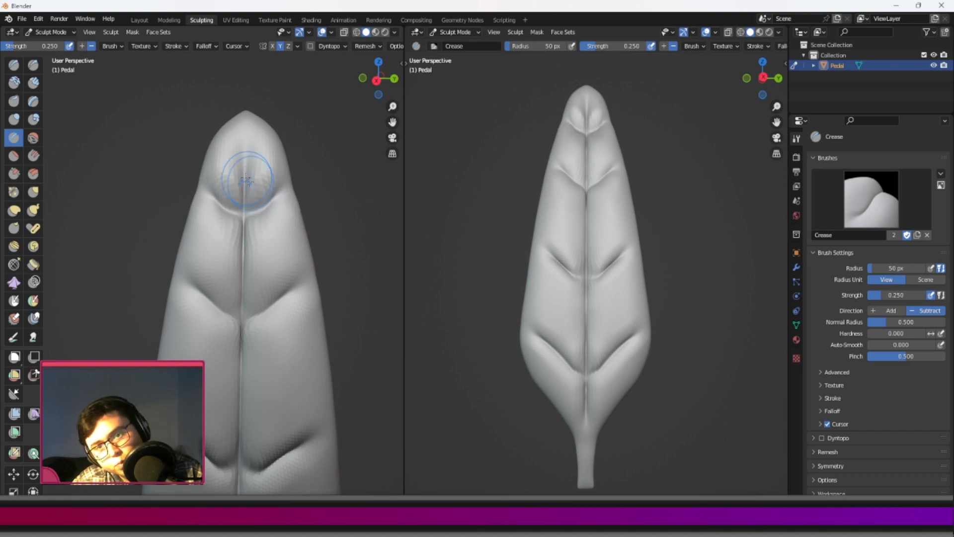
left_click_drag(248, 150, 246, 173)
middle_click_drag(227, 154, 240, 162)
left_click_drag(228, 158, 230, 187, "shift")
middle_click_drag(225, 131, 208, 119)
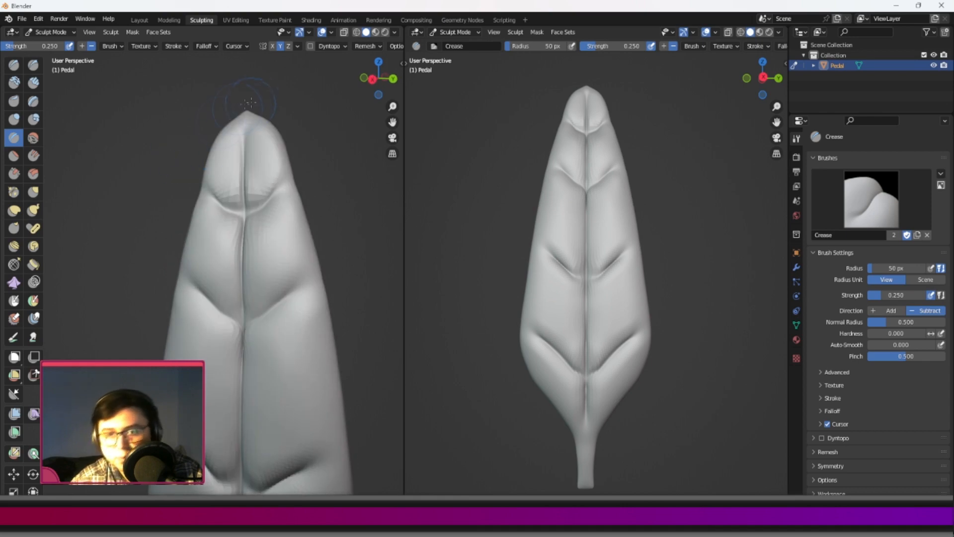
scroll(206, 149, "down", 9)
middle_click_drag(199, 199, 211, 201)
scroll(196, 207, "up", 6)
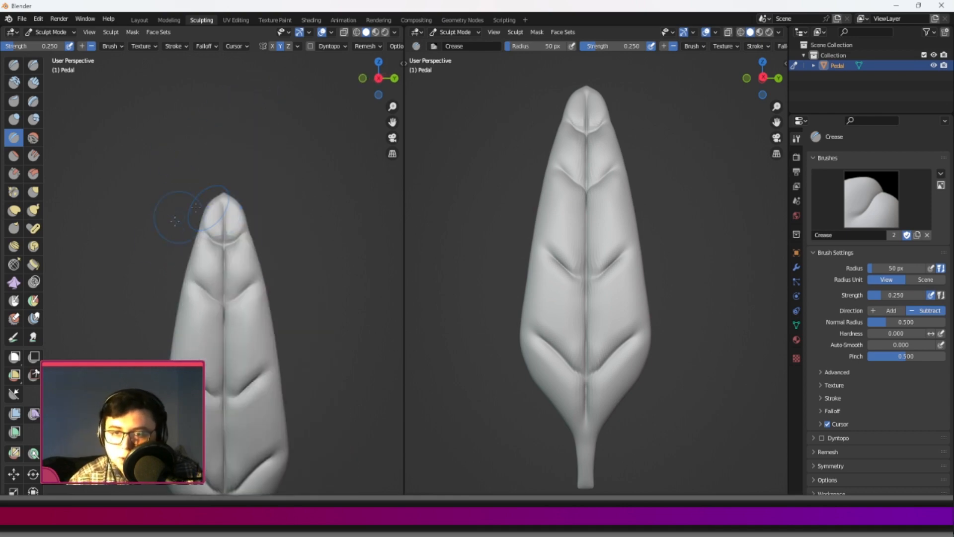
Pull the centre of the topmost vein pair down into a V shape with the Elastic Deform brush.
left_click(14, 210)
scroll(219, 209, "up", 6)
scroll(229, 132, "down", 7)
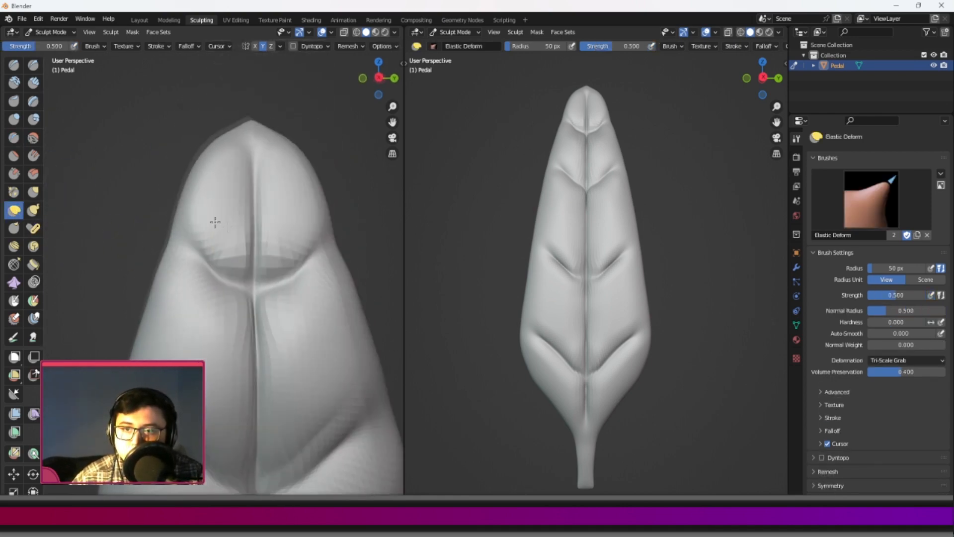
scroll(232, 314, "up", 3)
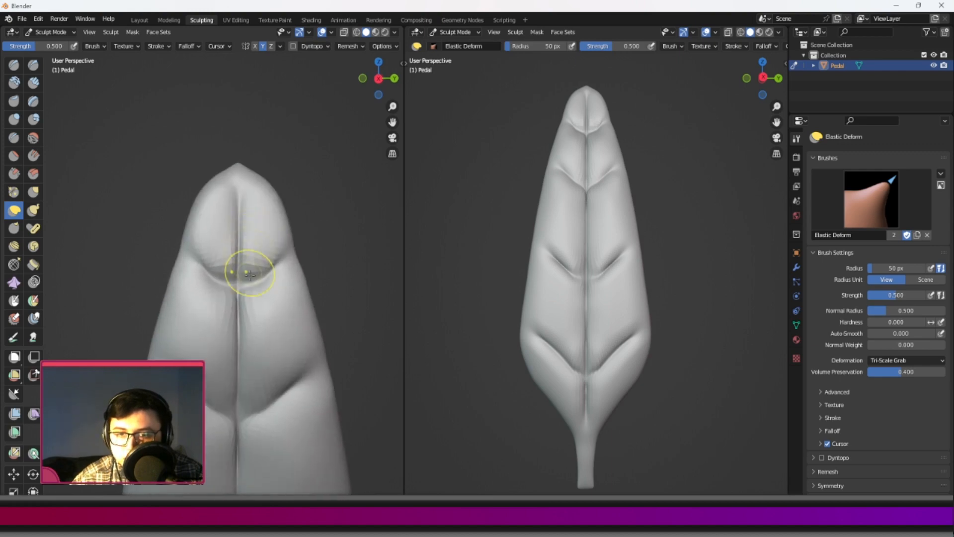
left_click_drag(234, 273, 234, 308)
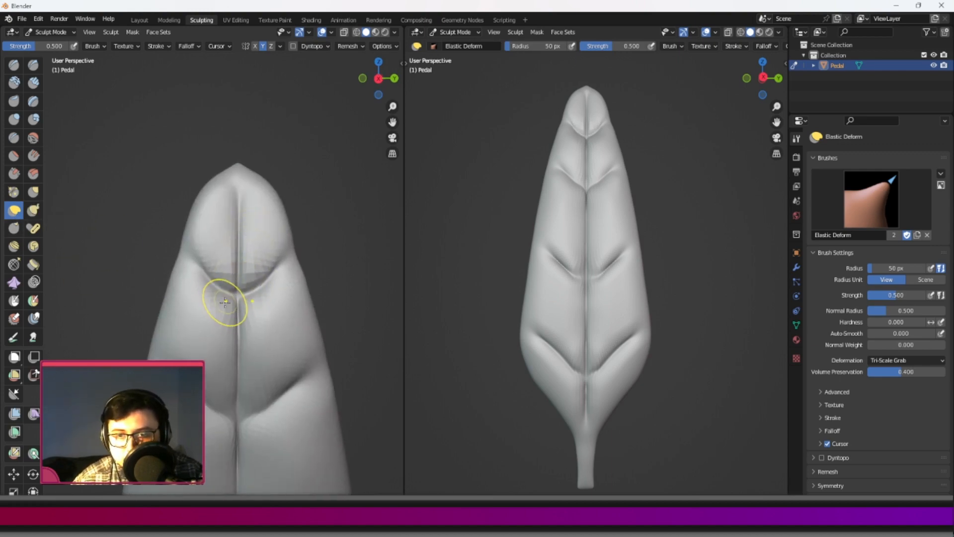
left_click_drag(229, 298, 212, 277)
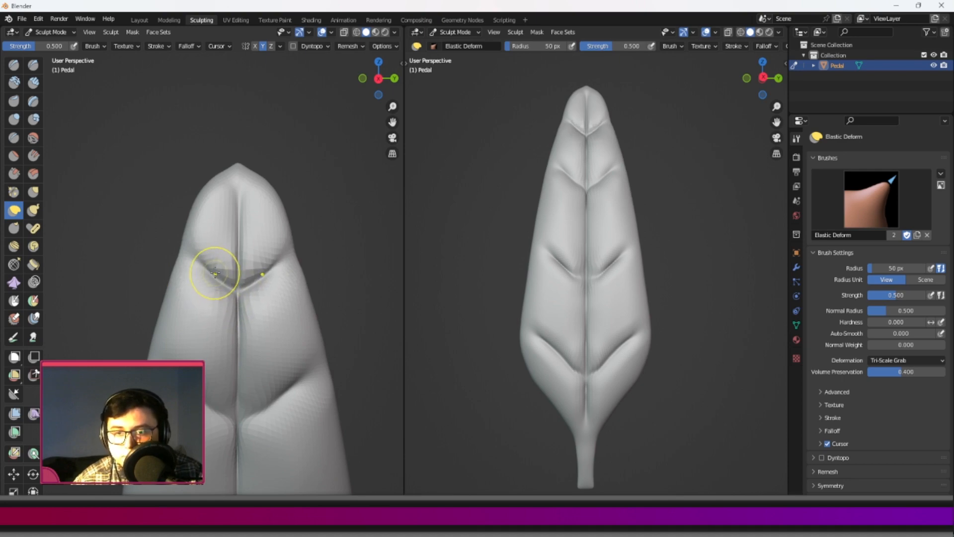
Reshape the outline around the petal's tip into an even, narrower pointed taper with Elastic Deform.
scroll(199, 213, "down", 2)
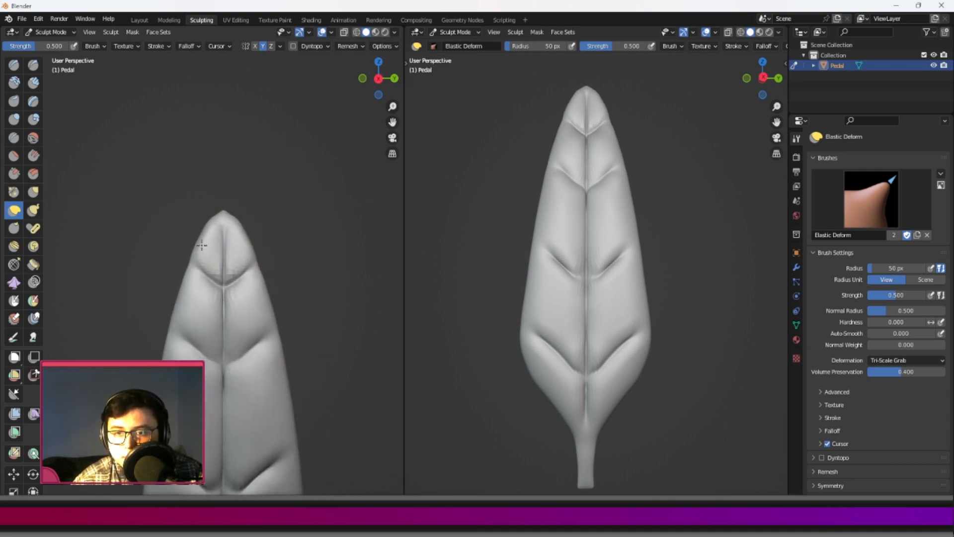
middle_click_drag(206, 229, 200, 161, "shift")
left_click_drag(193, 194, 182, 192)
left_click_drag(191, 201, 186, 201)
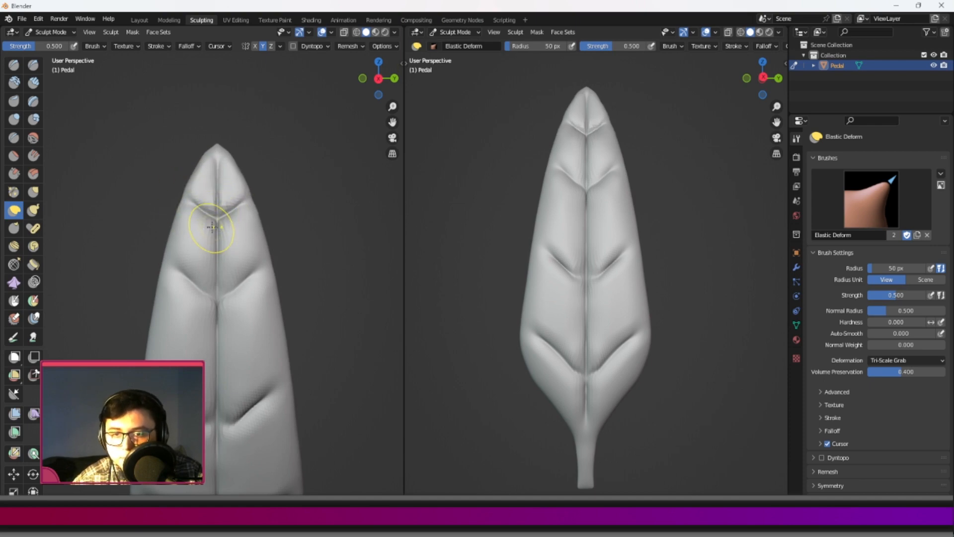
Pull the centres of the three lower side vein pairs down along the central groove into steeper V shapes.
middle_click_drag(207, 278, 166, 195, "shift")
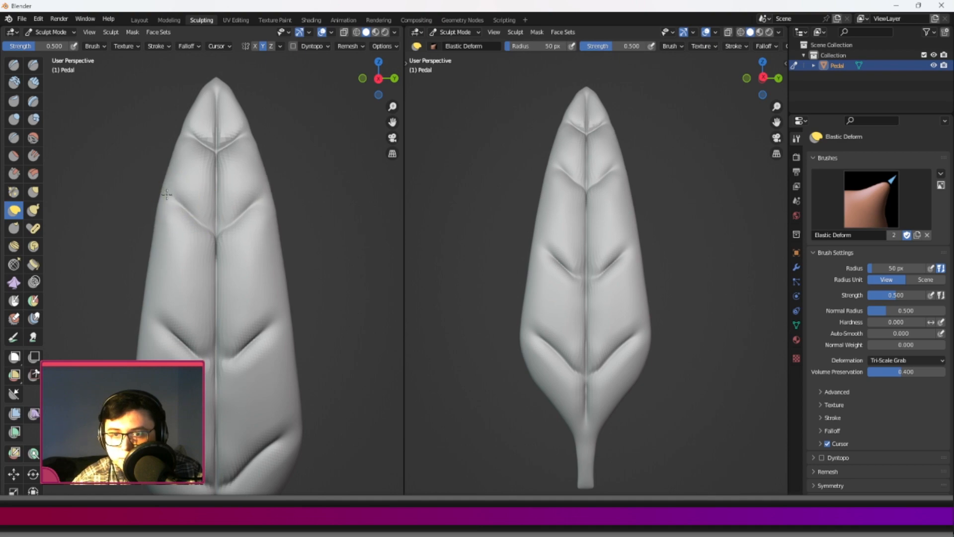
scroll(171, 218, "up", 2)
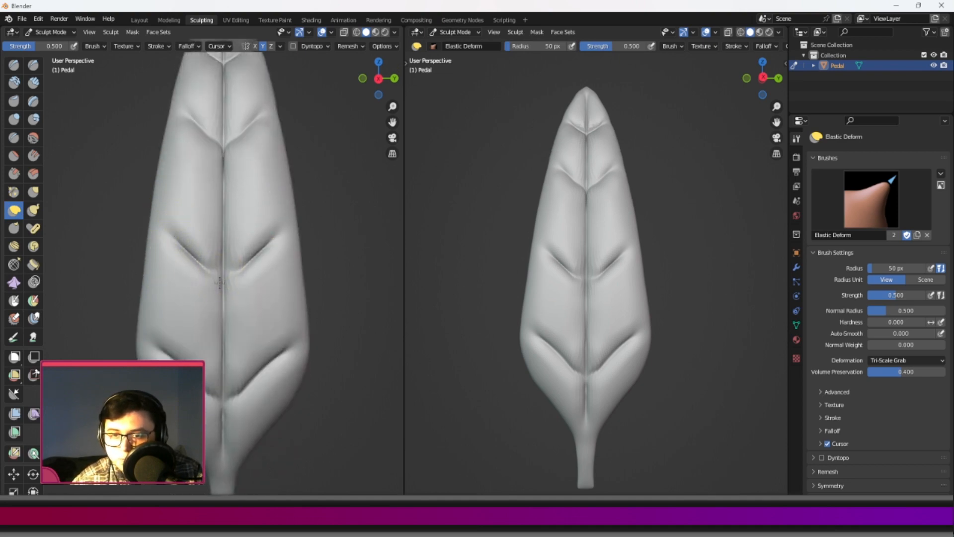
left_click_drag(220, 327, 217, 339)
left_click_drag(222, 398, 221, 428)
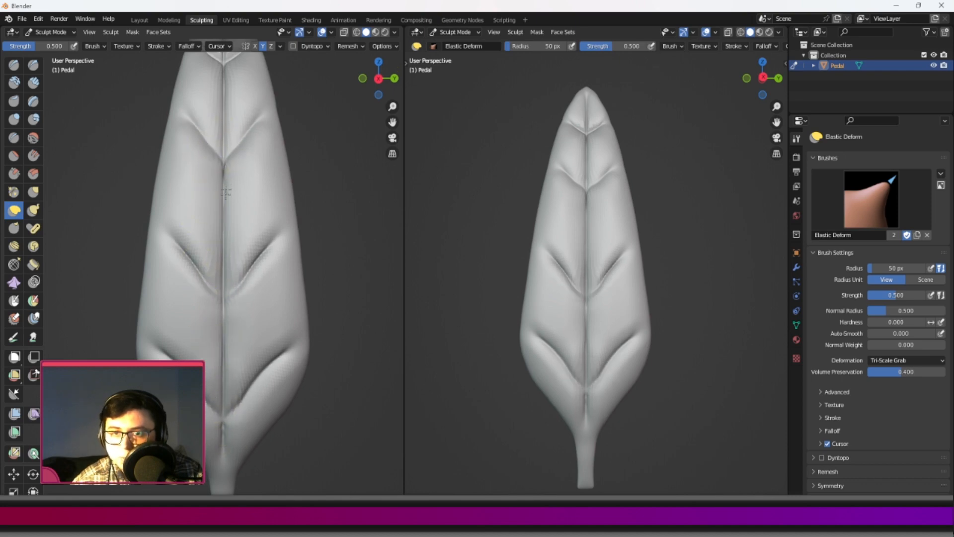
Carve a sharp groove around the top of the stem where it meets the petal's base with Draw Sharp.
scroll(215, 289, "down", 3)
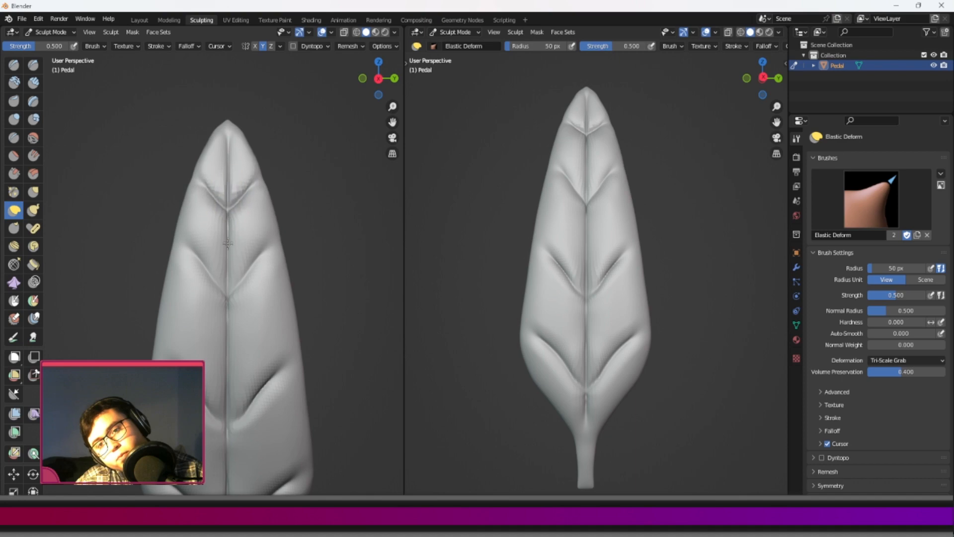
scroll(219, 306, "down", 5)
scroll(220, 306, "down", 3)
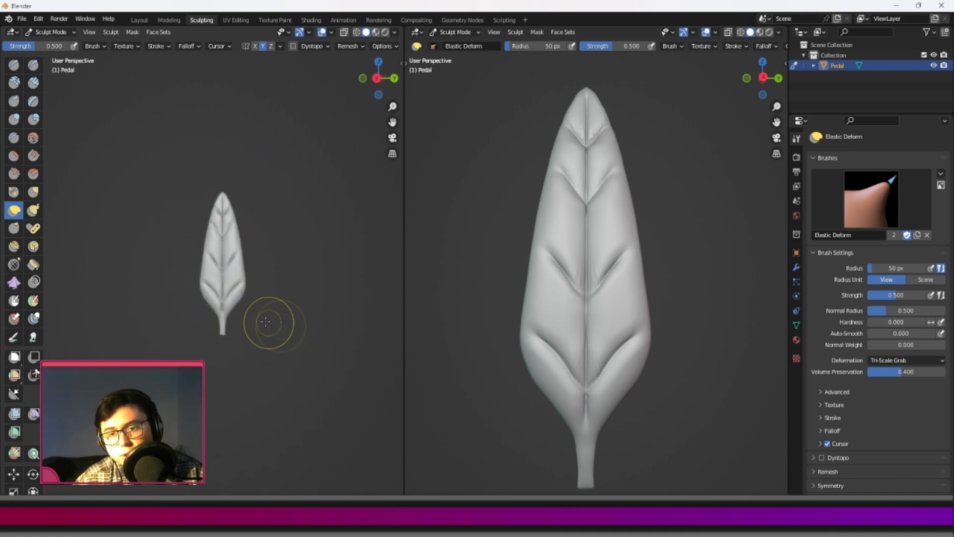
middle_click_drag(241, 245, 234, 321)
scroll(230, 332, "up", 7)
scroll(227, 328, "up", 8)
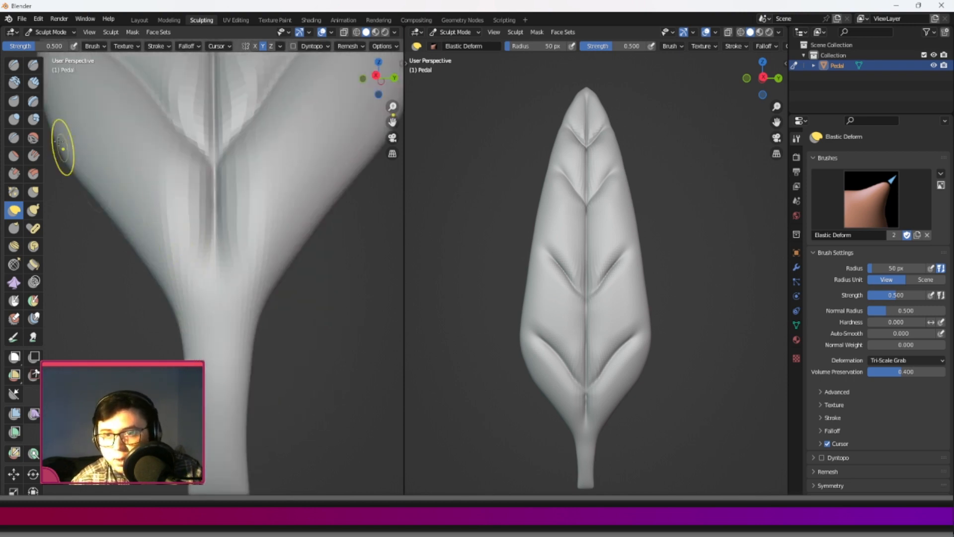
left_click(32, 65)
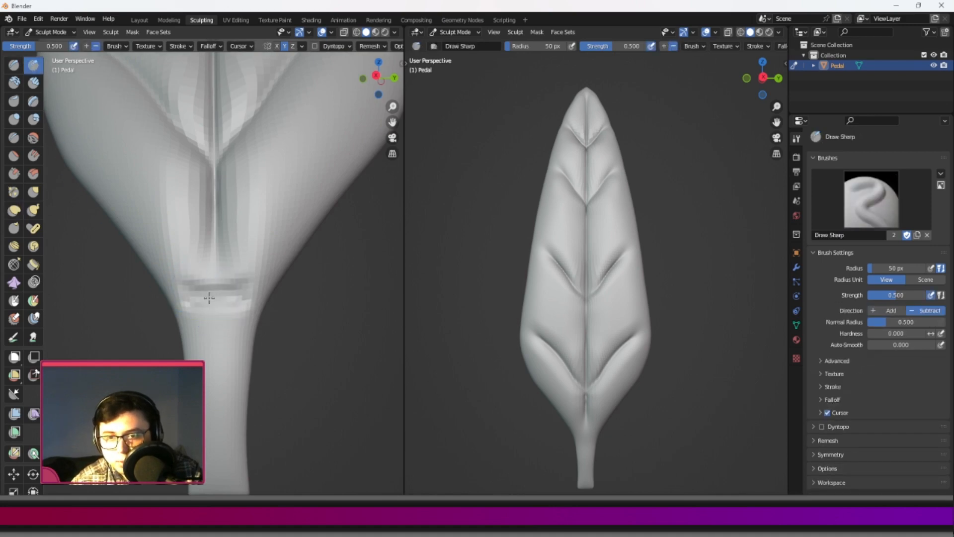
middle_click_drag(241, 304, 223, 268)
scroll(293, 288, "down", 4)
scroll(223, 268, "up", 4)
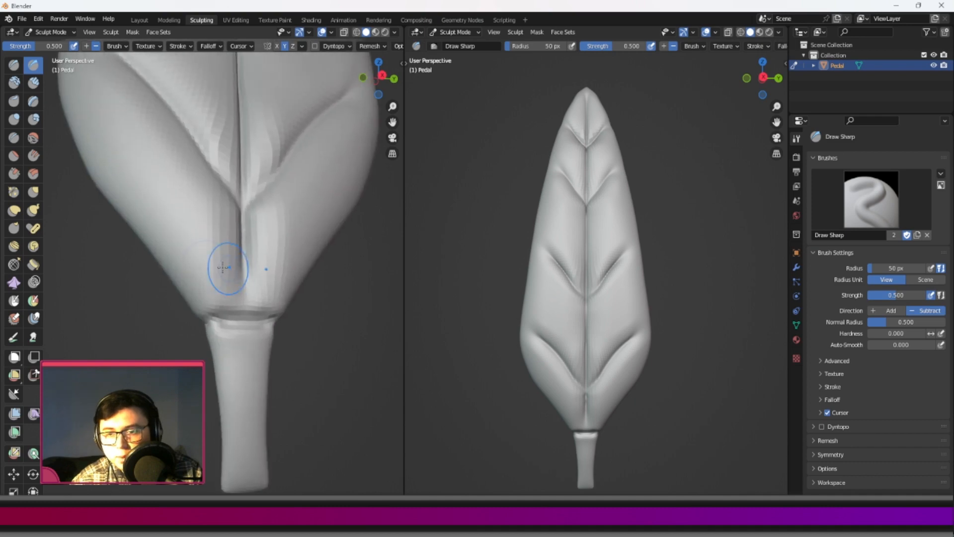
Clean up the groove around the stem's top with the Scrape, Crease and Pinch brushes.
left_click(14, 173)
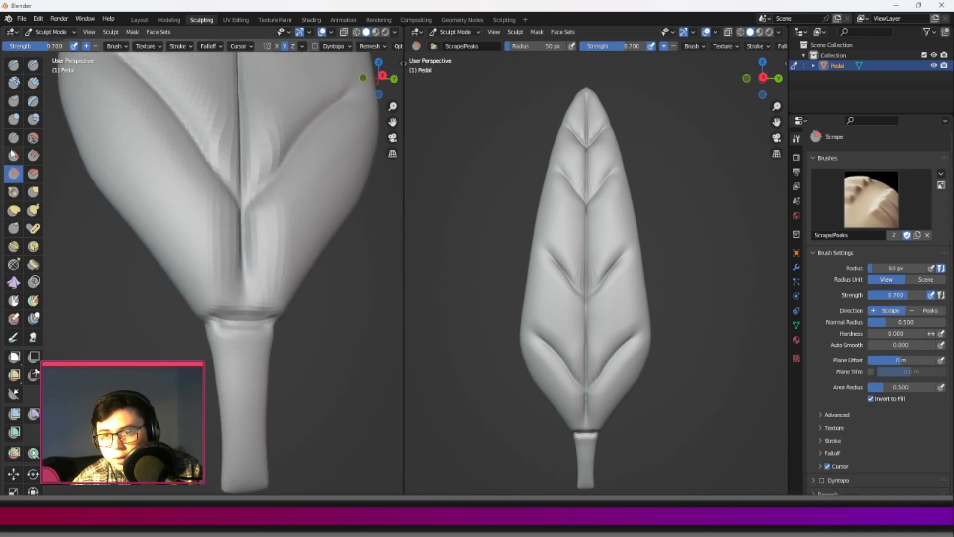
left_click(13, 138)
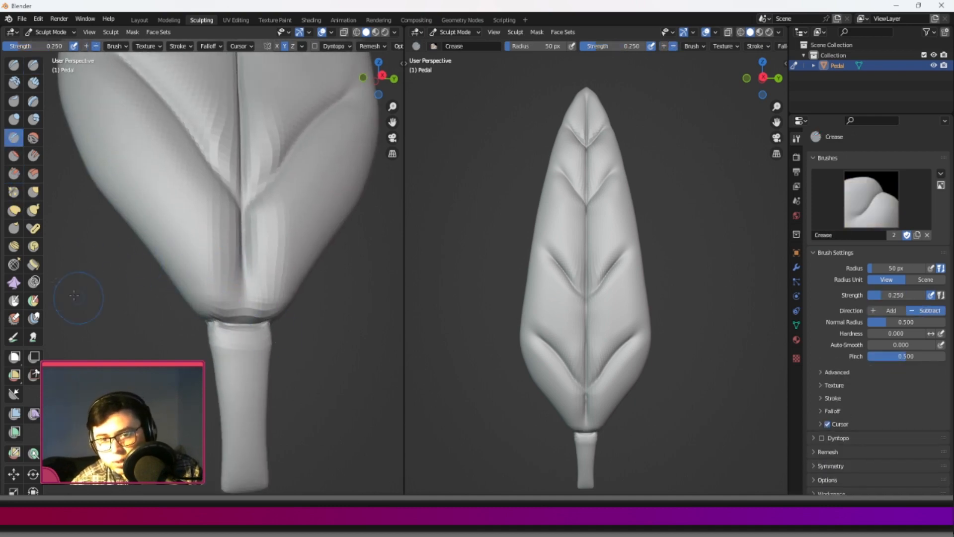
left_click(14, 192)
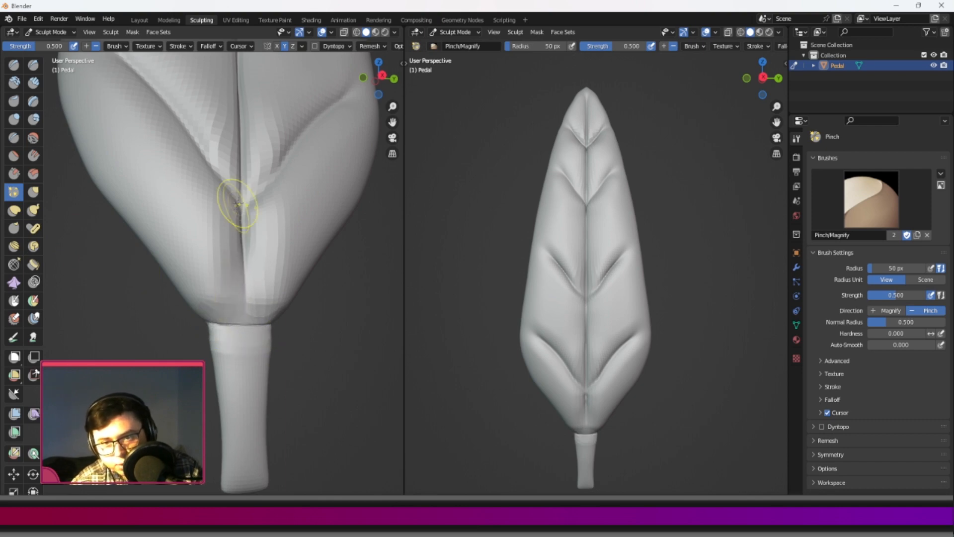
middle_click_drag(228, 297, 238, 304)
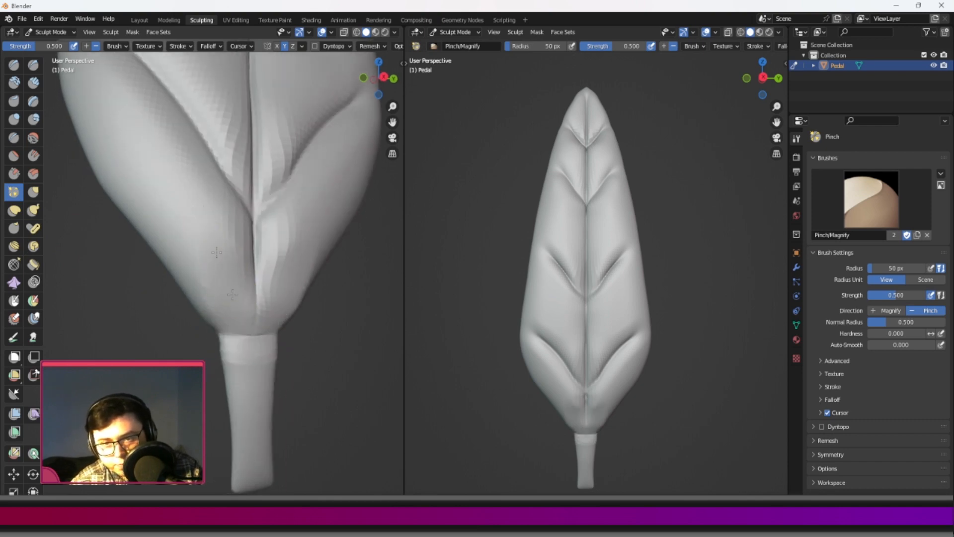
middle_click_drag(234, 245, 238, 283)
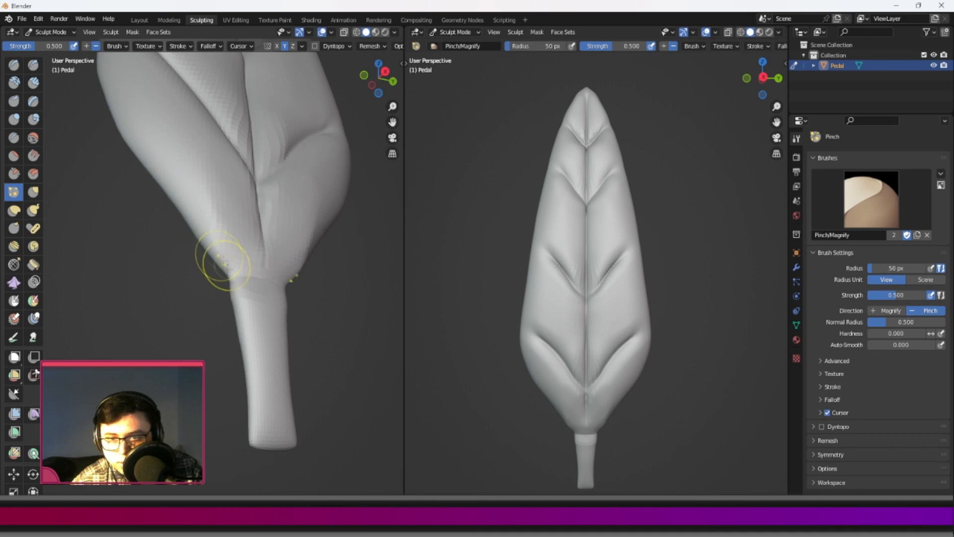
Pinch the petal's base edge into a crisper transition around the stem.
scroll(179, 241, "up", 2)
middle_click_drag(181, 242, 186, 299)
left_click_drag(174, 226, 211, 287)
middle_click_drag(210, 287, 219, 318)
scroll(219, 318, "down", 5)
scroll(233, 233, "up", 2)
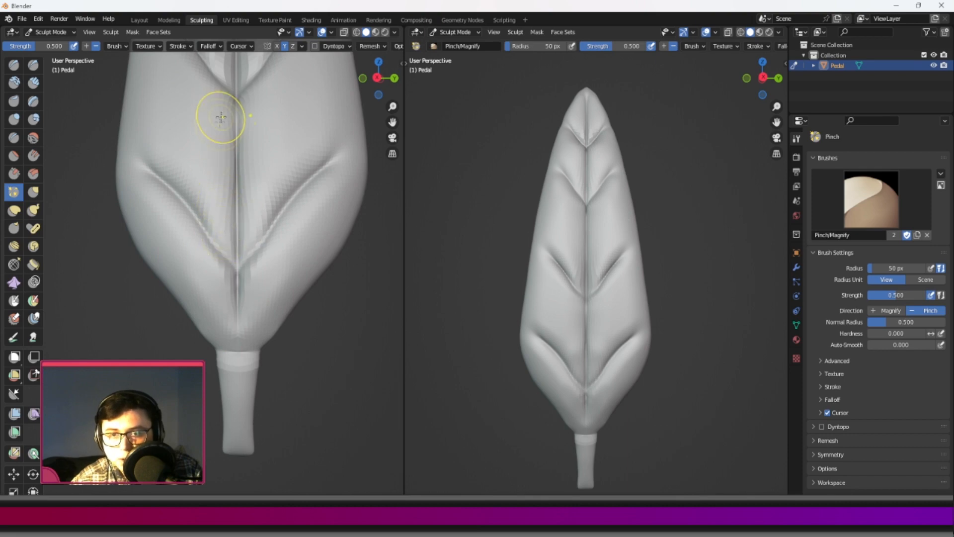
Sharpen the central groove and the side veins in the lower and middle petal with the Pinch brush.
middle_click_drag(213, 139, 222, 150)
middle_click_drag(223, 185, 219, 302, "shift")
scroll(219, 302, "down", 4)
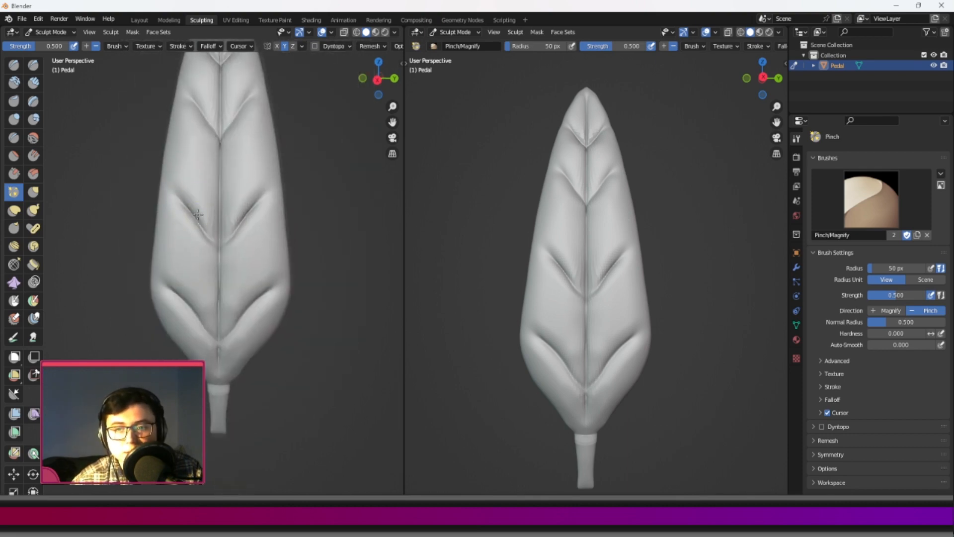
middle_click_drag(200, 214, 203, 234, "shift")
scroll(203, 234, "up", 3)
left_click_drag(257, 233, 262, 222)
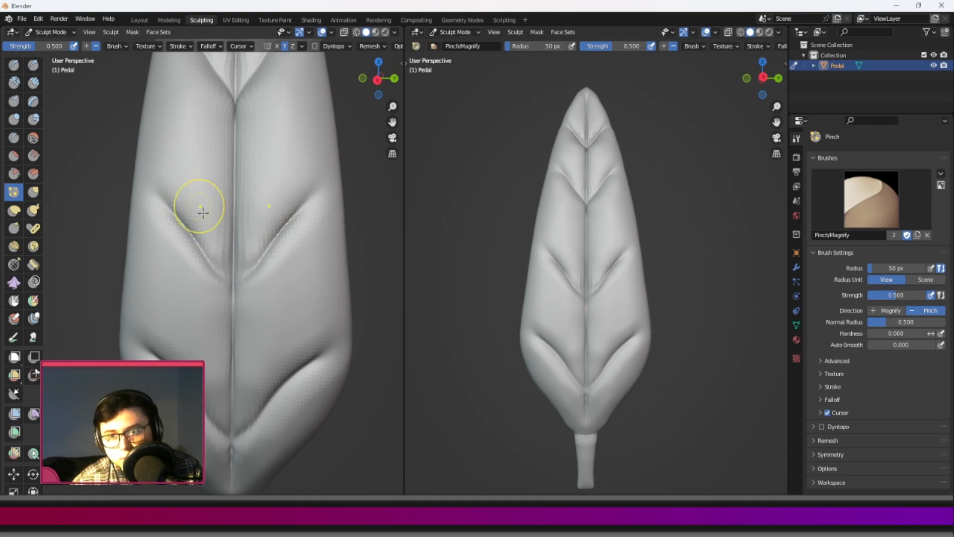
scroll(212, 183, "down", 5)
middle_click_drag(211, 209, 238, 250, "shift")
scroll(244, 264, "up", 5)
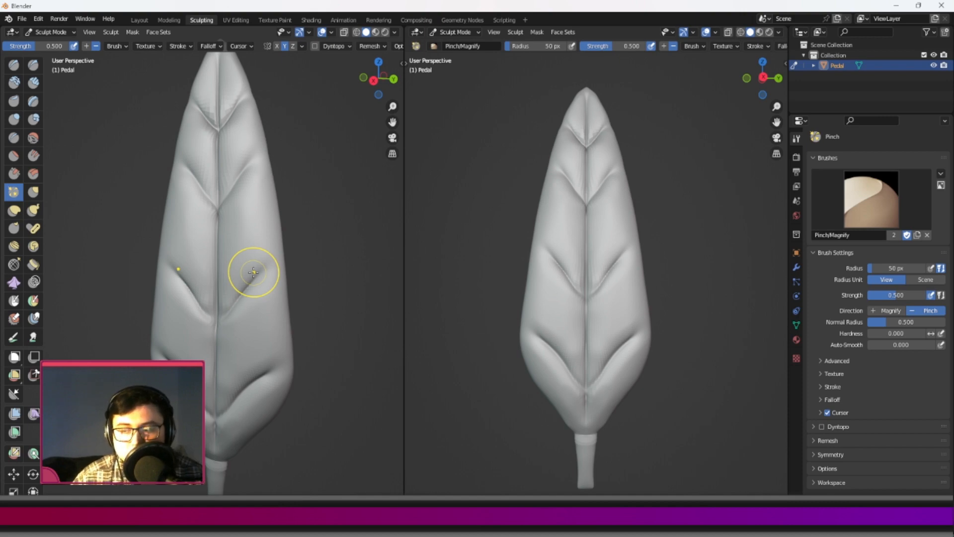
middle_click_drag(232, 344, 259, 323)
middle_click_drag(251, 425, 269, 319, "shift")
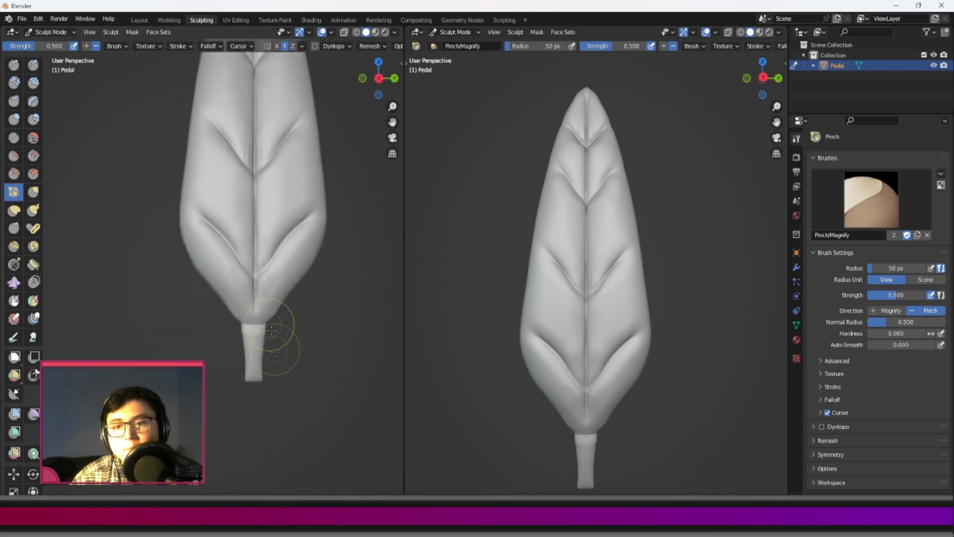
Smooth out the leftover ridge around the top of the stem.
scroll(271, 329, "up", 3)
middle_click_drag(309, 366, 272, 359)
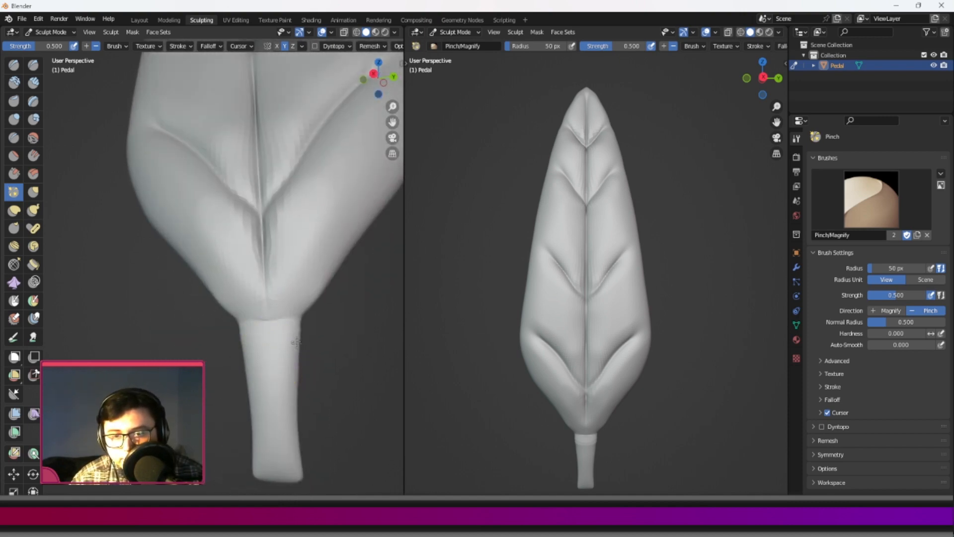
middle_click_drag(289, 323, 318, 339)
scroll(278, 243, "down", 5)
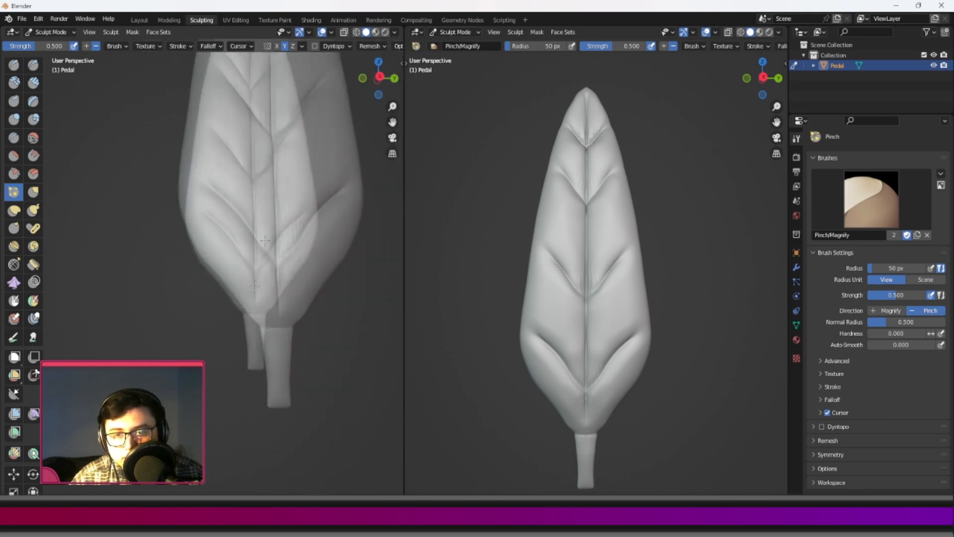
middle_click_drag(251, 184, 237, 271, "shift")
scroll(237, 277, "down", 2)
scroll(236, 287, "up", 4)
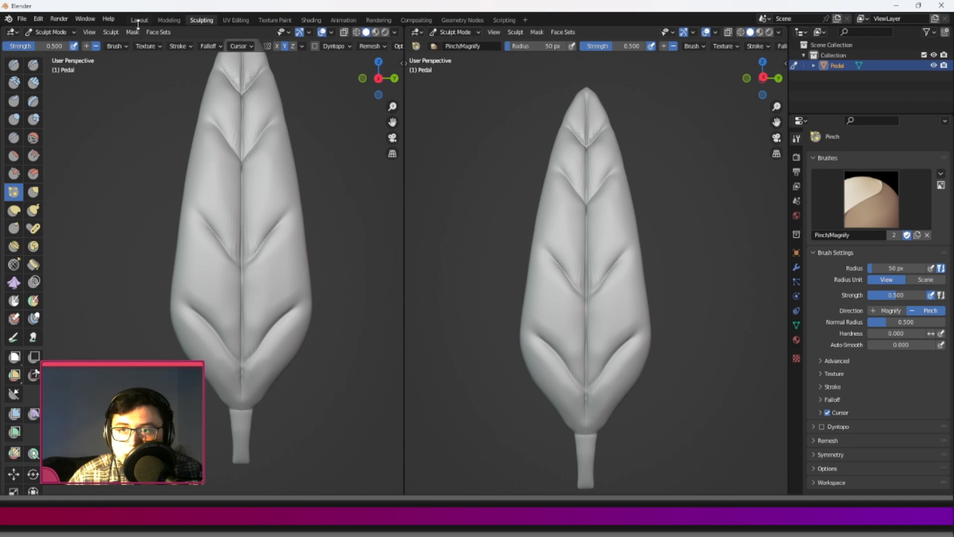
Return to the Layout workspace and apply Shade Smooth to the petal.
left_click(139, 20)
key("KP_Decimal")
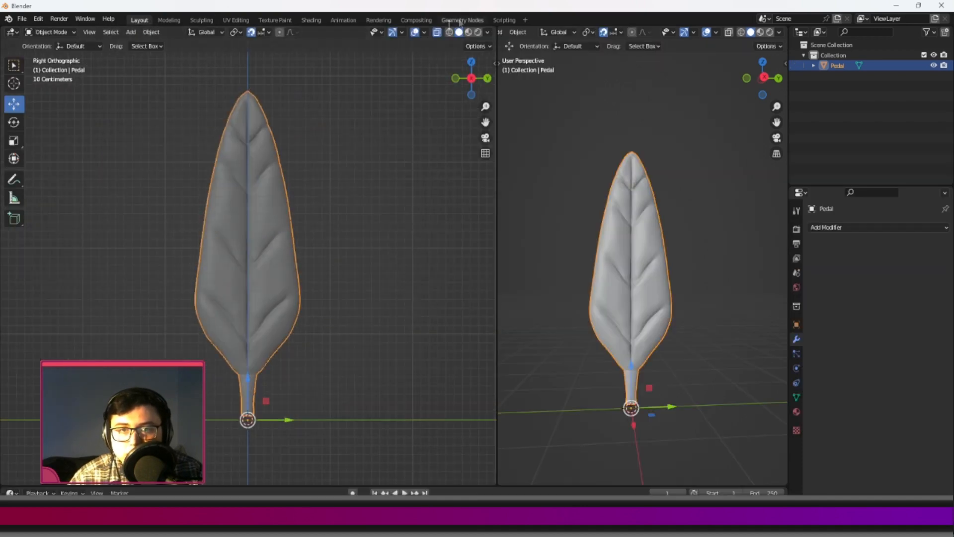
scroll(298, 181, "up", 3)
right_click(295, 175)
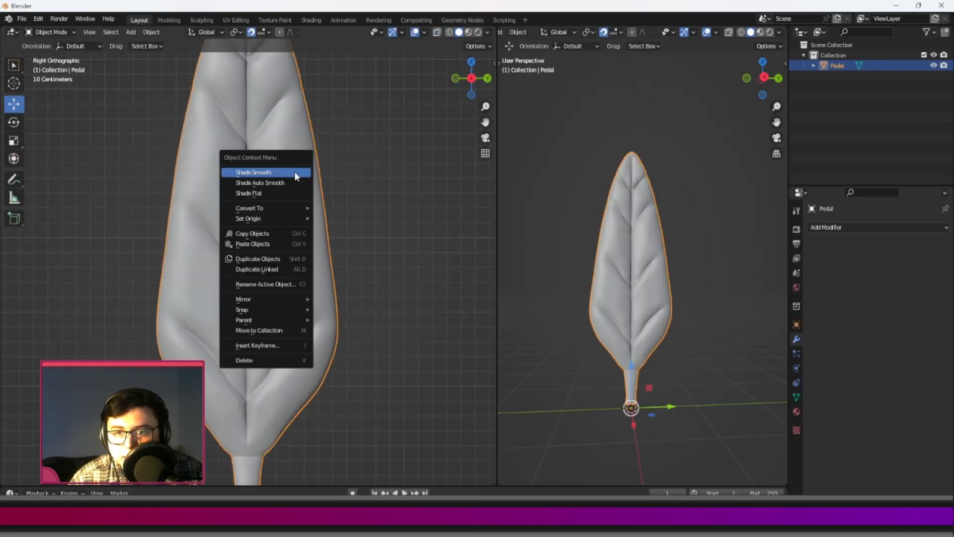
left_click(293, 171)
left_click(414, 201)
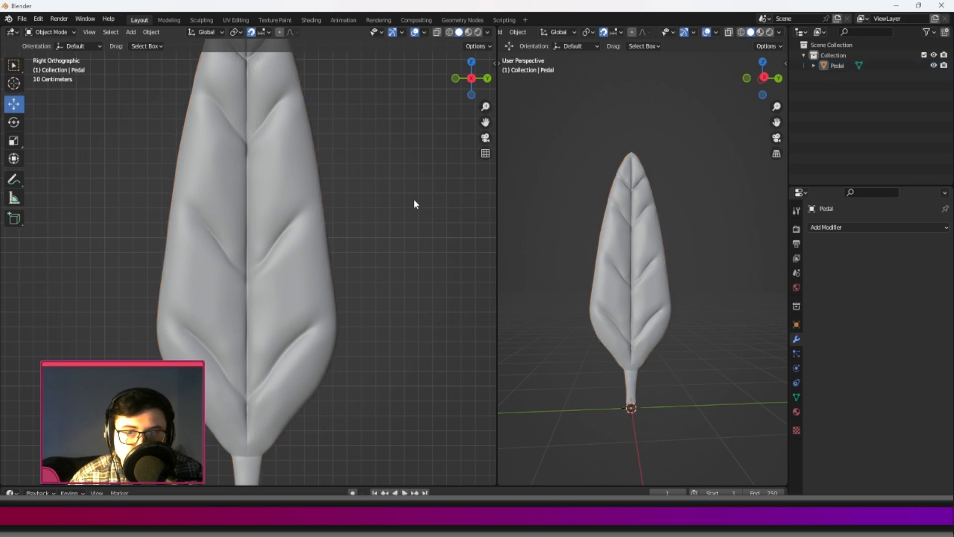
Try Shade Flat on the petal and inspect the faceting along its veins up close.
scroll(298, 213, "down", 3)
scroll(291, 213, "up", 7)
right_click(290, 214)
left_click(285, 215)
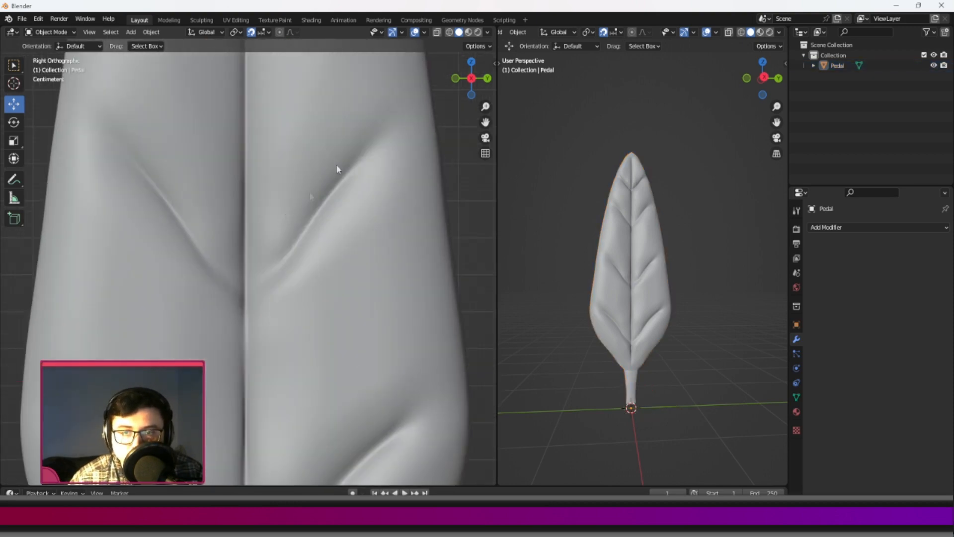
scroll(331, 189, "down", 5)
left_click(326, 213)
right_click(326, 213)
left_click(314, 212)
scroll(299, 201, "up", 6)
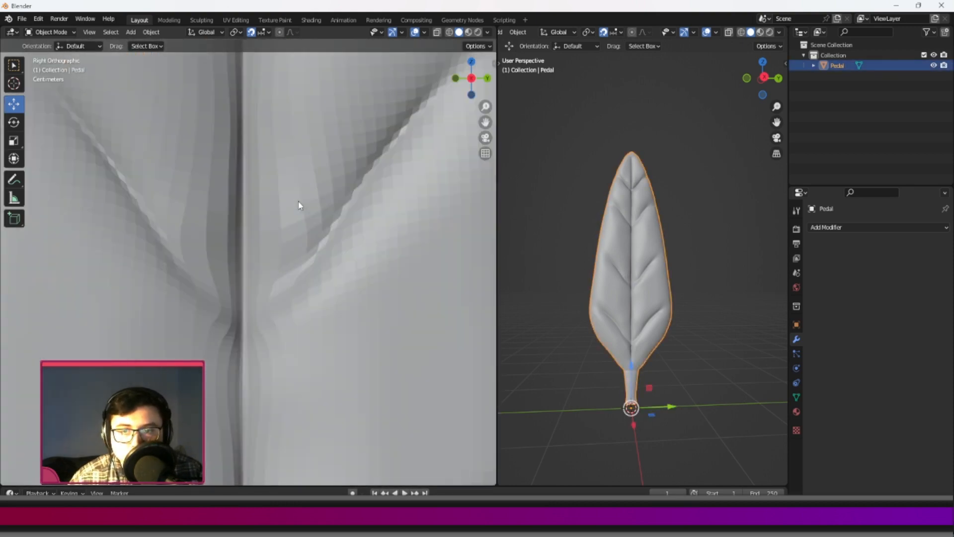
scroll(273, 288, "down", 3)
scroll(279, 197, "up", 2)
scroll(284, 185, "down", 4)
Apply Shade Smooth to the petal again and deselect it.
right_click(283, 179)
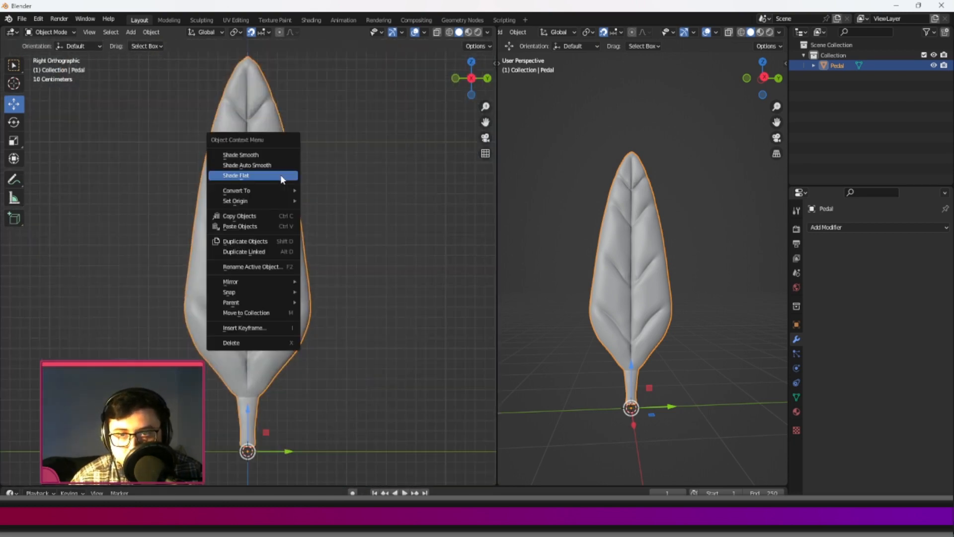
left_click(263, 154)
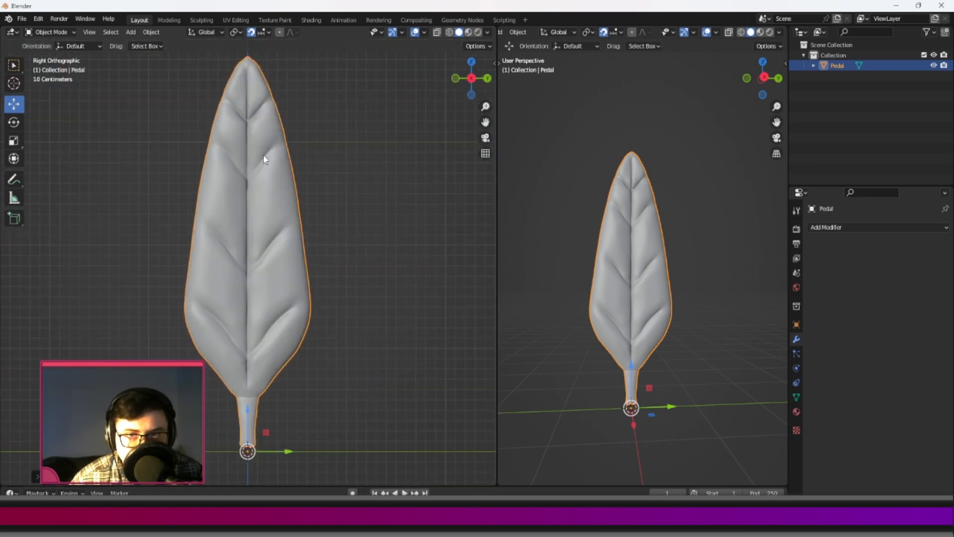
left_click(365, 192)
scroll(323, 228, "down", 1)
scroll(298, 261, "up", 3)
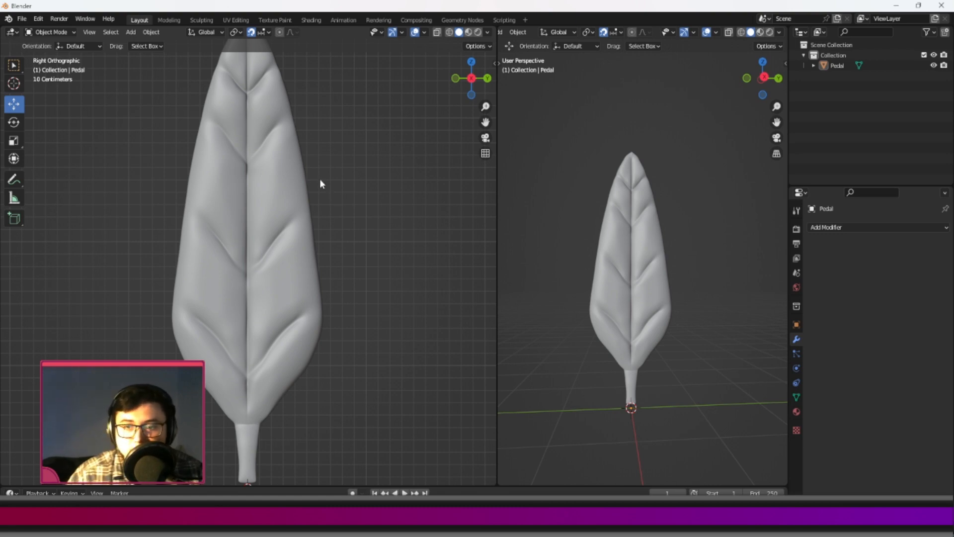
Rename the finished petal Pedal_A_HP and move it aside along the Y axis.
scroll(321, 214, "down", 3)
scroll(277, 273, "up", 2)
left_click(266, 184)
middle_click_drag(305, 174, 315, 165, "shift")
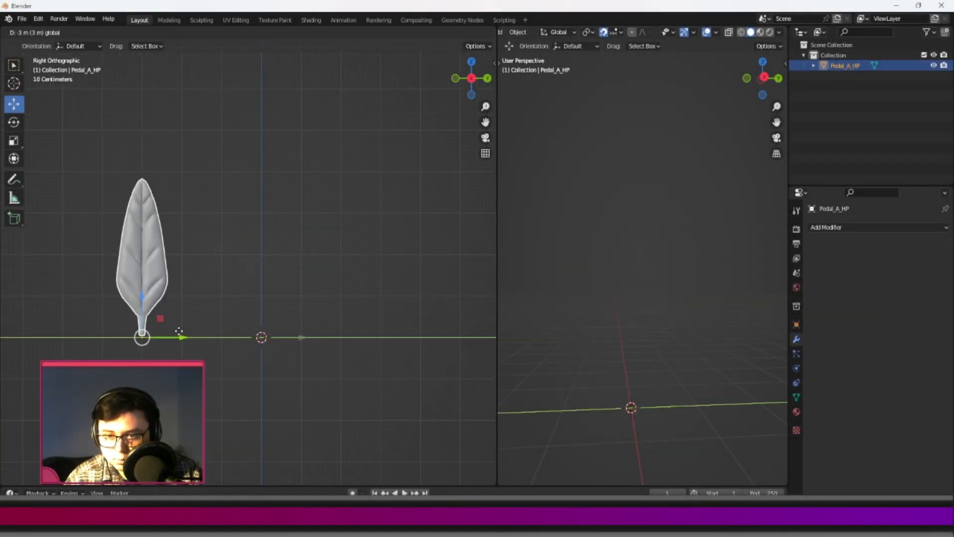
scroll(326, 297, "up", 4)
key("alt+a")
Add a cube at the origin, raise it to rest on the ground, and open its mesh for editing with X-ray enabled.
key("shift+a")
left_click(328, 304)
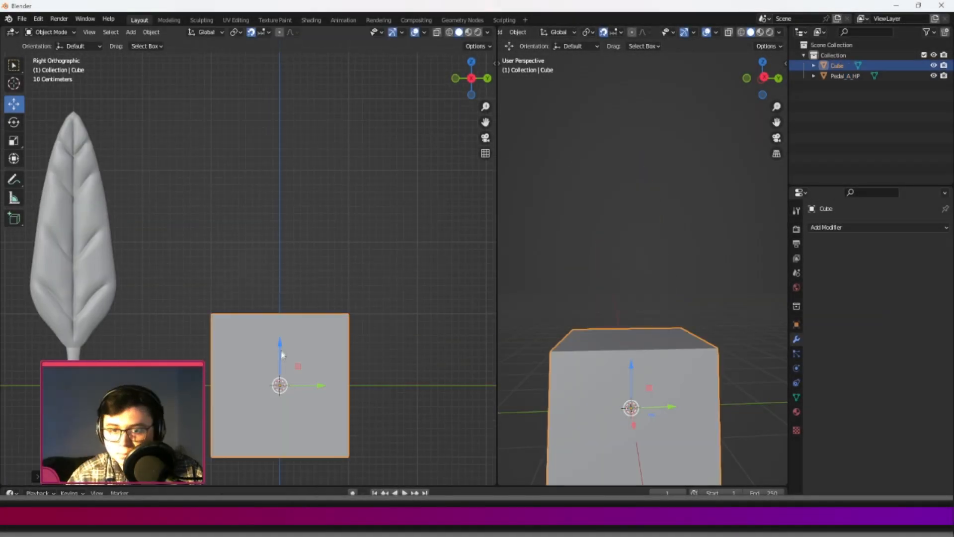
left_click_drag(281, 352, 282, 281)
key("Tab")
key("alt+z")
scroll(607, 295, "down", 3)
middle_click_drag(606, 296, 626, 313)
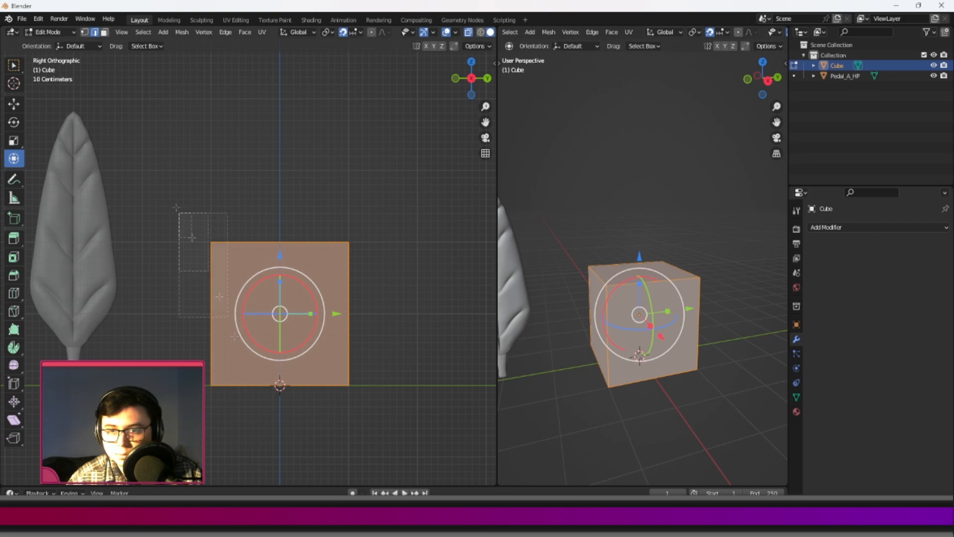
Narrow the cube symmetrically with Y-axis mirroring and extend its top up to about the first petal's height.
left_click_drag(177, 204, 249, 408)
left_click(434, 46)
left_click_drag(268, 314, 309, 314)
left_click_drag(228, 208, 338, 266)
left_click_drag(280, 184, 280, 276)
key("e")
left_click(309, 68)
Add horizontal loop cuts across the block and scale them along Y into a wide body tapering towards the tip.
left_click(13, 293)
left_click(255, 238)
left_click(38, 355)
left_click(13, 104)
left_click_drag(218, 149, 372, 202)
left_click(14, 159)
left_click_drag(313, 178, 352, 177)
left_click_drag(224, 231, 383, 257)
left_click_drag(224, 322, 344, 354)
left_click_drag(312, 335, 330, 335)
Add further loop cuts around the block's widest lower part to round its outline, plus a vertical centre cut.
left_click(13, 293)
left_click(231, 302)
left_click(13, 104)
left_click(14, 158)
left_click_drag(312, 295, 320, 315)
left_click(18, 295)
left_click(224, 314)
left_click(13, 158)
left_click(13, 293)
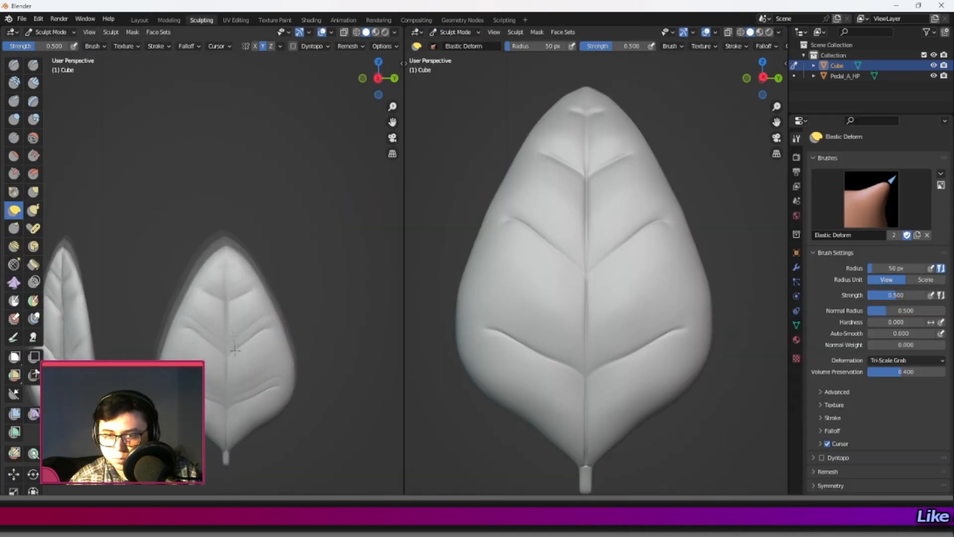
Sculpt the broad petal with a central groove and four pairs of curved side veins.
scroll(241, 366, "up", 1)
middle_click_drag(247, 383, 247, 297, "shift")
mouse_move(206, 330)
left_mouse_down()
mouse_move(204, 339)
mouse_move(189, 310)
left_mouse_up()
left_click_drag(213, 266, 210, 274)
left_click_drag(228, 171, 228, 183)
scroll(229, 199, "up", 3)
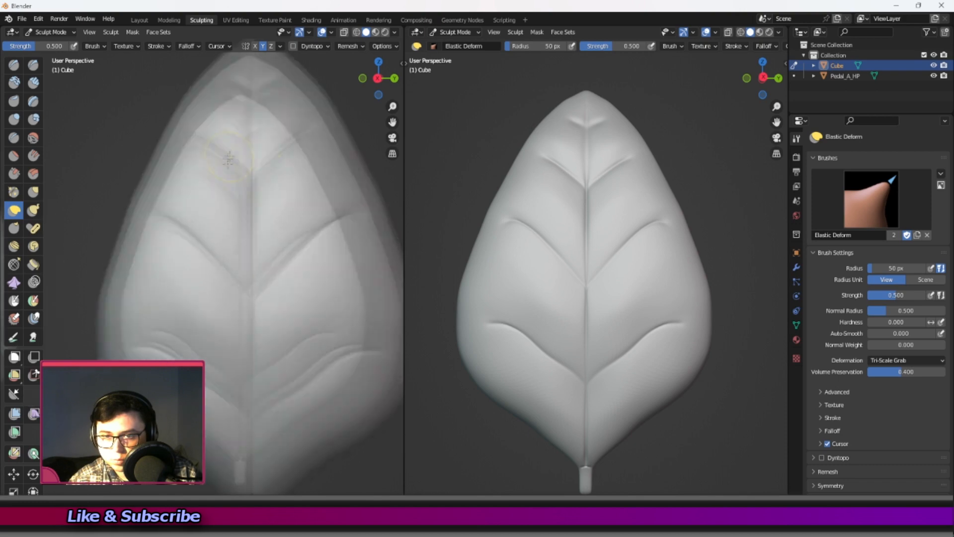
Pull the broad petal's vein centres down into V shapes with Elastic Deform and crease them along the central groove.
left_click_drag(241, 219, 243, 237)
mouse_move(241, 388)
middle_mouse_down("shift")
mouse_move(229, 313)
mouse_move(230, 219)
mouse_move(234, 477)
middle_mouse_up("shift")
mouse_move(229, 293)
left_mouse_down()
mouse_move(232, 316)
mouse_move(234, 192)
mouse_move(233, 233)
left_mouse_up()
left_click(14, 192)
left_click(14, 137)
middle_click_drag(234, 238, 223, 167, "shift")
mouse_move(171, 174)
left_mouse_down()
mouse_move(198, 202)
mouse_move(223, 258)
left_mouse_up()
middle_click_drag(230, 366, 224, 246, "shift")
left_click_drag(221, 248, 222, 379)
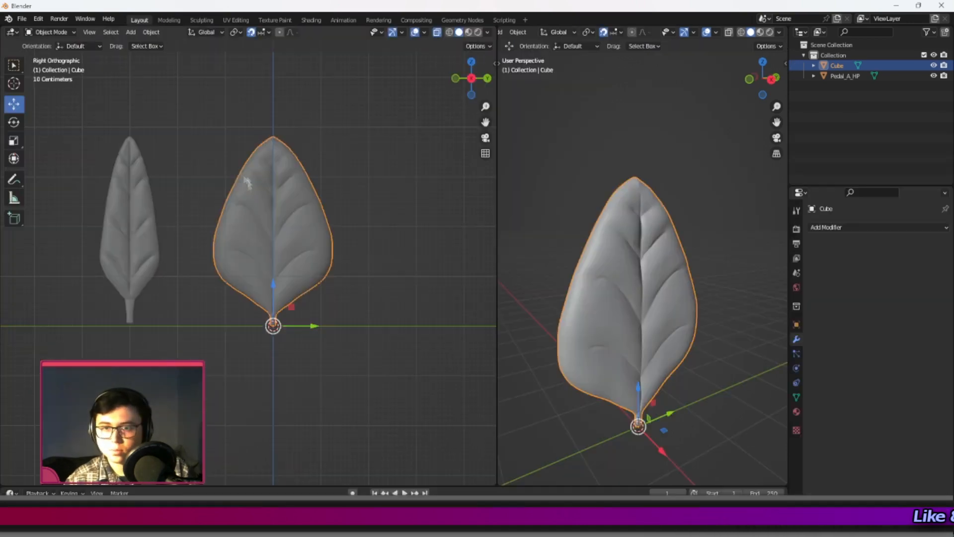
Apply Shade Smooth to the broad petal in the Layout workspace and turn X-ray off.
right_click(247, 185)
left_click(251, 197)
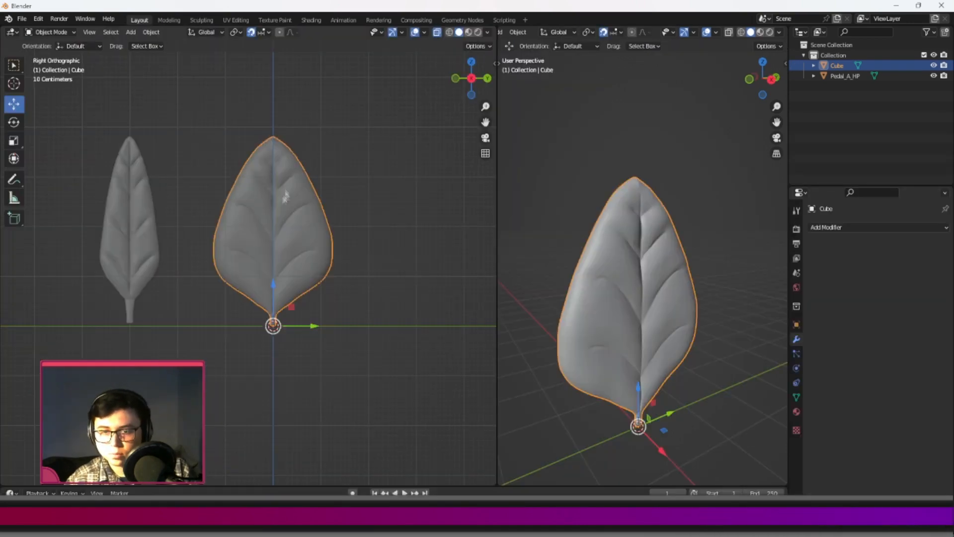
right_click(271, 196)
left_click(273, 187)
key("alt+z")
Move the broad petal along Y to beside the first petal and rename it Pedal_B_HP.
scroll(298, 263, "down", 3)
left_click(227, 270)
left_click_drag(301, 313, 216, 313)
double_click(836, 66)
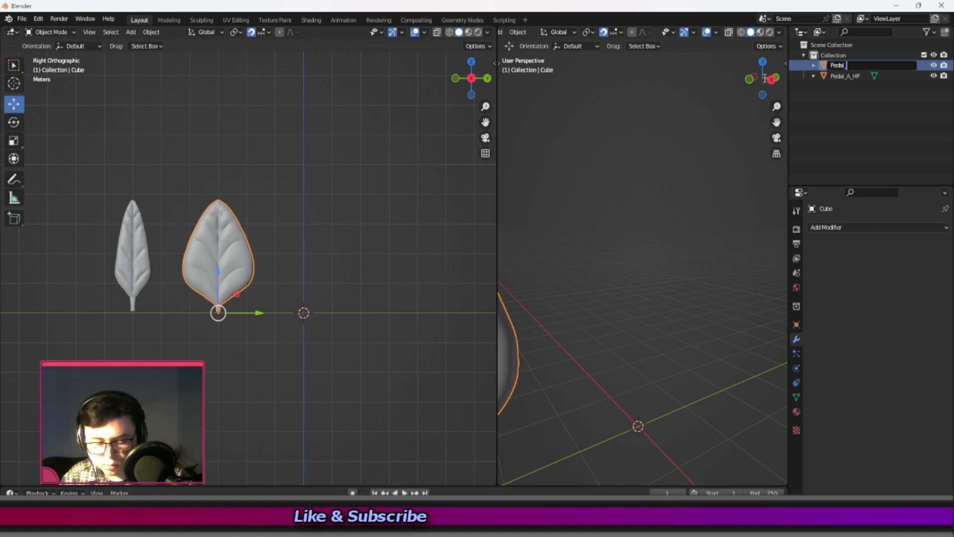
key("Return")
Add a new cube at the origin for a third petal, raise it onto the ground, and open its mesh for editing.
left_click(336, 274)
middle_click_drag(335, 274, 288, 260, "shift")
scroll(287, 248, "up", 4)
key("shift+a")
left_click(341, 260)
scroll(286, 271, "down", 2)
left_click_drag(271, 271, 269, 229)
key("Tab")
scroll(229, 196, "up", 2)
middle_click_drag(229, 197, 234, 226, "shift")
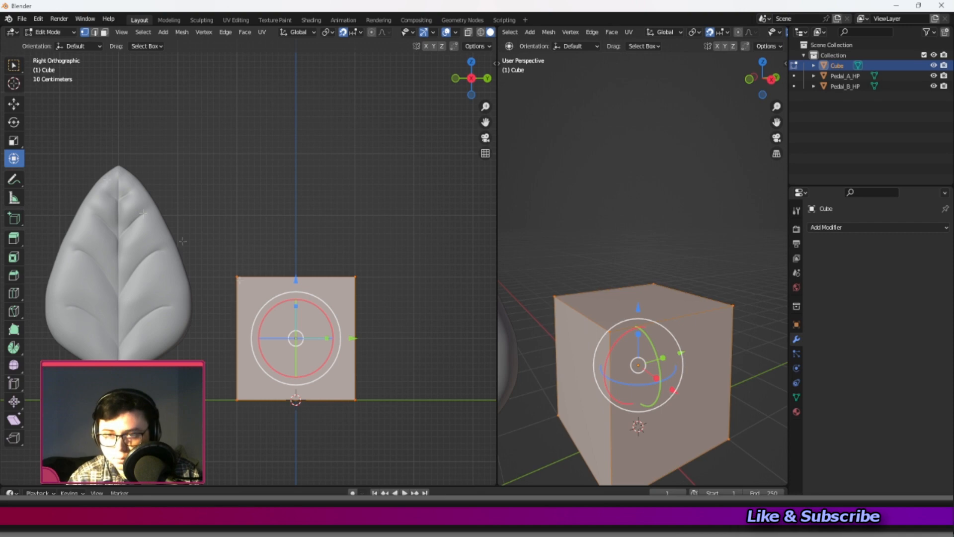
Scale the cube's mesh along Y and widen the rounded petal block-out's upper outline along Y with an added horizontal loop cut.
key("s")
key("y")
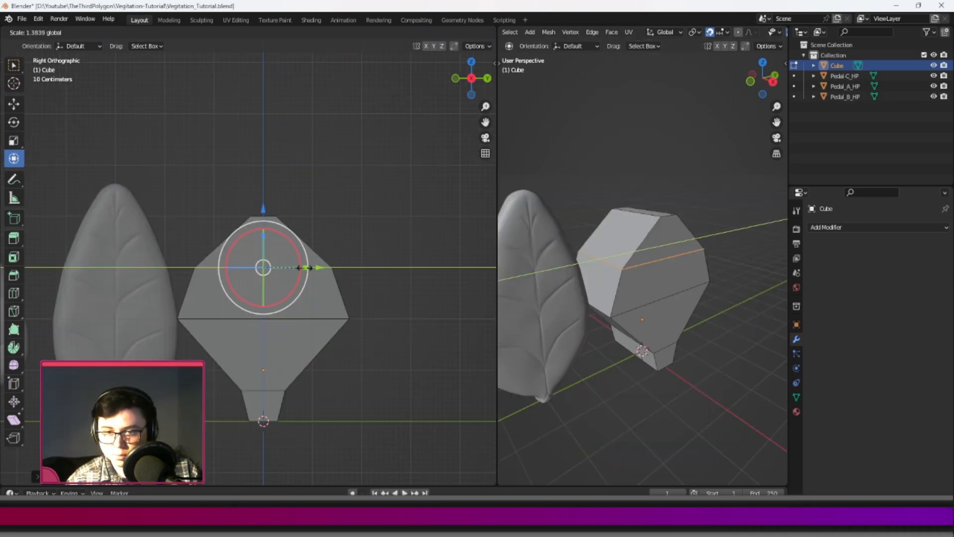
left_click(304, 267)
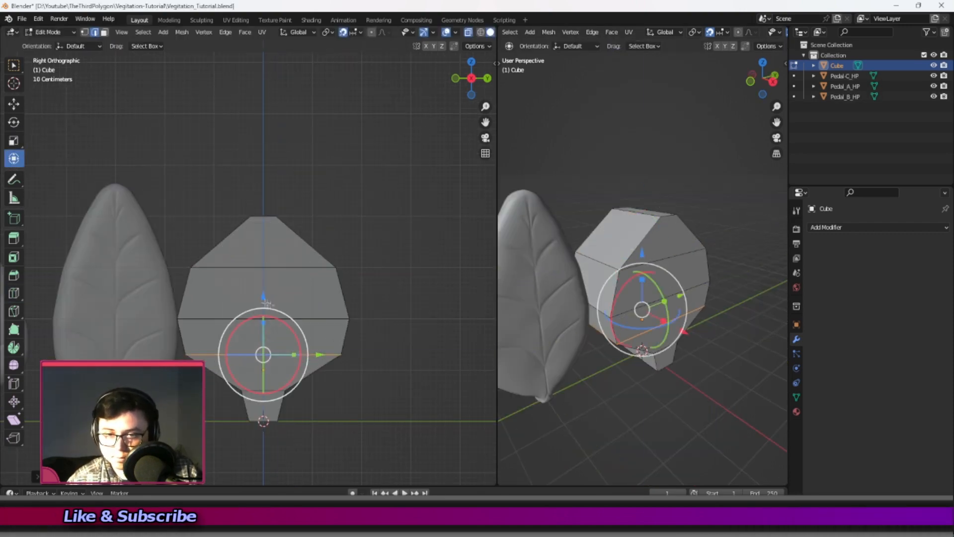
left_click_drag(267, 303, 268, 314)
left_click(13, 293)
left_click(220, 243)
left_click(14, 158)
left_click_drag(293, 242, 301, 242)
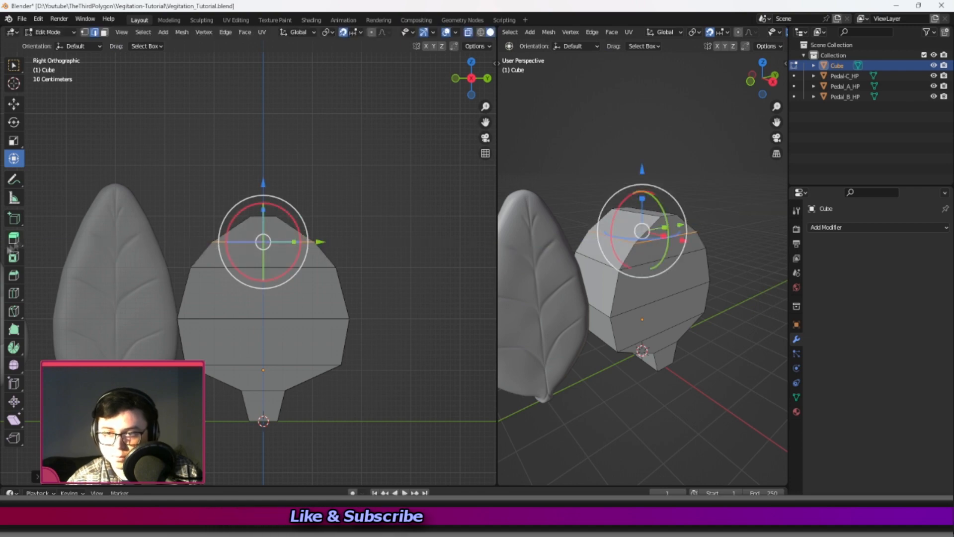
Add a vertical loop cut through the block-out's centre and raise its top centre vertices along Z into a tip.
left_click(14, 293)
left_click(262, 268)
left_click(14, 104)
left_click(84, 33)
left_click_drag(256, 204, 271, 225)
left_click_drag(262, 180, 262, 175)
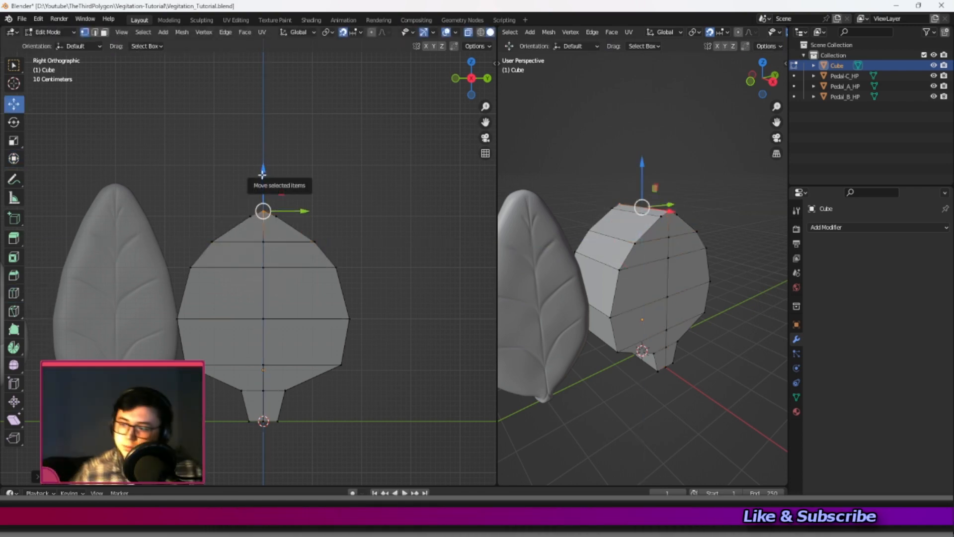
Raise the bottom vertices of the block-out's base along Z to shorten the stem section.
scroll(308, 318, "up", 2)
middle_click_drag(303, 325, 309, 162, "shift")
left_click_drag(230, 287, 333, 342)
left_click_drag(274, 287, 274, 256)
Extrude the block-out's bottom faces down to the ground line and scale them narrower along Y into a tapered stem.
left_click(104, 33)
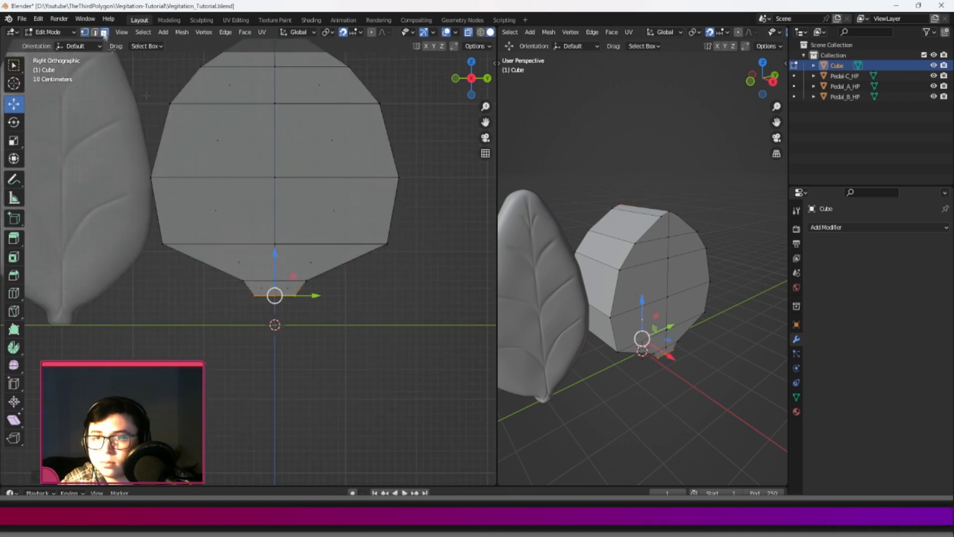
middle_click_drag(695, 308, 655, 284)
key("e")
left_click(298, 325)
left_click(13, 158)
left_click_drag(305, 325, 291, 324)
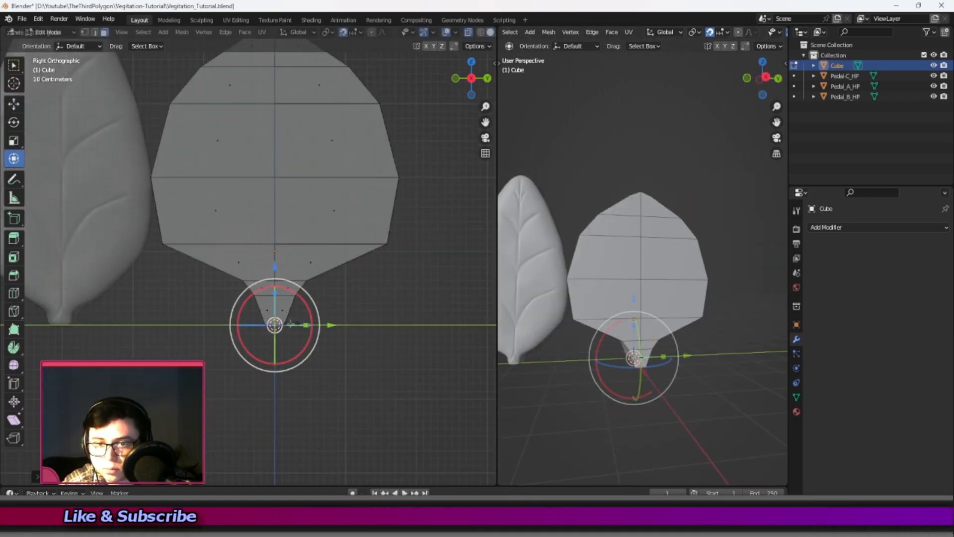
Add a Voxel Remesh modifier to the block-out in Object Mode, turn X-ray off, lower the voxel size and apply the modifier.
key("Tab")
scroll(290, 324, "down", 3)
middle_click_drag(291, 324, 306, 286)
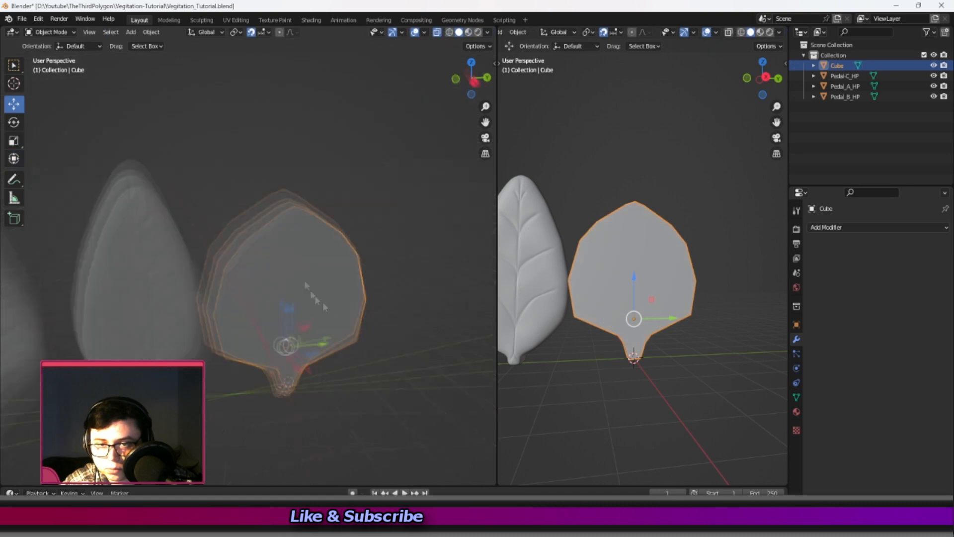
left_click(845, 227)
left_click(757, 350)
scroll(432, 99, "up", 4)
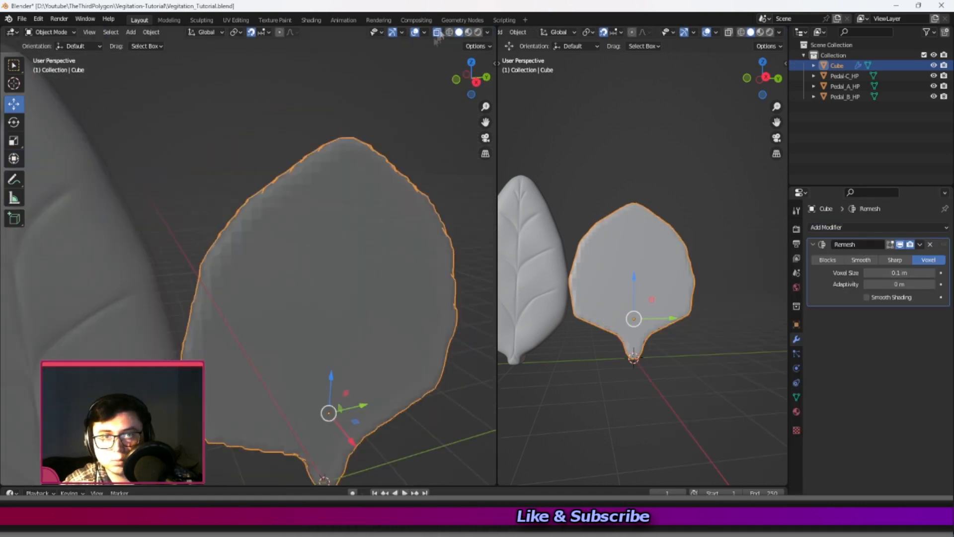
left_click(438, 33)
middle_click_drag(348, 248, 367, 248)
scroll(368, 248, "down", 2)
left_click_drag(890, 273, 867, 272)
key("ctrl+a")
left_click(857, 228)
left_click(758, 351)
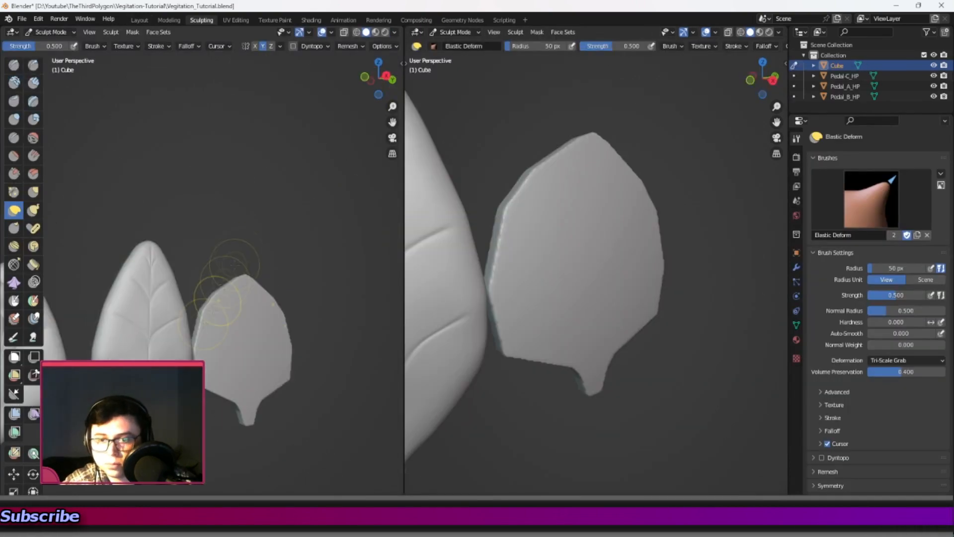
Sculpt the block-out's edges and surface smooth and refine its outline into a rounded petal with a short stem using Elastic Deform.
middle_click_drag(217, 301, 181, 225, "shift")
left_click_drag(161, 255, 153, 259)
scroll(193, 318, "up", 4)
scroll(193, 343, "down", 3)
left_click_drag(178, 313, 184, 309)
middle_click_drag(199, 296, 194, 350, "shift")
left_click_drag(174, 271, 179, 274)
scroll(199, 298, "down", 2)
middle_click_drag(183, 321, 203, 301)
left_click_drag(203, 301, 229, 334, "shift")
middle_click_drag(229, 298, 221, 340)
mouse_move(208, 308)
left_mouse_down("shift")
mouse_move(236, 234)
mouse_move(208, 298)
left_mouse_up("shift")
middle_click_drag(236, 258, 216, 266)
mouse_move(190, 351)
middle_mouse_down()
mouse_move(224, 318)
mouse_move(269, 303)
mouse_move(219, 288)
middle_mouse_up()
scroll(233, 308, "up", 3)
left_click_drag(238, 293, 235, 314, "shift")
middle_click_drag(234, 315, 199, 308)
scroll(199, 308, "down", 3)
left_click_drag(199, 308, 203, 312)
scroll(191, 298, "up", 4)
middle_click_drag(169, 293, 184, 298)
left_click_drag(181, 298, 185, 304)
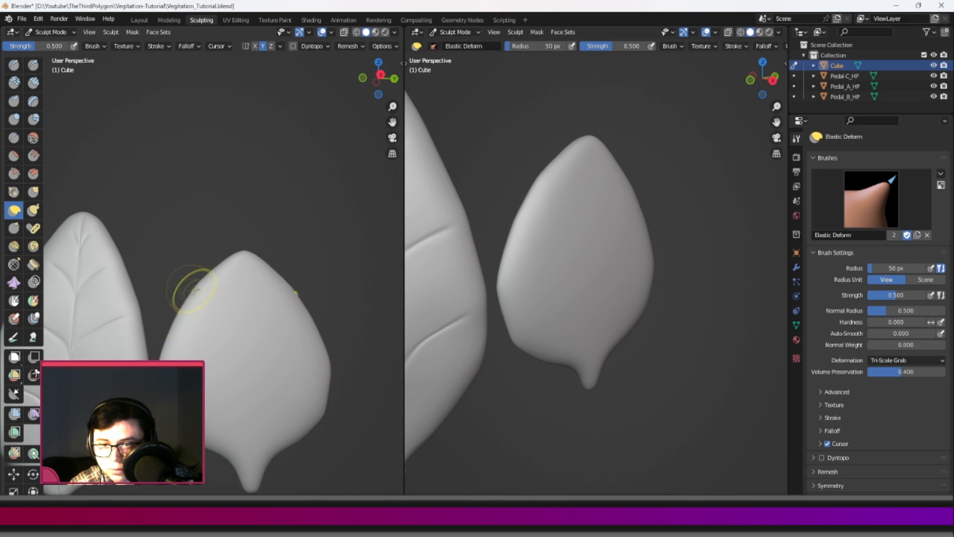
Carve a central groove down the round petal from stem to tip with the Draw Sharp brush at 50 px radius.
scroll(199, 398, "down", 2)
left_click(33, 65)
scroll(209, 338, "up", 5)
middle_click_drag(218, 398, 219, 323, "shift")
middle_click_drag(219, 348, 223, 377)
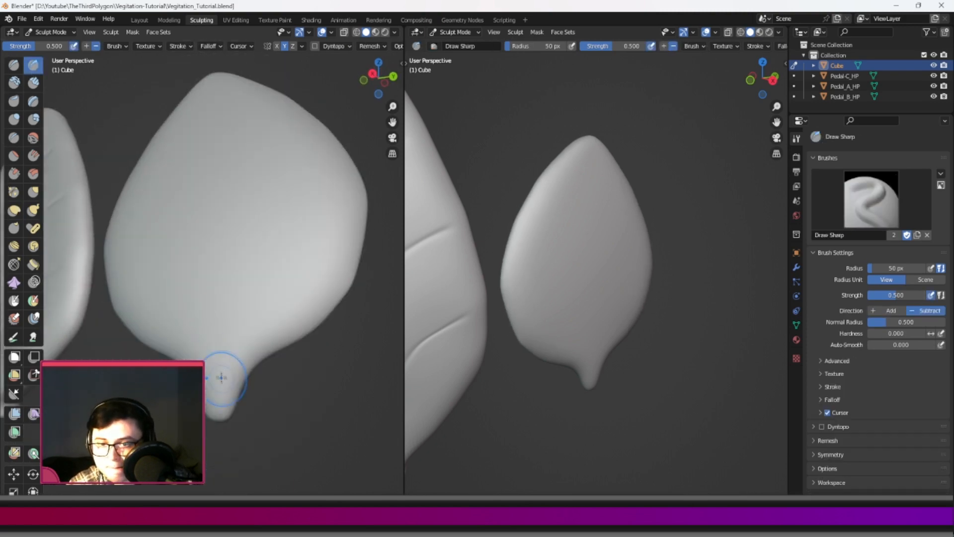
left_click_drag(214, 101, 215, 80)
Deepen the central groove near the tip and cut a crease where the stem meets the petal with Draw Sharp.
scroll(219, 164, "up", 4)
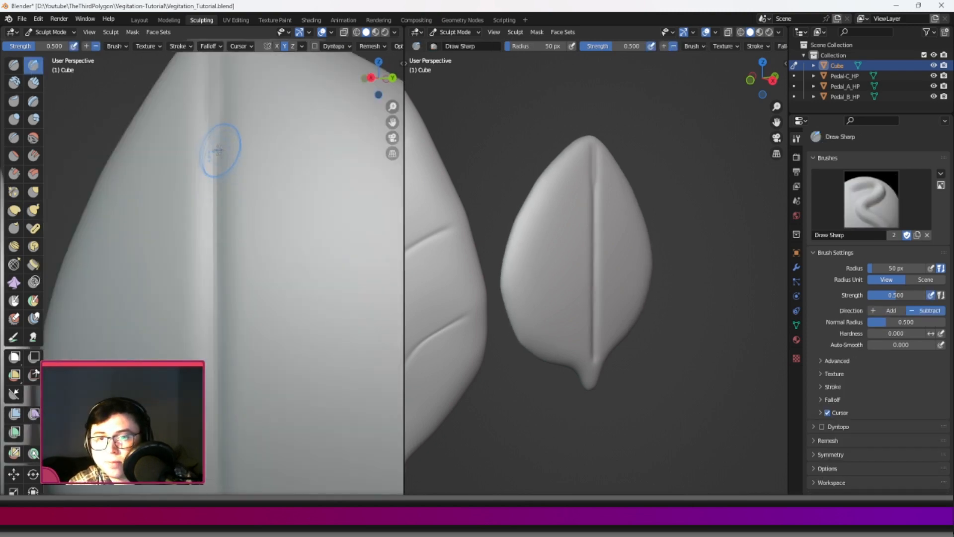
middle_click_drag(219, 164, 224, 279, "shift")
left_click_drag(228, 224, 227, 144)
middle_click_drag(225, 308, 234, 149, "shift")
mouse_move(236, 229)
left_mouse_down()
mouse_move(236, 277)
mouse_move(212, 298)
left_mouse_up()
scroll(240, 357, "down", 4)
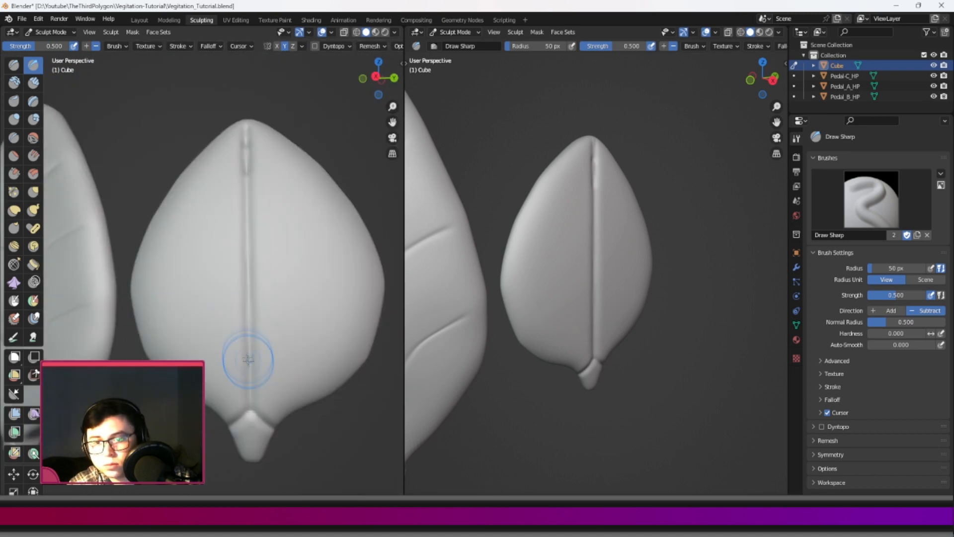
Carve mirrored curved side veins branching from the round petal's central groove with Draw Sharp, undoing unwanted strokes.
left_click_drag(248, 350, 163, 271)
left_click_drag(243, 247, 180, 200)
key("ctrl+z")
key("ctrl+z")
left_click_drag(248, 326, 191, 293)
key("ctrl+z")
left_click_drag(248, 355, 160, 313)
left_click_drag(248, 280, 173, 240)
key("ctrl+z")
scroll(226, 171, "down", 3)
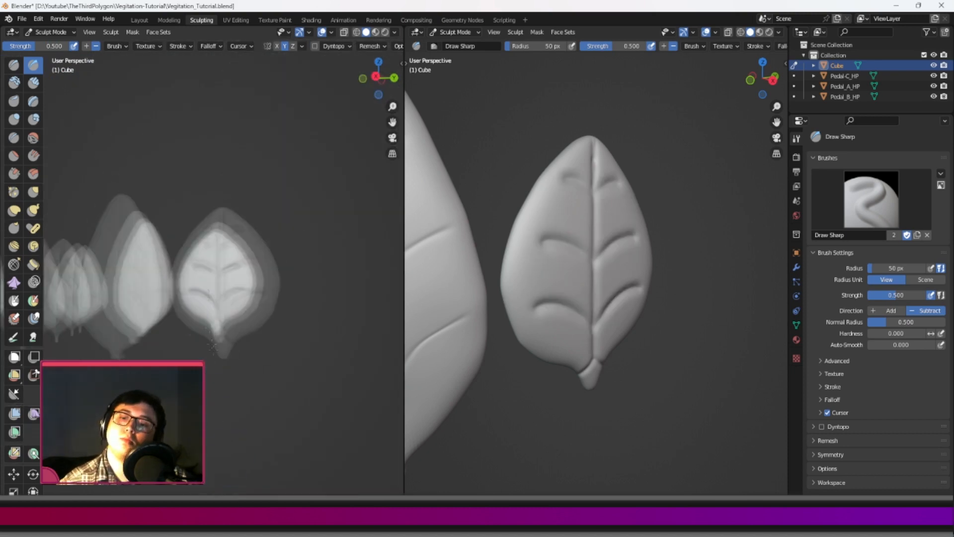
Sharpen the round petal's central groove with the Crease brush and tighten the midrib and veins with Pinch/Magnify.
key("shift+c")
left_click_drag(226, 334, 226, 191)
middle_click_drag(226, 191, 234, 199)
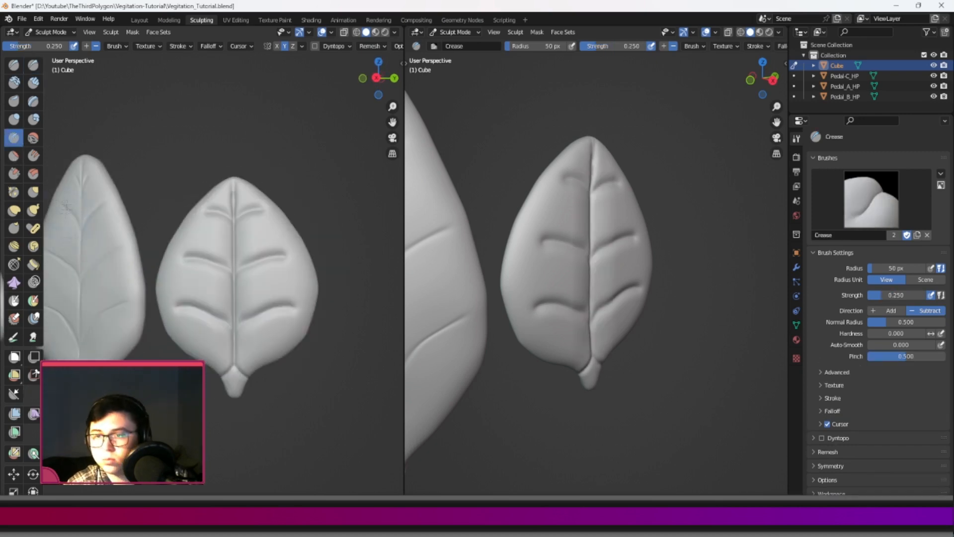
key("p")
left_click_drag(234, 191, 232, 296)
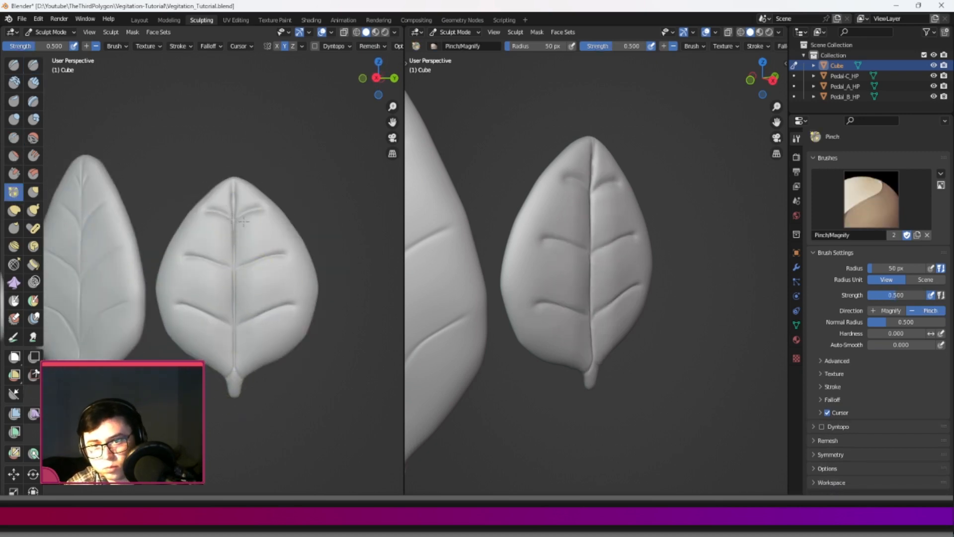
Pull the round petal's vein centres down into V shapes with Elastic Deform and shade the petal smooth in Object Mode.
left_click(13, 211)
middle_click_drag(199, 293, 211, 290)
left_click_drag(218, 314, 225, 332)
middle_click_drag(233, 258, 221, 266)
left_click_drag(213, 266, 217, 281)
left_click_drag(218, 219, 220, 231)
scroll(213, 336, "down", 4)
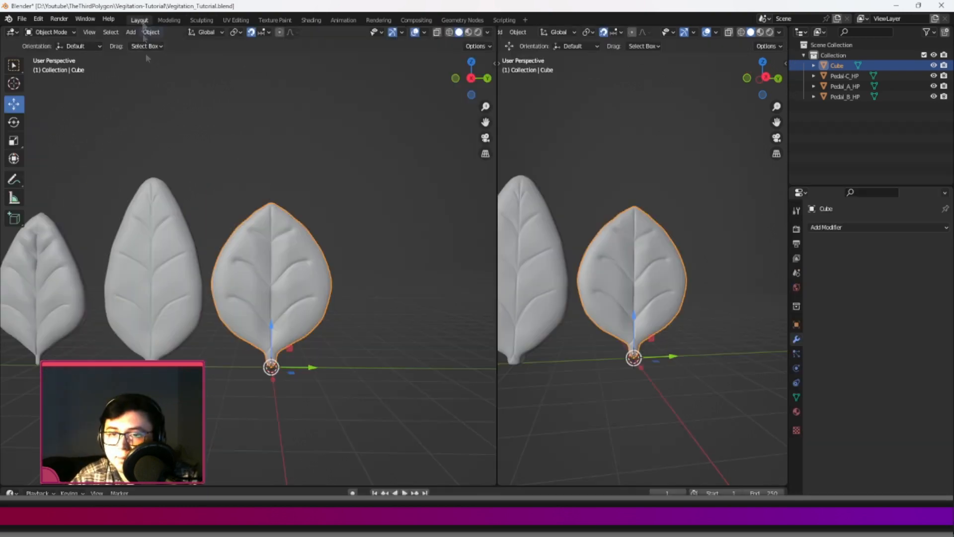
right_click(208, 220)
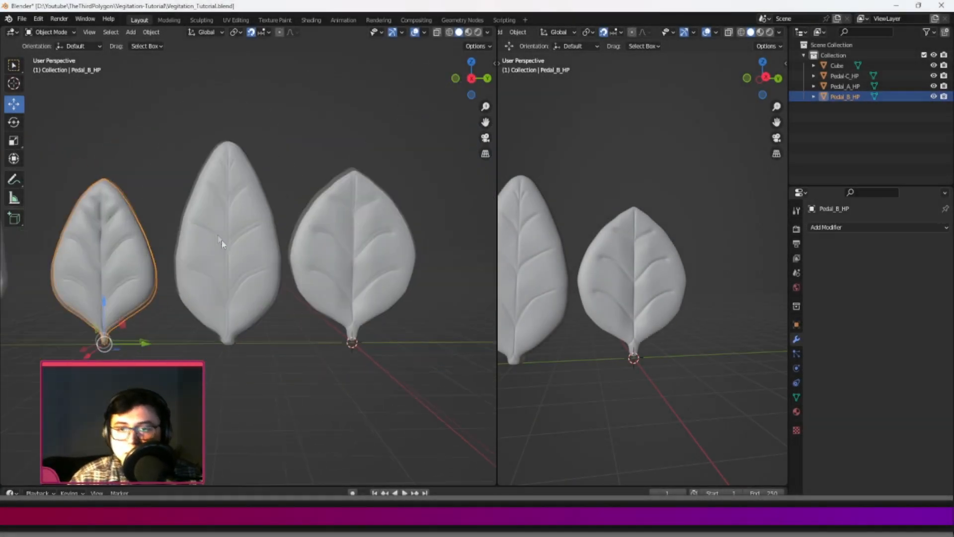
Select Pedal-C_HP and adjust its thickness along the X axis with the Transform tool from a top-down view.
middle_click_drag(214, 278, 214, 339)
left_click(219, 307)
middle_click_drag(219, 307, 240, 286)
left_click(11, 160)
middle_click_drag(287, 329, 284, 342)
left_click_drag(254, 317, 257, 321)
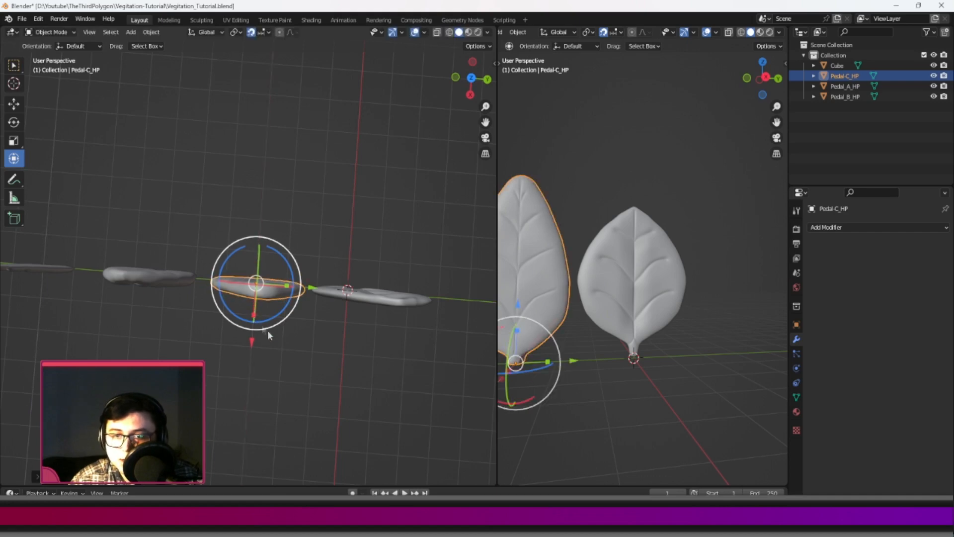
middle_click_drag(263, 329, 268, 277)
Try applying the transforms of Pedal-C_HP, undo that, and clear the selection.
key("ctrl+a")
left_click(267, 272)
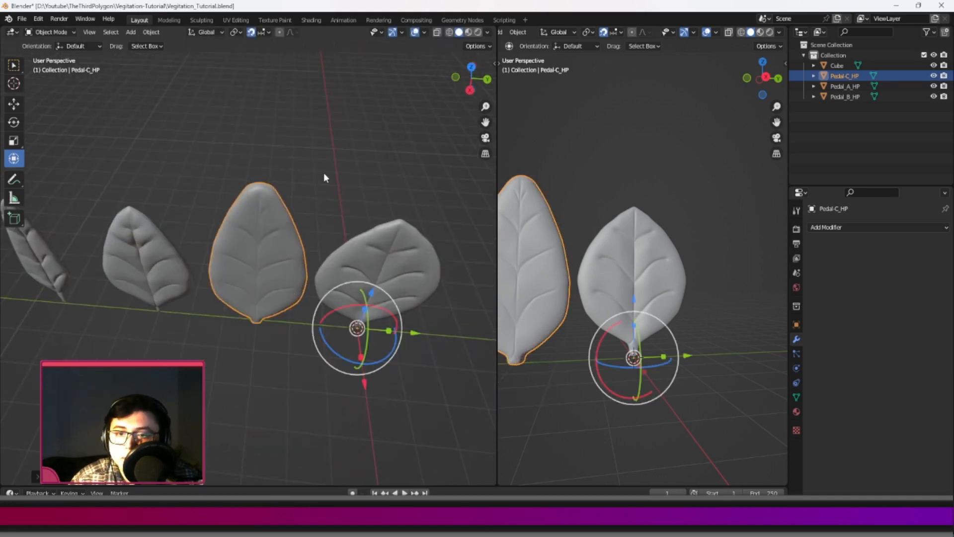
left_click(324, 174)
middle_click_drag(324, 174, 325, 219)
left_click(268, 253)
middle_click_drag(373, 294, 332, 258, "shift")
key("alt+a")
left_click(204, 213)
key("ctrl+z")
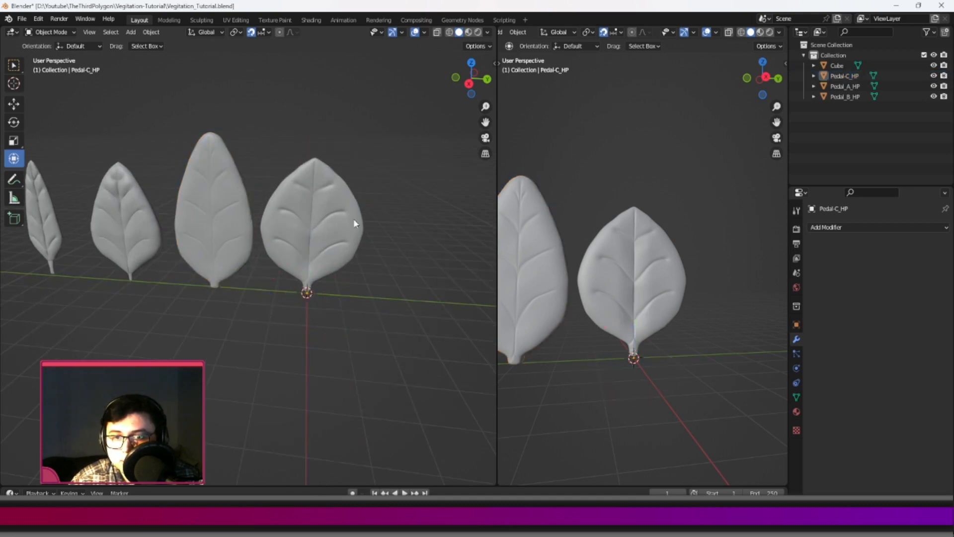
key("ctrl+z")
key("ctrl+z")
left_click(399, 245)
middle_click_drag(225, 258, 240, 291)
scroll(228, 254, "down", 3)
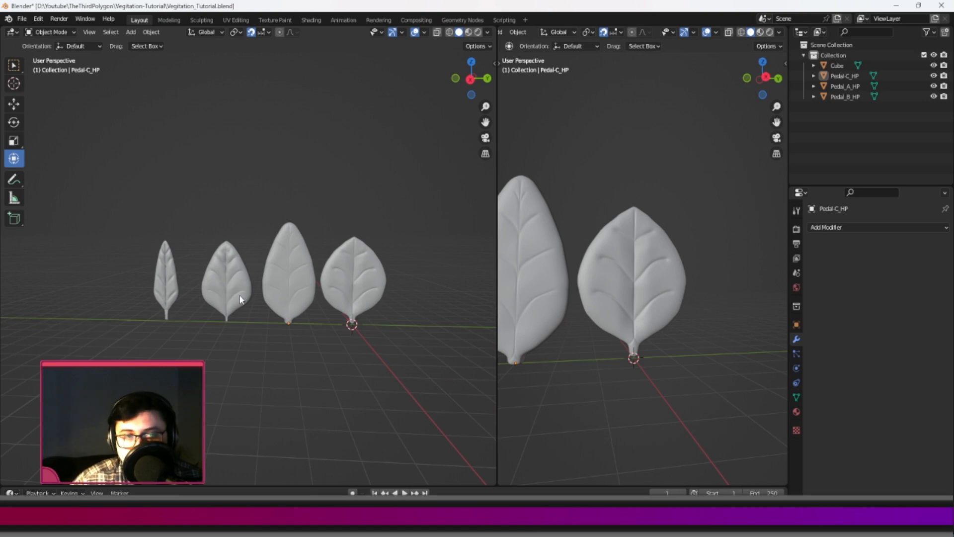
Rename the round petal's Cube object as Pedal_D_HP and correct the name Pedal-C_HP to Pedal_C_HP.
double_click(837, 66)
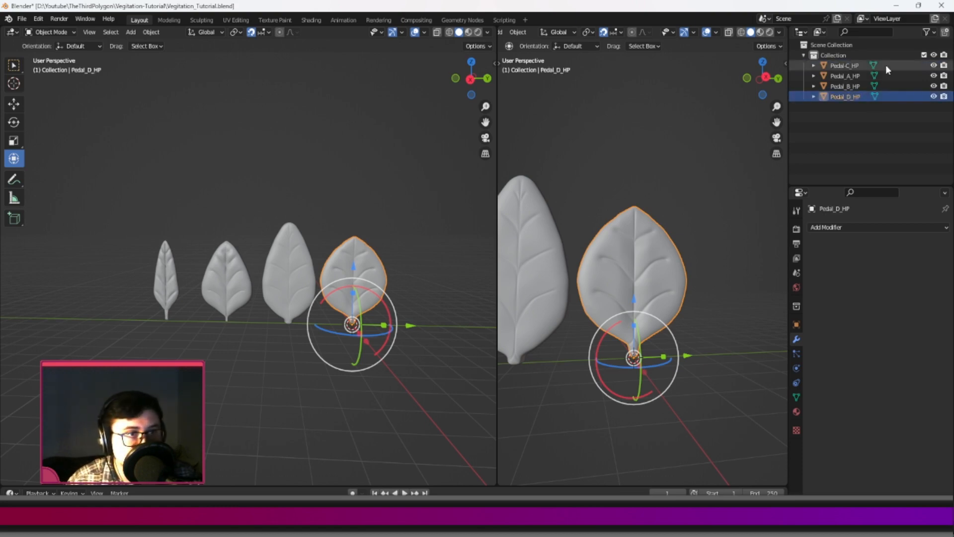
left_click(848, 70)
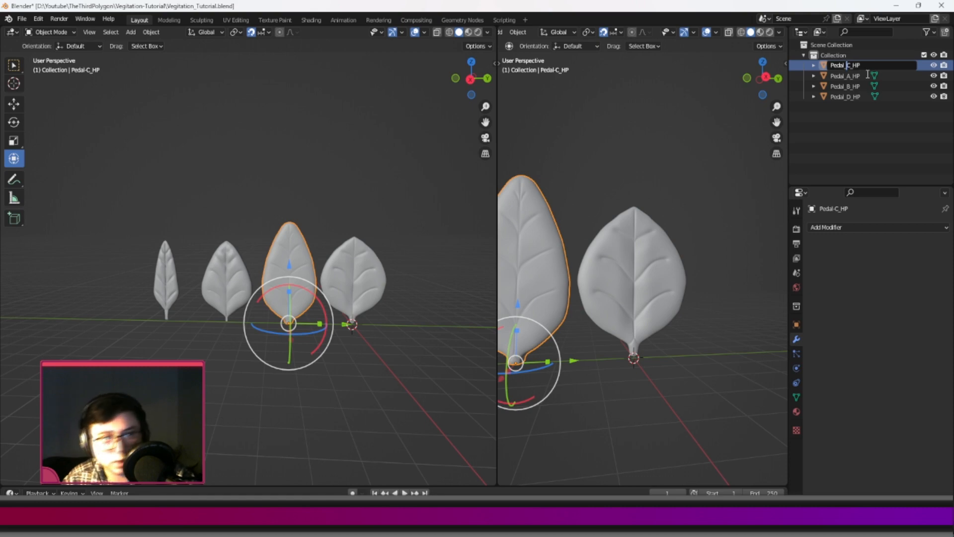
key("Return")
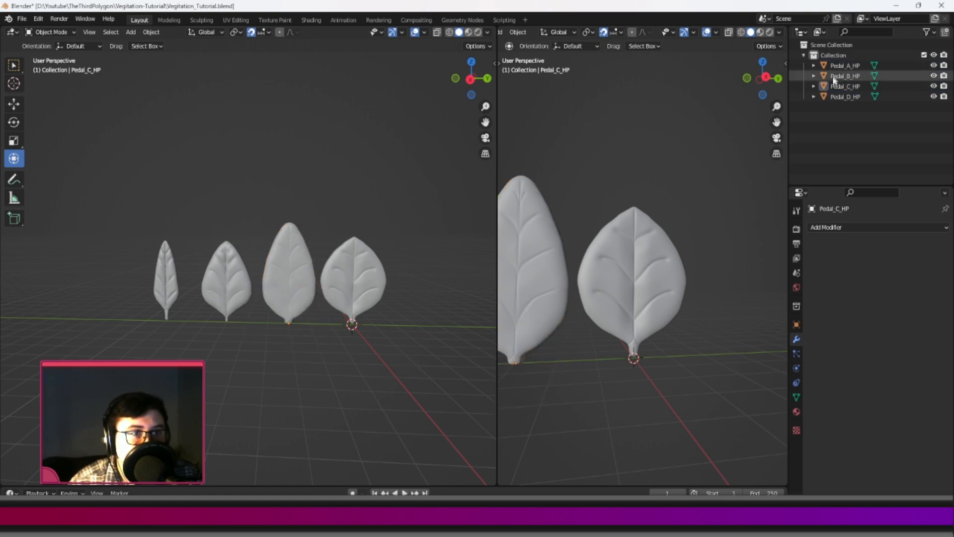
Check each petal object from Pedal_A_HP to Pedal_D_HP against its mesh and review the finished row.
left_click(834, 69)
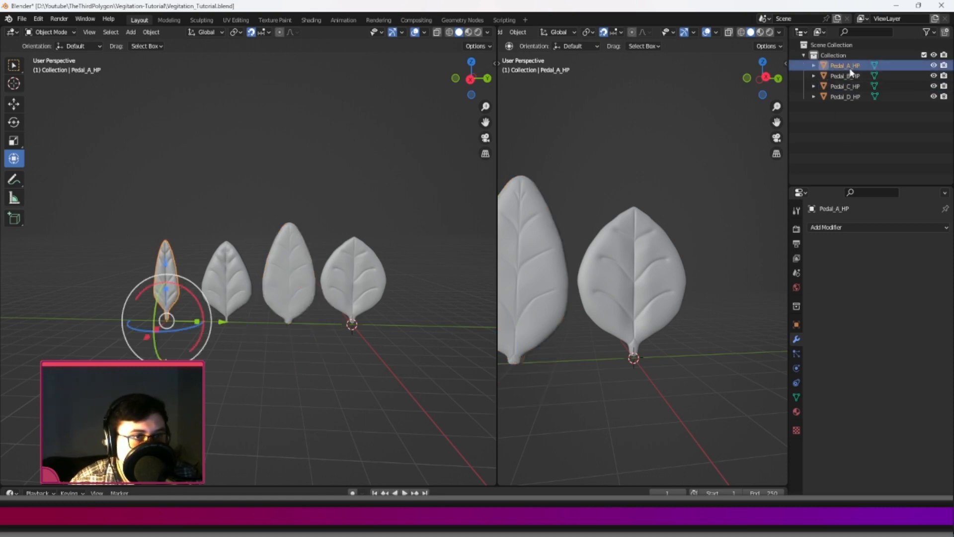
left_click(842, 75)
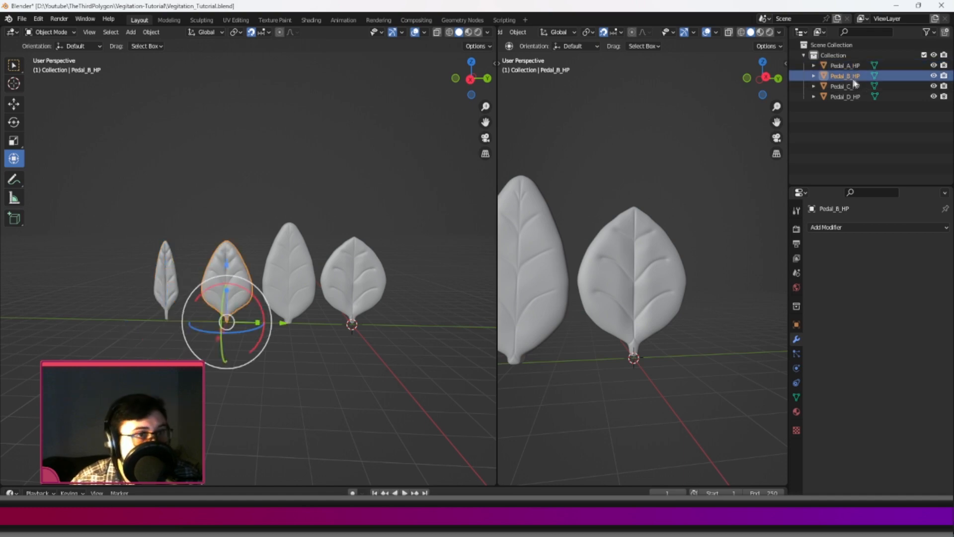
left_click(847, 86)
left_click(851, 97)
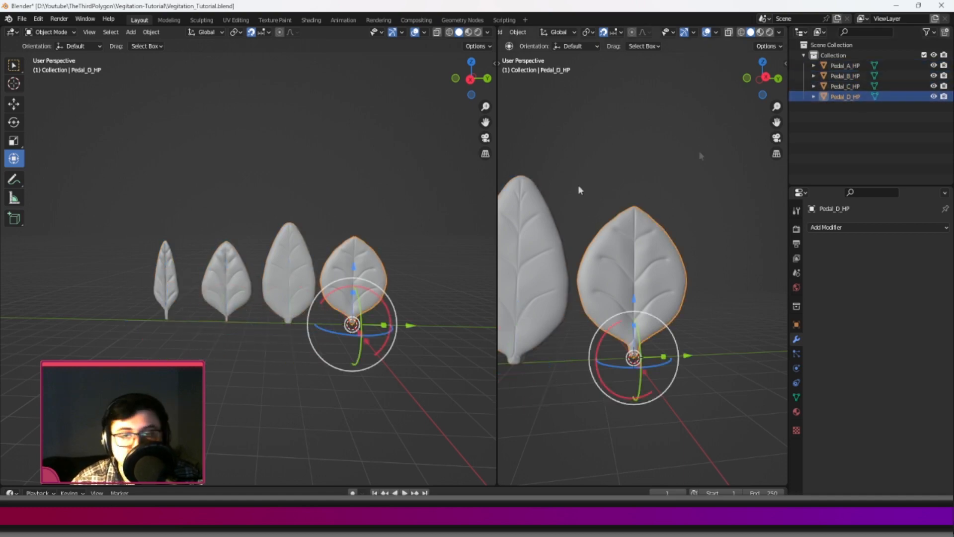
left_click(397, 219)
middle_click_drag(397, 219, 339, 219)
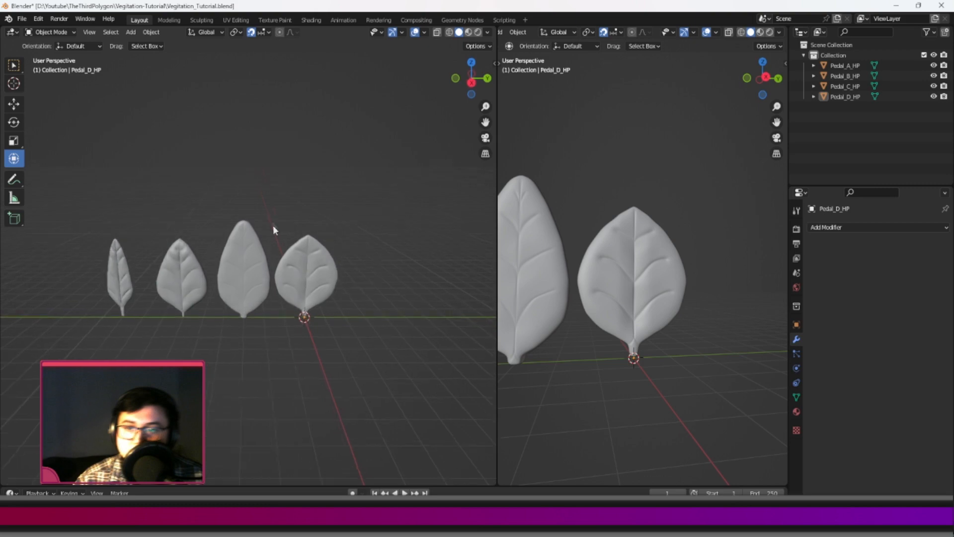
middle_click_drag(272, 222, 280, 252)
middle_click_drag(248, 208, 240, 187)
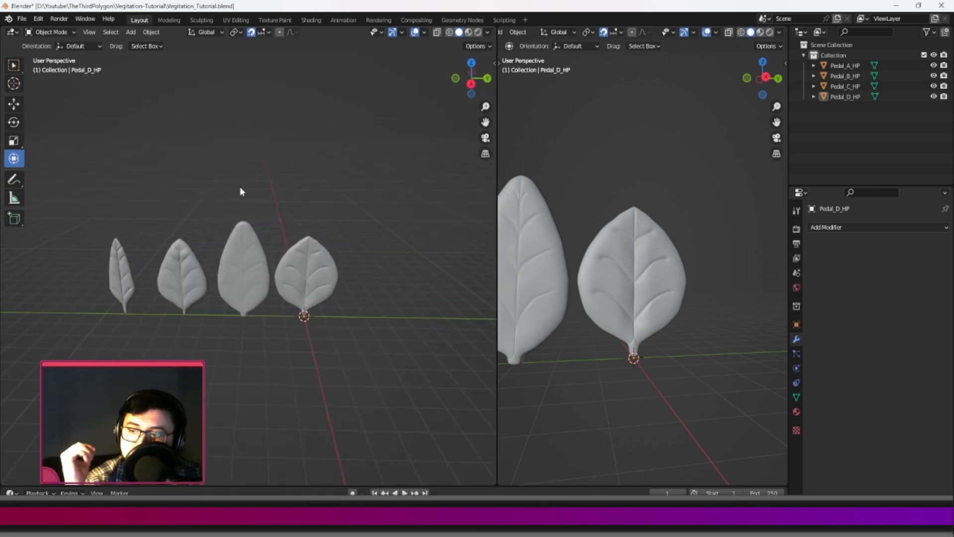
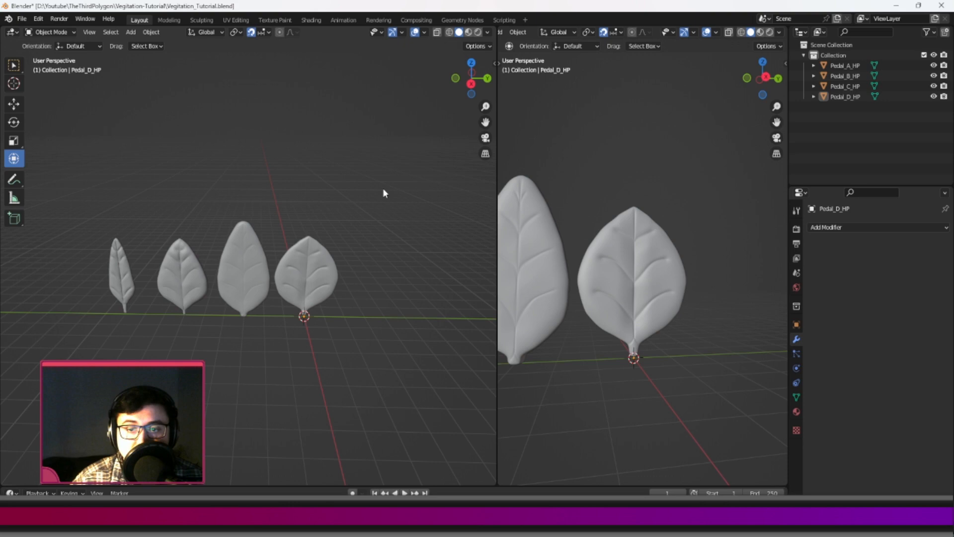
Add a plane at the origin and rotate it upright about the X axis.
middle_click_drag(281, 187, 454, 93)
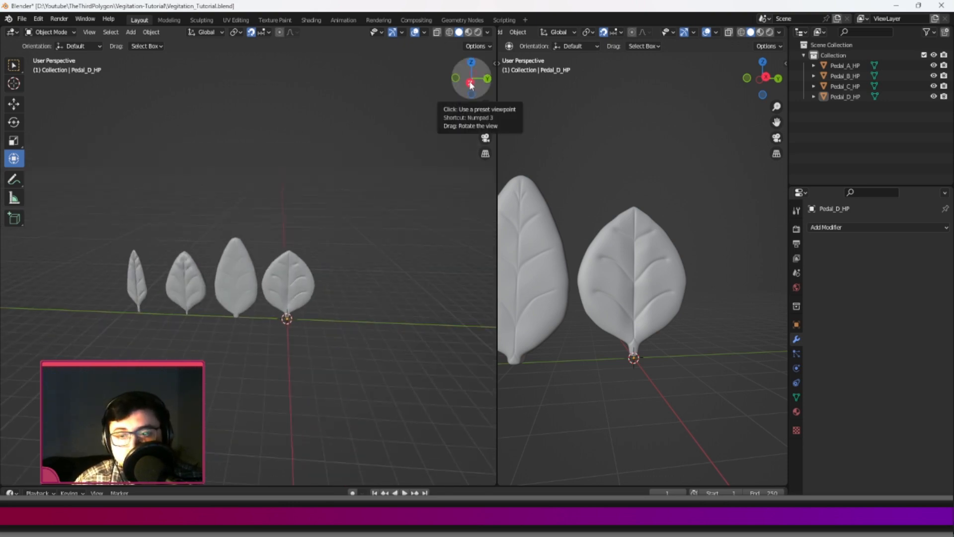
left_click(471, 81)
key("shift+a")
mouse_move(366, 178)
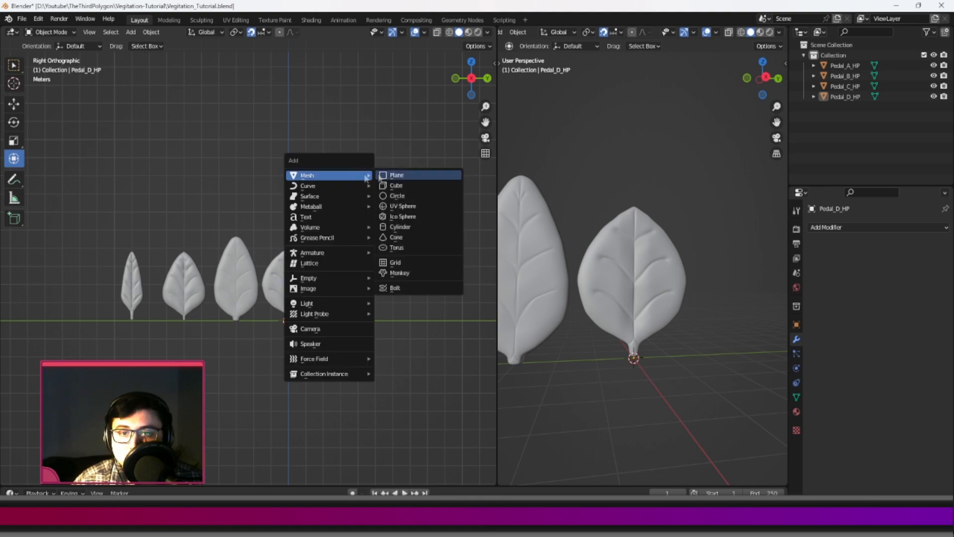
left_click(397, 175)
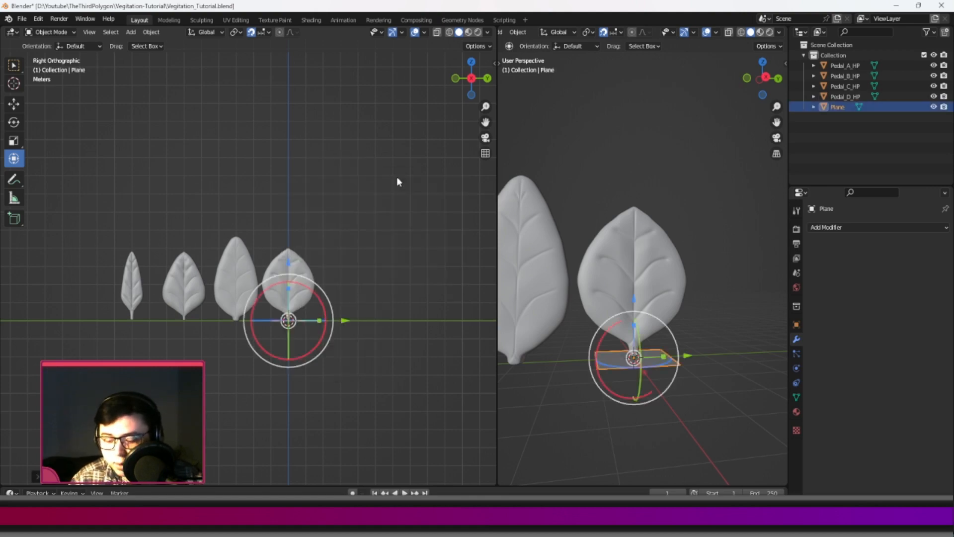
key("r")
key("x")
key("Return")
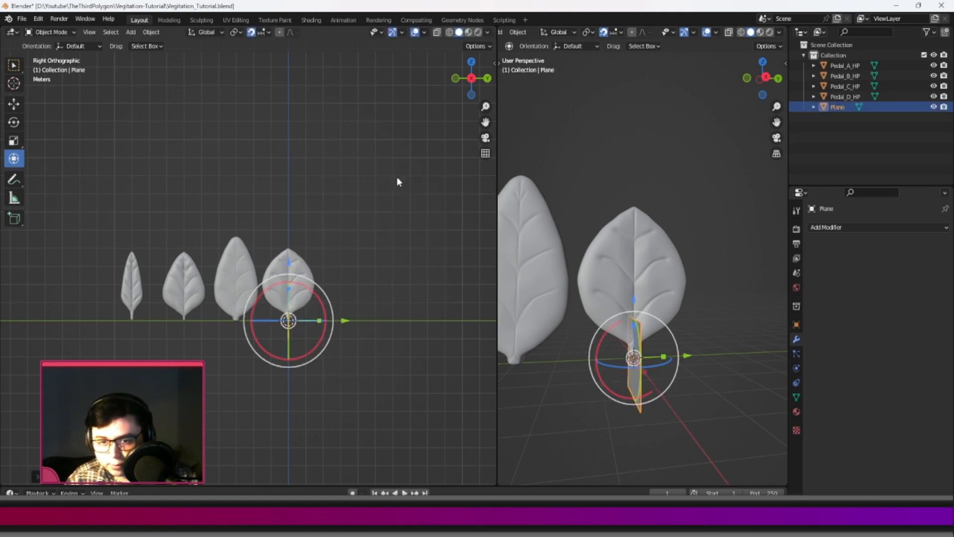
Select all four petals from Pedal_A_HP to Pedal_D_HP and rotate them 90° about the global Z axis.
middle_click_drag(356, 222, 292, 230)
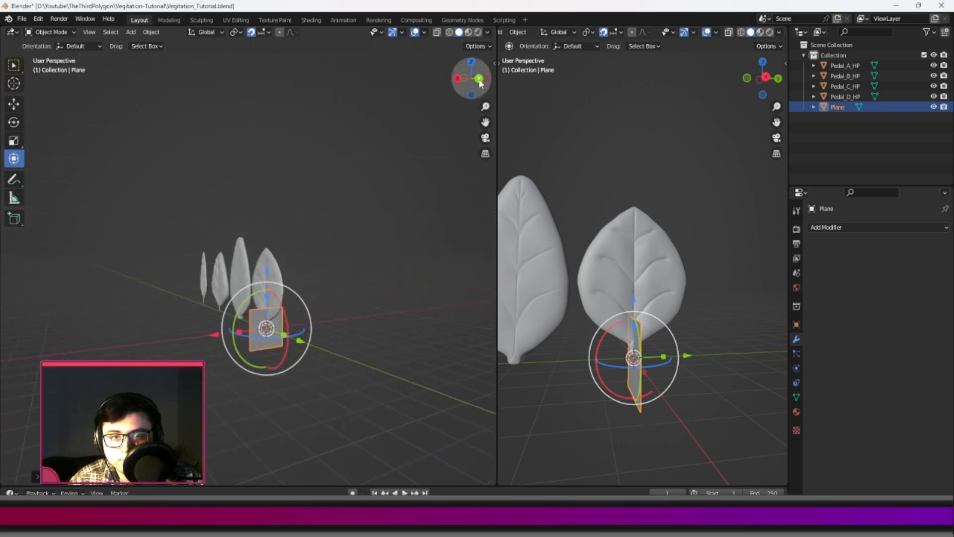
left_click(479, 79)
scroll(274, 260, "up", 2)
left_click(244, 253)
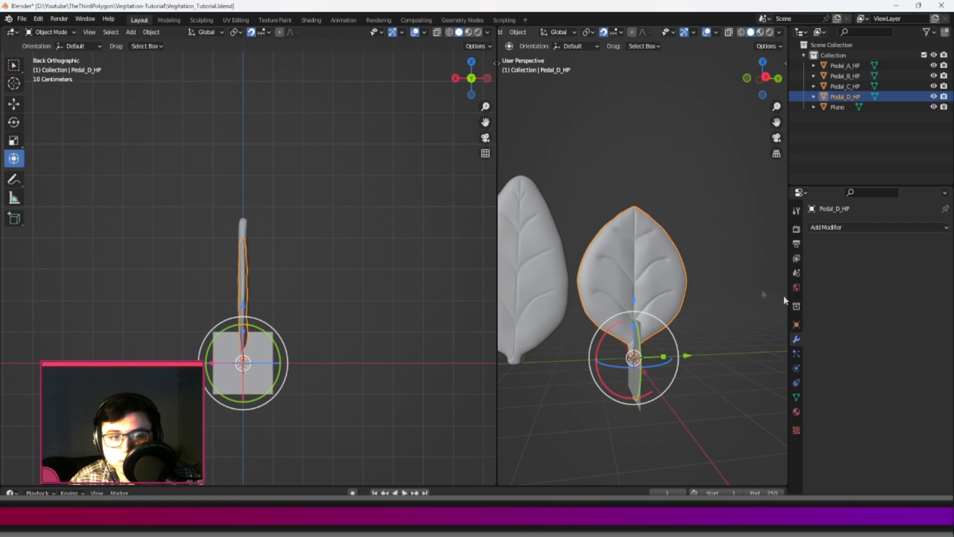
scroll(764, 294, "down", 4)
left_click(656, 277, "shift")
left_click(594, 289, "shift")
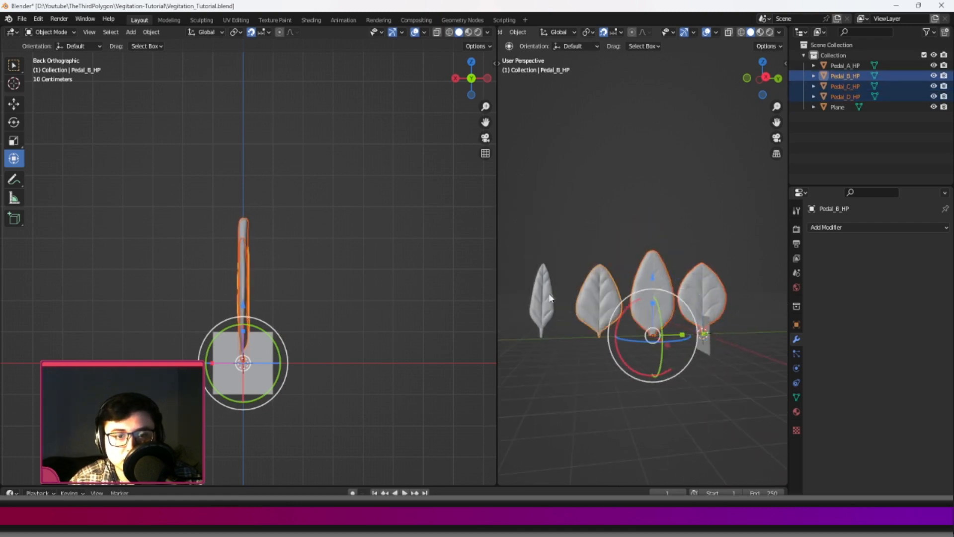
left_click(553, 297, "shift")
type("rx90")
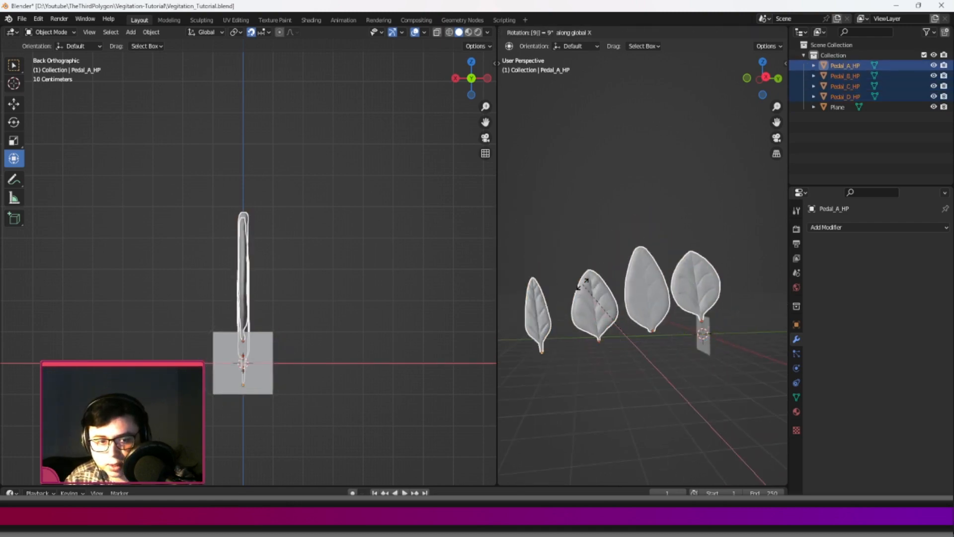
key("Return")
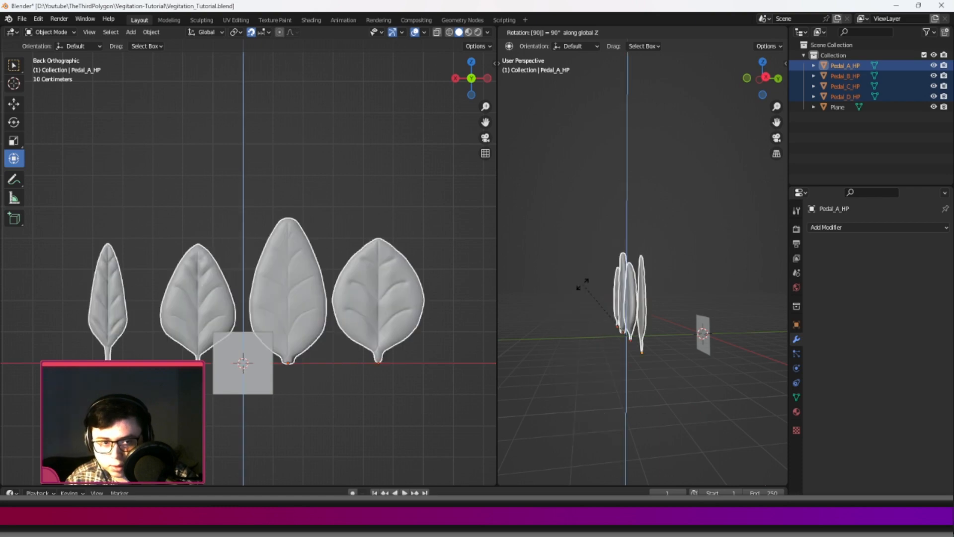
Lower the four selected petals along the Z axis and inspect their position against the plane.
left_click_drag(244, 307, 243, 359)
middle_click_drag(306, 365, 314, 288, "shift")
scroll(314, 285, "up", 4)
scroll(315, 284, "down", 5)
middle_click_drag(312, 329, 250, 317)
left_click_drag(249, 314, 143, 331)
middle_click_drag(147, 330, 219, 276)
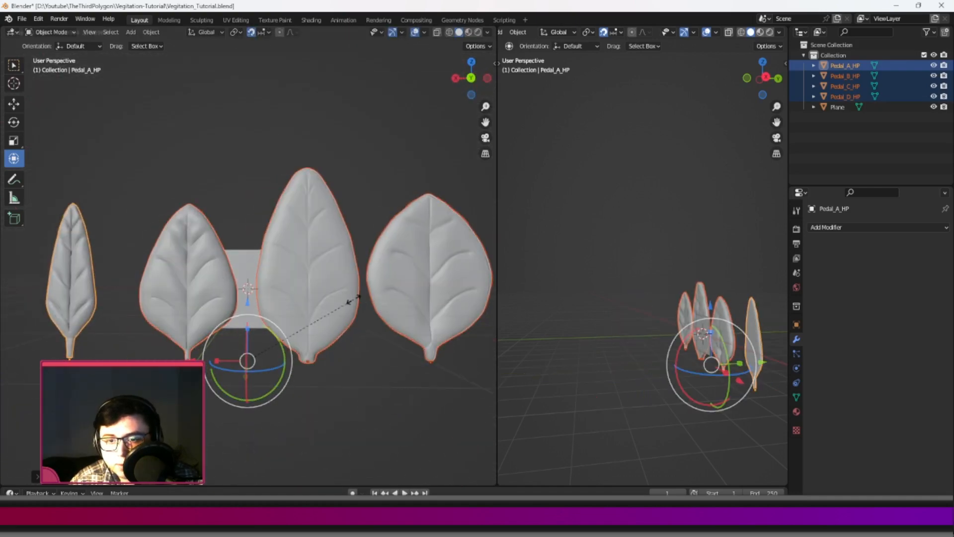
Try scaling the four petals down together and raising them along the Z axis to fit the plane.
key("s")
right_click(273, 323)
key("s")
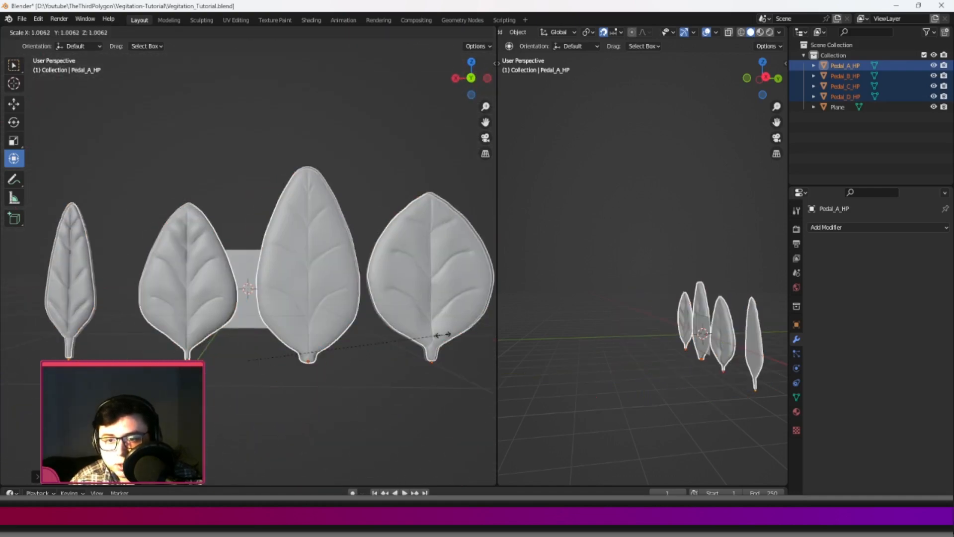
left_click(265, 331)
left_click_drag(247, 303, 246, 233)
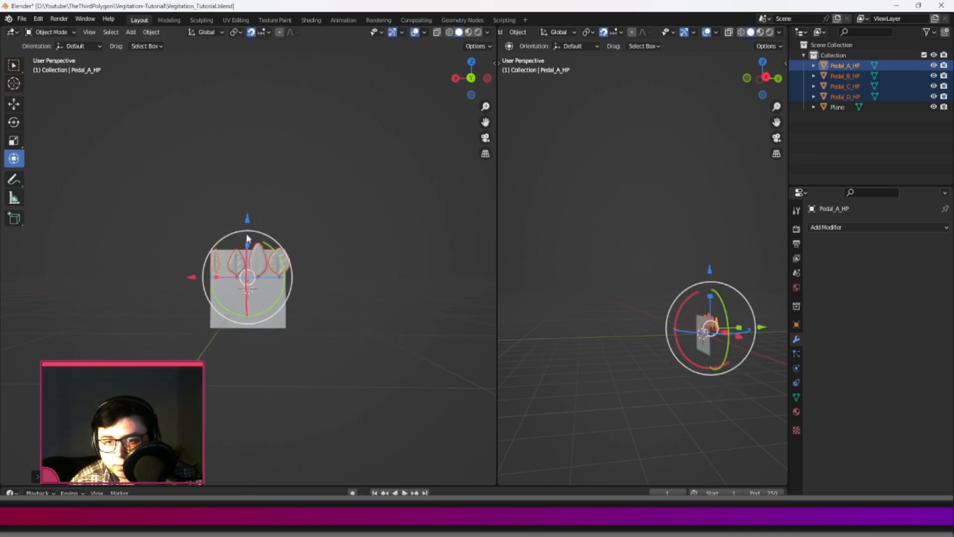
scroll(277, 279, "up", 6)
scroll(293, 319, "down", 2)
middle_click_drag(277, 279, 311, 243)
scroll(312, 243, "up", 1)
scroll(305, 246, "down", 3)
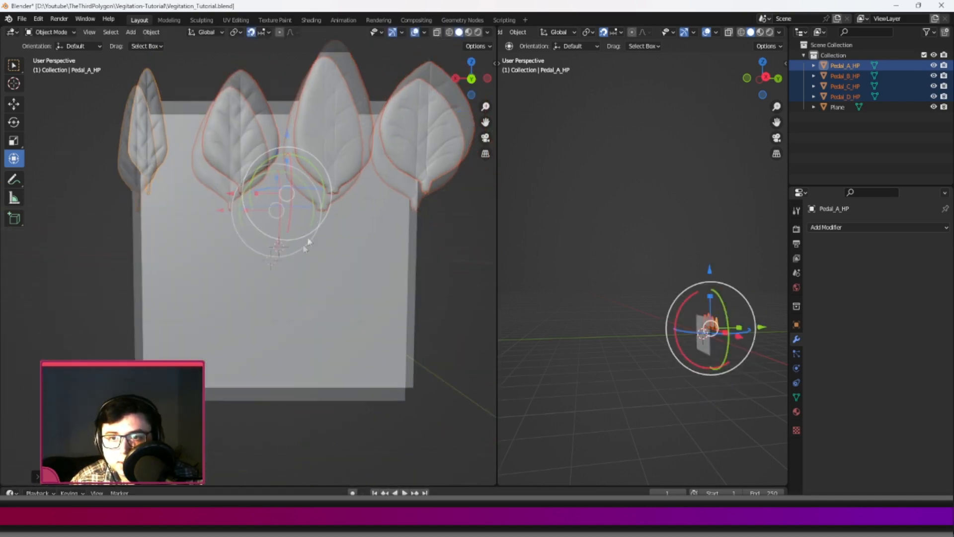
Undo the petals' raising and scaling.
left_click(298, 290)
scroll(299, 298, "down", 2)
key("ctrl+z")
key("ctrl+z")
key("ctrl+z")
Select the plane and scale it up by a factor of 10.
left_click(245, 252)
scroll(252, 262, "down", 3)
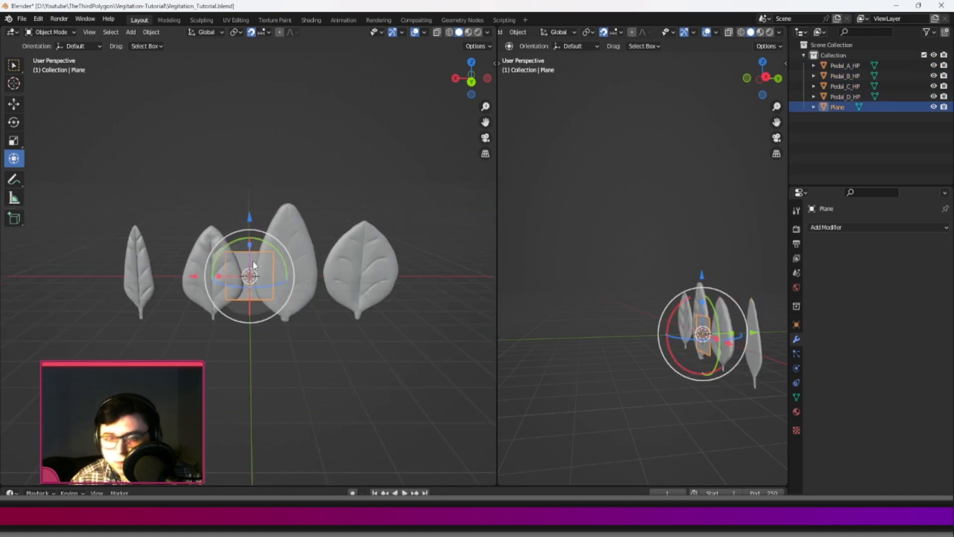
type("s10")
scroll(273, 243, "down", 3)
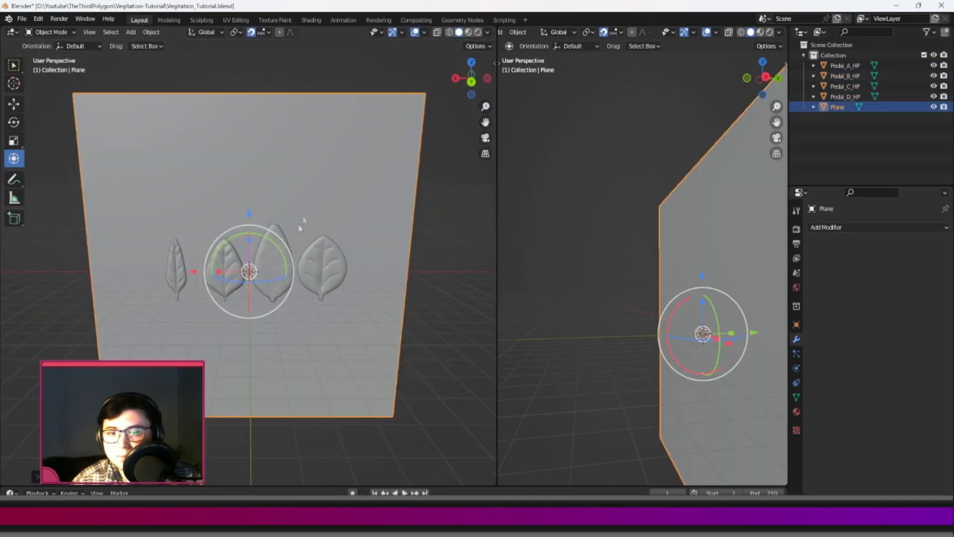
In back view, move Pedal_A_HP near the plane's upper-left corner and slide Pedal_B_HP directly below it.
left_click(472, 80)
left_click(474, 79)
scroll(234, 233, "up", 2)
left_click(171, 253)
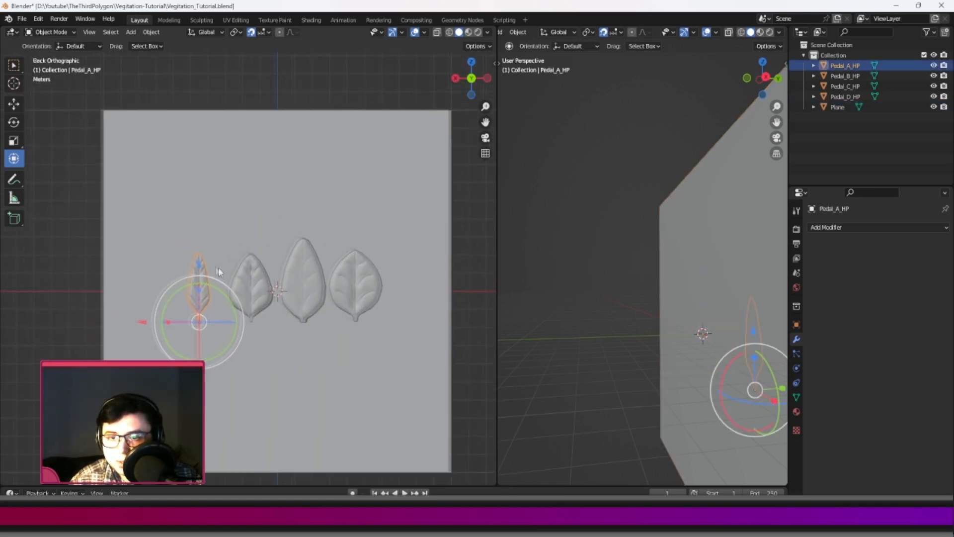
left_click_drag(207, 269, 208, 159)
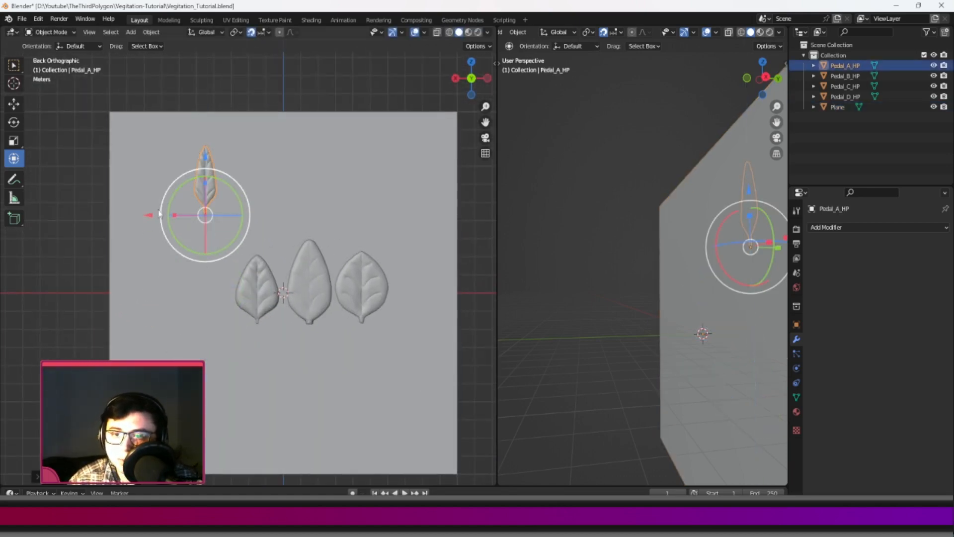
left_click_drag(149, 217, 102, 219)
left_click(246, 285)
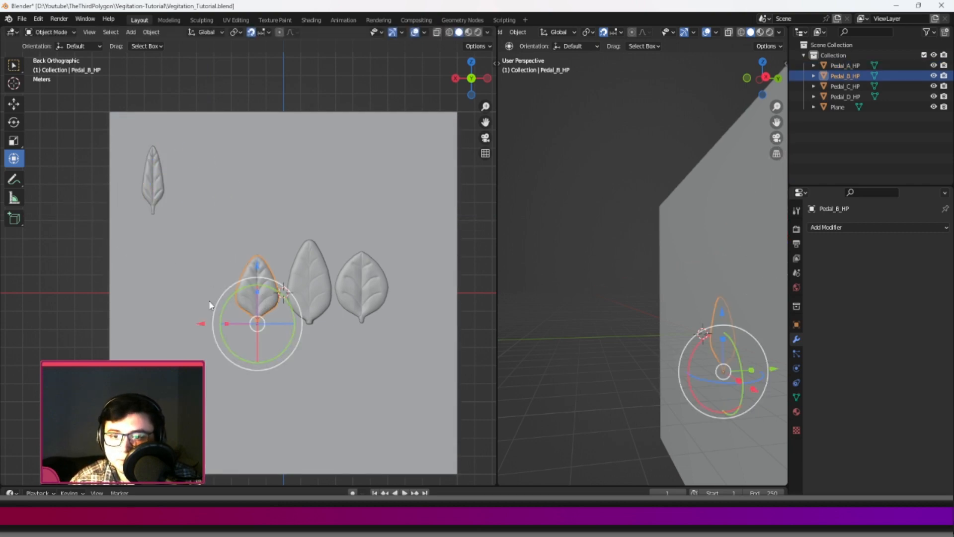
left_click_drag(206, 326, 99, 308)
Move Pedal_C_HP below Pedal_B_HP to complete a column along the plane's left side.
left_click(313, 293)
middle_click_drag(253, 330, 282, 266, "shift")
left_click_drag(282, 261, 213, 261)
left_click_drag(270, 202, 270, 293)
left_click_drag(215, 352, 130, 351)
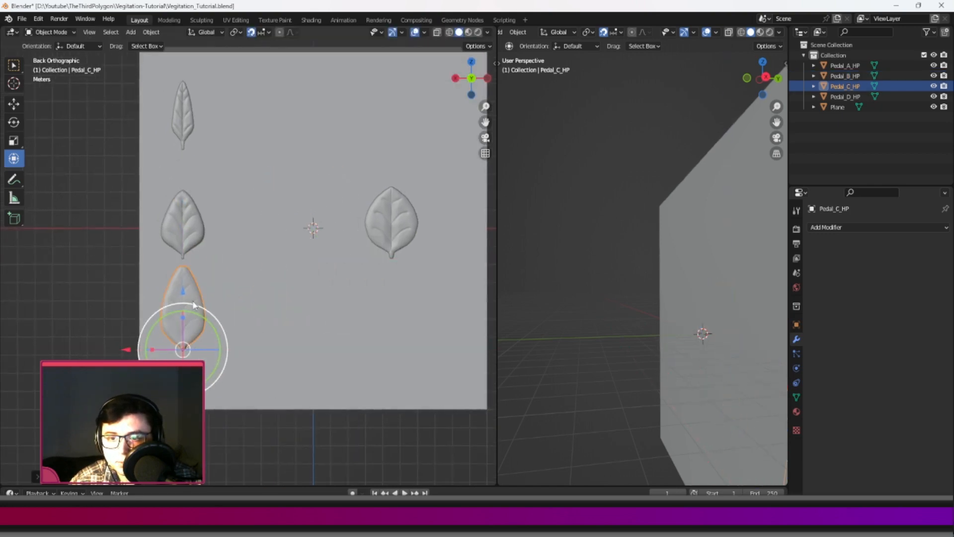
Select Pedal_D_HP and widen the back-view viewport to show the whole plane.
left_click(391, 220)
middle_click_drag(390, 220, 339, 272, "shift")
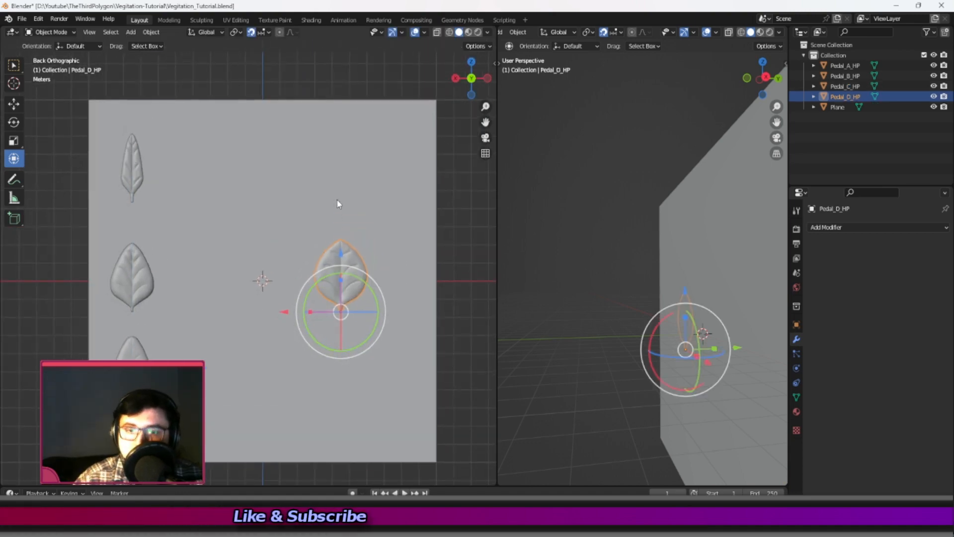
scroll(338, 204, "down", 2)
middle_click_drag(360, 228, 431, 226, "shift")
left_click_drag(501, 223, 641, 225)
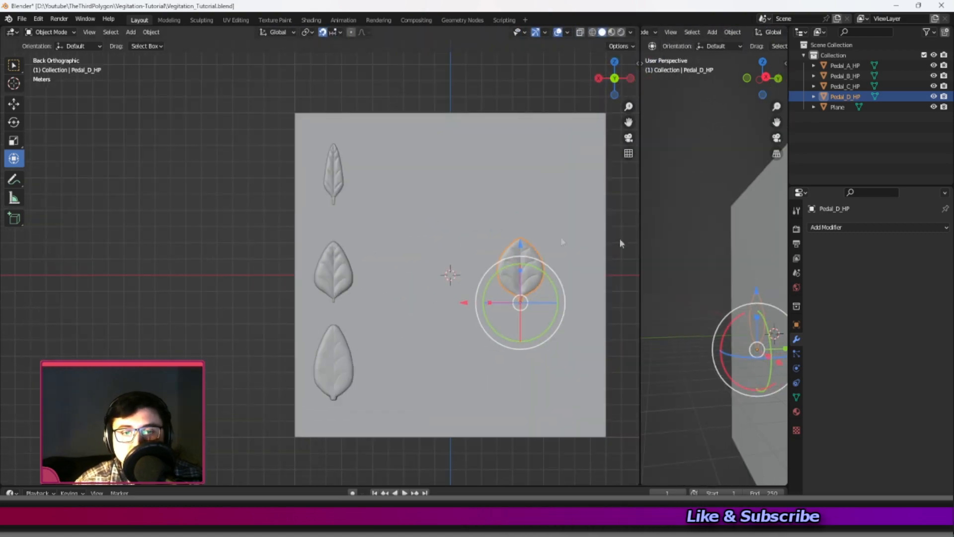
scroll(446, 226, "up", 3)
middle_click_drag(449, 208, 428, 216, "shift")
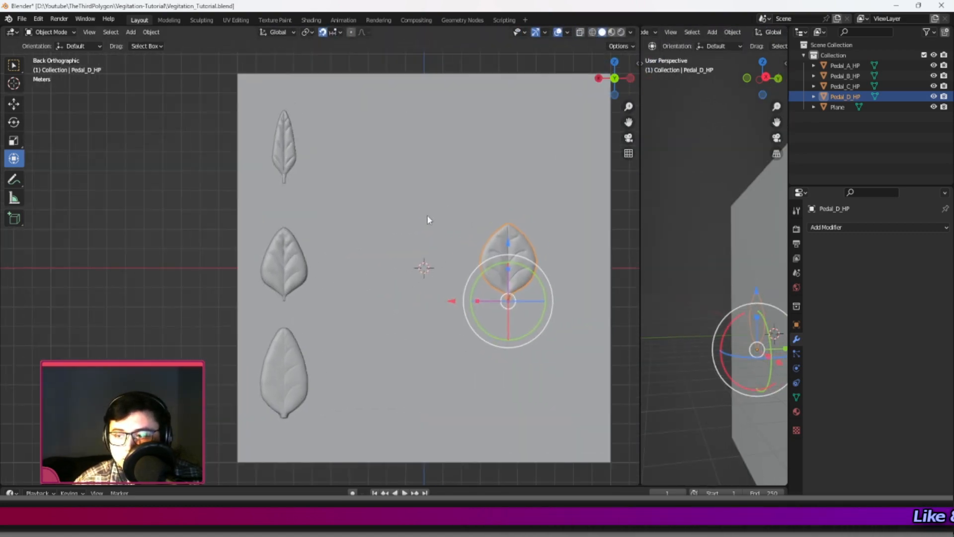
Select all four petals together on the plane.
left_click(295, 253, "shift")
left_click(287, 159, "shift")
left_click(279, 368, "shift")
scroll(354, 265, "down", 2)
middle_click_drag(355, 268, 346, 277, "shift")
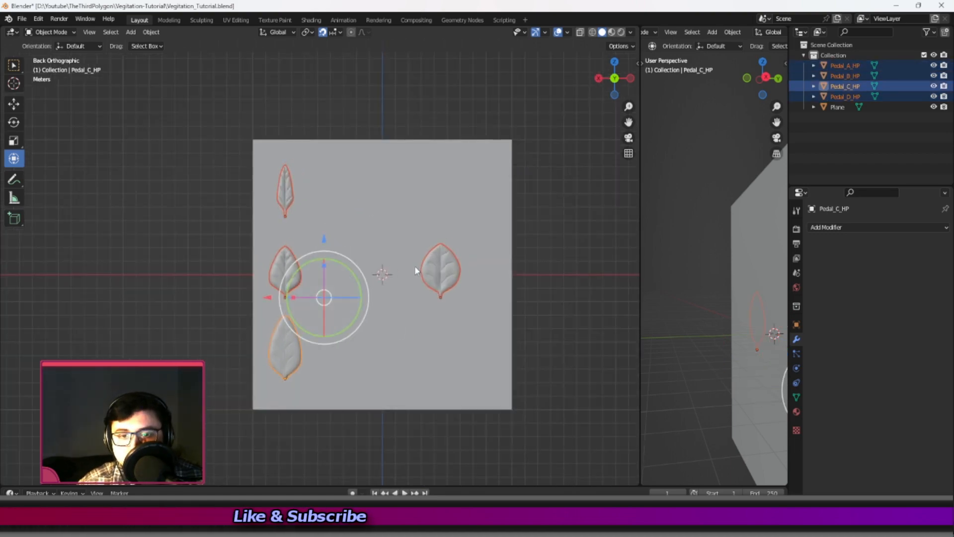
Select only Pedal_D_HP, move its base to the plane's centre, and scale it up to roughly twice its size.
left_click(440, 264)
left_click_drag(383, 297, 328, 270)
key("r")
right_click(439, 277)
left_click(504, 269)
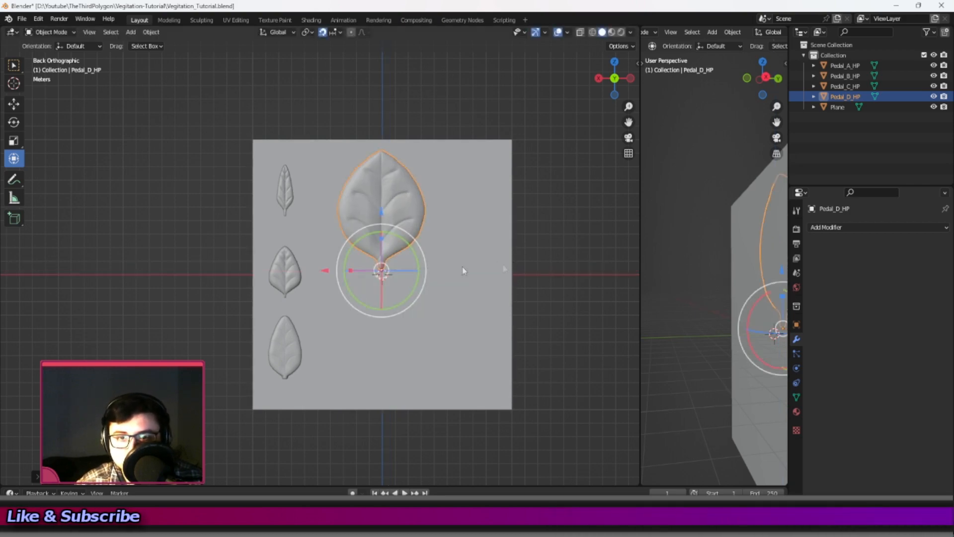
Scale up Pedal_B_HP, Pedal_A_HP and Pedal_C_HP one after another within the left column.
left_click(287, 273)
key("s")
left_click(422, 293)
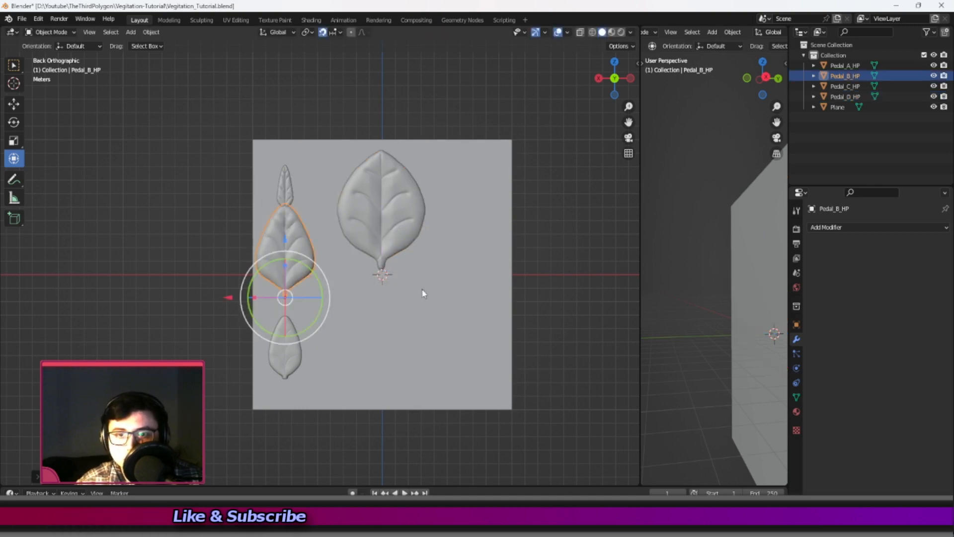
left_click(286, 184)
key("s")
left_click(454, 207)
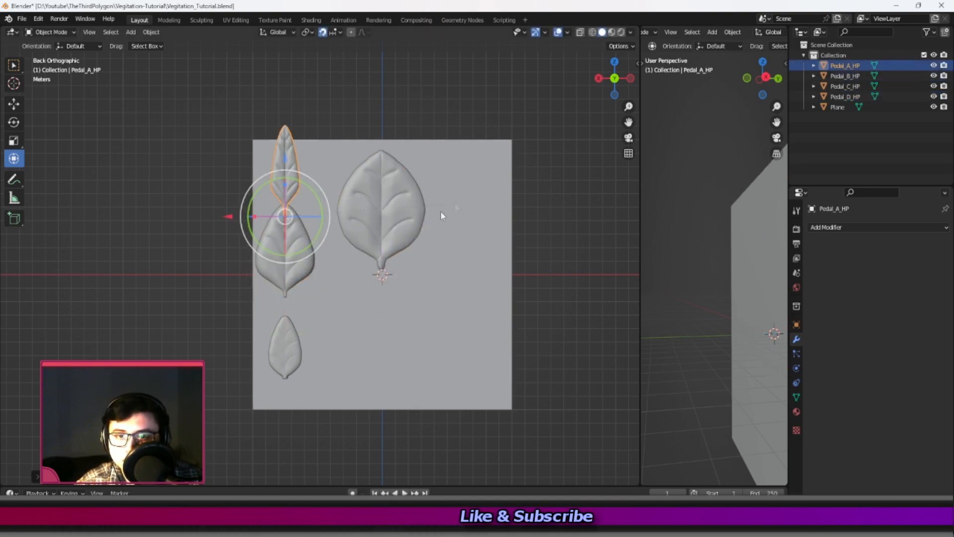
left_click(280, 353)
key("s")
left_click(438, 291)
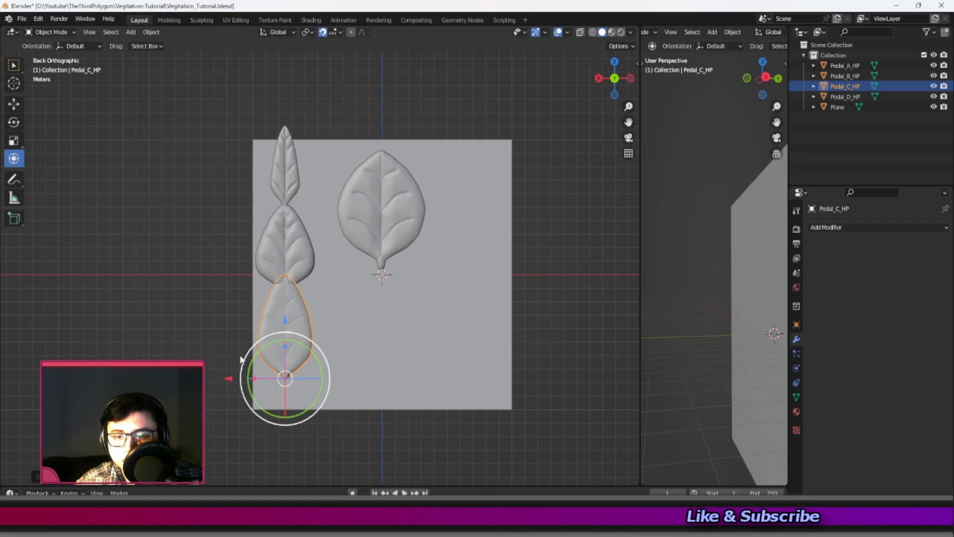
Move Pedal_C_HP to the plane's lower-right corner and Pedal_D_HP to its upper-right corner.
key("g")
left_click(411, 379)
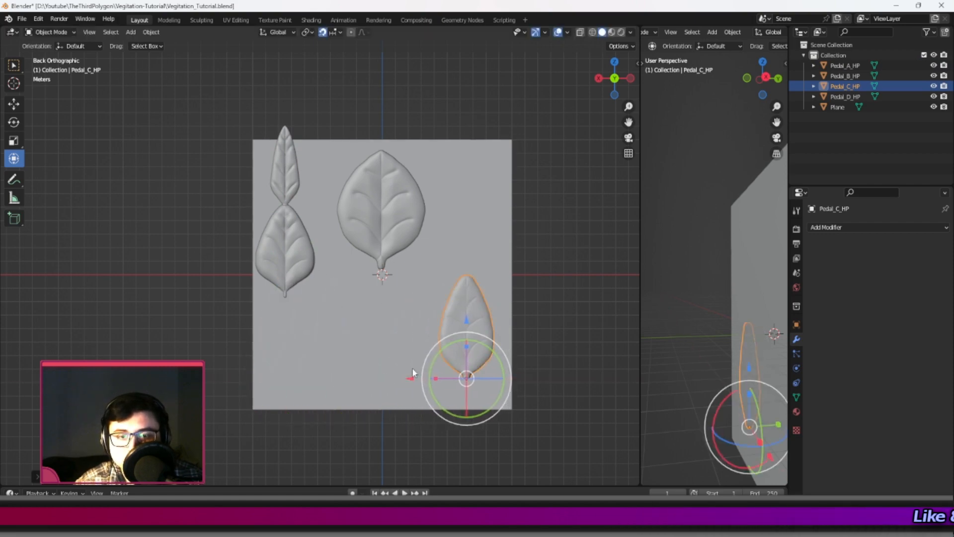
left_click_drag(472, 326, 465, 339)
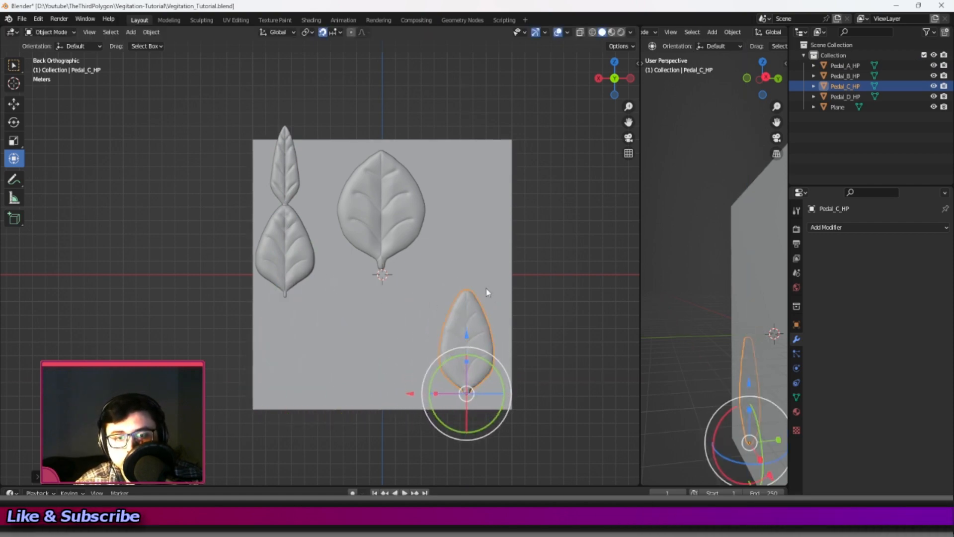
left_click(362, 230)
left_click_drag(325, 270, 405, 267)
left_click_drag(457, 213, 452, 203)
Move Pedal_A_HP to the plane's lower middle, beside Pedal_C_HP.
left_click(280, 199)
left_click_drag(230, 217, 378, 222)
left_click_drag(379, 158, 381, 338)
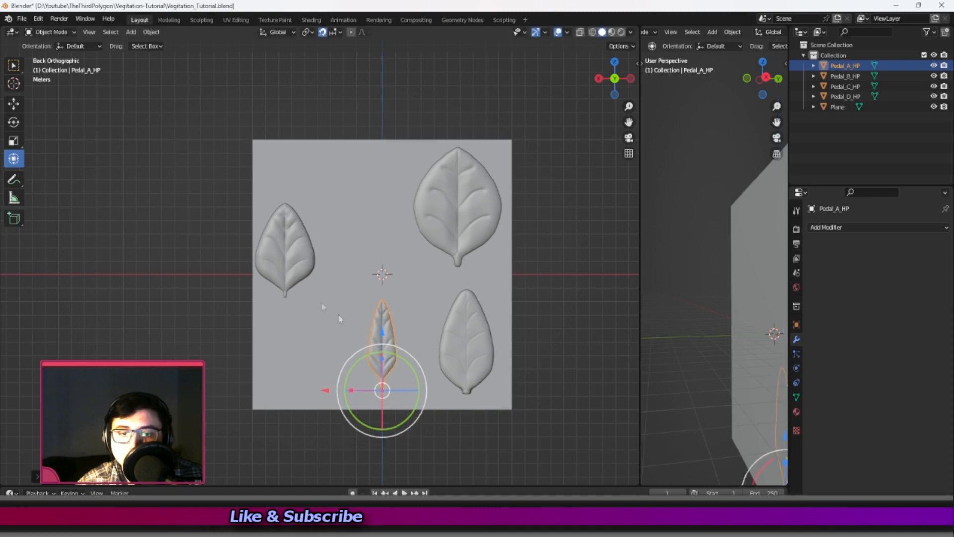
Move Pedal_B_HP to the plane's upper middle, just beside Pedal_D_HP.
left_click(287, 269)
left_click_drag(229, 297, 325, 299)
left_click_drag(380, 238, 382, 184)
left_click_drag(325, 250, 315, 251)
scroll(384, 338, "up", 2)
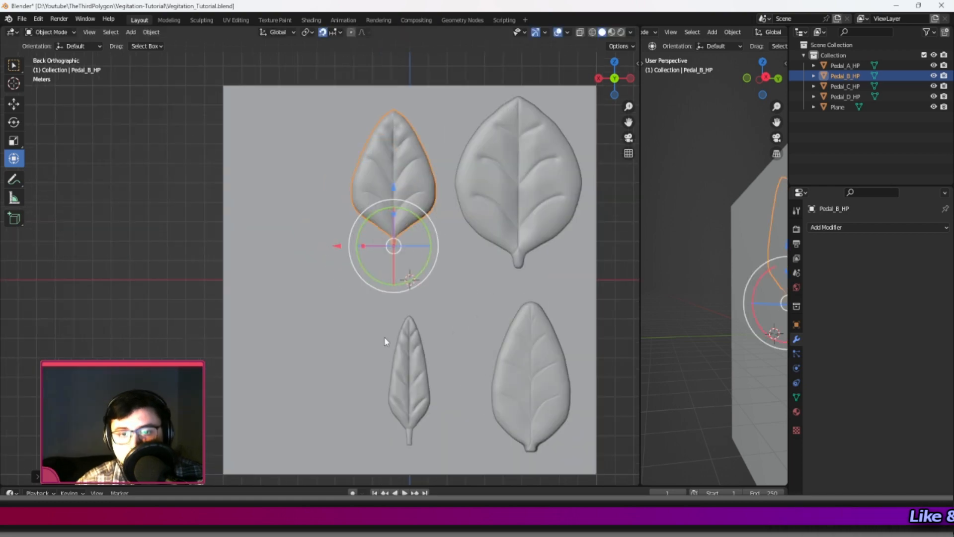
Duplicate Pedal_A_HP and move the copy along the X axis to the plane's lower-left corner.
scroll(384, 339, "down", 3, "shift")
left_click(416, 323)
key("shift+d")
right_click(359, 306)
left_click_drag(354, 384, 205, 366)
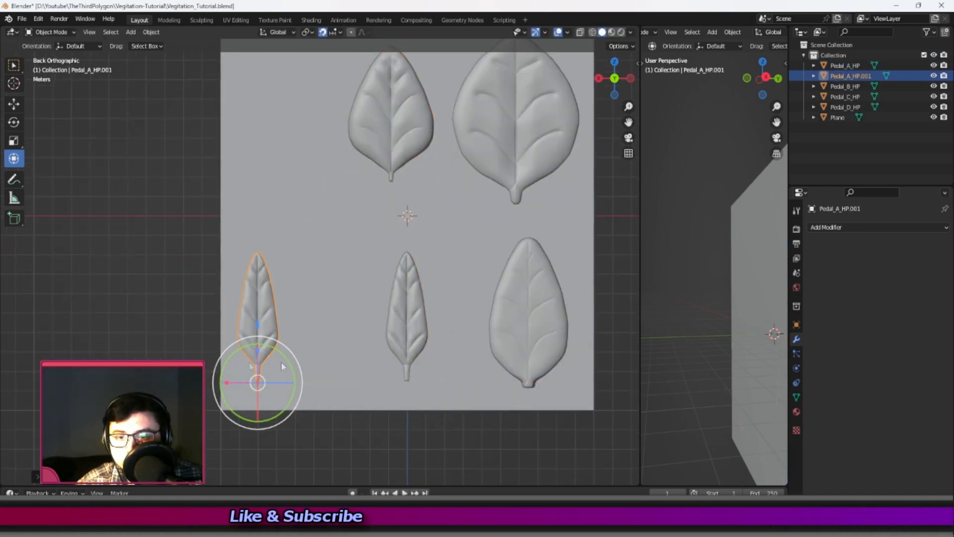
Rotate the Pedal_A_HP copy to lean outward to the left and shift it inward so it fits on the plane.
middle_click_drag(294, 339, 316, 258, "shift")
scroll(316, 258, "up", 1)
scroll(316, 260, "down", 1)
left_click_drag(293, 258, 277, 262)
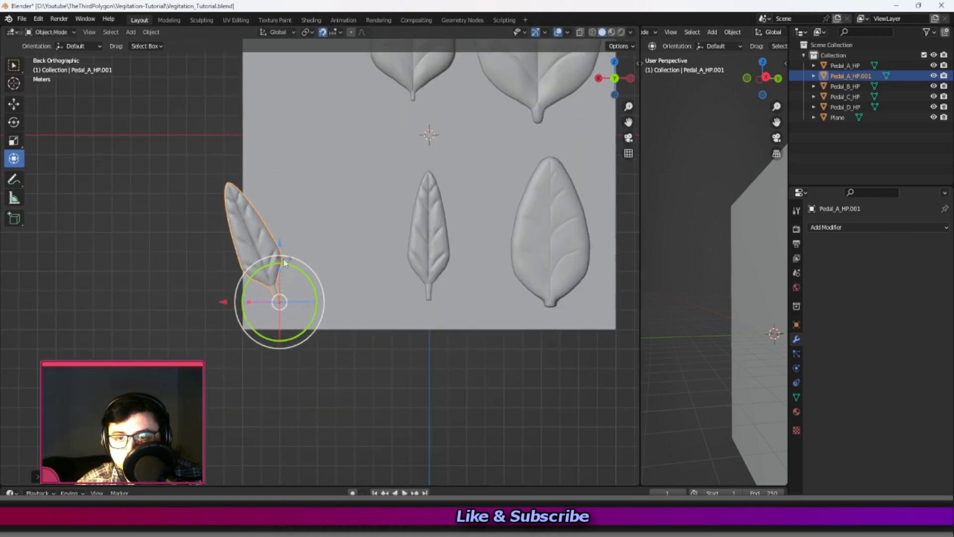
left_click_drag(222, 300, 255, 303)
Duplicate the leaning petal and rotate the new copy about the shared base so it leans to the right.
key("shift+d")
right_click(349, 261)
left_click_drag(334, 265, 361, 301)
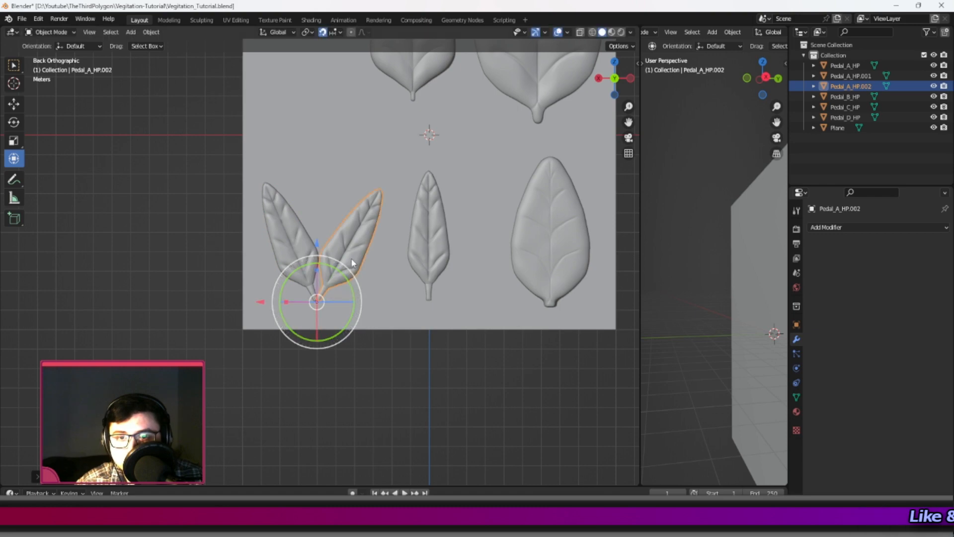
middle_click_drag(353, 263, 349, 282, "shift")
Duplicate the right-leaning petal in place and rotate the new copy upright between the two leaning petals.
key("shift+d")
right_click(333, 269)
left_click_drag(342, 294, 314, 283)
middle_click_drag(267, 322, 273, 322)
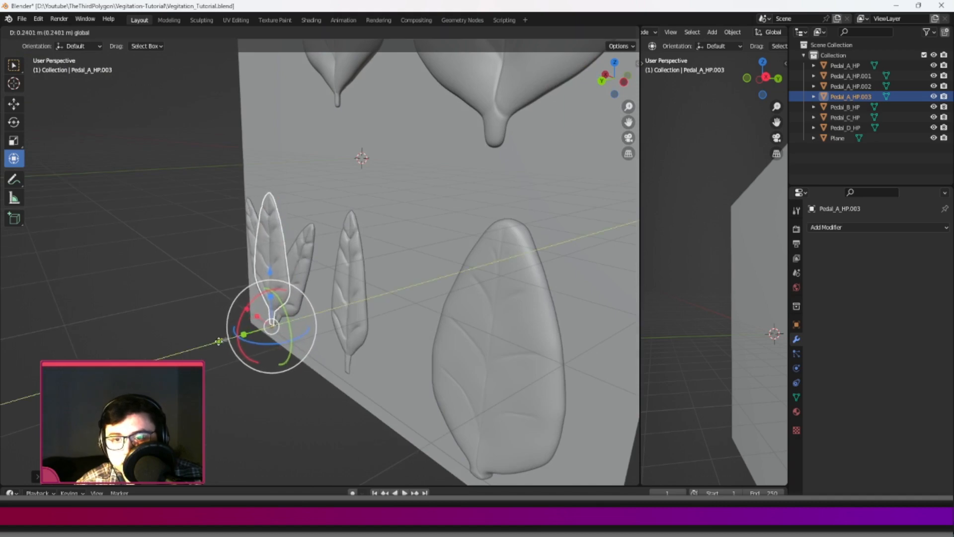
Pull the upright petal copy forward off the plane along the Y axis and tilt its tip outward about its base.
middle_click_drag(222, 340, 213, 331)
left_click_drag(243, 294, 234, 316)
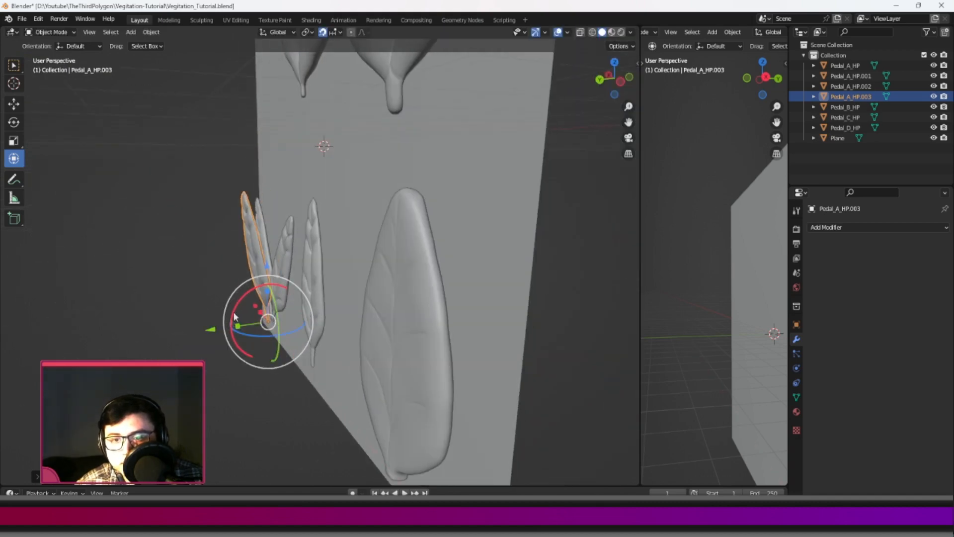
middle_click_drag(230, 330, 358, 309)
left_click_drag(357, 309, 388, 294)
left_click(586, 224)
middle_click_drag(586, 224, 413, 214)
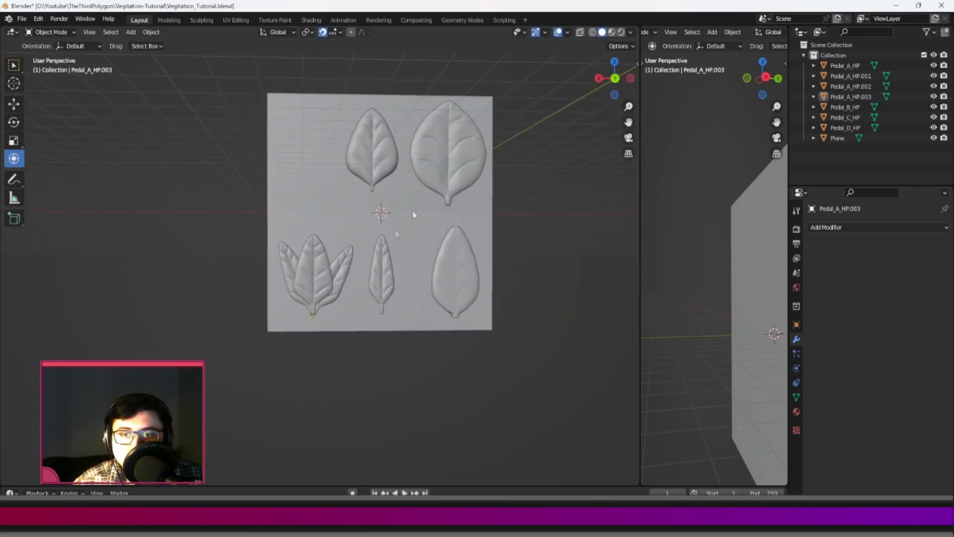
Rotate the left-leaning petal, Pedal_A_HP.001, slightly about its base and check the three-petal cluster.
scroll(413, 213, "up", 4)
left_click(250, 273)
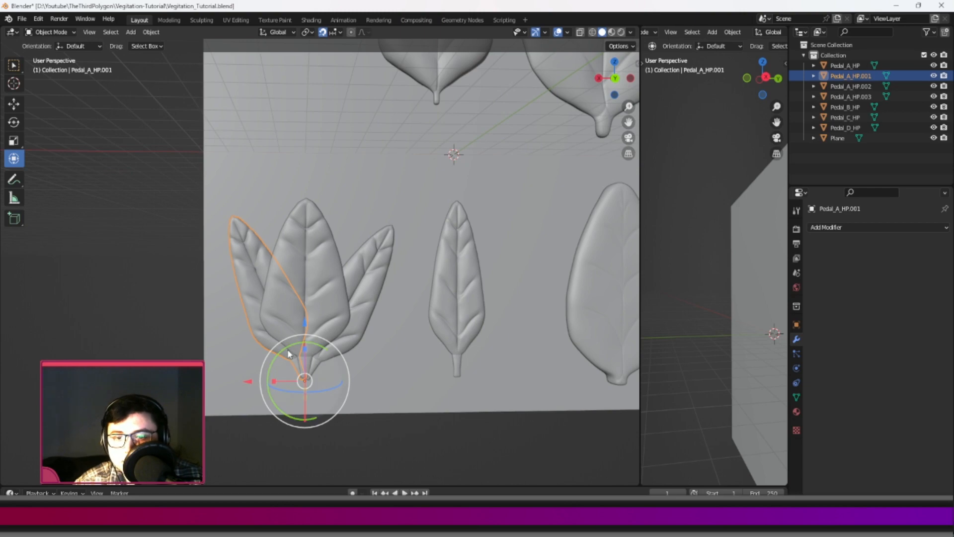
left_click_drag(287, 343, 283, 344)
left_click(139, 253)
scroll(276, 249, "down", 4)
middle_click_drag(276, 248, 303, 278)
scroll(295, 244, "down", 1)
scroll(347, 325, "up", 6)
Delete the three Pedal_A_HP copies that form the cluster in the plane's lower-left corner.
left_click(326, 339)
scroll(323, 340, "down", 2)
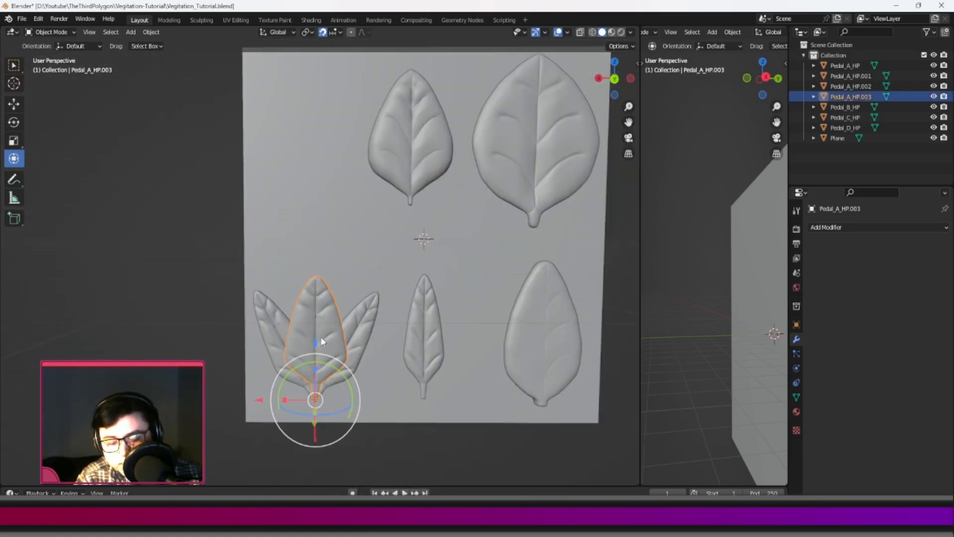
key("Delete")
left_click(351, 342)
key("Delete")
left_click(284, 343)
key("Delete")
scroll(343, 316, "down", 2)
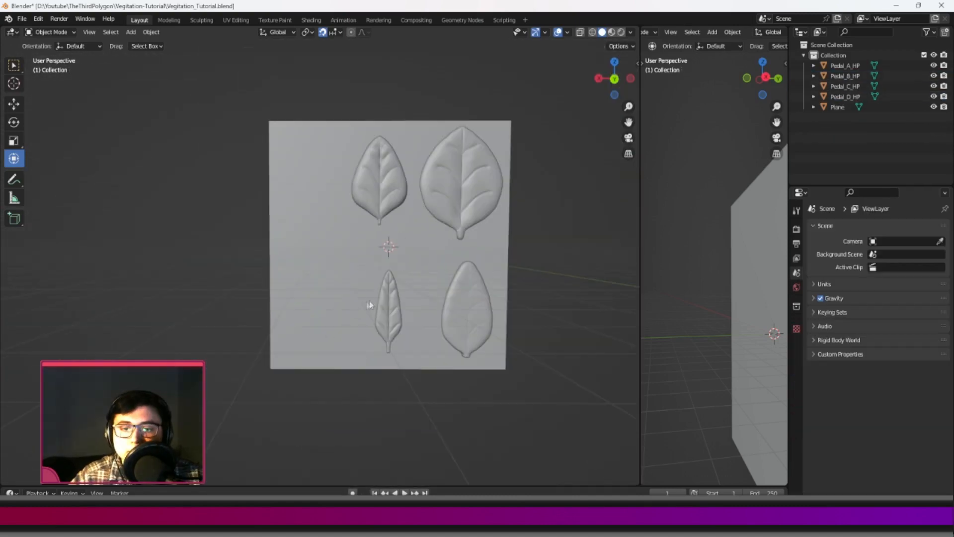
Move Pedal_A_HP along the X axis to the plane's lower left and scale it up to fill the free space.
left_click(388, 310)
middle_click_drag(343, 346, 294, 313, "shift")
left_click_drag(284, 322, 226, 323)
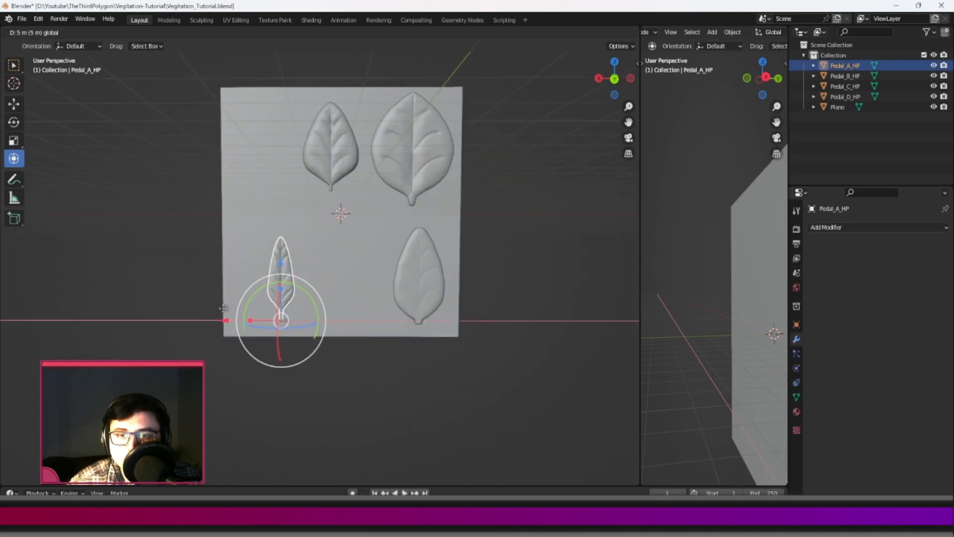
key("s")
left_click(427, 253)
left_click_drag(229, 321, 217, 321)
middle_click_drag(387, 297, 349, 335, "shift")
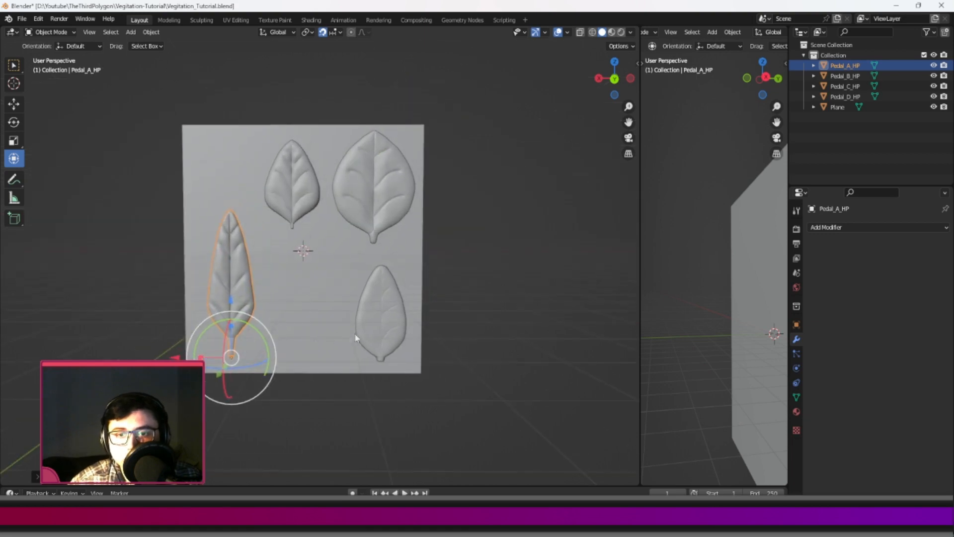
Scale up Pedal_C_HP and move it along the X axis closer to Pedal_A_HP.
left_click(365, 331)
key("s")
left_click(487, 324)
left_click_drag(326, 366, 271, 366)
Enlarge Pedal_B_HP and shift it left and down so it fits the plane's upper area above Pedal_A_HP and Pedal_C_HP.
left_click(271, 216)
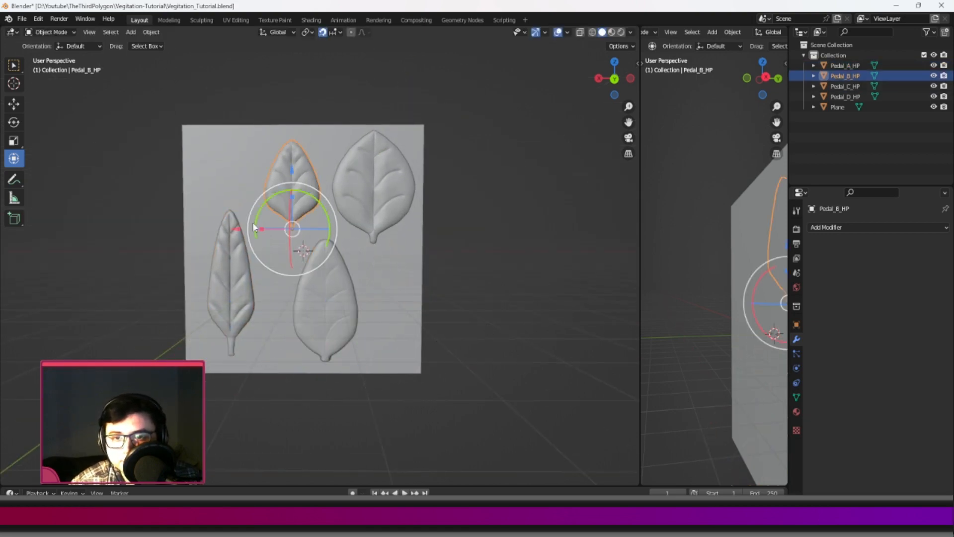
left_click_drag(234, 230, 221, 230)
key("s")
left_click(379, 243)
left_click_drag(281, 172, 281, 197)
key("s")
left_click(381, 235)
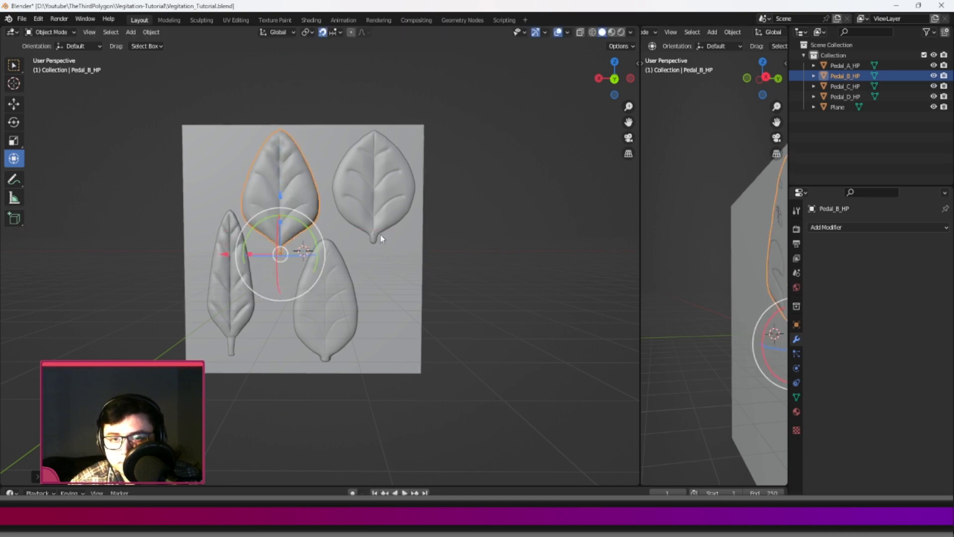
Examine the petal layout on the plane from several angles, checking the spacing and the gaps between the four petals.
left_click(367, 192)
middle_click_drag(379, 205, 385, 236, "shift")
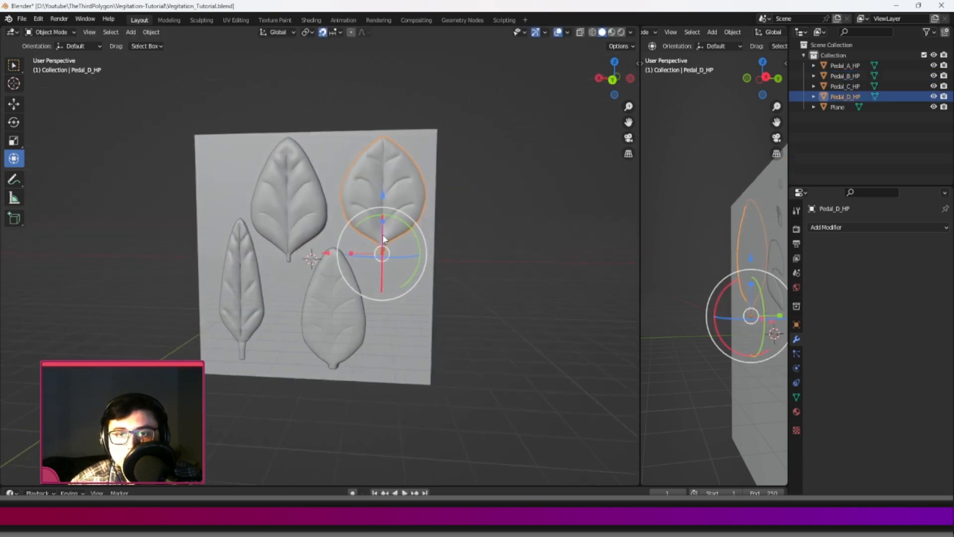
left_click(507, 233)
middle_click_drag(507, 232, 349, 254)
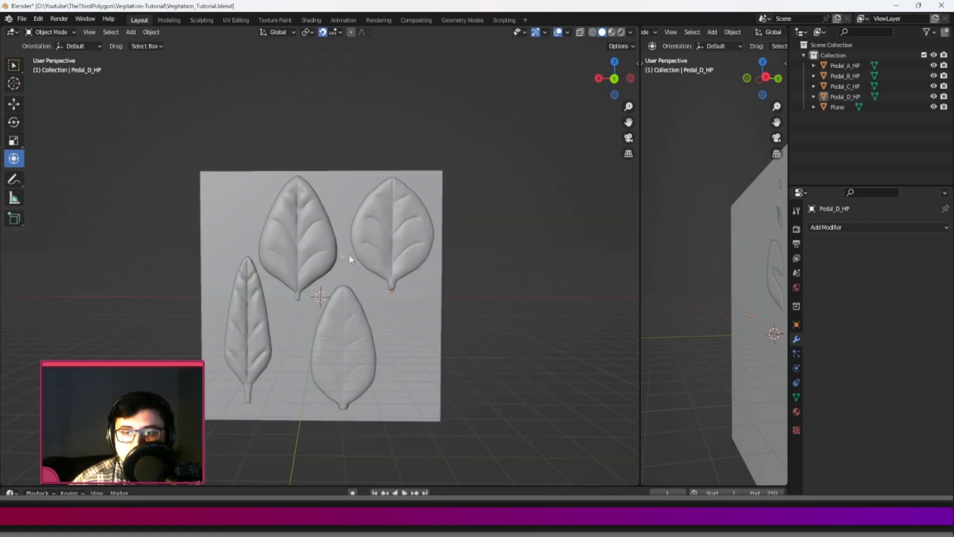
scroll(248, 240, "up", 4)
middle_click_drag(248, 240, 319, 224, "shift")
scroll(319, 223, "down", 1)
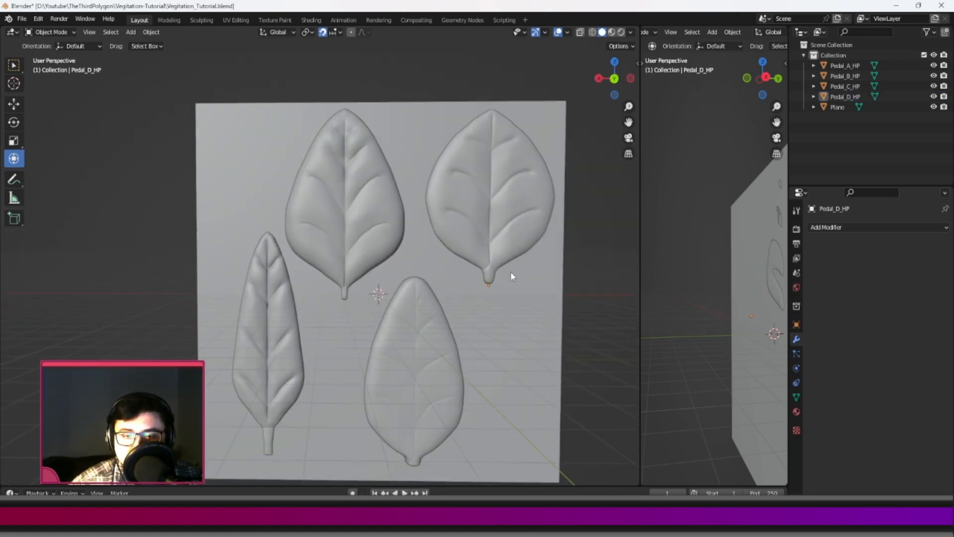
middle_click_drag(511, 273, 414, 182, "shift")
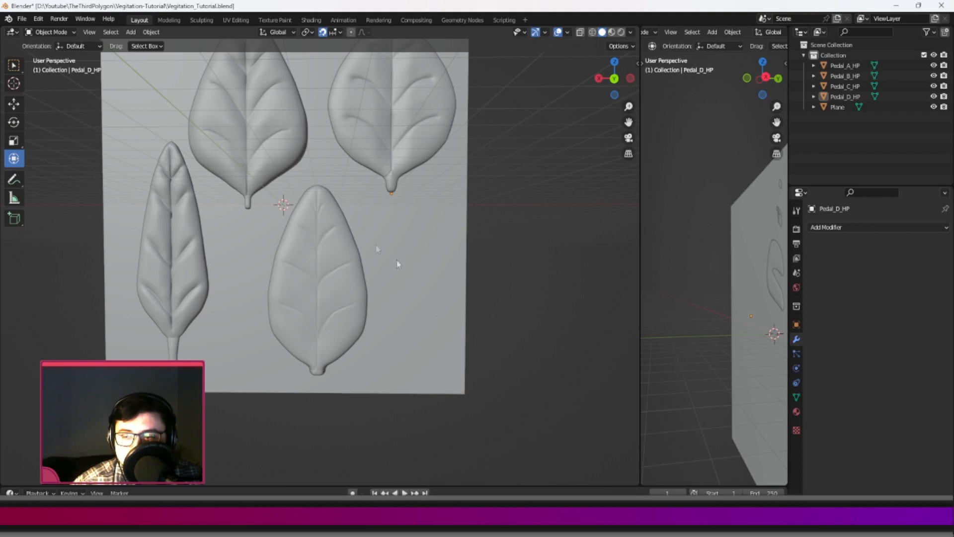
middle_click_drag(397, 264, 428, 280, "shift")
scroll(357, 291, "down", 2)
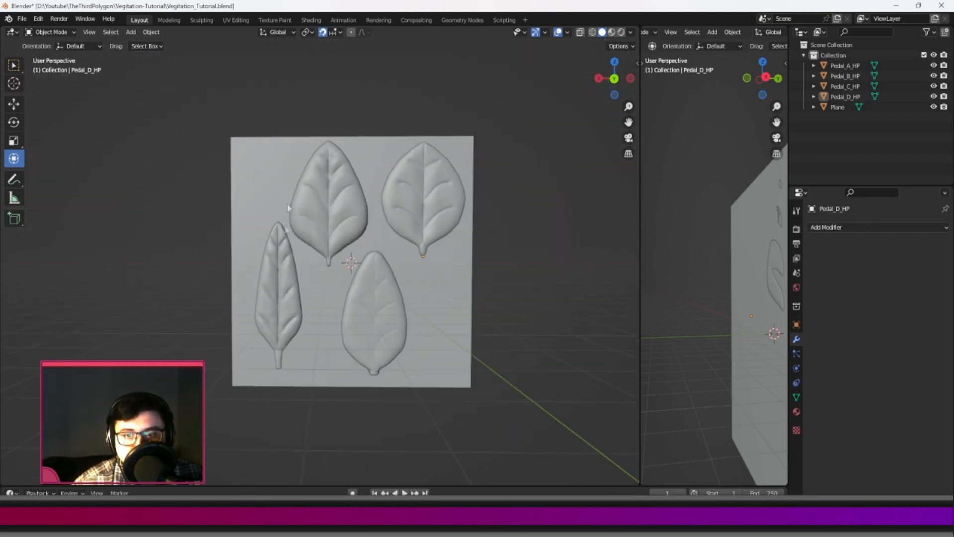
scroll(322, 232, "up", 10)
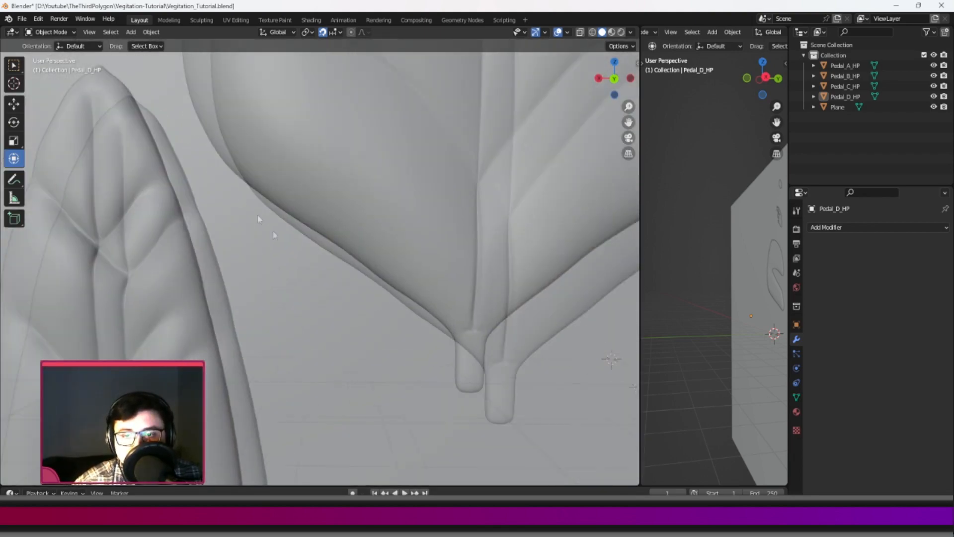
scroll(420, 169, "down", 8)
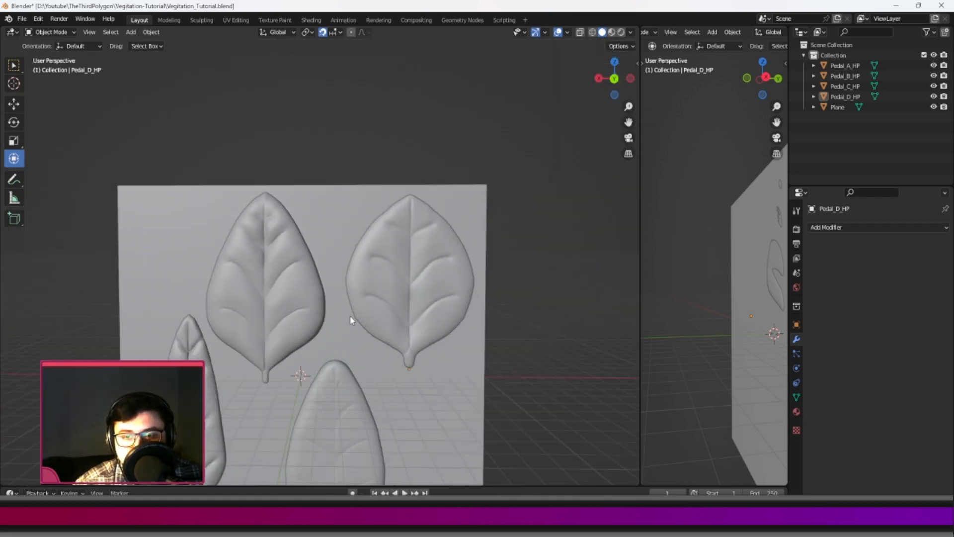
scroll(432, 158, "down", 3)
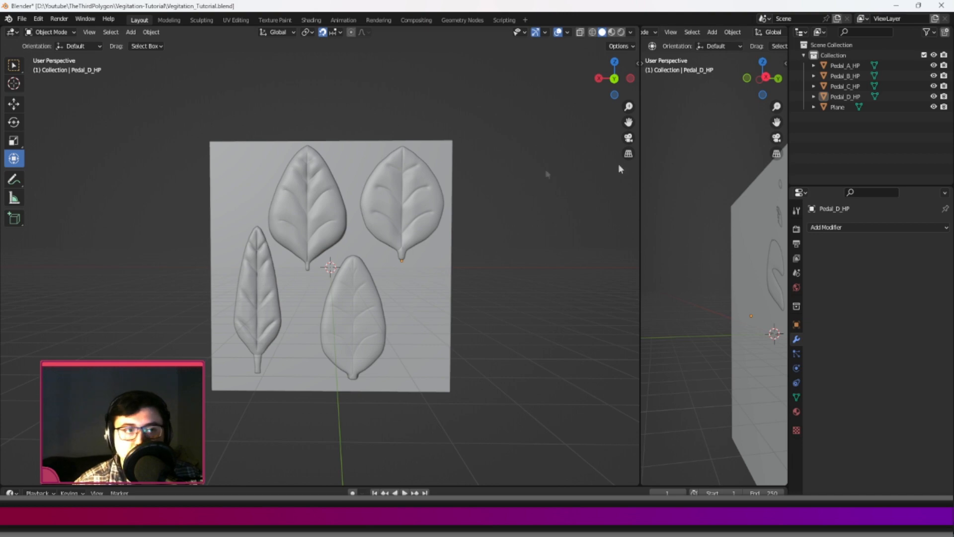
Rename the Plane object as LP and go through the four HP petals one by one to check them.
double_click(841, 106)
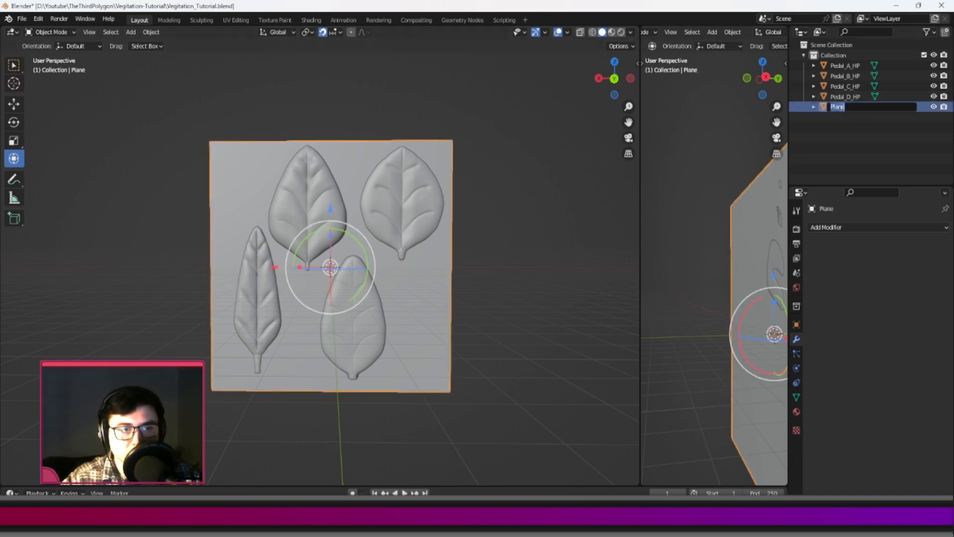
type("LP")
key("Return")
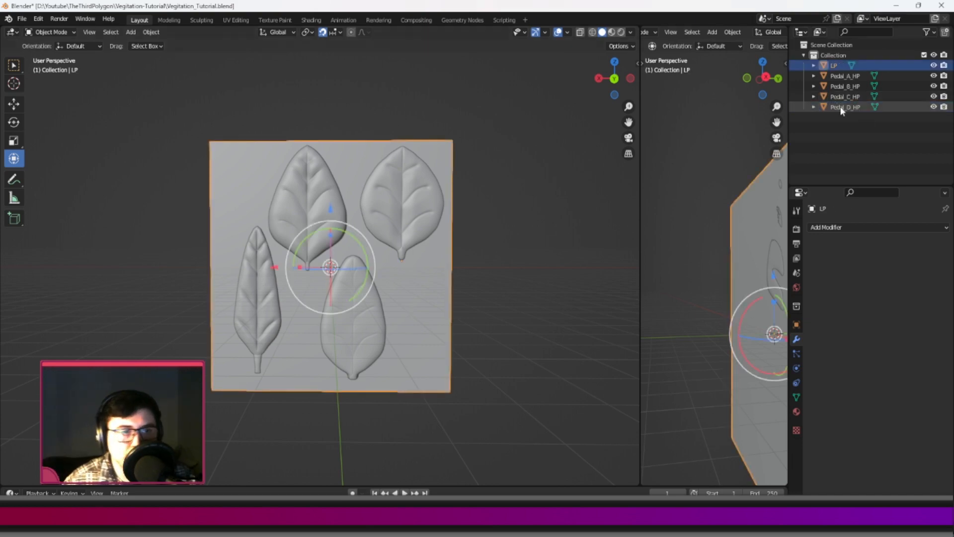
left_click(844, 76)
left_click(846, 86)
left_click(847, 97)
left_click(849, 107)
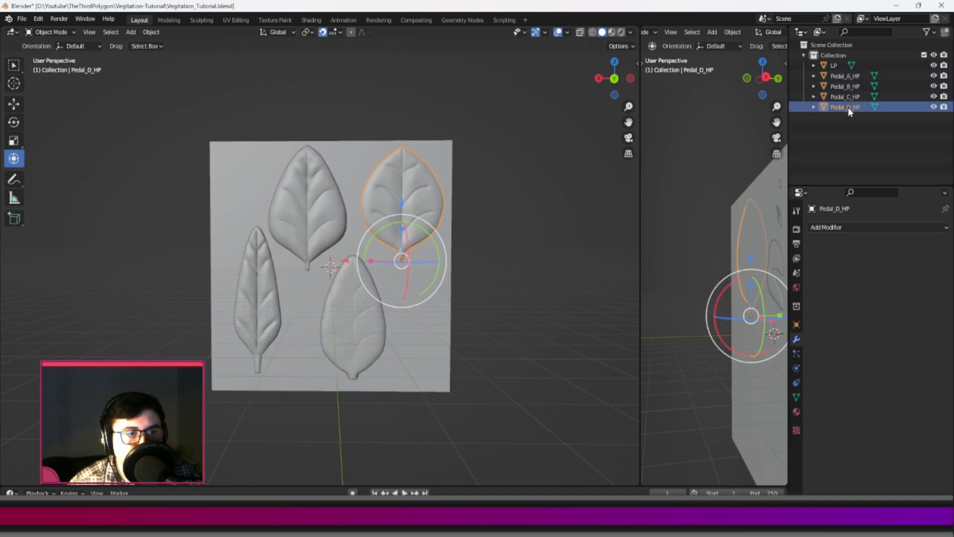
Select the LP plane again and save the Blender file.
left_click(835, 65)
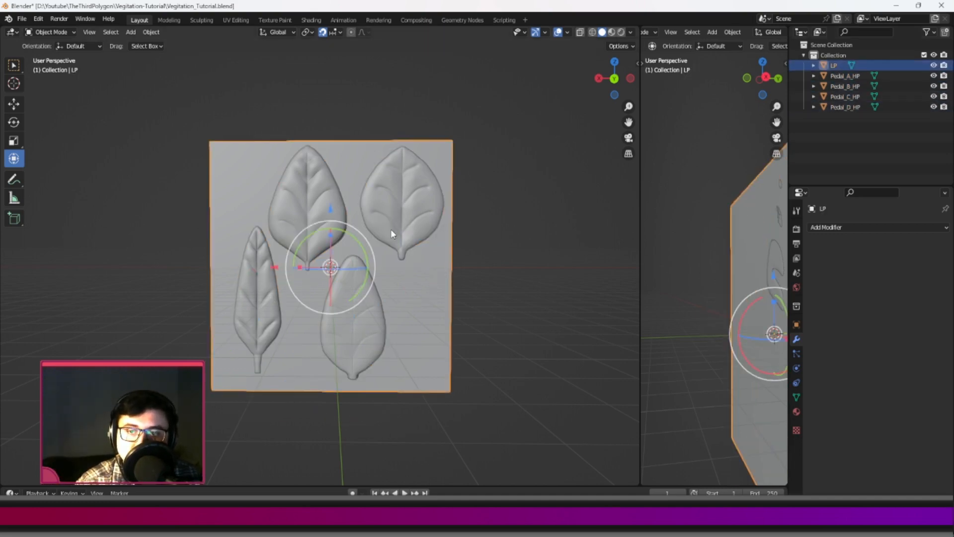
scroll(368, 249, "down", 2)
middle_click_drag(368, 249, 388, 272)
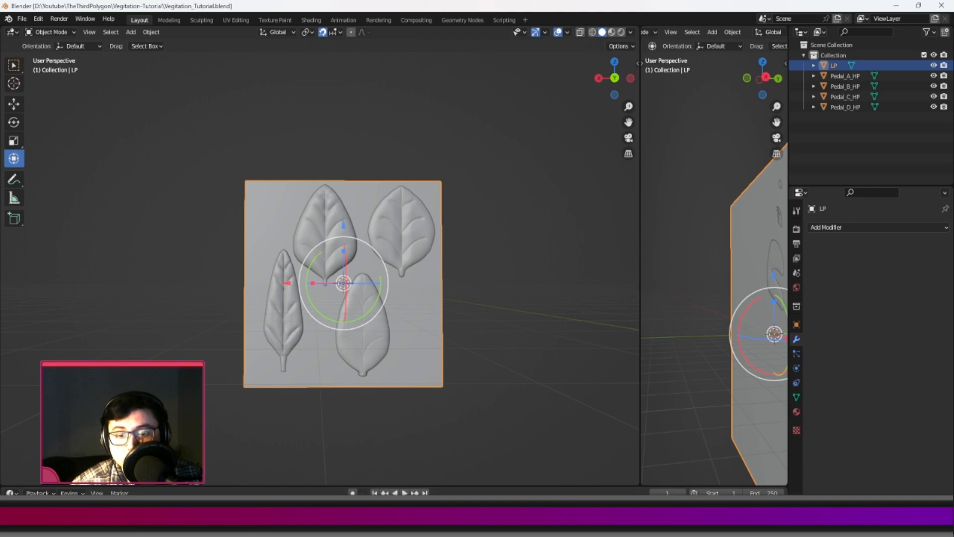
Switch to File Explorer to look at the Vegitation-Tutorial project folder, and return to Blender.
mouse_move(356, 525)
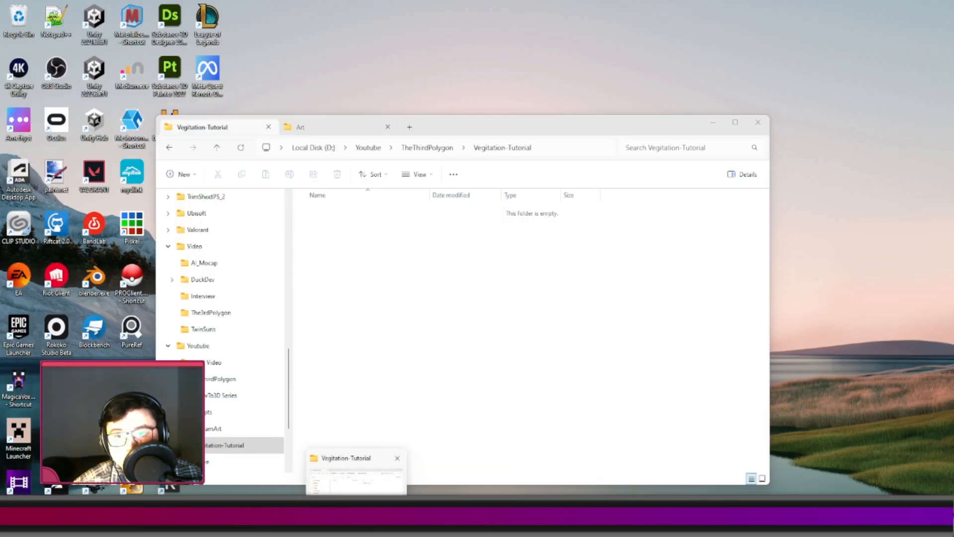
left_click(357, 477)
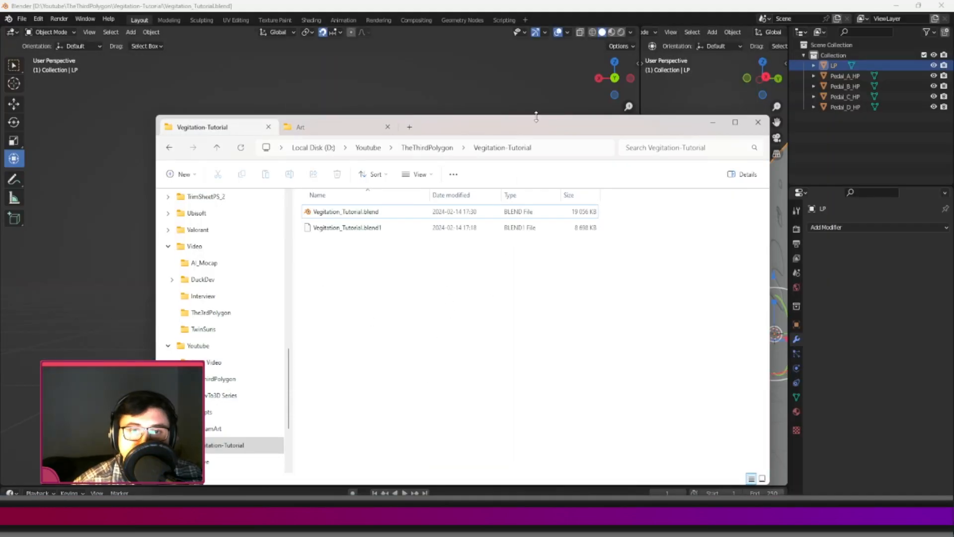
left_click_drag(536, 116, 535, 80)
right_click(354, 244)
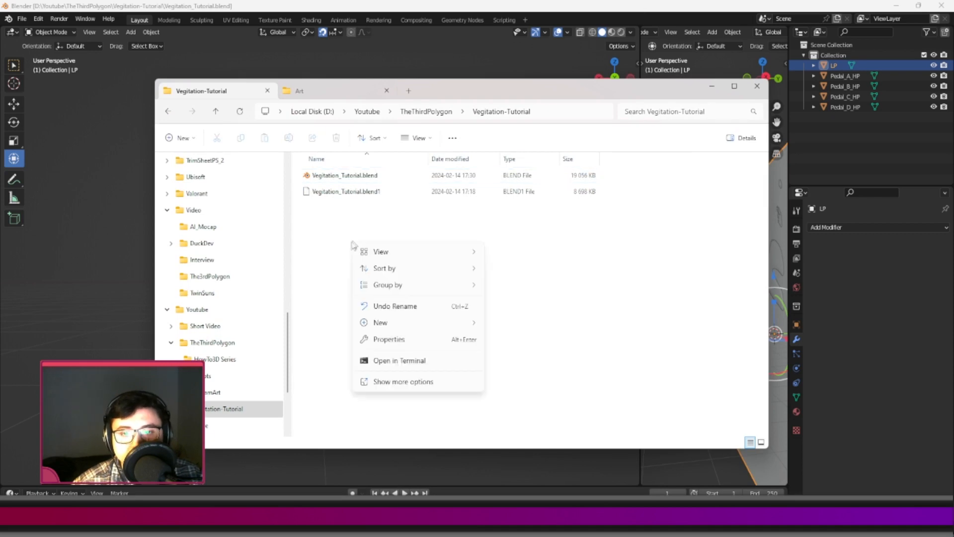
left_click(522, 300)
left_click(712, 87)
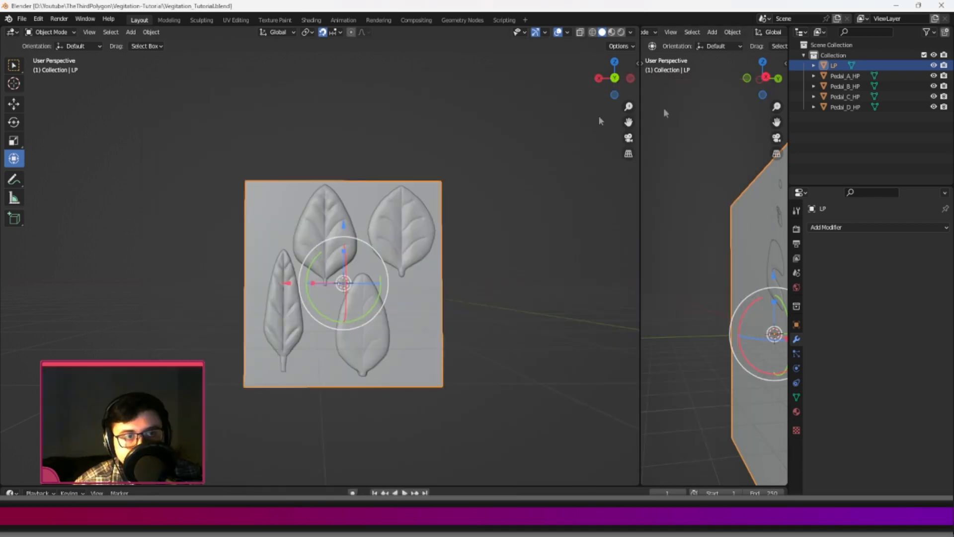
Export only the selected LP plane as LP_Bake.fbx into the Vegitation-Tutorial folder.
left_click(23, 19)
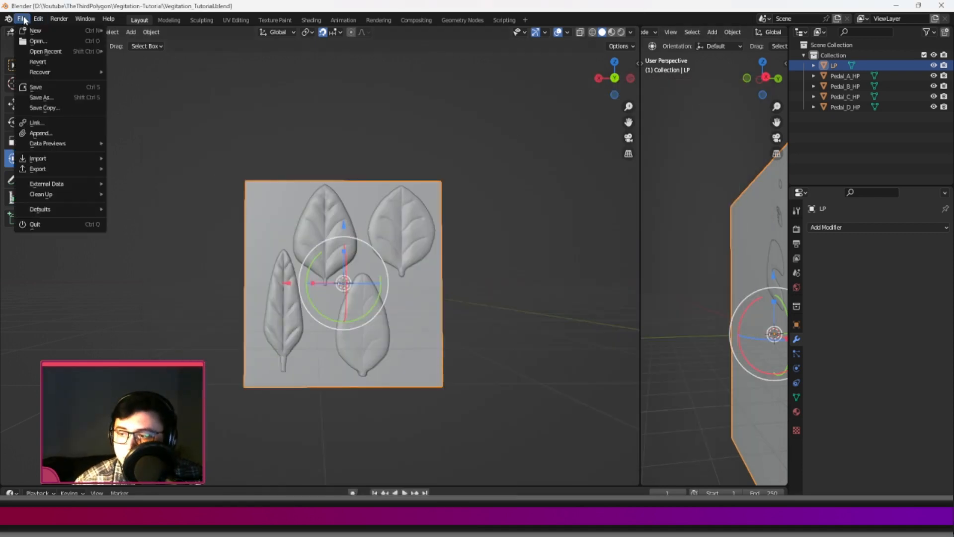
mouse_move(42, 169)
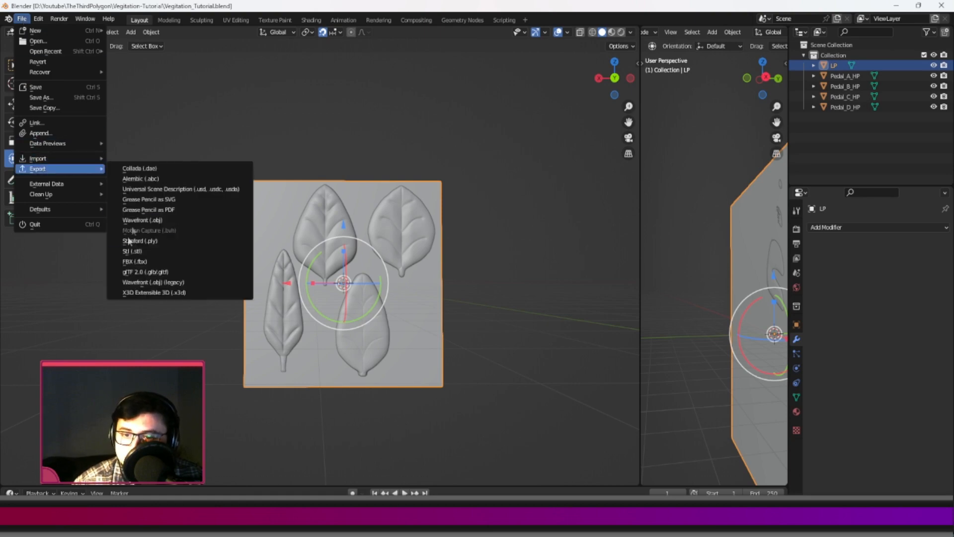
left_click(135, 262)
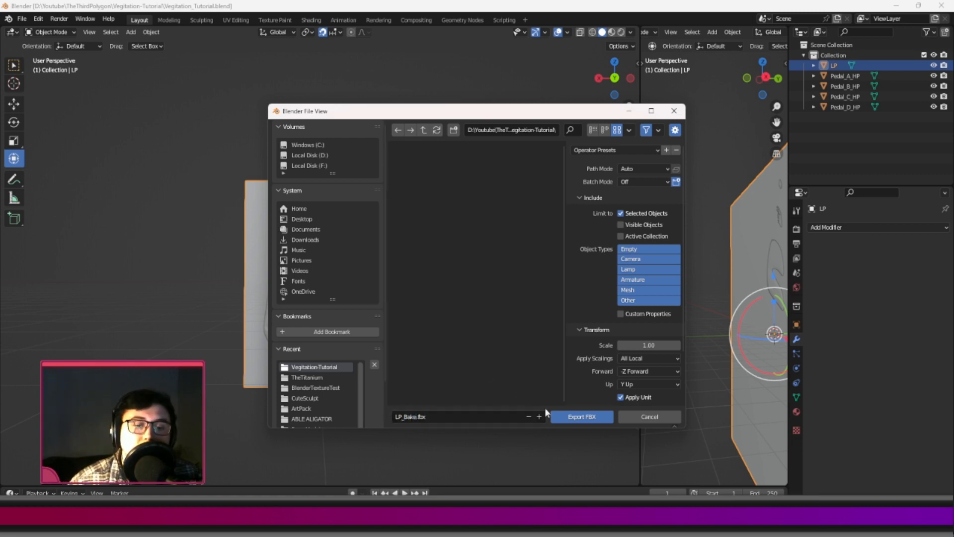
left_click(572, 417)
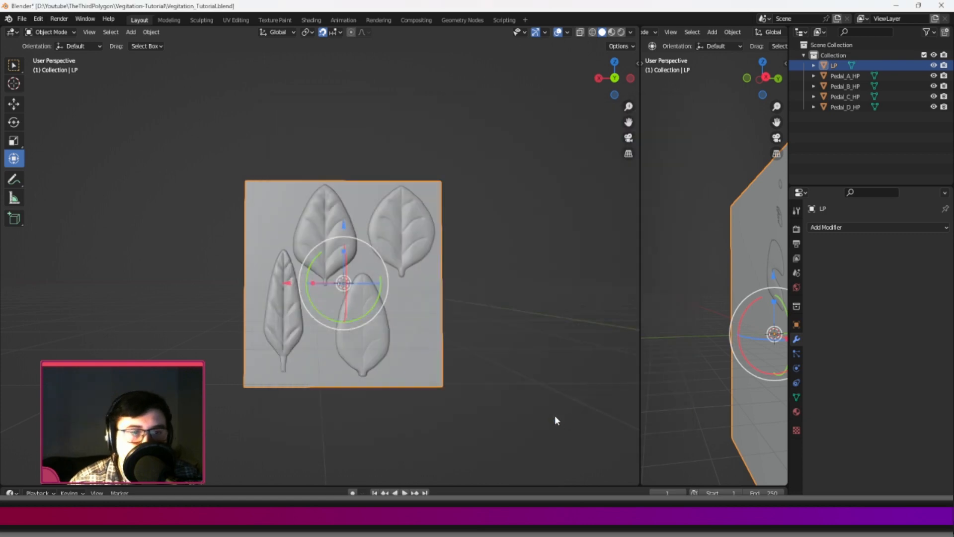
Select all four HP petals and export only them as HP_Bake.fbx into the Vegitation-Tutorial folder.
left_click(504, 300)
left_click(332, 234)
left_click(271, 312, "shift")
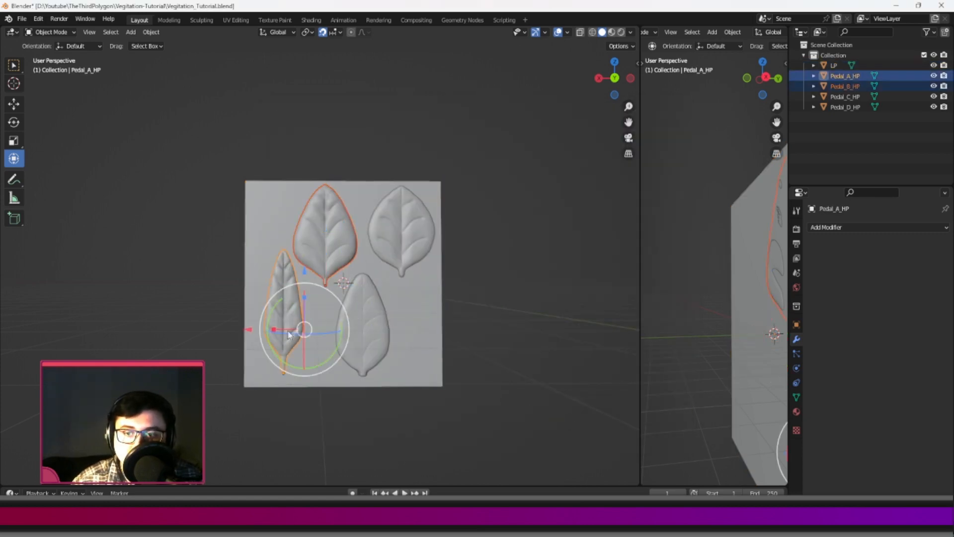
left_click(381, 332, "shift")
left_click(411, 228, "shift")
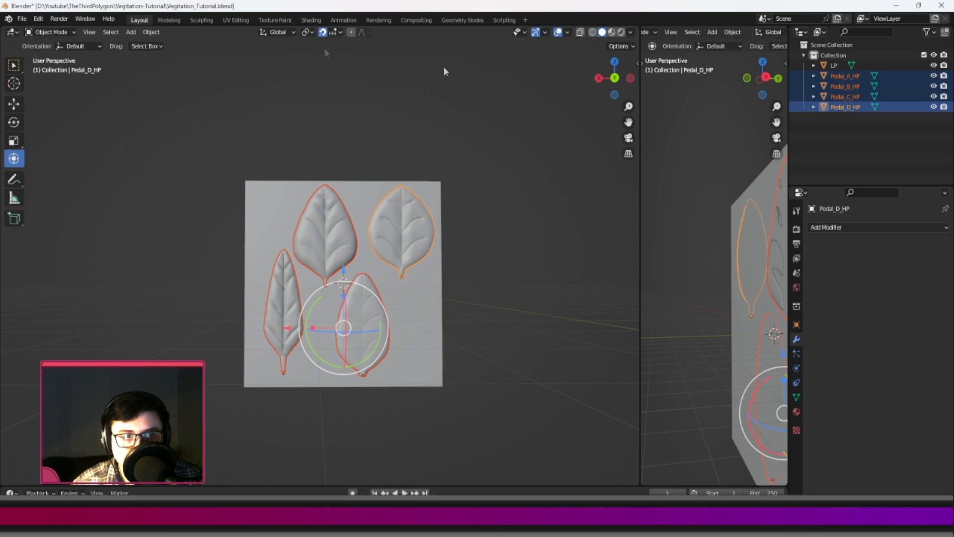
left_click(25, 18)
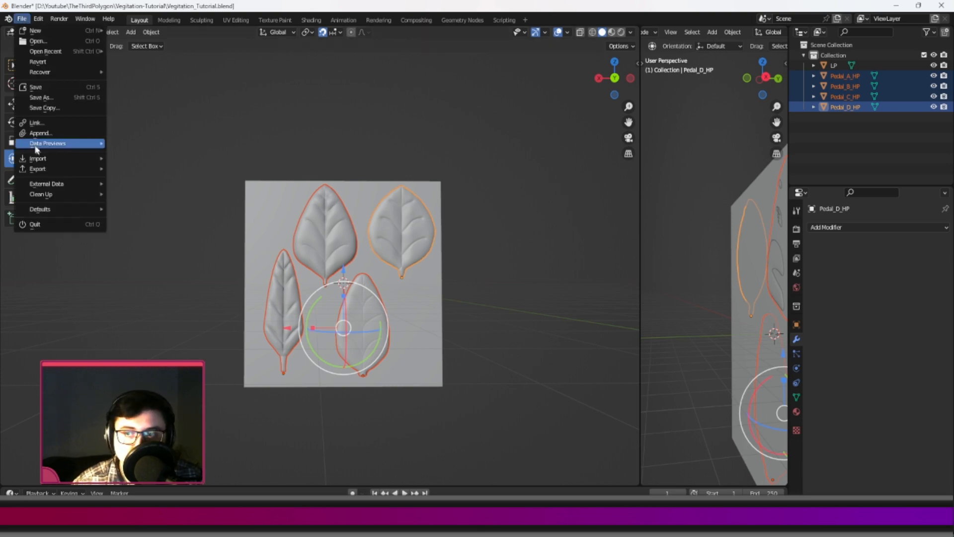
mouse_move(37, 168)
left_click(135, 261)
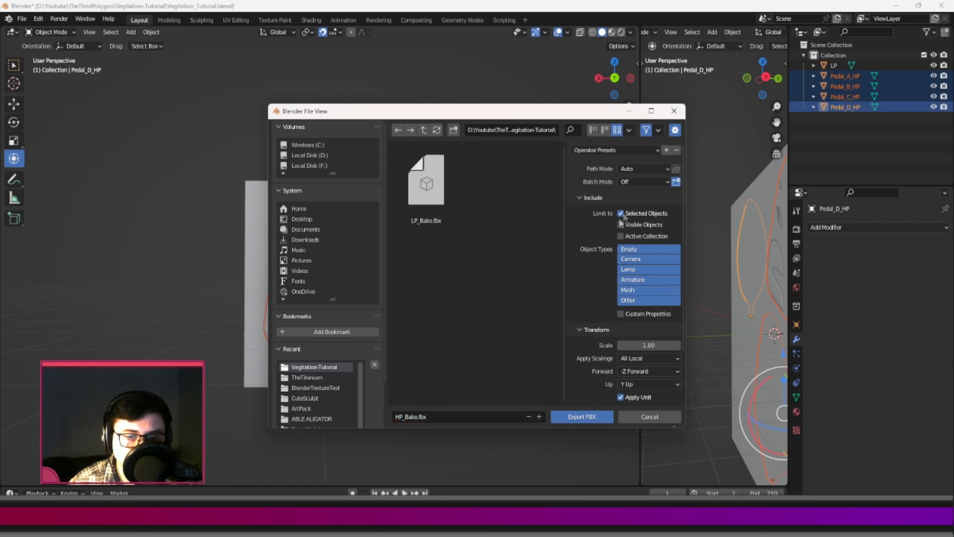
left_click(573, 417)
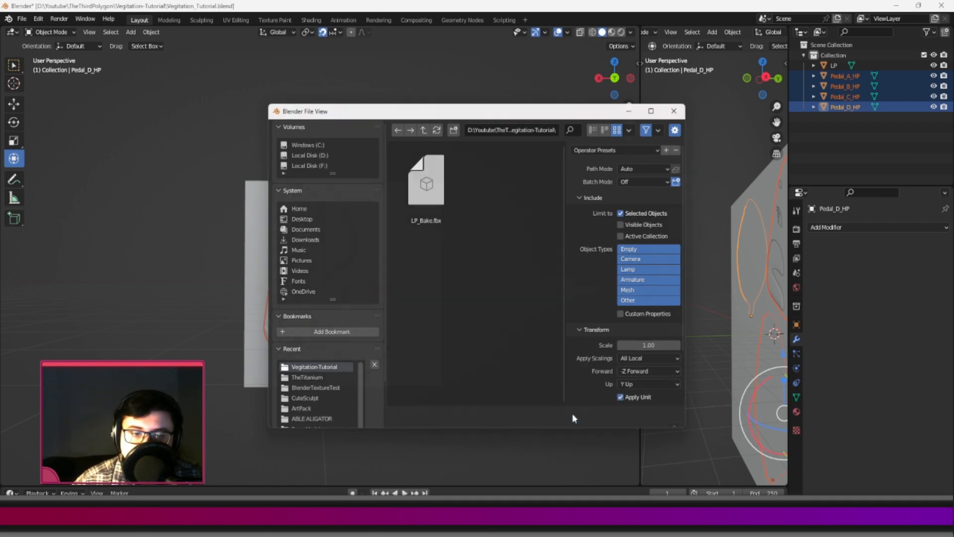
Deselect the four petals and save the Blender file.
scroll(524, 302, "up", 3)
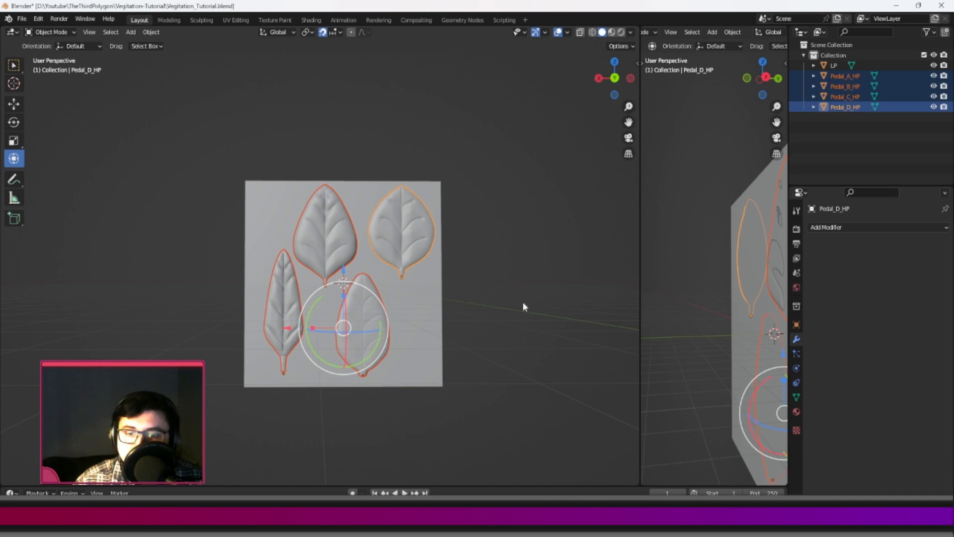
scroll(521, 302, "down", 3)
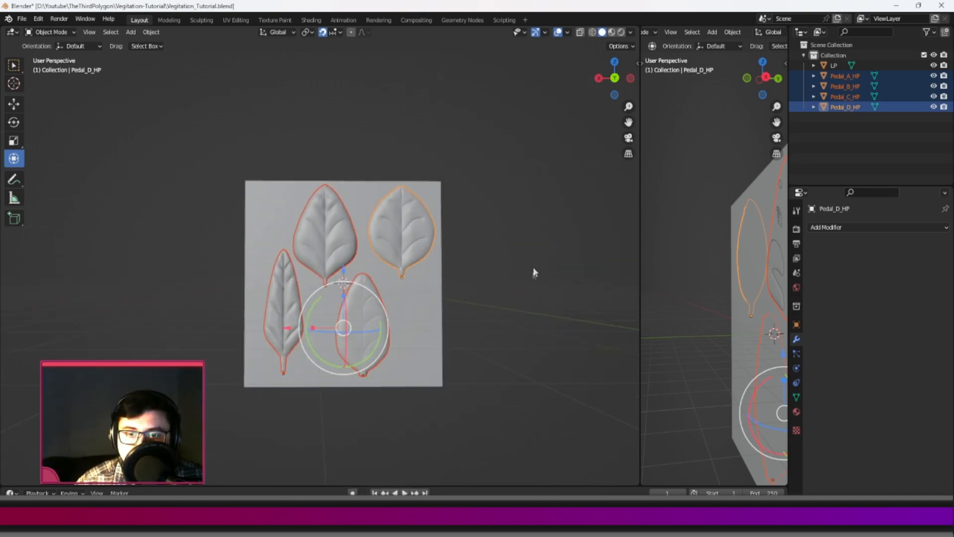
left_click(509, 270)
key("ctrl+s")
Switch to File Explorer to check the exported HP_Bake.fbx and LP_Bake.fbx in the Vegitation-Tutorial folder.
left_click(370, 524)
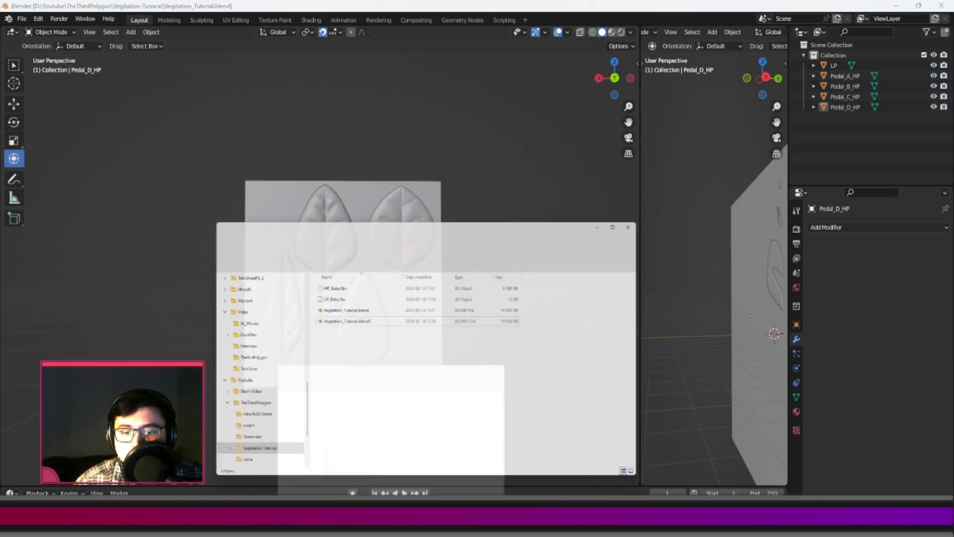
left_click(334, 180)
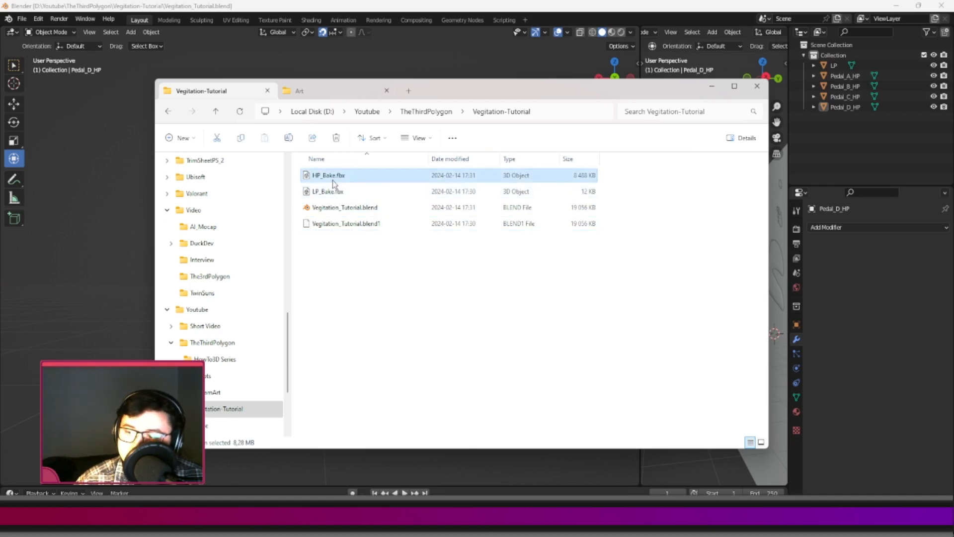
left_click(327, 198)
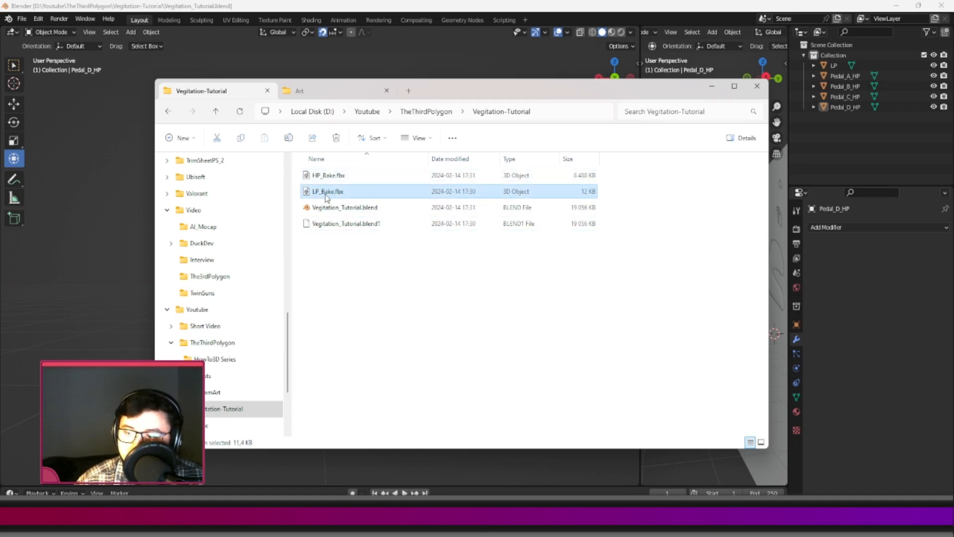
left_click(370, 307)
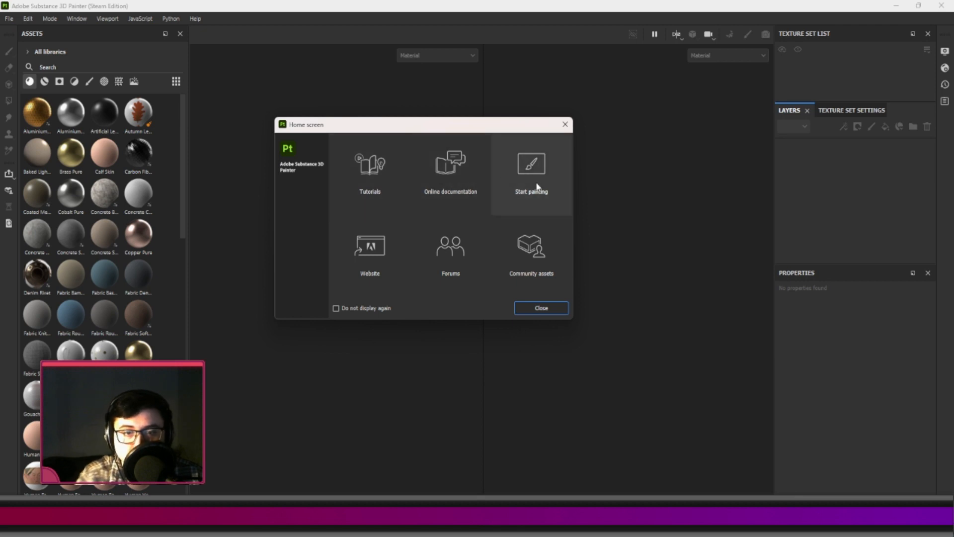
In Substance 3D Painter, dismiss the home screen and start a new project, keeping OpenGL as the normal map format.
left_click(549, 308)
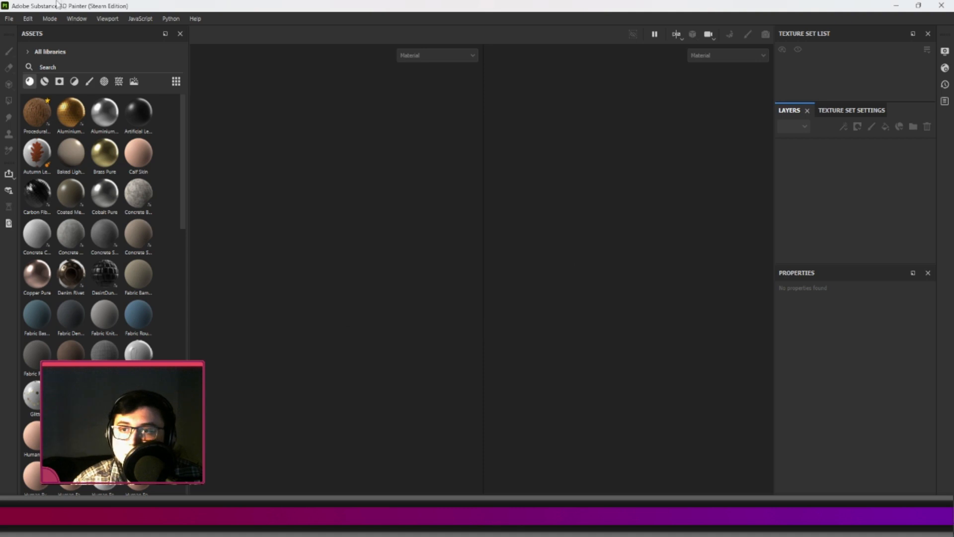
left_click(10, 19)
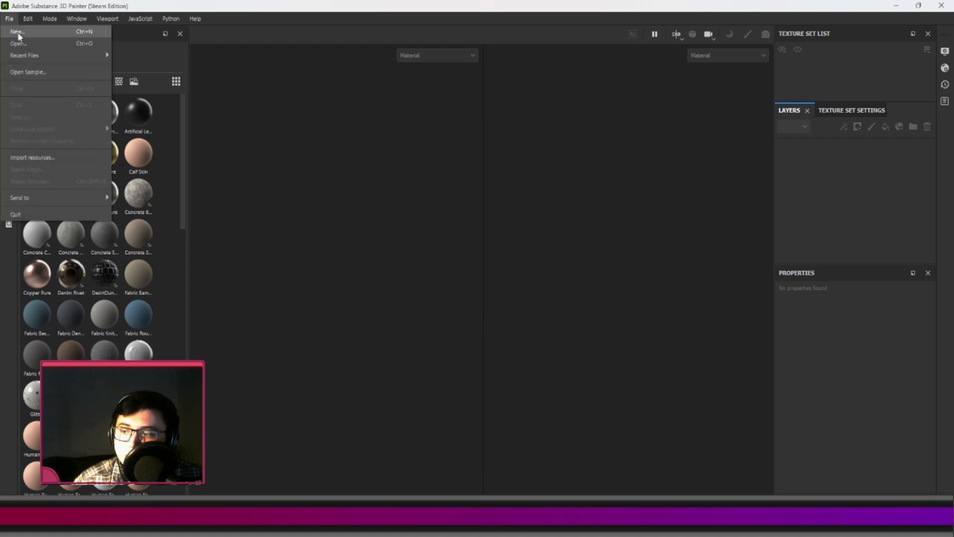
left_click(18, 33)
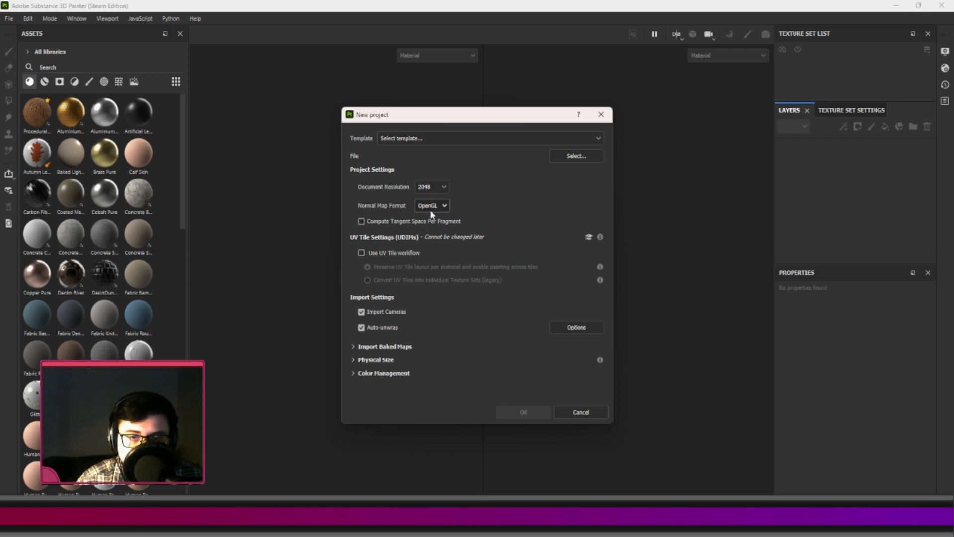
left_click(430, 209)
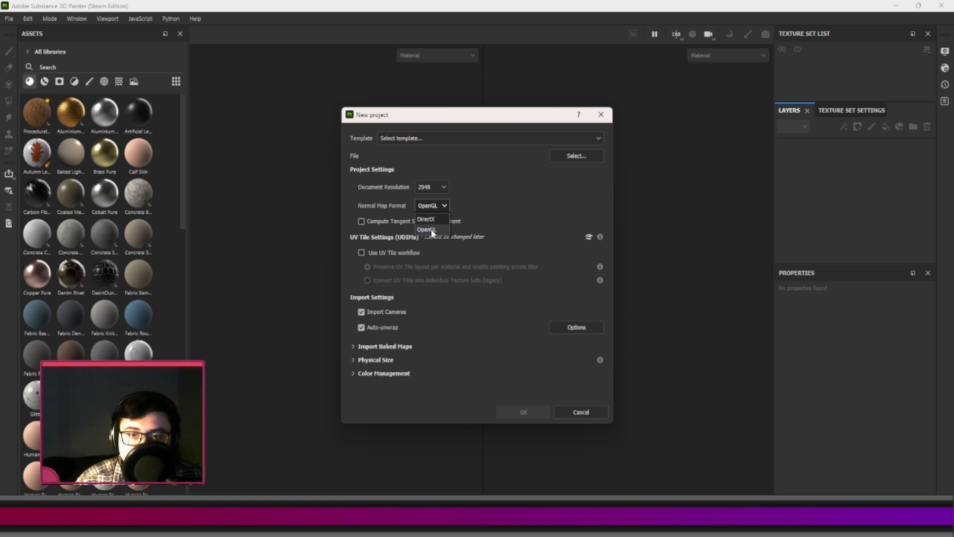
left_click(505, 205)
Browse for the project mesh in D:\Youtube\TheThirdPolygon\Vegitation-Tutorial, using the folder path copied from File Explorer.
left_click(575, 156)
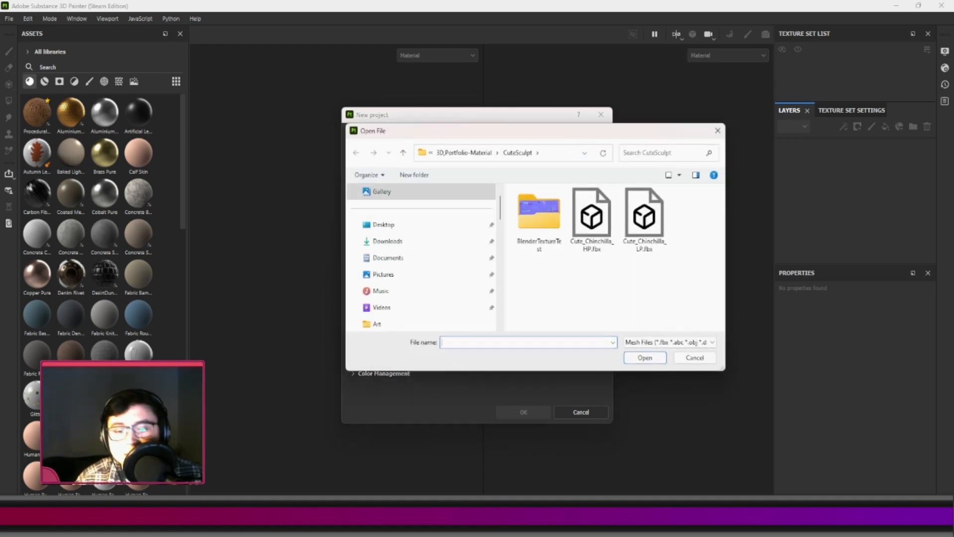
key("alt+Tab")
left_click(573, 114)
key("ctrl+c")
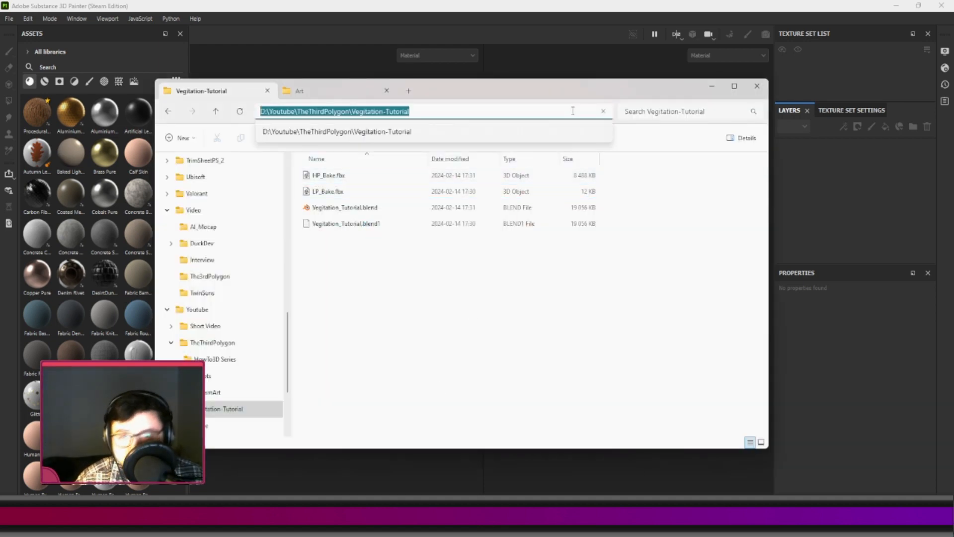
left_click(641, 245)
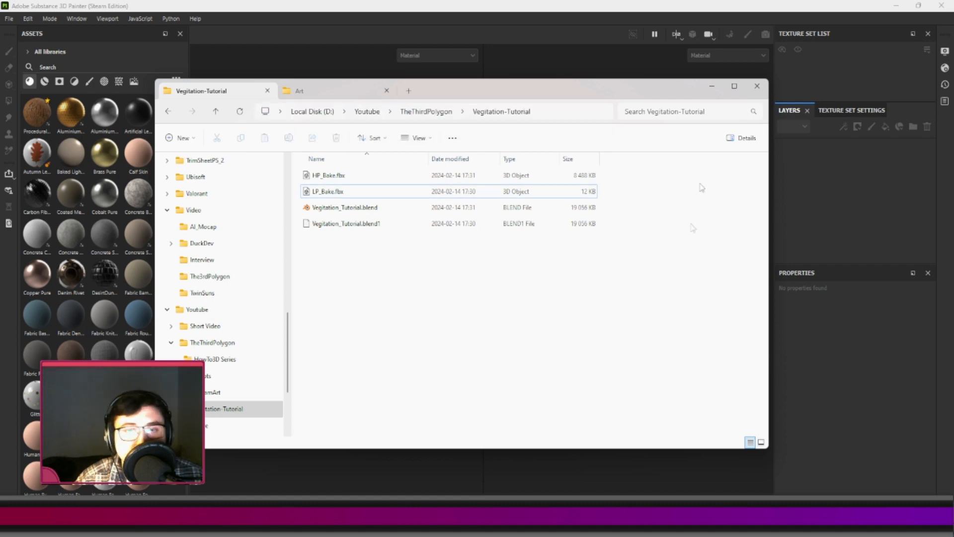
left_click(712, 86)
left_click(546, 153)
key("ctrl+v")
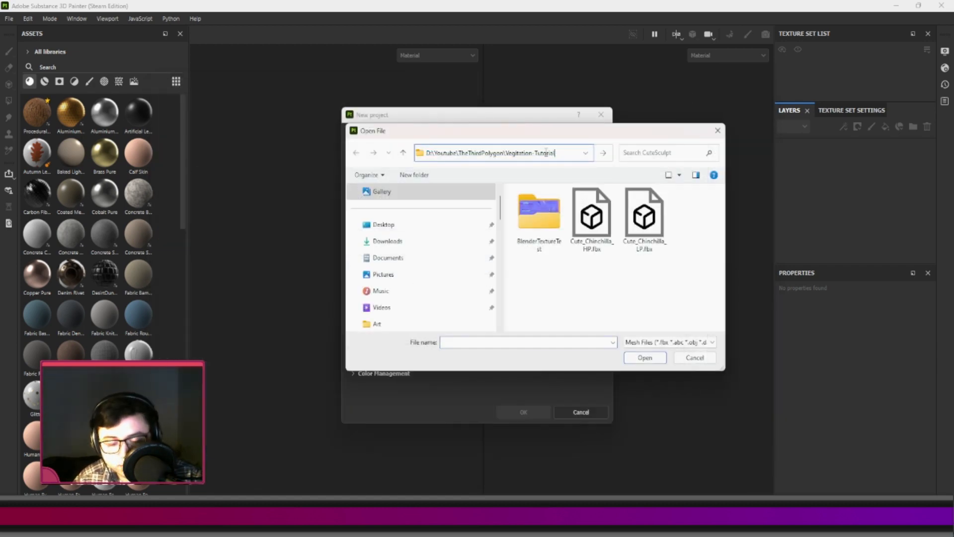
key("Return")
Choose LP_Bake.fbx as the project mesh and create the project at 2048 document resolution.
left_click(528, 223)
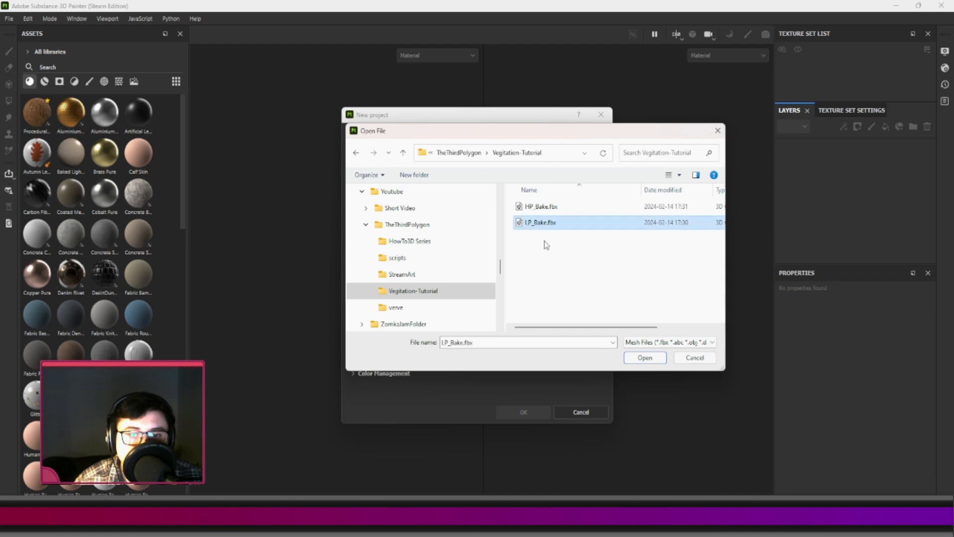
left_click(645, 357)
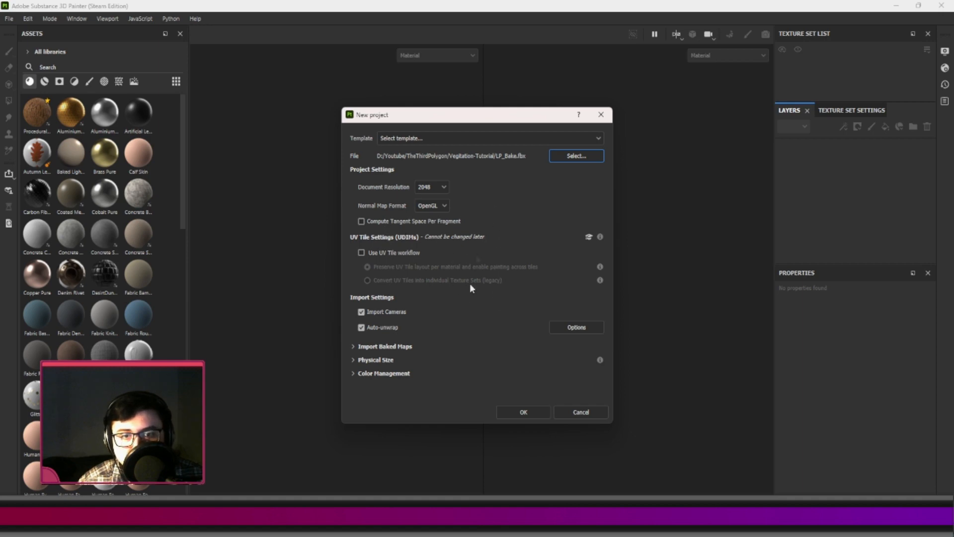
left_click(524, 412)
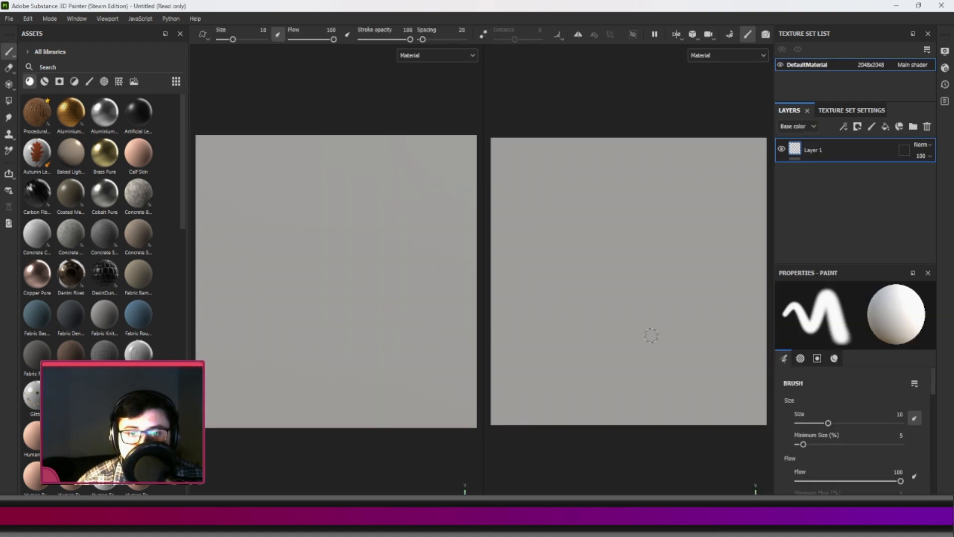
Examine the imported low-poly plane in the 3D and 2D views.
scroll(371, 292, "down", 3)
scroll(371, 290, "up", 3)
scroll(370, 288, "down", 2)
scroll(370, 286, "up", 1)
scroll(364, 282, "down", 1)
left_click_drag(360, 276, 335, 254, "alt")
scroll(568, 274, "down", 2)
scroll(574, 274, "up", 2)
scroll(579, 271, "down", 2)
scroll(598, 269, "up", 2)
mouse_move(600, 268)
middle_mouse_down("alt")
mouse_move(596, 284)
mouse_move(592, 273)
mouse_move(604, 278)
middle_mouse_up("alt")
left_click_drag(399, 252, 330, 234, "alt")
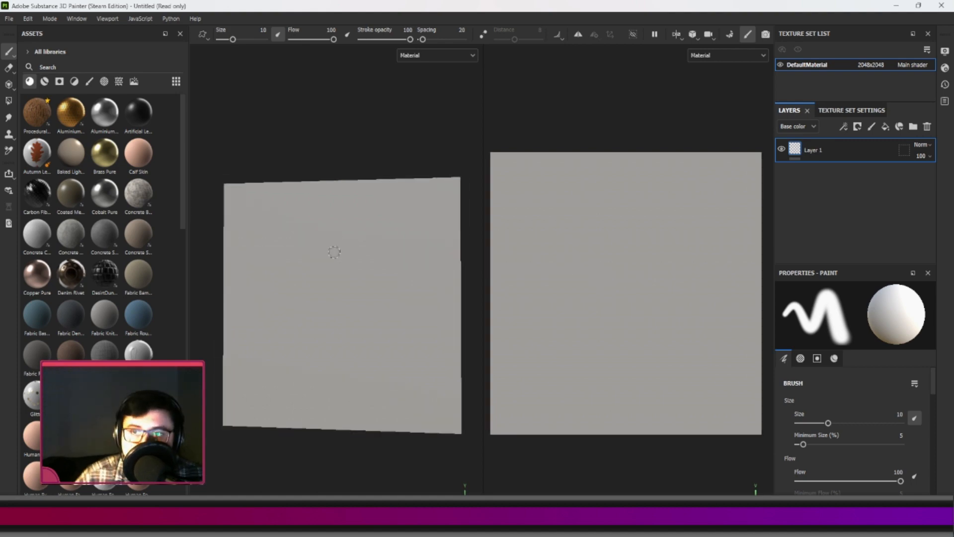
Browse the materials and smart materials in the asset library and check the plane from another angle.
scroll(77, 179, "down", 5)
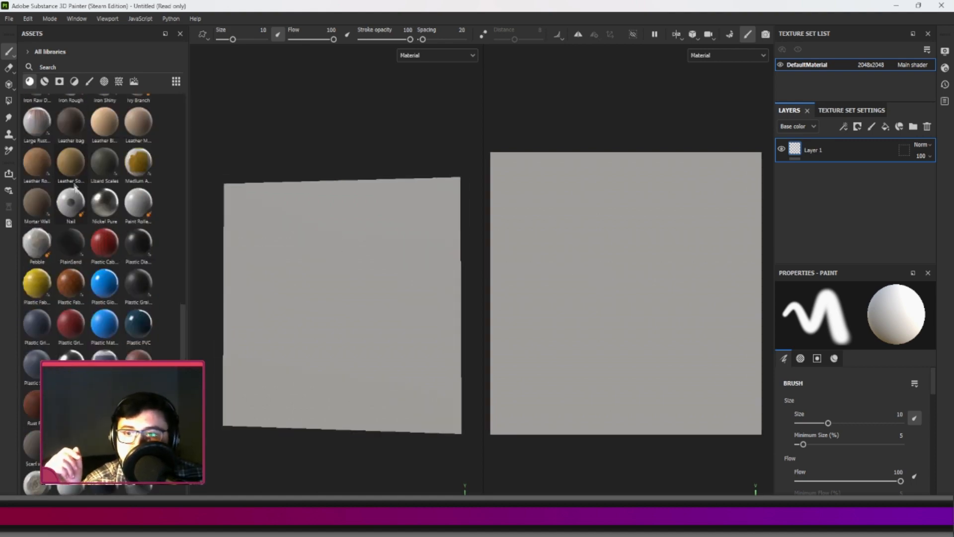
left_click(43, 83)
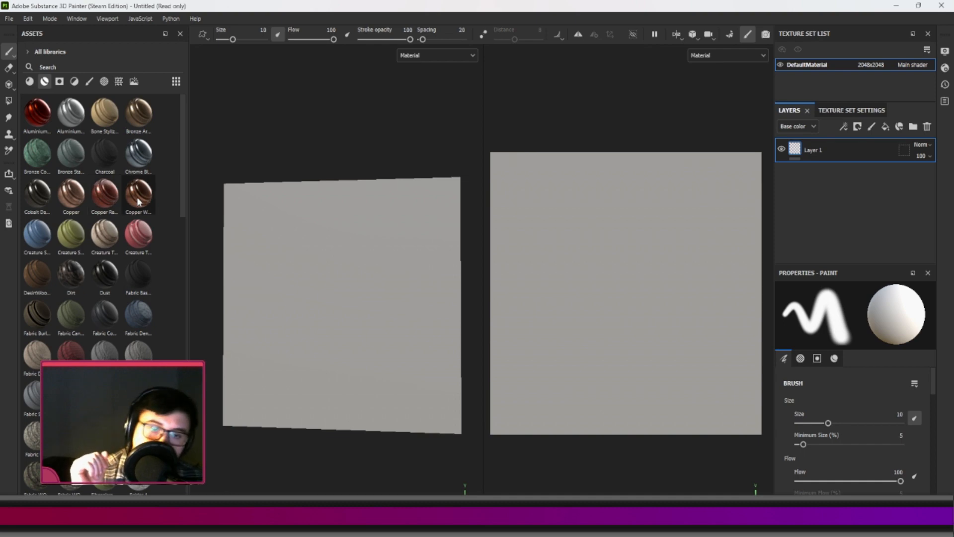
mouse_move(222, 179)
left_mouse_down("alt")
mouse_move(247, 184)
mouse_move(222, 170)
left_mouse_up("alt")
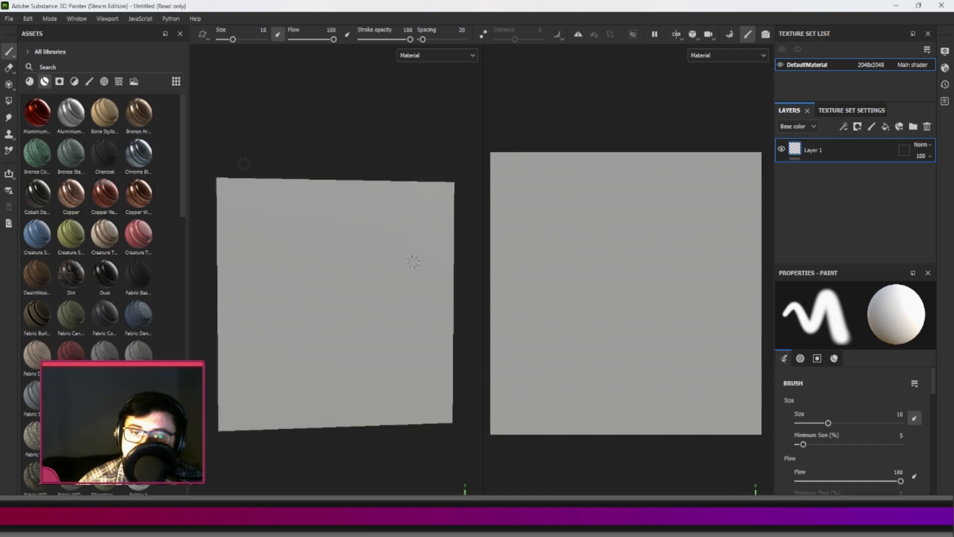
Switch to mesh map baking and set the bake output size to 2048.
left_click(50, 18)
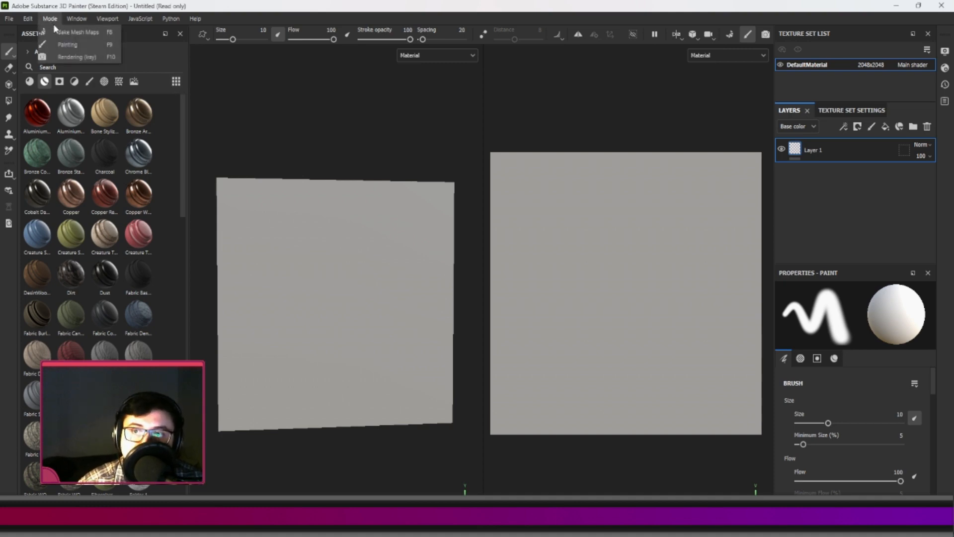
left_click(77, 32)
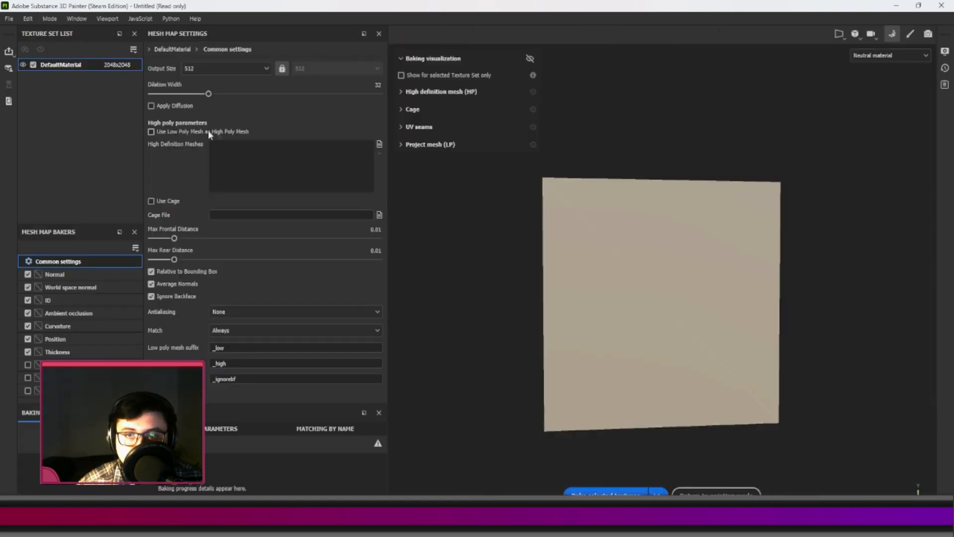
left_click(212, 67)
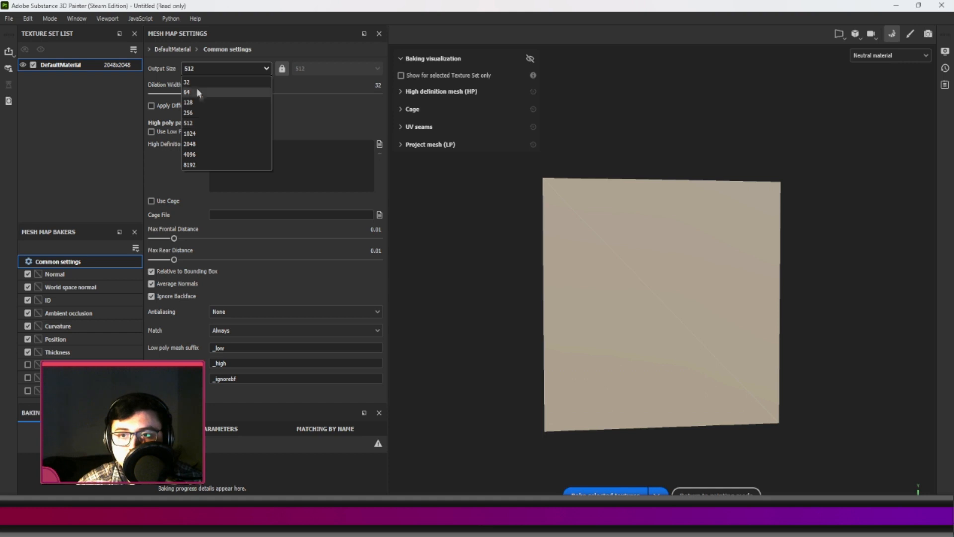
left_click(198, 143)
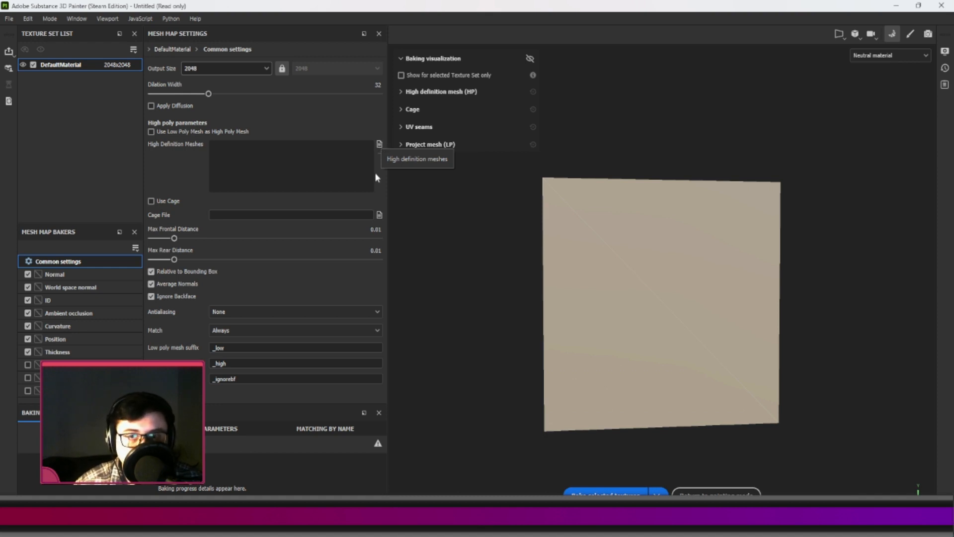
Load HP_Bake.fbx as the high definition mesh and check how the petals sit on the plane.
left_click(381, 146)
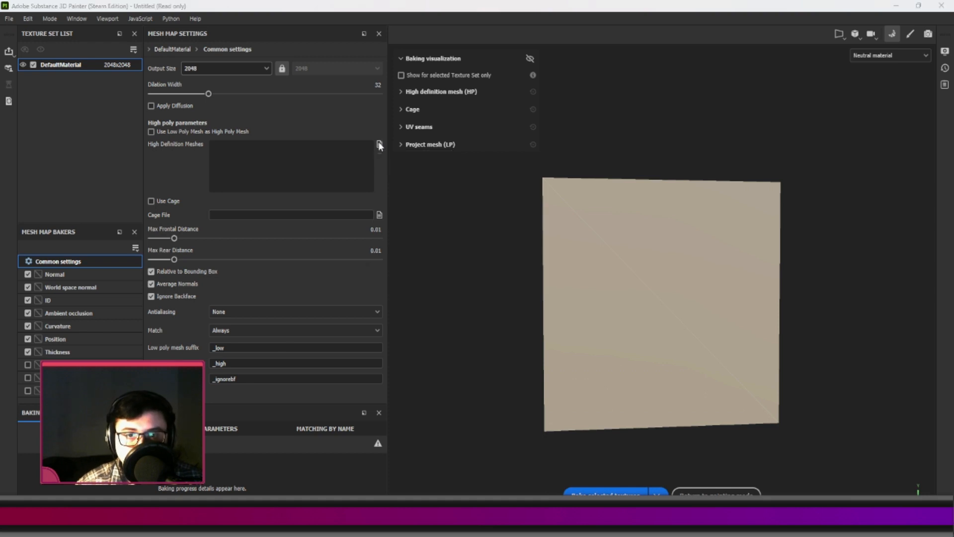
left_click(189, 98)
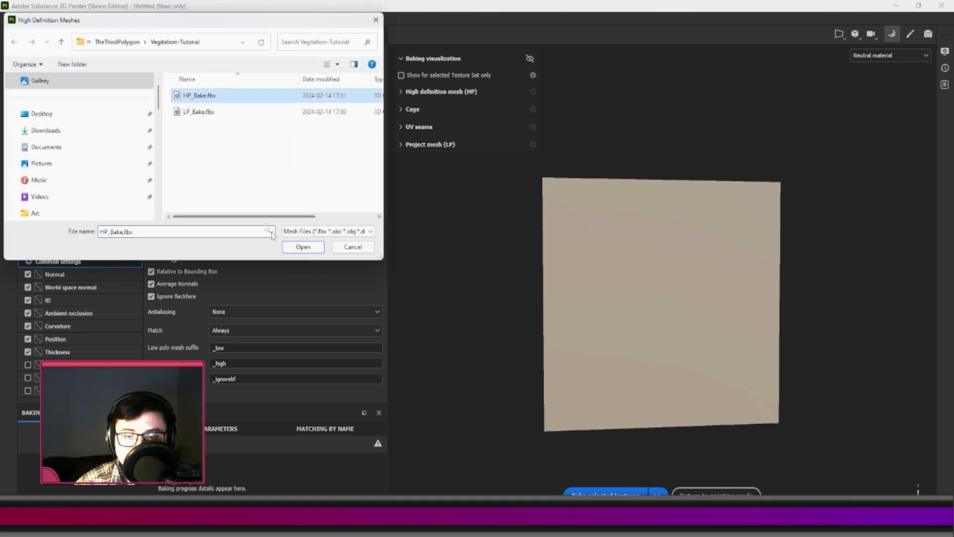
left_click(304, 247)
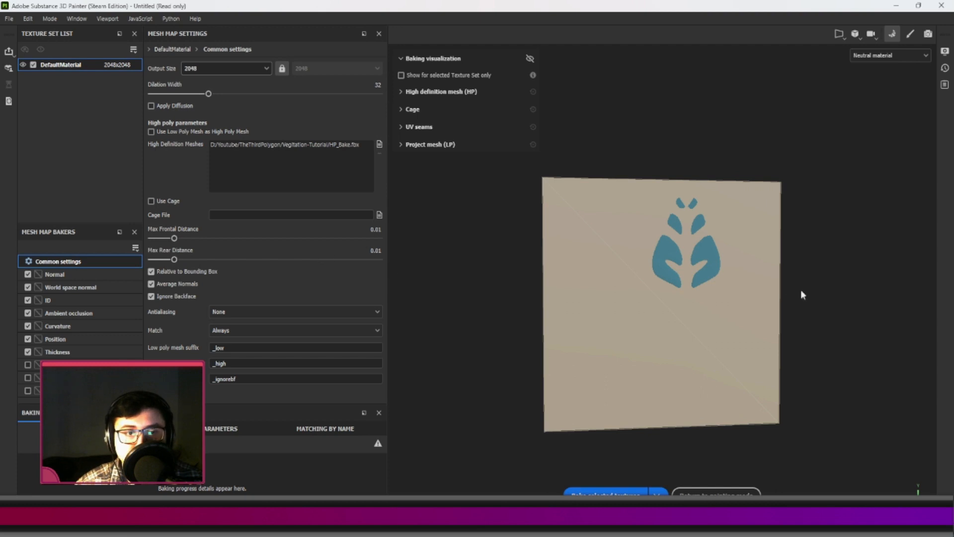
left_click_drag(692, 249, 346, 242, "alt")
left_click_drag(839, 304, 692, 264, "alt")
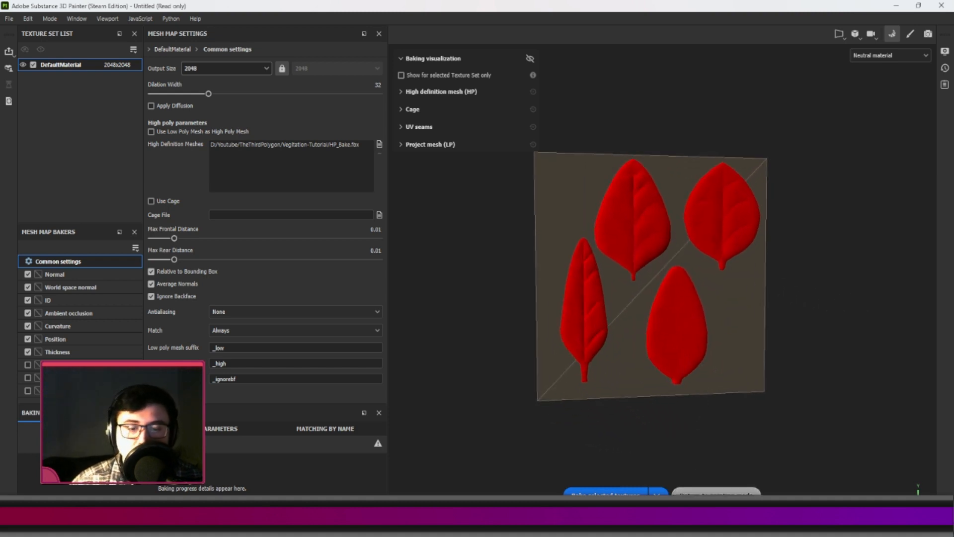
Switch to Blender and turn on the Face Orientation overlay to inspect the normals of the plane and petals.
left_click(557, 524)
middle_click_drag(405, 267, 383, 266)
left_click(566, 32)
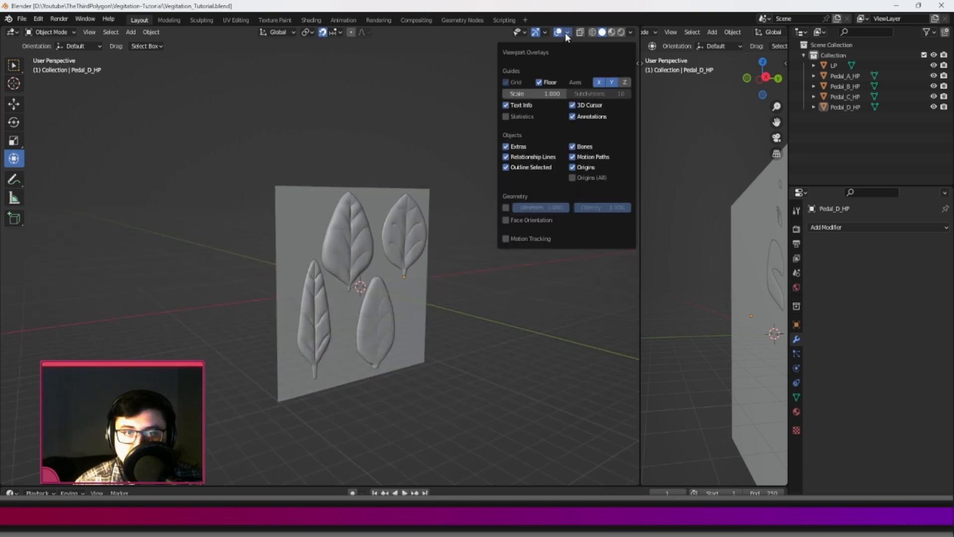
left_click(506, 221)
scroll(493, 179, "up", 2)
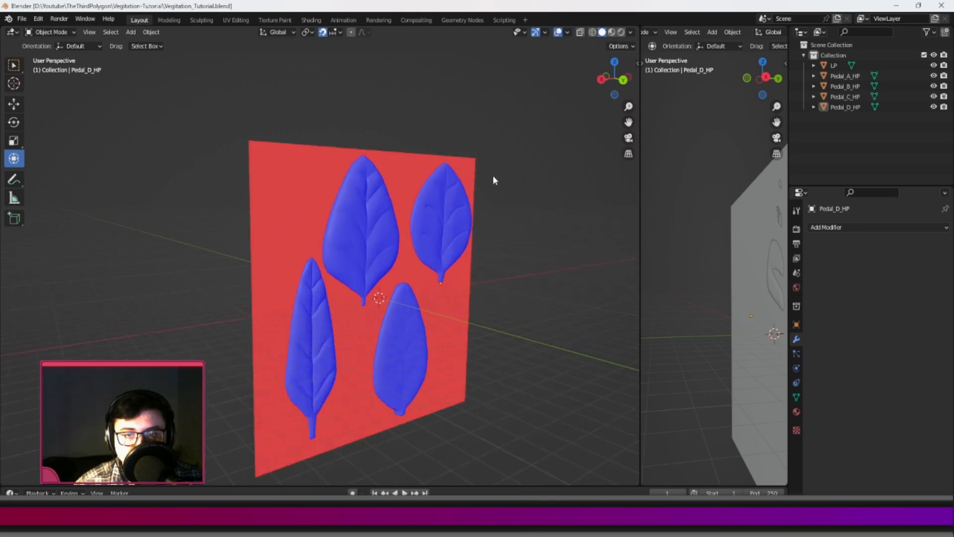
key("KP_3")
left_click(567, 33)
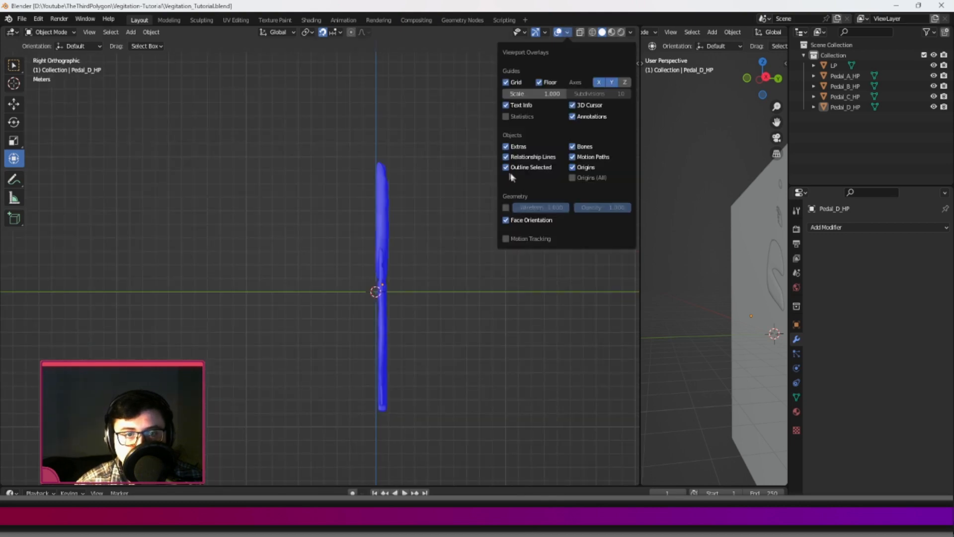
middle_click_drag(428, 228, 334, 223)
Rotate the LP plane 180 degrees around the global Z axis.
left_click(323, 228)
key("r")
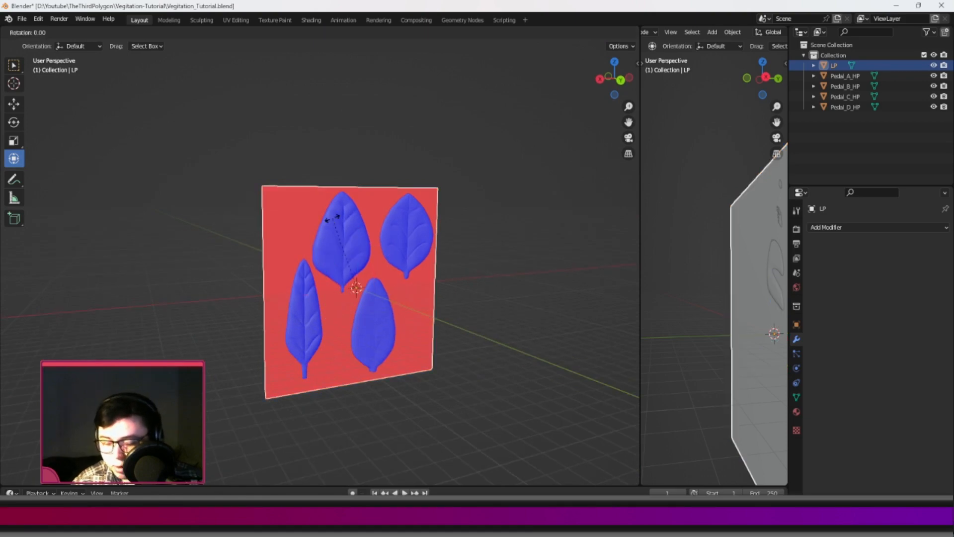
key("z")
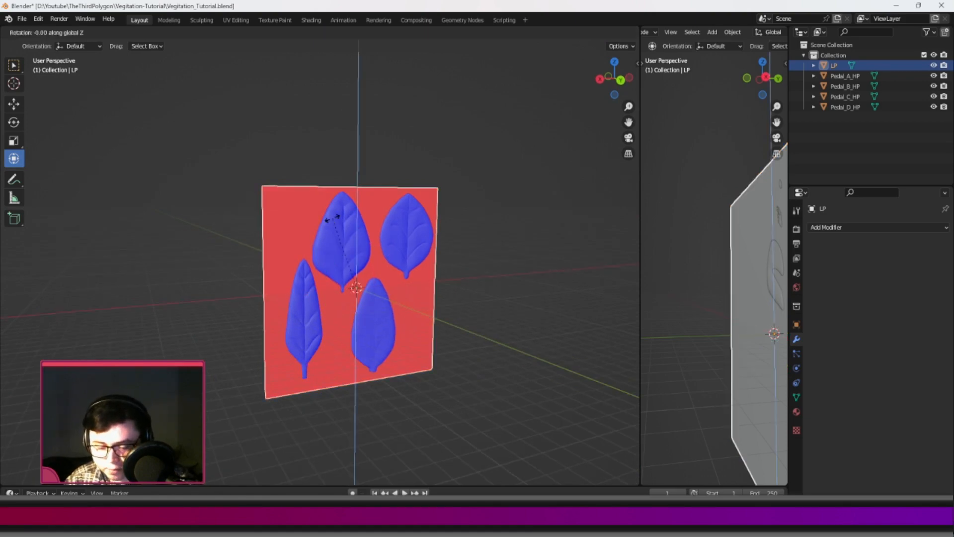
type("180")
key("Return")
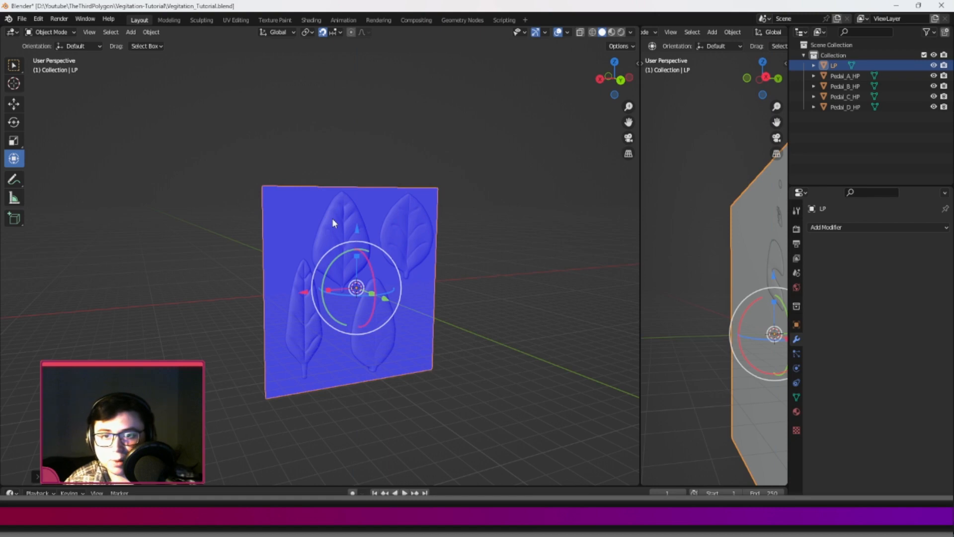
Export the selected LP plane as FBX with Selected Objects only, overwriting LP_Bake.fbx.
left_click(22, 18)
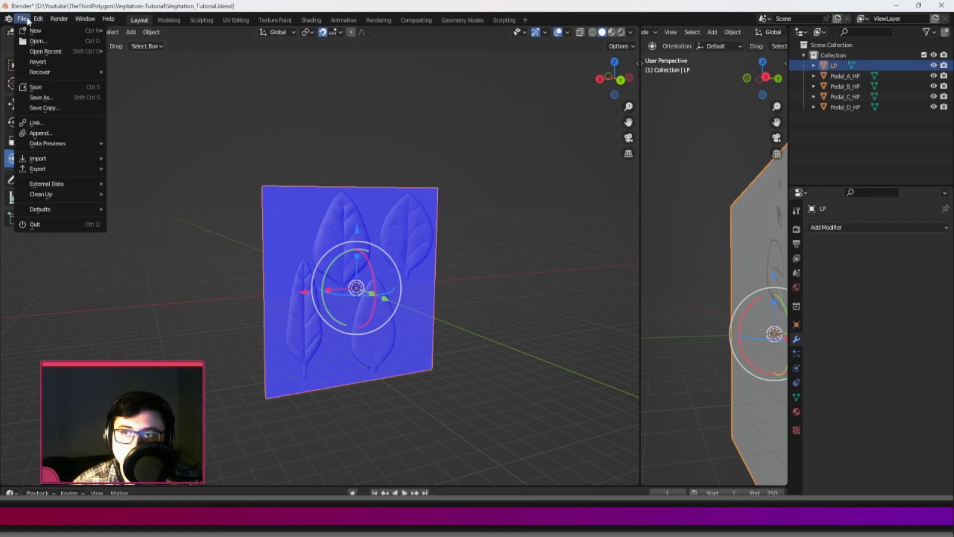
mouse_move(95, 168)
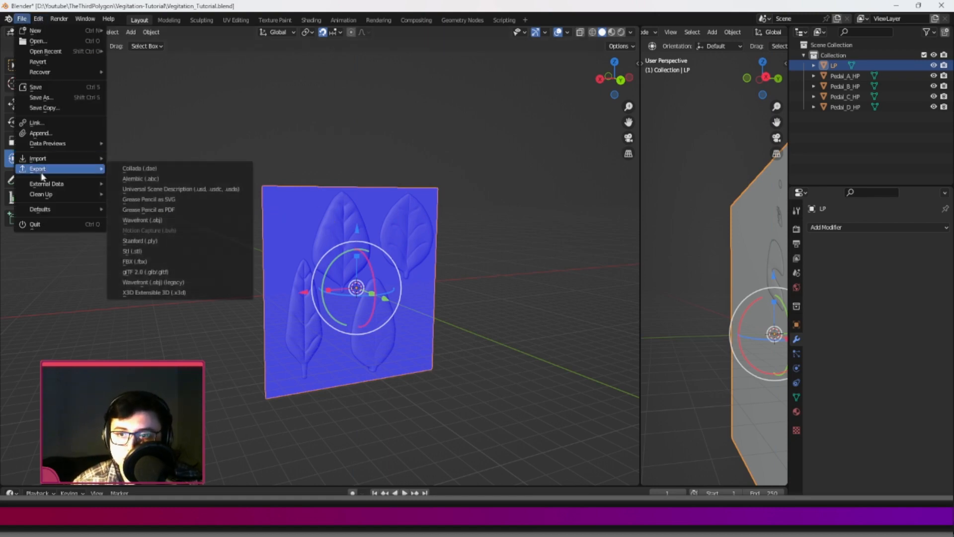
left_click(133, 262)
left_click(501, 199)
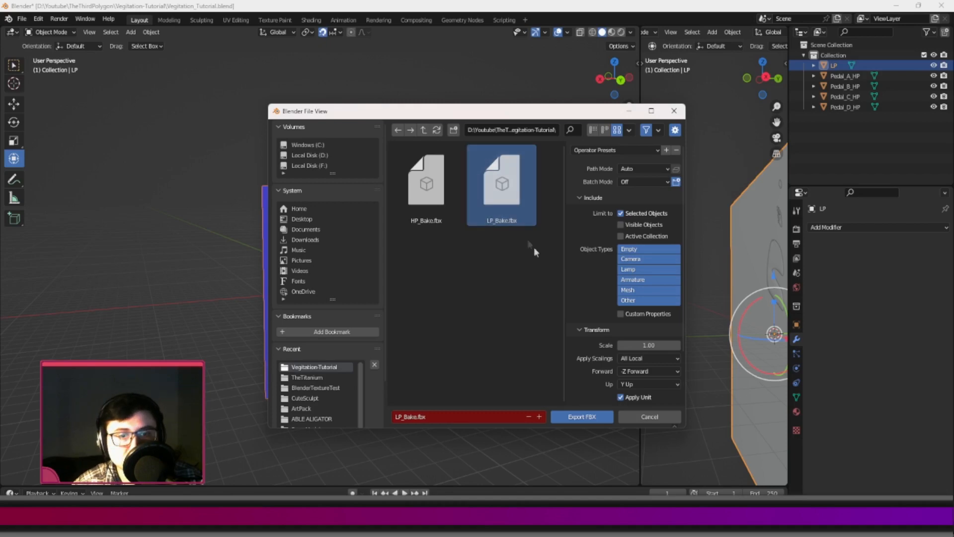
left_click(574, 417)
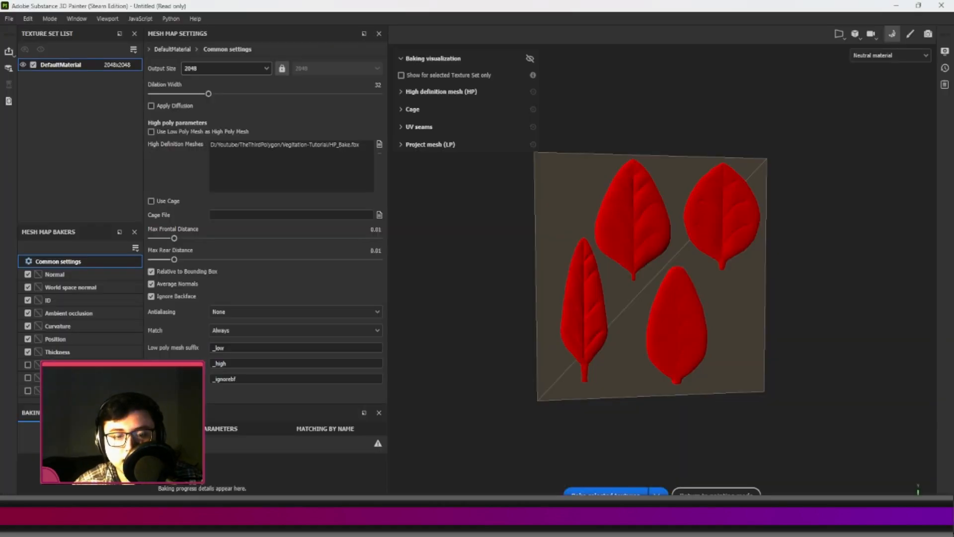
Switch to Substance 3D Painter, return to painting mode and reimport the updated low-poly mesh.
left_click(715, 491)
left_click(56, 18)
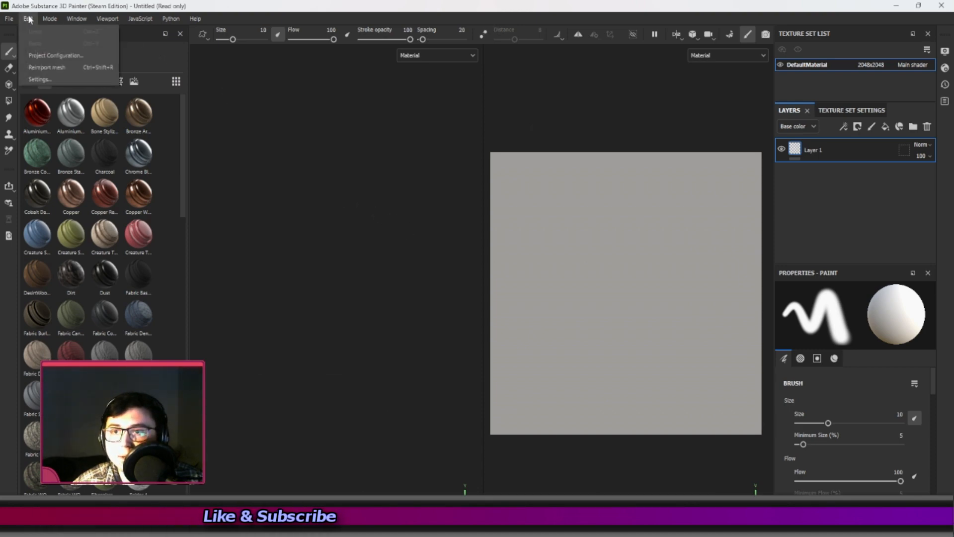
mouse_move(11, 20)
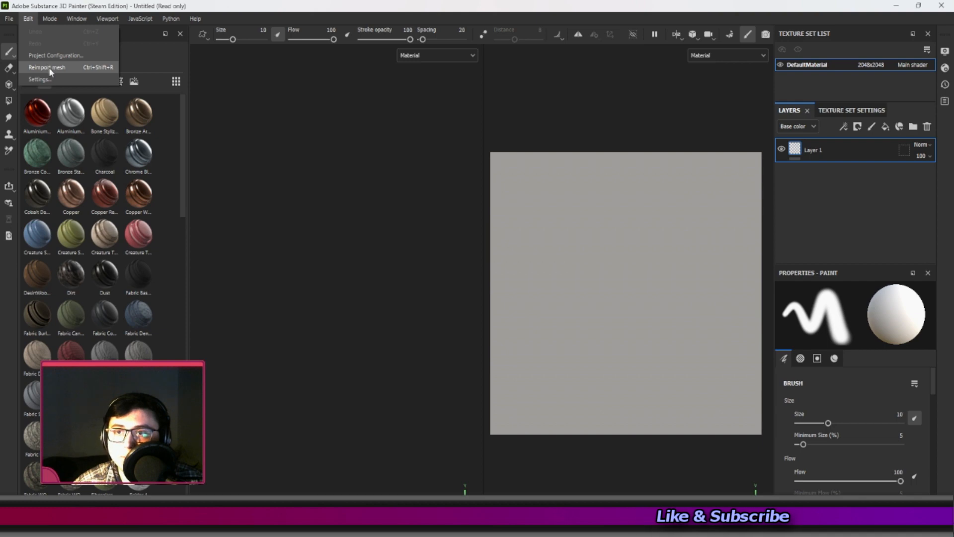
left_click(48, 70)
scroll(308, 205, "down", 2)
left_click_drag(308, 205, 343, 226, "alt")
Reopen mesh map baking and set Max Frontal Distance to 0.1569 and Max Rear Distance to 0.1483.
left_click(50, 19)
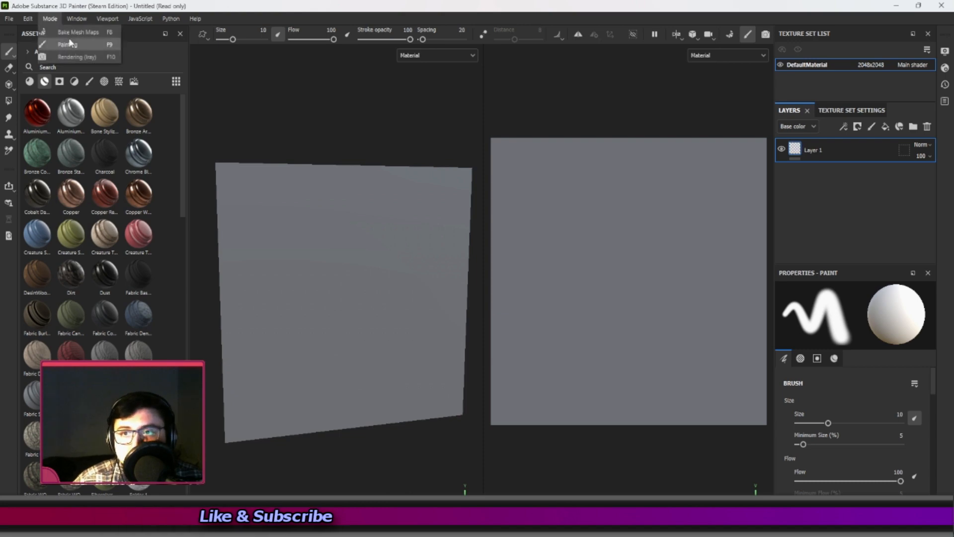
left_click(74, 32)
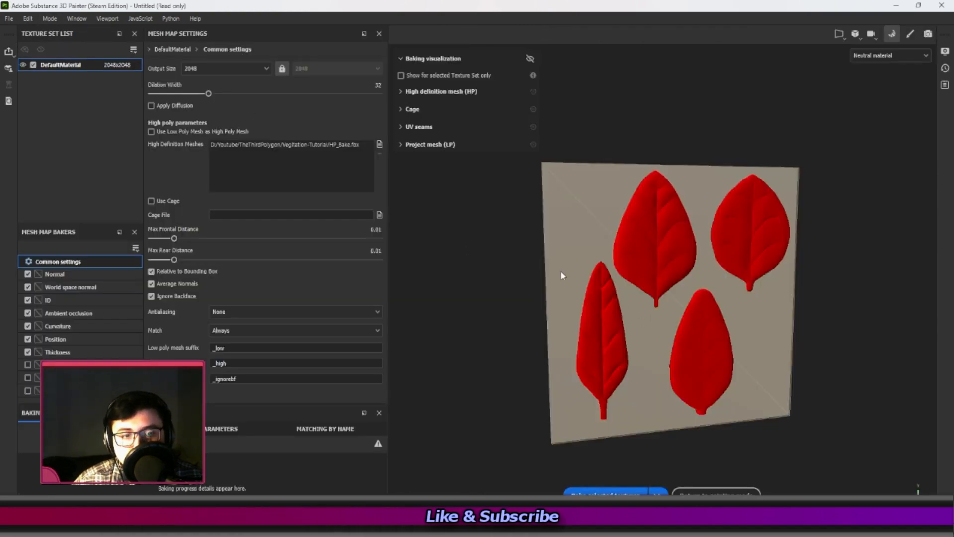
left_click_drag(473, 247, 621, 248, "alt")
left_click_drag(174, 238, 300, 240)
left_click_drag(269, 251, 237, 248)
left_click_drag(413, 255, 588, 297, "alt")
left_click_drag(174, 259, 239, 260)
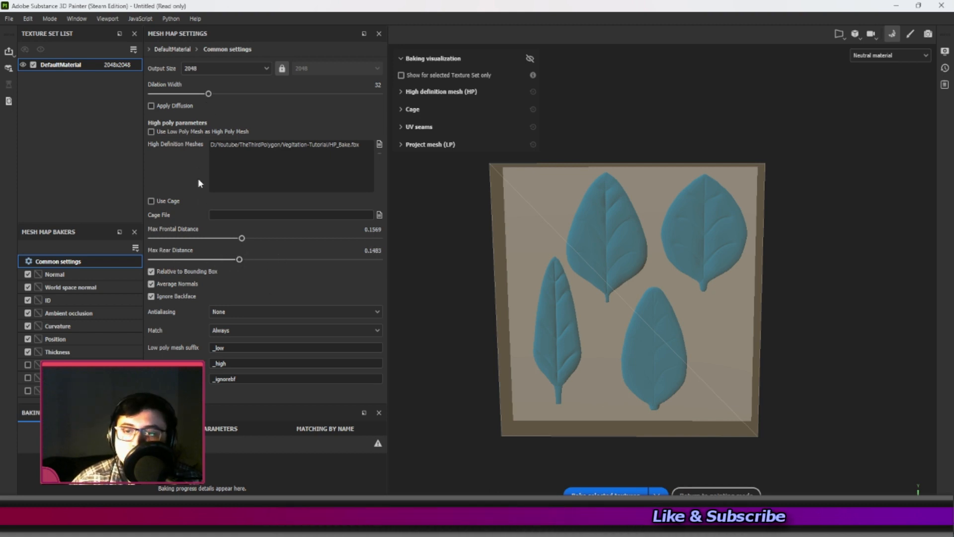
Set the bake antialiasing to Supersampling 16x and enable the Height, Bent normals and Opacity bakers.
left_click(220, 313)
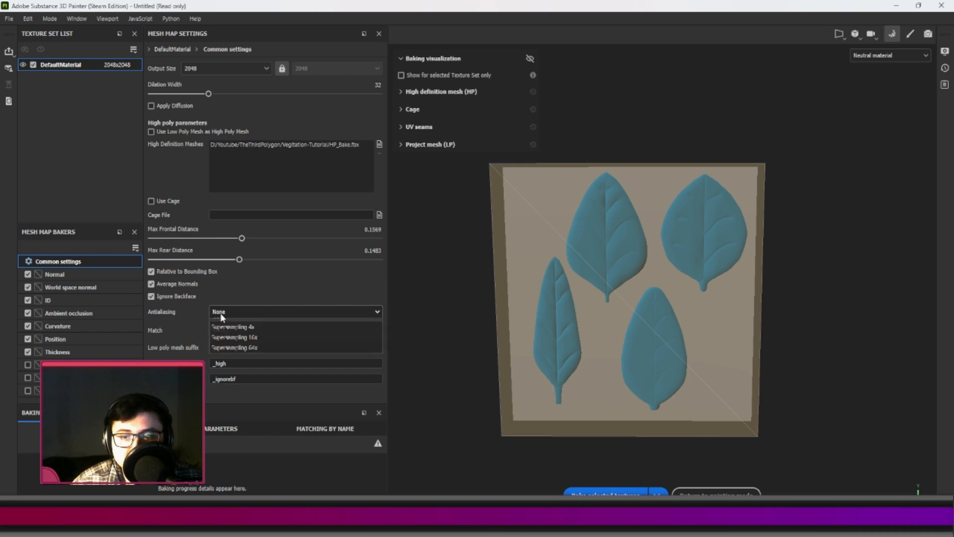
left_click(236, 346)
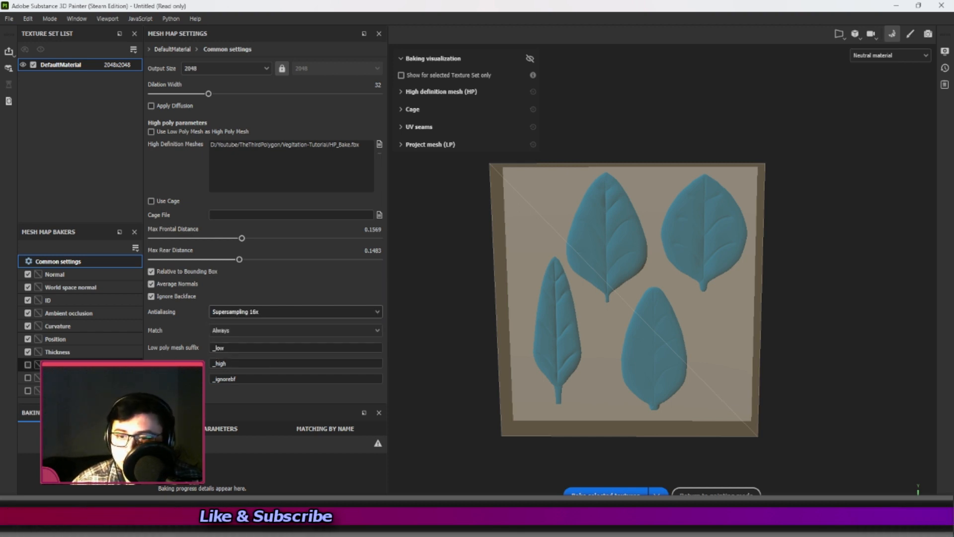
left_click(28, 390)
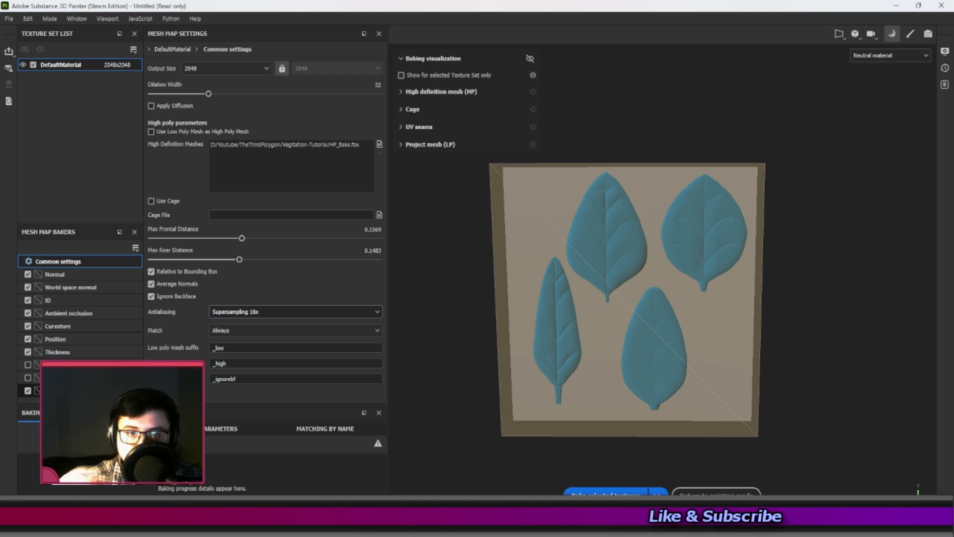
left_click(28, 378)
left_click(27, 365)
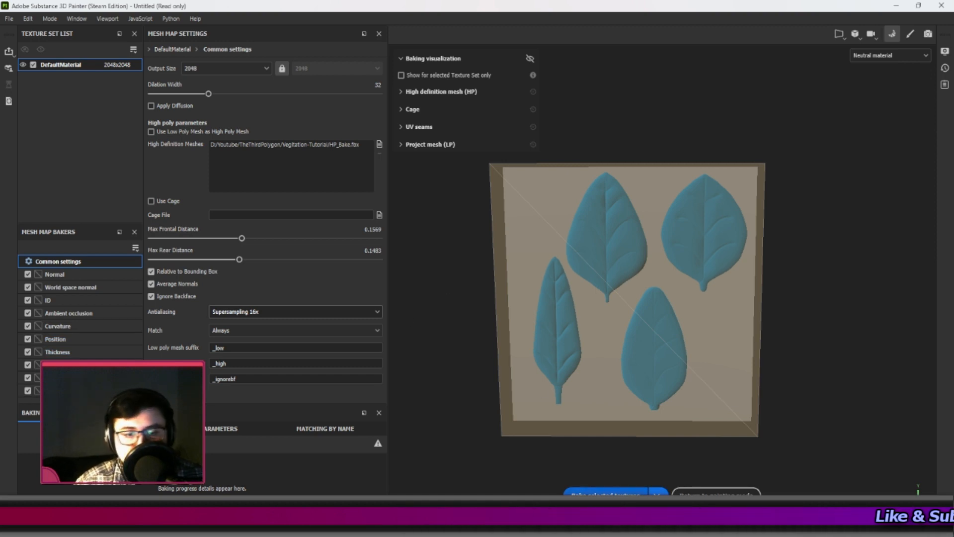
Bake the selected textures and return to painting mode to view the baked petals.
left_click(606, 495)
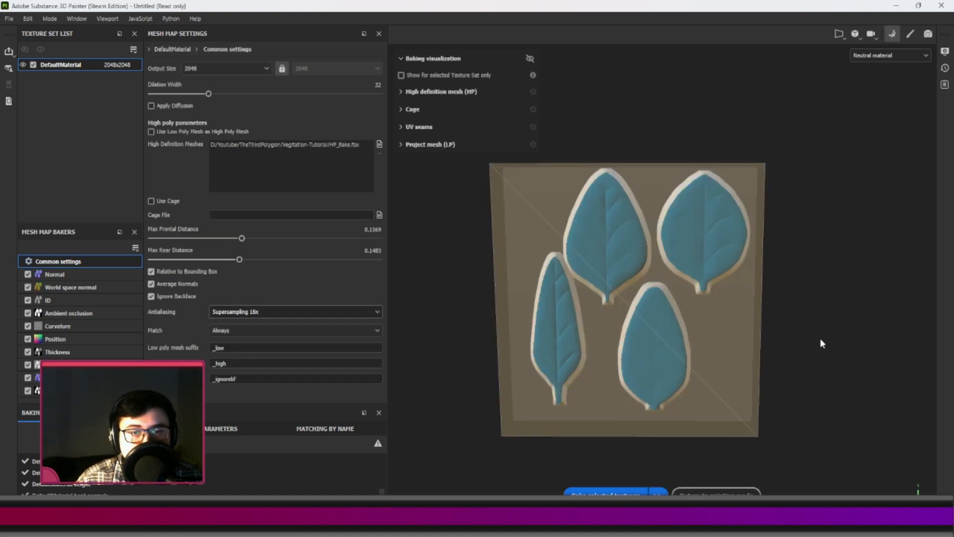
scroll(645, 268, "up", 2)
left_click(910, 35)
scroll(336, 260, "down", 1)
middle_click_drag(334, 260, 372, 239, "alt")
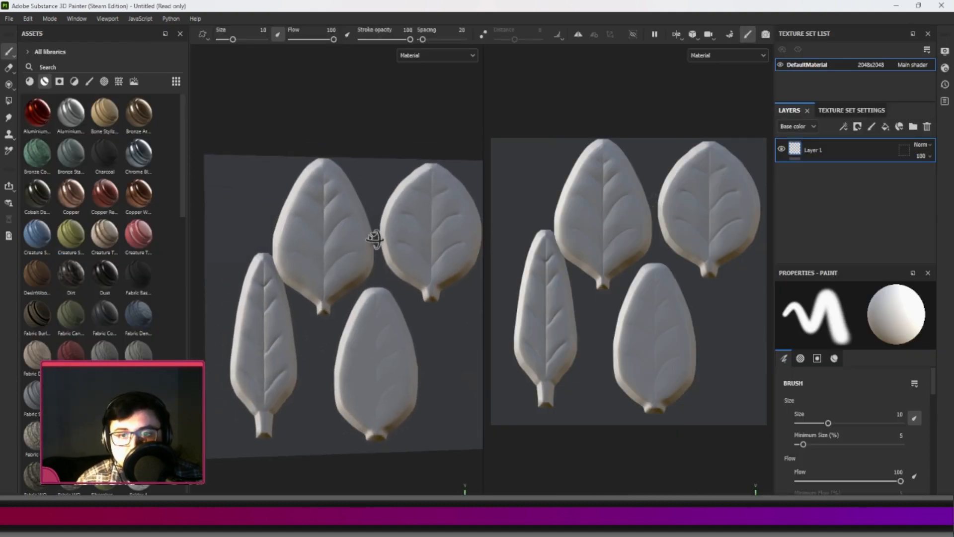
Show the baked Opacity mesh map in the viewports and examine the petal silhouettes.
left_click(418, 57)
scroll(419, 119, "down", 5)
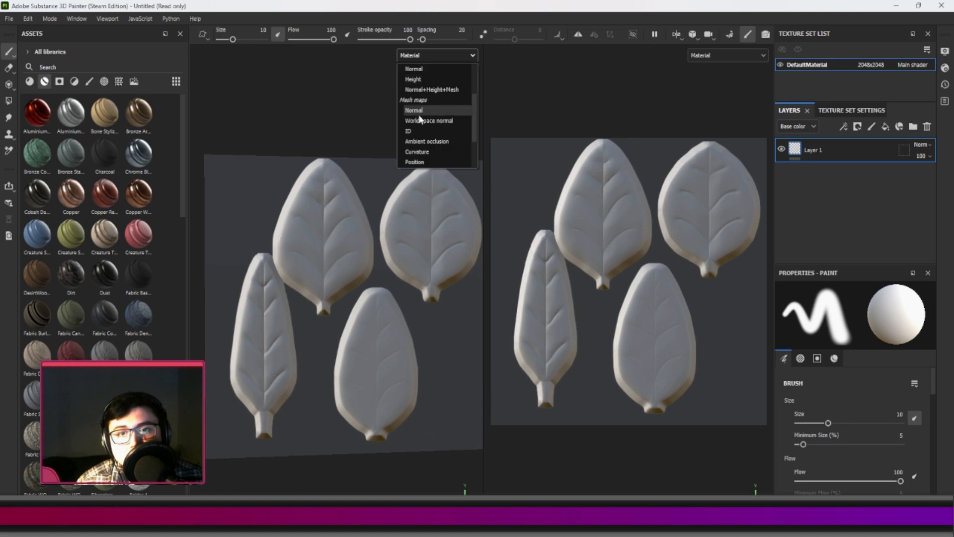
left_click(417, 152)
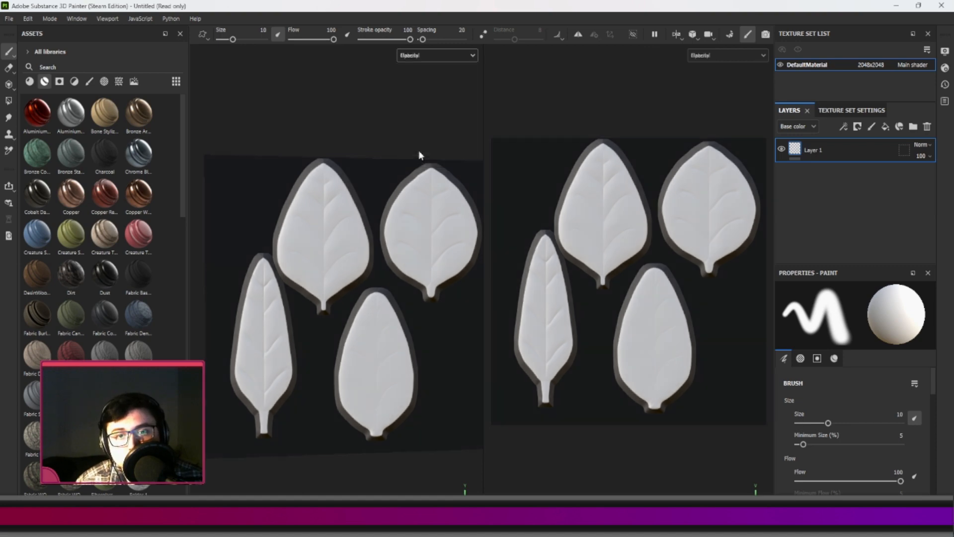
left_click_drag(377, 222, 383, 252, "alt")
scroll(392, 244, "up", 2)
scroll(392, 243, "down", 3)
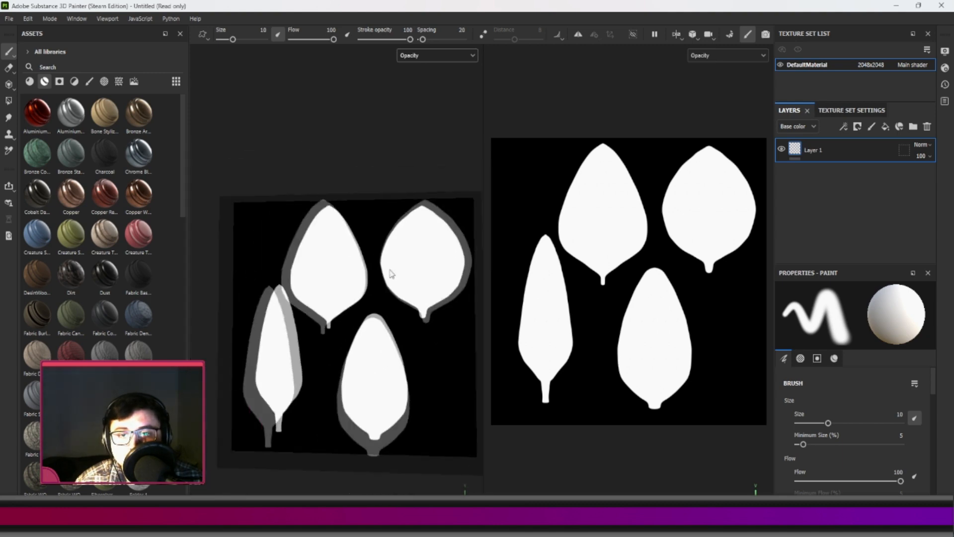
Display the baked Bent normals, Position and Ambient occlusion mesh maps one after another.
left_click(421, 56)
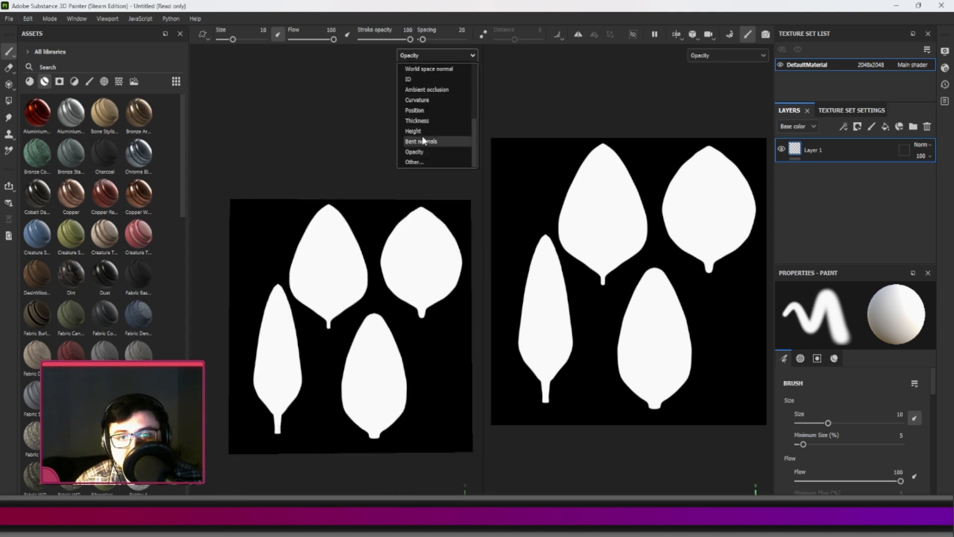
left_click(422, 139)
left_click(422, 55)
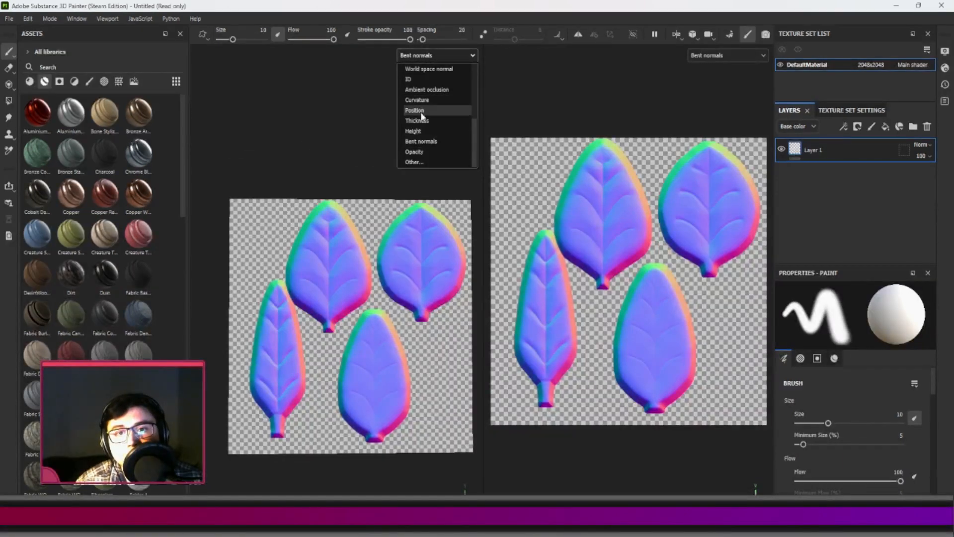
left_click(420, 110)
left_click(429, 55)
left_click(426, 90)
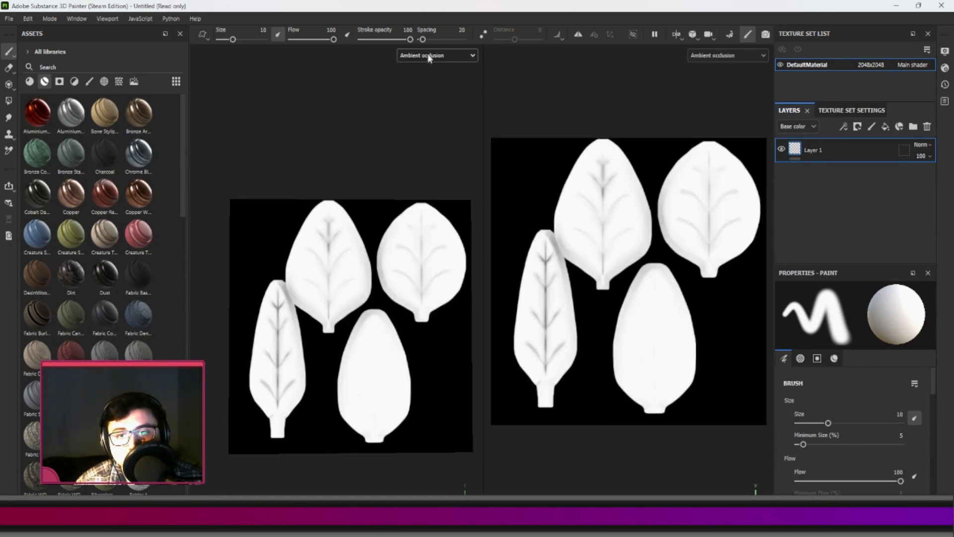
Restore the Material view and examine the baked petal details on the plane up close.
left_click(430, 57)
scroll(417, 102, "up", 3)
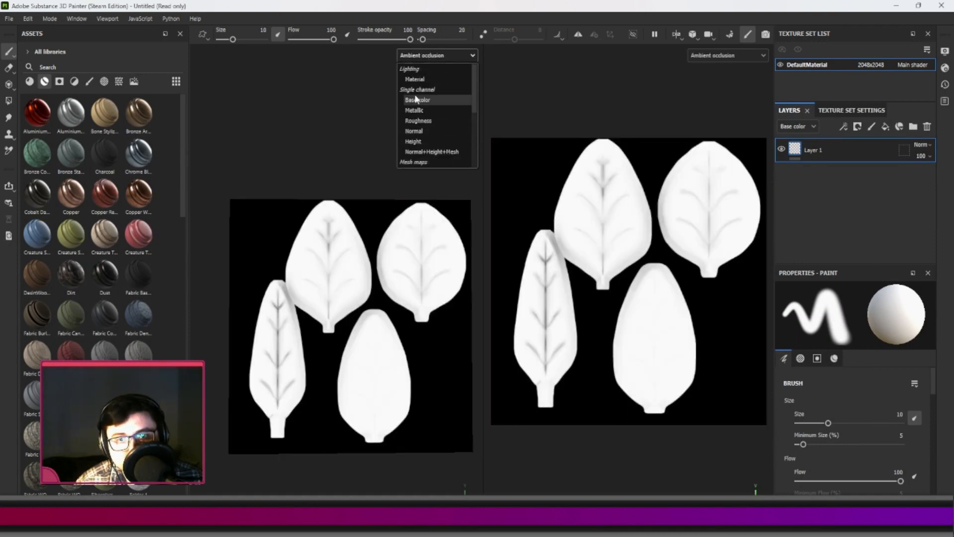
left_click(419, 103)
left_click(428, 55)
left_click(421, 85)
mouse_move(371, 231)
middle_mouse_down()
mouse_move(352, 206)
mouse_move(358, 183)
mouse_move(358, 199)
middle_mouse_up()
scroll(355, 236, "up", 3)
scroll(354, 236, "up", 2)
middle_click_drag(263, 226, 287, 208, "alt")
scroll(287, 229, "down", 2)
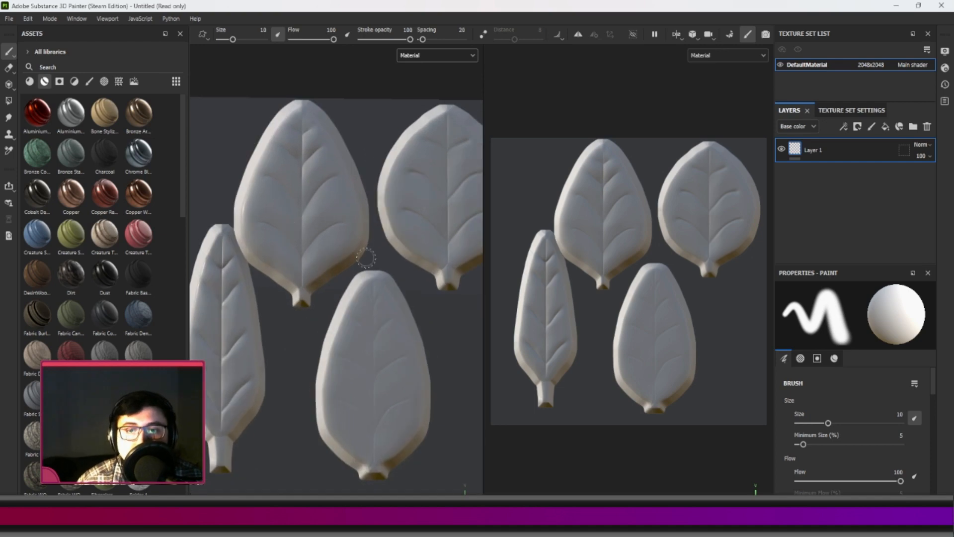
scroll(332, 272, "down", 2)
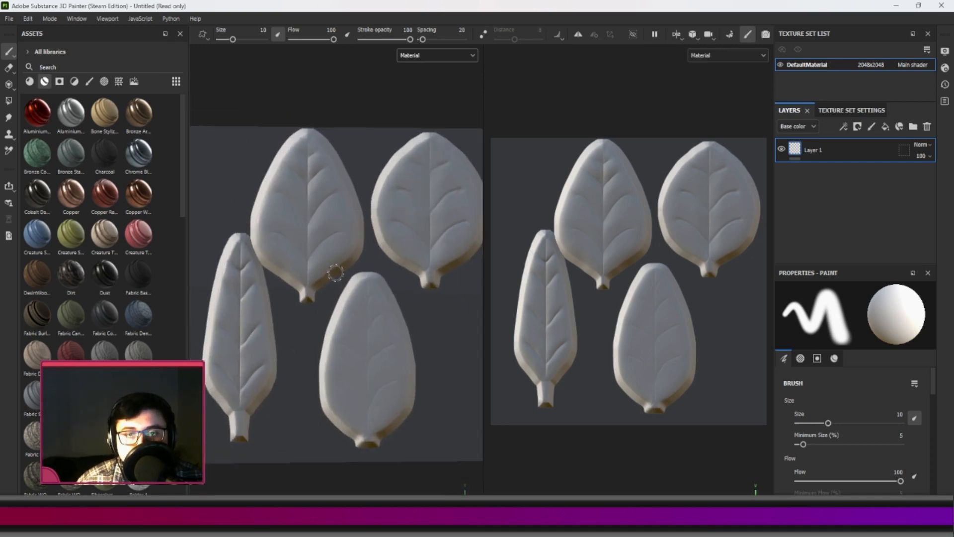
Preview the baked plane in an Iray render, return to painting mode and narrow the asset library.
left_click(765, 35)
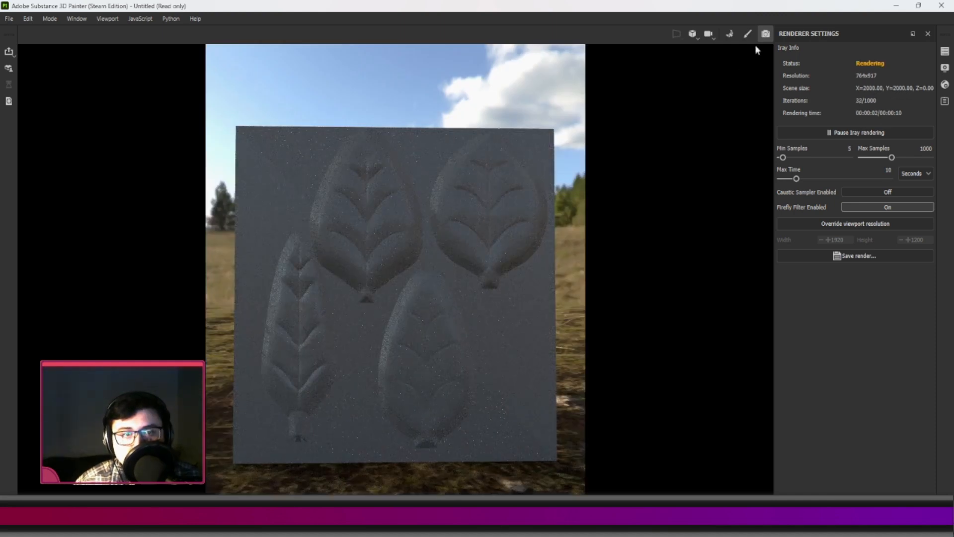
left_click(748, 36)
scroll(380, 220, "down", 2)
middle_click_drag(374, 223, 366, 240, "alt")
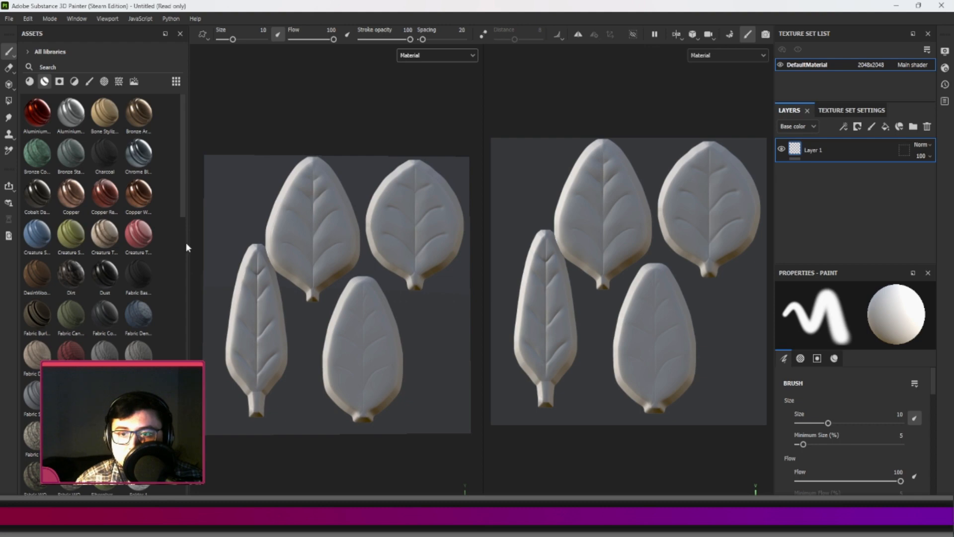
left_click_drag(189, 245, 157, 239)
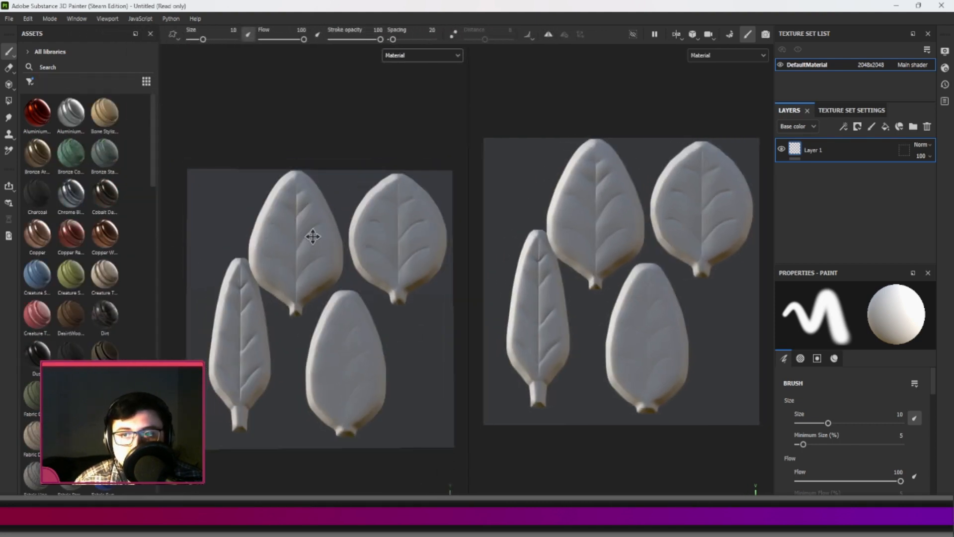
Try the Bone Stylized and Bronze Corroded smart materials on the plane, undoing each one.
left_click_drag(105, 113, 306, 233)
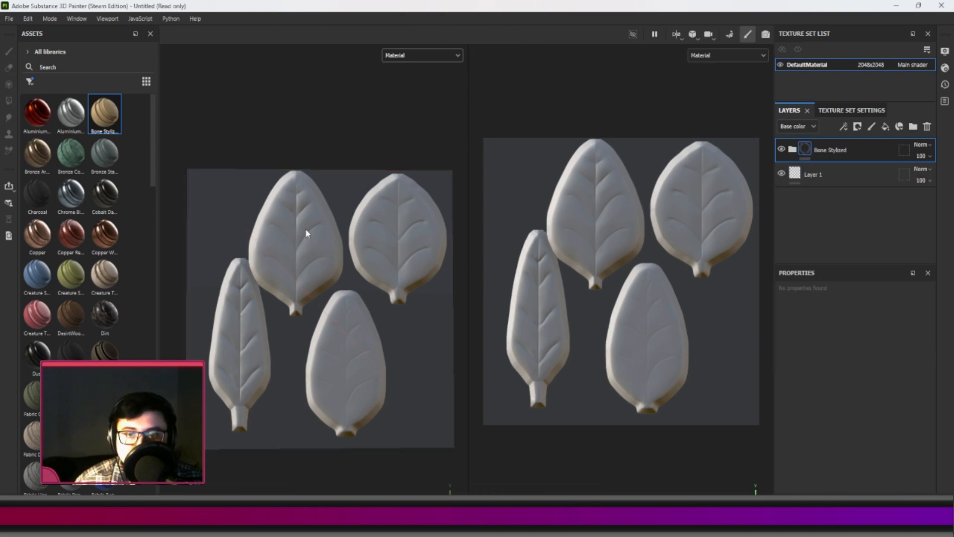
scroll(316, 242, "up", 2)
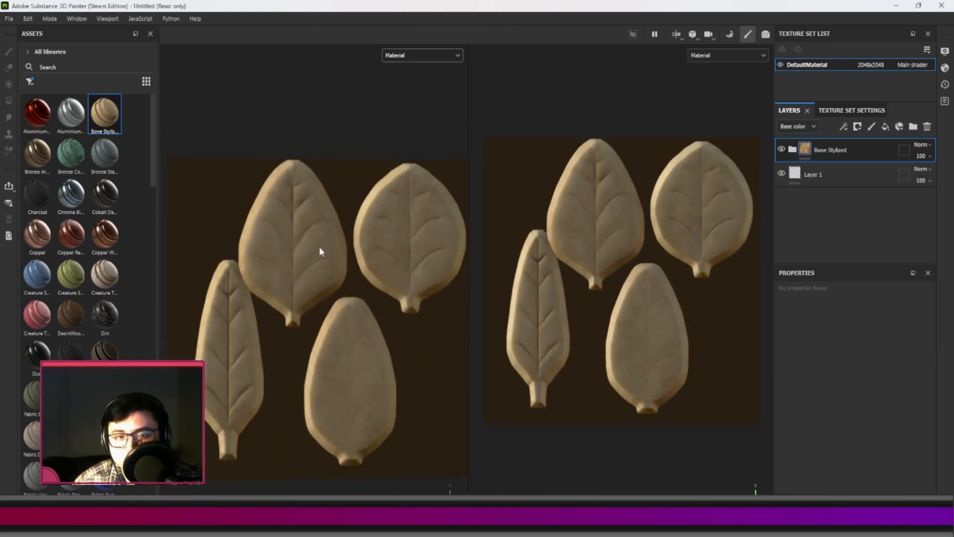
key("ctrl+z")
left_click_drag(71, 152, 269, 255)
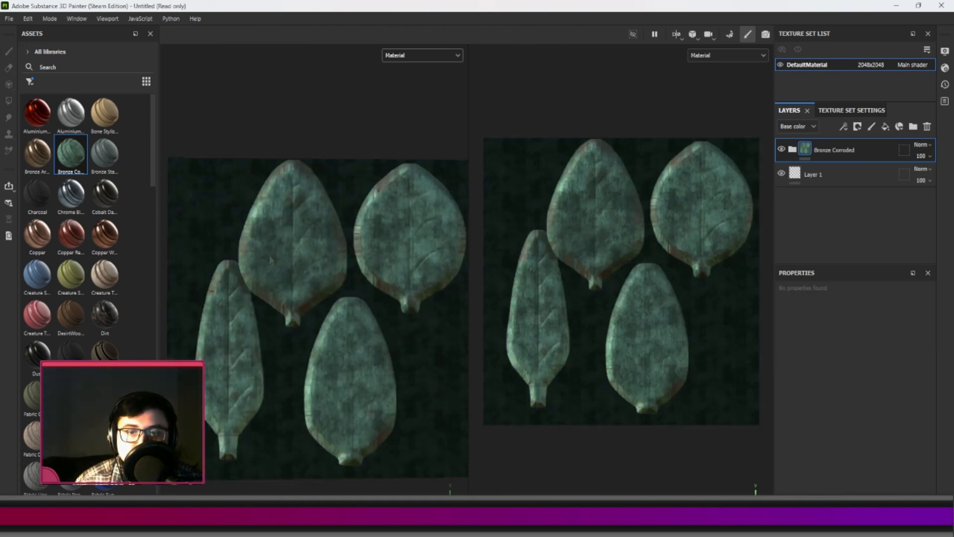
key("ctrl+z")
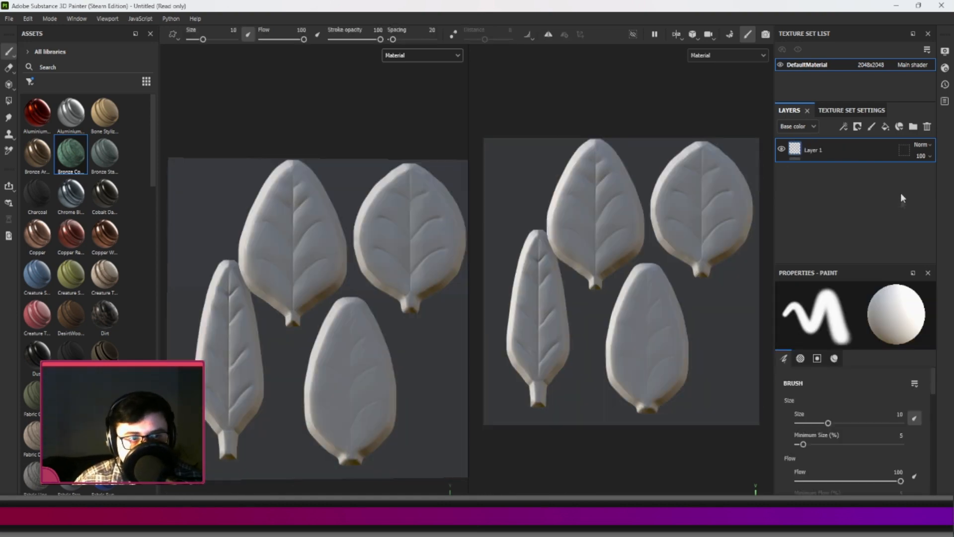
Create a layer folder named Leaf and add a fill layer inside it.
left_click(914, 127)
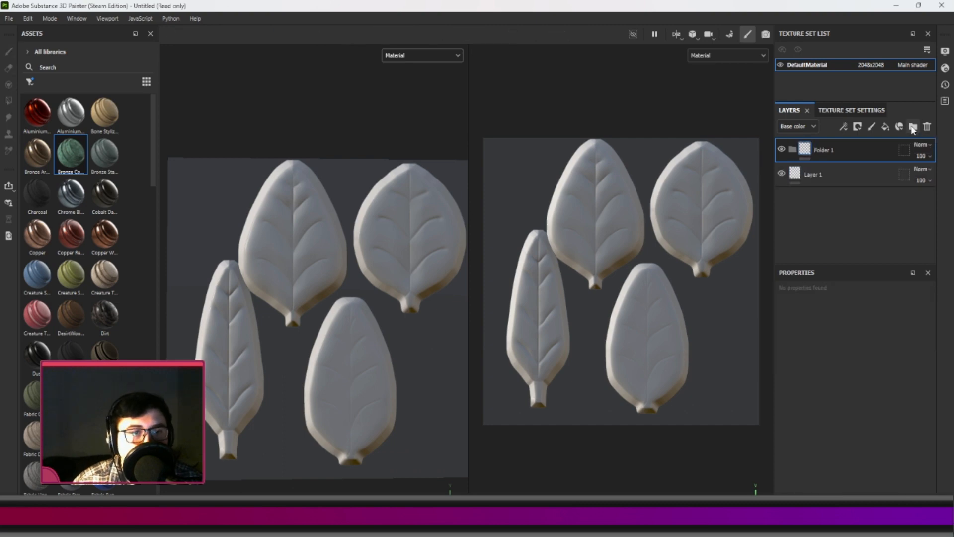
double_click(821, 148)
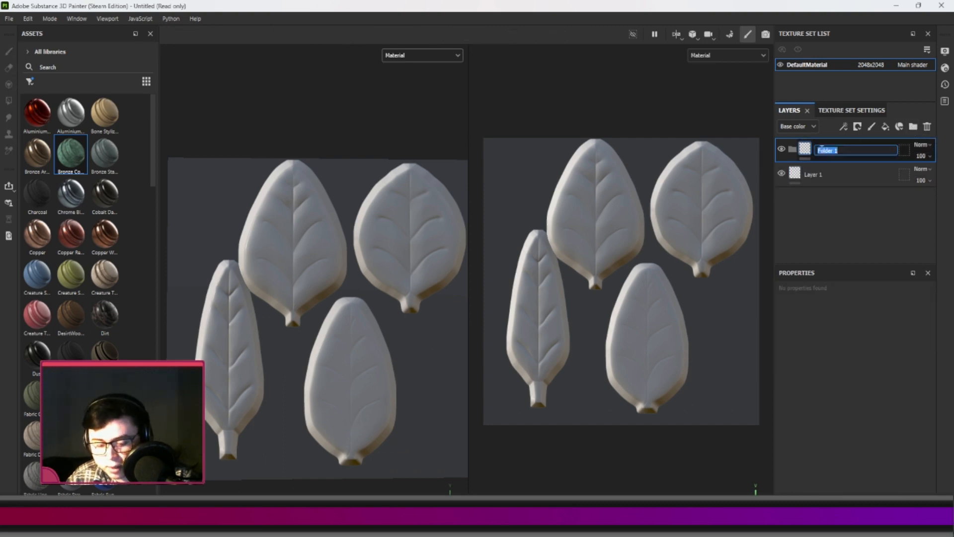
type("Leaf")
key("Return")
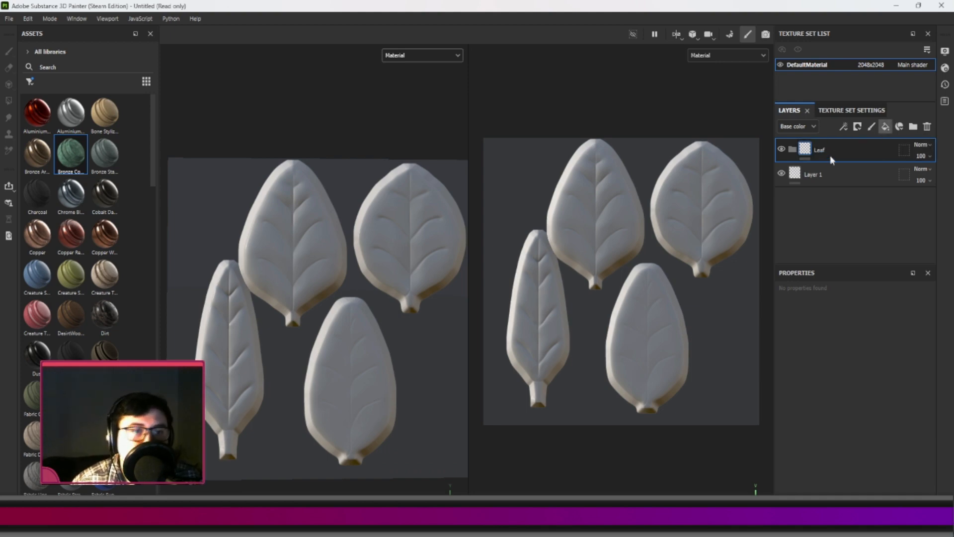
left_click_drag(842, 147, 851, 151)
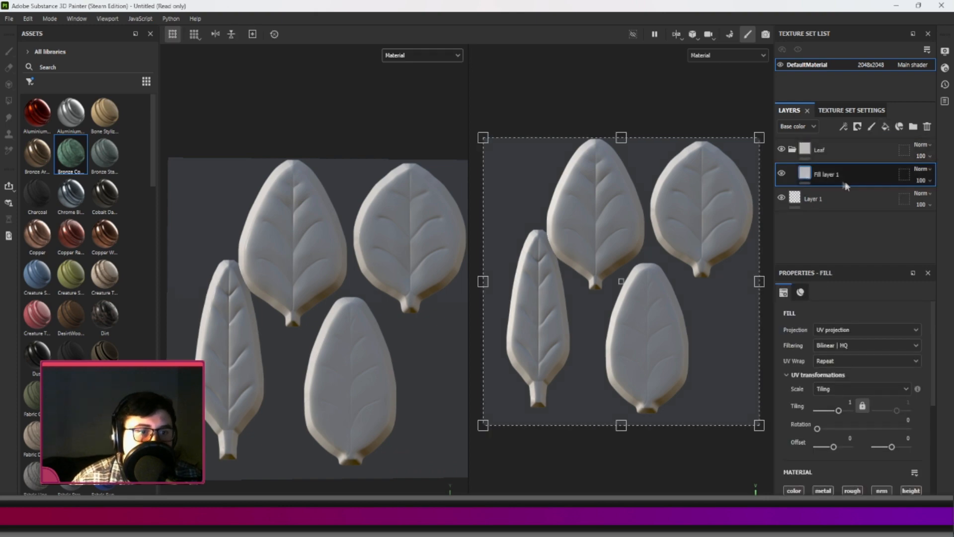
Rename the fill layer inside the Leaf folder to Base.
double_click(828, 175)
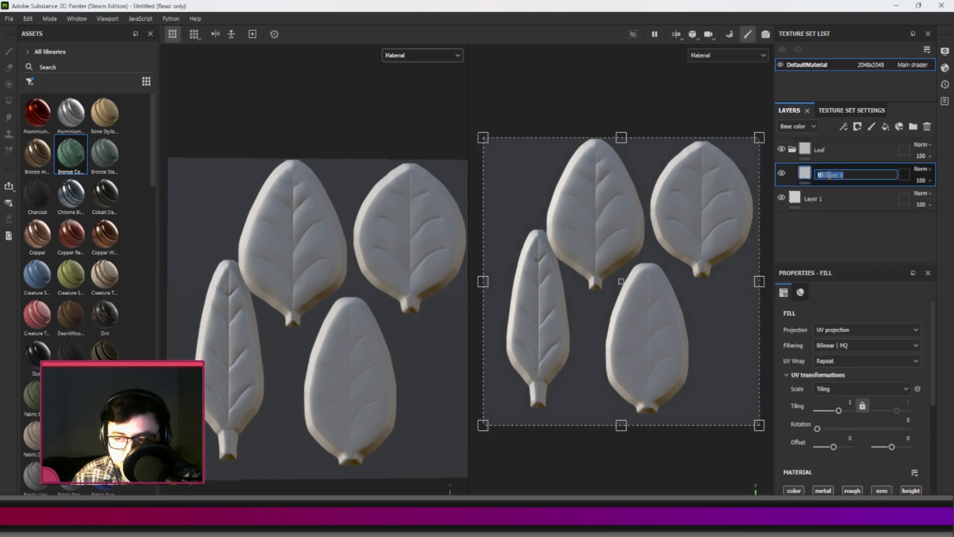
key("Return")
double_click(827, 176)
type("base")
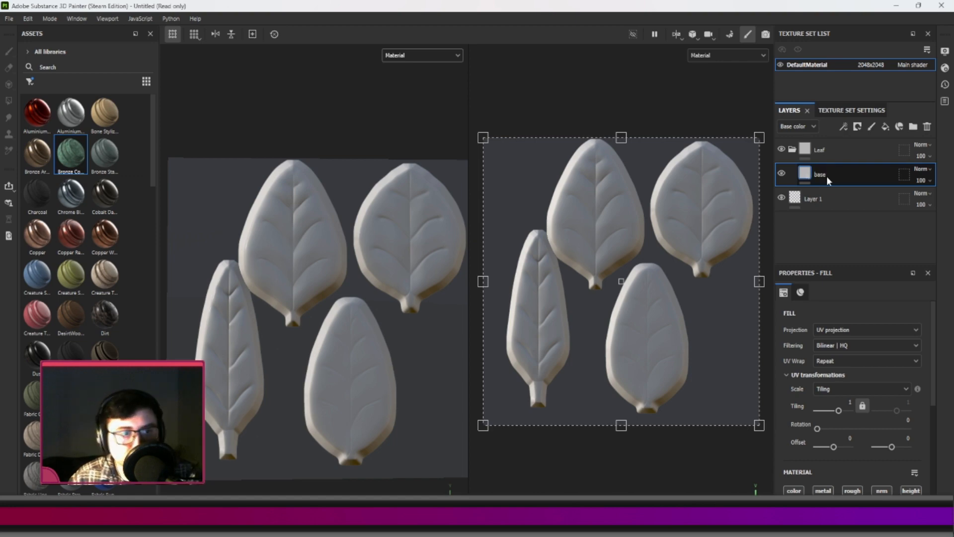
key("Return")
double_click(817, 176)
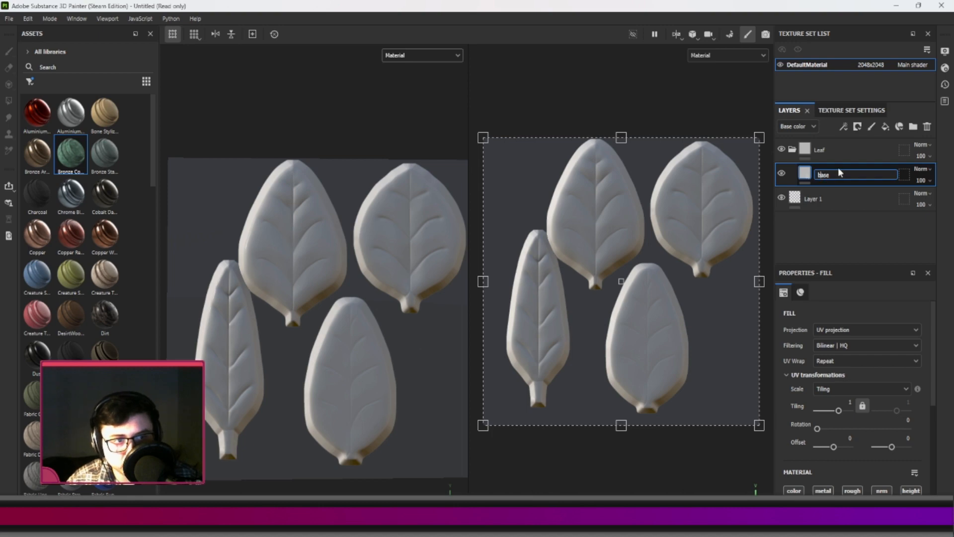
type("Base")
key("Return")
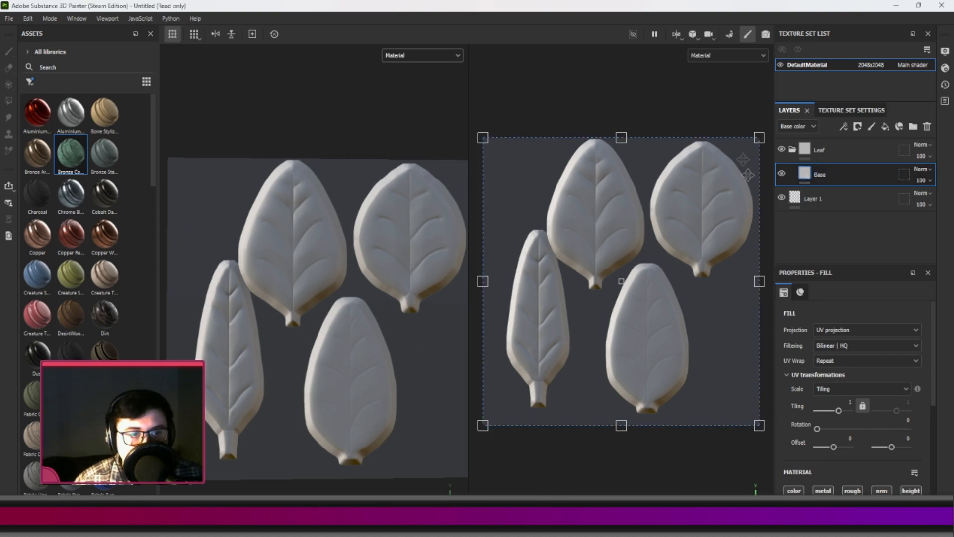
Set the Base layer's base color to a muted green, hex 7D9C78.
scroll(858, 392, "down", 3)
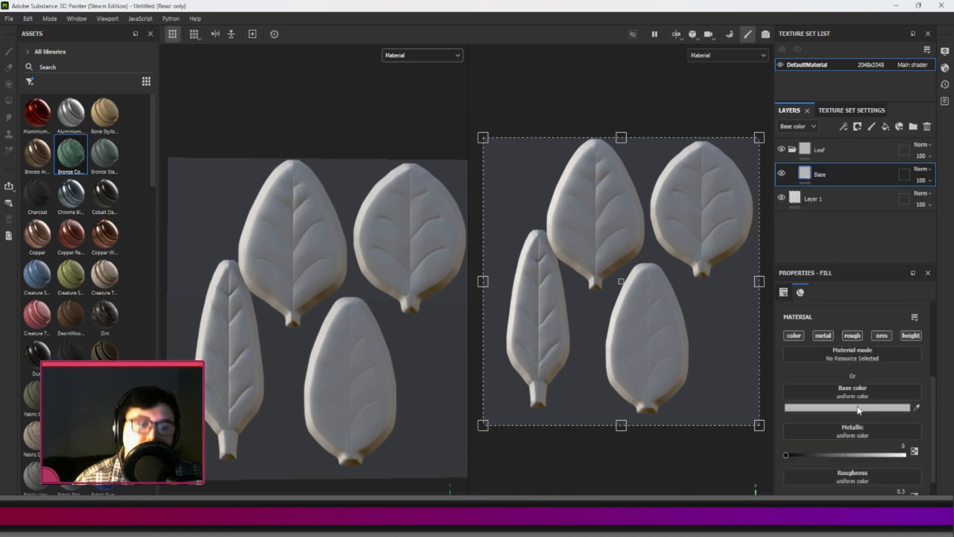
left_click(857, 408)
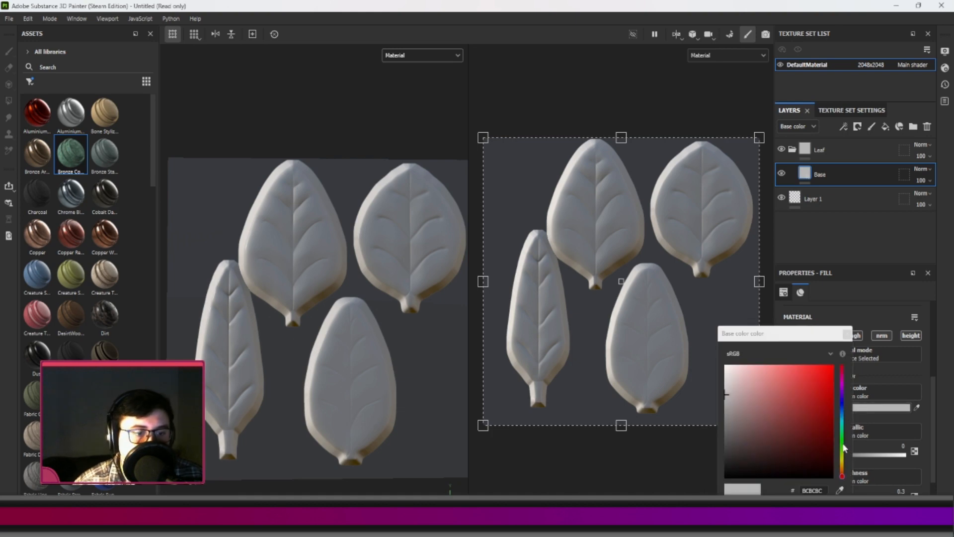
left_click_drag(843, 449, 842, 442)
left_click(782, 415)
left_click_drag(782, 414, 748, 410)
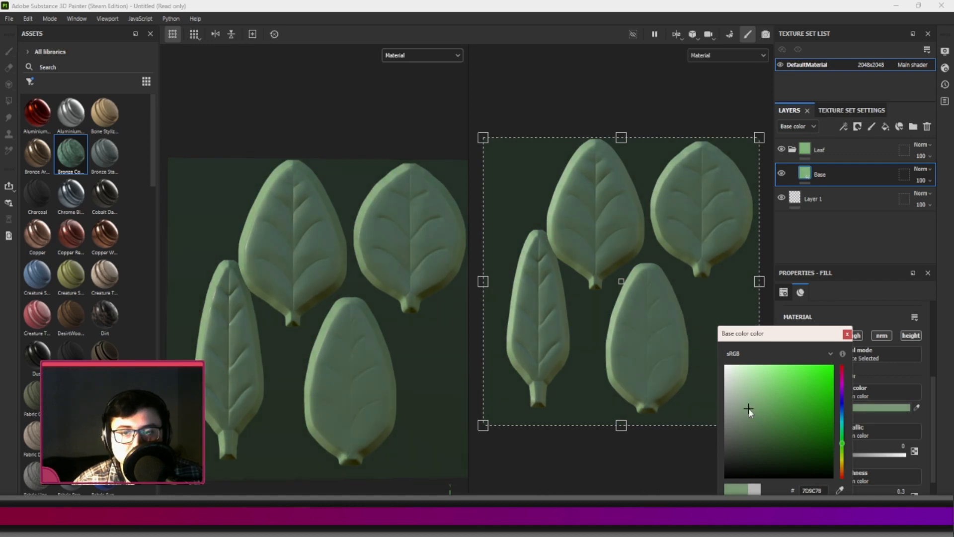
left_click(847, 334)
Test glossy and rough extremes on the Base layer and settle its roughness at about 0.44 with metallic at 0.
scroll(835, 416, "down", 3)
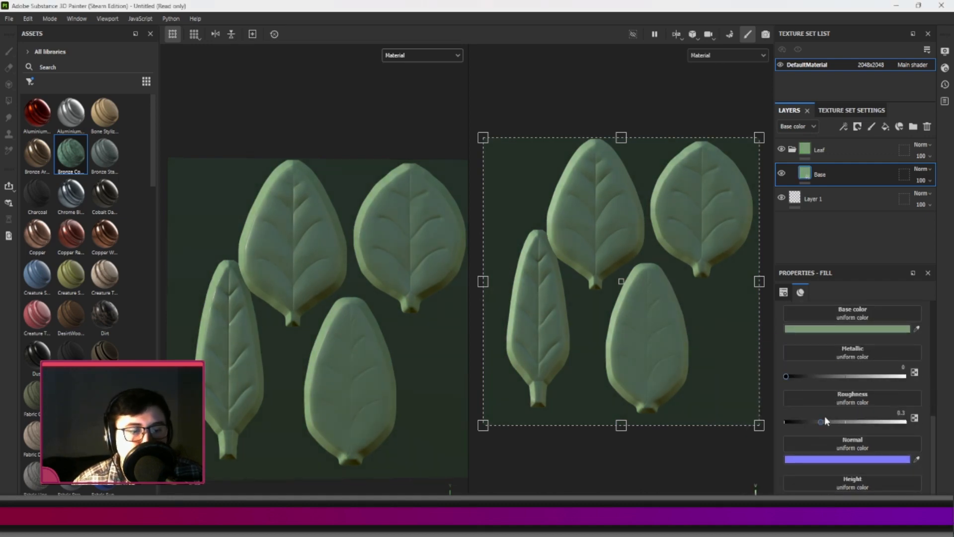
left_click_drag(821, 422, 921, 416)
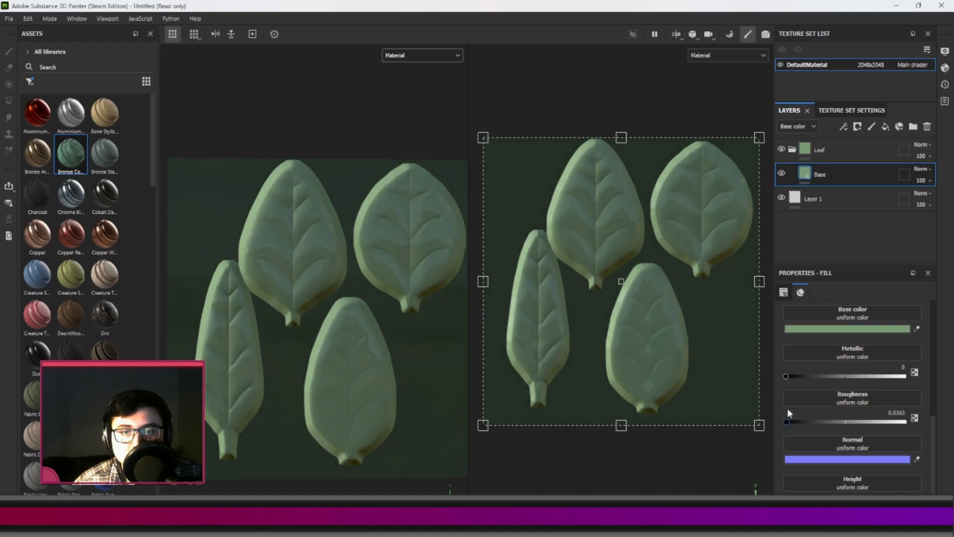
mouse_move(883, 421)
left_mouse_down()
mouse_move(781, 419)
mouse_move(883, 424)
left_mouse_up()
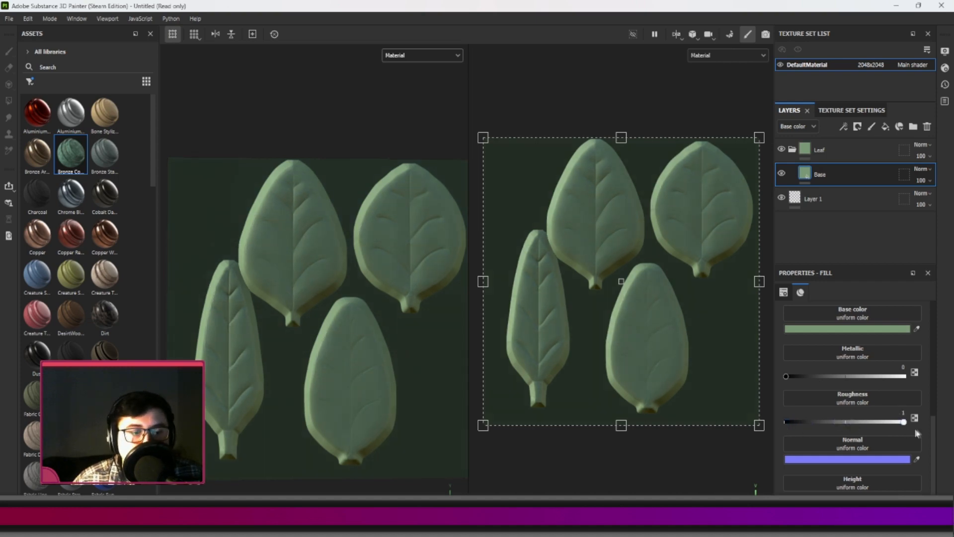
left_click_drag(904, 422, 888, 424)
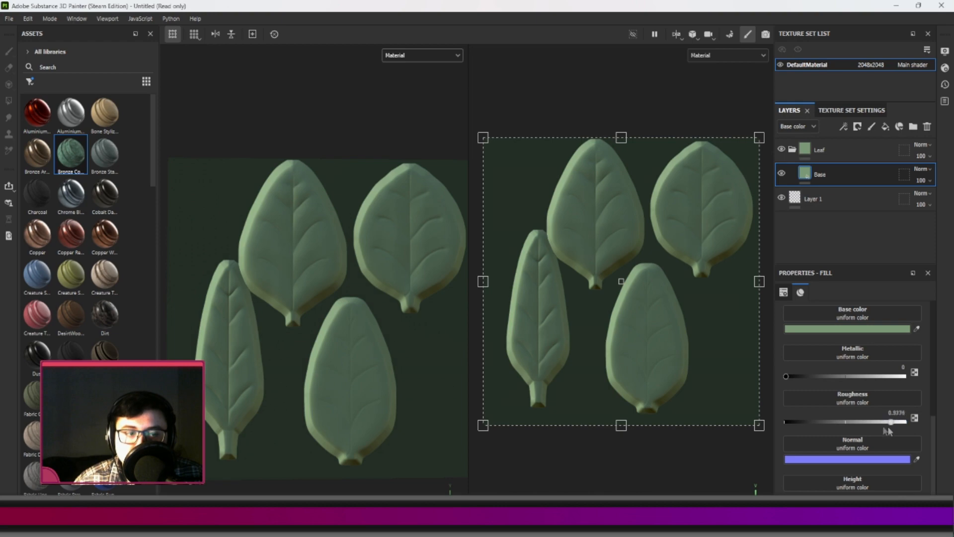
left_click_drag(814, 424, 794, 414)
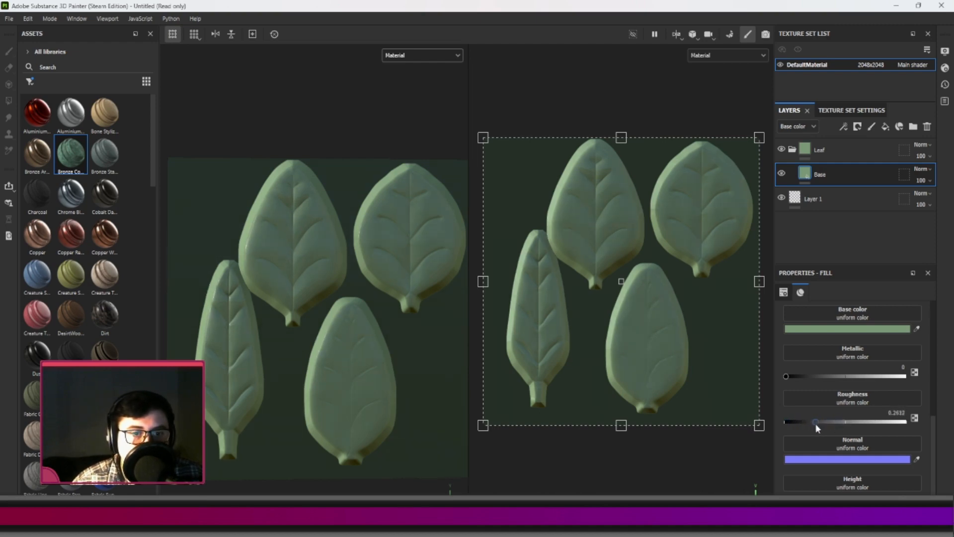
left_click_drag(823, 429, 845, 437)
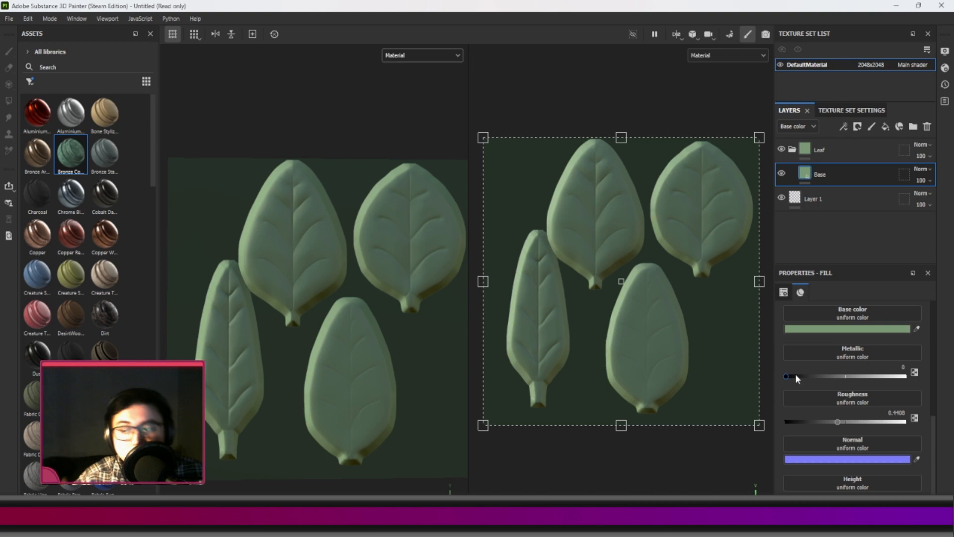
left_click_drag(795, 374, 764, 368)
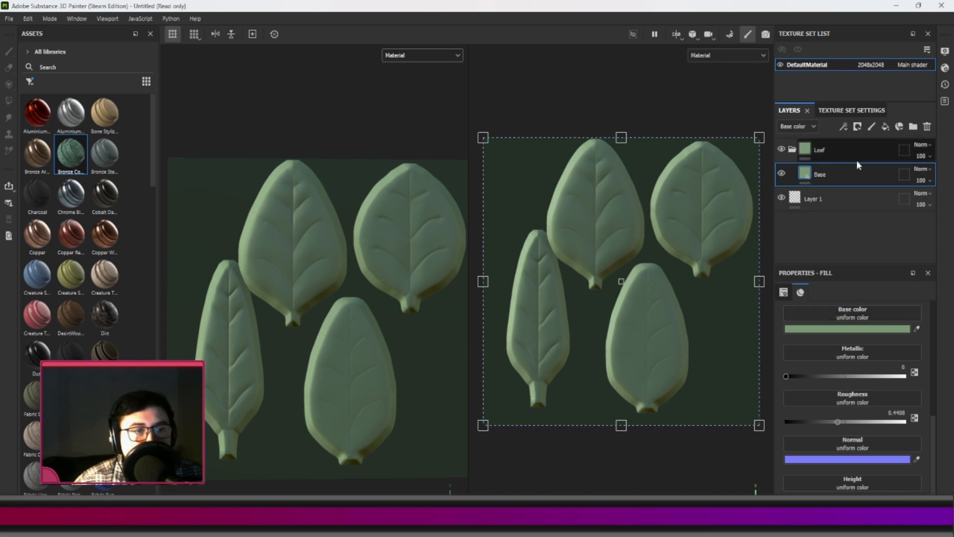
Darken the Base layer's base color to a deeper green, hex 5B7856.
left_click(852, 329)
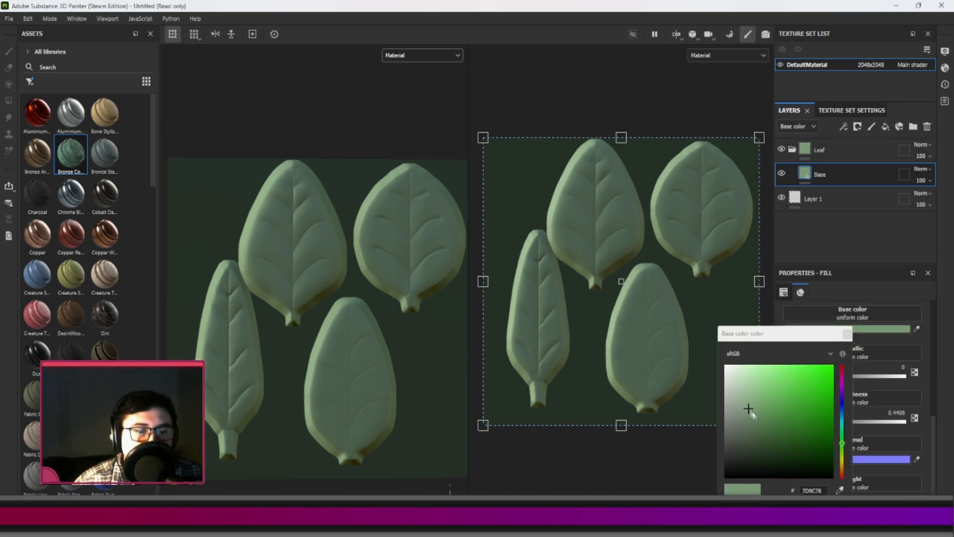
mouse_move(757, 422)
left_mouse_down()
mouse_move(759, 434)
mouse_move(755, 424)
left_mouse_up()
left_click(848, 334)
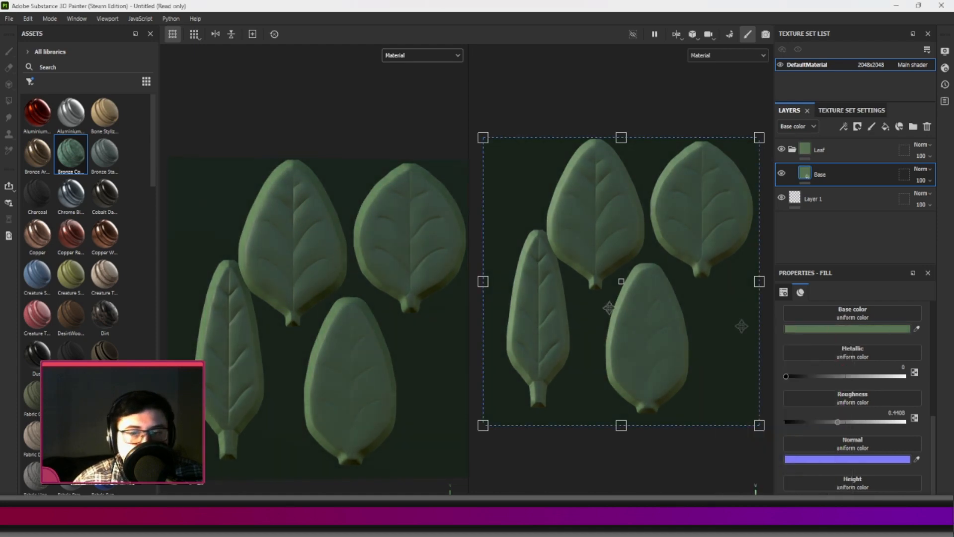
Rotate the environment lighting to brighten the leaves and fine-tune the Base layer's roughness to about 0.43.
mouse_move(411, 183)
right_mouse_down("shift")
mouse_move(312, 186)
mouse_move(358, 194)
mouse_move(323, 194)
right_mouse_up("shift")
mouse_move(324, 194)
left_mouse_down("alt")
mouse_move(341, 196)
mouse_move(328, 209)
mouse_move(300, 206)
mouse_move(337, 215)
mouse_move(355, 237)
mouse_move(264, 225)
mouse_move(294, 191)
mouse_move(303, 234)
left_mouse_up("alt")
scroll(323, 232, "up", 3)
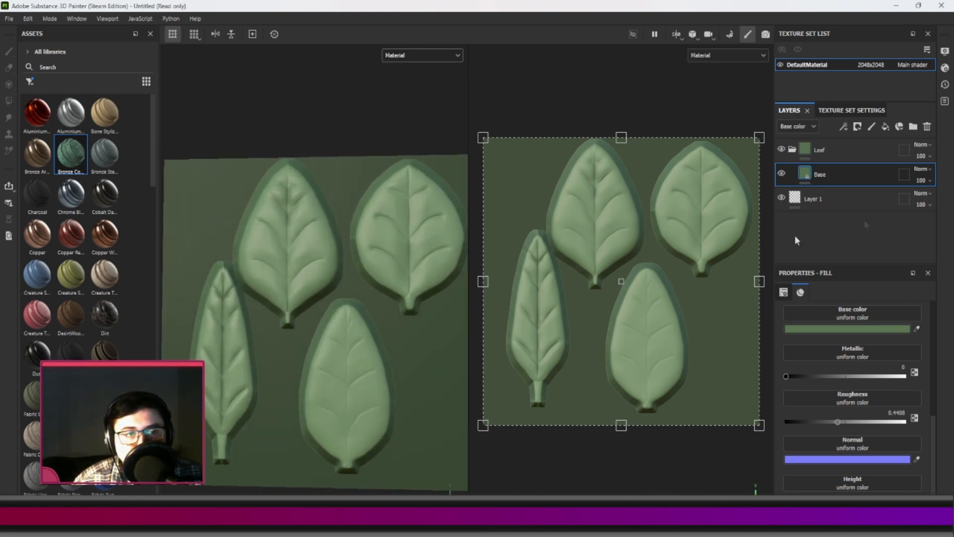
mouse_move(843, 423)
left_mouse_down()
mouse_move(811, 422)
mouse_move(847, 422)
mouse_move(826, 421)
mouse_move(834, 421)
left_mouse_up()
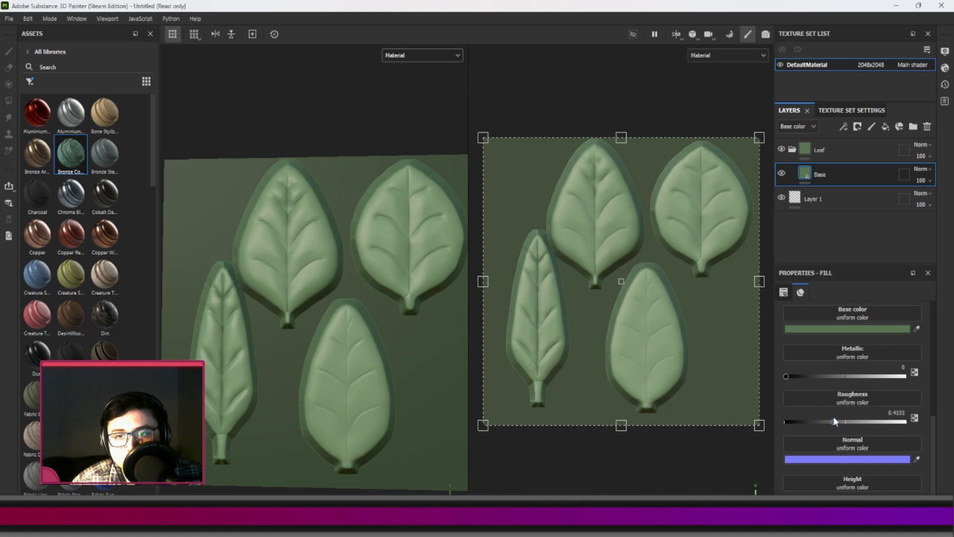
left_click_drag(357, 359, 329, 237, "alt")
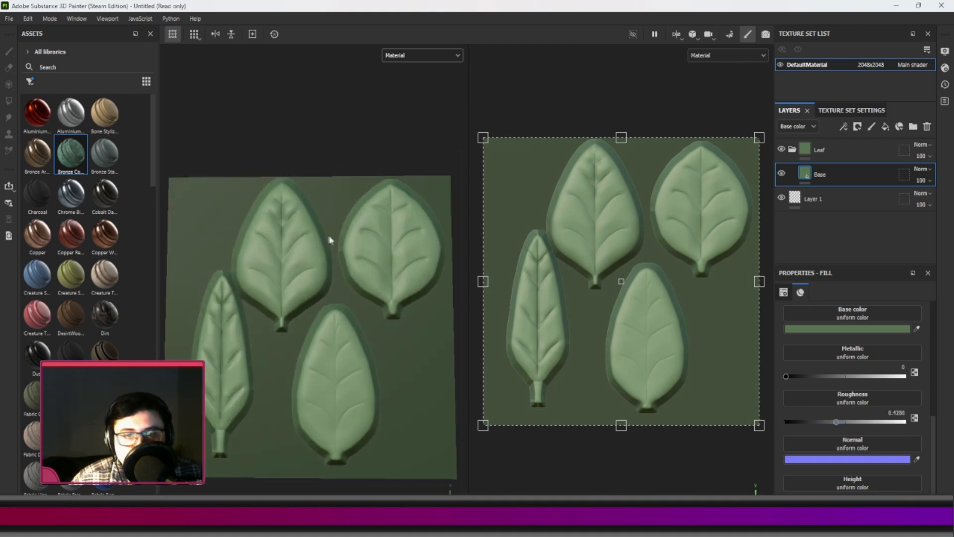
Add a fill layer named Curv above Base, sampling Base's green and lightening it to hex 6E9168.
left_click(881, 127)
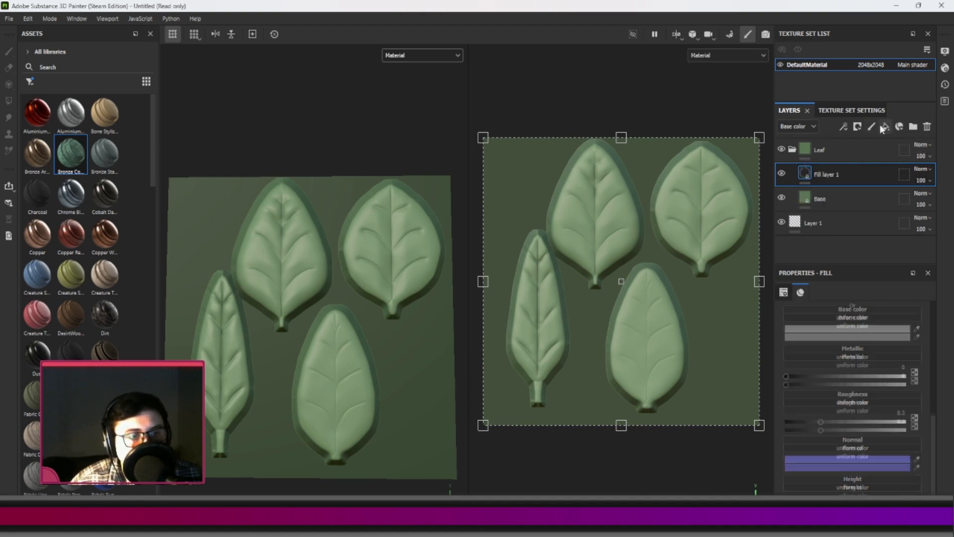
left_click(867, 329)
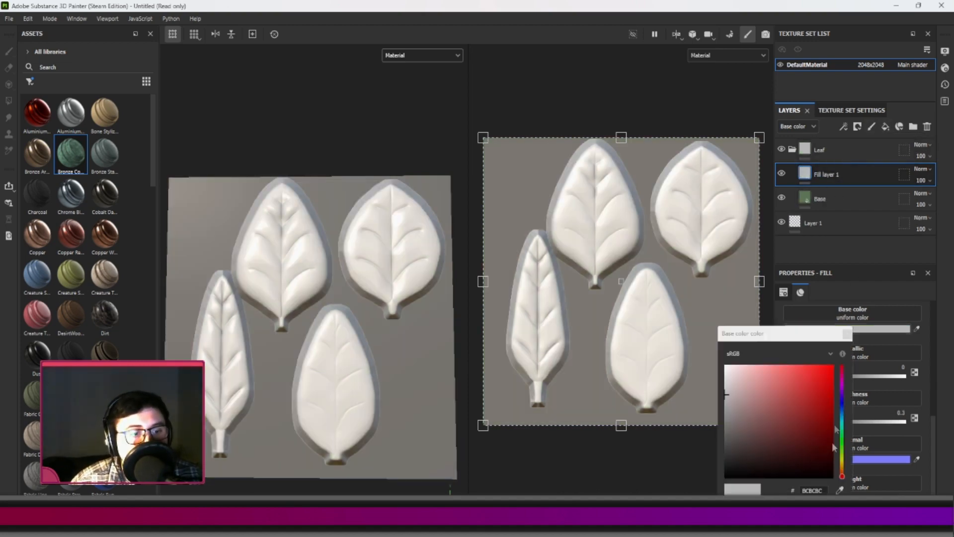
left_click(843, 448)
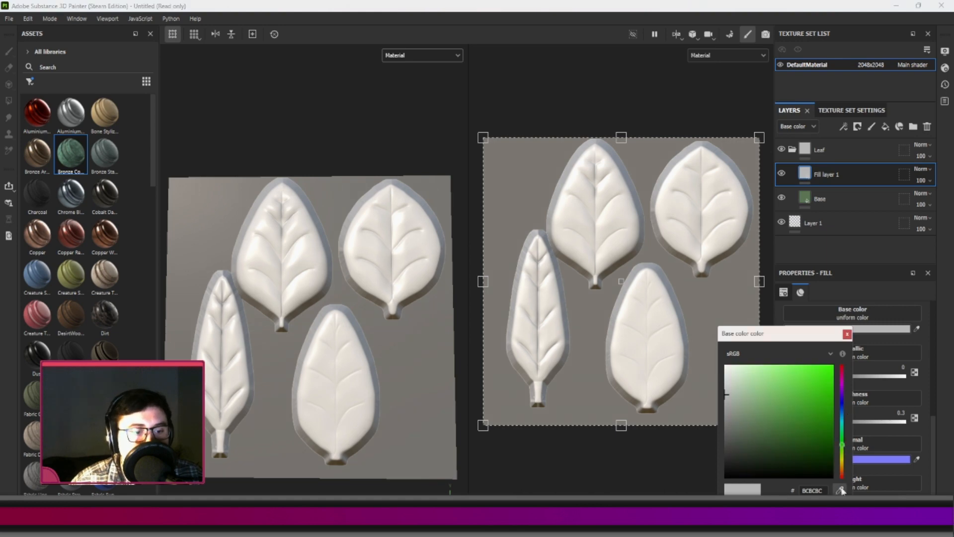
left_click(808, 193)
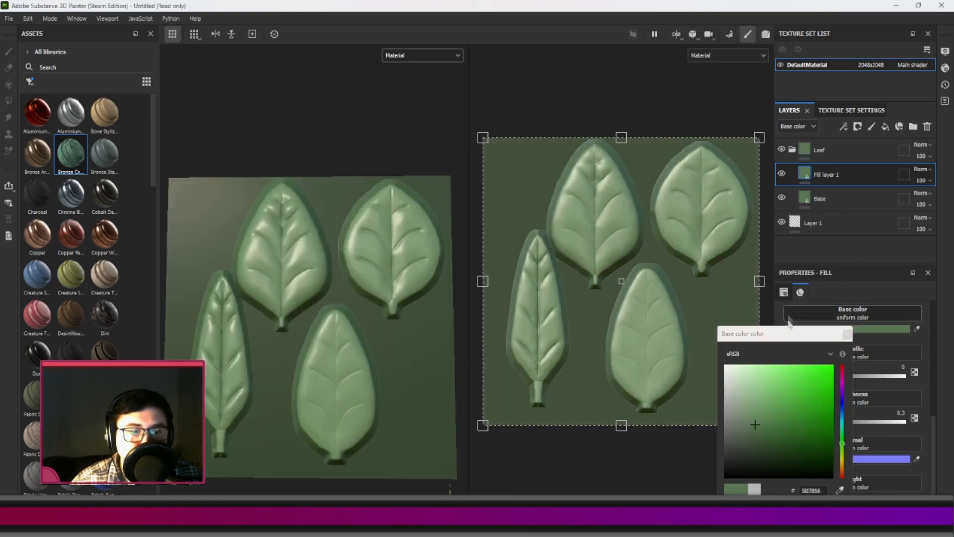
left_click_drag(789, 334, 821, 131)
left_click_drag(804, 349, 812, 352)
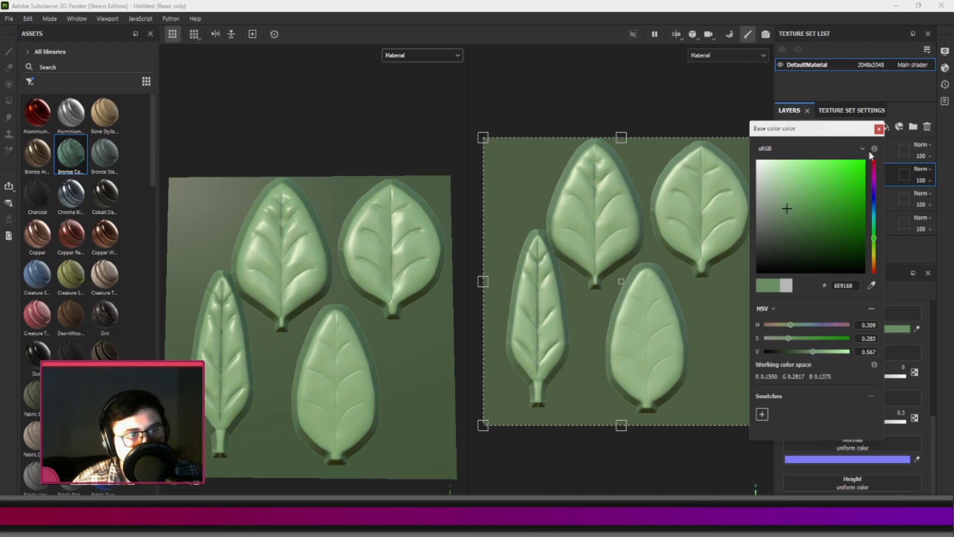
left_click(879, 129)
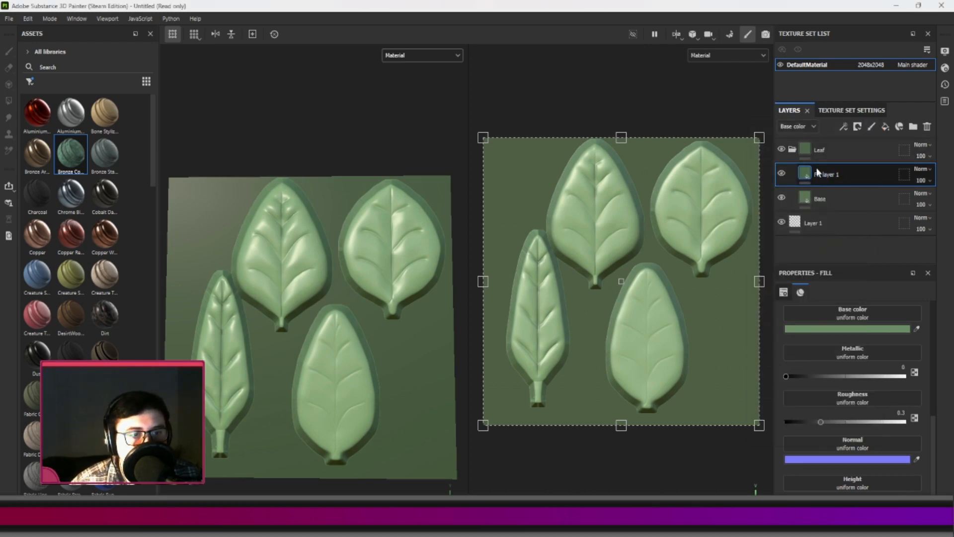
double_click(828, 172)
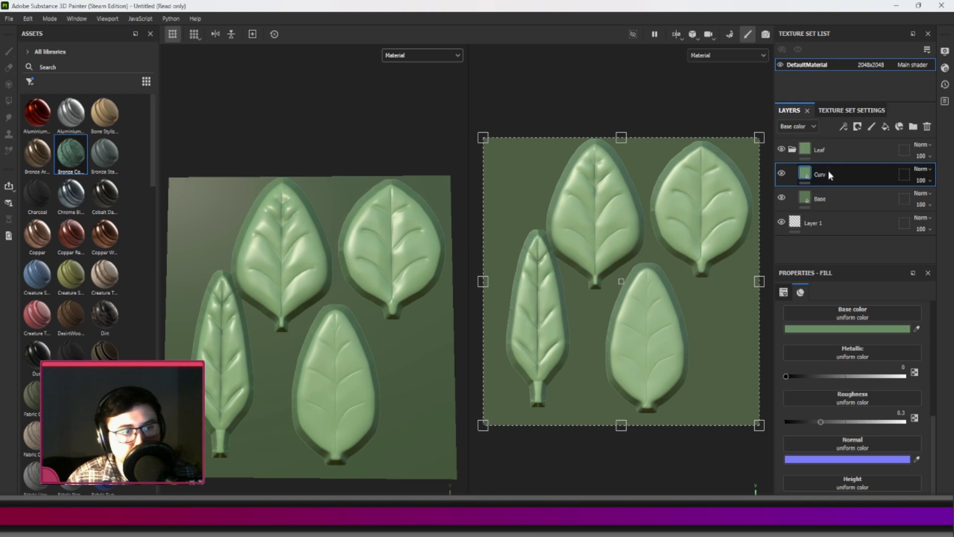
Try a Curvature generator directly on the Curv layer's content and remove it.
right_click(833, 173)
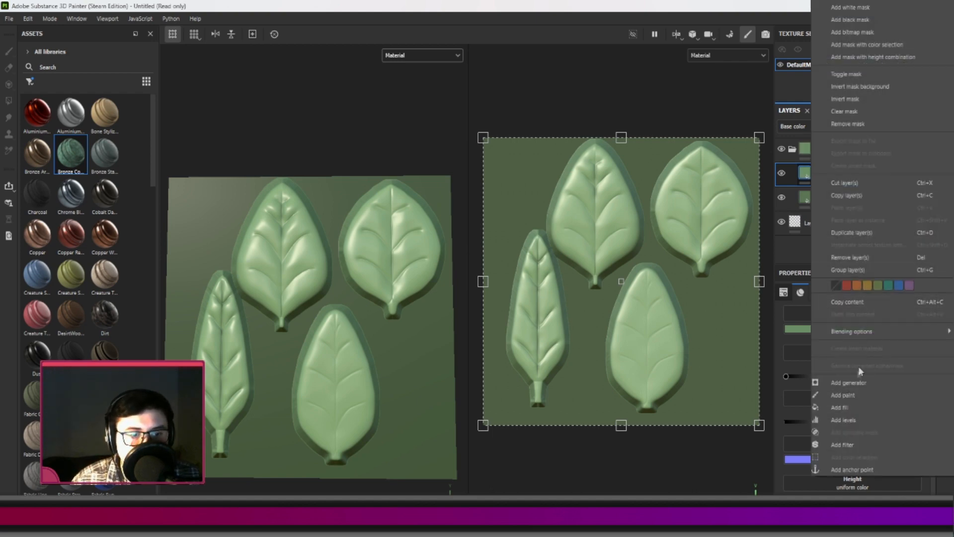
left_click(853, 383)
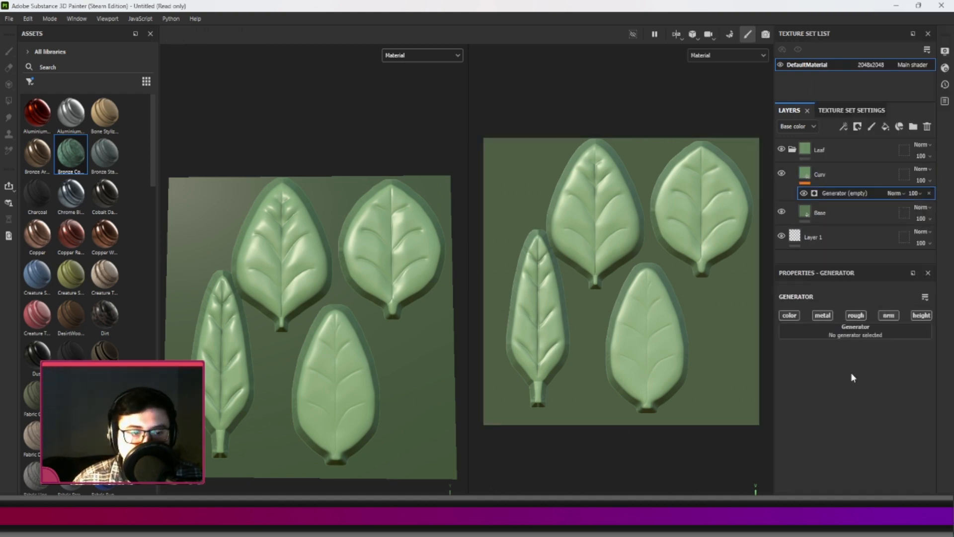
left_click(846, 336)
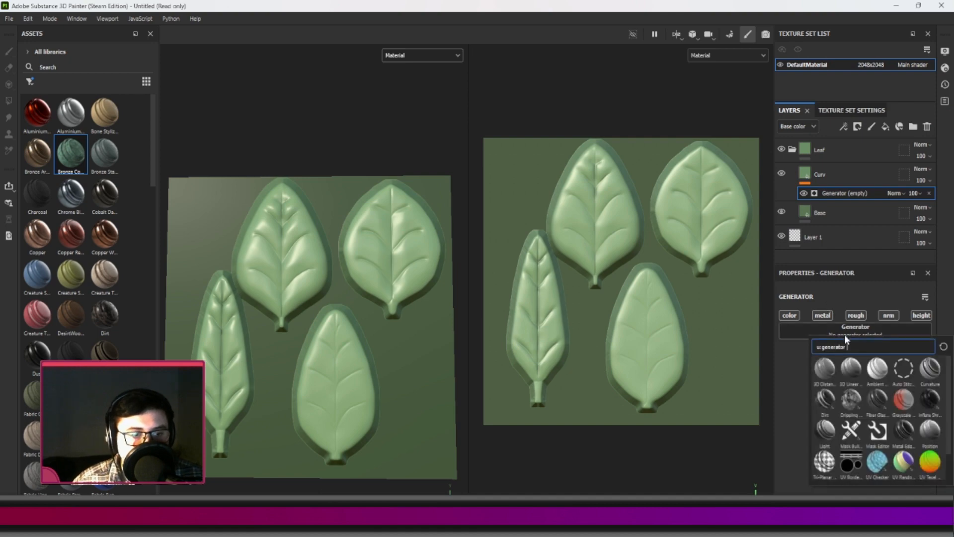
left_click(934, 374)
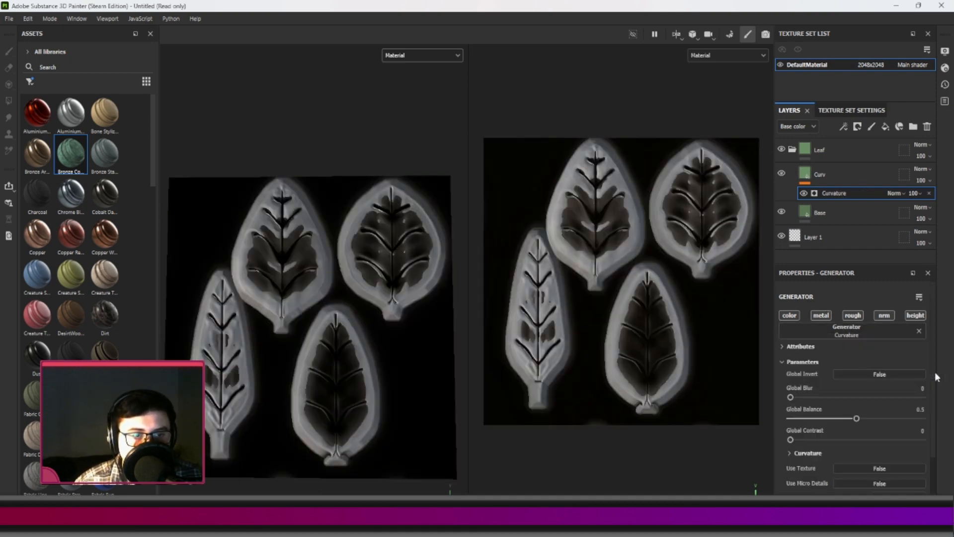
left_click(931, 193)
Give the Curv layer a black mask with a Curvature generator and lower its Global Balance to about 0.17.
right_click(855, 175)
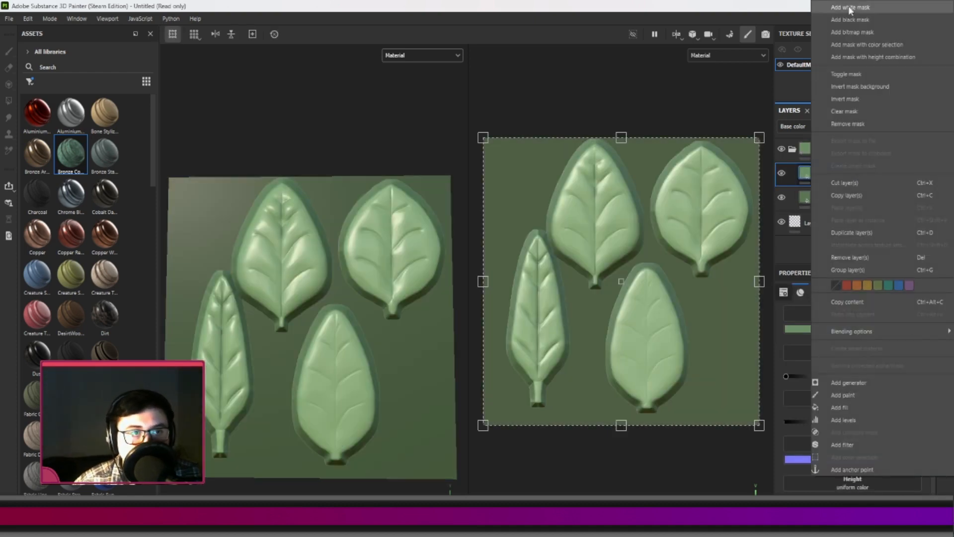
left_click(851, 20)
right_click(853, 171)
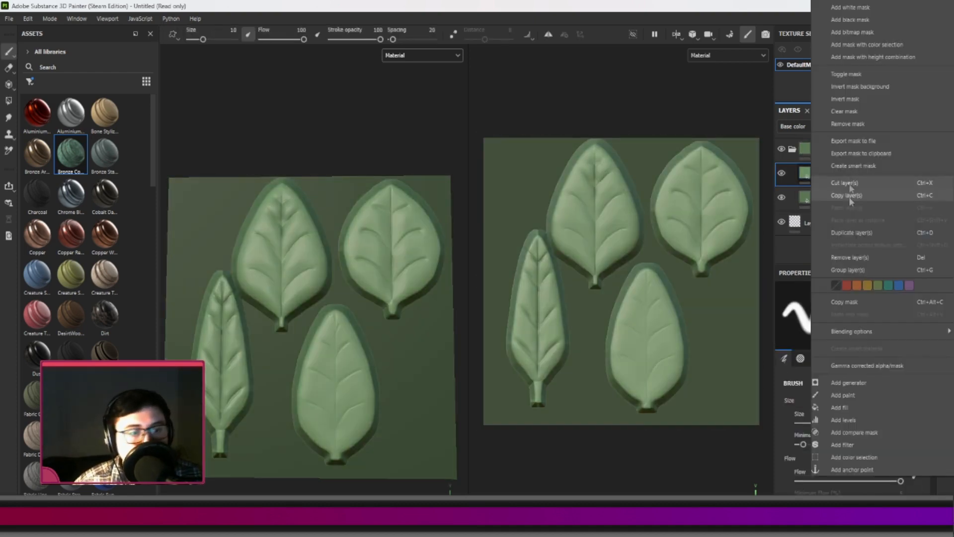
left_click(851, 383)
left_click(859, 322)
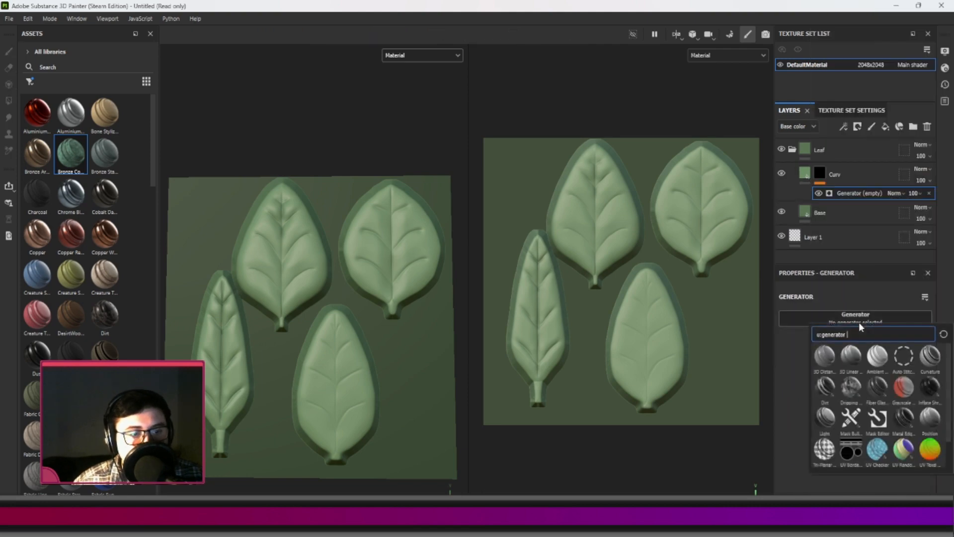
left_click(929, 358)
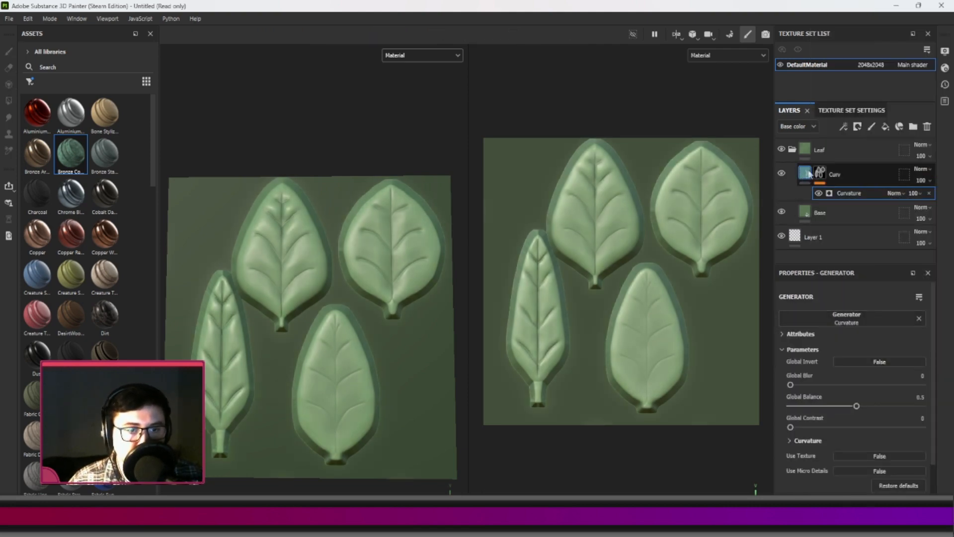
left_click_drag(855, 406, 809, 405)
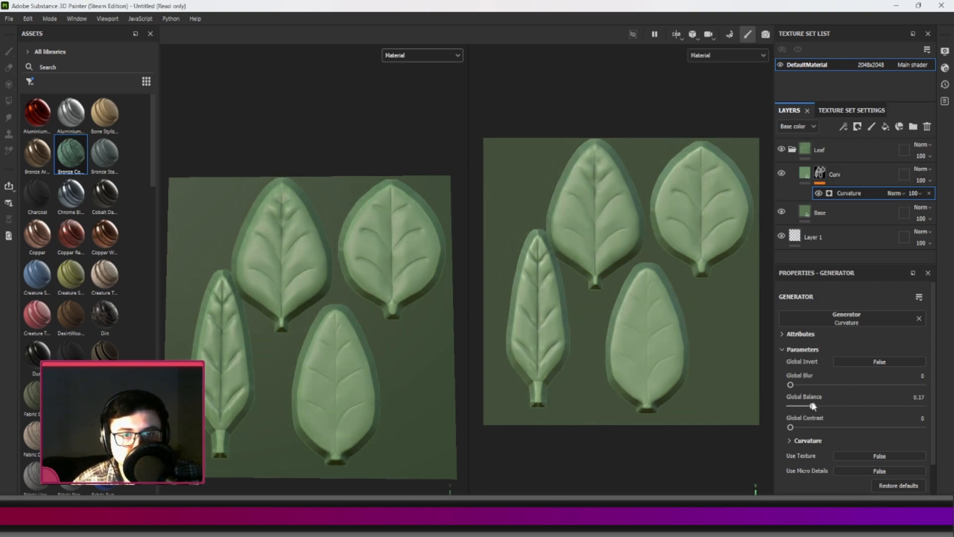
Fine-tune the Curv layer's green base color so it stands out slightly more against the Base layer.
scroll(591, 166, "up", 10)
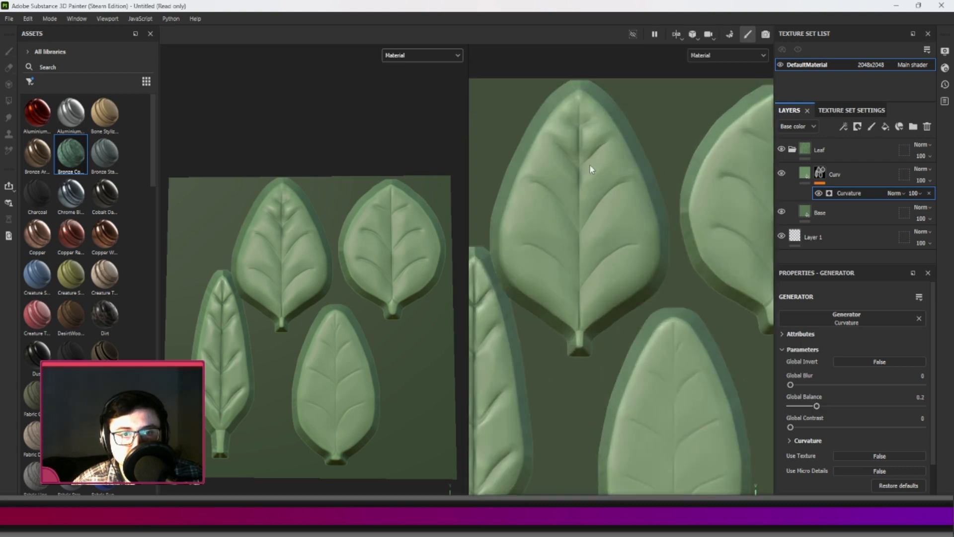
scroll(563, 225, "down", 6)
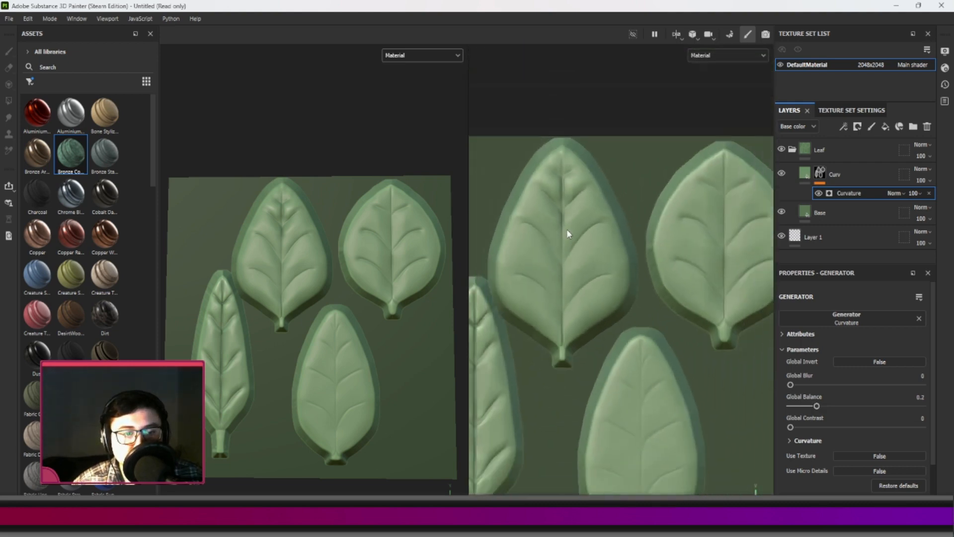
left_click(840, 175)
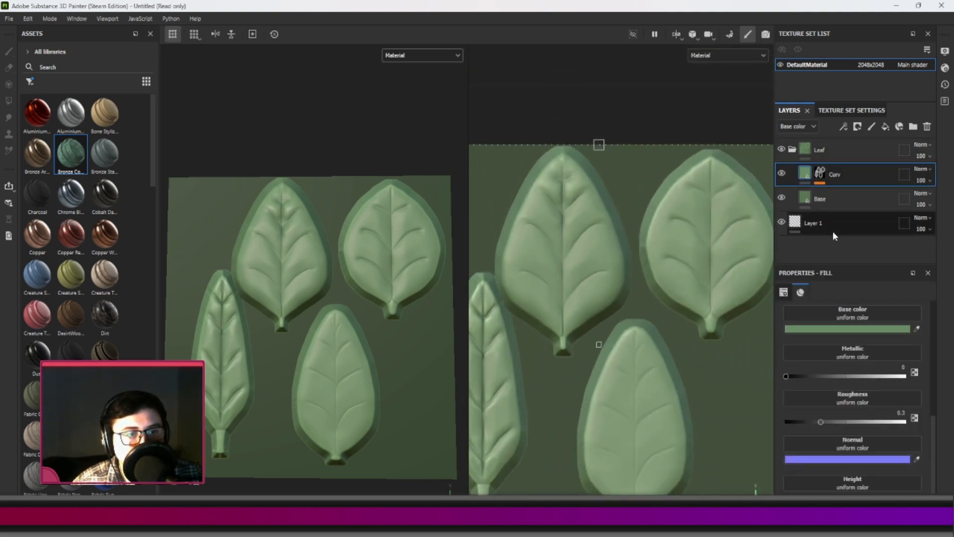
left_click(845, 328)
mouse_move(816, 351)
left_mouse_down()
mouse_move(832, 353)
mouse_move(776, 353)
mouse_move(821, 350)
mouse_move(813, 349)
left_mouse_up()
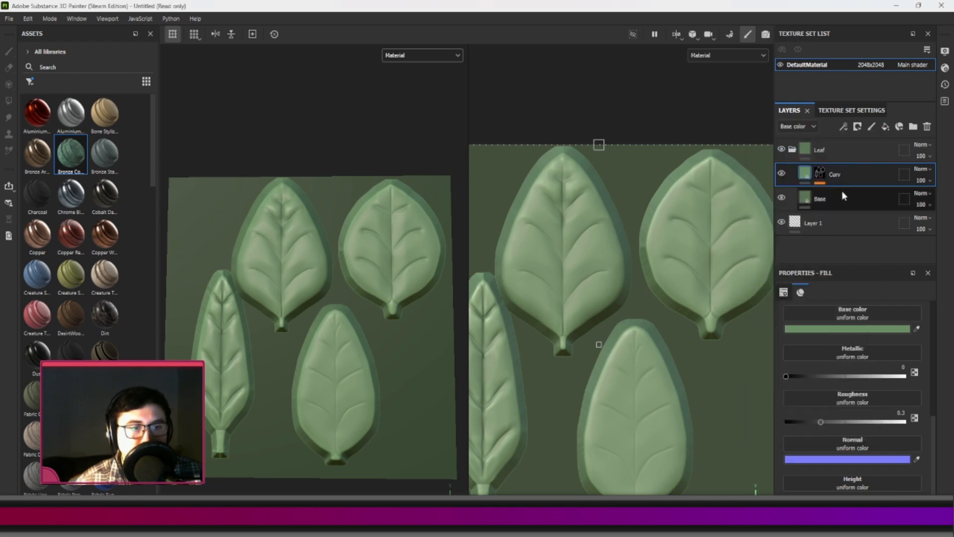
Set the Global Contrast of the Curv mask's Curvature generator to about 0.08 and try Global Invert on and off.
left_click(819, 173)
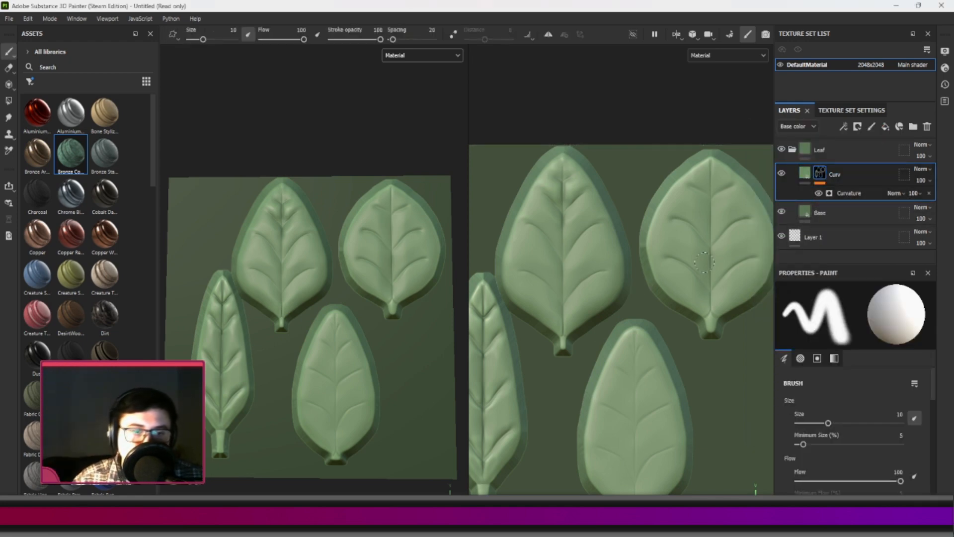
scroll(549, 241, "up", 3)
scroll(561, 199, "down", 4)
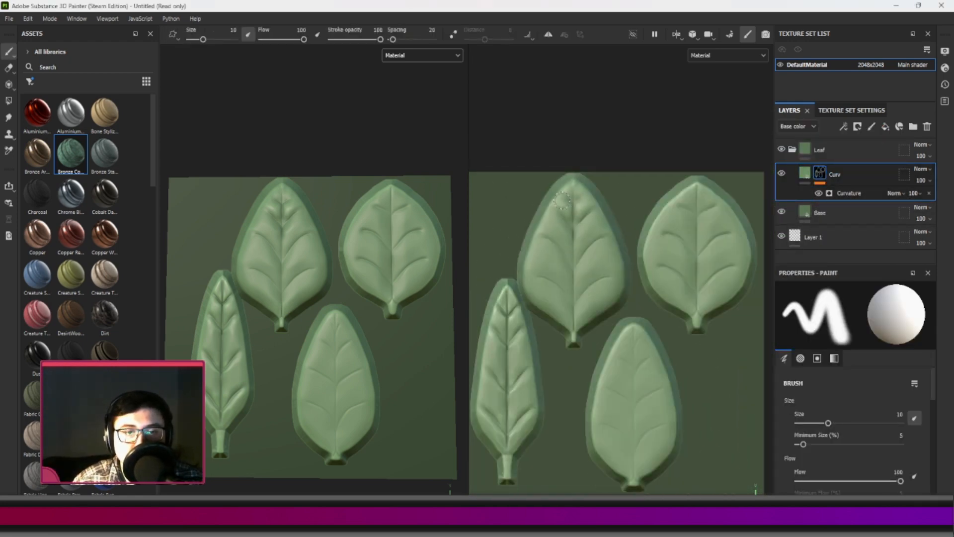
left_click(851, 192)
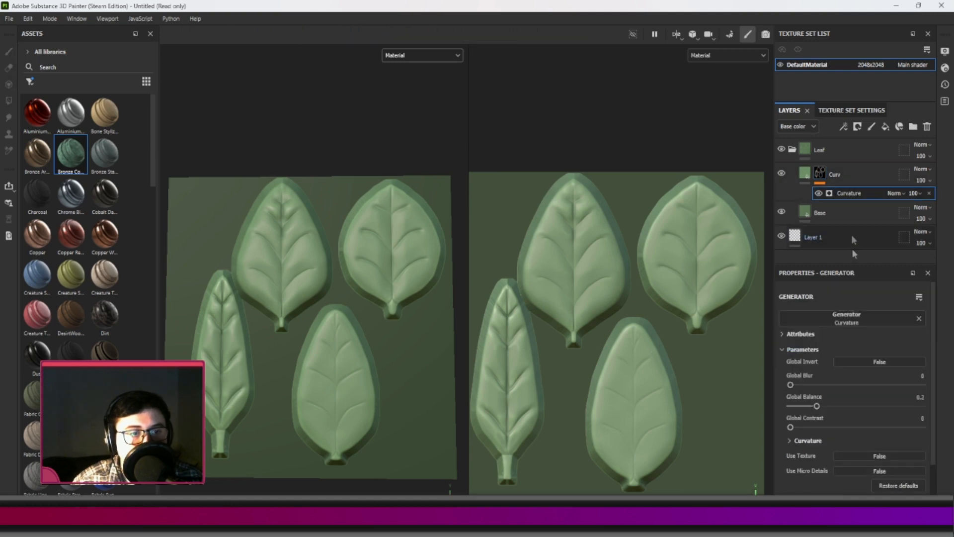
left_click_drag(806, 408, 826, 408)
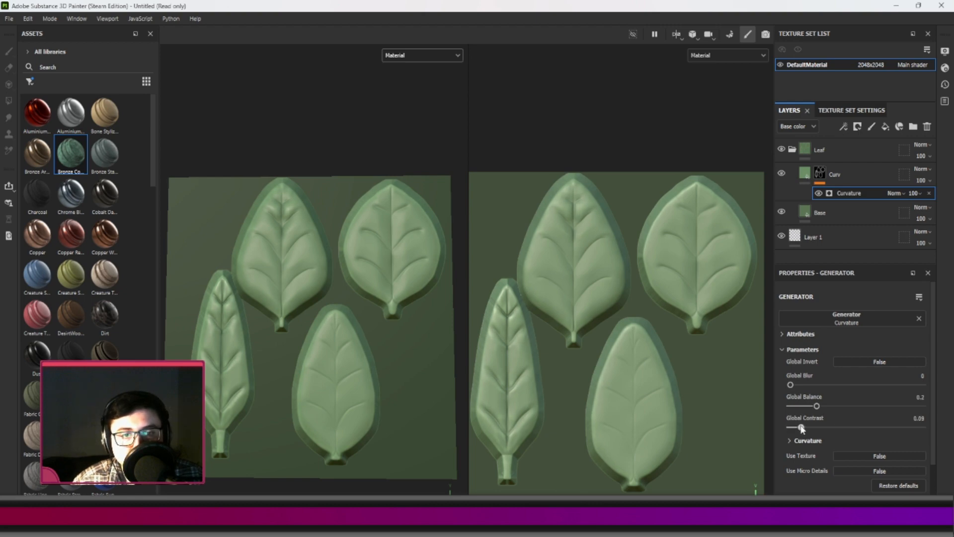
left_click(854, 362)
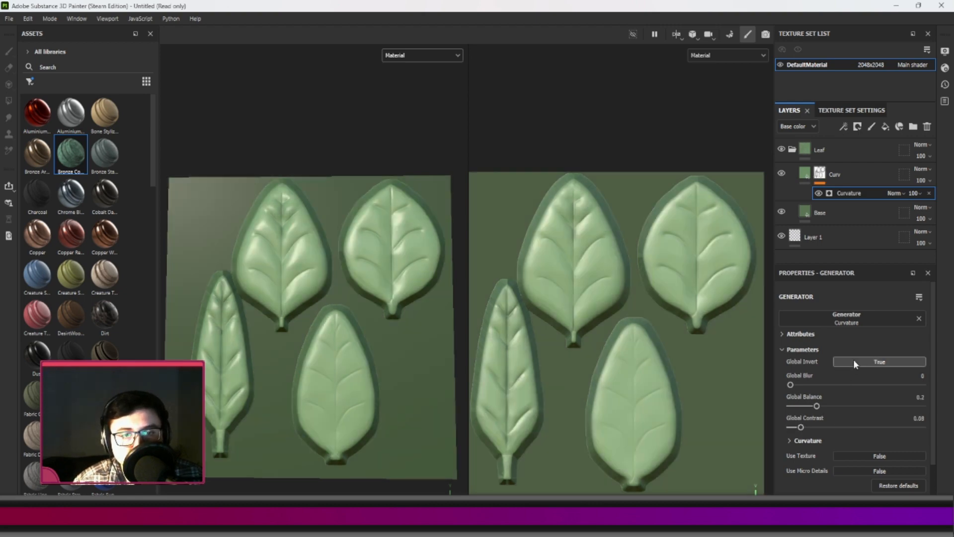
left_click(853, 360)
Examine the curvature shading along the leaf veins and edges up close, with the environment lighting rotated.
scroll(497, 324, "up", 5)
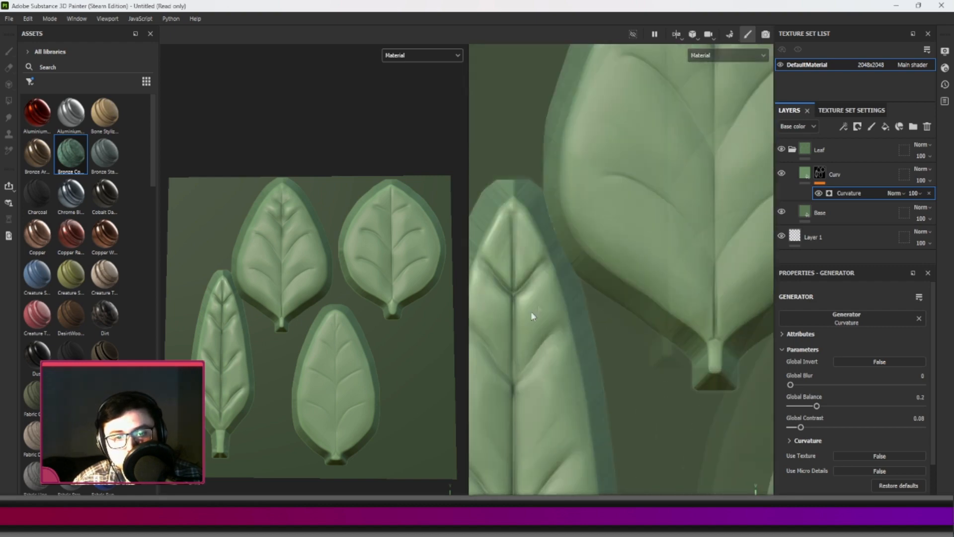
scroll(534, 308, "down", 3)
mouse_move(383, 298)
right_mouse_down("shift")
mouse_move(338, 289)
mouse_move(287, 299)
right_mouse_up("shift")
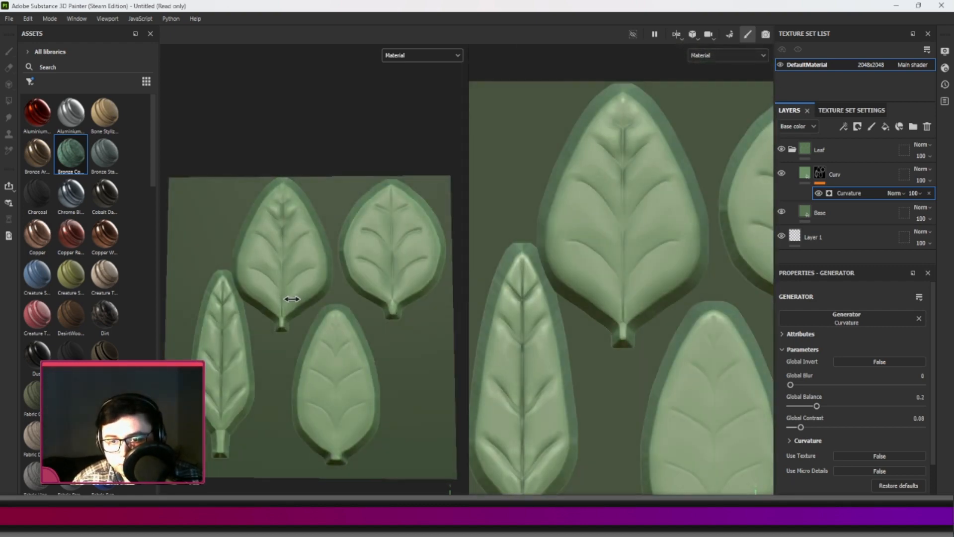
scroll(362, 230, "up", 8)
scroll(337, 233, "up", 3)
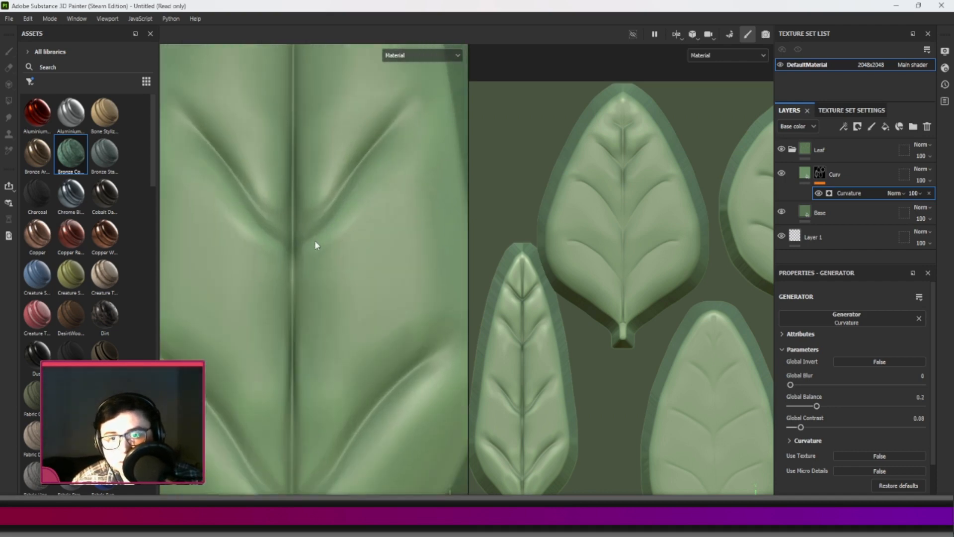
scroll(346, 219, "down", 10)
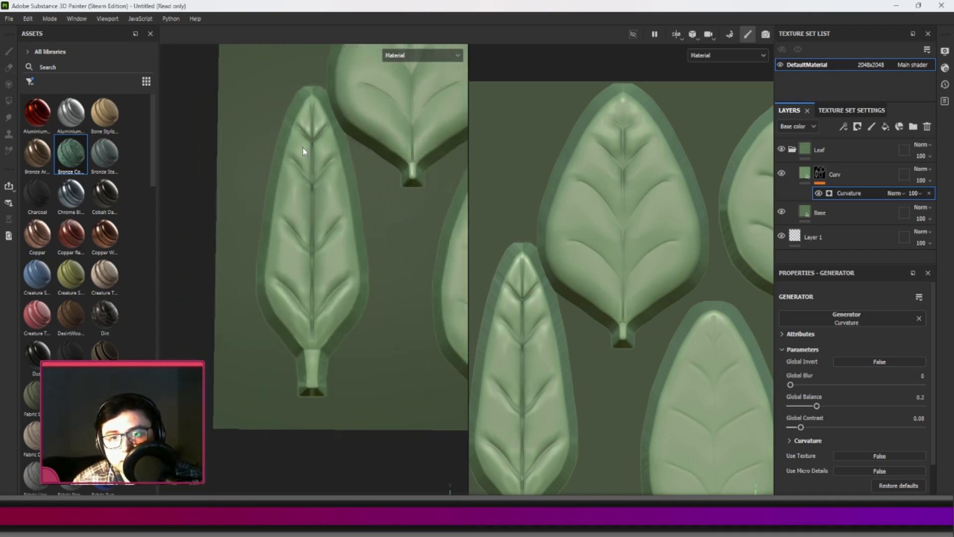
middle_click_drag(388, 155, 331, 290, "alt")
scroll(330, 276, "down", 1)
scroll(328, 275, "up", 2)
scroll(331, 290, "down", 1)
scroll(333, 301, "up", 3)
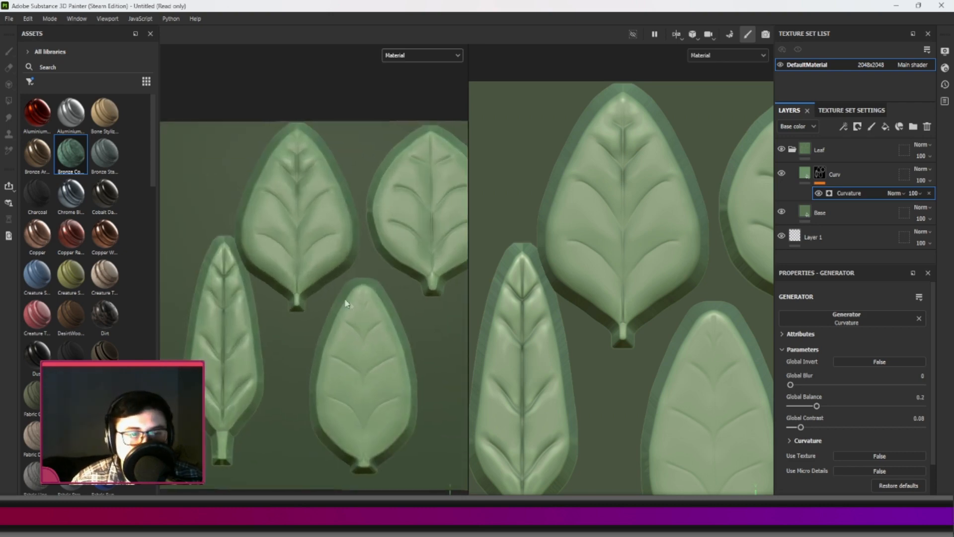
Add a fill layer above Curv, sample Base's green, lighten it to a value of about 0.67, and set roughness to about 0.13.
left_click(865, 177)
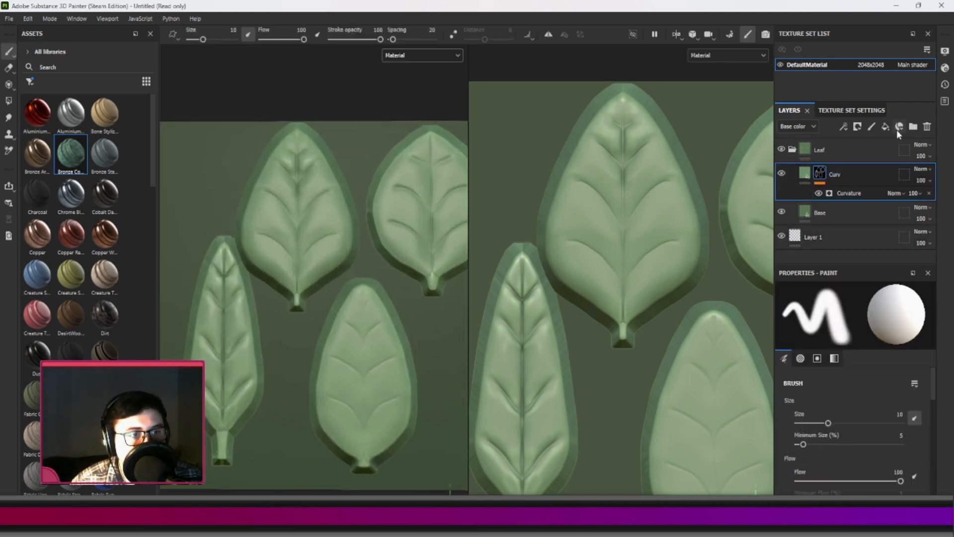
left_click(885, 126)
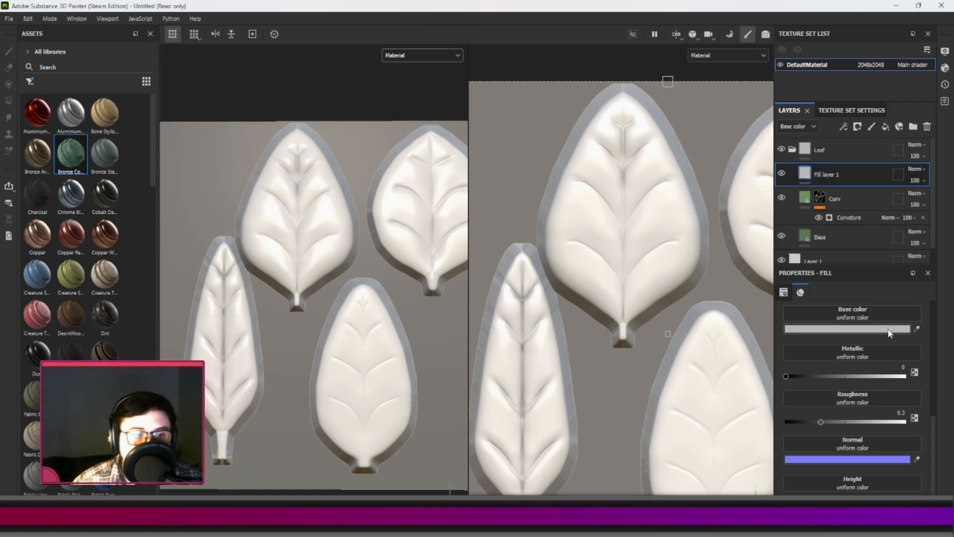
left_click(807, 231)
left_click(837, 328)
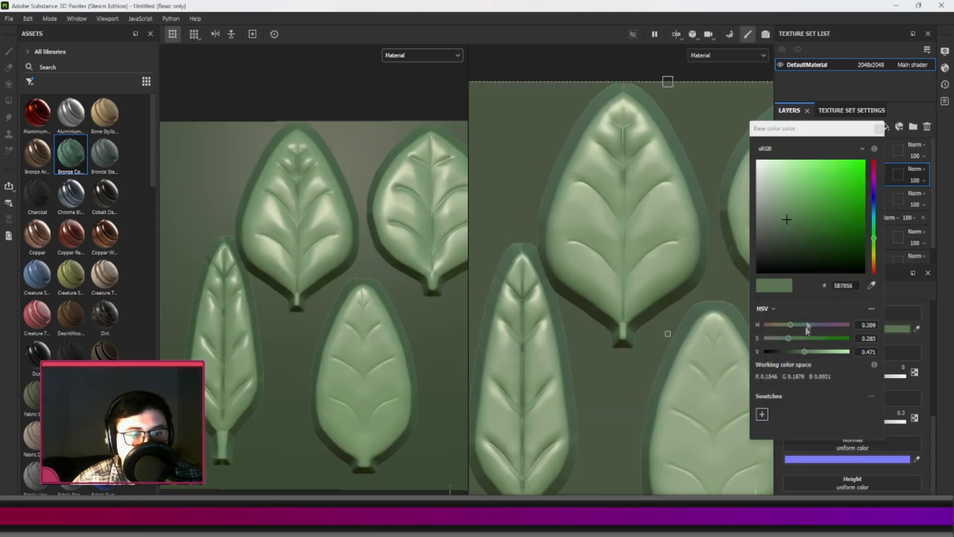
left_click_drag(803, 351, 819, 355)
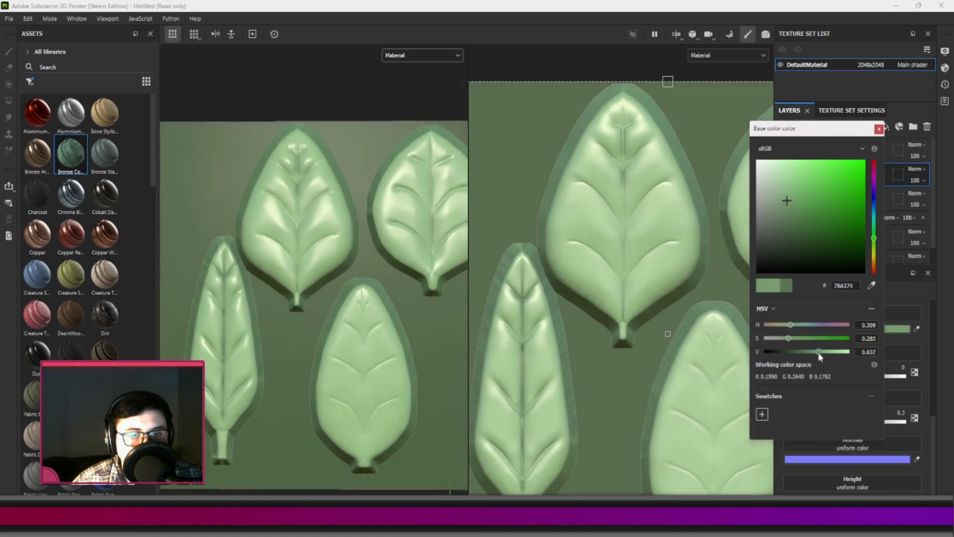
left_click(878, 129)
left_click_drag(821, 422, 800, 422)
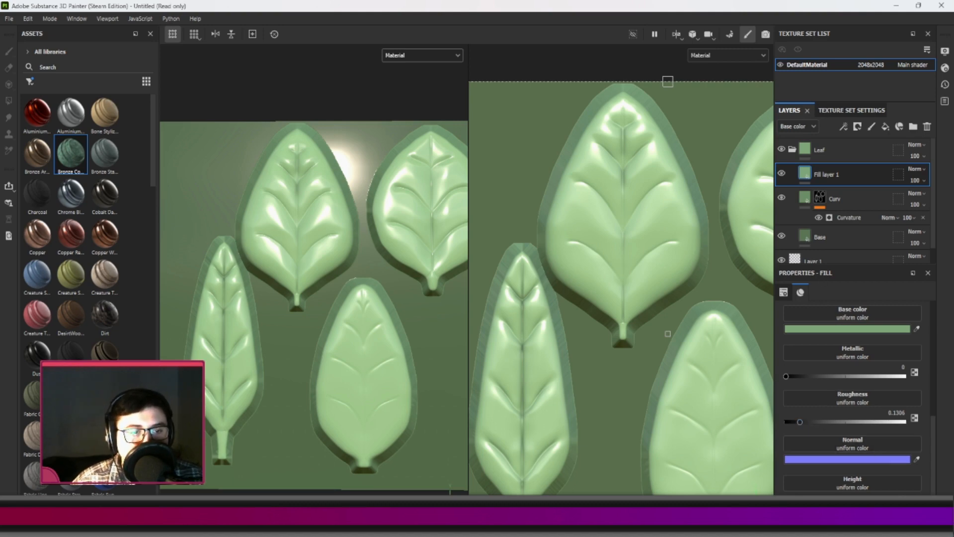
Give Fill layer 1 a black mask with a Dripping Rust generator.
right_click(840, 178)
left_click(885, 19)
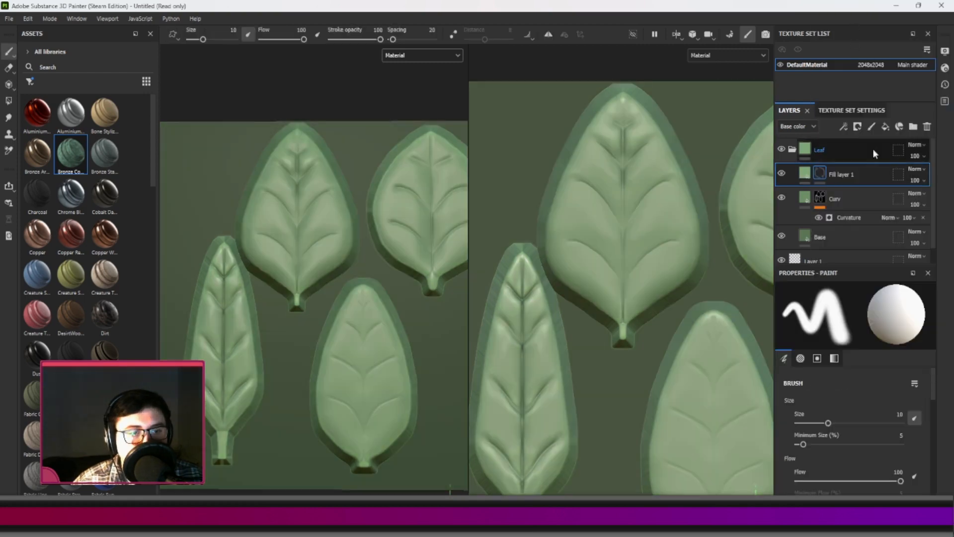
right_click(869, 176)
left_click(849, 377)
left_click(847, 319)
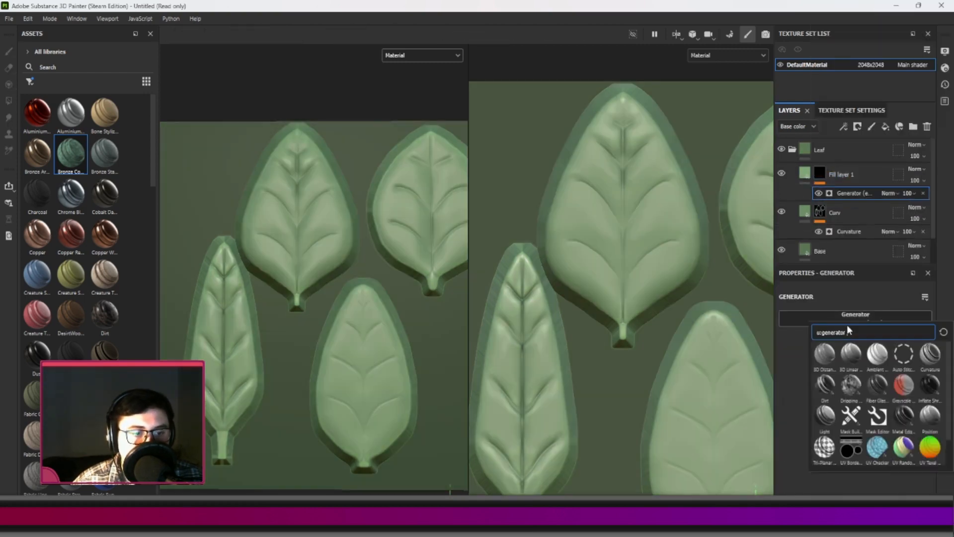
left_click(845, 385)
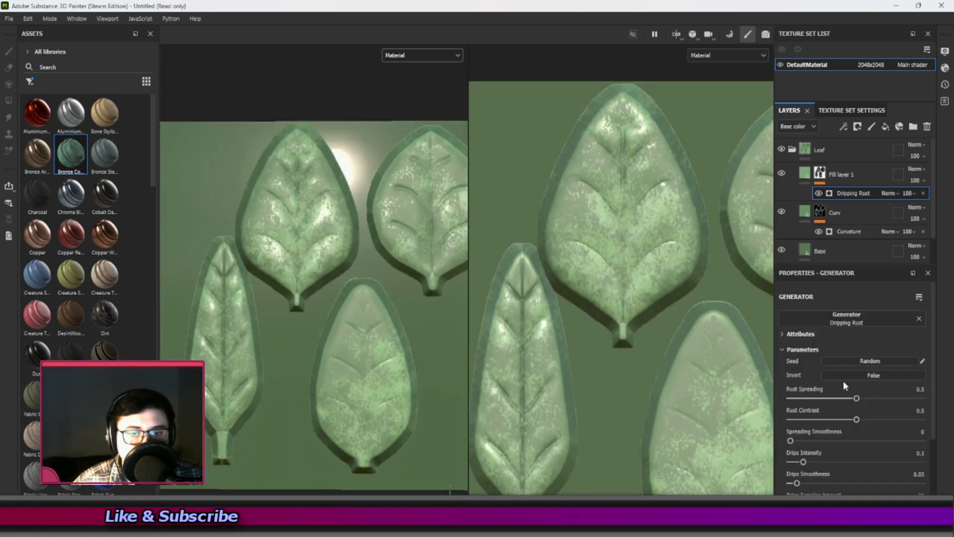
Lower the Dripping Rust generator's Rust Spreading to 0.02 and check the speckles on the leaves.
left_click_drag(856, 398, 790, 398)
left_click(791, 398)
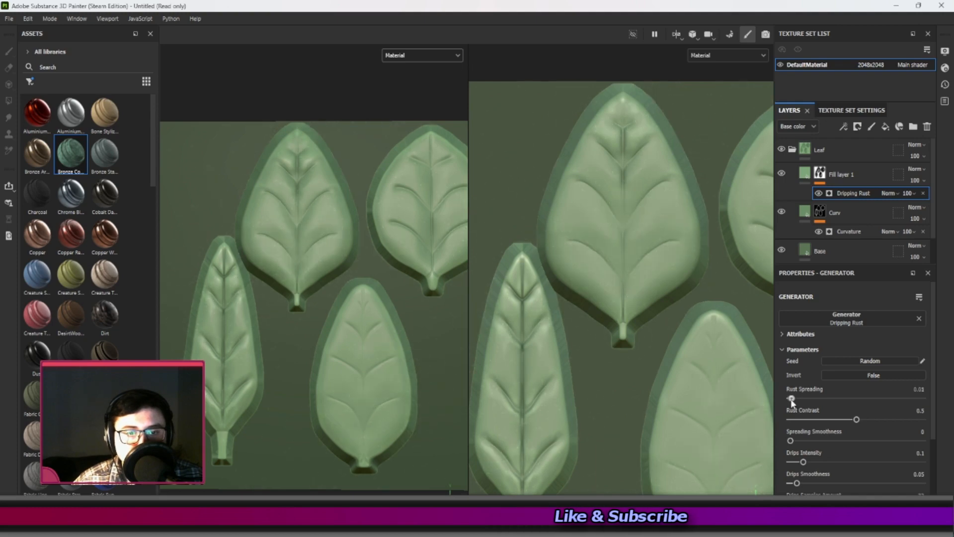
left_click_drag(792, 400, 794, 400)
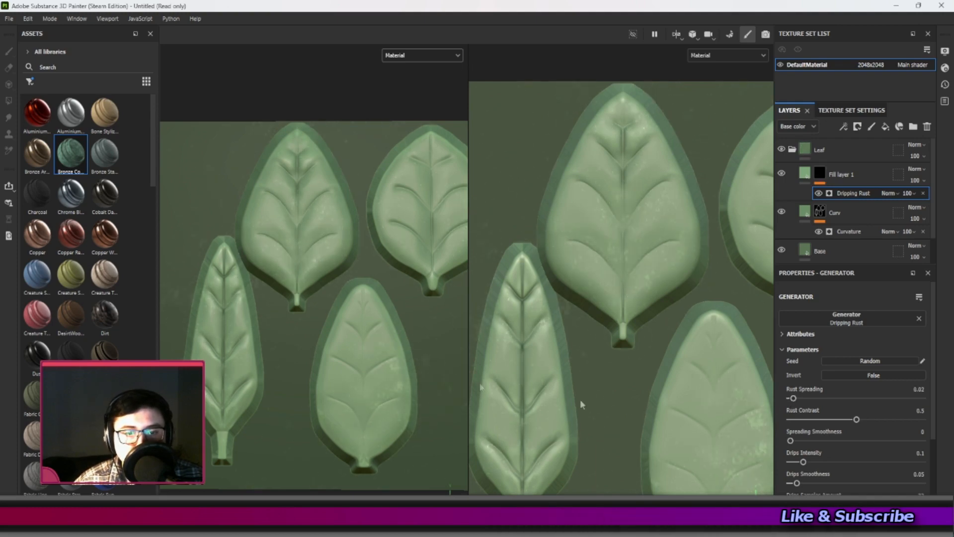
scroll(341, 378, "up", 1)
scroll(341, 383, "up", 2)
scroll(333, 382, "down", 3)
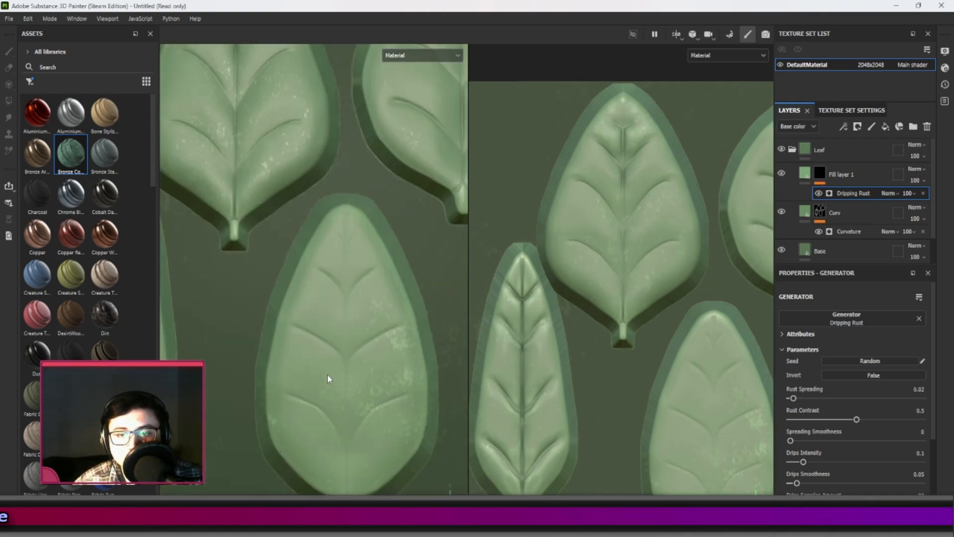
scroll(279, 192, "up", 3)
scroll(279, 192, "down", 2)
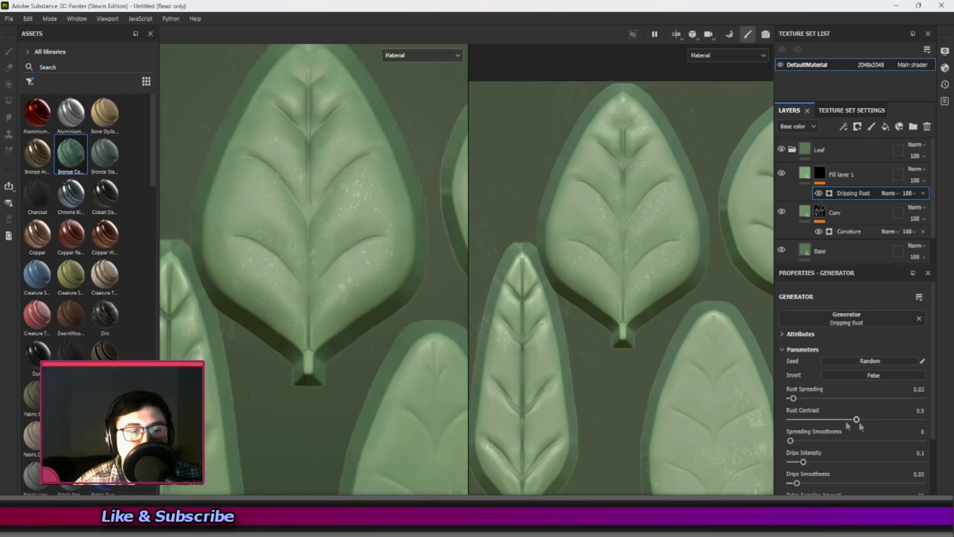
Set the generator's Drips Smoothness to 1 and Rust Contrast to about 0.65, checking the leaves under rotated lighting.
left_click_drag(796, 482, 922, 483)
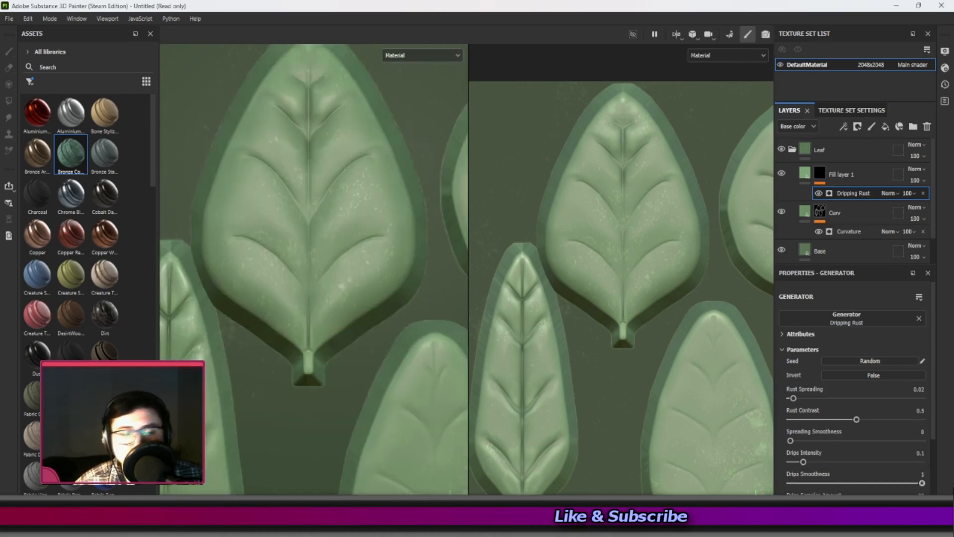
left_click_drag(856, 419, 945, 425)
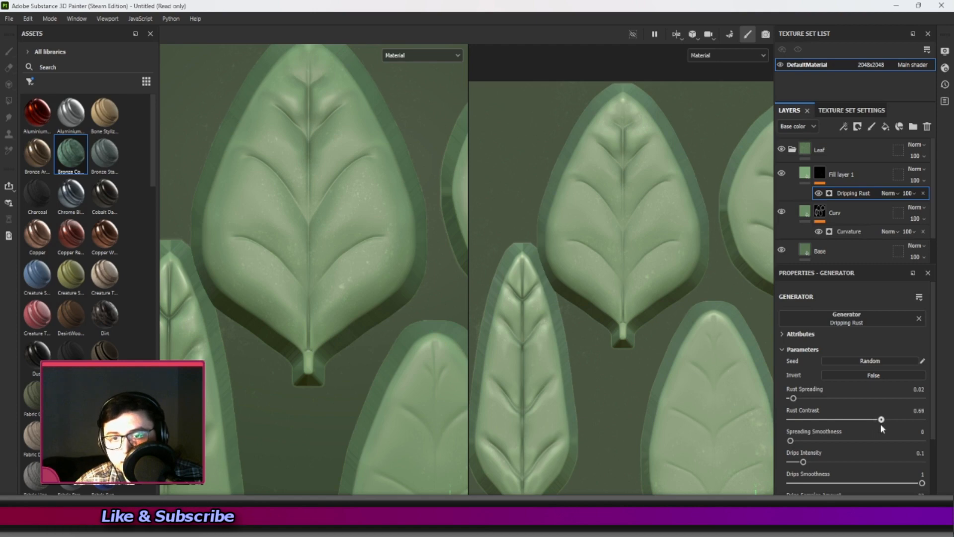
left_click_drag(881, 423, 876, 425)
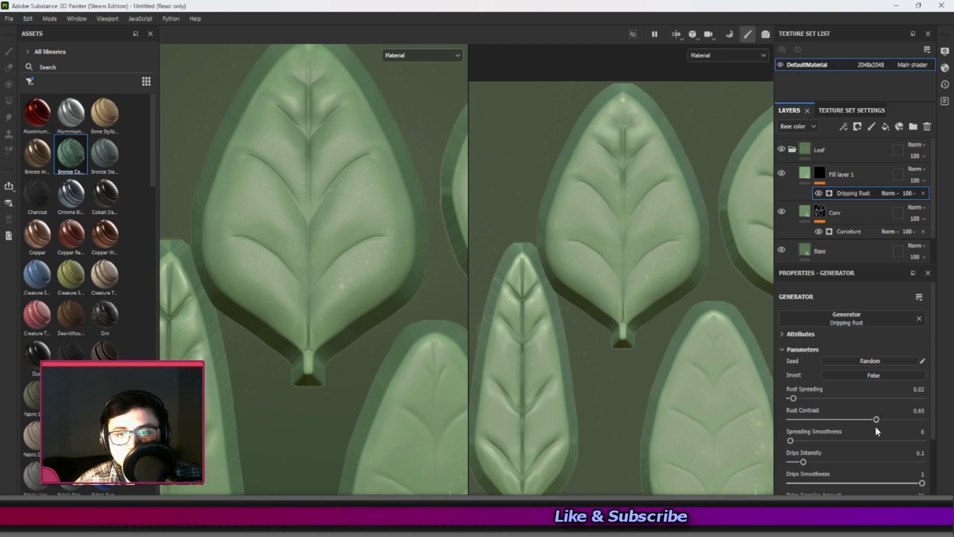
scroll(417, 278, "down", 5)
right_click_drag(351, 285, 268, 288, "shift")
middle_click_drag(329, 307, 234, 263, "alt")
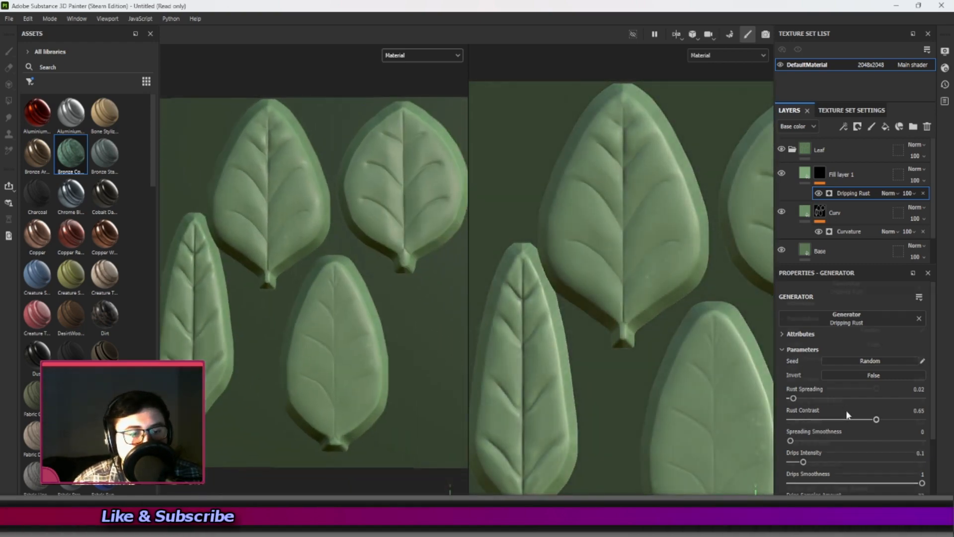
Raise the Dripping Rust generator's Drips Intensity to about 0.95 and check the spots on the lower leaf.
scroll(846, 411, "down", 3)
left_click_drag(803, 369, 916, 379)
middle_click_drag(254, 368, 204, 292, "alt")
scroll(211, 304, "up", 6)
middle_click_drag(323, 327, 377, 248, "alt")
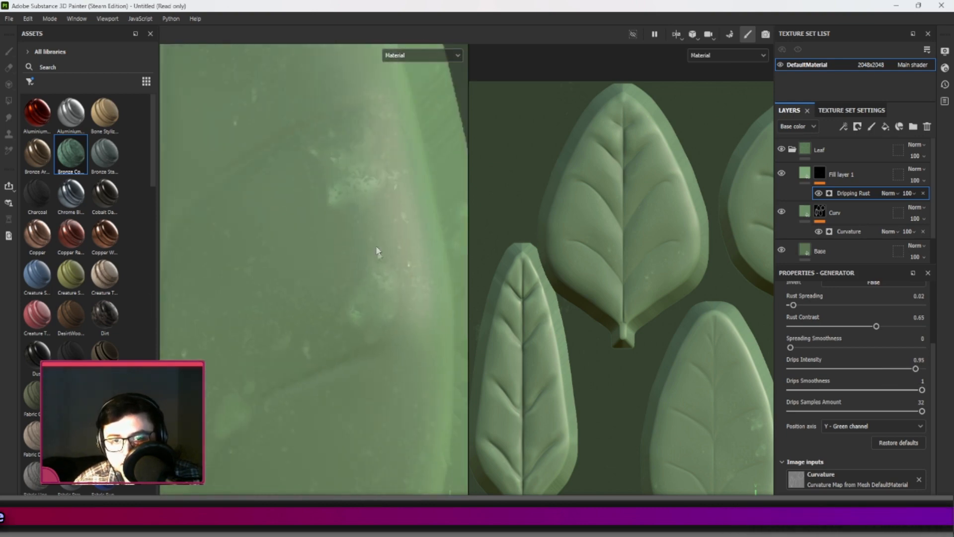
scroll(379, 268, "down", 6)
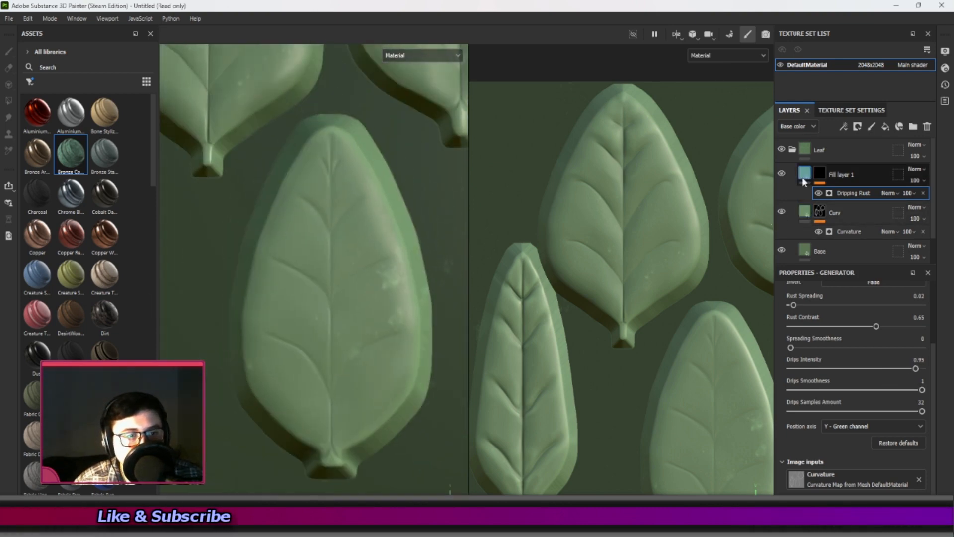
Mute Fill layer 1's base color to a greyer, darker green, set its roughness to about 0.106, and check the spots under rotated lighting.
left_click(803, 174)
left_click(845, 329)
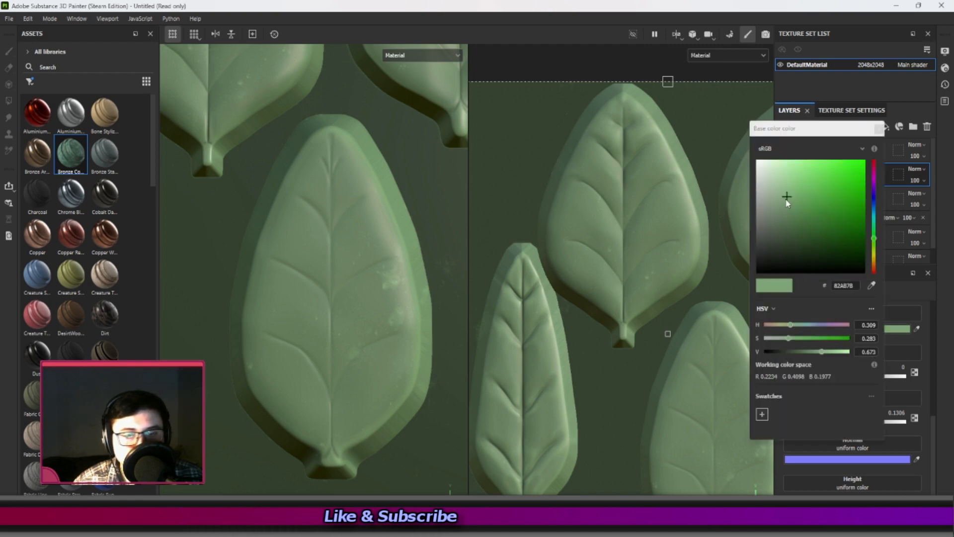
mouse_move(776, 204)
left_mouse_down()
mouse_move(779, 224)
mouse_move(756, 219)
mouse_move(771, 195)
mouse_move(852, 188)
mouse_move(777, 215)
left_mouse_up()
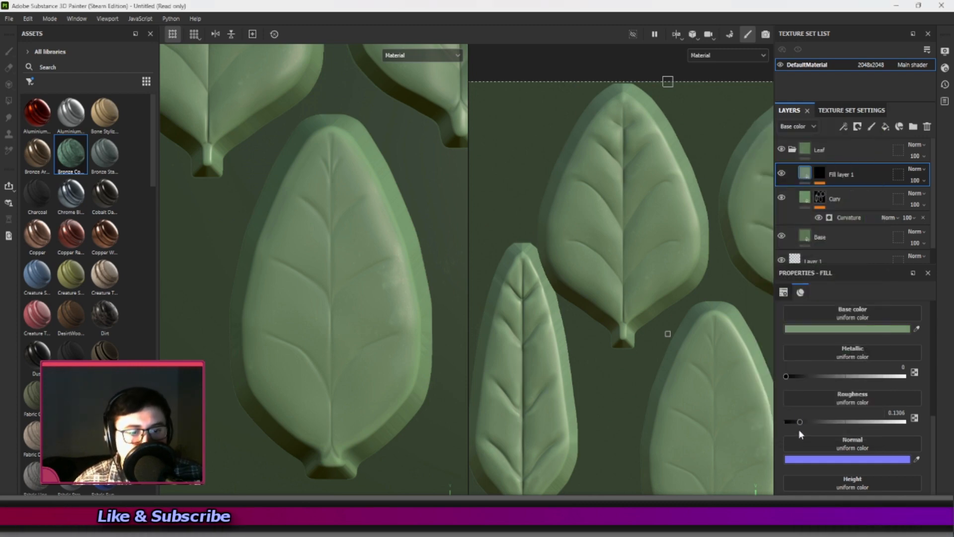
left_click_drag(798, 422, 859, 422)
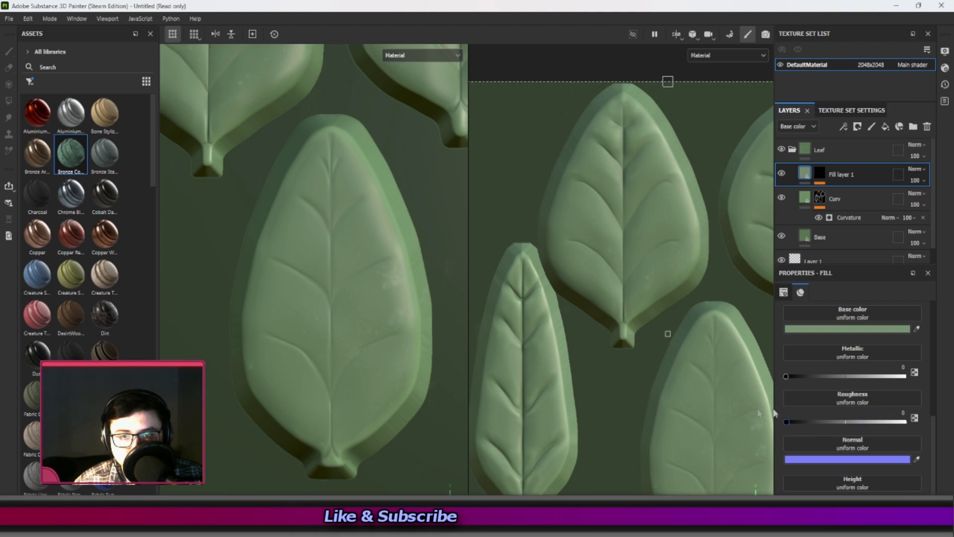
left_click(801, 420)
left_click_drag(787, 376, 673, 382)
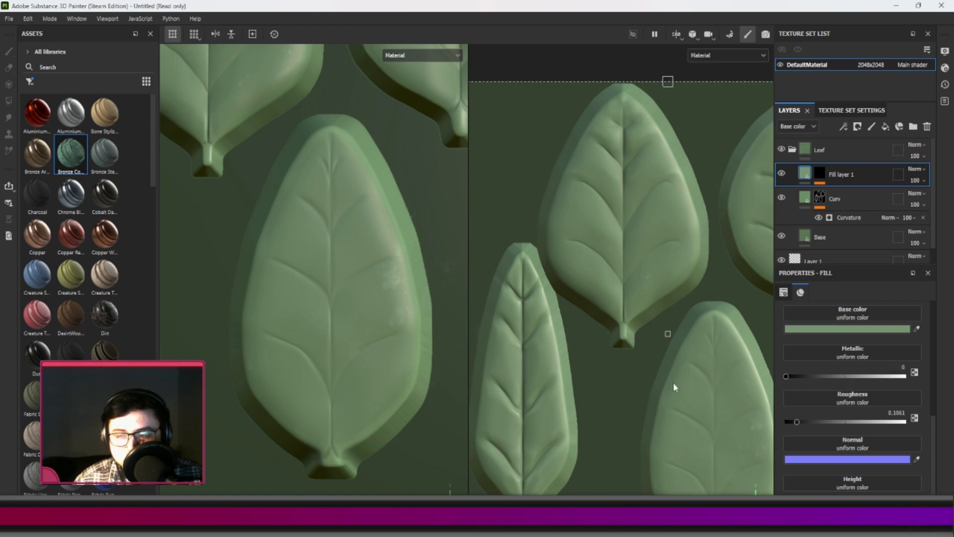
scroll(366, 269, "down", 4)
middle_click_drag(366, 269, 378, 315, "alt")
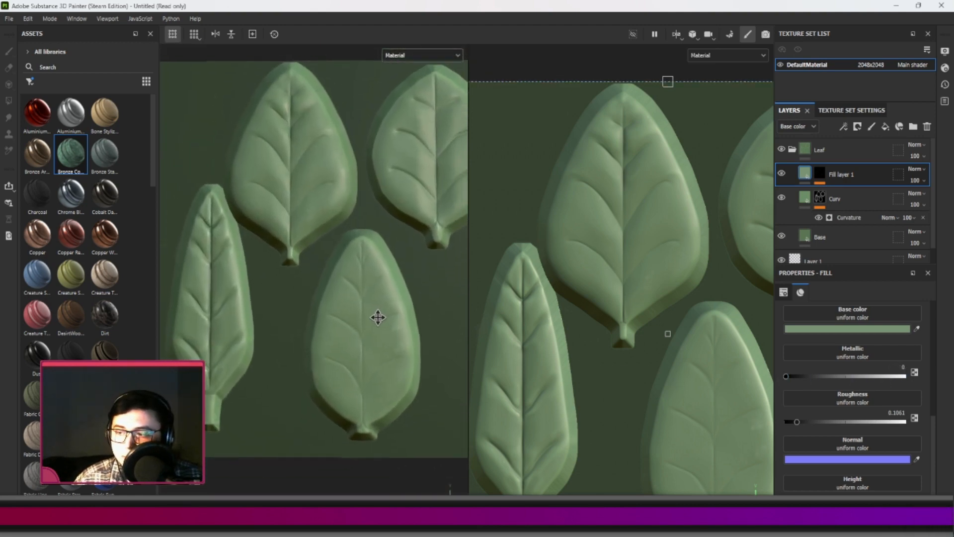
mouse_move(383, 311)
right_mouse_down("shift")
mouse_move(266, 313)
mouse_move(289, 315)
mouse_move(267, 315)
mouse_move(277, 315)
right_mouse_up("shift")
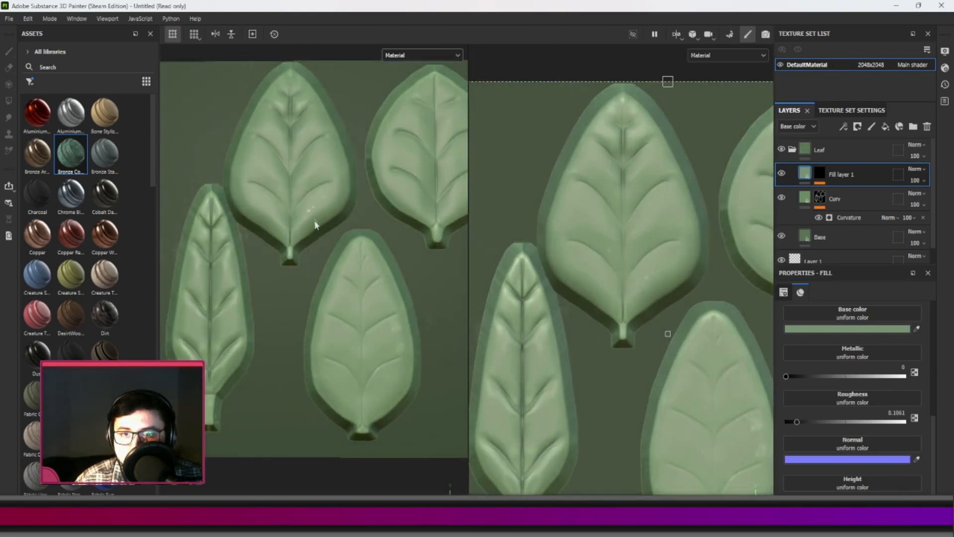
mouse_move(309, 223)
right_mouse_down("shift")
mouse_move(326, 228)
mouse_move(315, 236)
mouse_move(309, 230)
mouse_move(328, 236)
right_mouse_up("shift")
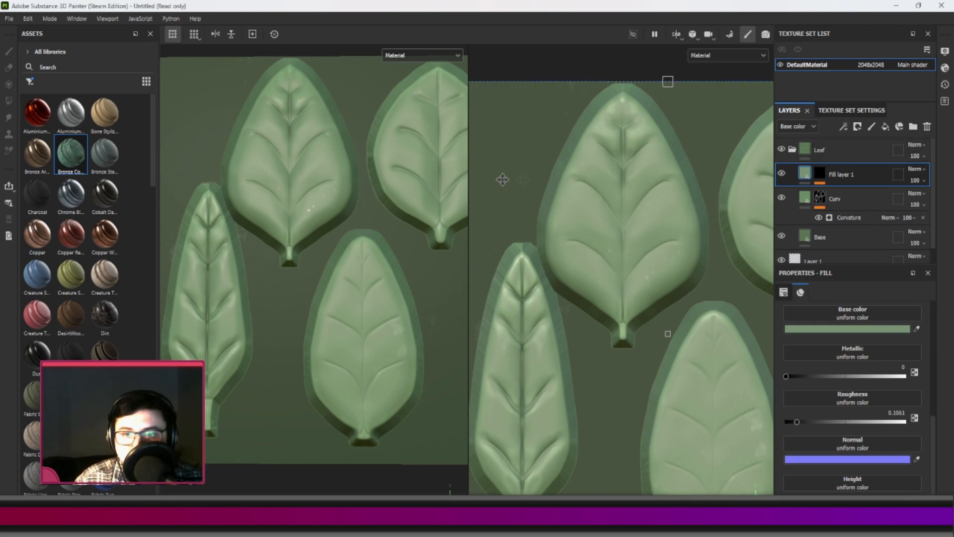
scroll(313, 214, "up", 2)
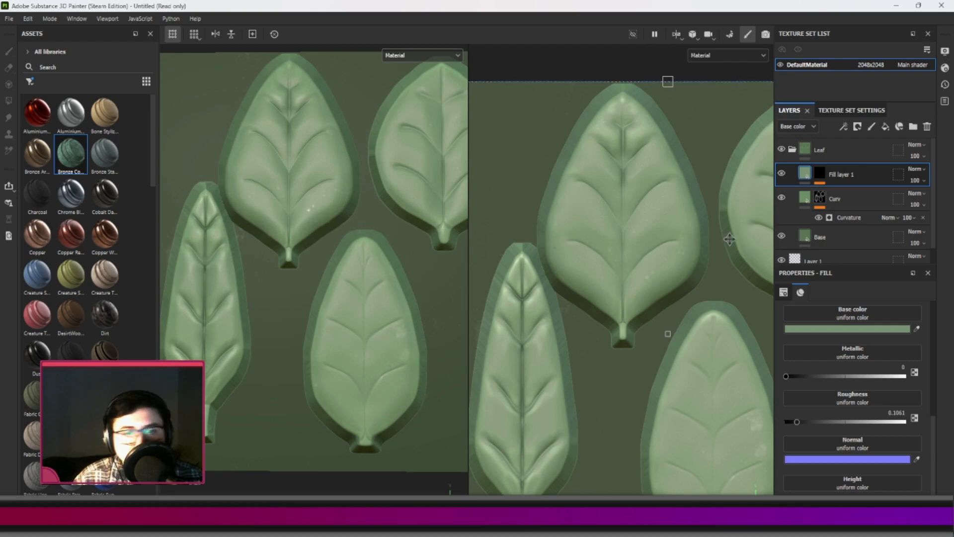
Add a fill layer named Dirt at the top of the Leaf folder and rename Fill layer 1 as Drip.
left_click(886, 126)
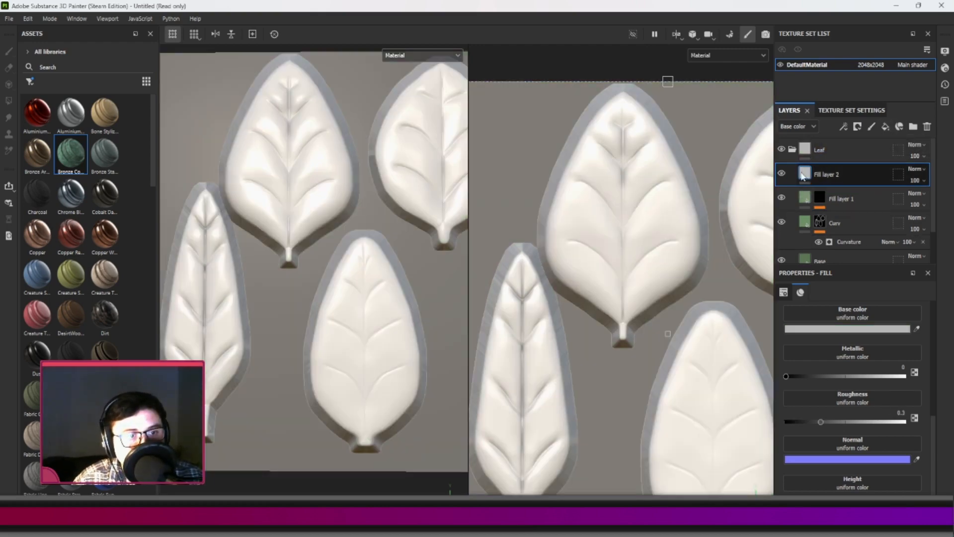
double_click(825, 175)
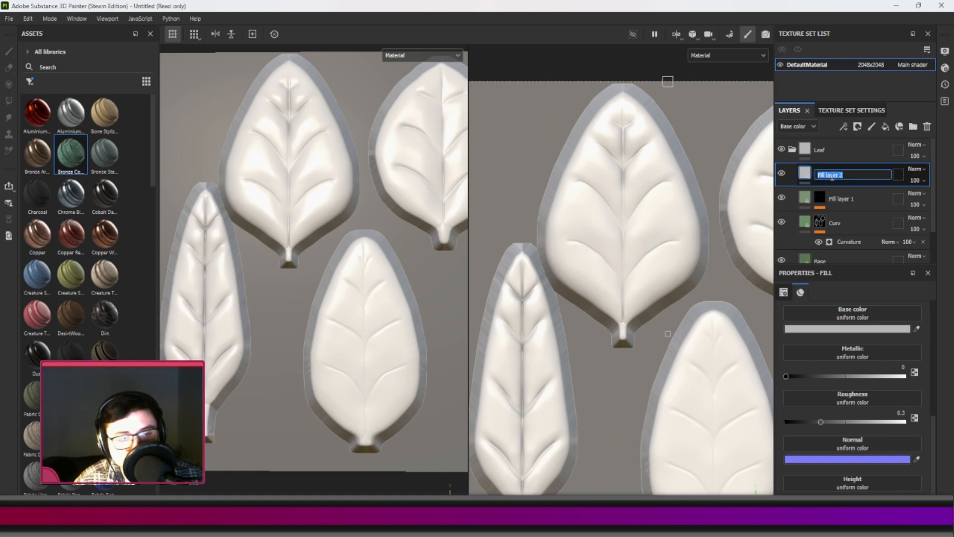
type("D")
key("Return")
double_click(846, 200)
type("D")
key("Return")
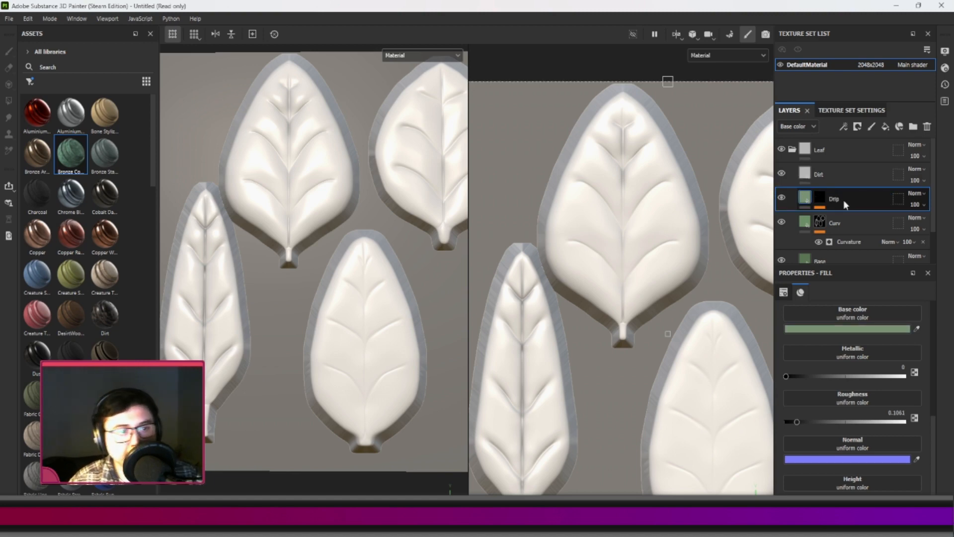
Give the Dirt layer a black mask with a Dirt generator.
left_click(842, 174)
right_click(845, 173)
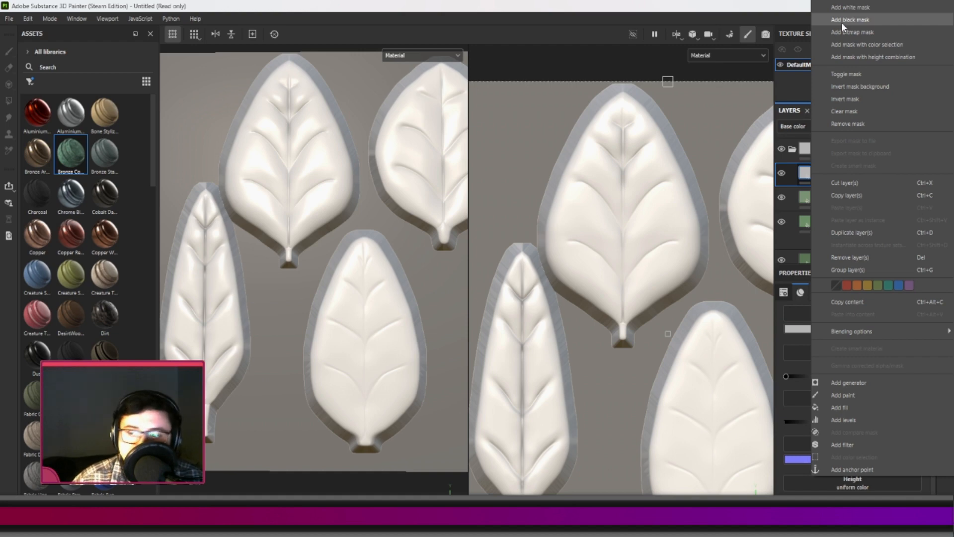
left_click(841, 19)
right_click(861, 174)
left_click(848, 382)
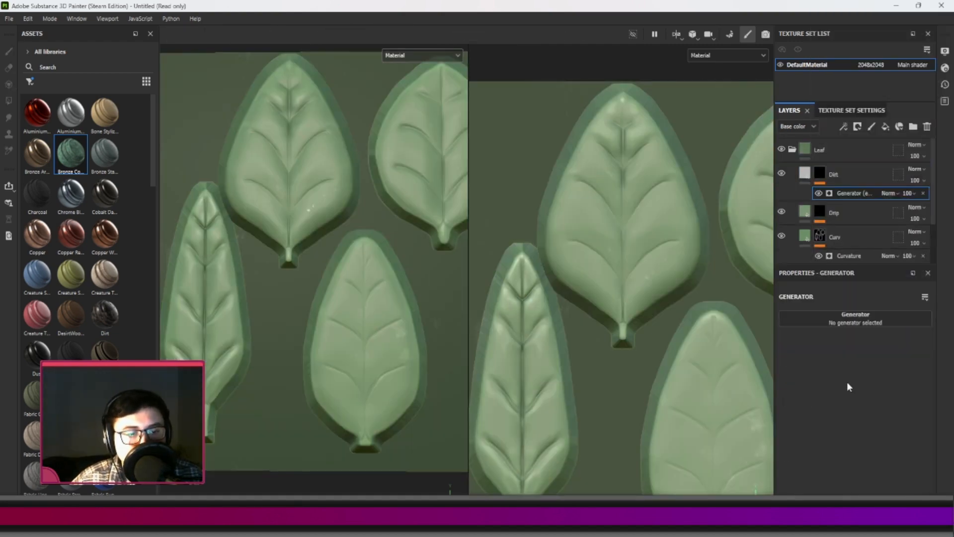
left_click(841, 326)
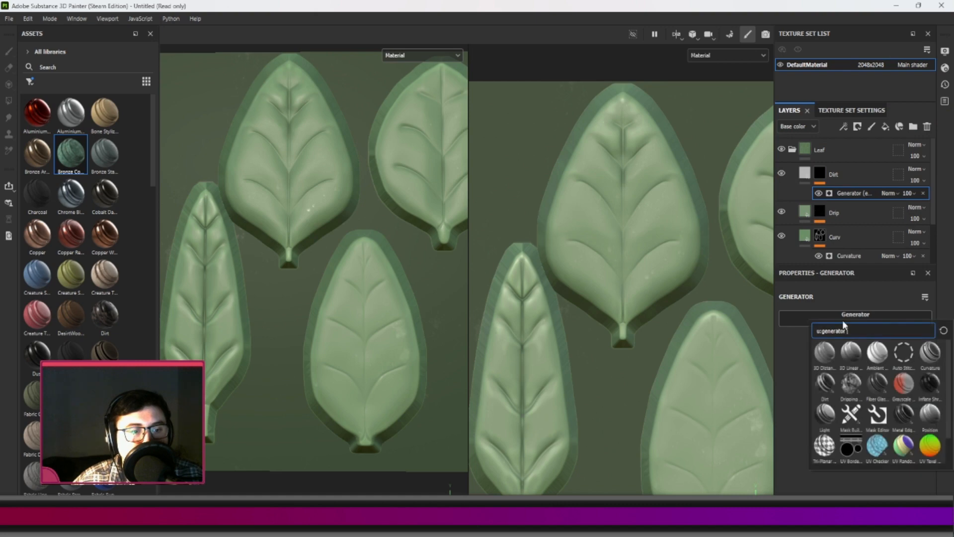
left_click(824, 384)
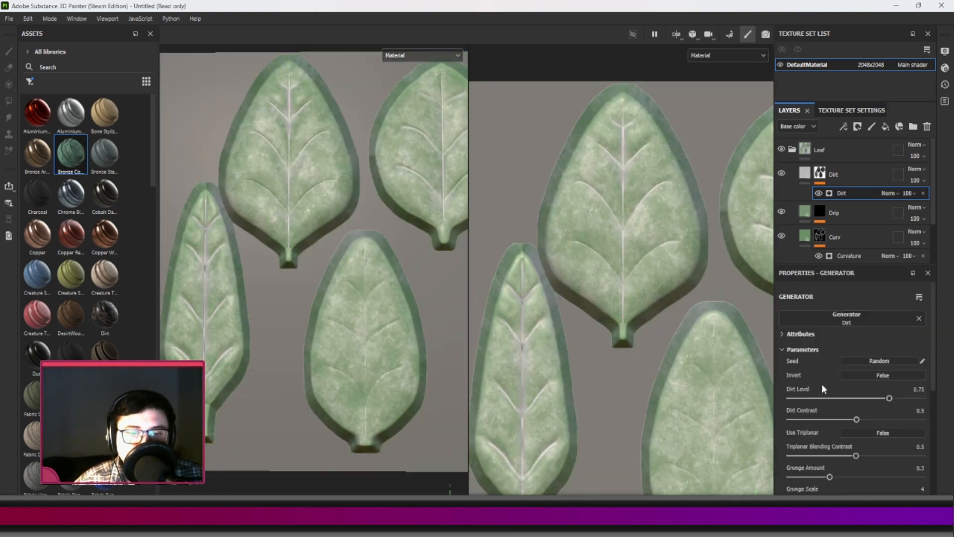
Set the Dirt generator's Dirt Level to 0.62, Dirt Contrast to 0.53, Grunge Amount to 0.29 and Grunge Scale to 10, checking the leaf veins.
left_click_drag(890, 402, 866, 403)
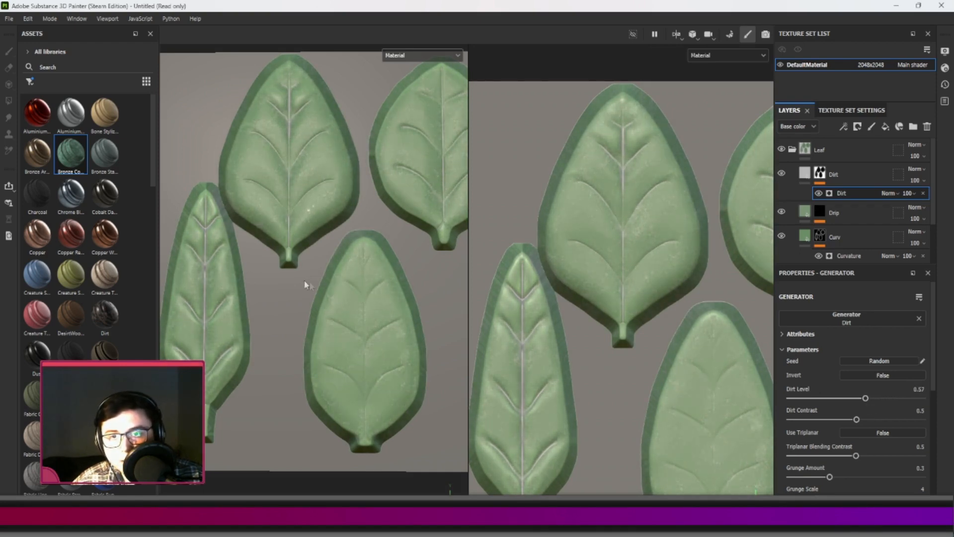
scroll(274, 111, "up", 8)
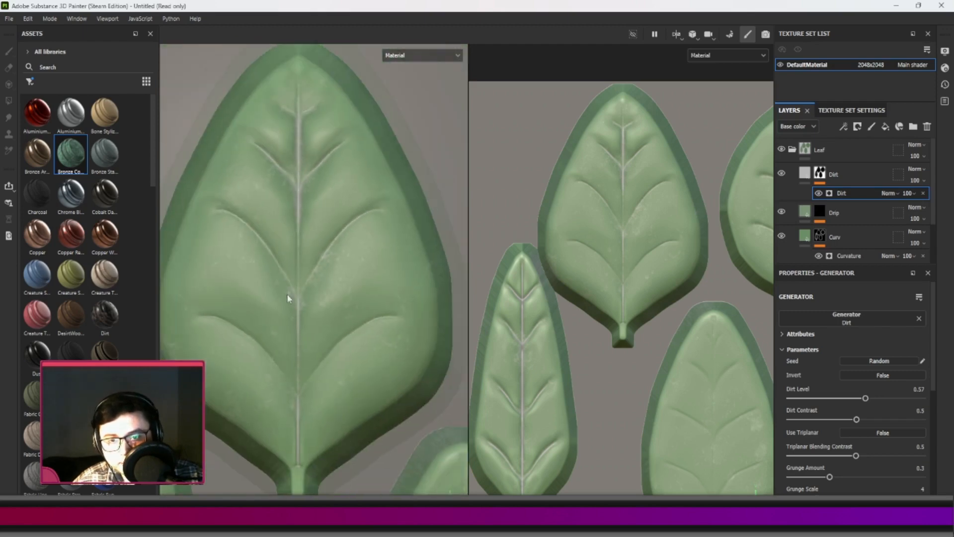
scroll(287, 290, "up", 2)
scroll(338, 280, "down", 10)
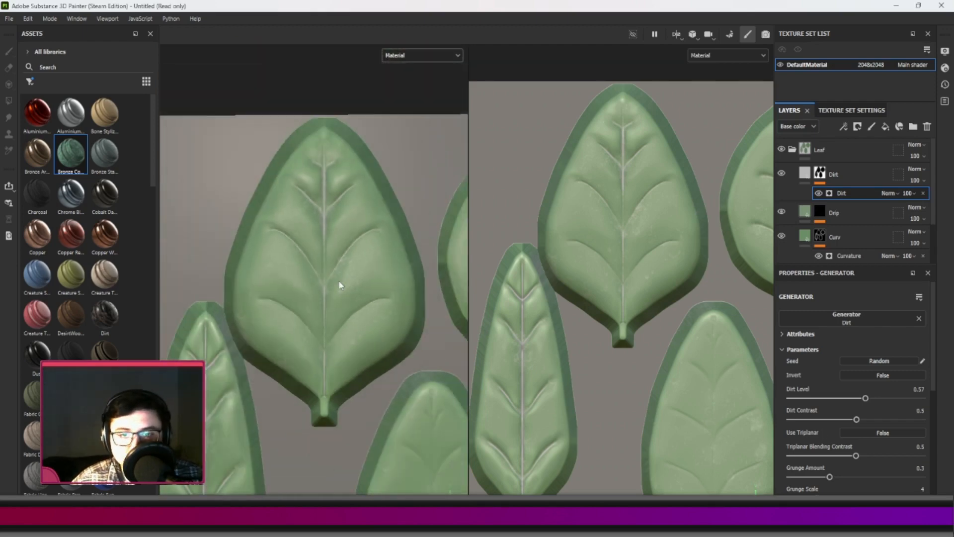
scroll(361, 365, "up", 4)
scroll(288, 371, "up", 3)
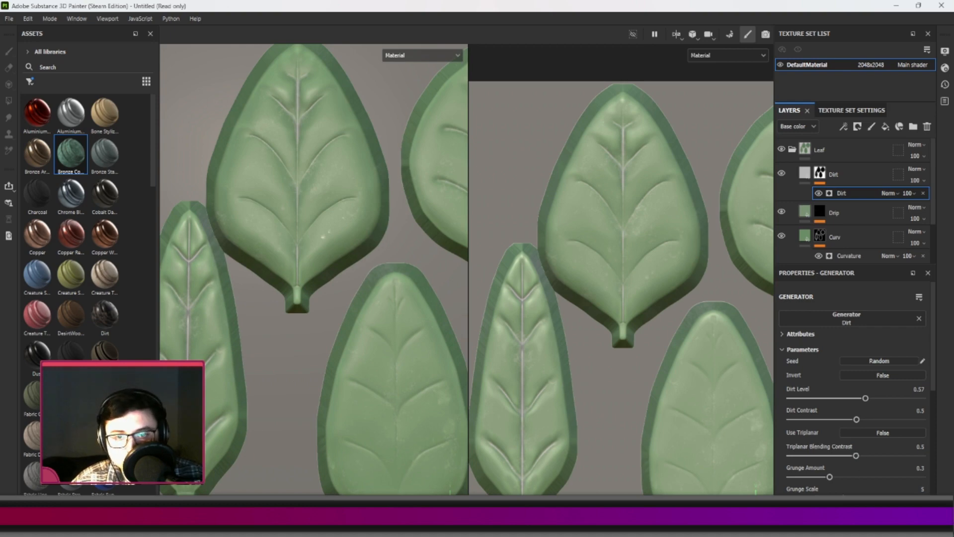
left_click_drag(851, 498, 827, 481)
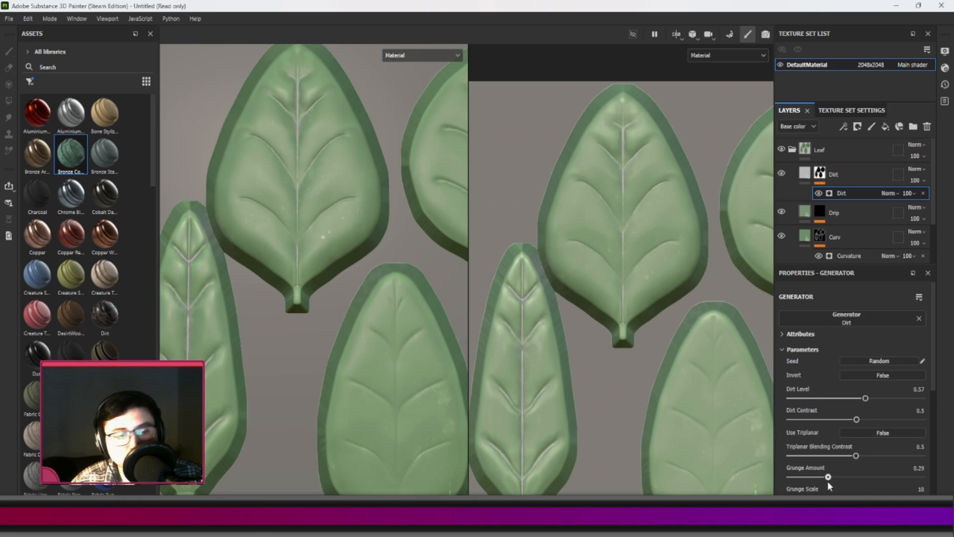
left_click_drag(856, 419, 873, 404)
scroll(285, 320, "down", 5)
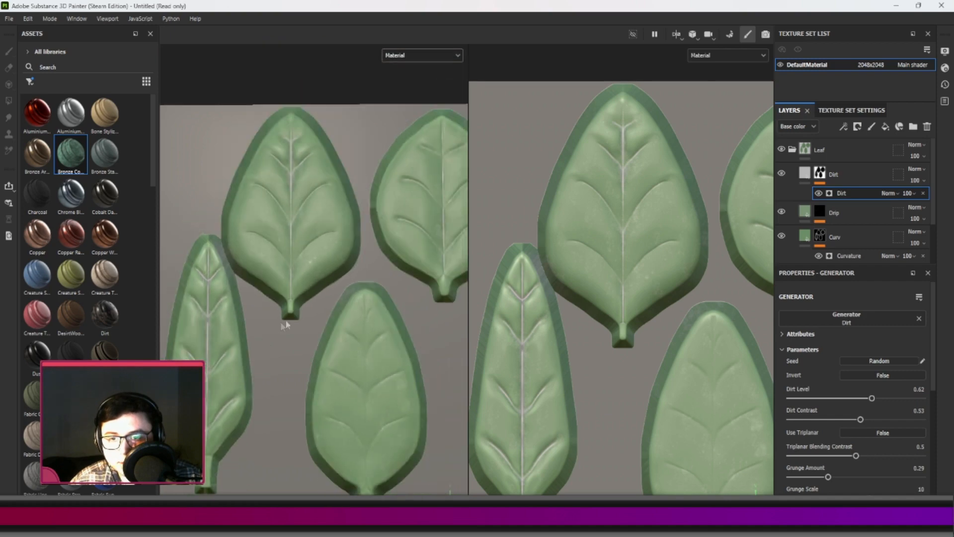
scroll(409, 310, "up", 1)
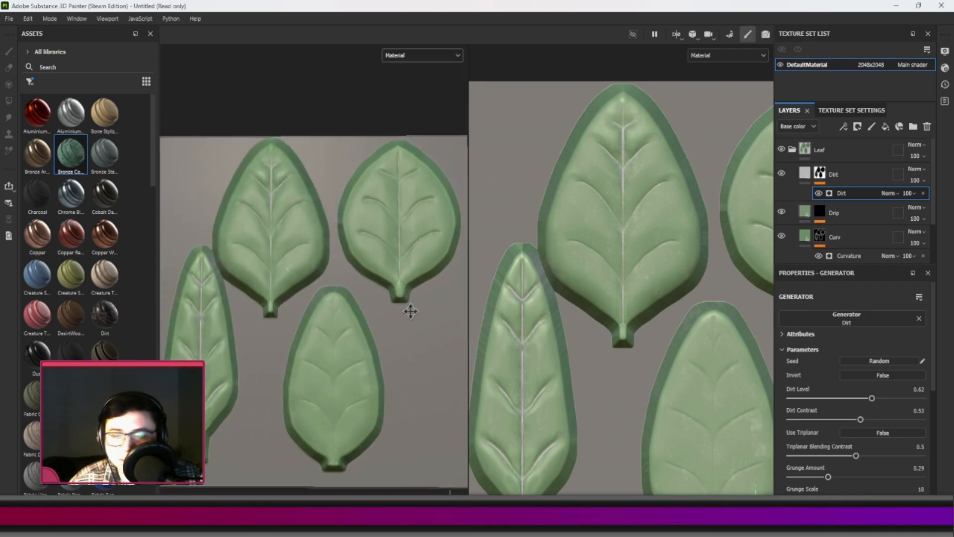
Set the Dirt layer's base color by sampling the Base layer's green and darkening it to a value of about 0.32.
left_click(807, 181)
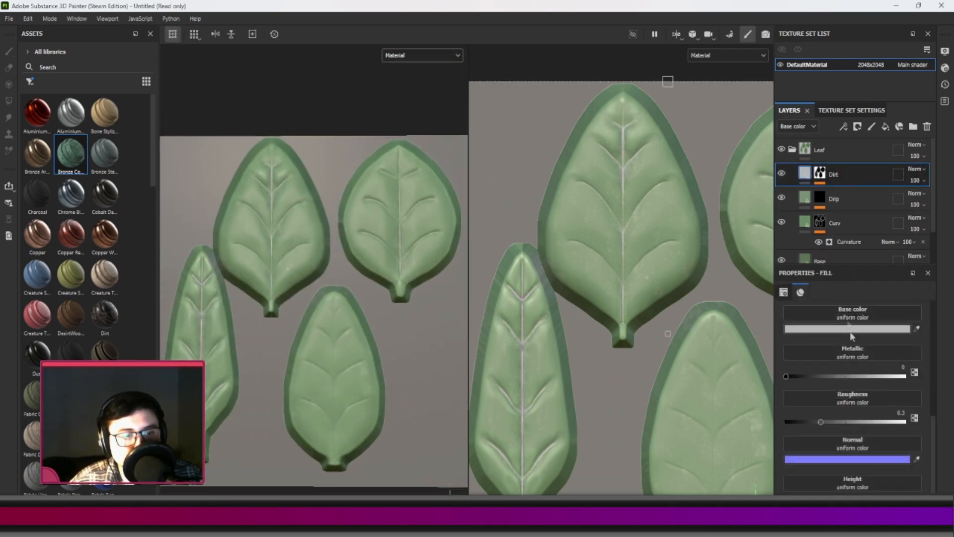
left_click(848, 330)
left_click(775, 229)
mouse_move(774, 232)
left_mouse_down()
mouse_move(765, 248)
mouse_move(785, 259)
mouse_move(750, 251)
mouse_move(776, 234)
left_mouse_up()
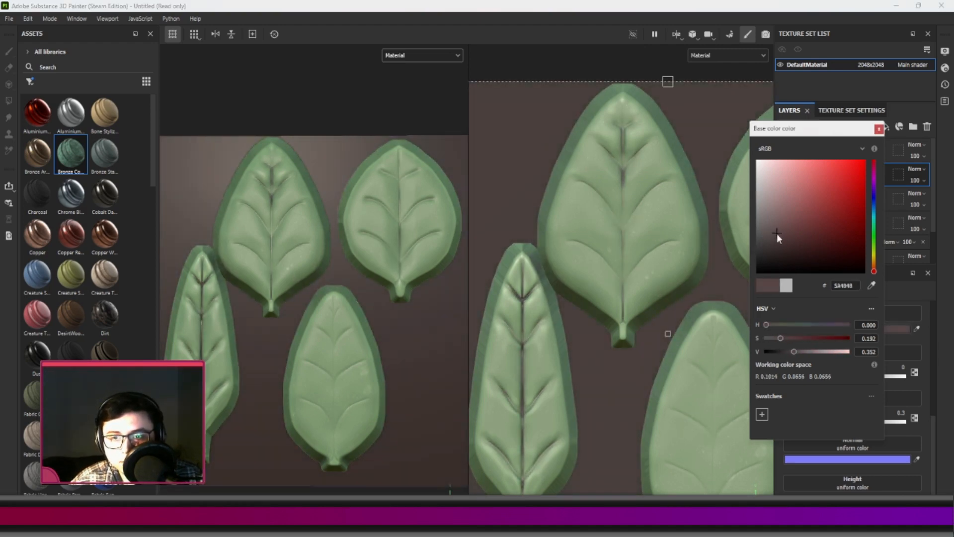
left_click_drag(816, 137, 582, 116)
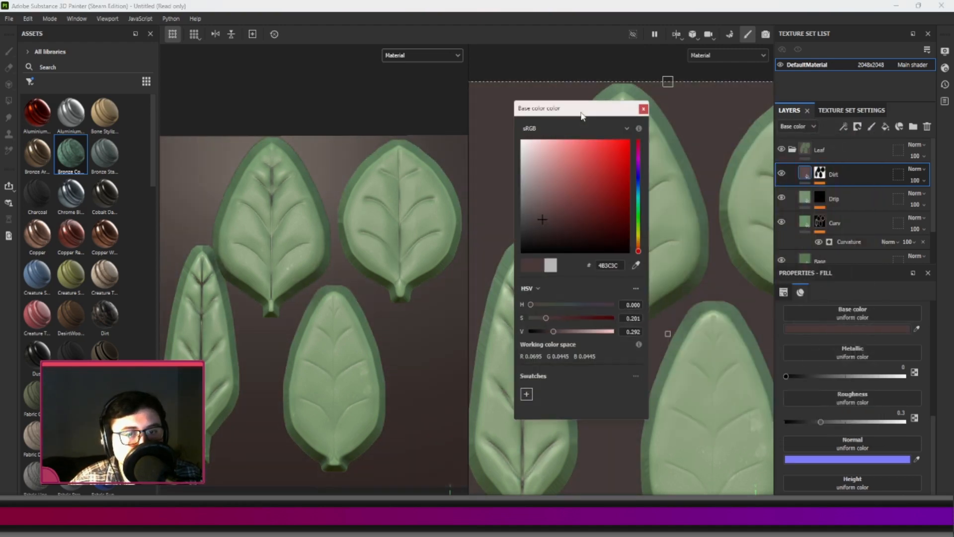
left_click(640, 265)
left_click(809, 256)
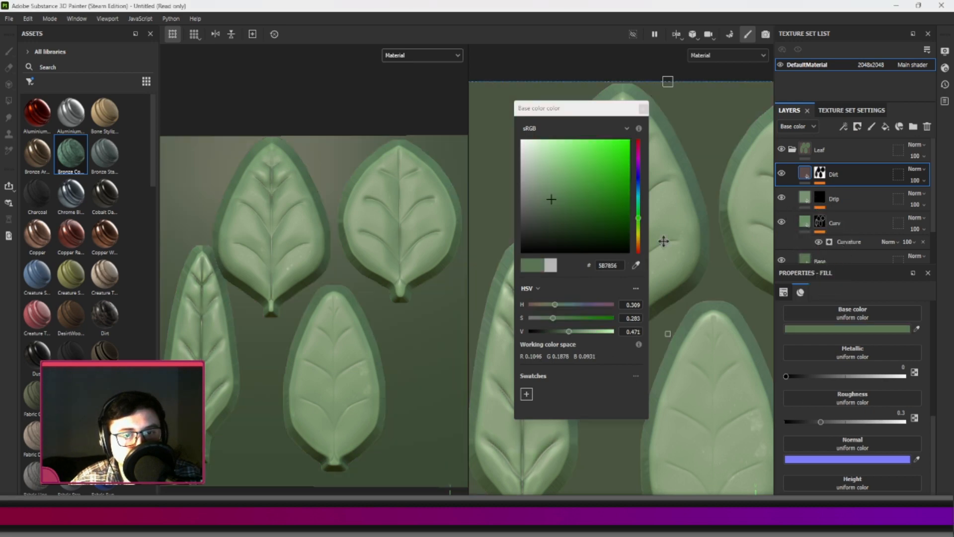
left_click_drag(569, 331, 552, 332)
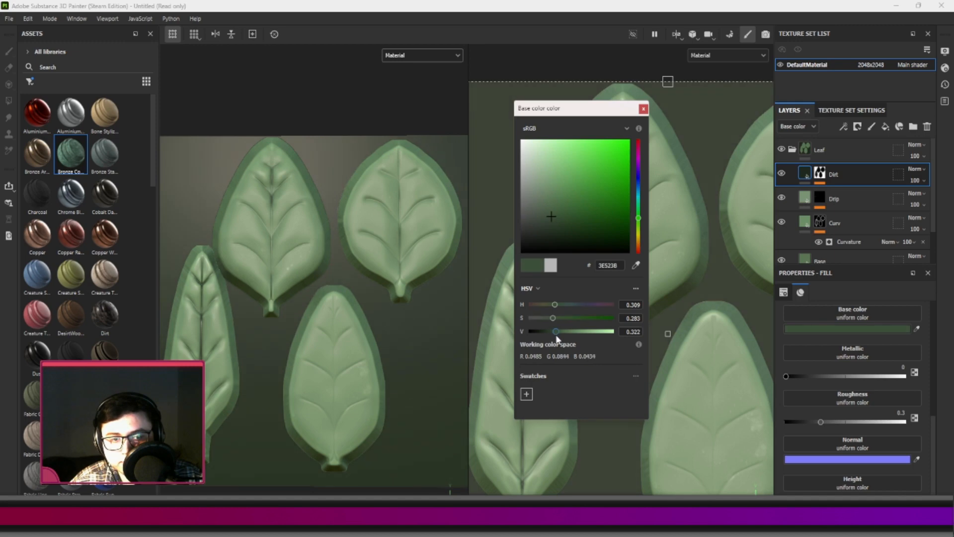
left_click(644, 109)
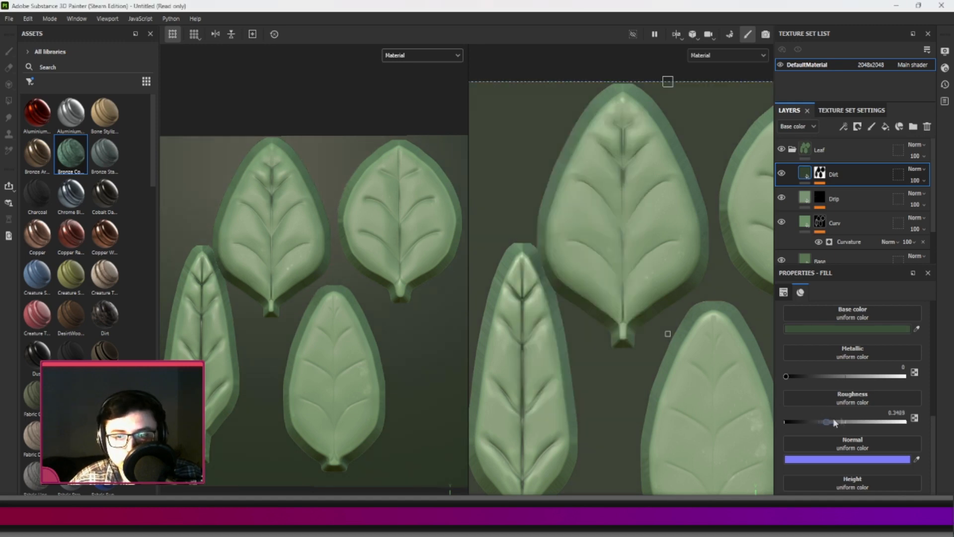
Raise the Dirt layer's roughness to 1 and inspect the darkened veins on the leaves from several angles.
left_click_drag(825, 421, 904, 421)
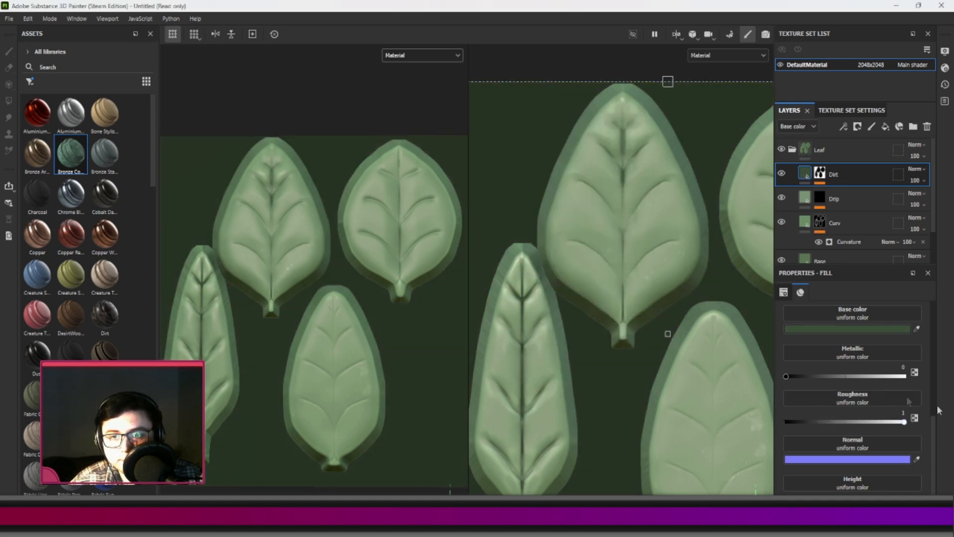
scroll(286, 281, "down", 5)
scroll(296, 284, "up", 5)
middle_click_drag(324, 302, 341, 304, "alt")
right_click_drag(341, 304, 241, 320, "shift")
scroll(315, 330, "down", 3)
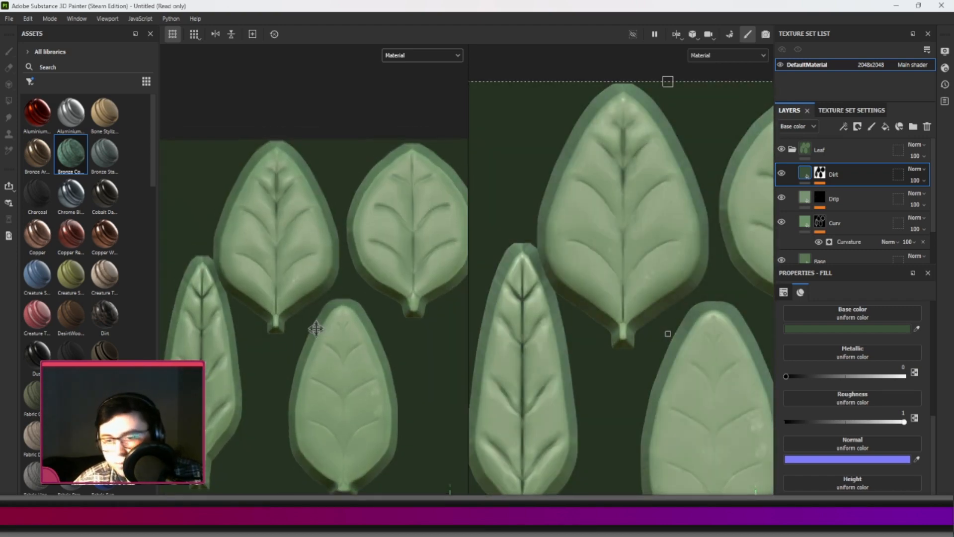
scroll(319, 333, "up", 3)
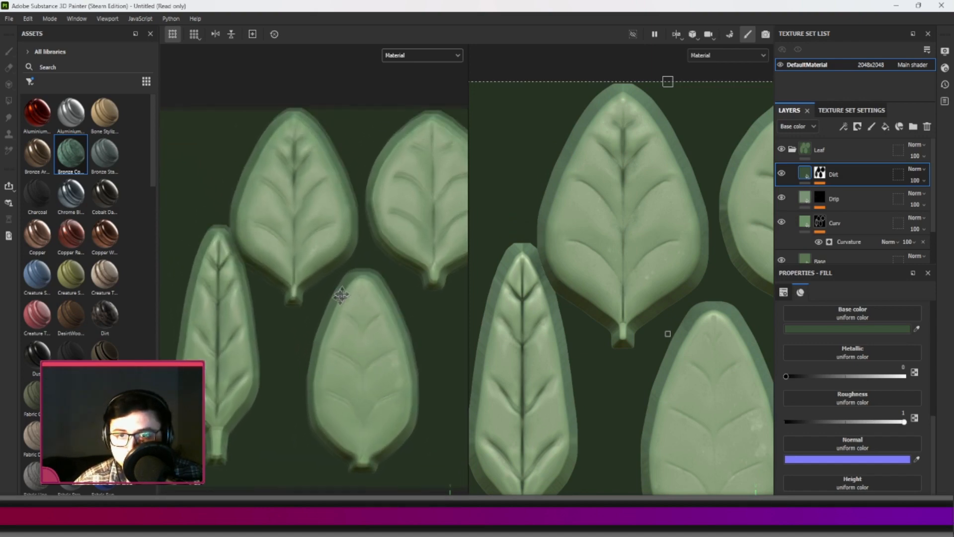
scroll(333, 331, "down", 2)
middle_click_drag(333, 332, 318, 300, "alt")
right_click_drag(355, 307, 354, 332, "shift")
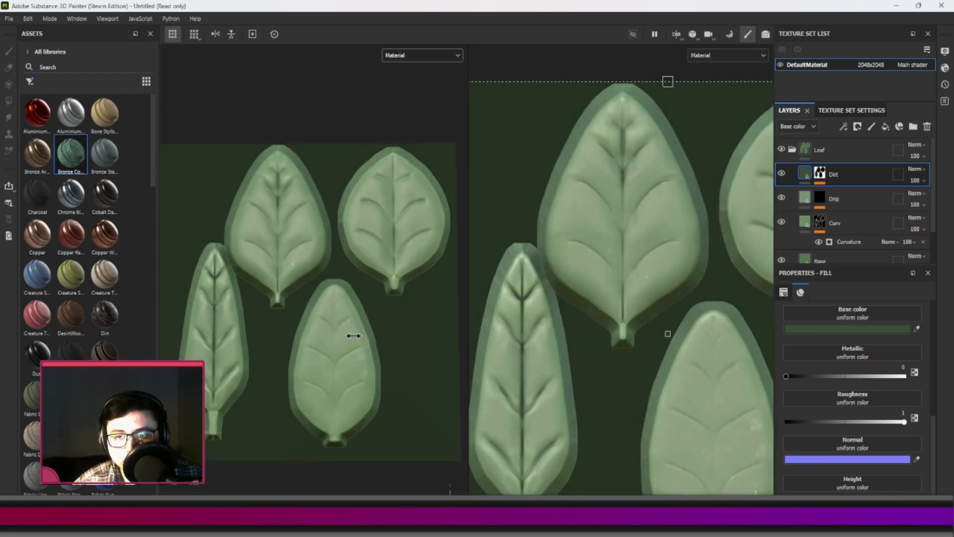
Add a new fill layer directly above the Dirt layer in the Leaf folder.
left_click(805, 223)
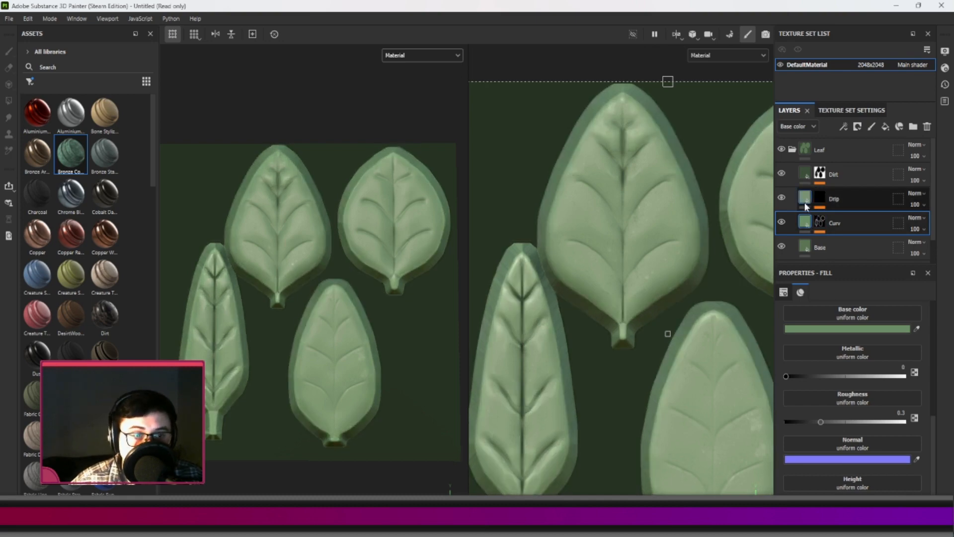
left_click(863, 177)
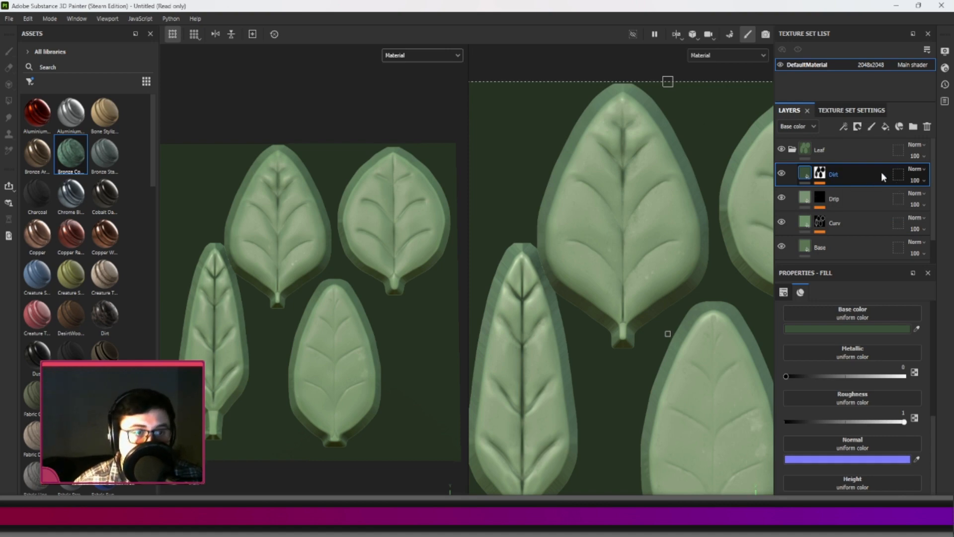
left_click(889, 129)
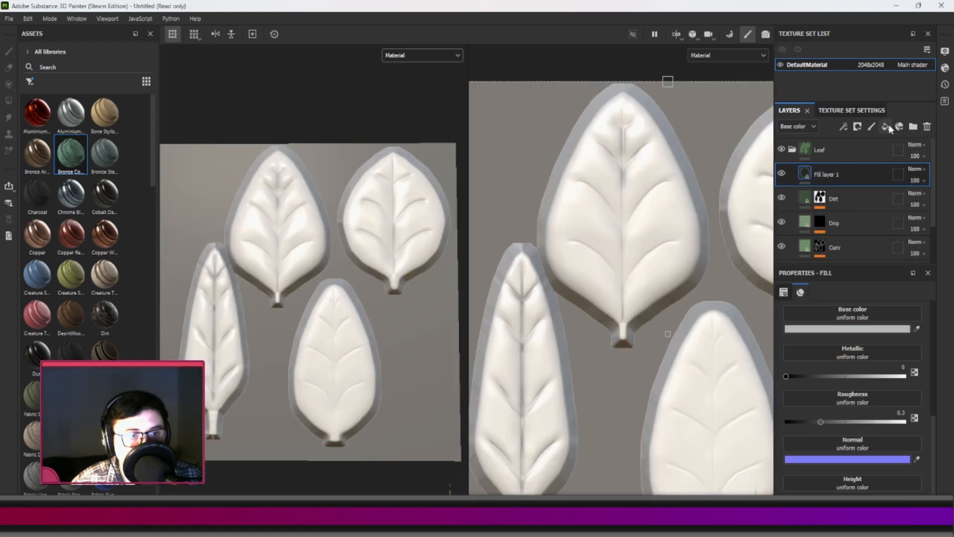
Mask the new fill layer in black and drive the mask with an Ambient Occlusion generator.
right_click(842, 173)
left_click(863, 20)
right_click(862, 182)
left_click(844, 383)
left_click(855, 320)
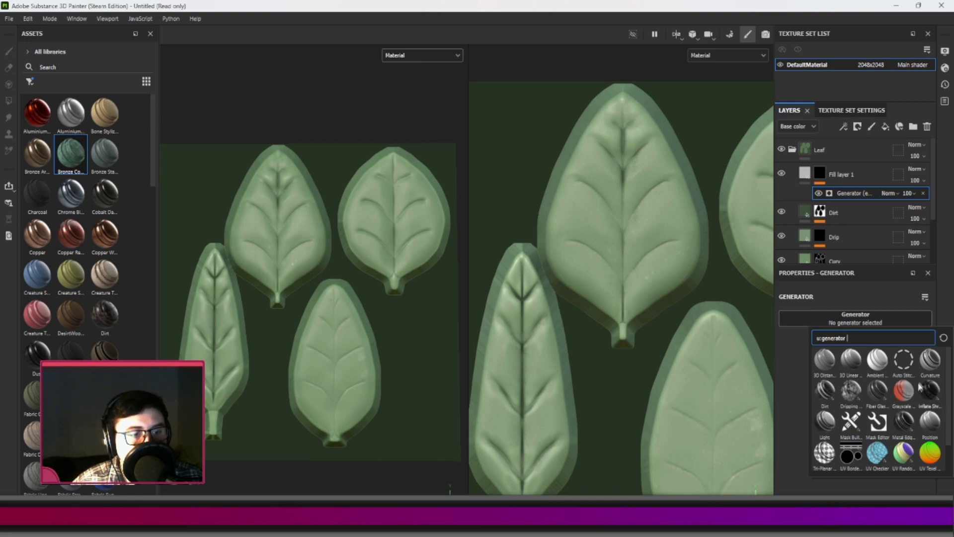
mouse_move(881, 367)
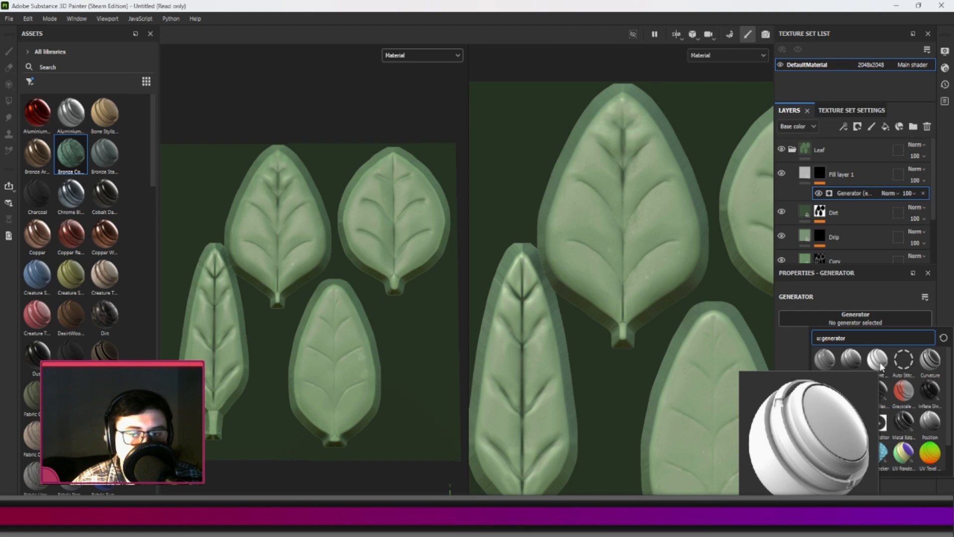
left_click(880, 361)
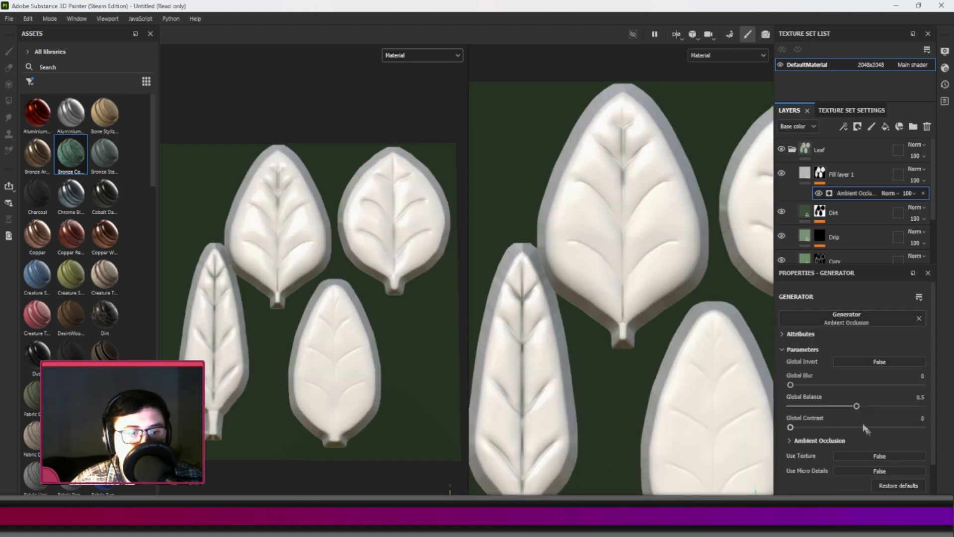
Set the Ambient Occlusion generator's Global Balance to 0.02, Global Blur to 4.77 and Global Contrast to 0.21, with Global Invert enabled.
left_click_drag(857, 406, 793, 408)
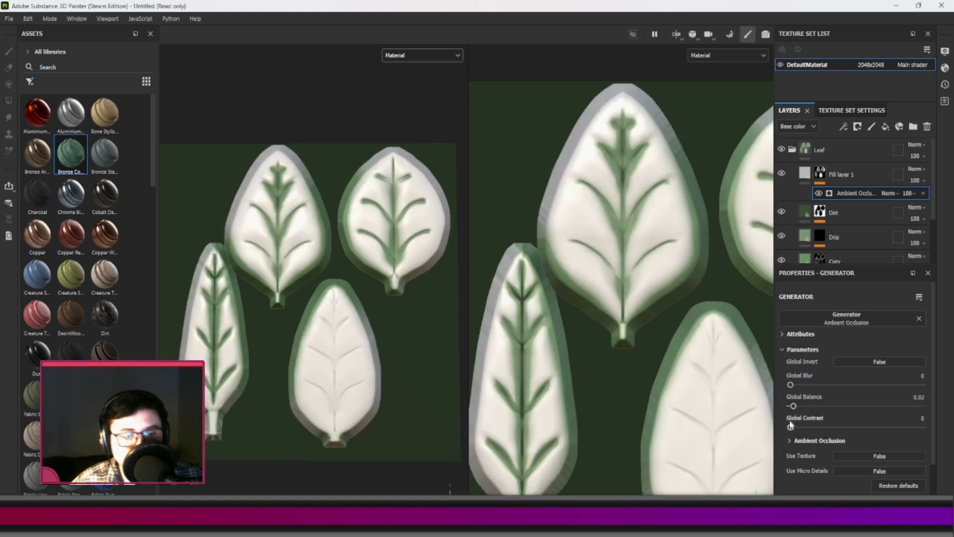
mouse_move(790, 384)
left_mouse_down()
mouse_move(842, 392)
mouse_move(828, 393)
left_mouse_up()
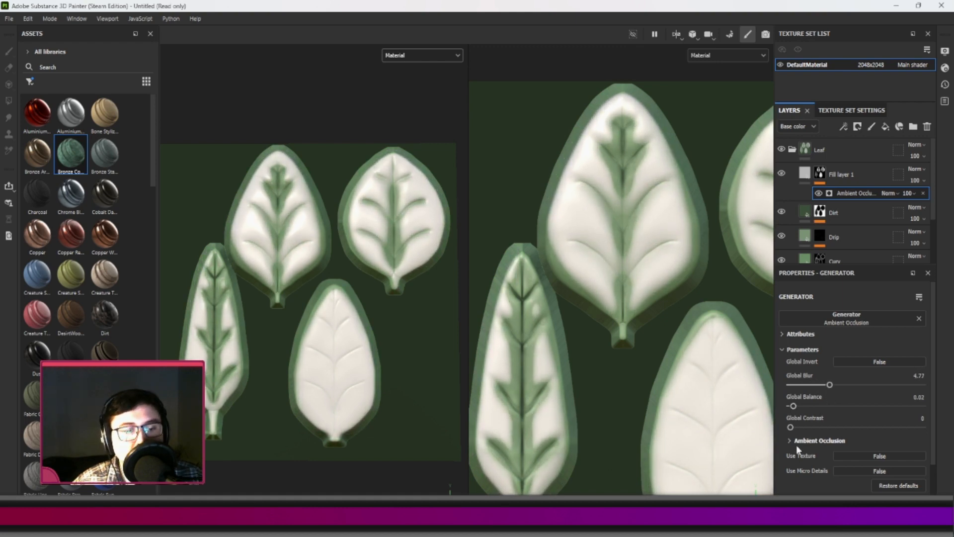
left_click_drag(790, 427, 820, 429)
left_click(868, 362)
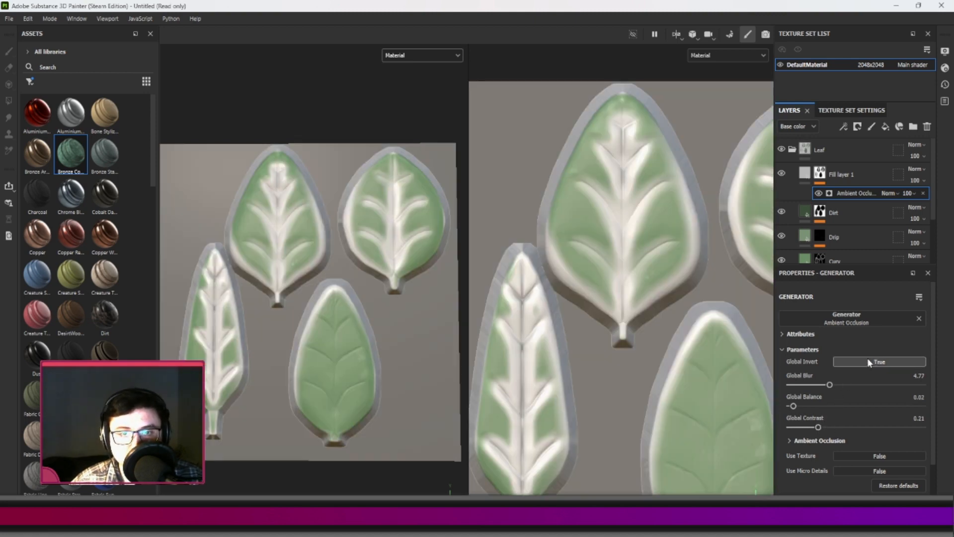
Set the fill layer's base color by sampling the Drip layer's green and darkening it to 5A7655.
left_click(805, 173)
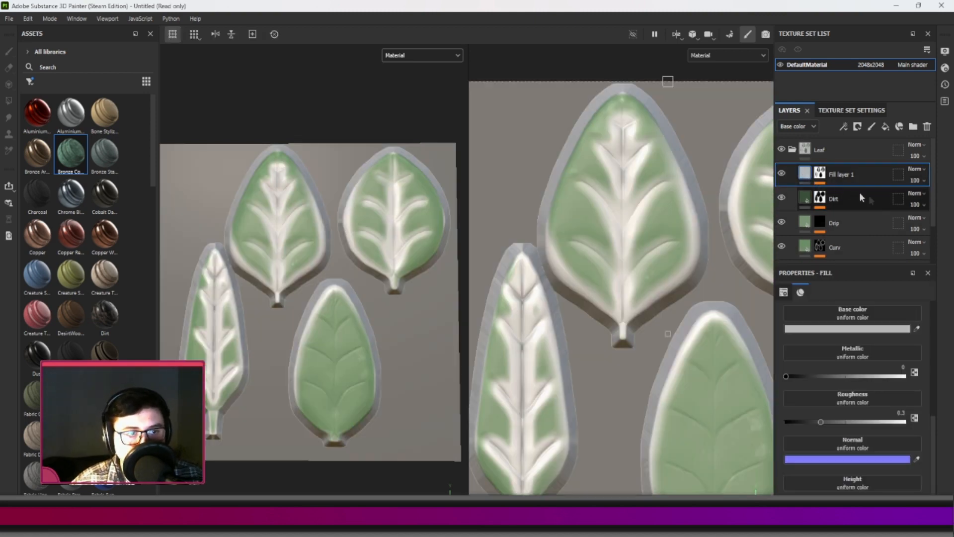
left_click(916, 327)
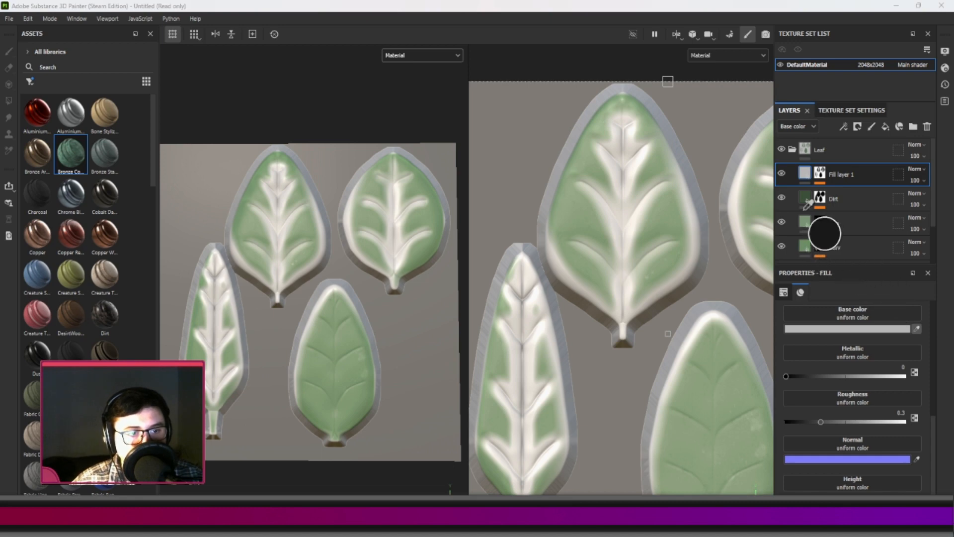
left_click(806, 225)
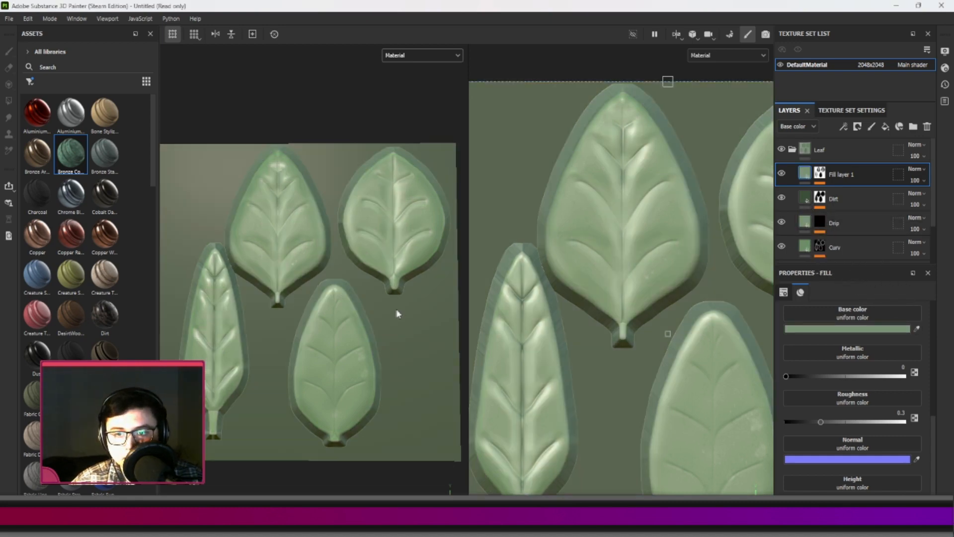
left_click(874, 328)
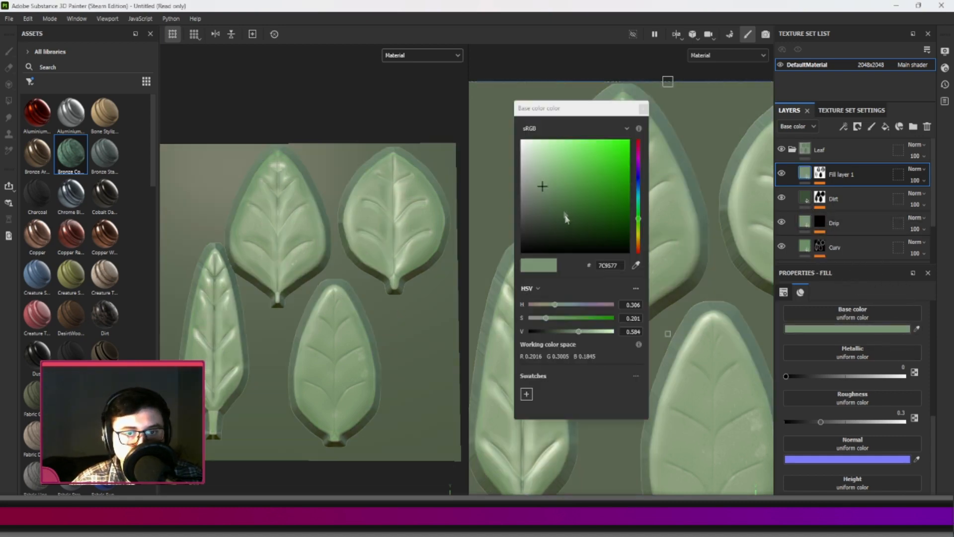
mouse_move(545, 194)
left_mouse_down()
mouse_move(570, 190)
mouse_move(557, 196)
mouse_move(556, 214)
mouse_move(559, 177)
mouse_move(559, 190)
mouse_move(583, 192)
mouse_move(551, 196)
left_mouse_up()
mouse_move(550, 196)
left_mouse_down()
mouse_move(559, 190)
mouse_move(551, 199)
left_mouse_up()
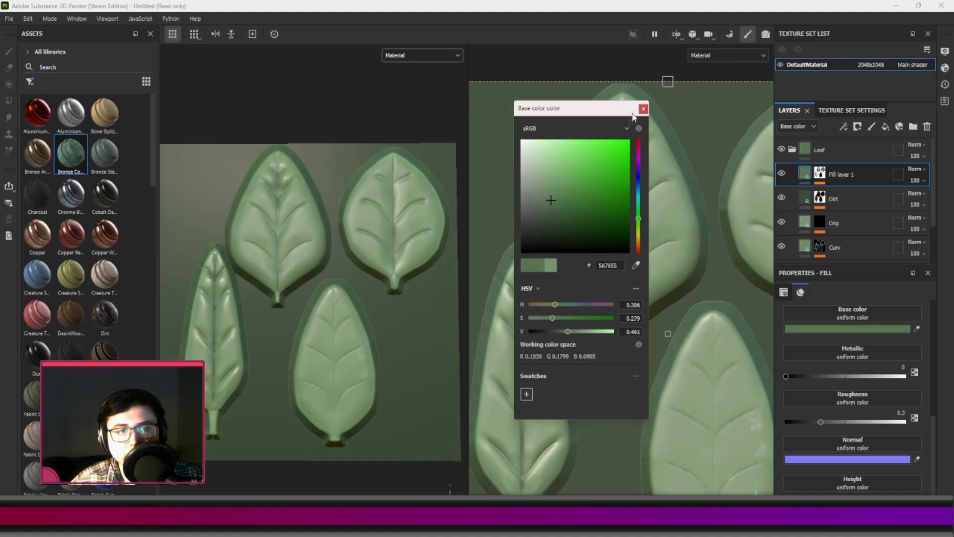
left_click(643, 108)
Compare the leaves with the masked fill layer hidden and shown, and move the layer down between Curv and Base.
scroll(635, 250, "down", 3)
mouse_move(635, 249)
middle_mouse_down()
mouse_move(593, 243)
mouse_move(621, 249)
middle_mouse_up()
scroll(591, 252, "up", 1)
left_click(784, 174)
left_click(783, 175)
left_click(783, 175)
left_click(784, 175)
left_click(783, 175)
left_click(783, 175)
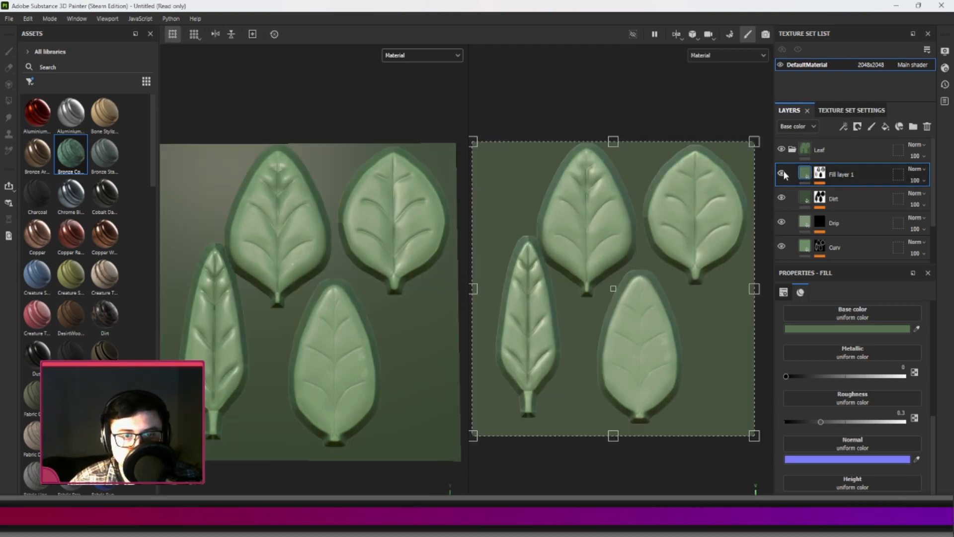
left_click_drag(878, 171, 864, 246)
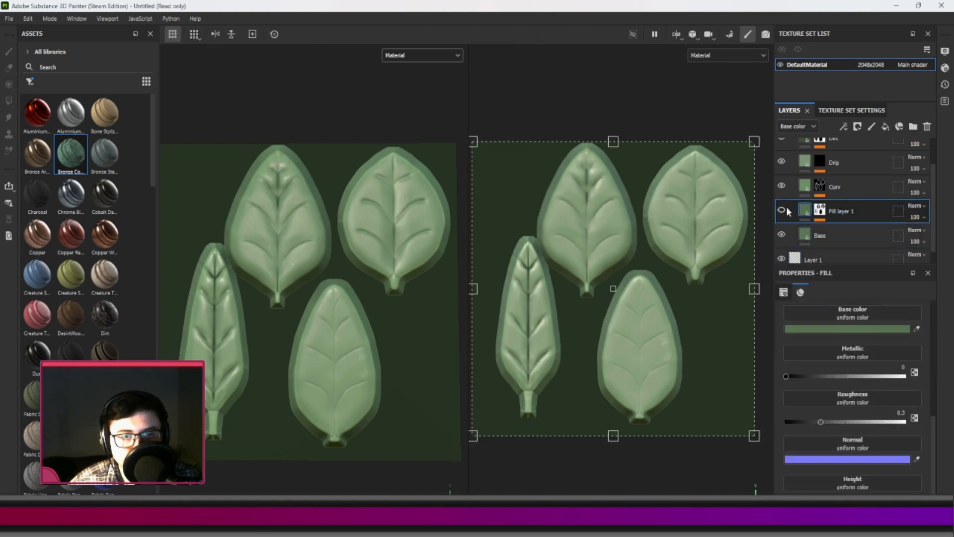
Rename the ambient occlusion fill layer as "Ambiant Shine", correcting the misspelled second word.
double_click(841, 211)
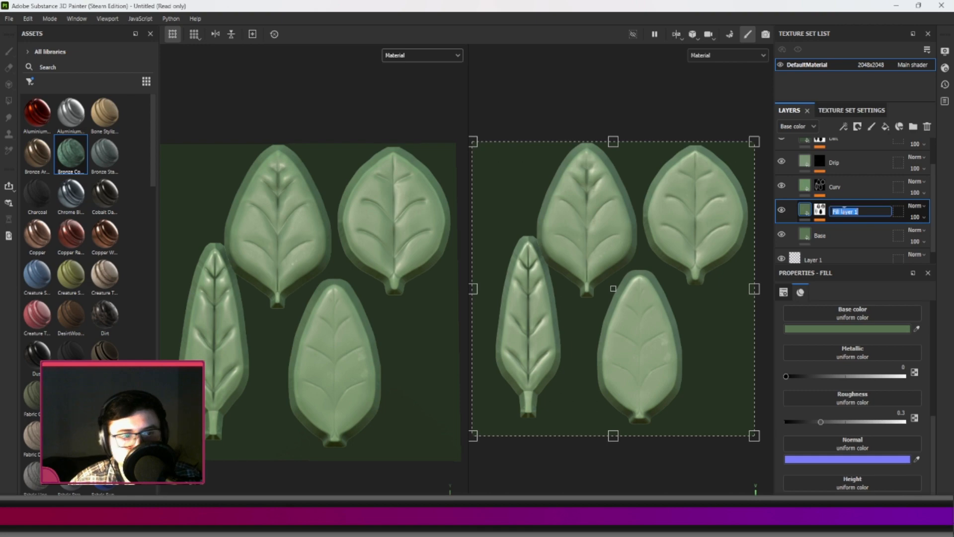
type("Ambiant Shidne")
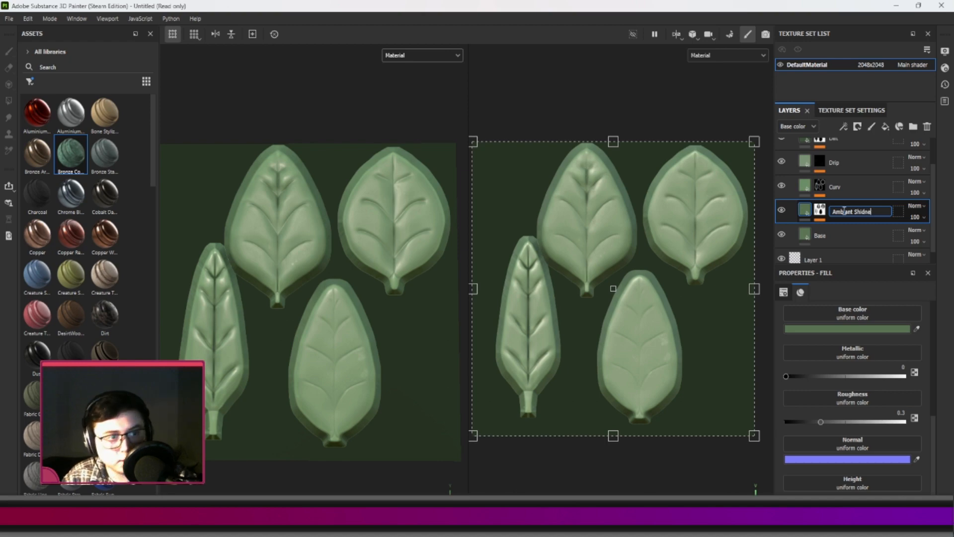
key("Return")
double_click(845, 211)
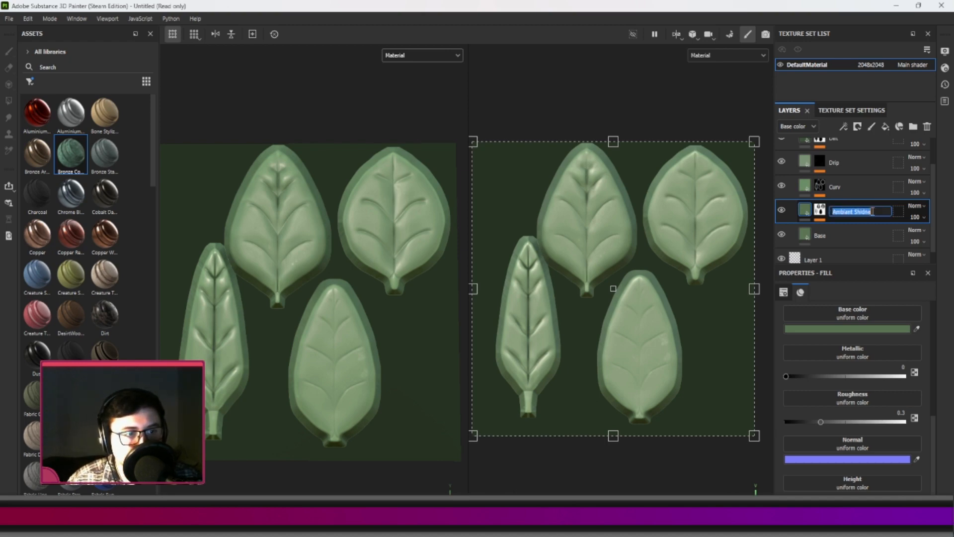
left_click(875, 212)
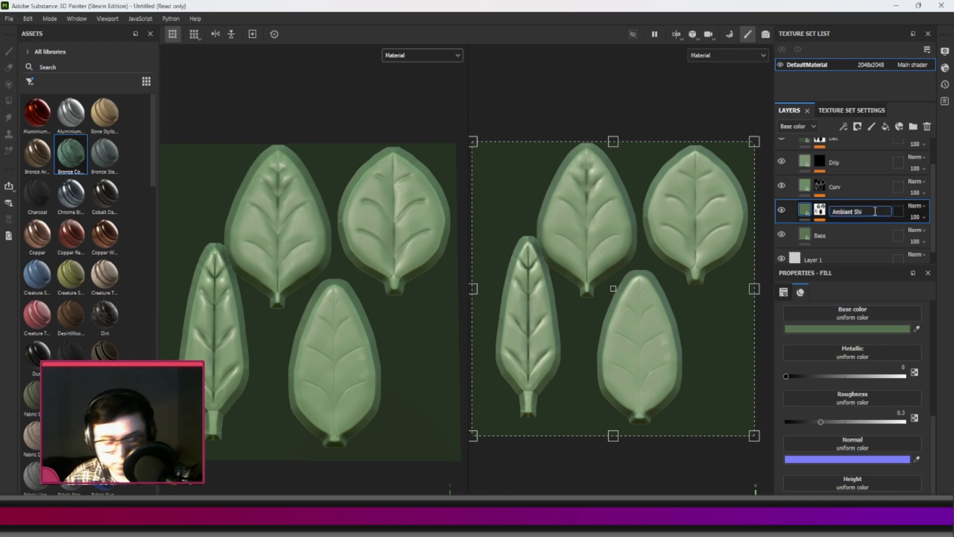
key("Return")
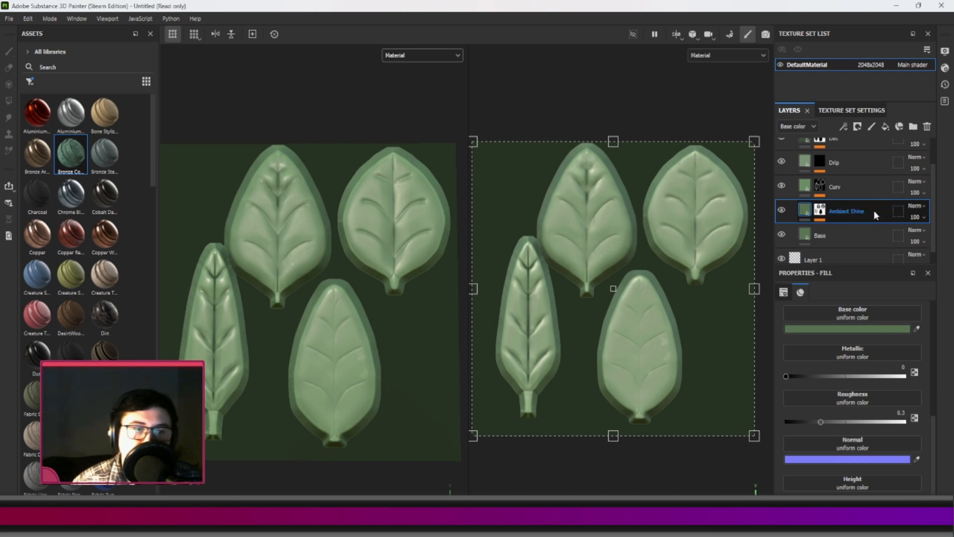
Set the Ambiant Shine layer's roughness to 0.4776 and check the shine on the leaves.
left_click_drag(820, 422, 843, 428)
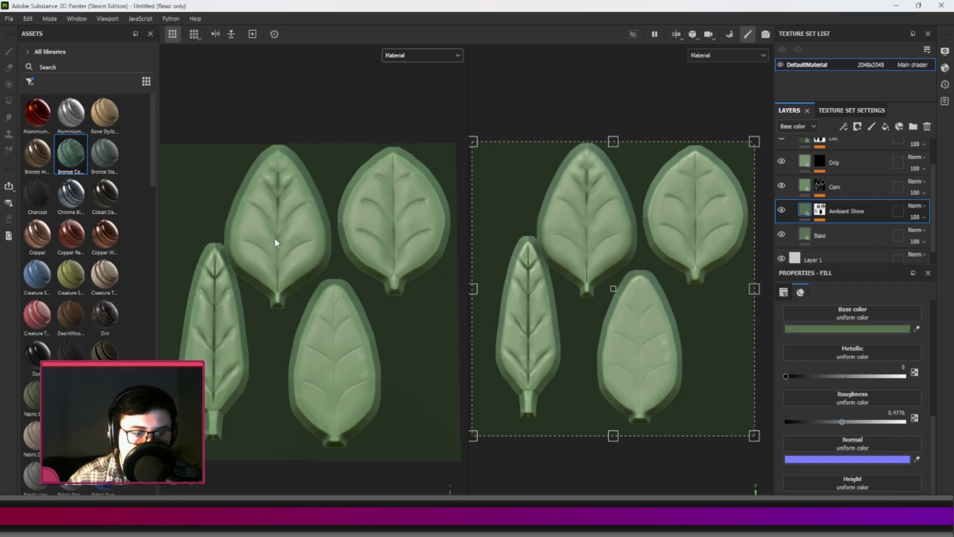
scroll(559, 293, "down", 1)
scroll(561, 292, "up", 1)
scroll(561, 292, "down", 1)
scroll(561, 292, "up", 1)
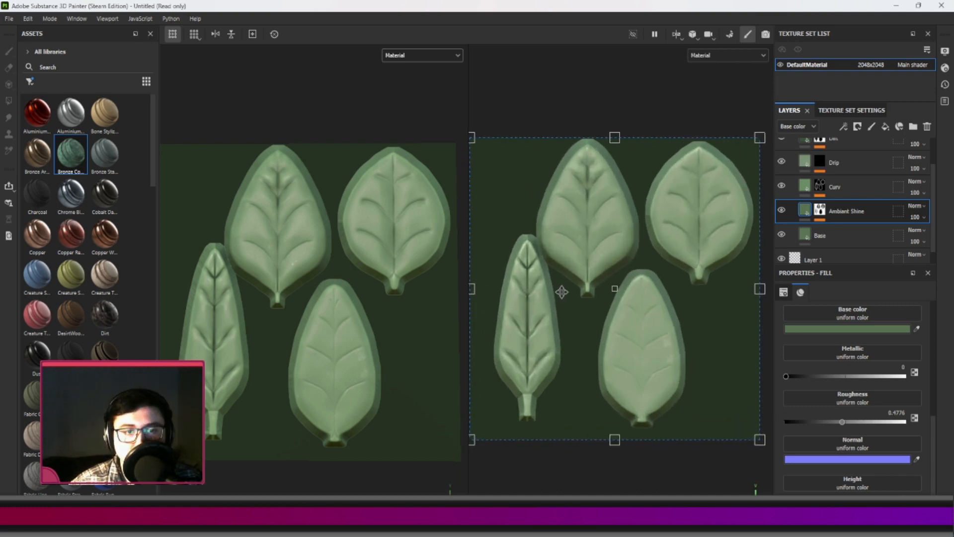
scroll(567, 290, "down", 1)
scroll(570, 288, "up", 1)
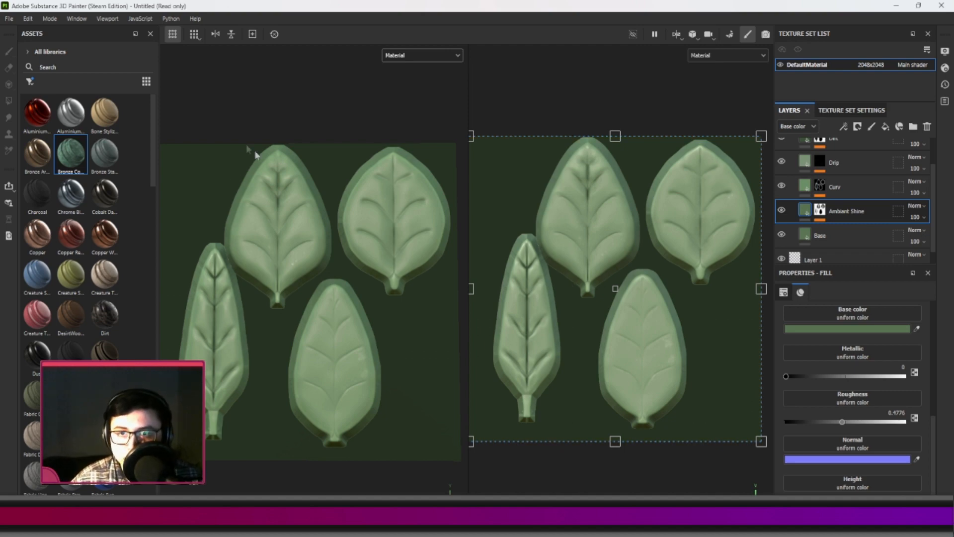
Switch to Unity Hub and start setting up a new project.
key("alt+Tab")
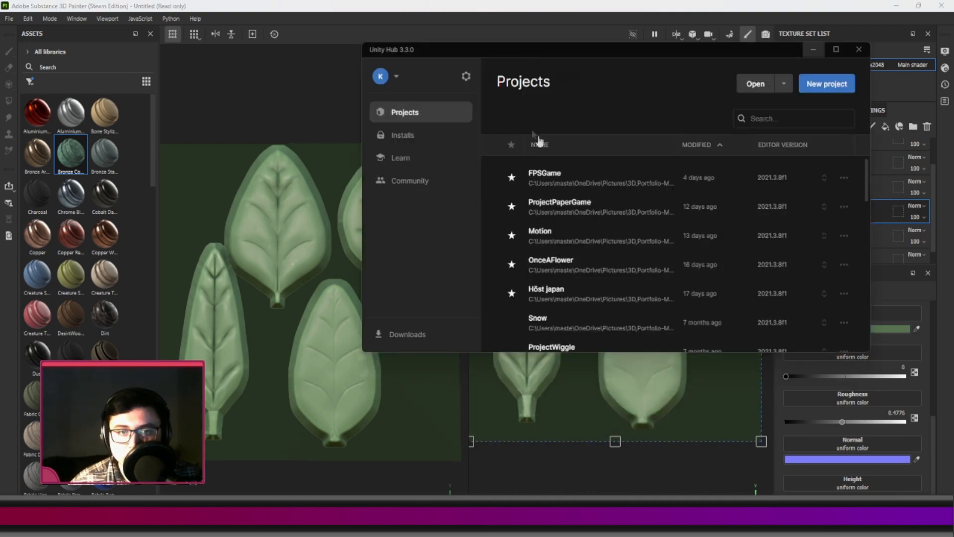
left_click_drag(550, 48, 508, 85)
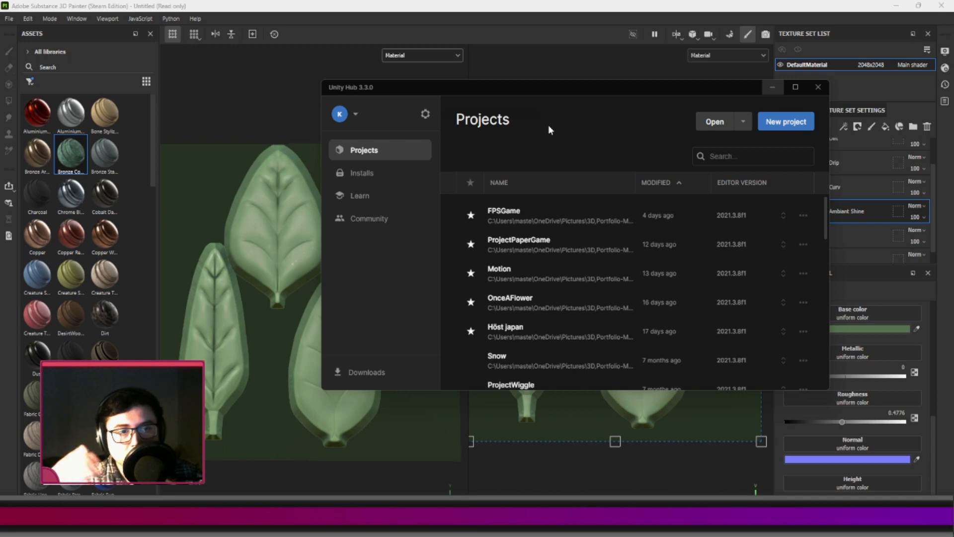
left_click(762, 126)
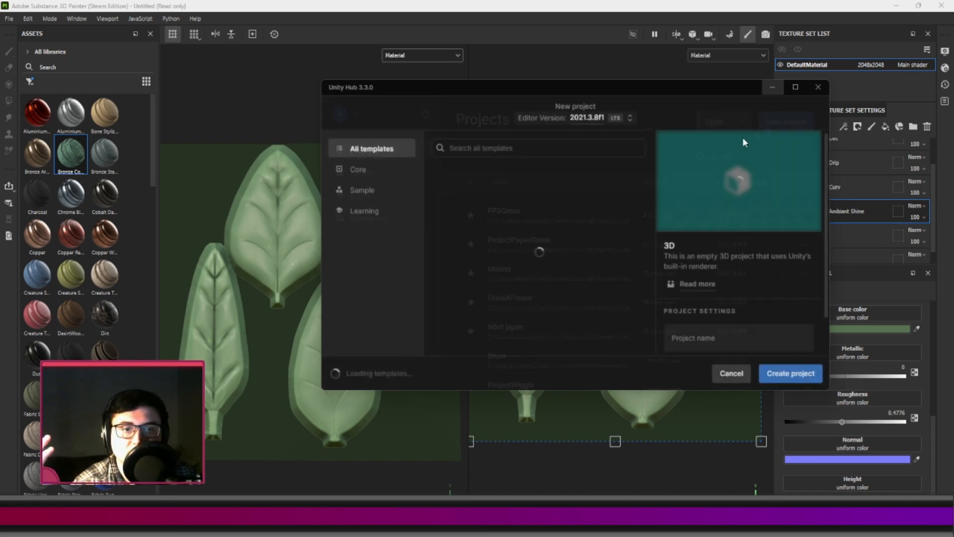
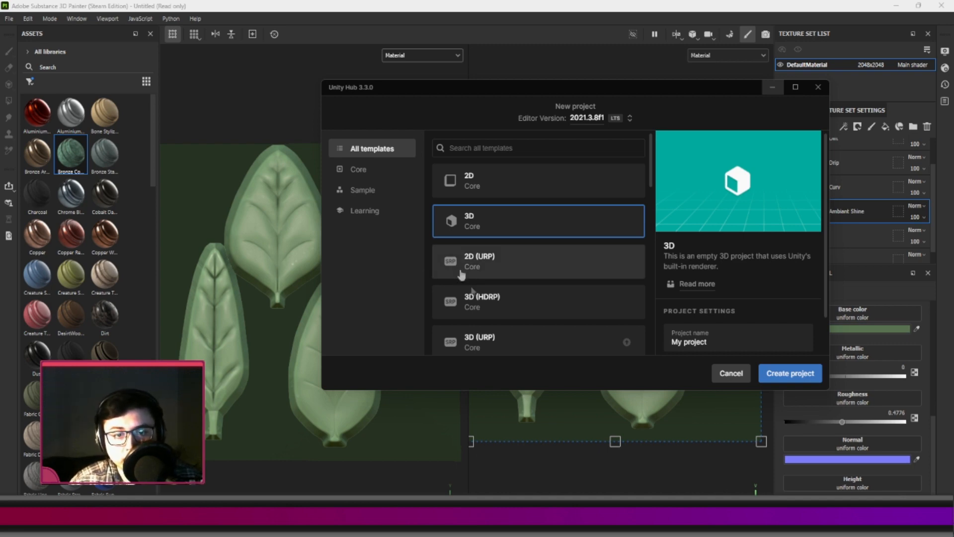
Choose the 3D (URP) template and name the new project ProjectYoutubeVegitation.
scroll(519, 273, "down", 1)
left_click(502, 287)
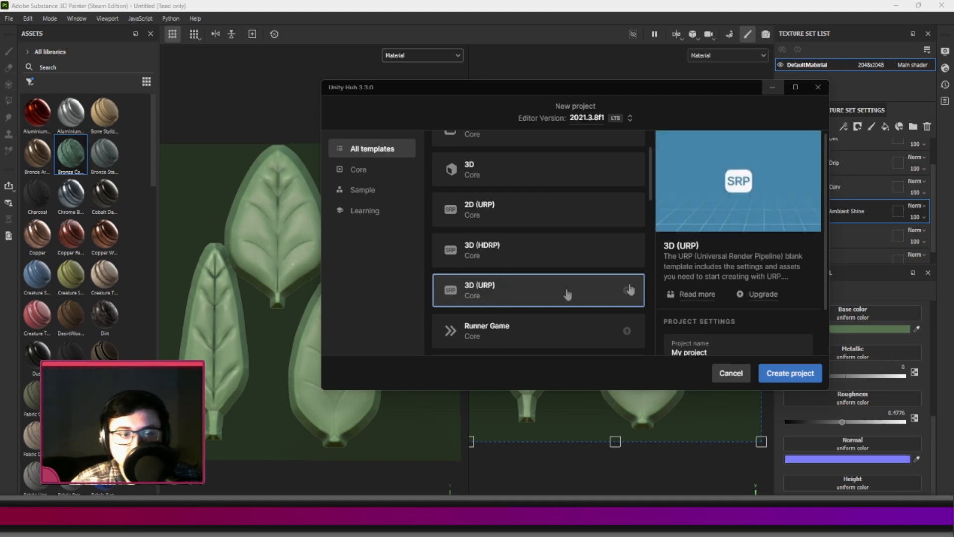
scroll(807, 300, "down", 1)
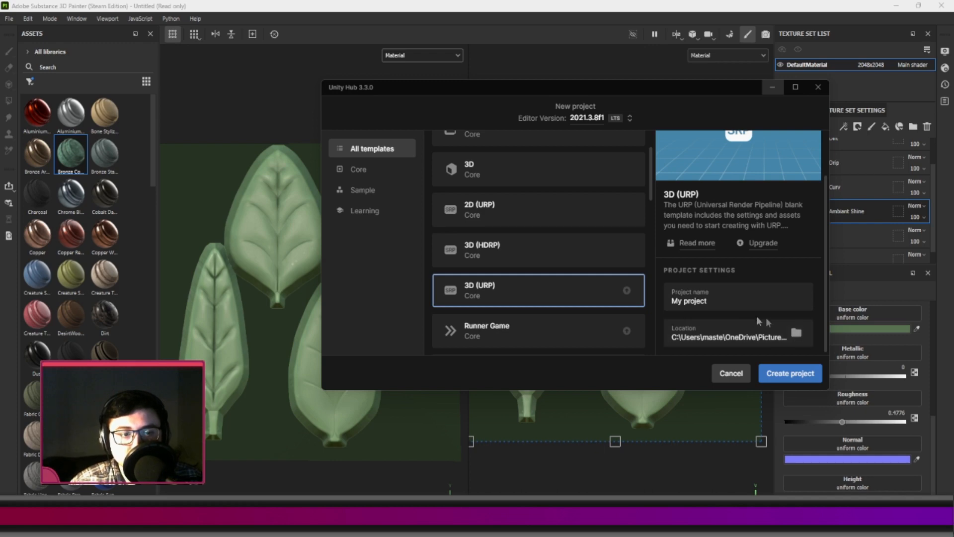
left_click_drag(708, 301, 671, 301)
type("Pro")
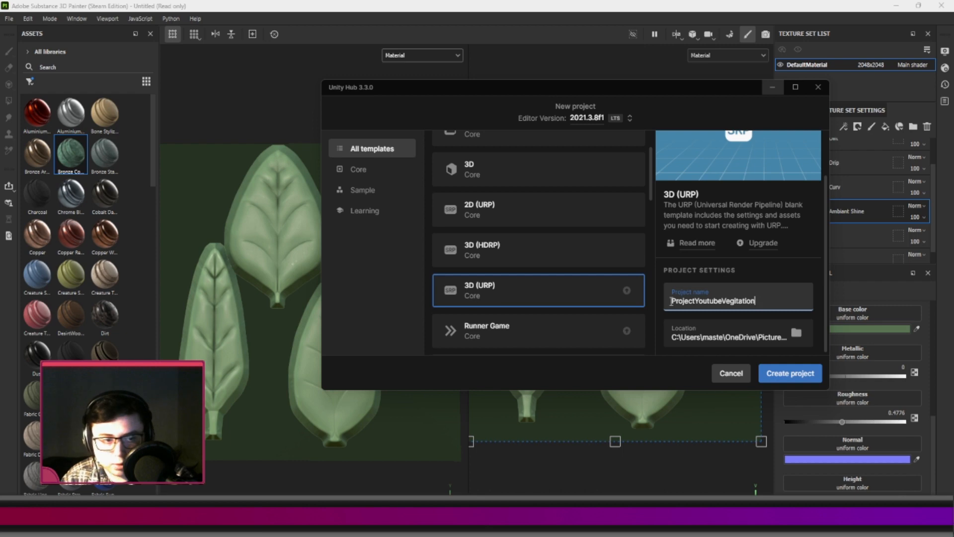
Start choosing the project location, and create a folder named UnityExample inside the Vegitation-Tutorial folder in File Explorer.
left_click(798, 332)
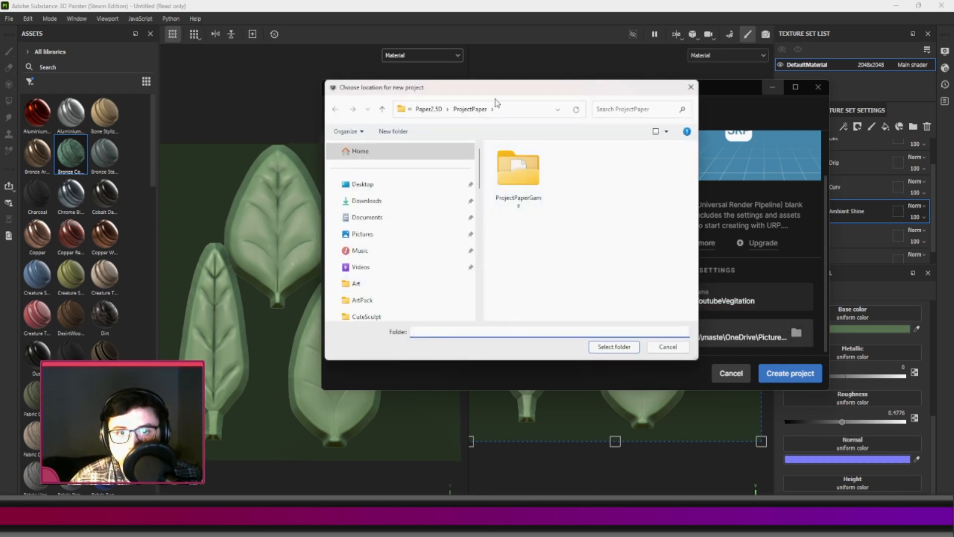
key("alt+Tab")
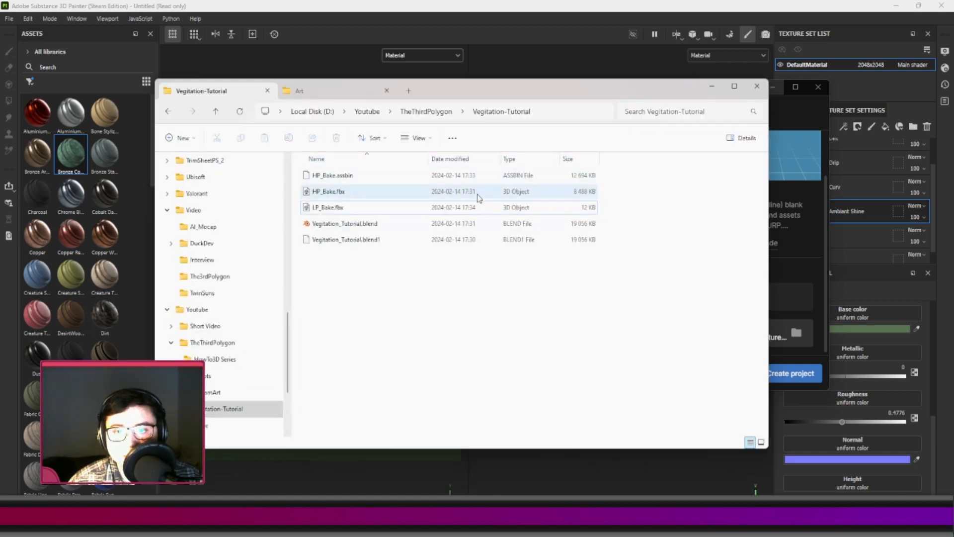
left_click(550, 111)
left_click(571, 305)
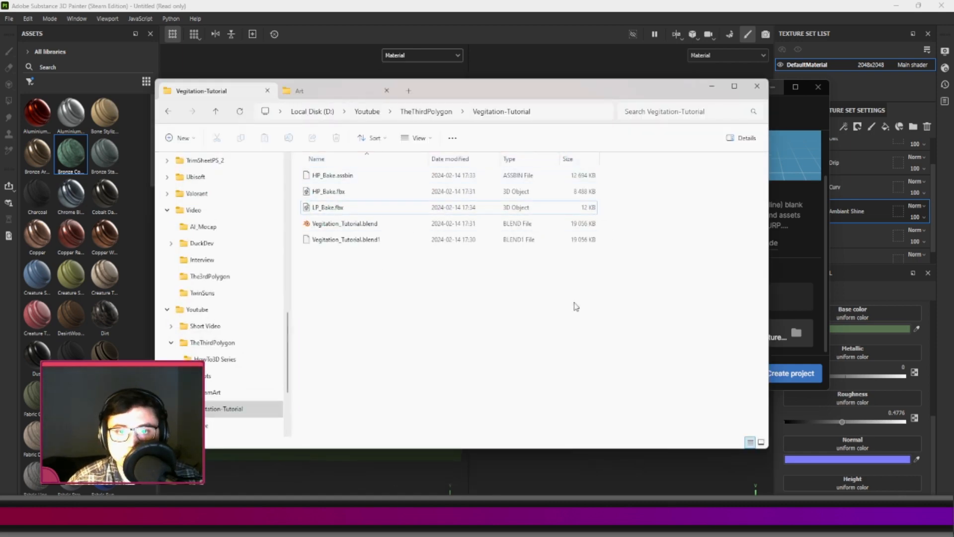
right_click(375, 285)
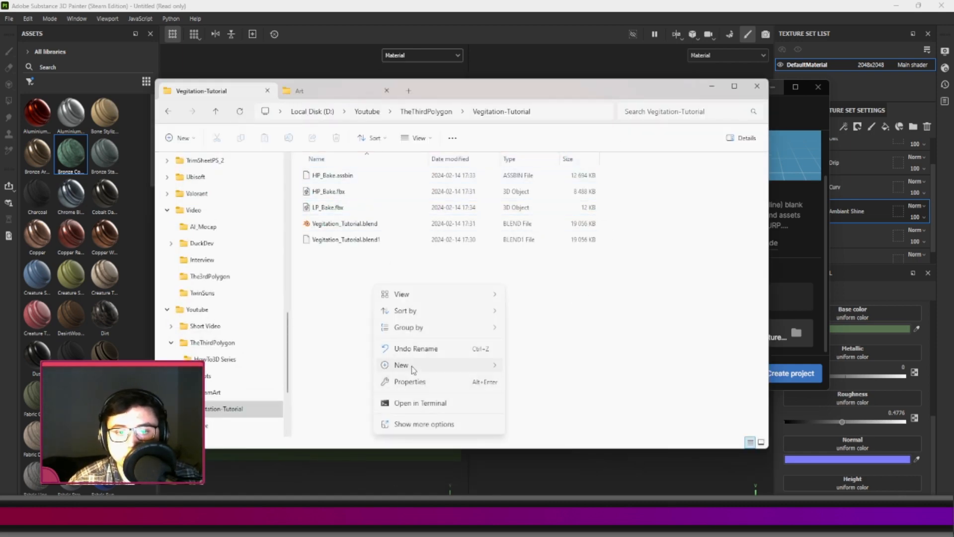
mouse_move(413, 369)
left_click(546, 150)
type("UnityExample")
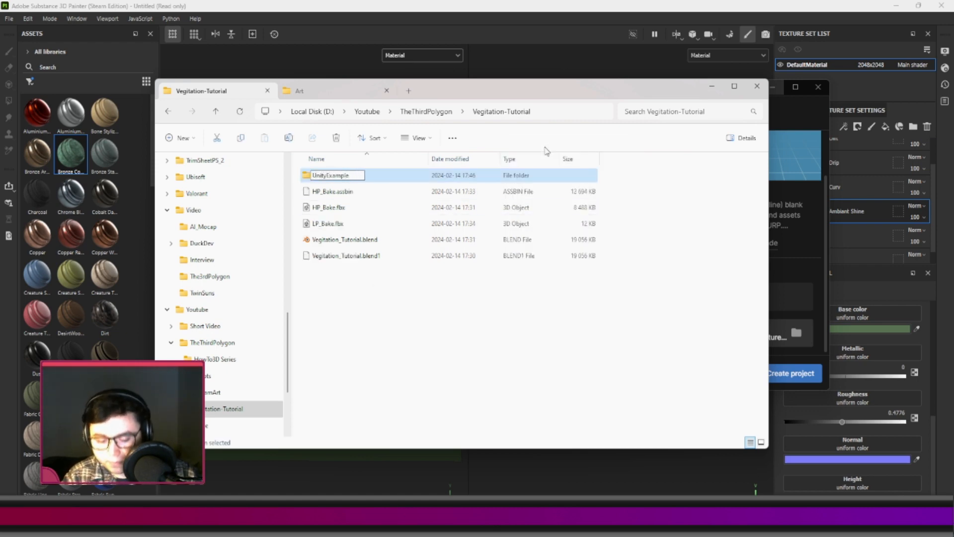
key("Return")
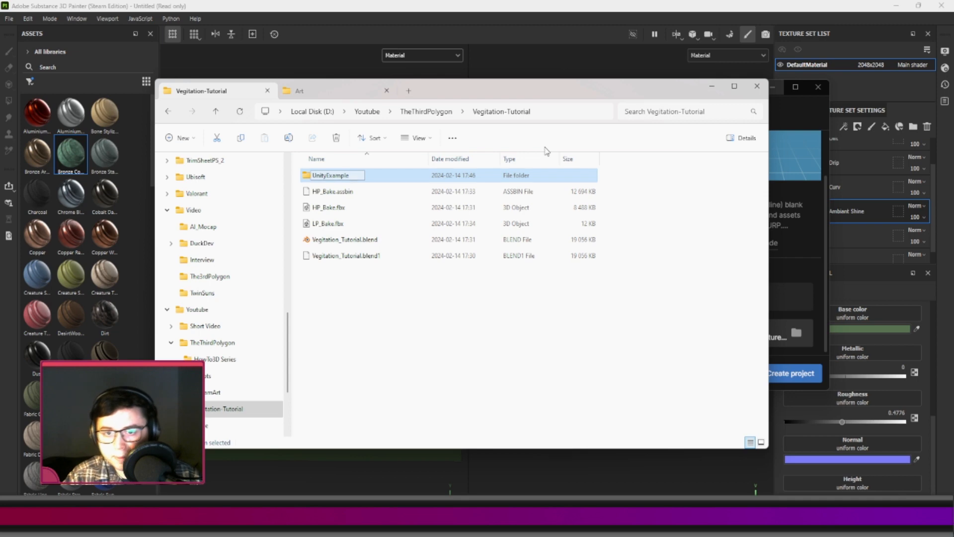
Open the UnityExample folder, copy its path and minimize the File Explorer window.
double_click(358, 178)
left_click(602, 112)
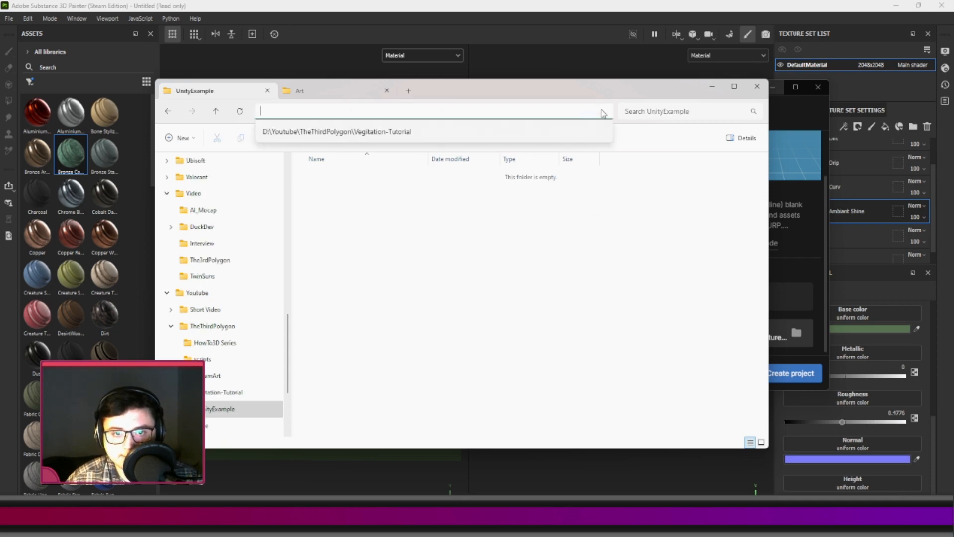
left_click(692, 280)
left_click(602, 110)
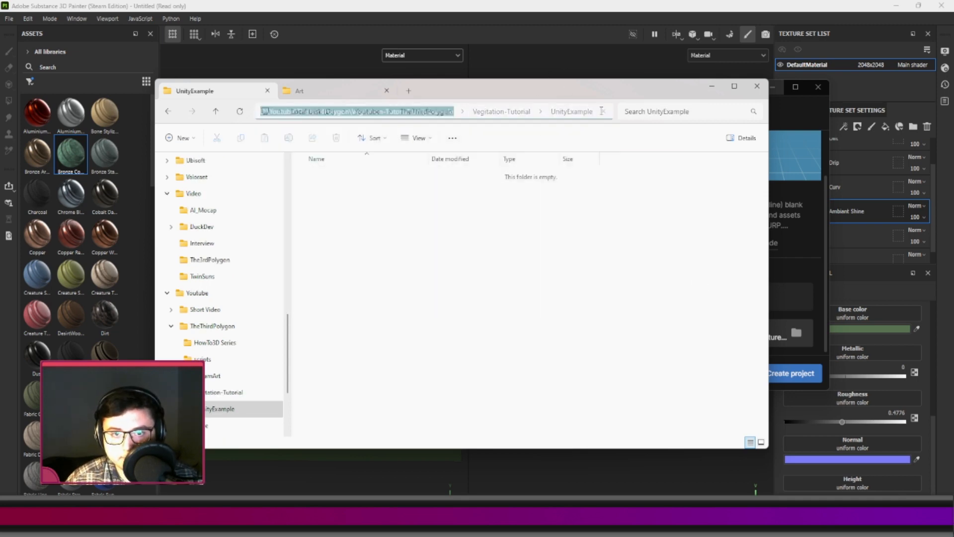
left_click(602, 112)
left_click(618, 175)
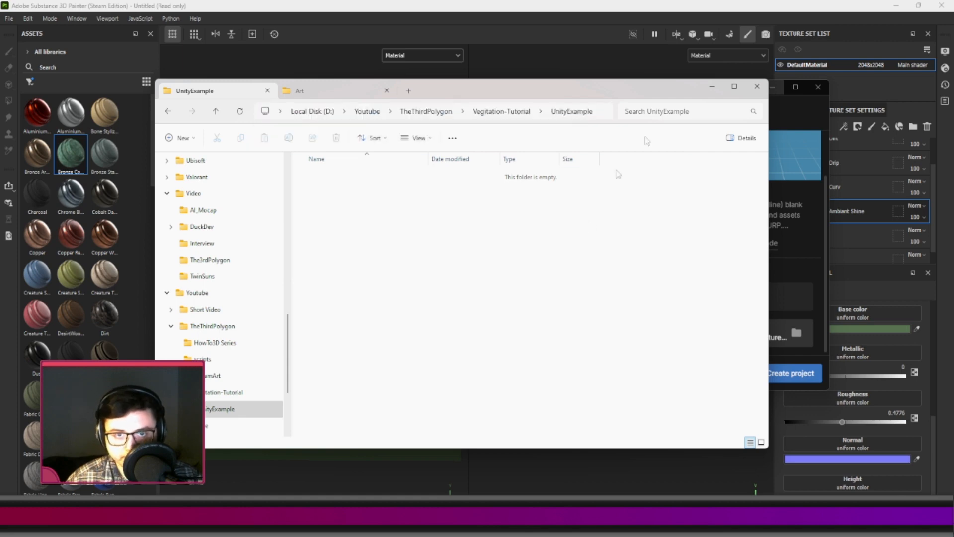
left_click(712, 89)
Set the project location to the UnityExample folder using the copied path and create the project.
left_click(514, 108)
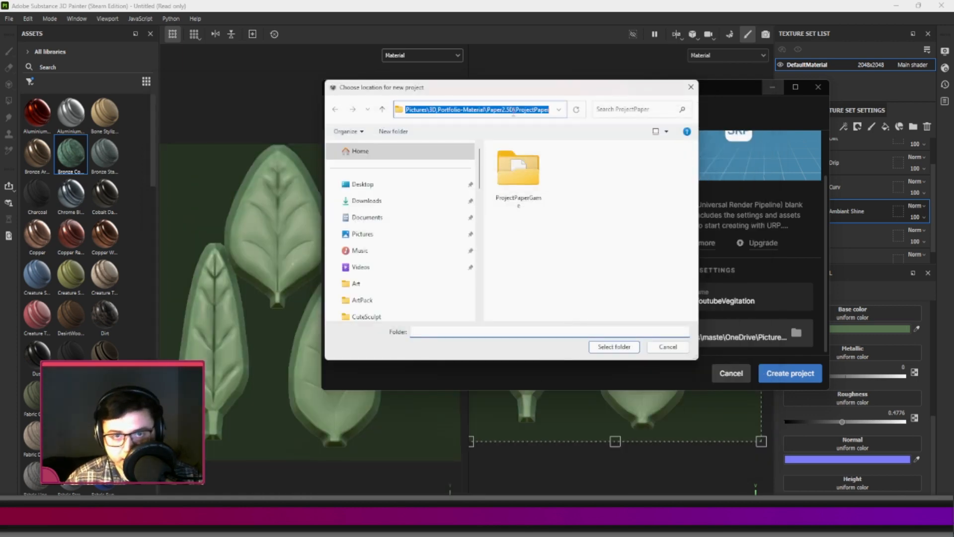
key("ctrl+v")
key("Return")
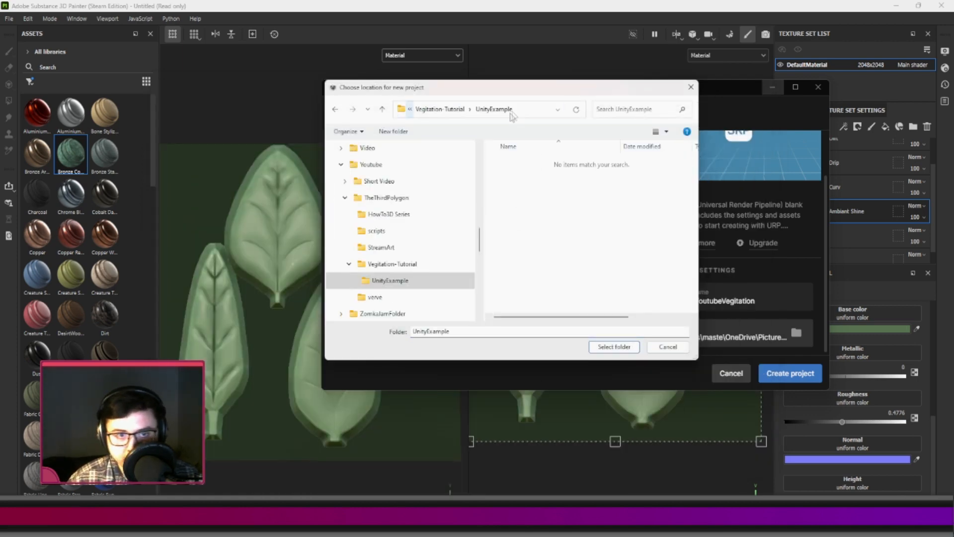
left_click(614, 347)
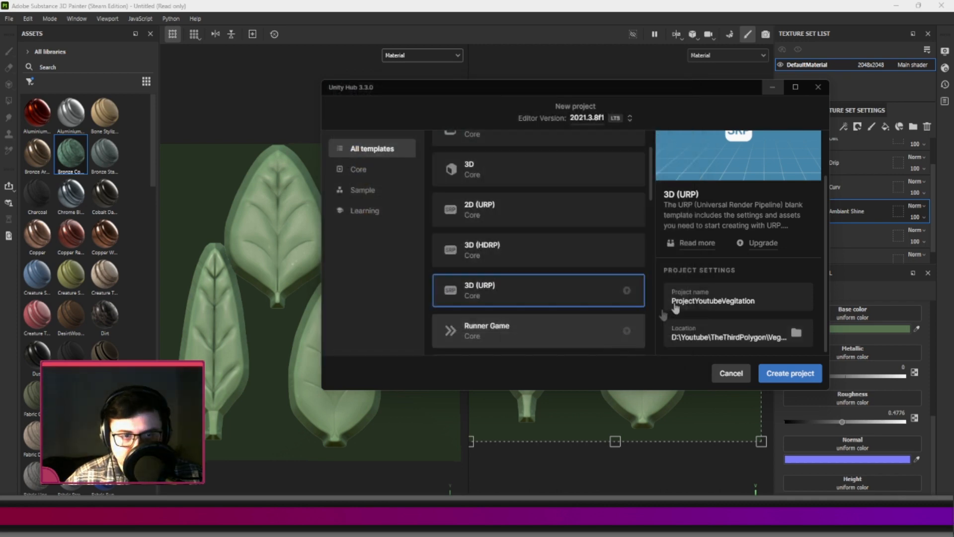
left_click(782, 376)
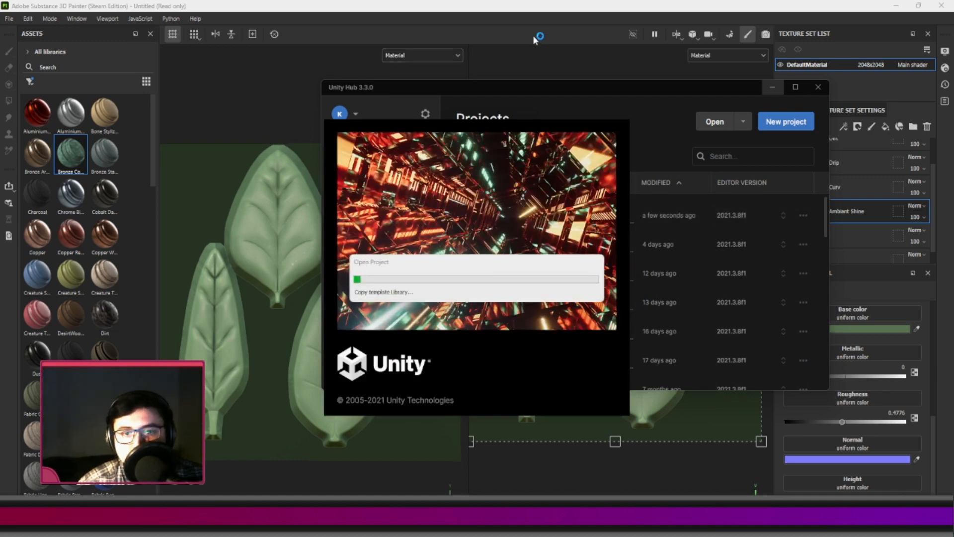
Switch to Substance 3D Painter, start saving the project, and copy the Vegitation-Tutorial folder's path from File Explorer.
left_click(533, 35)
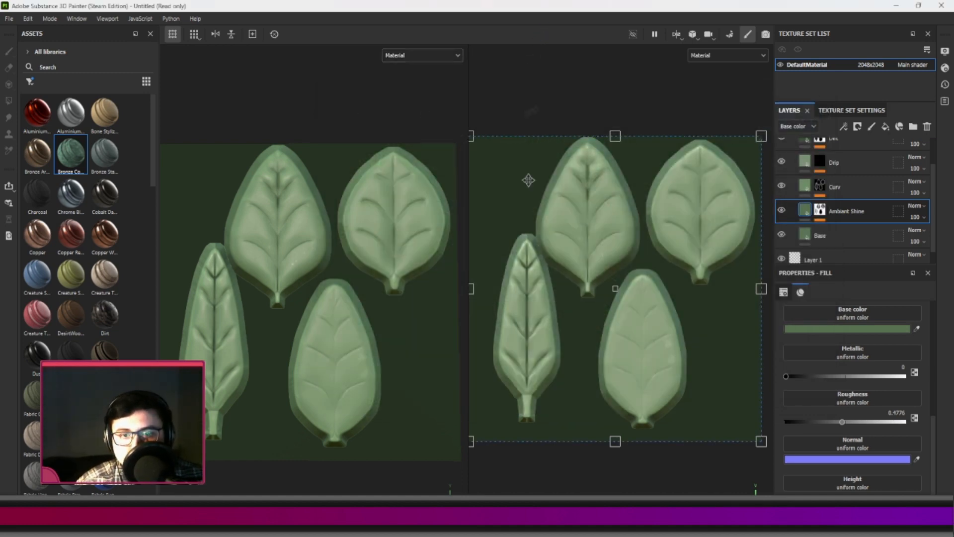
left_click(8, 18)
left_click(20, 100)
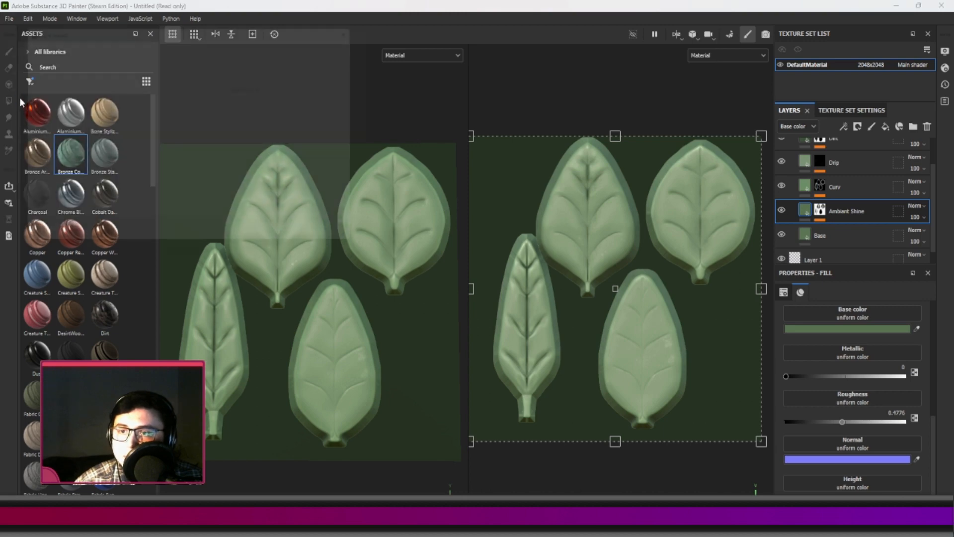
left_click(320, 525)
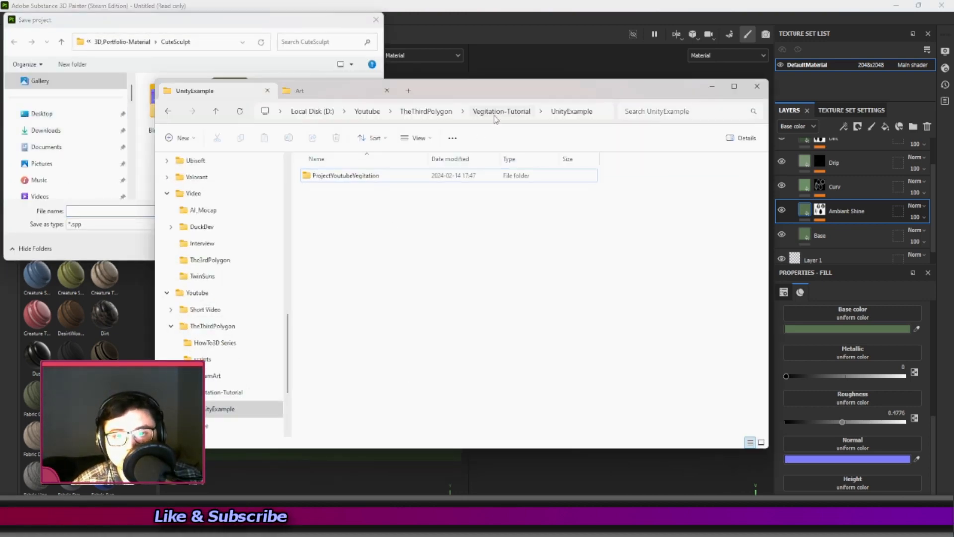
left_click(500, 116)
left_click(575, 109)
key("ctrl+c")
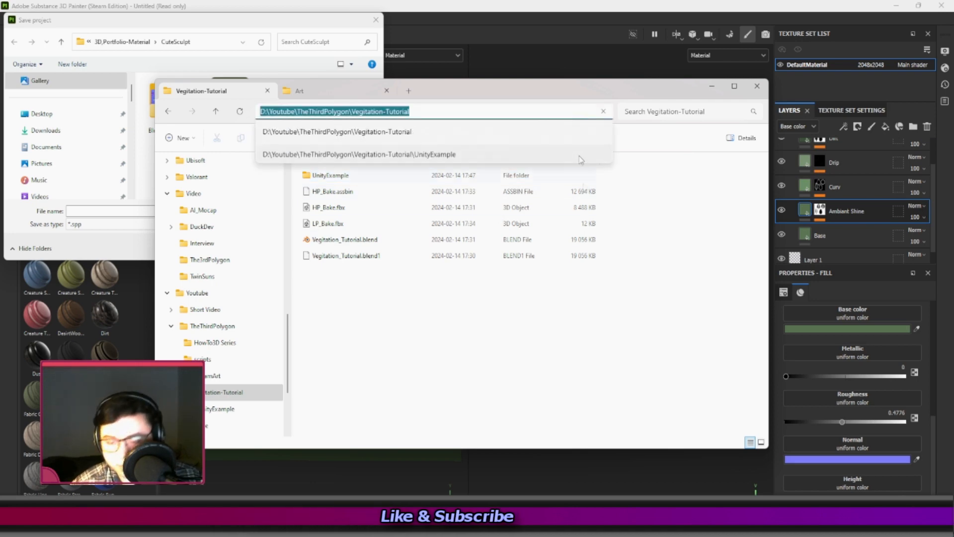
key("Escape")
Save the Painter project as Vegitation_Tutorial in the Vegitation-Tutorial folder.
left_click(205, 41)
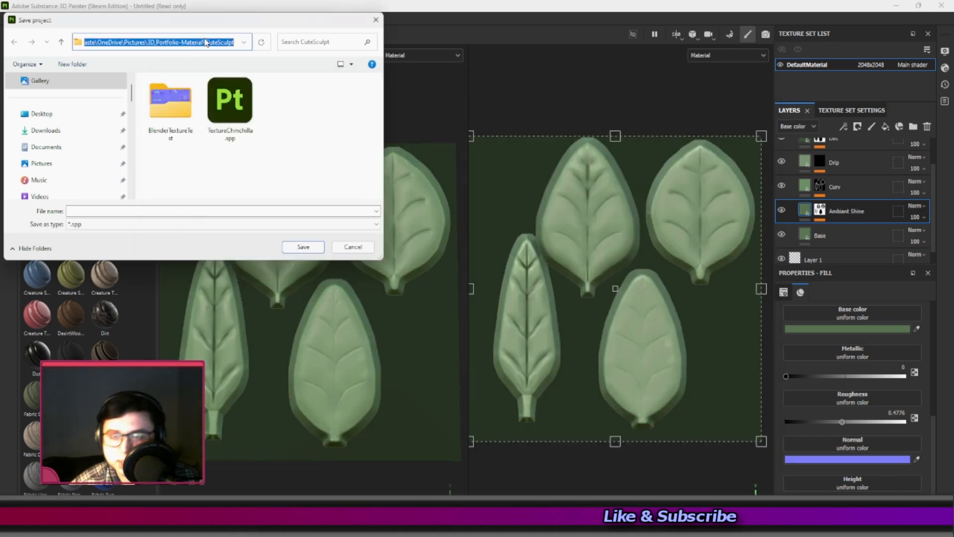
key("ctrl+v")
key("Return")
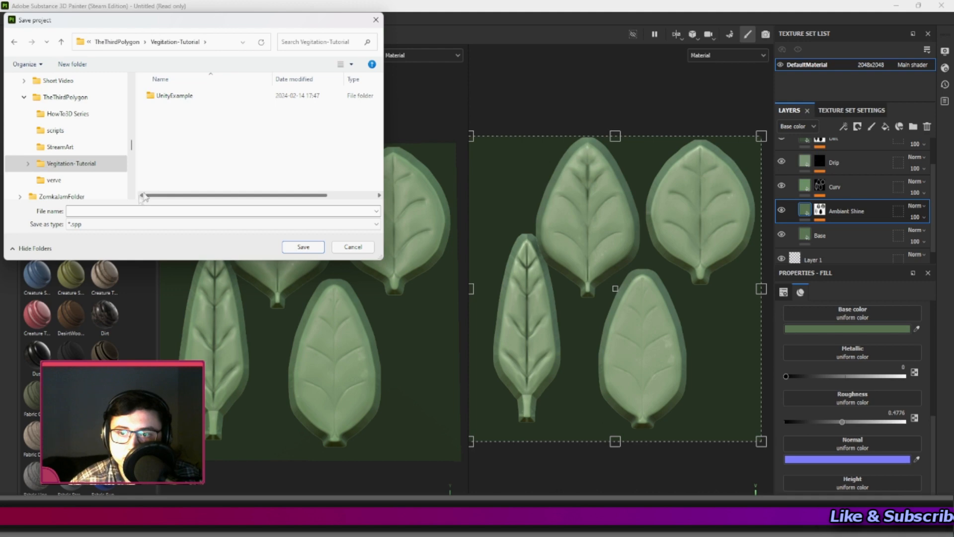
left_click(118, 211)
type("Vegitation")
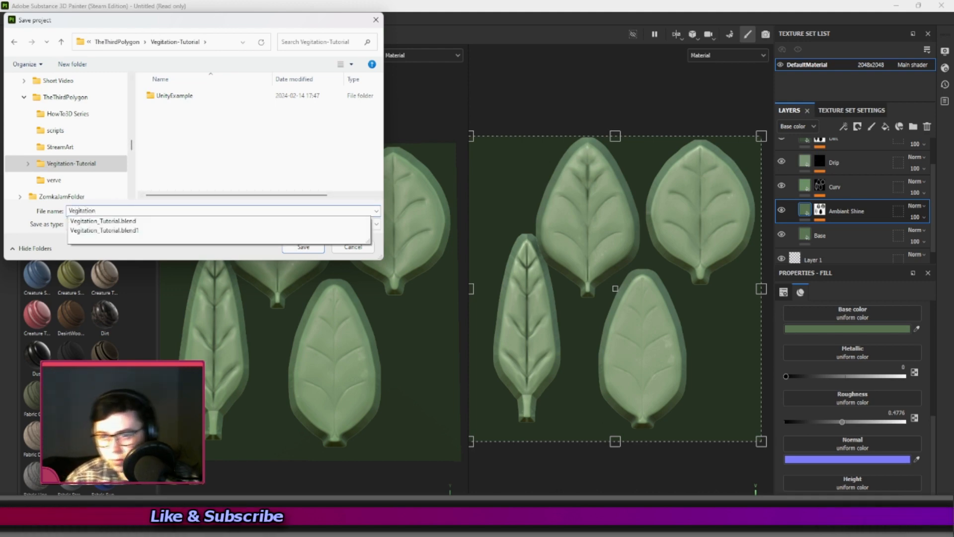
type("_")
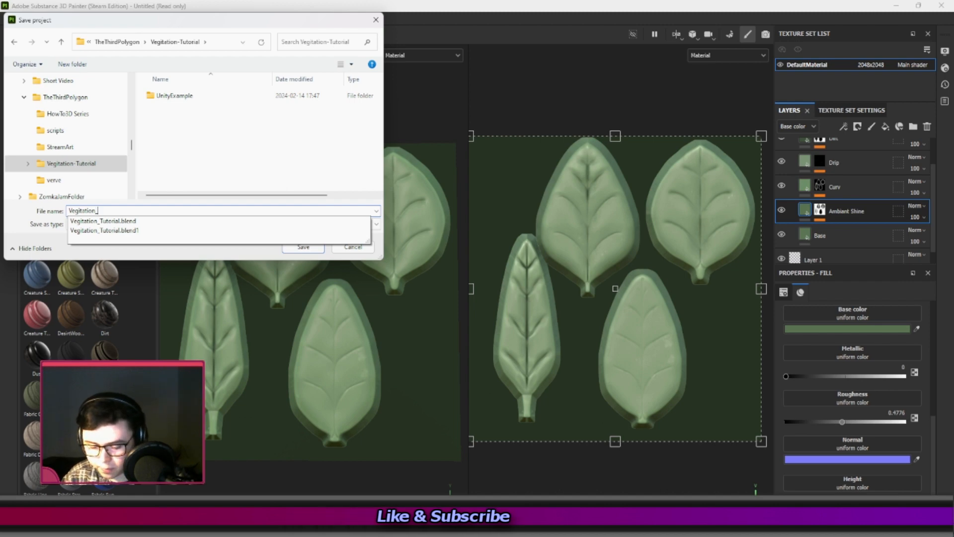
type("Tutorial")
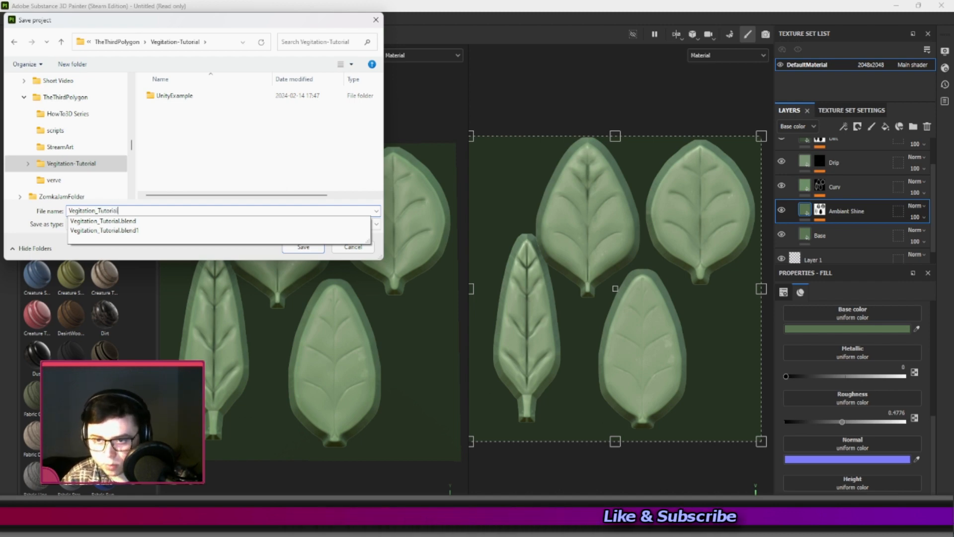
left_click(231, 162)
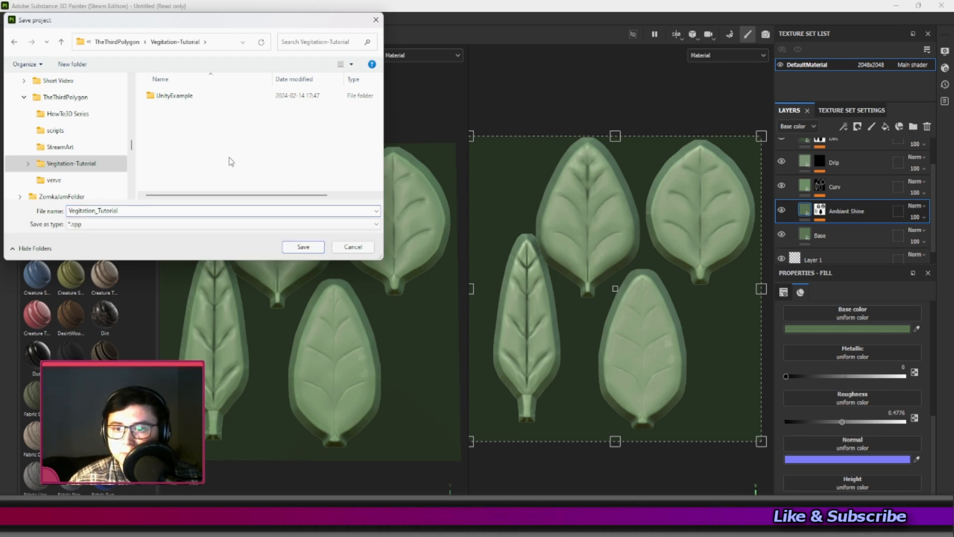
left_click(303, 247)
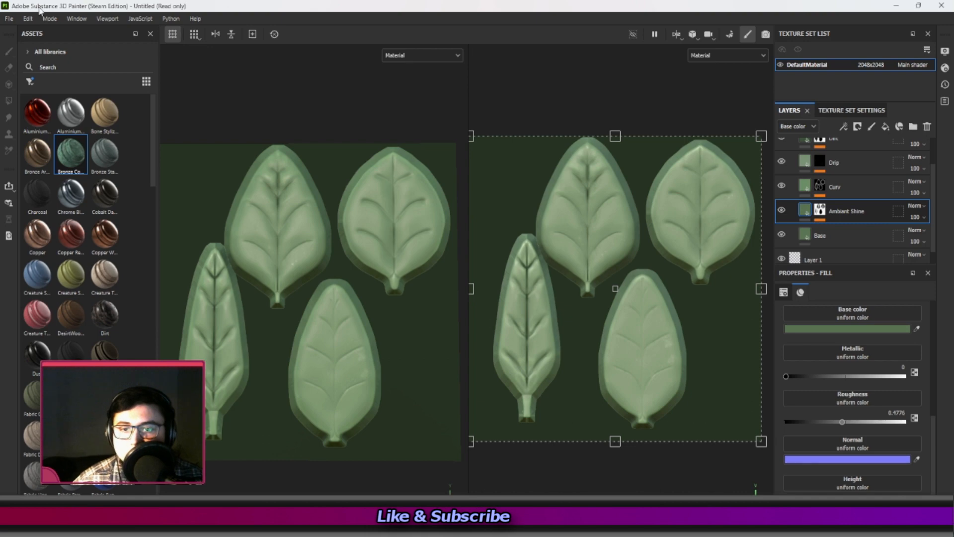
Open the texture export settings and check the output template and output directory.
left_click(50, 19)
left_click(16, 18)
left_click(15, 19)
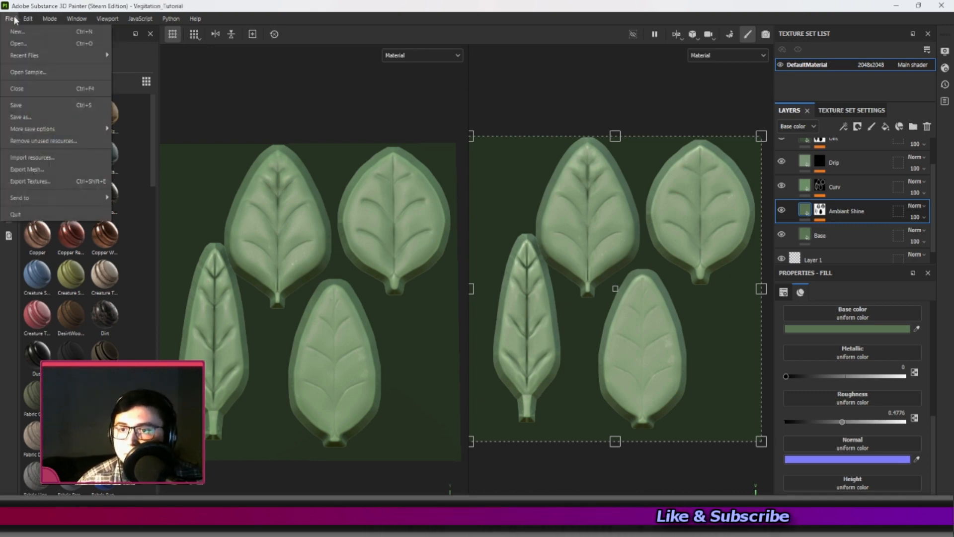
left_click(32, 184)
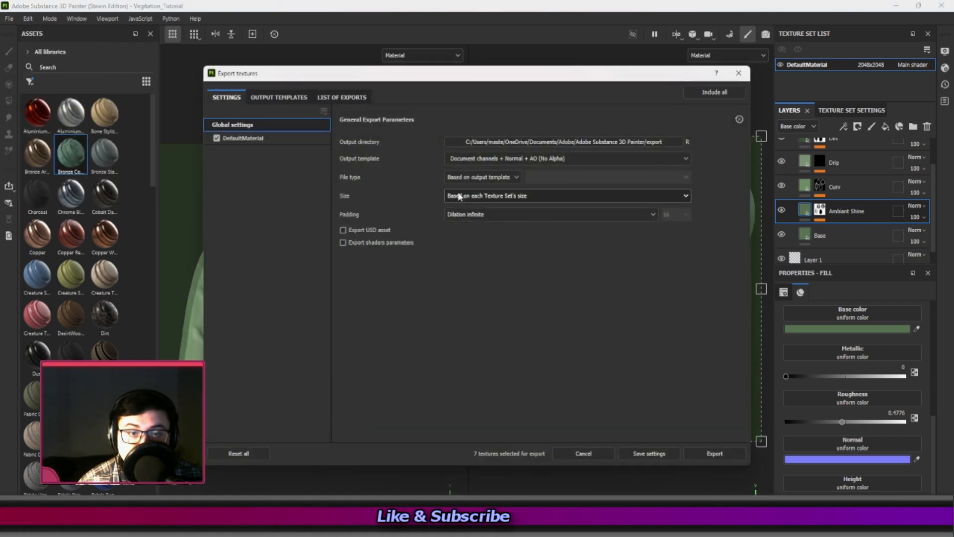
left_click(490, 161)
left_click(672, 139)
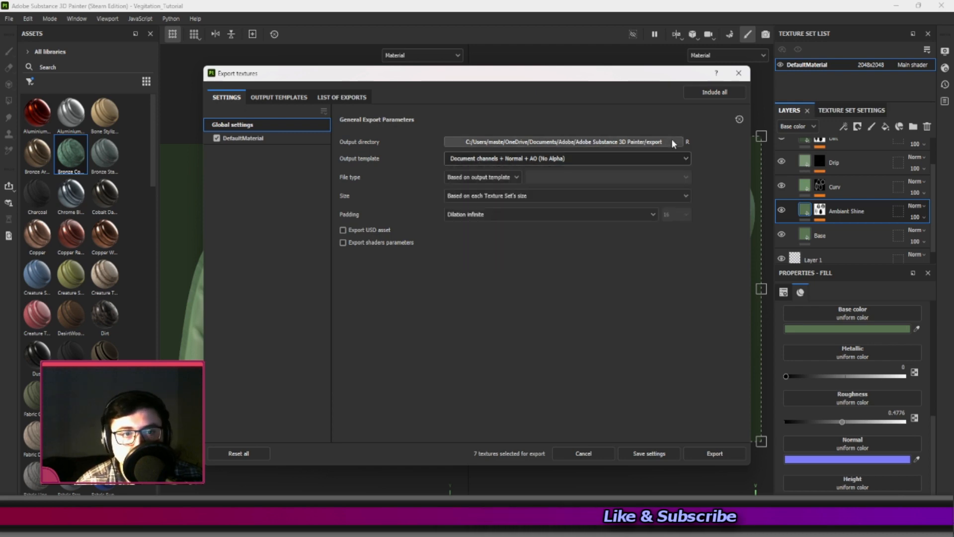
left_click(579, 90)
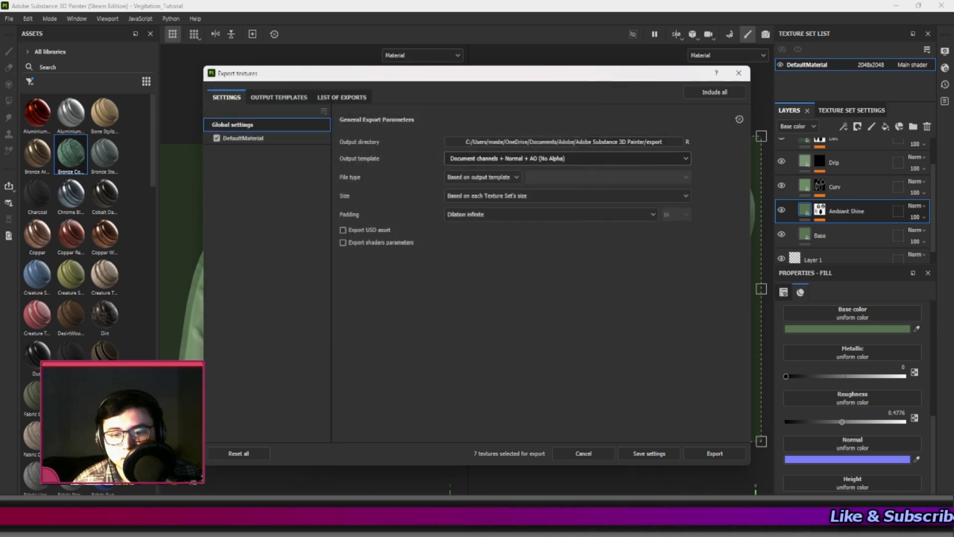
Switch to File Explorer and create a folder named Vegitation-URP inside the Vegitation-Tutorial folder.
key("alt+Tab")
right_click(373, 337)
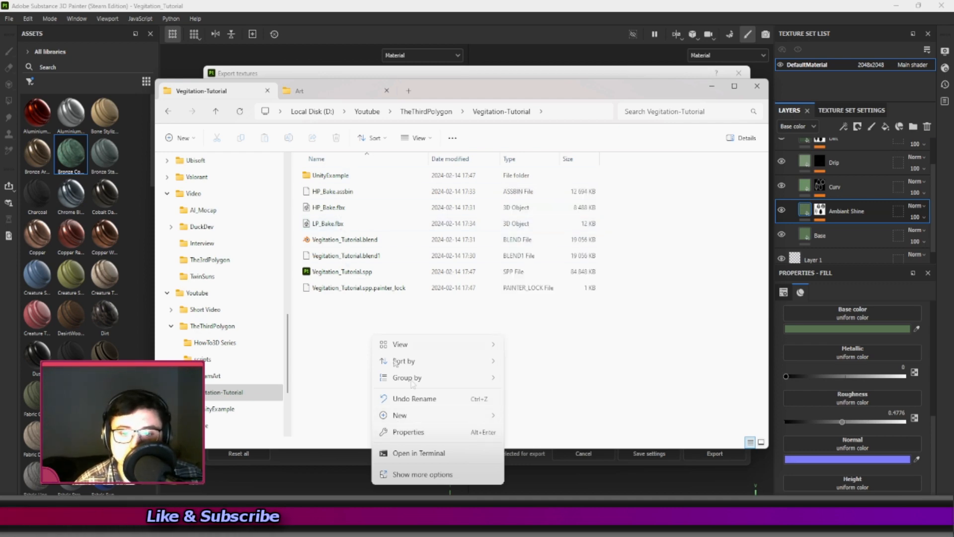
mouse_move(477, 416)
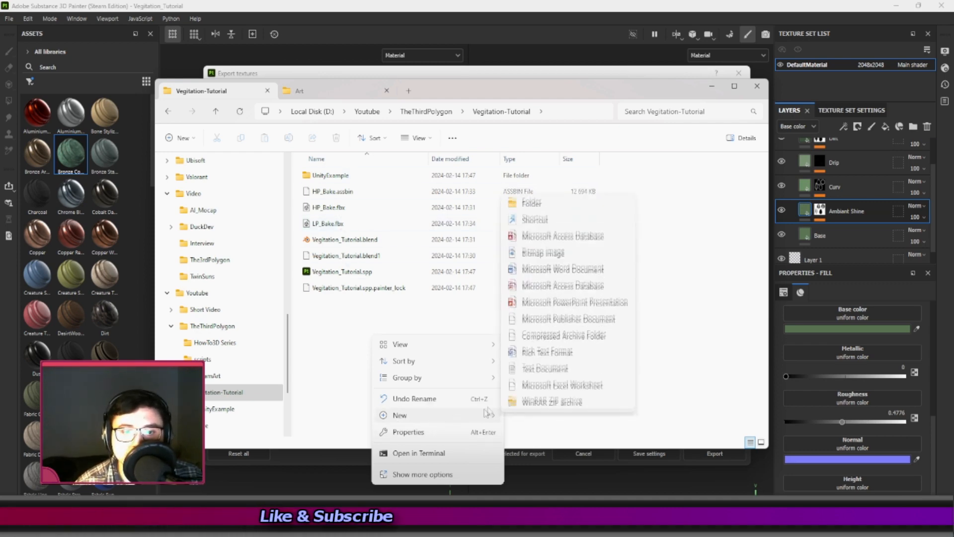
left_click(532, 198)
type("Vegitatio")
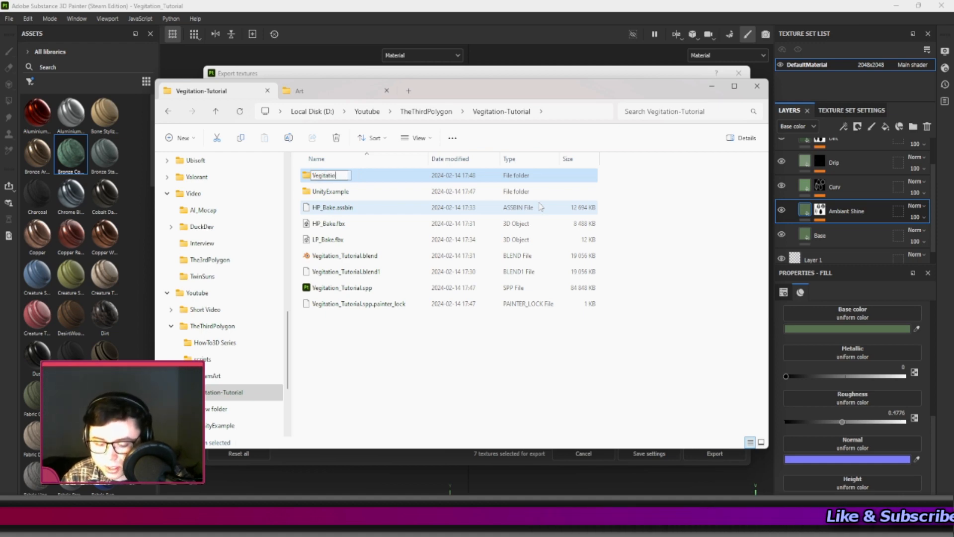
type("n-URP")
key("BackSpace")
key("BackSpace")
key("BackSpace")
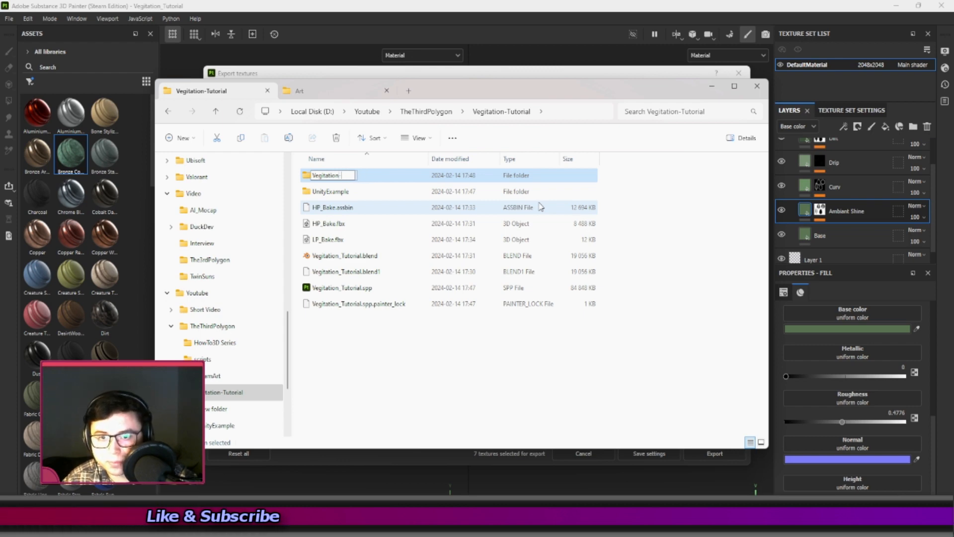
type("RP")
key("Return")
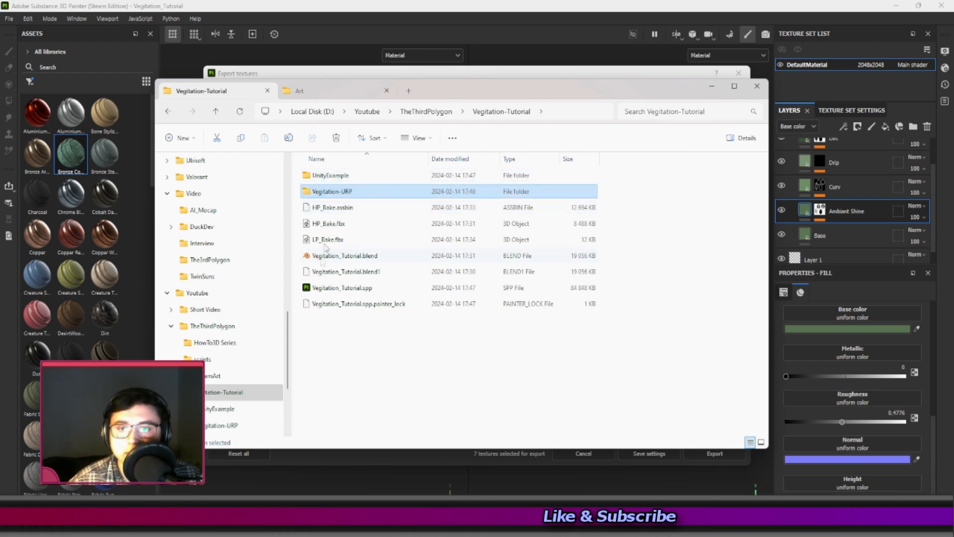
Open the Vegitation-URP folder, copy its path, and return to the Substance 3D Painter export settings.
double_click(348, 191)
left_click(569, 112)
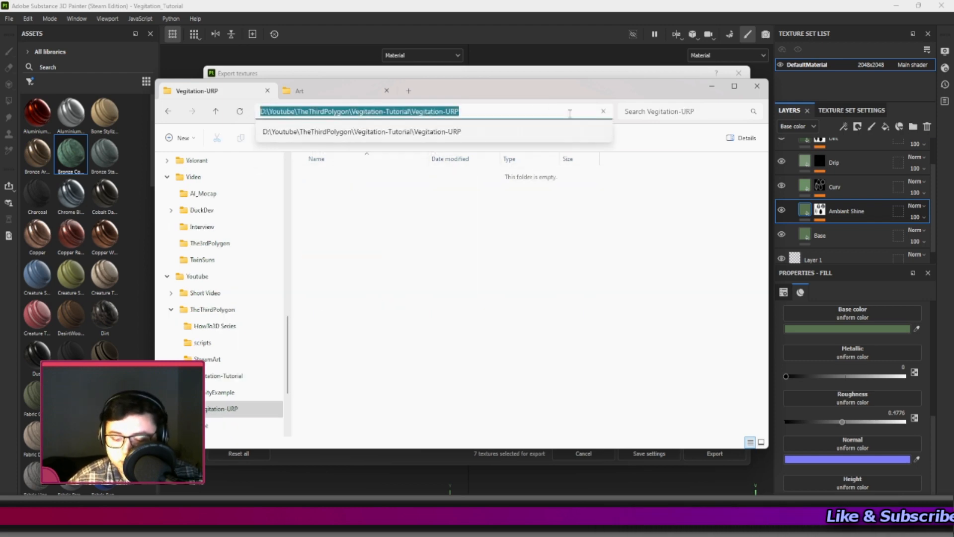
left_click(639, 294)
left_click(710, 88)
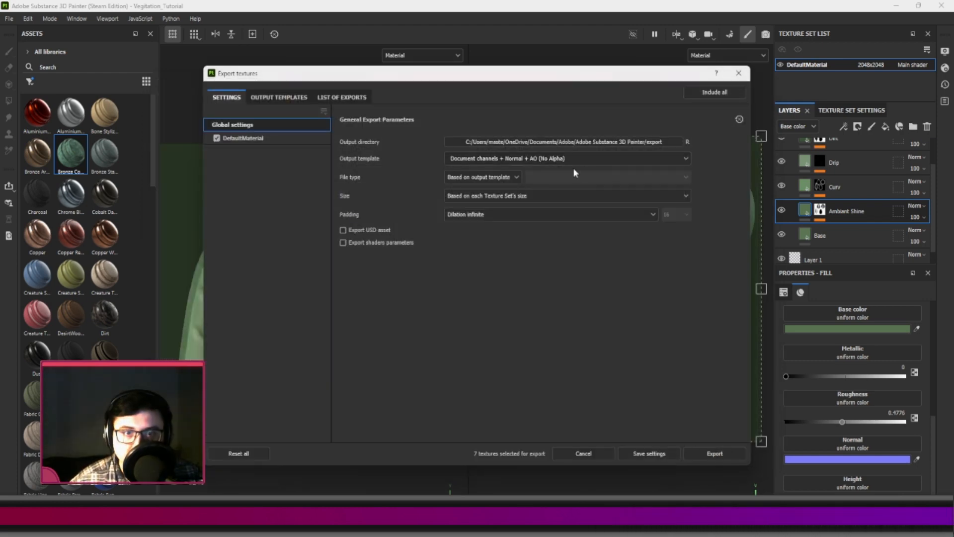
Set the export output directory to the Vegitation-URP folder using the copied path.
left_click(559, 142)
left_click(422, 117)
type("D:\\TheThirdPolygon\\Vegitation-Tutorial\\Vegitation-URP")
key("Return")
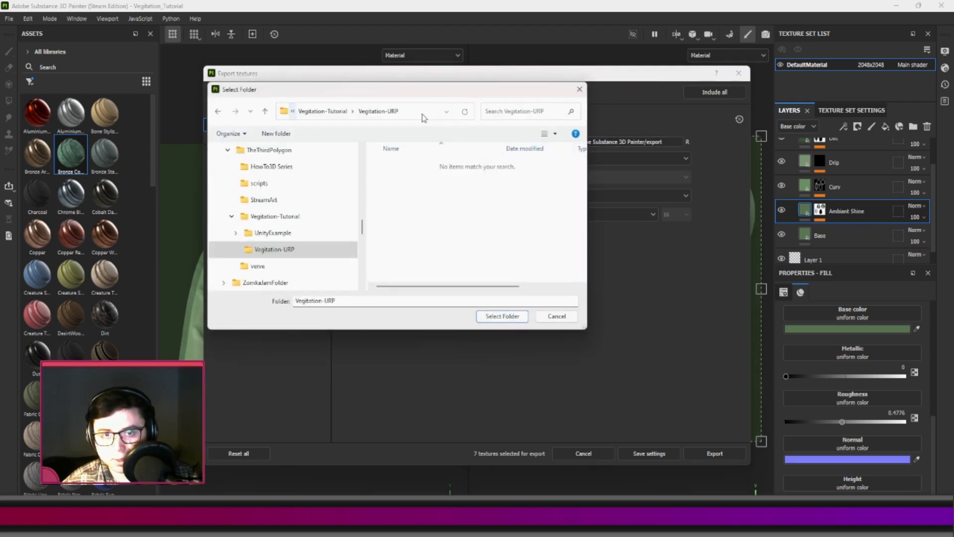
left_click(503, 317)
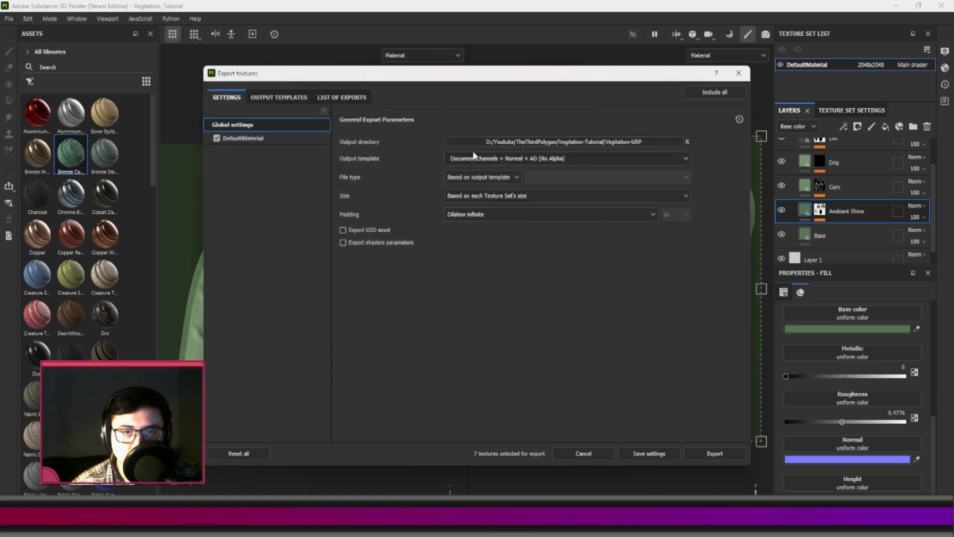
Choose Unity Universal Render Pipeline (Specular) as the export output template.
left_click(517, 158)
scroll(504, 243, "down", 6)
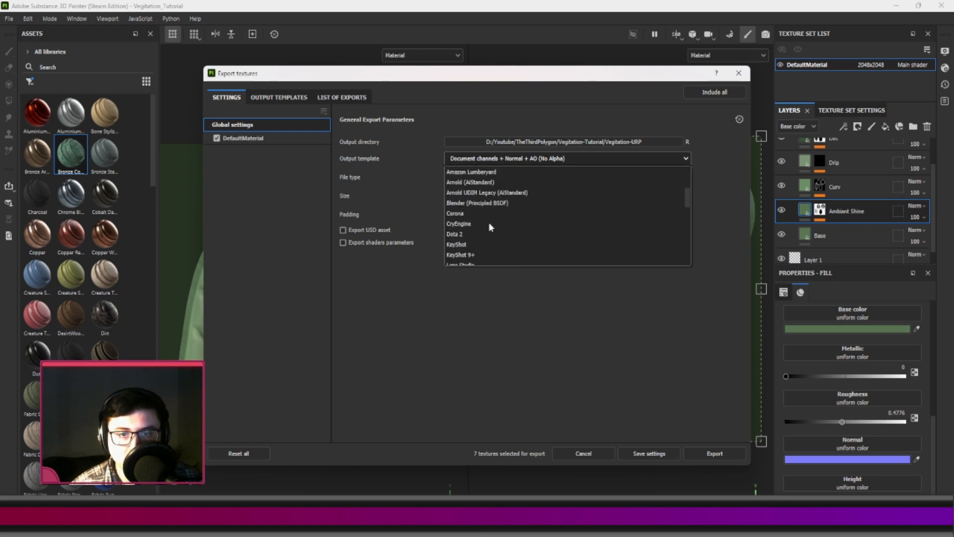
scroll(489, 227, "down", 5)
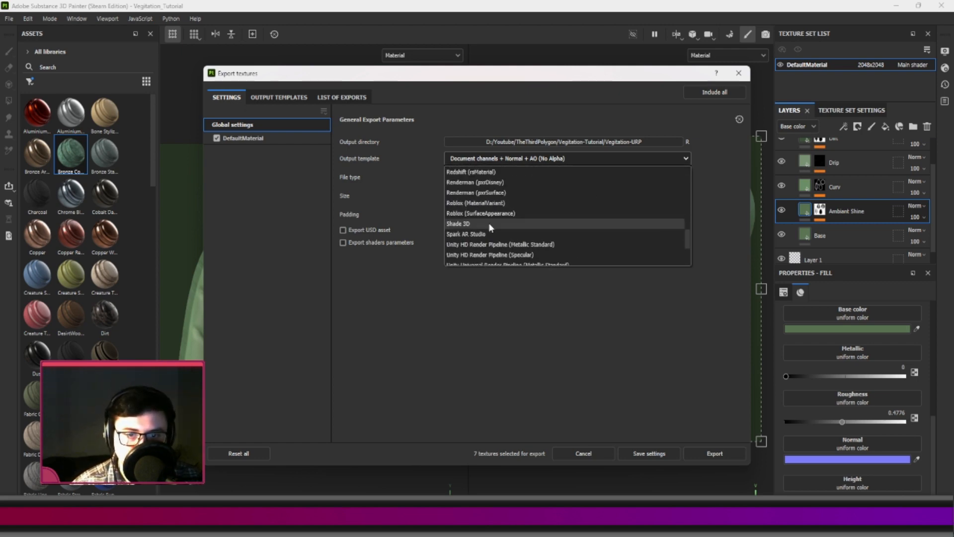
scroll(487, 234, "down", 1)
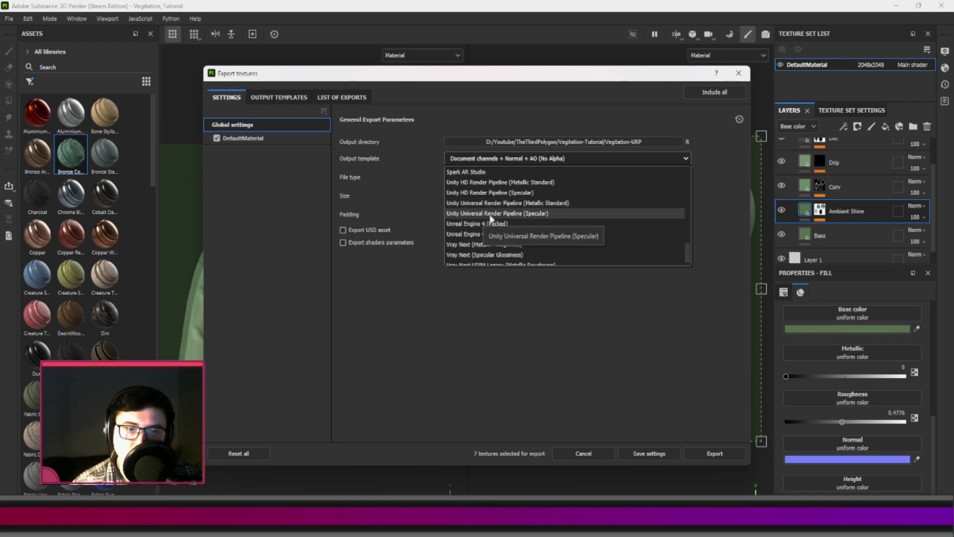
left_click(534, 214)
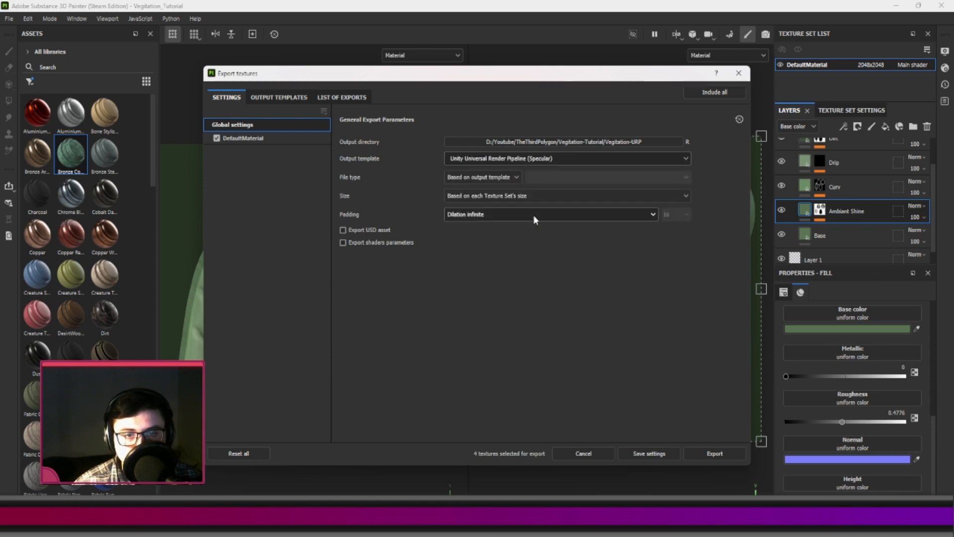
Set the export size to 256 and export the textures.
left_click(475, 198)
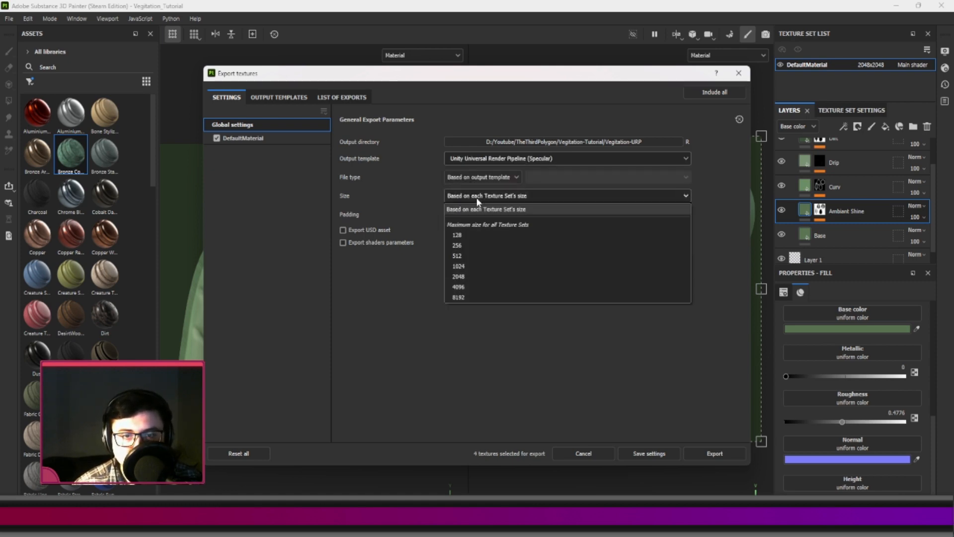
left_click(469, 246)
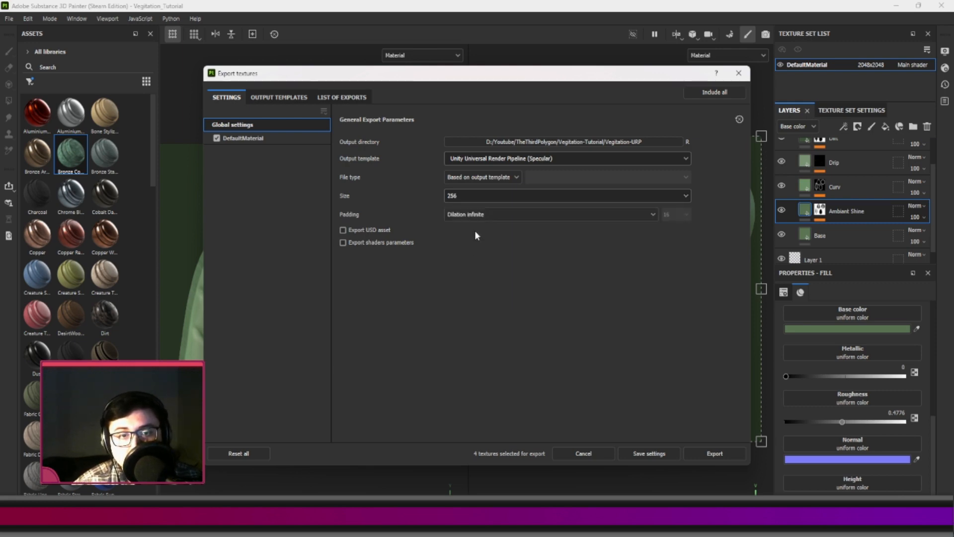
left_click(716, 456)
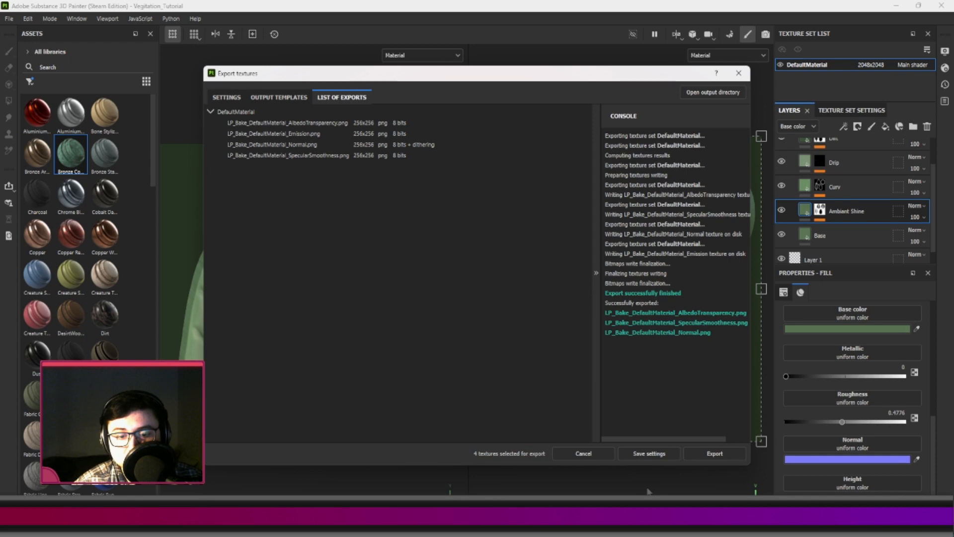
Switch to File Explorer and check the exported albedo, normal and specular smoothness files in the Vegitation-URP folder.
left_click(380, 519)
left_click(347, 179)
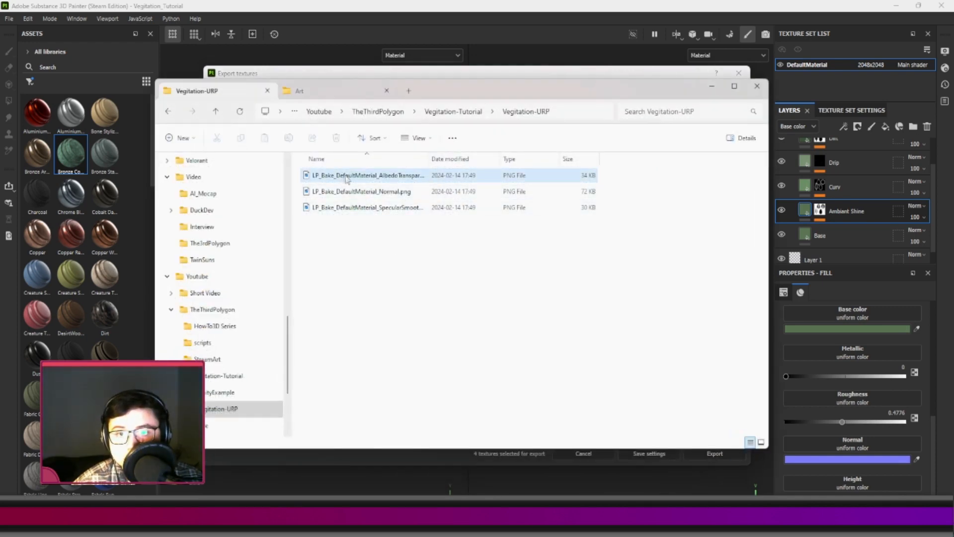
left_click(354, 195)
left_click(356, 208)
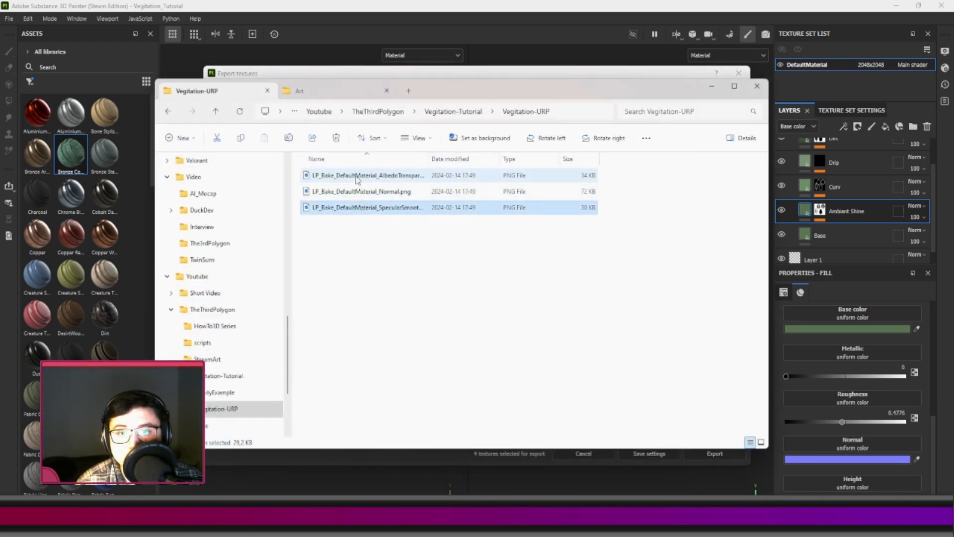
left_click(359, 193)
left_click(359, 180)
left_click(362, 208)
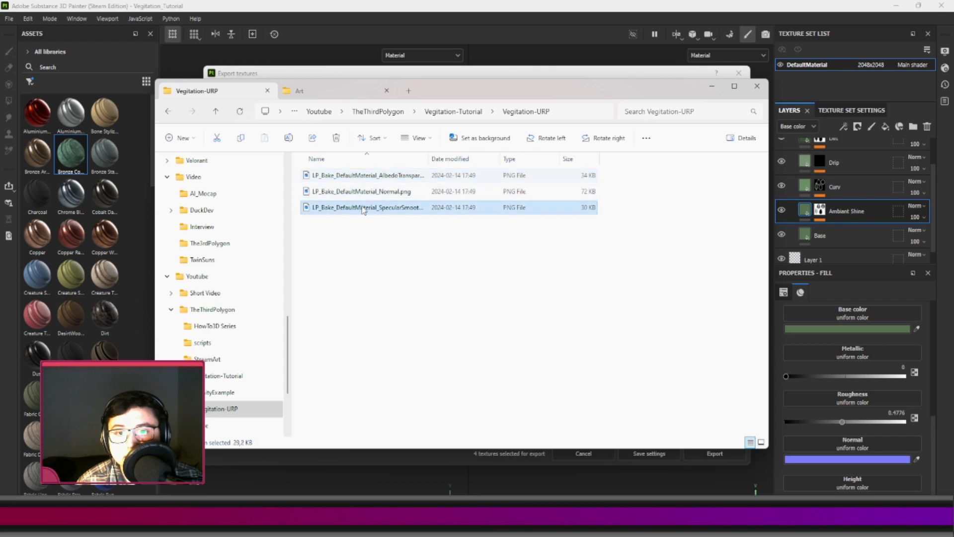
left_click(404, 289)
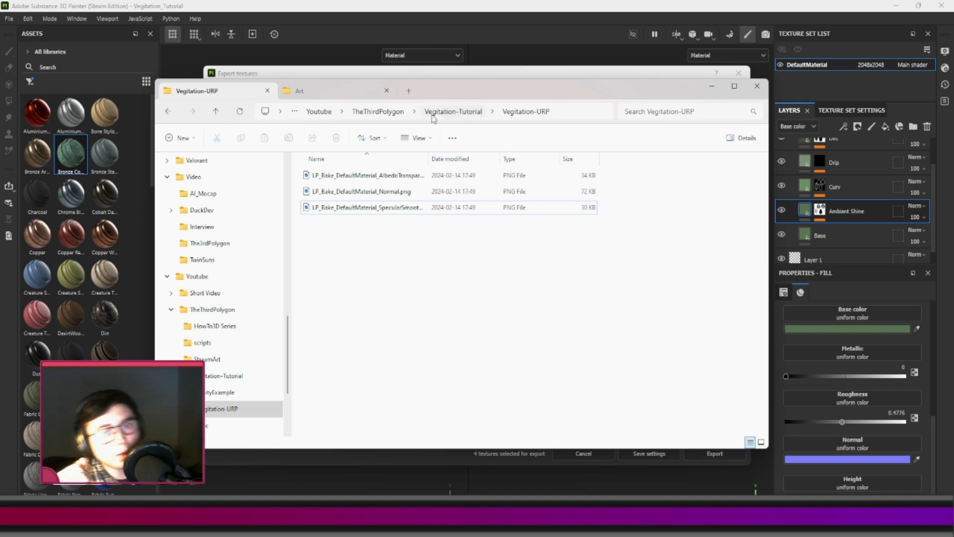
View the exported AlbedoTransparency image, close it, and return to Substance 3D Painter.
left_click(384, 176)
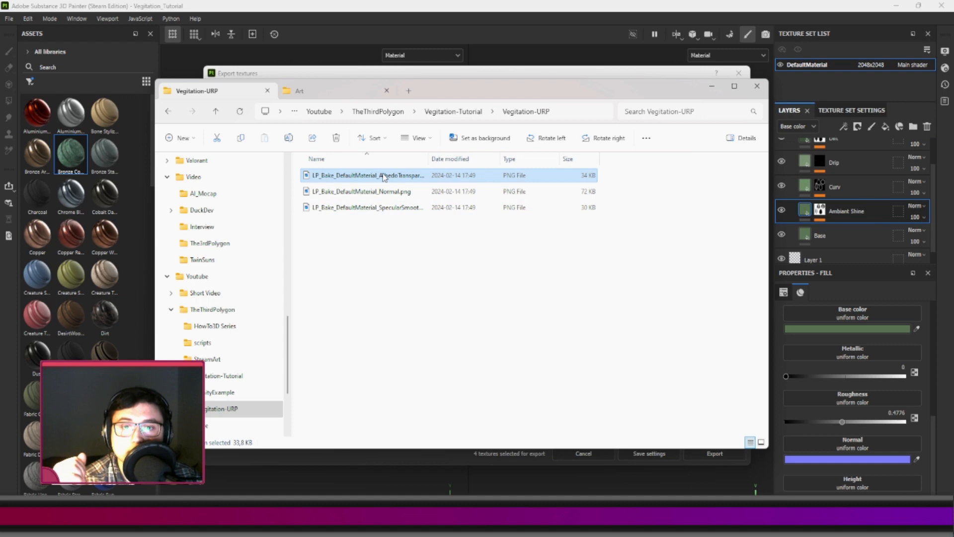
double_click(384, 176)
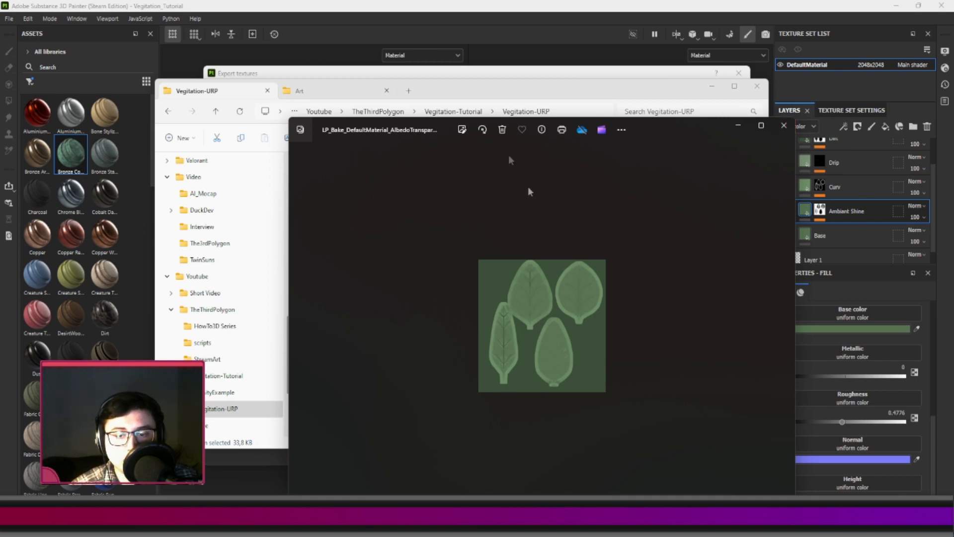
left_click_drag(669, 121, 638, 90)
left_click(751, 89)
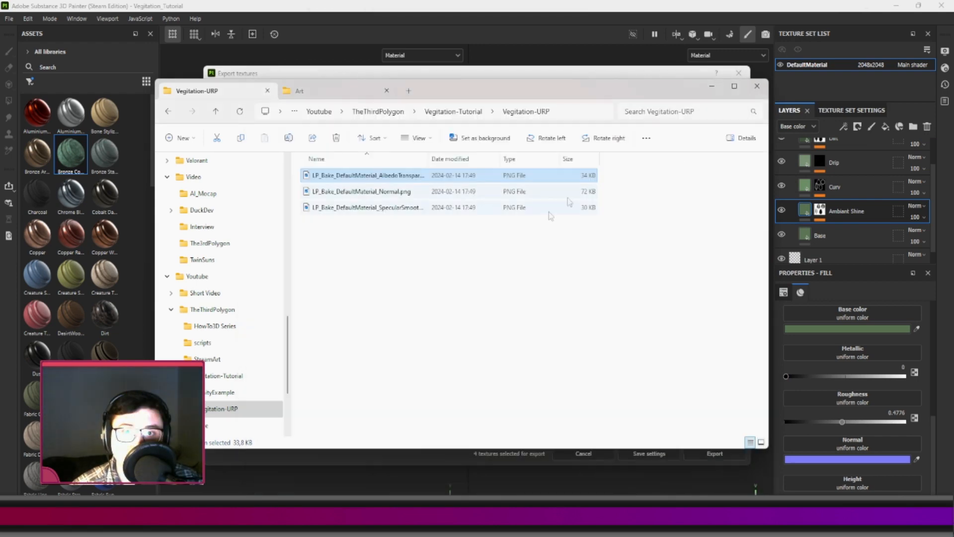
left_click(388, 180)
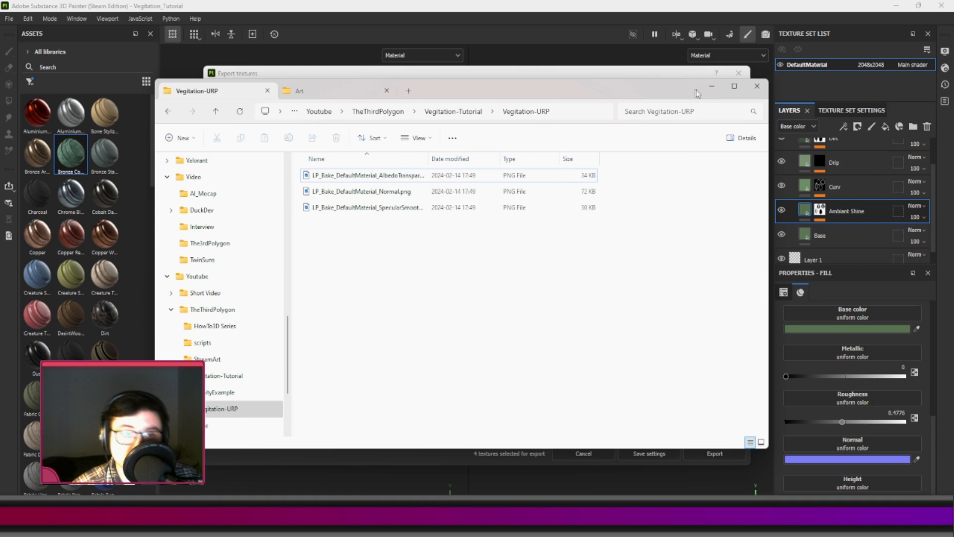
left_click(712, 87)
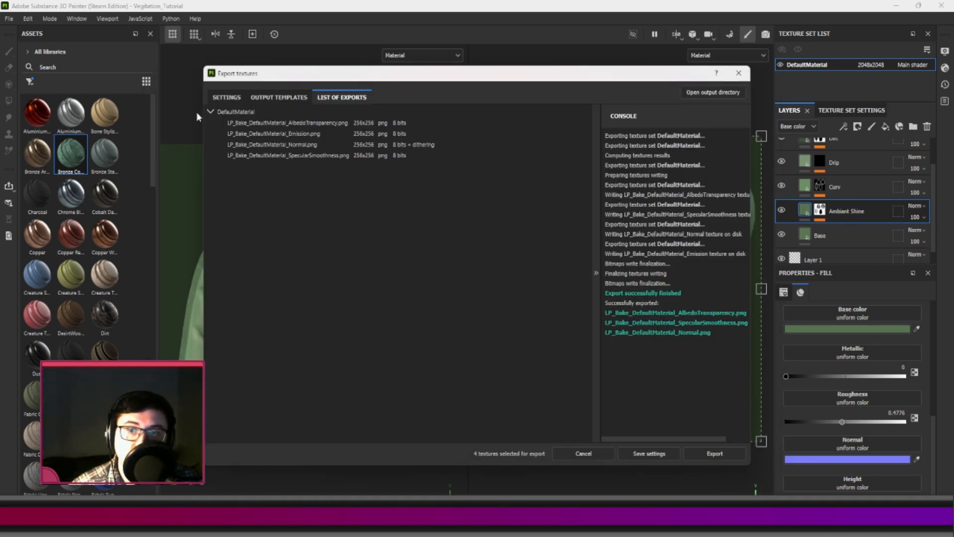
Return to the export settings and set the texture size to 2048.
left_click(227, 97)
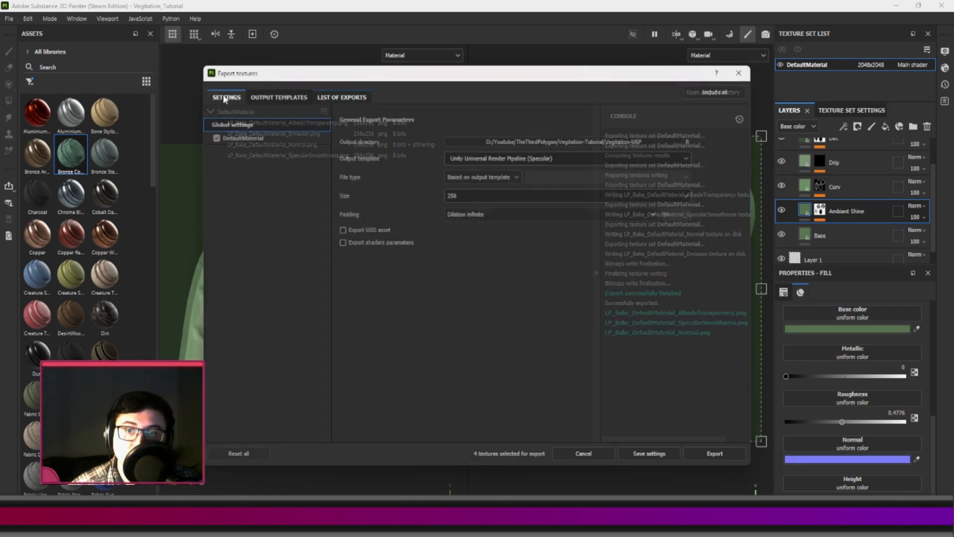
left_click(490, 193)
left_click(463, 275)
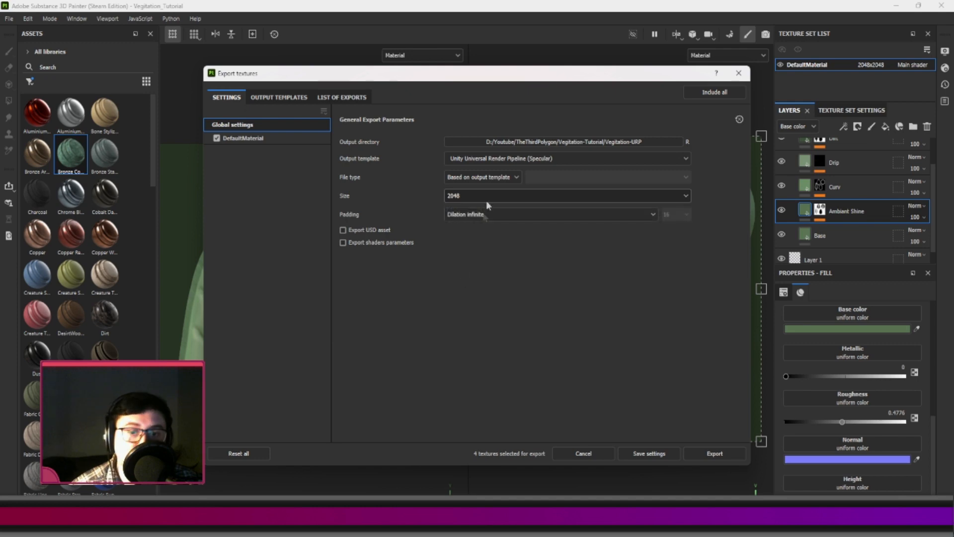
Change the export output template to Blender (Principled BSDF).
left_click(507, 169)
scroll(489, 238, "up", 3)
scroll(489, 238, "up", 5)
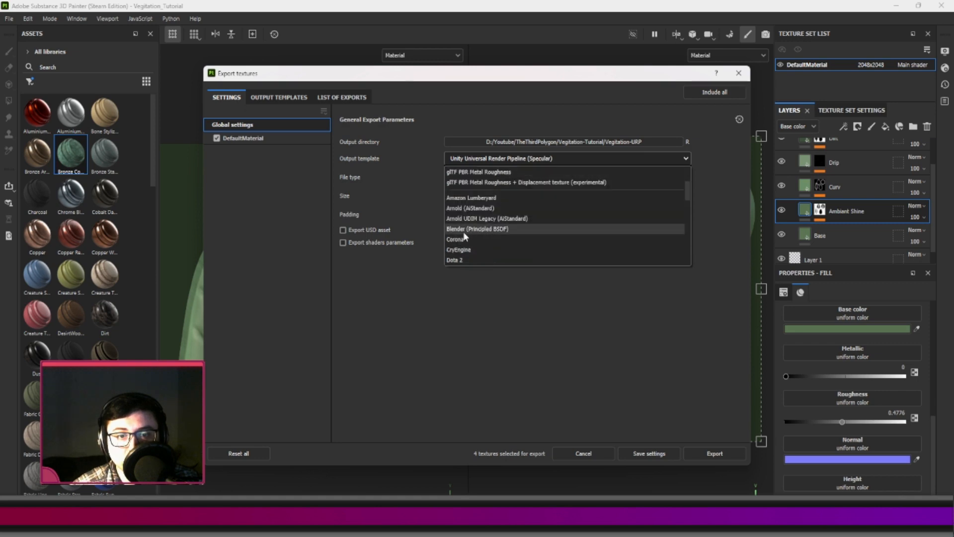
left_click(465, 229)
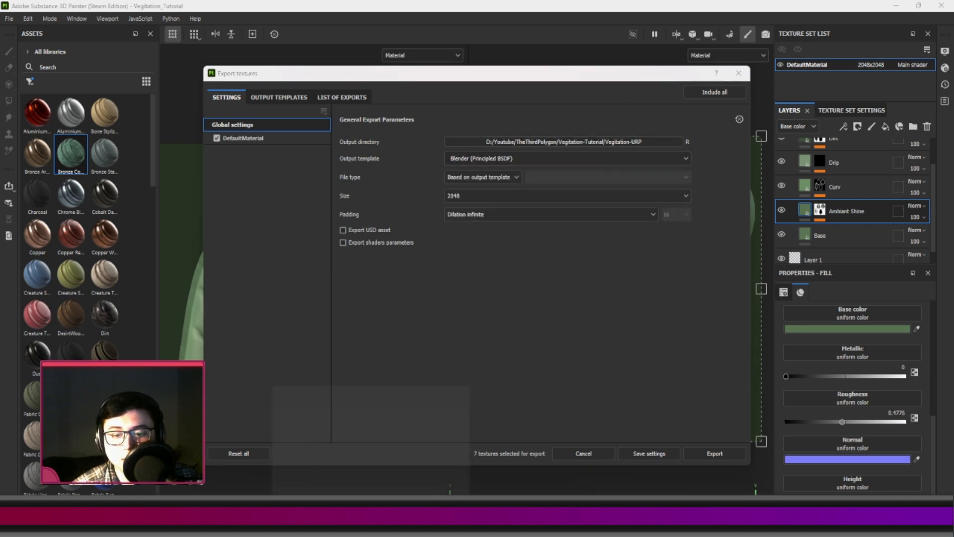
Switch to File Explorer and create a folder named Vegitation-Blender inside the Vegitation-Tutorial folder.
key("alt+Tab")
left_click(458, 114)
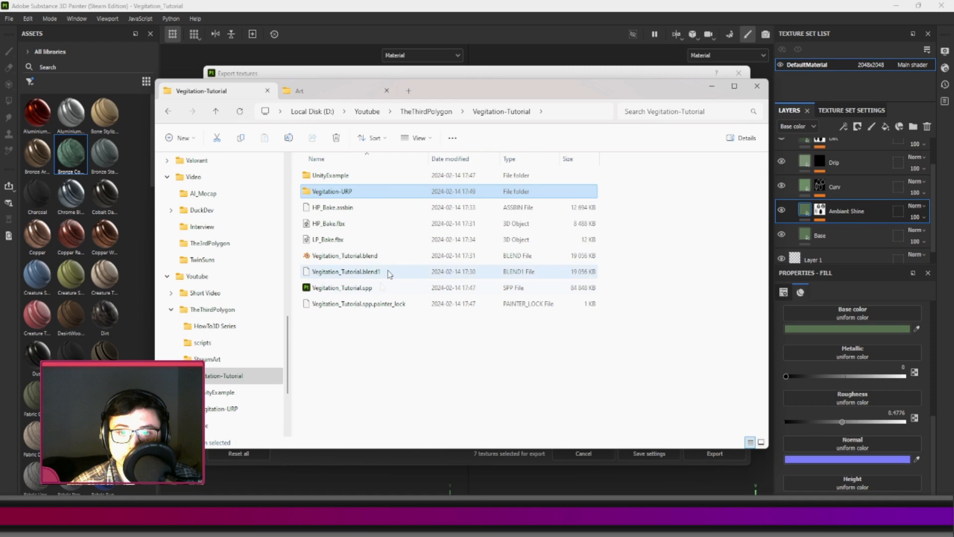
right_click(371, 362)
mouse_move(434, 311)
left_click(499, 305)
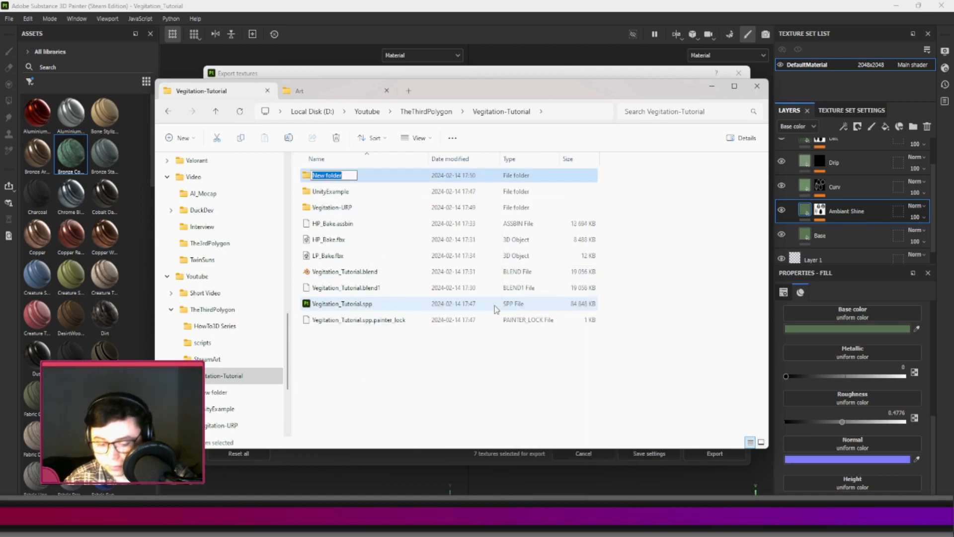
type("Ve")
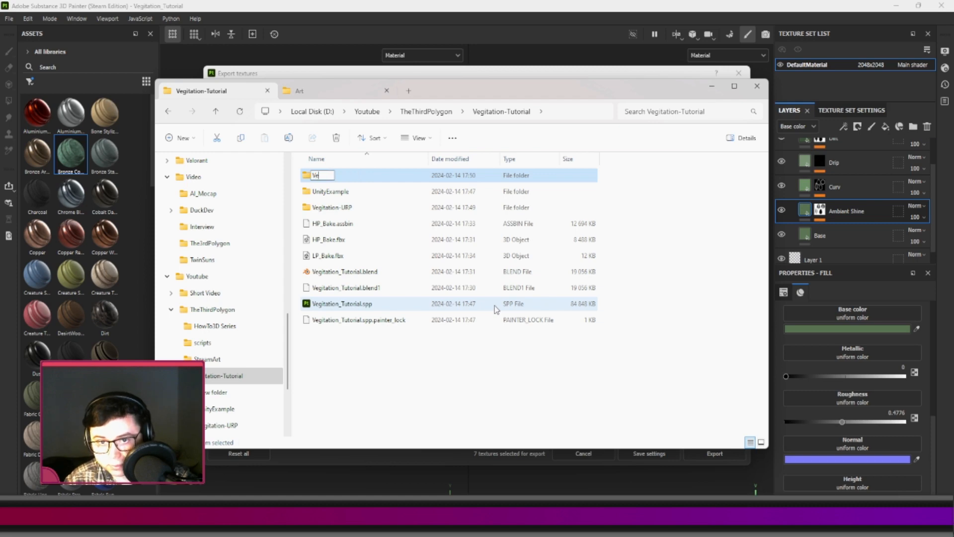
type("gitation_")
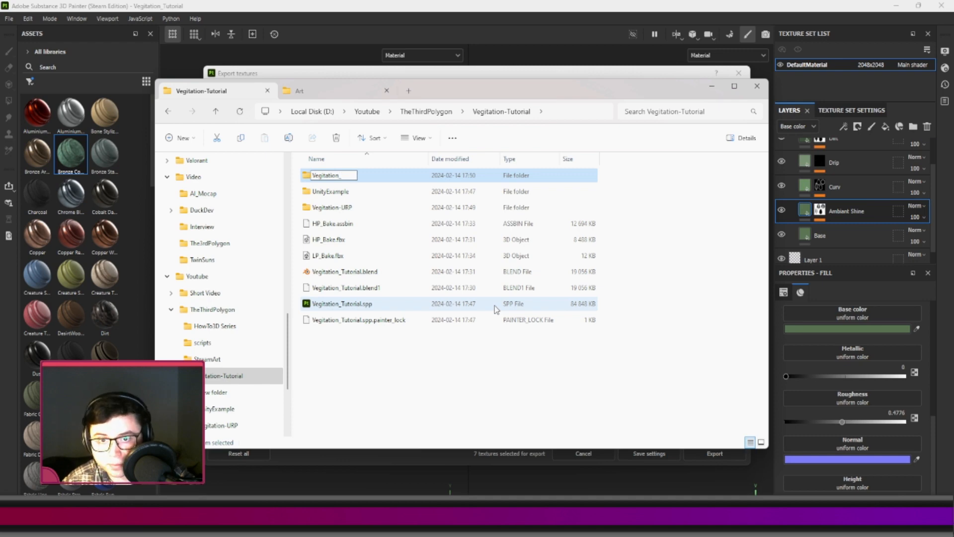
key("BackSpace")
type("-")
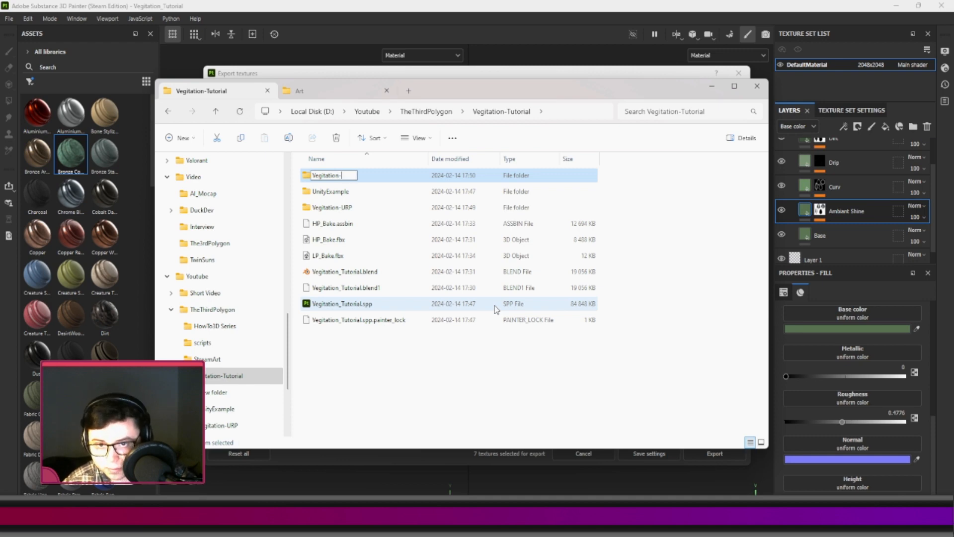
type("Blender")
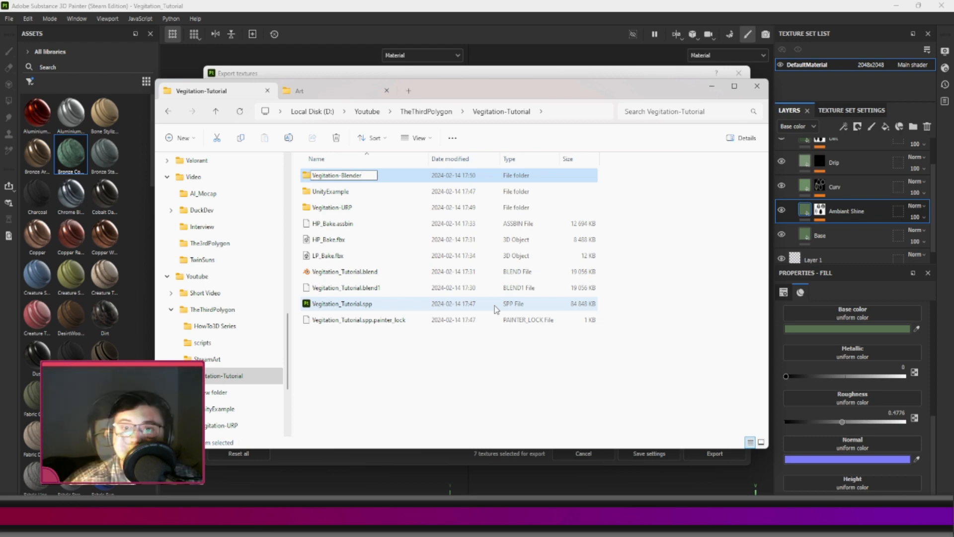
key("Return")
Open the Vegitation-Blender folder, copy its path, and return to the Substance 3D Painter export settings.
double_click(362, 193)
left_click(576, 112)
key("ctrl+c")
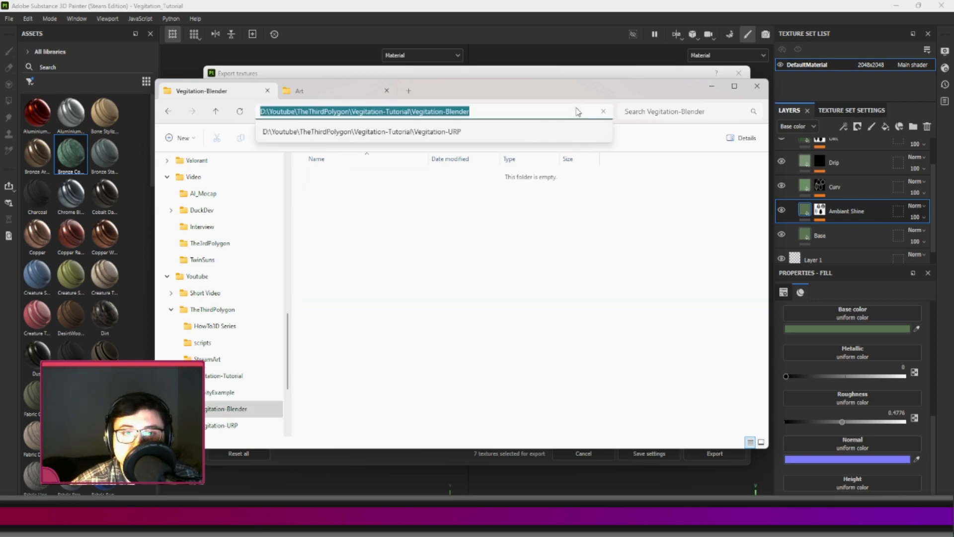
key("Escape")
key("Escape")
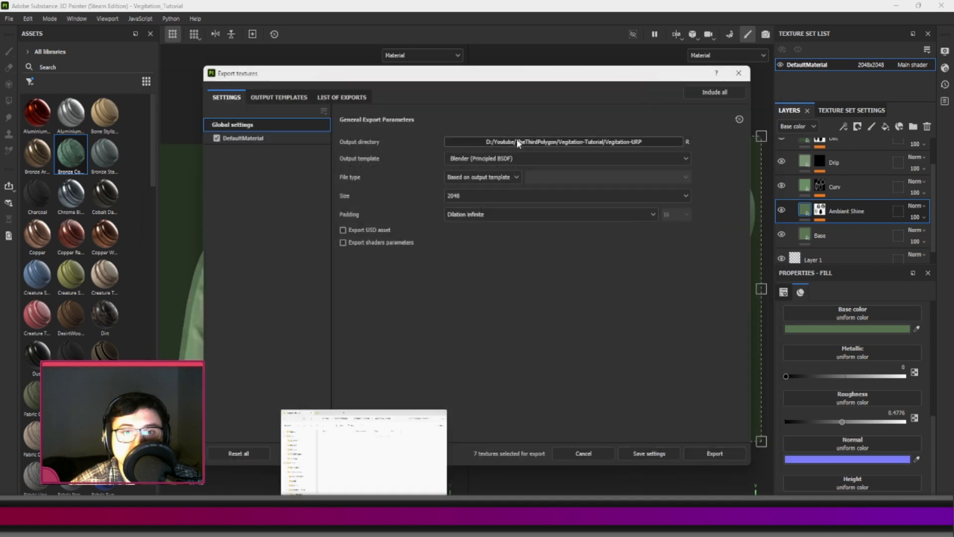
Set the export output directory to the Vegitation-Blender folder, export the textures, and close the export window.
left_click(504, 142)
left_click(418, 110)
key("ctrl+v")
left_click(485, 275)
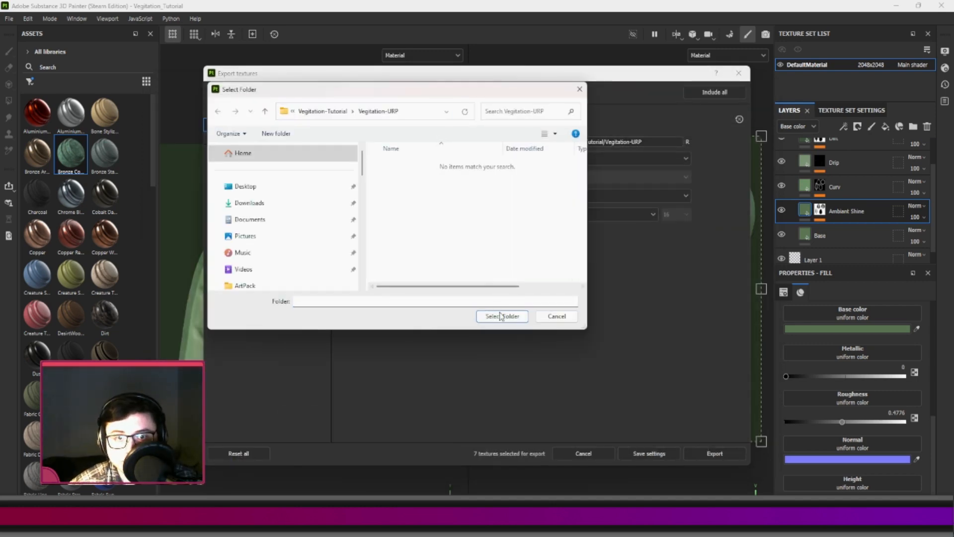
left_click(409, 110)
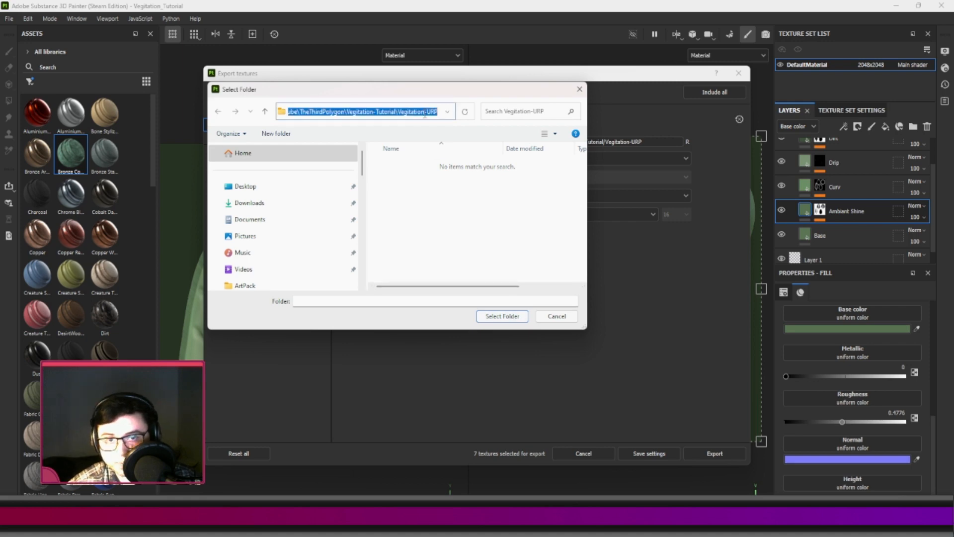
key("ctrl+v")
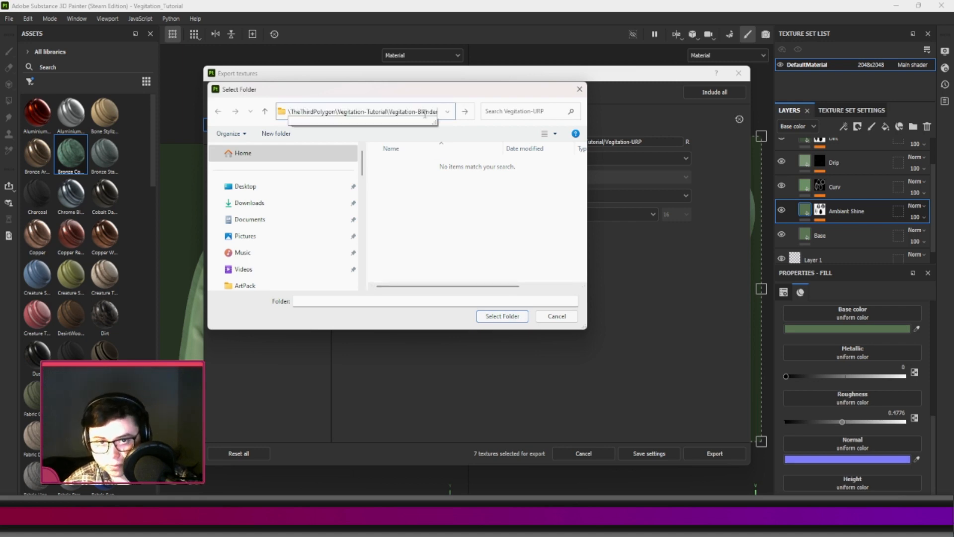
key("Return")
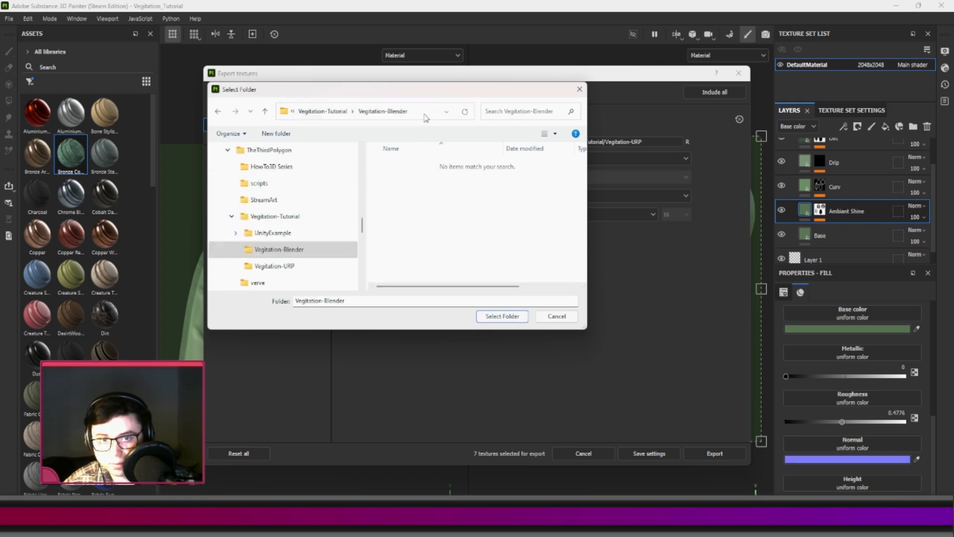
left_click(501, 317)
left_click(714, 454)
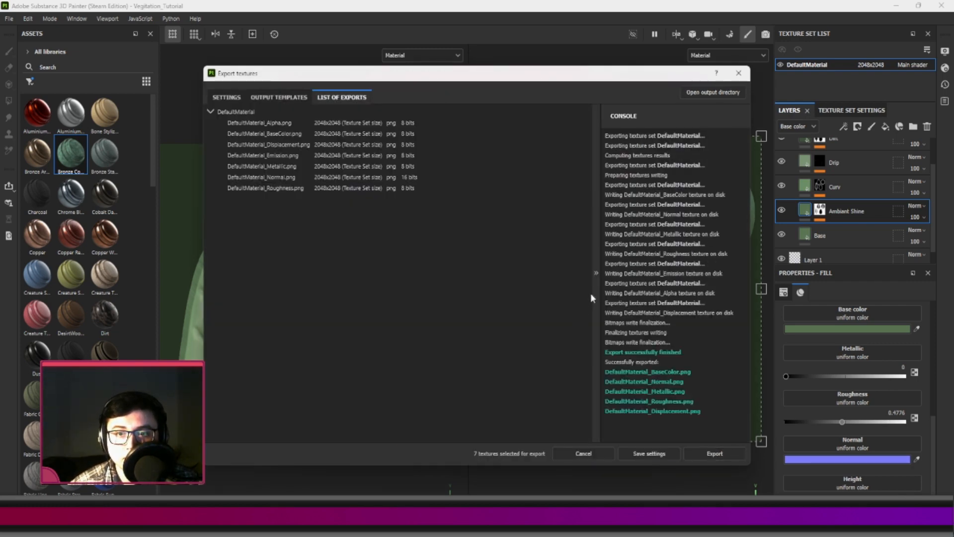
left_click(739, 74)
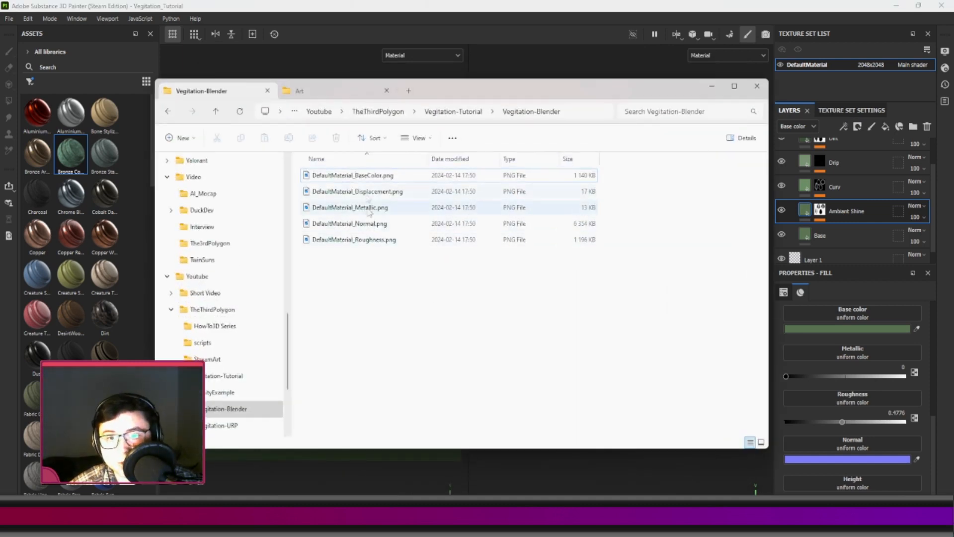
Show the files in the Vegitation-Blender folder as thumbnails and check the exported maps, including roughness and base color.
right_click(380, 309)
mouse_move(397, 317)
left_click(551, 336)
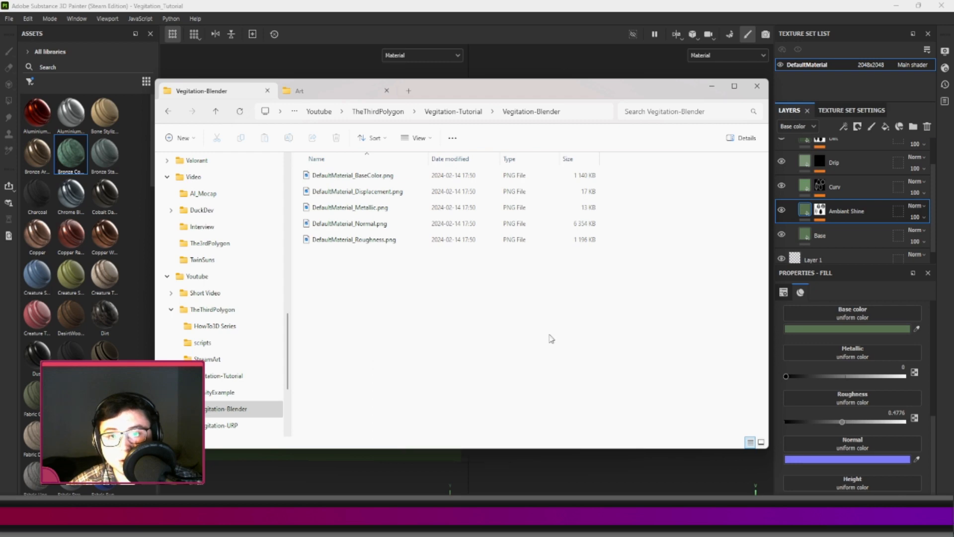
left_click(425, 219)
left_click(561, 192)
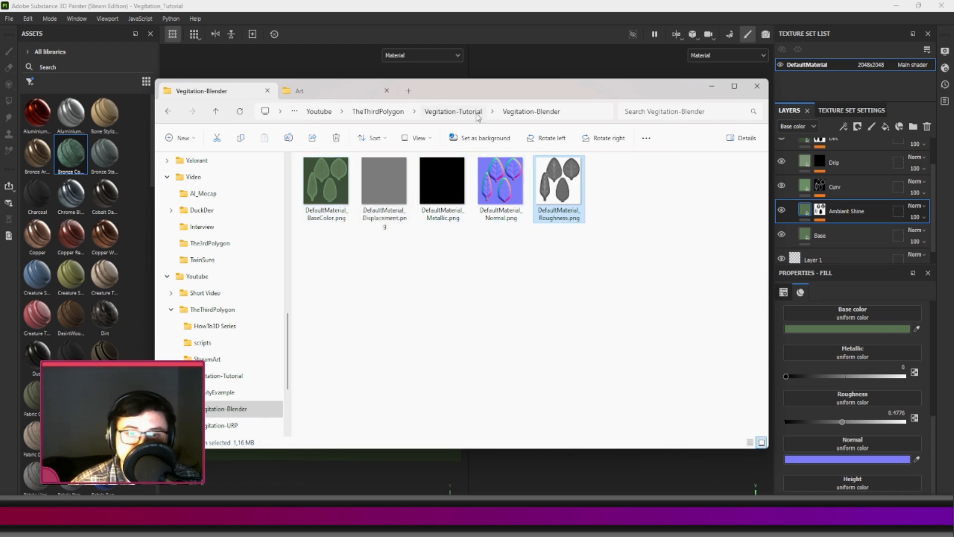
left_click(337, 207)
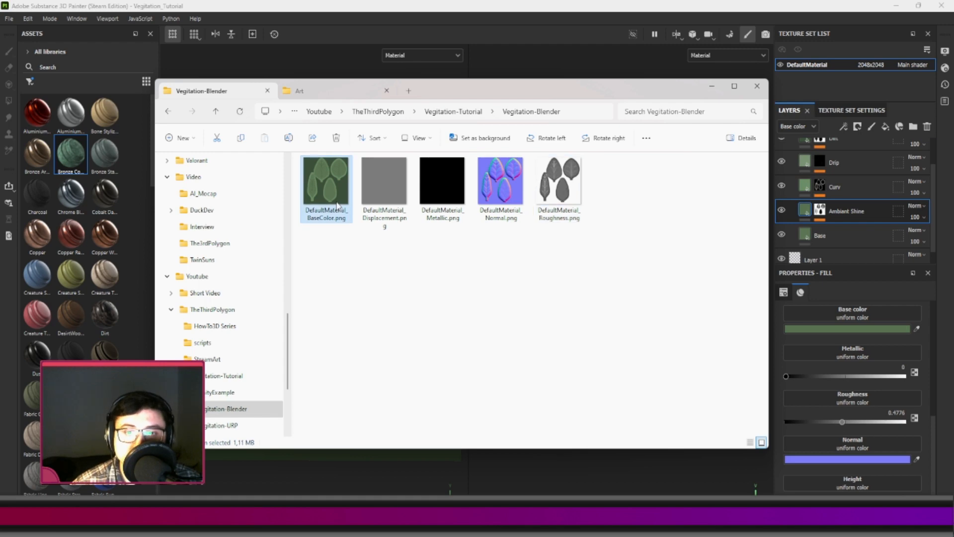
left_click(449, 328)
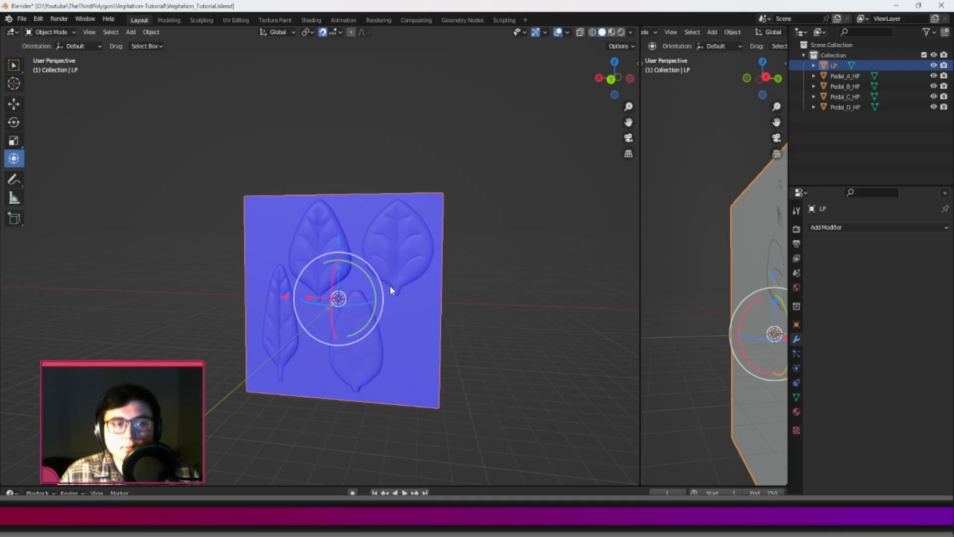
Switch to Blender, start a new file, and delete the default camera, cube and light.
scroll(419, 151, "down", 2)
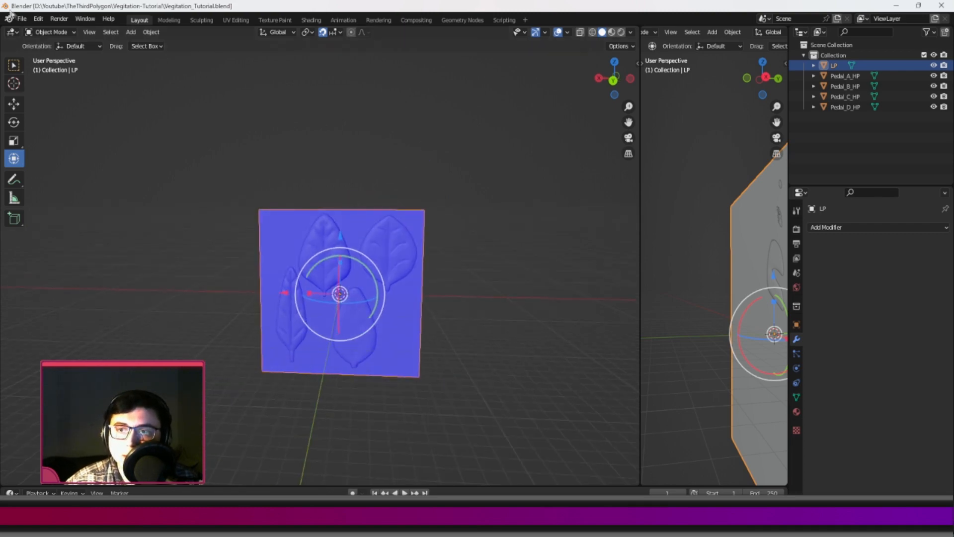
left_click(39, 18)
mouse_move(22, 18)
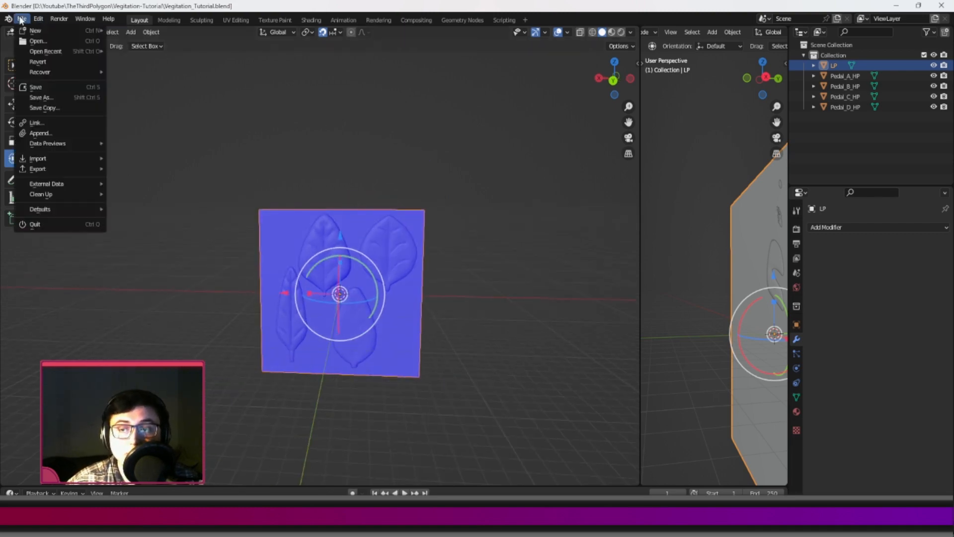
left_click(120, 31)
key("a")
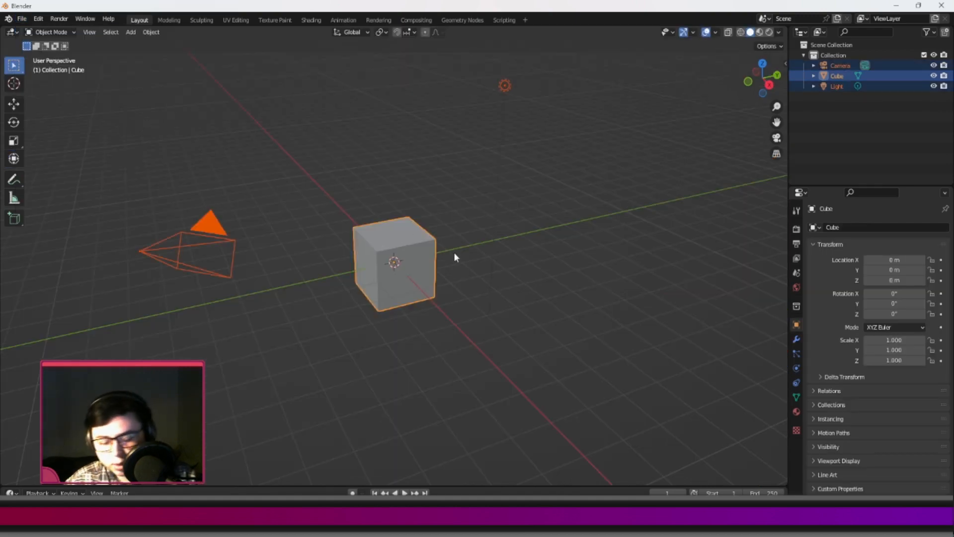
key("Delete")
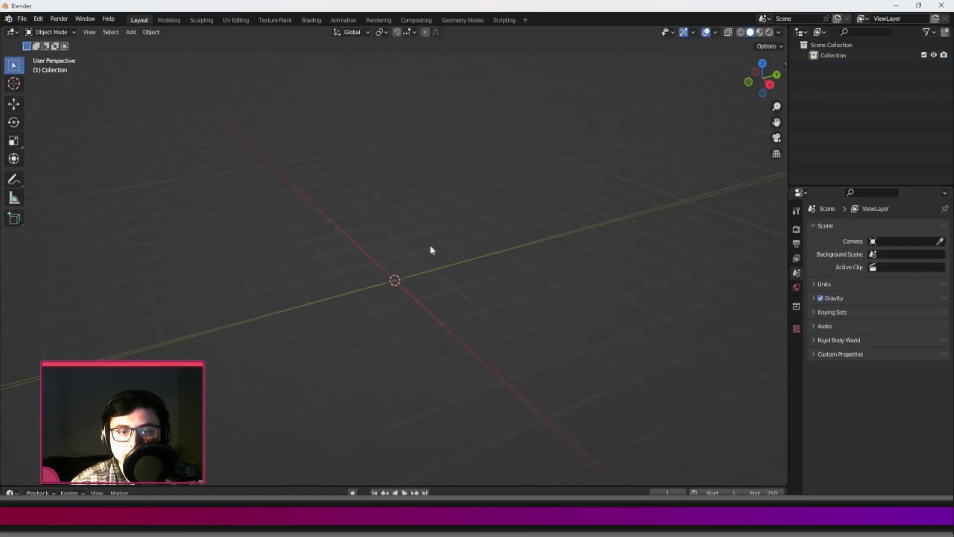
Add a mesh plane at the center of the empty scene.
key("shift+a")
mouse_move(431, 241)
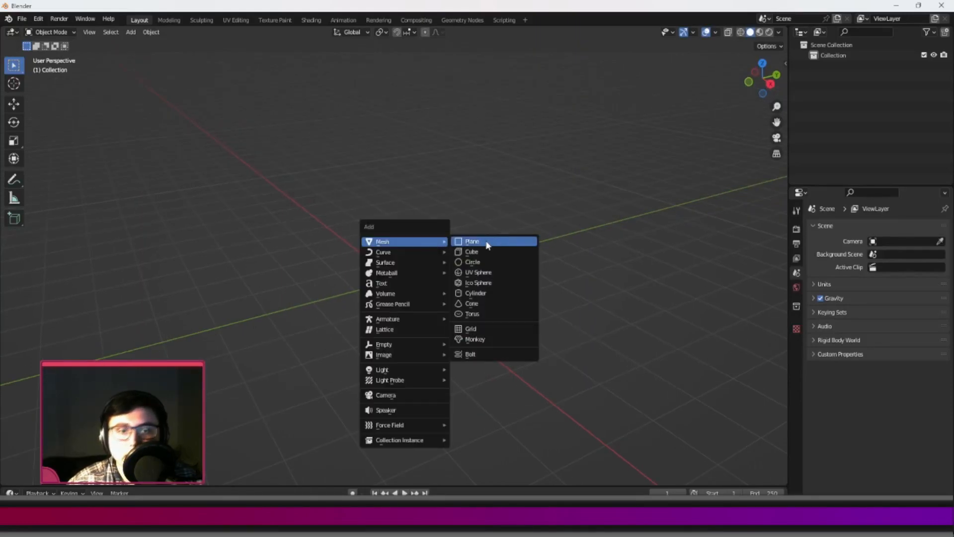
left_click(485, 241)
middle_click_drag(485, 241, 489, 294)
scroll(490, 294, "up", 4)
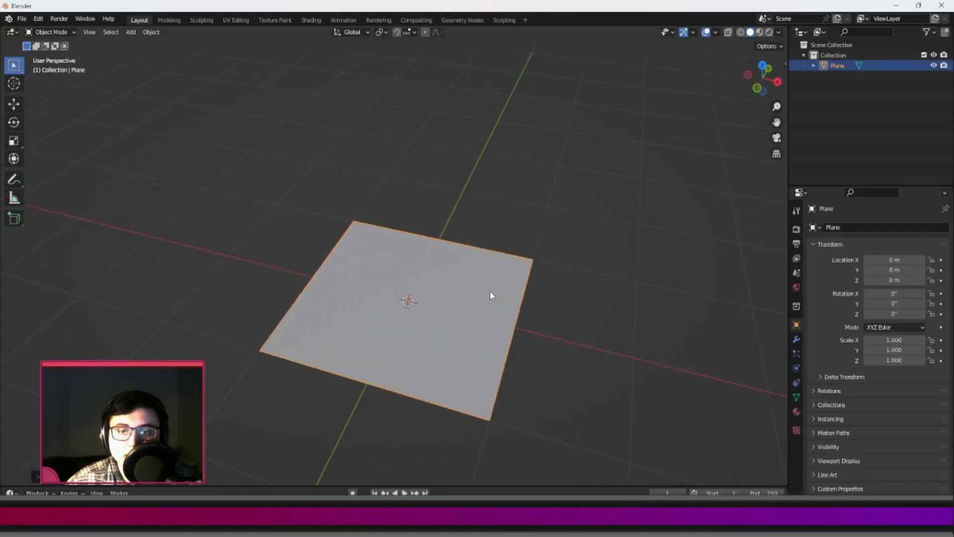
scroll(495, 271, "up", 2)
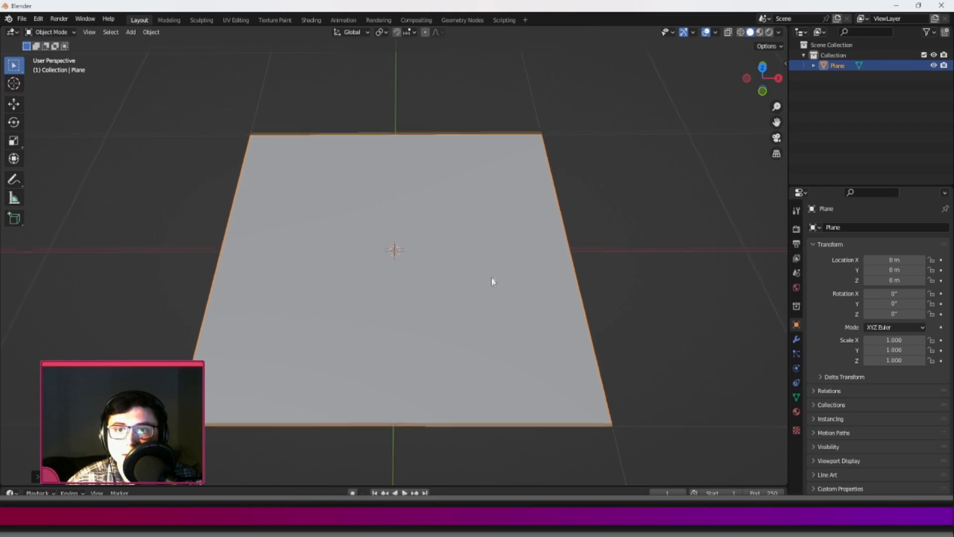
Switch to the Shading workspace and create a new material named Vego for the plane.
left_click(310, 21)
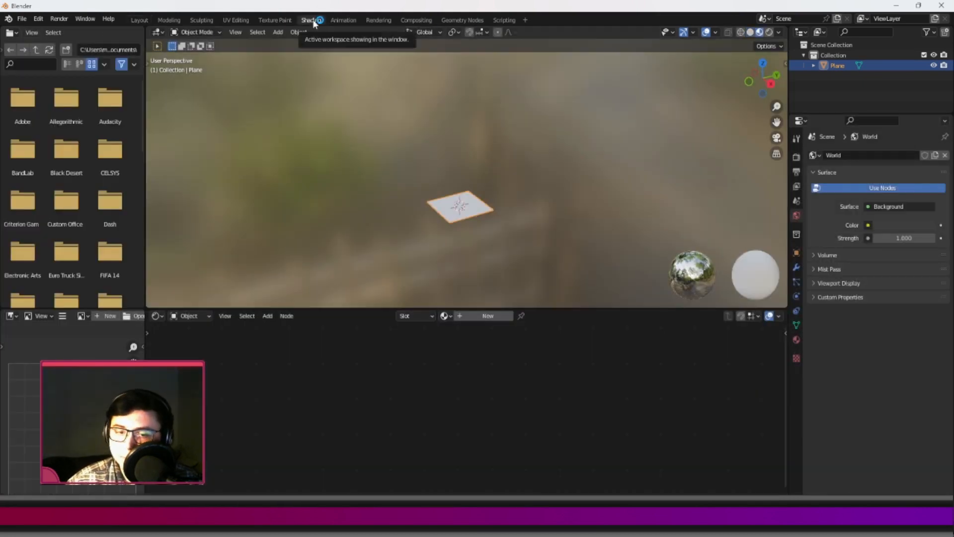
left_click(467, 317)
middle_click_drag(435, 337, 499, 343)
scroll(465, 356, "up", 3)
middle_click_drag(450, 366, 482, 388)
left_click(475, 316)
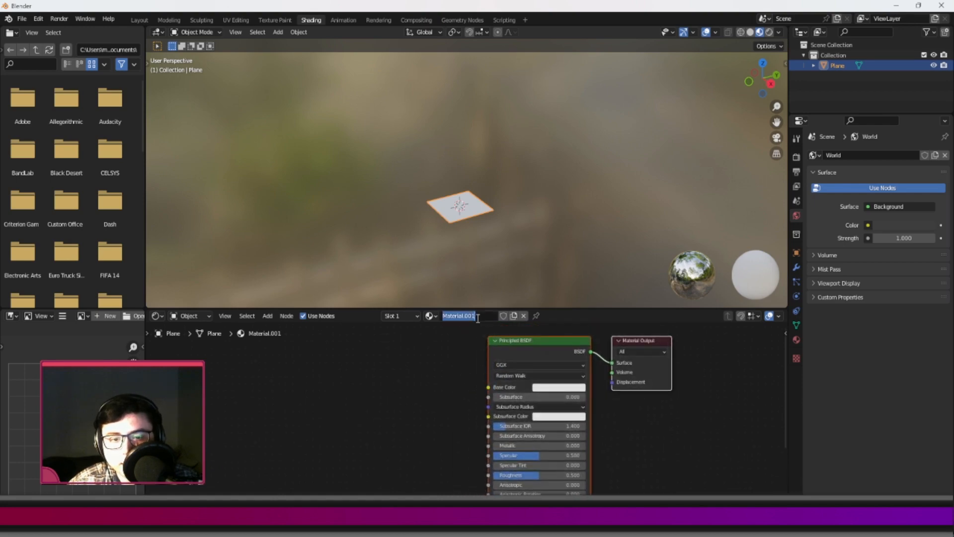
type("VE")
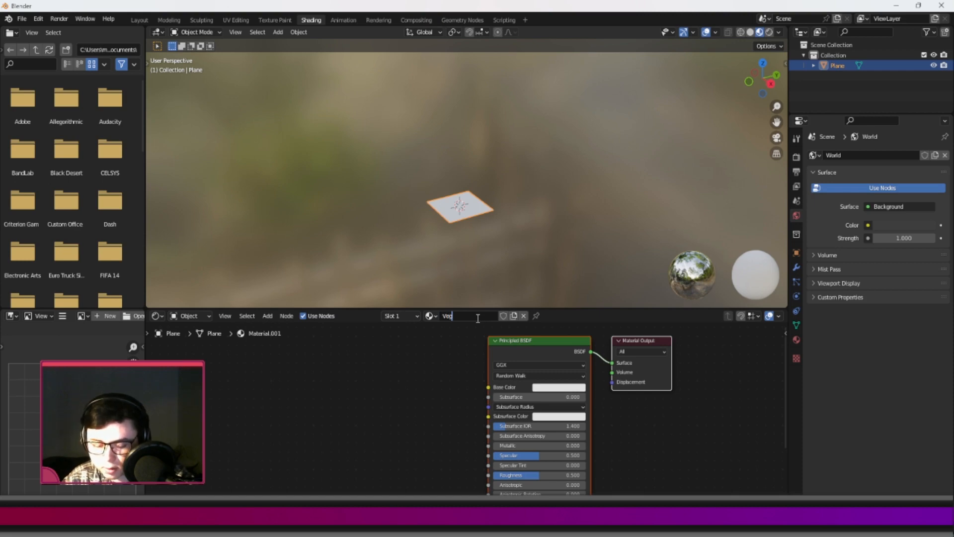
key("Return")
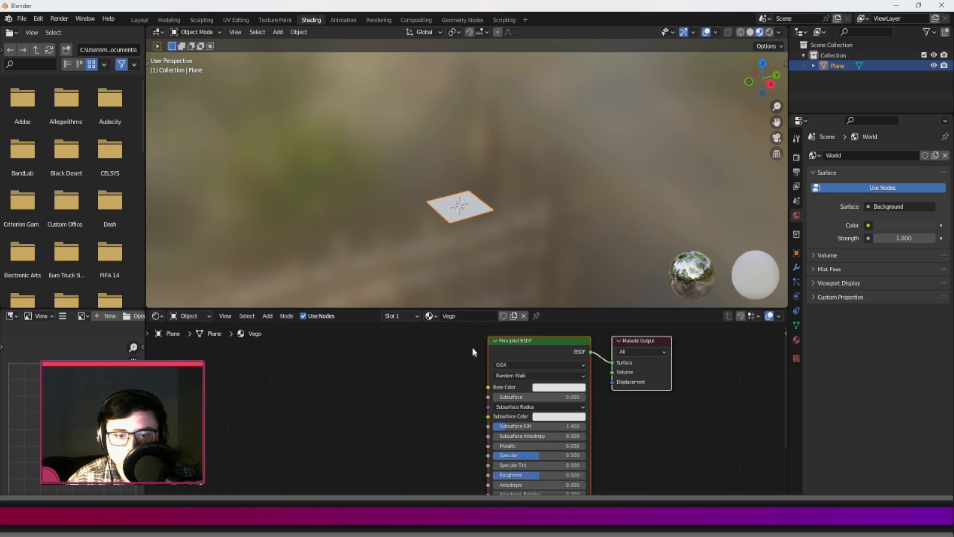
Run Principled Texture Setup on the Principled BSDF node with all the exported PNG maps from the Vegitation-Blender folder.
left_click_drag(454, 393, 379, 390)
left_click(510, 356)
left_click(509, 347)
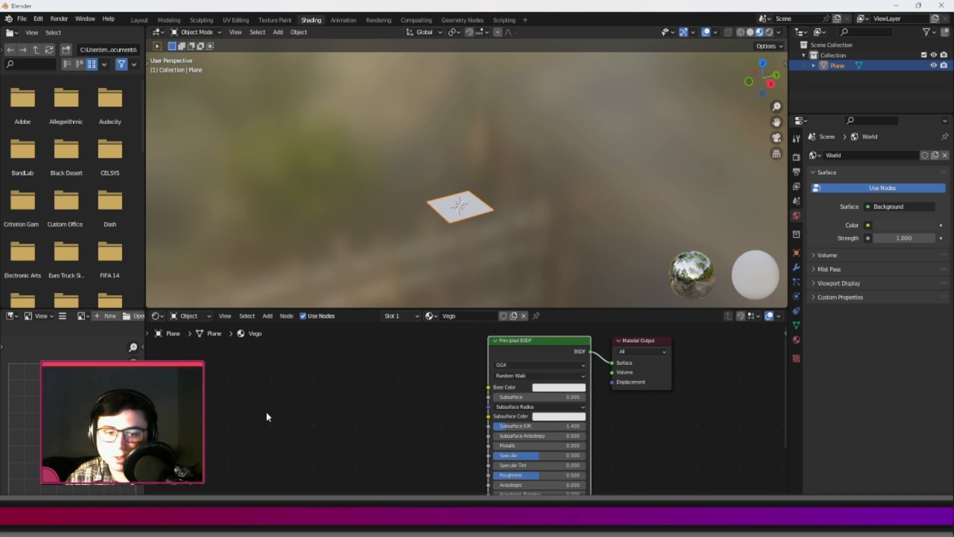
key("ctrl+shift+t")
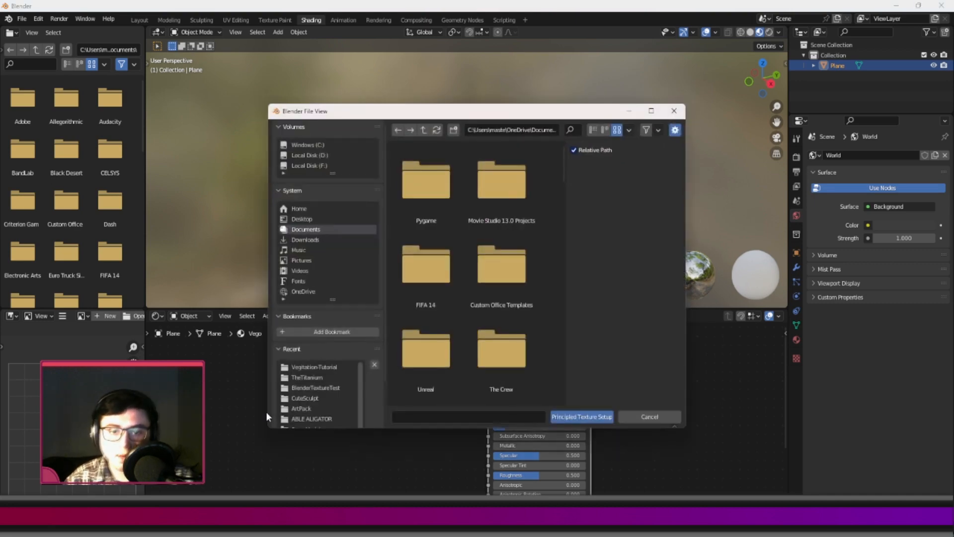
left_click(335, 368)
double_click(426, 184)
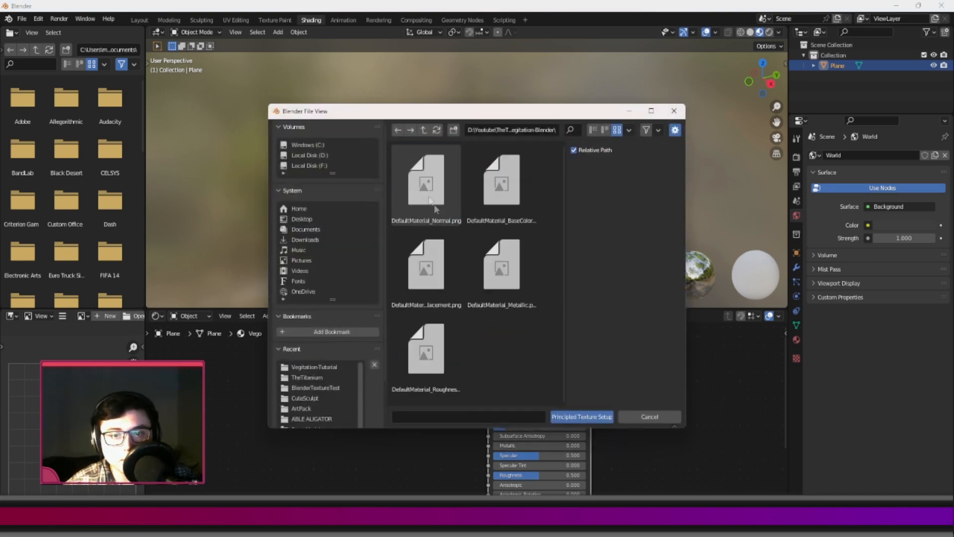
left_click(426, 184)
left_click_drag(432, 346, 511, 198)
left_click(582, 417)
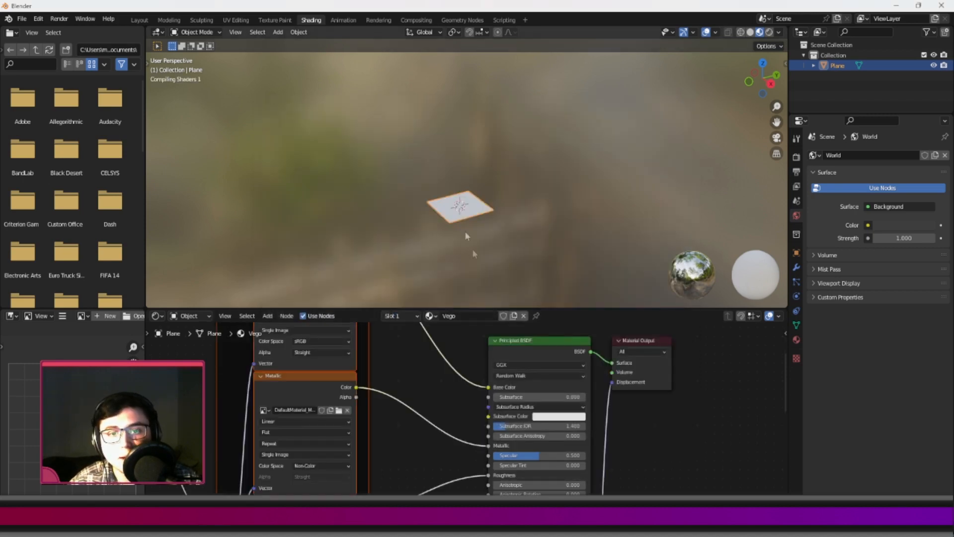
Inspect the leaf textures on the plane up close, trying rendered shading and returning to material preview.
scroll(469, 219, "up", 5)
mouse_move(470, 210)
middle_mouse_down()
mouse_move(506, 223)
mouse_move(504, 179)
mouse_move(506, 283)
mouse_move(504, 57)
mouse_move(507, 213)
middle_mouse_up()
scroll(505, 180, "up", 3)
scroll(507, 248, "up", 2)
scroll(507, 213, "down", 3)
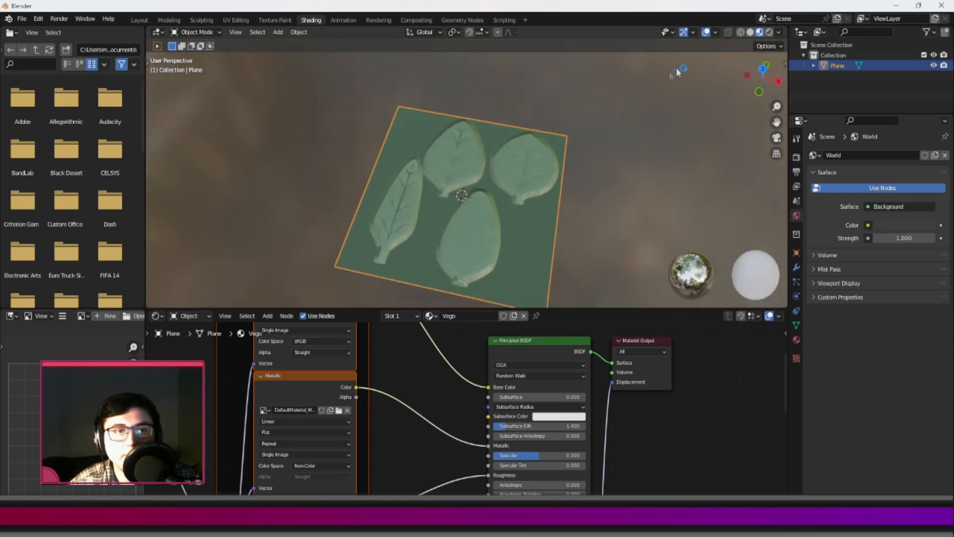
left_click(770, 33)
left_click(759, 32)
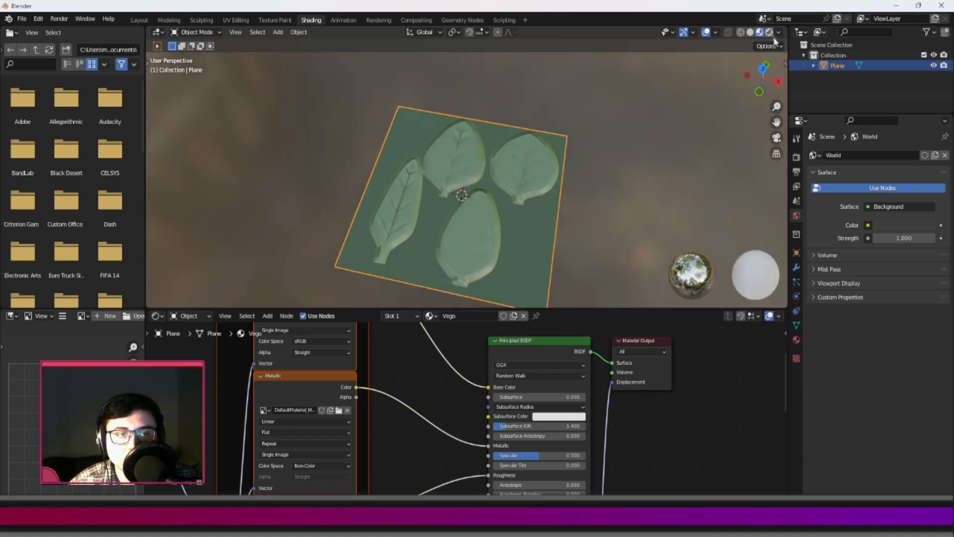
Preview the leaf plane in Cycles with rendered shading, then return to Eevee with material preview.
left_click(797, 158)
left_click(889, 155)
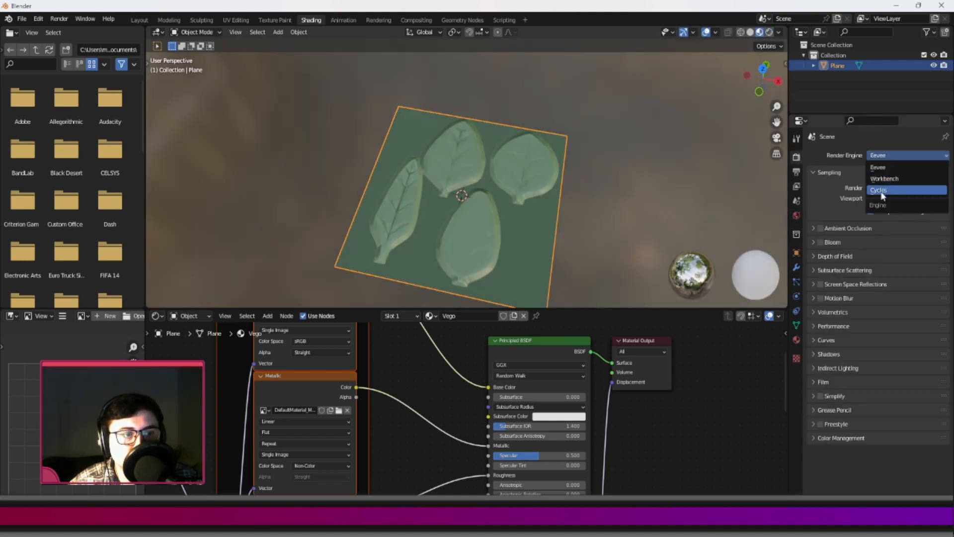
left_click(887, 194)
left_click(769, 32)
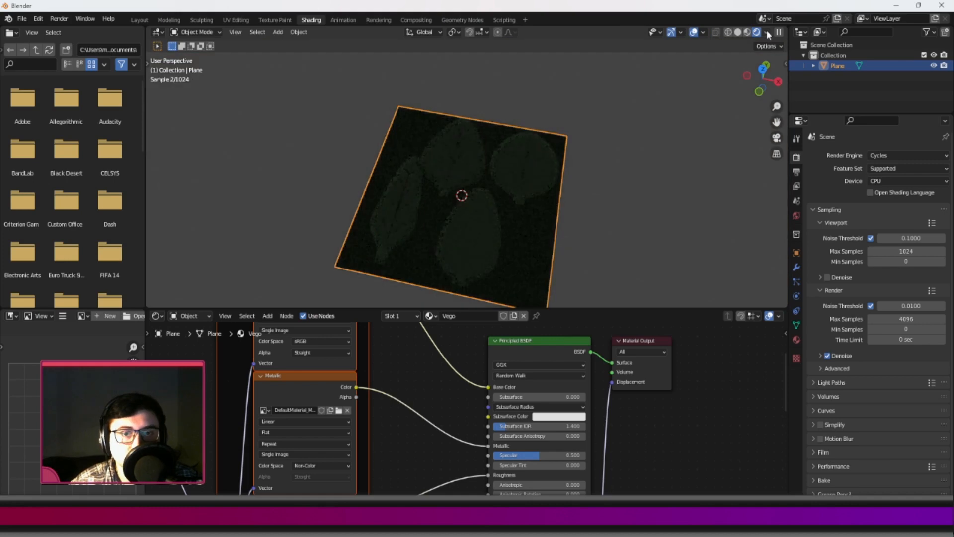
middle_click_drag(554, 181, 562, 201)
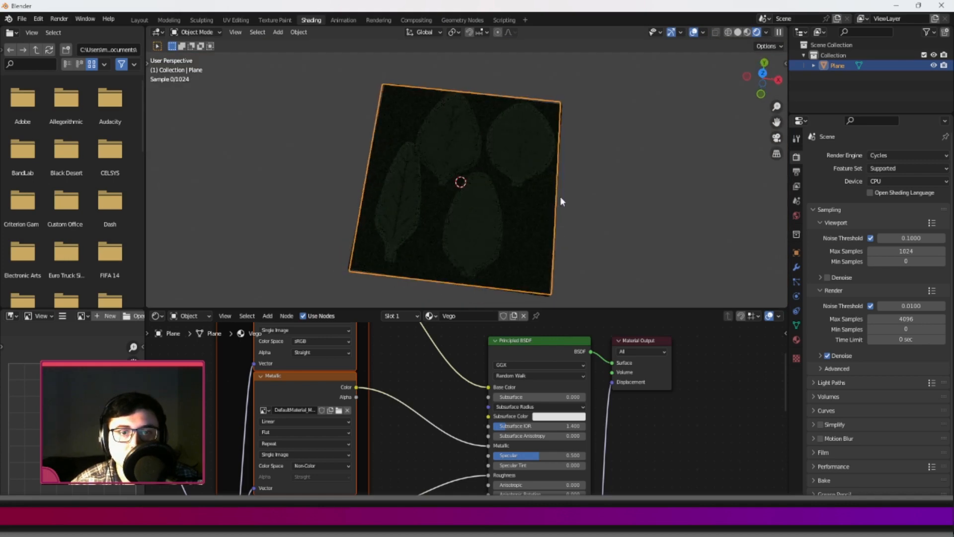
left_click(747, 32)
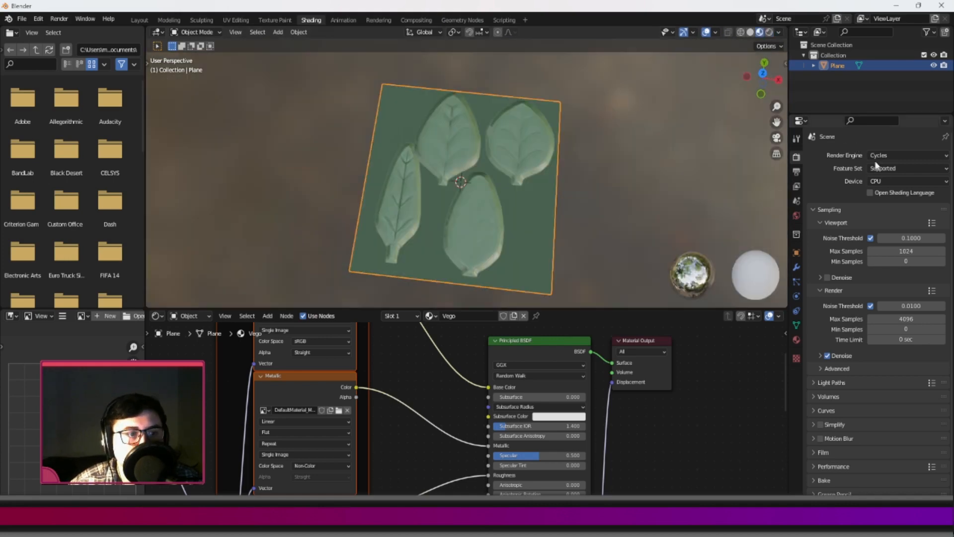
left_click(887, 155)
left_click(886, 168)
scroll(463, 143, "down", 3)
middle_click_drag(463, 144, 450, 114)
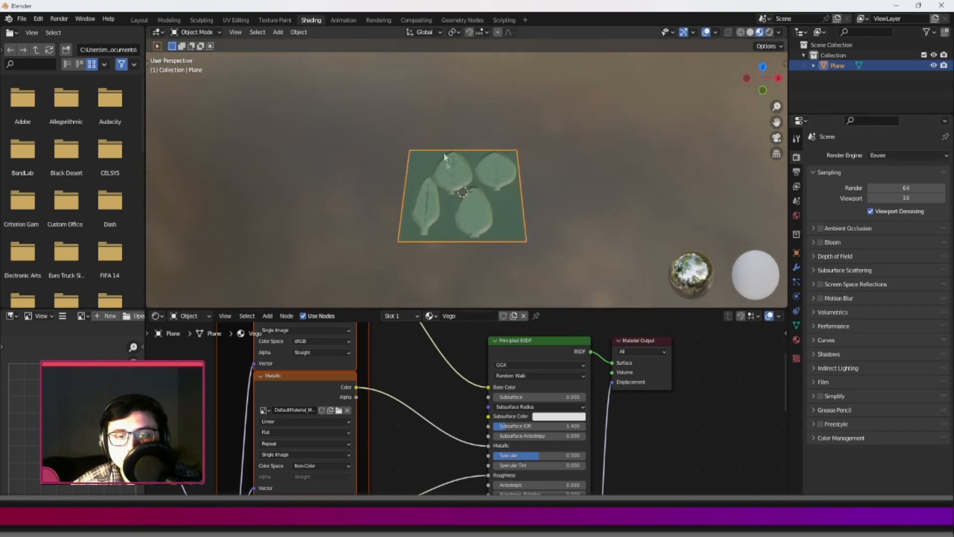
scroll(447, 199, "up", 3)
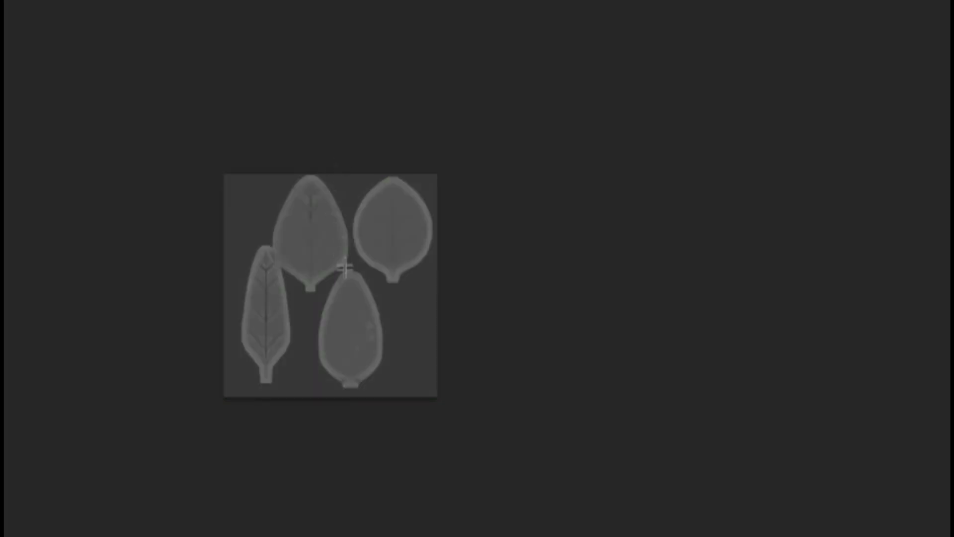
Capture a screen snip of the white-on-black leaf opacity map in Substance 3D Painter.
scroll(343, 272, "up", 8)
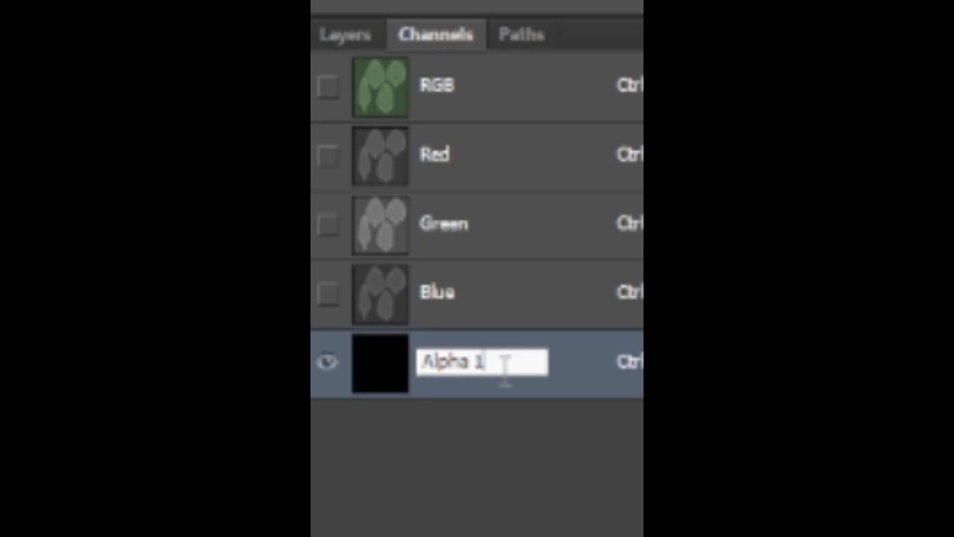
key("BackSpace")
key("BackSpace")
key("Return")
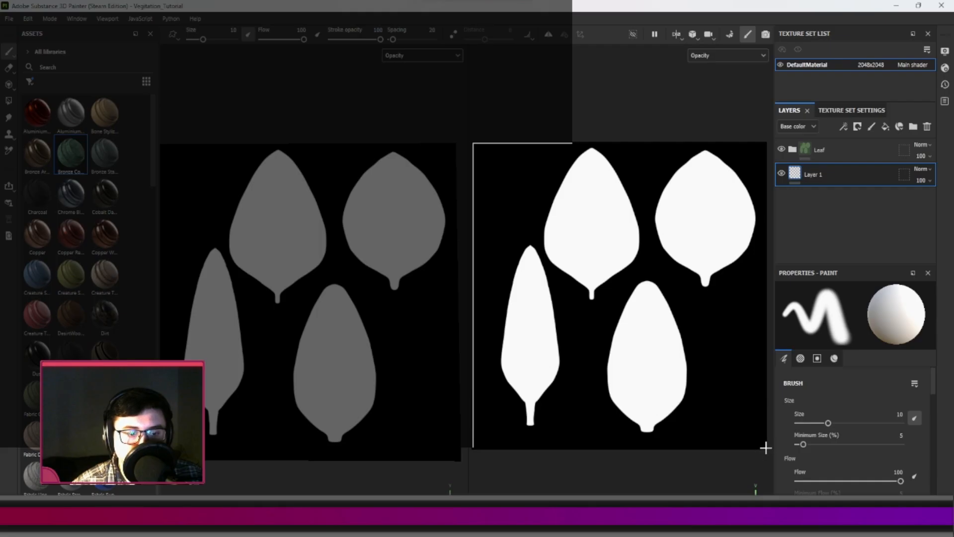
left_click_drag(766, 450, 767, 448)
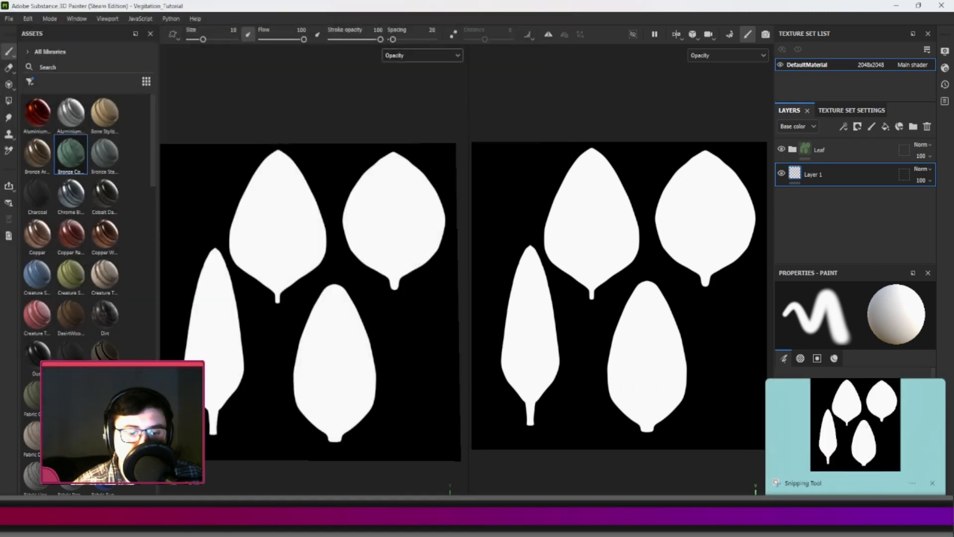
Switch to the image editor, paste the opacity snip over the leaf texture and scale it to line up with the leaves.
key("alt+Tab")
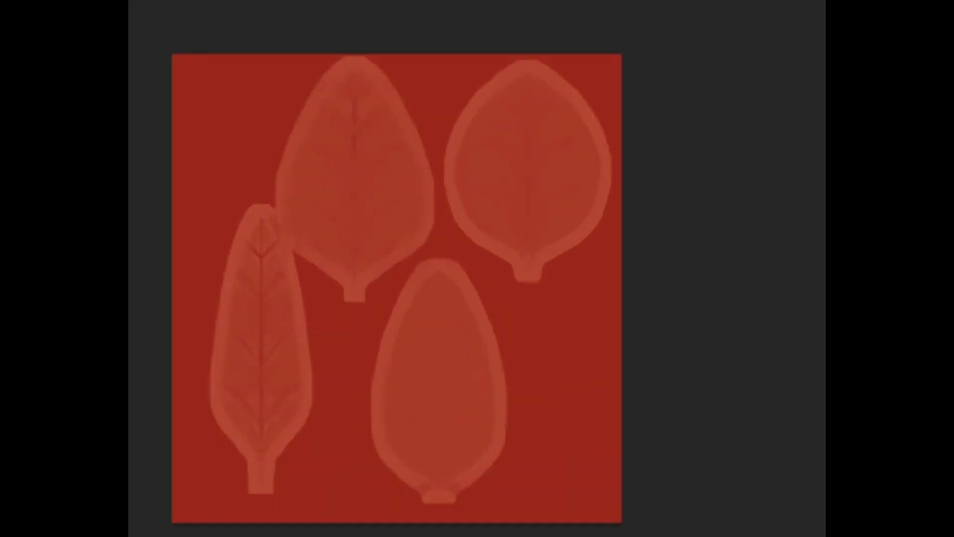
key("ctrl+v")
key("ctrl+t")
scroll(399, 253, "down", 12, "alt")
left_click_drag(661, 536, 470, 366)
scroll(385, 356, "up", 10, "alt")
left_click_drag(619, 520, 615, 516)
key("Return")
key("ctrl+2")
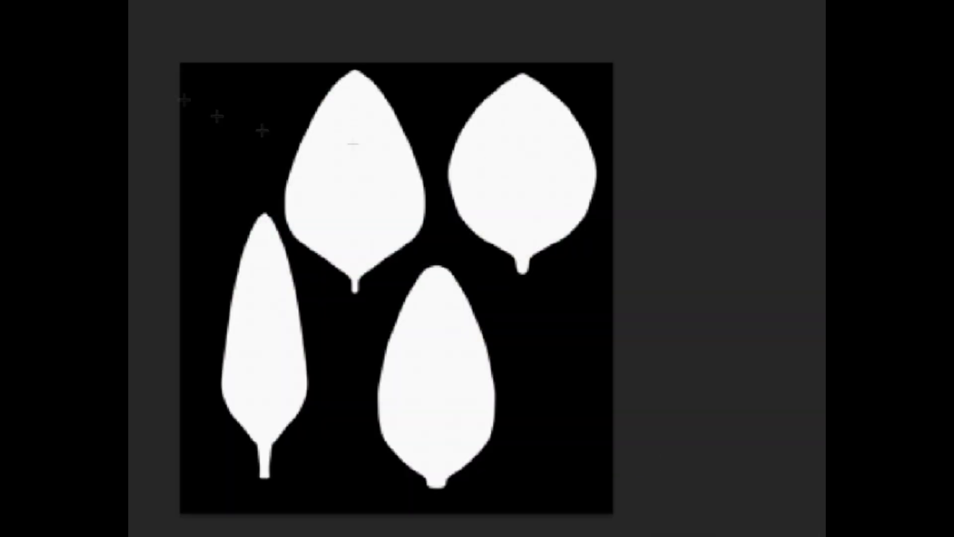
Turn the pasted opacity image into an alpha channel that masks everything outside the four leaves.
key("ctrl+shift+n")
left_click(589, 140)
key("ctrl+a")
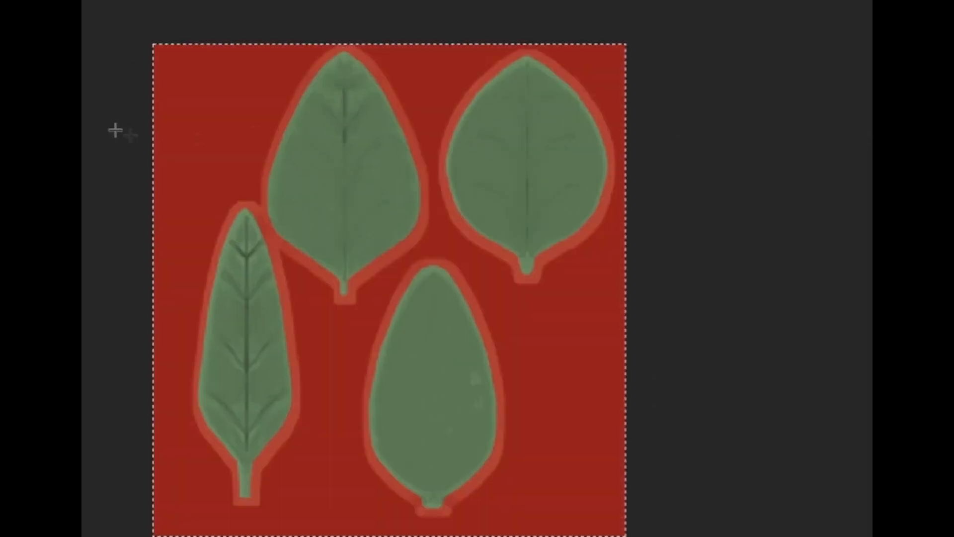
key("ctrl+d")
scroll(423, 236, "up", 7, "alt")
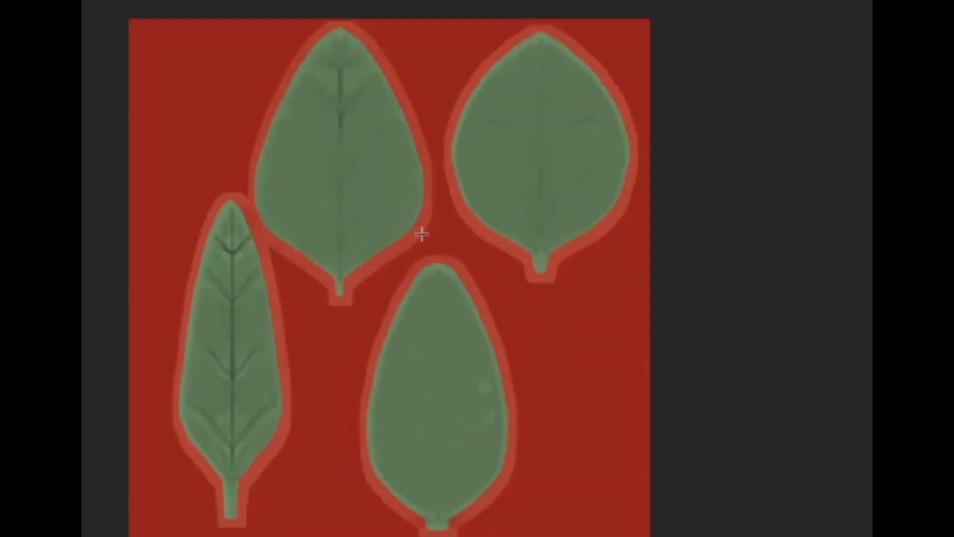
scroll(410, 433, "down", 3, "alt")
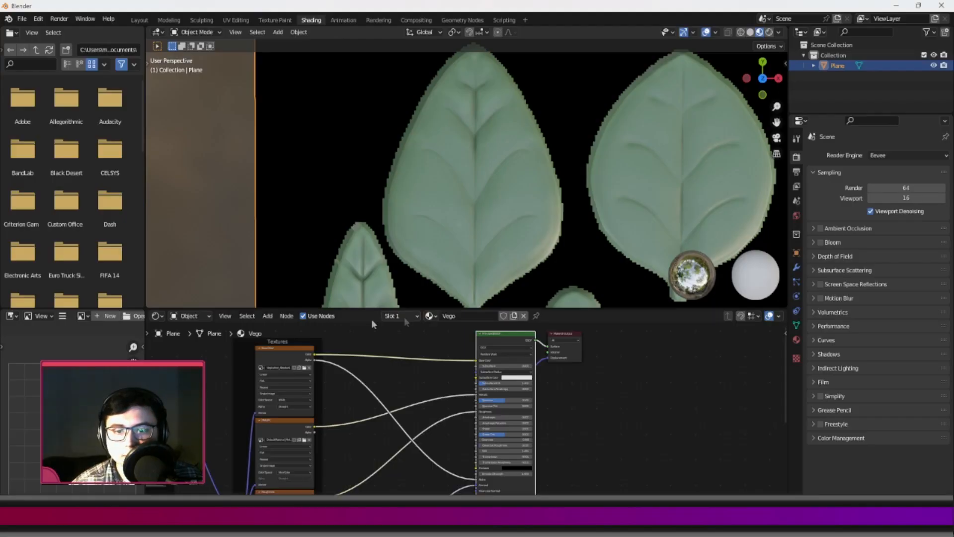
Switch to Blender and examine the masked leaf texture on the plane and its shader node connections.
scroll(299, 376, "up", 2)
left_click(244, 348)
left_click(424, 186)
left_click(581, 417)
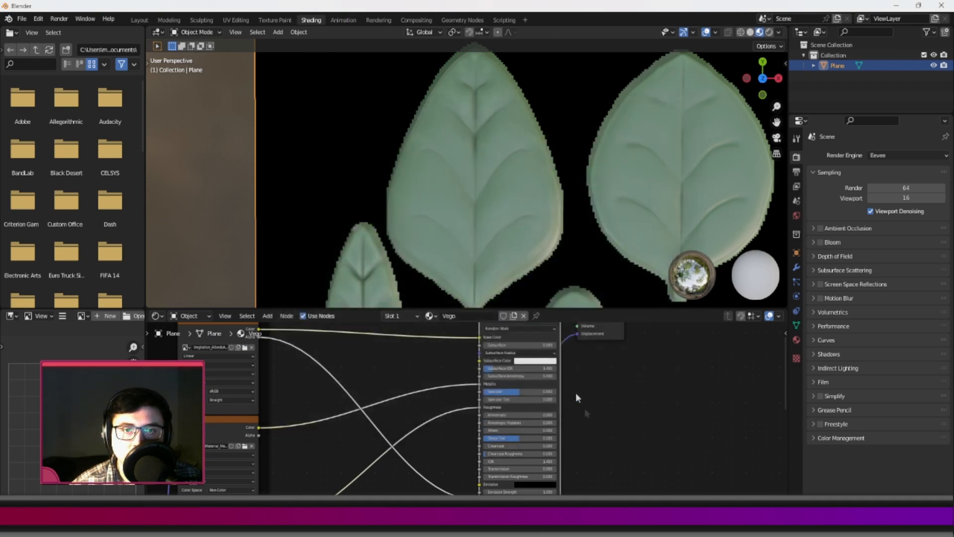
scroll(497, 243, "down", 4)
scroll(513, 262, "up", 3)
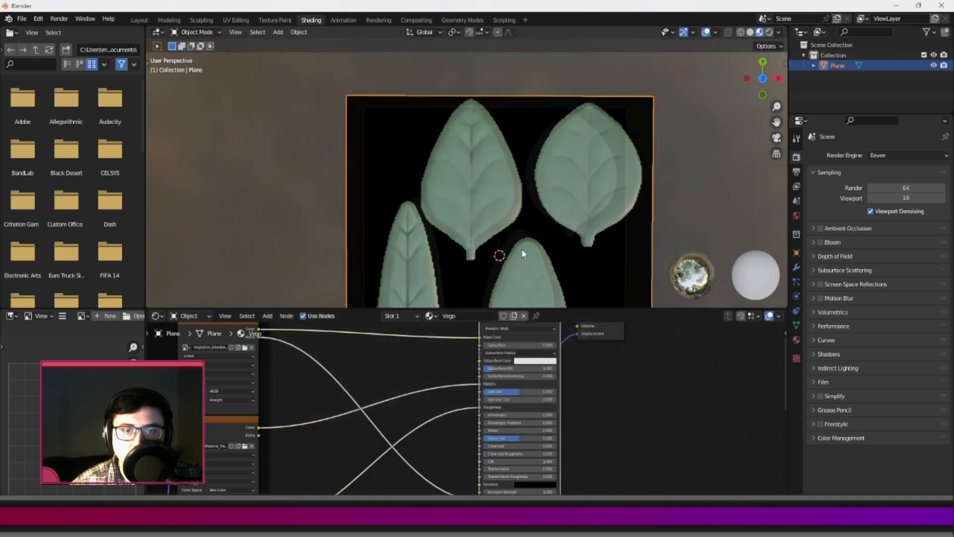
scroll(512, 261, "down", 2)
middle_click_drag(500, 265, 489, 156)
left_click(669, 183)
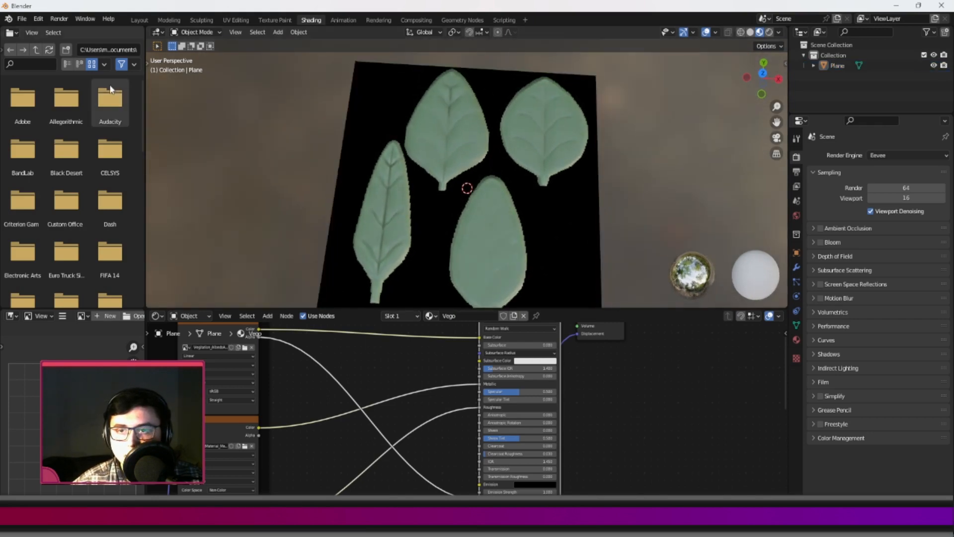
Switch to the Layout workspace and set the render engine to Cycles with rendered viewport shading.
left_click(138, 20)
mouse_move(398, 233)
middle_mouse_down()
mouse_move(404, 202)
mouse_move(414, 234)
middle_mouse_up()
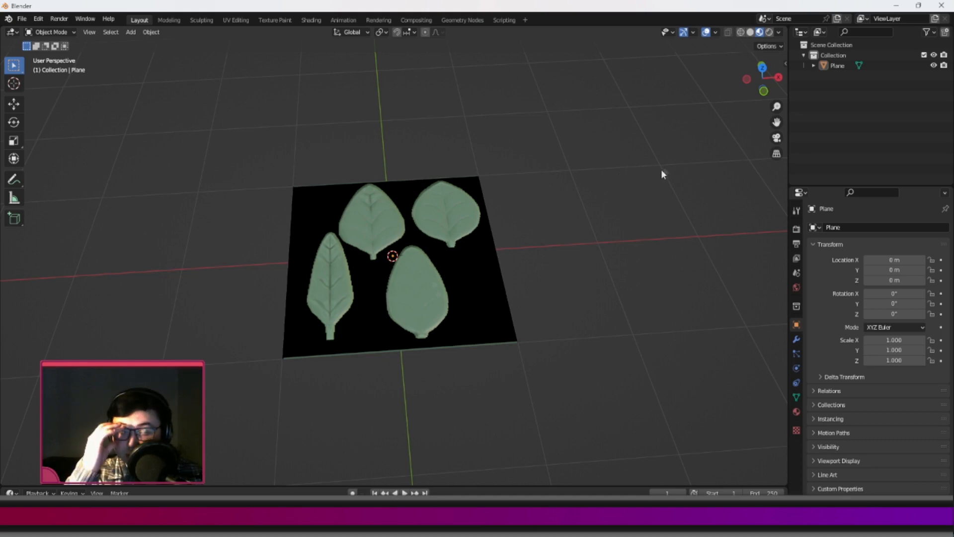
left_click(769, 33)
left_click(761, 32)
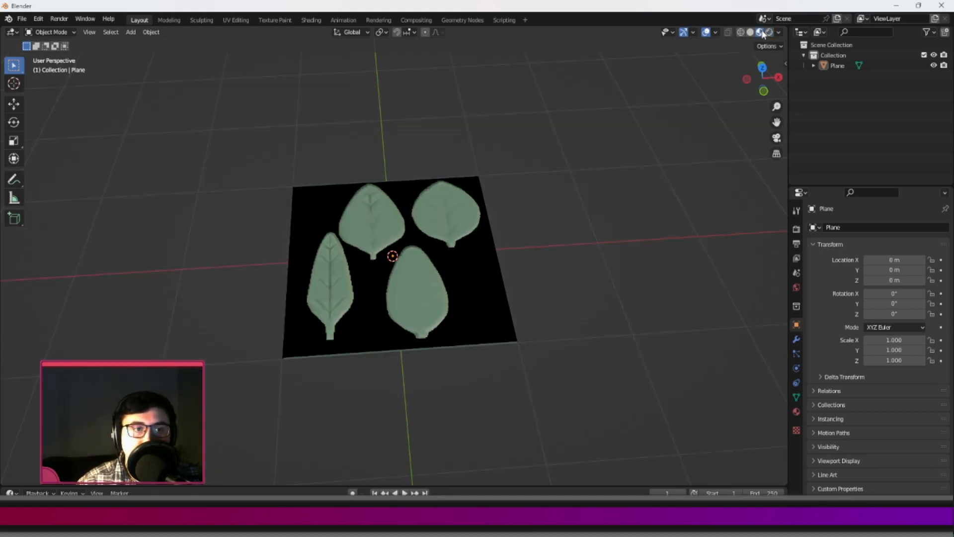
left_click(797, 229)
left_click(886, 226)
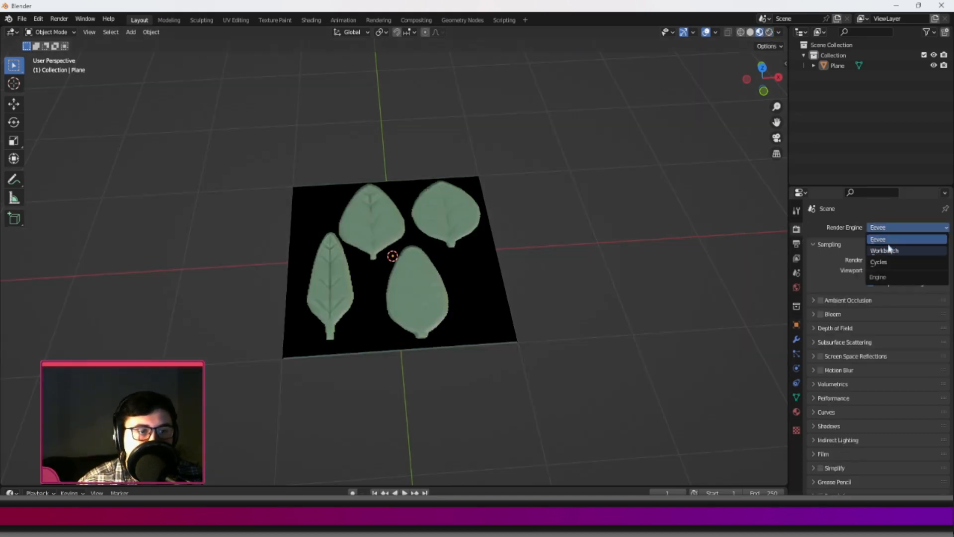
left_click(881, 266)
left_click(770, 33)
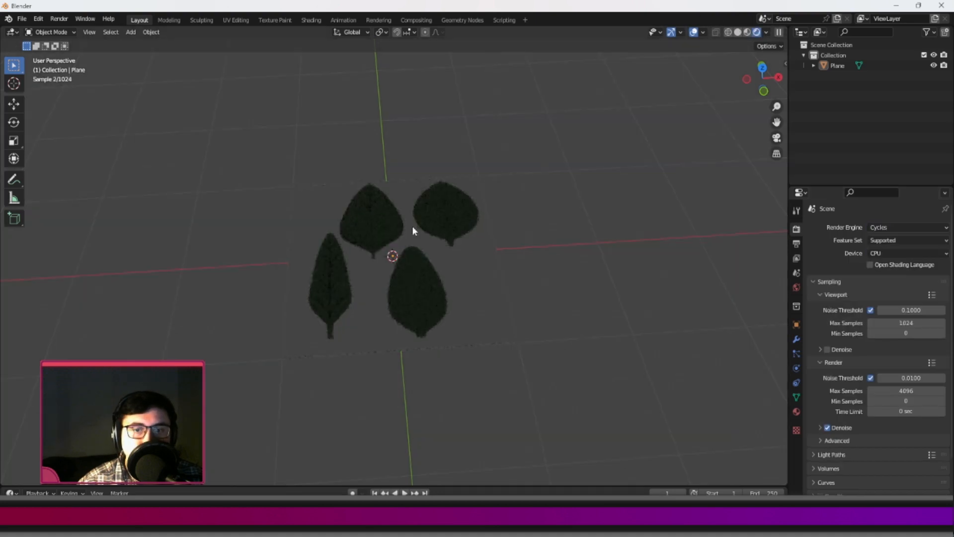
Inspect the leaf cutouts' transparency from several angles in the Cycles render, then return to material preview.
scroll(437, 253, "up", 4)
middle_click_drag(441, 261, 460, 295)
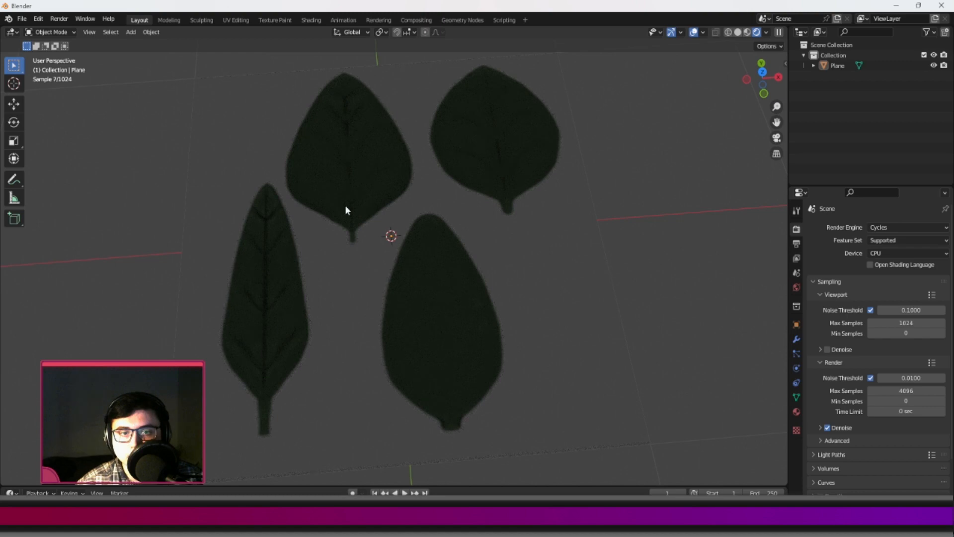
scroll(345, 207, "down", 3)
middle_click_drag(517, 174, 390, 302)
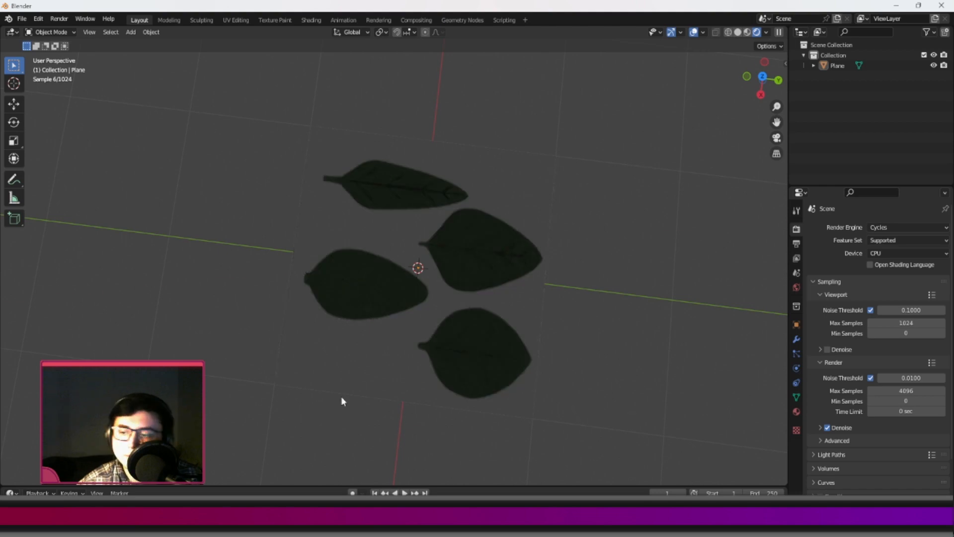
middle_click_drag(341, 395, 489, 284)
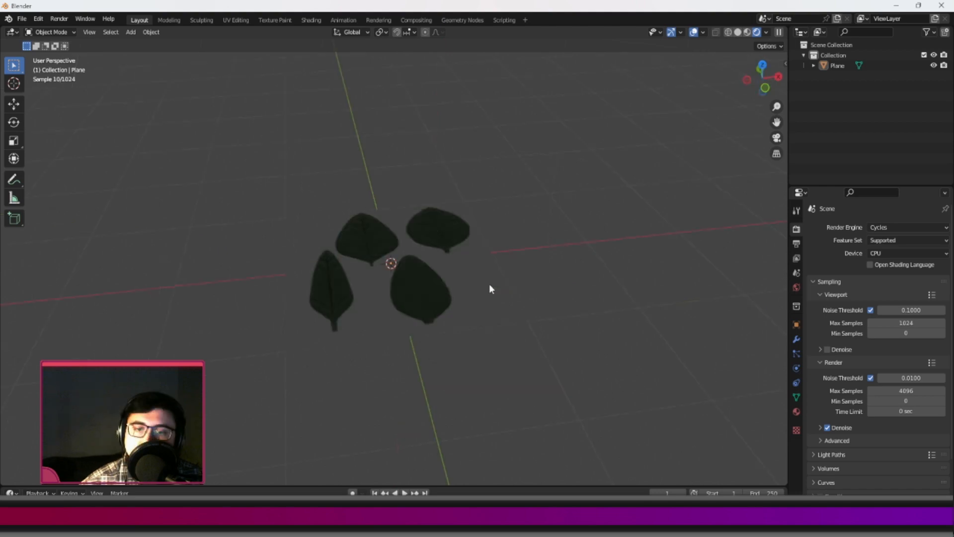
scroll(489, 285, "up", 1)
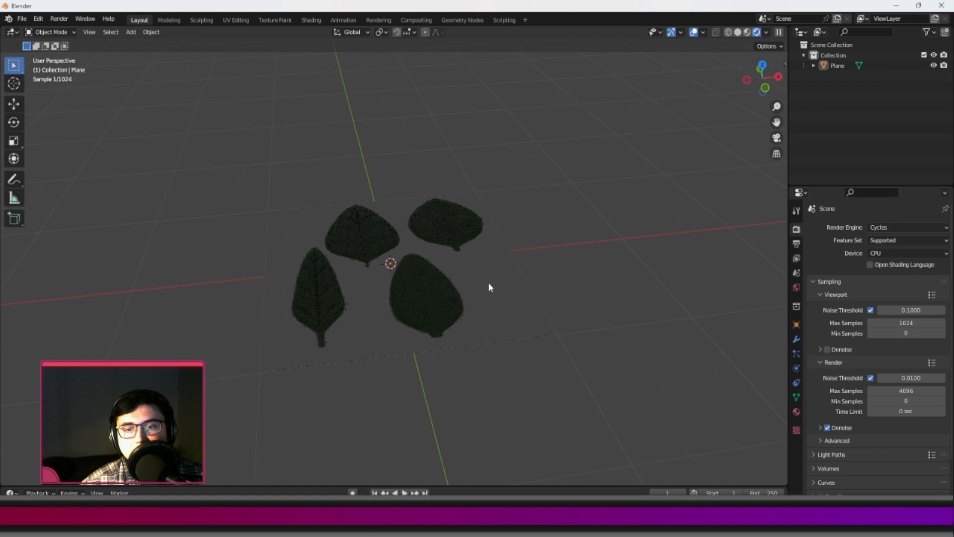
left_click(747, 32)
mouse_move(708, 73)
middle_mouse_down()
mouse_move(403, 305)
mouse_move(357, 312)
mouse_move(446, 247)
middle_mouse_up()
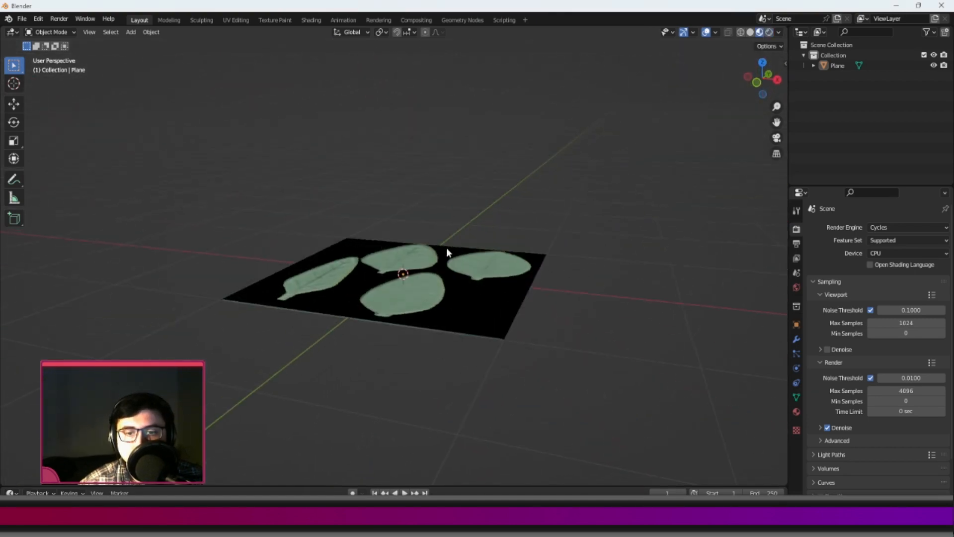
Rename the leaf plane as Plant_A.
left_click(362, 259)
middle_click_drag(362, 259, 447, 251)
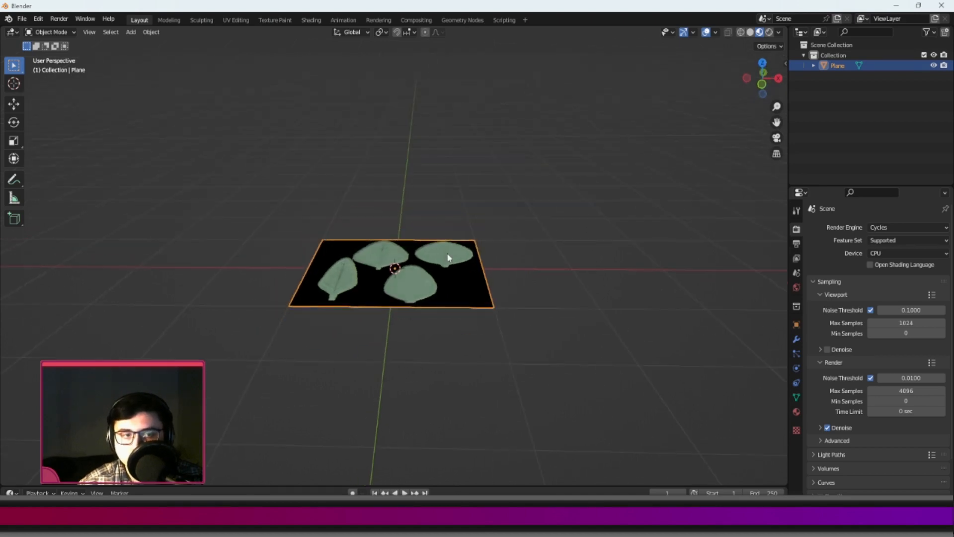
double_click(836, 66)
type("P")
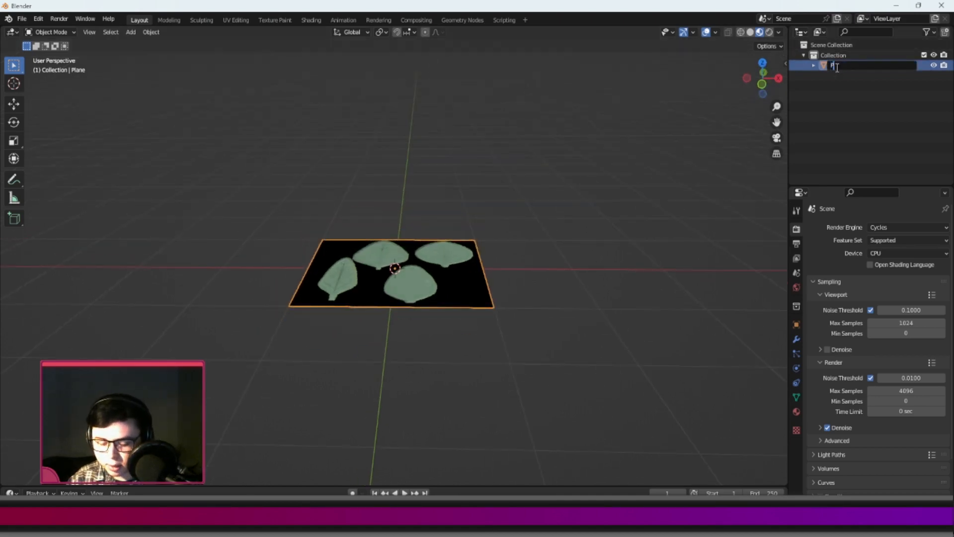
type("lant_A")
key("Return")
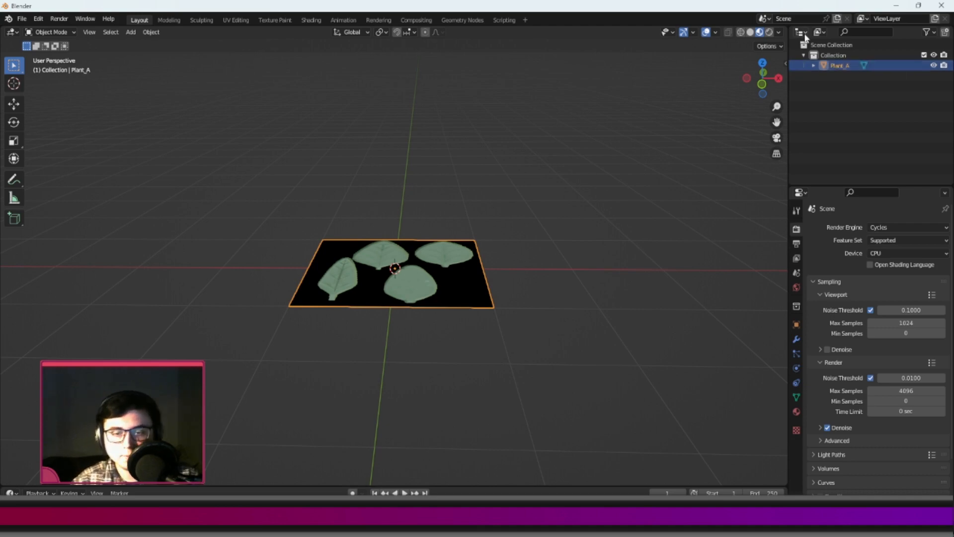
key("shift+d")
right_click(495, 192)
left_click(13, 104)
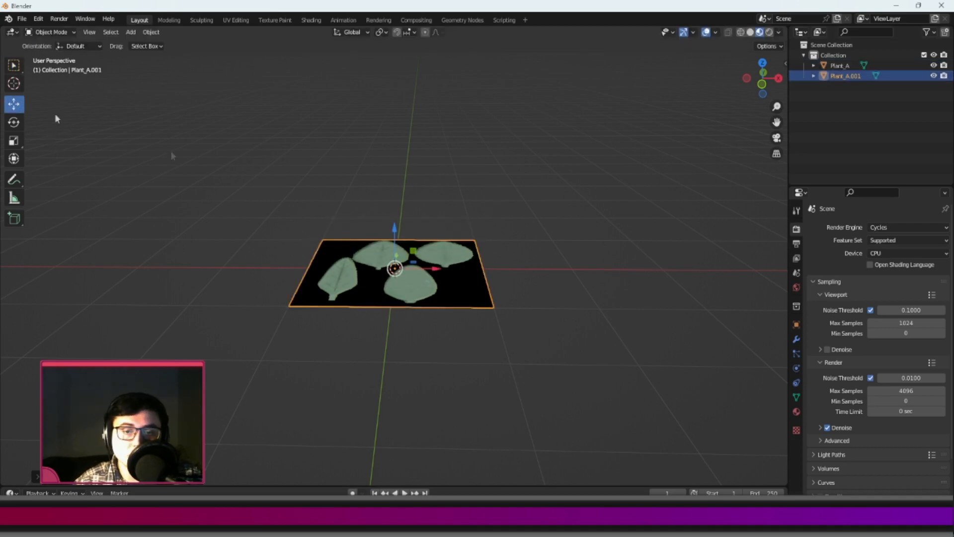
middle_click_drag(348, 164, 350, 205)
left_click_drag(393, 234, 388, 169)
middle_click_drag(388, 172, 405, 286)
key("Delete")
Duplicate Plant_A in place and rename the copy Plant_B.
left_click(419, 313)
scroll(413, 278, "up", 3)
key("shift+d")
right_click(440, 243)
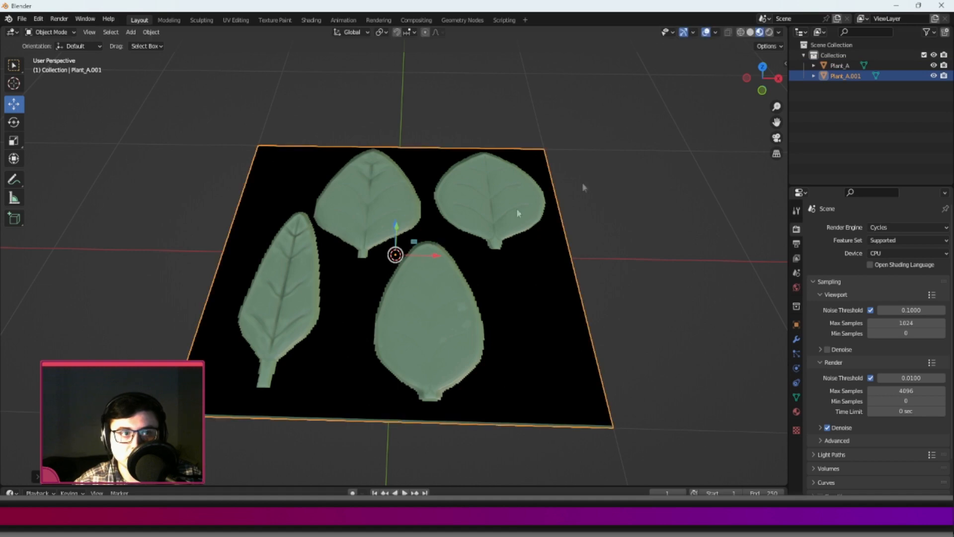
double_click(846, 76)
left_click(869, 78)
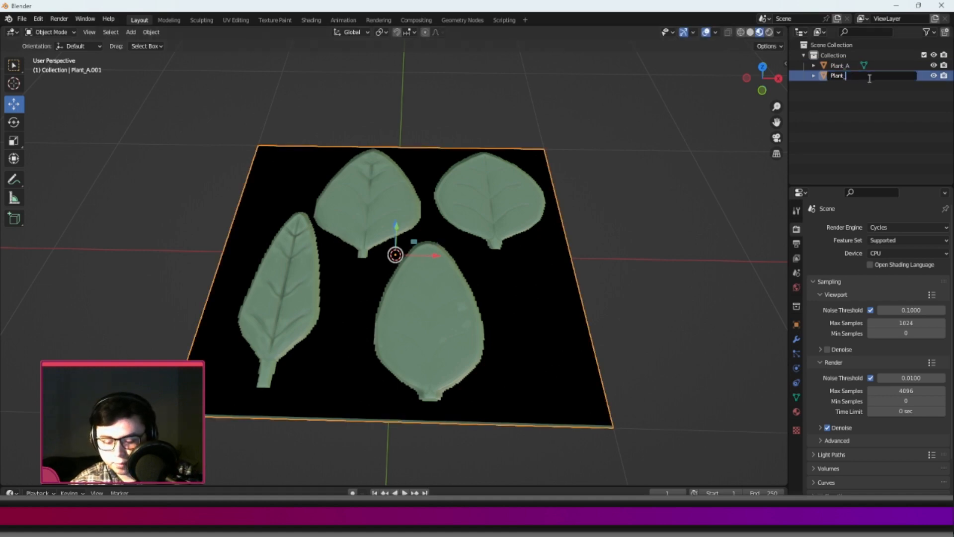
type("B")
key("Return")
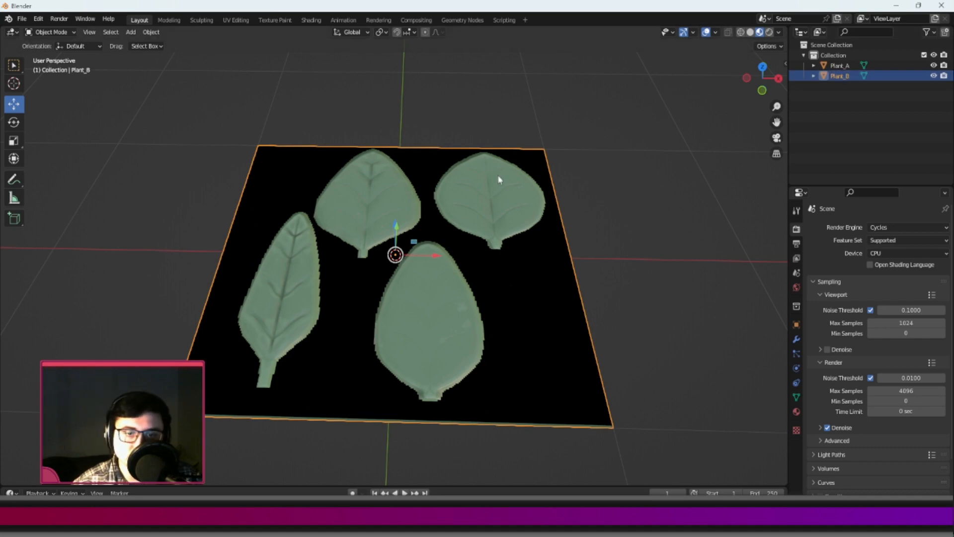
Hide Plant_B and open Plant_A in Edit Mode.
middle_click_drag(501, 175, 615, 110)
left_click(933, 75)
left_click(837, 66)
key("Tab")
middle_click_drag(433, 227, 374, 231)
Start a knife cut at the stem base of the upper-left leaf and trace just outside its left edge up to the tip.
scroll(374, 231, "up", 5)
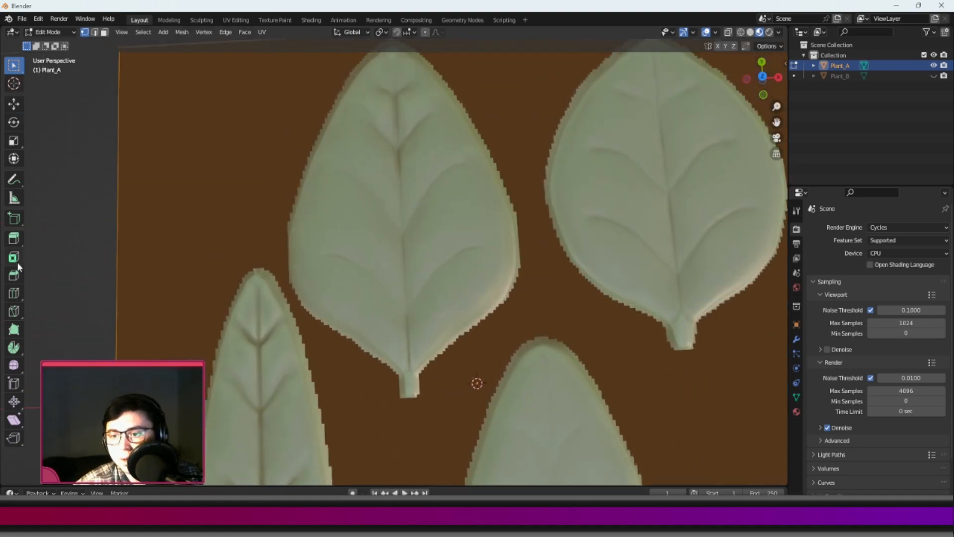
left_click(17, 312)
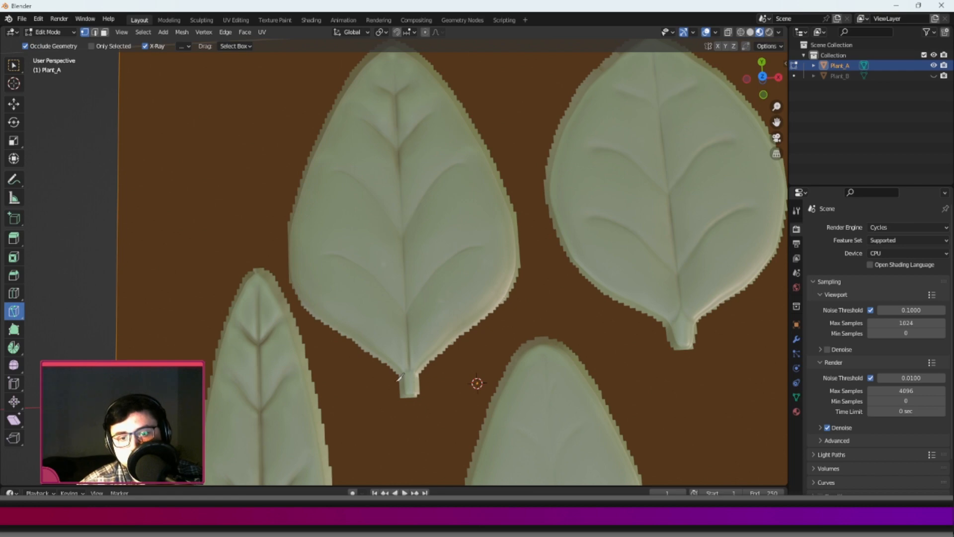
scroll(392, 370, "down", 4)
scroll(380, 358, "up", 3)
left_click(410, 394)
left_click(408, 374)
left_click(376, 350)
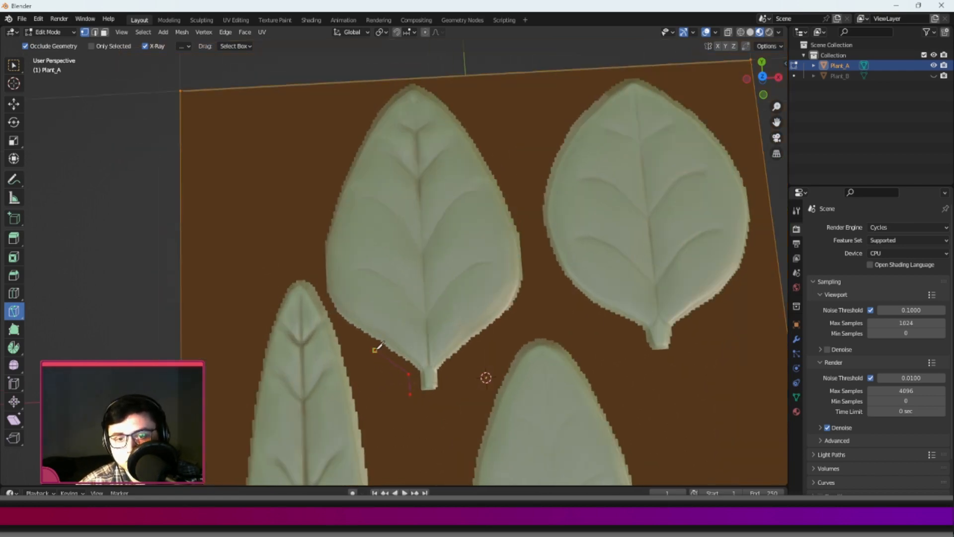
left_click(336, 319)
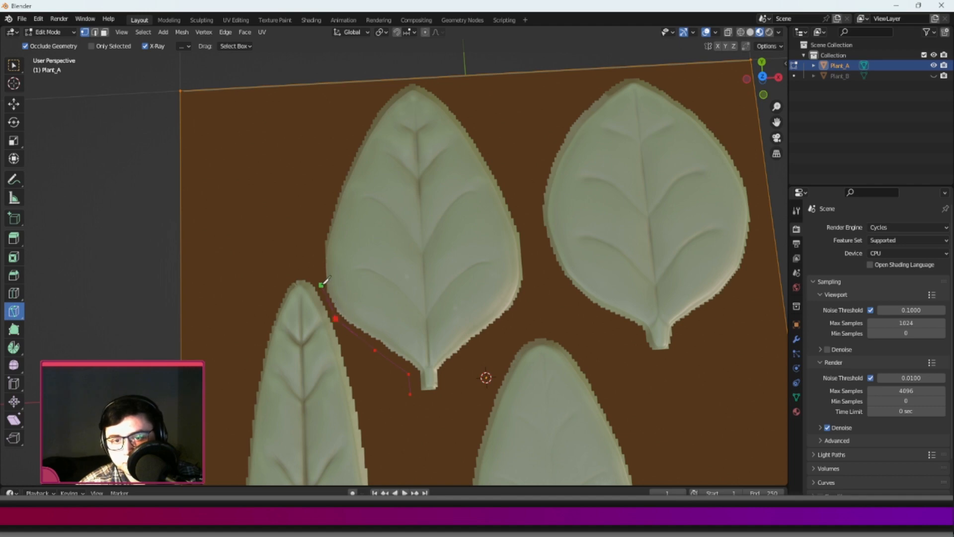
left_click(322, 292)
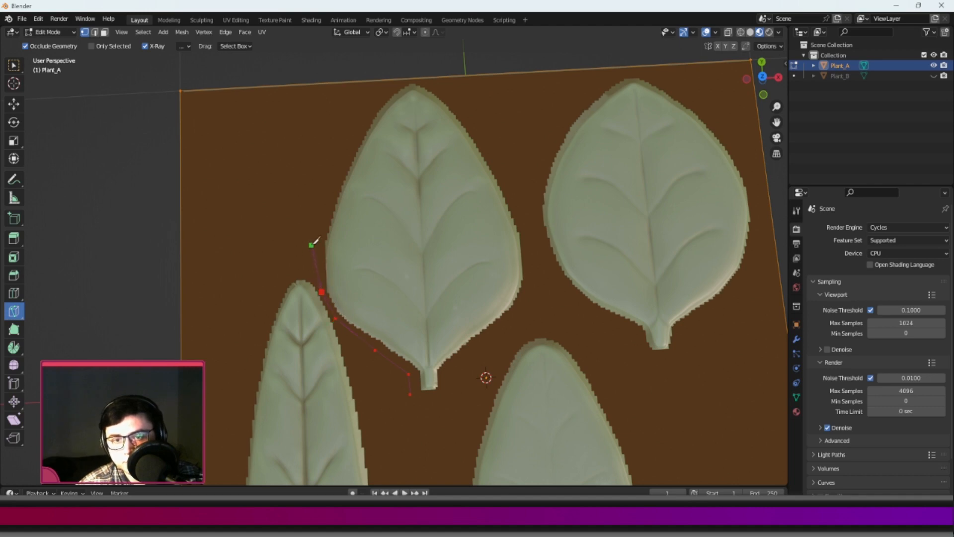
left_click(322, 205)
left_click(353, 132)
left_click(392, 86)
left_click(399, 78)
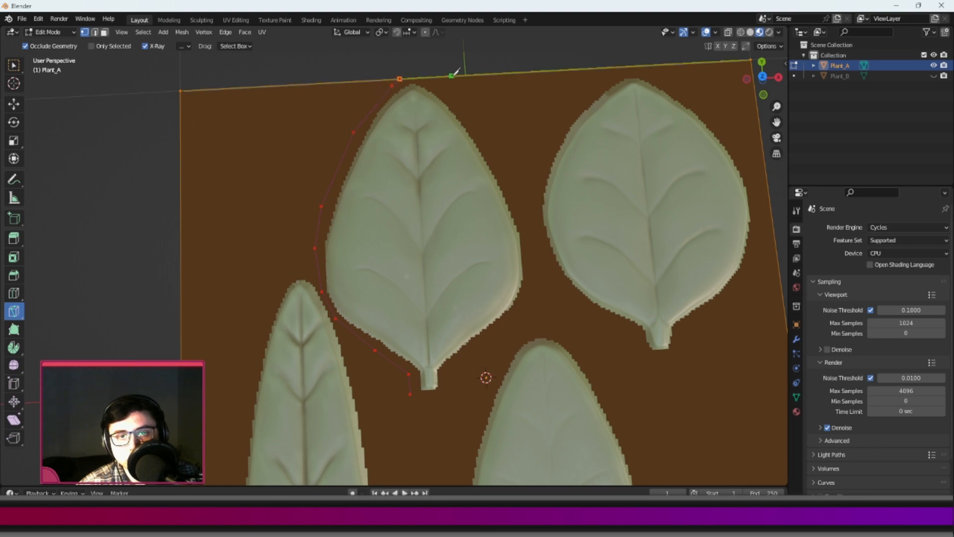
Continue the knife cut around the tip and down the leaf's right edge, close it at the stem, and confirm the cut.
left_click(434, 77)
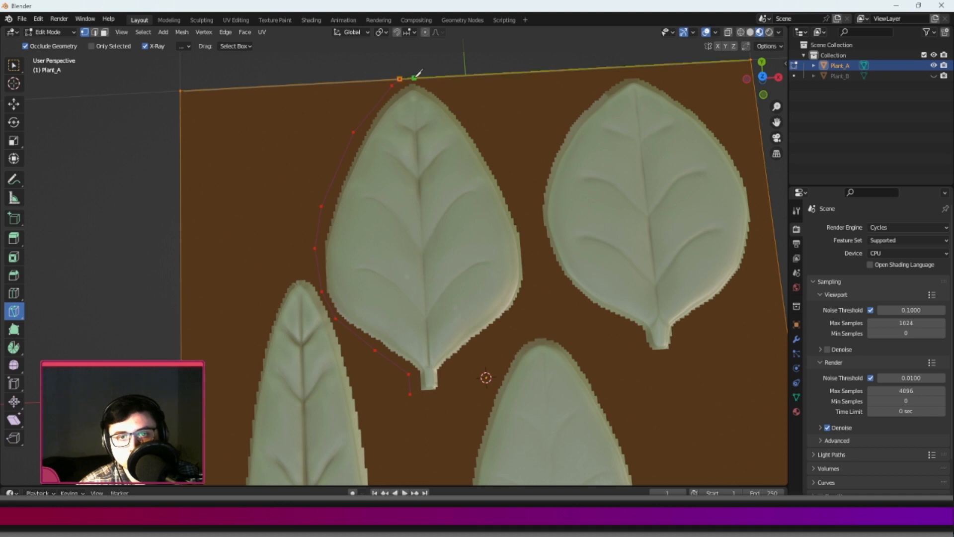
left_click(437, 77)
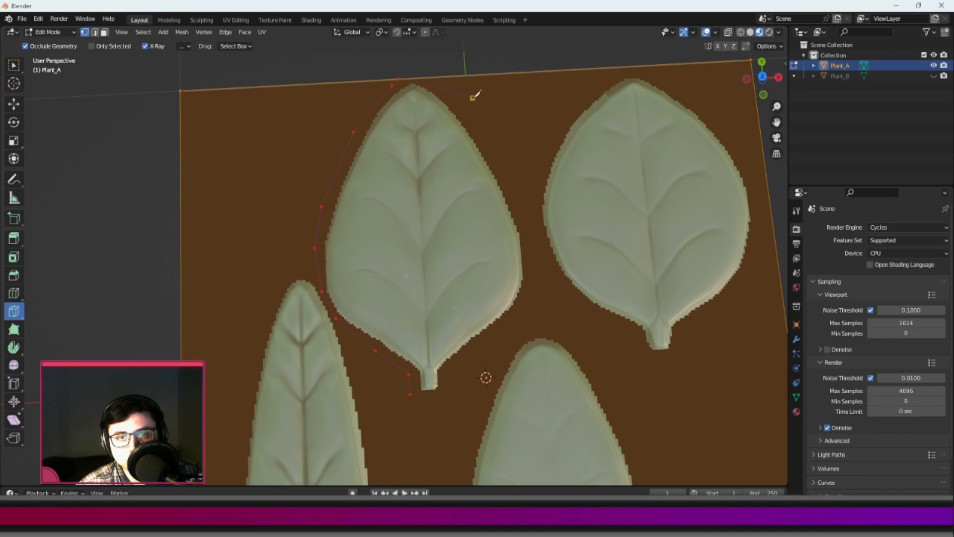
left_click(425, 78)
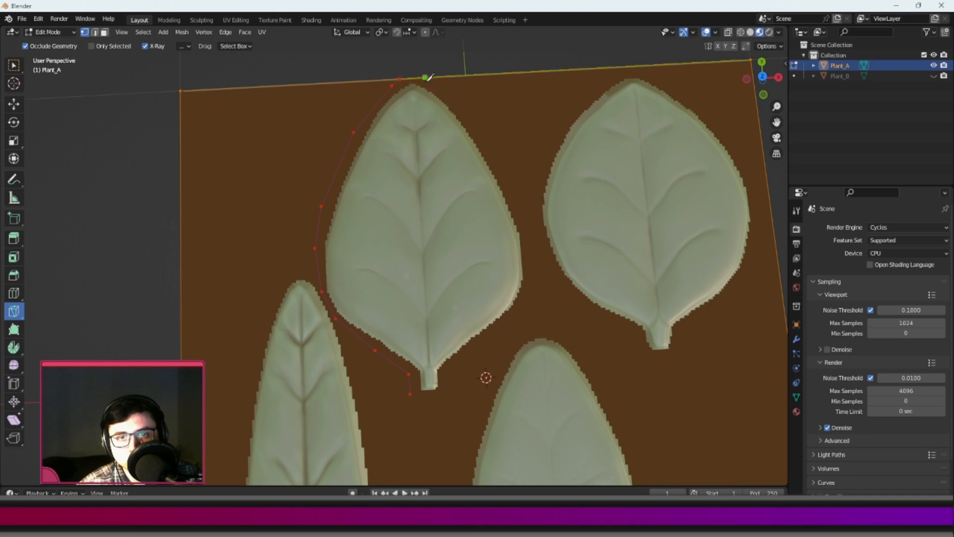
left_click(451, 96)
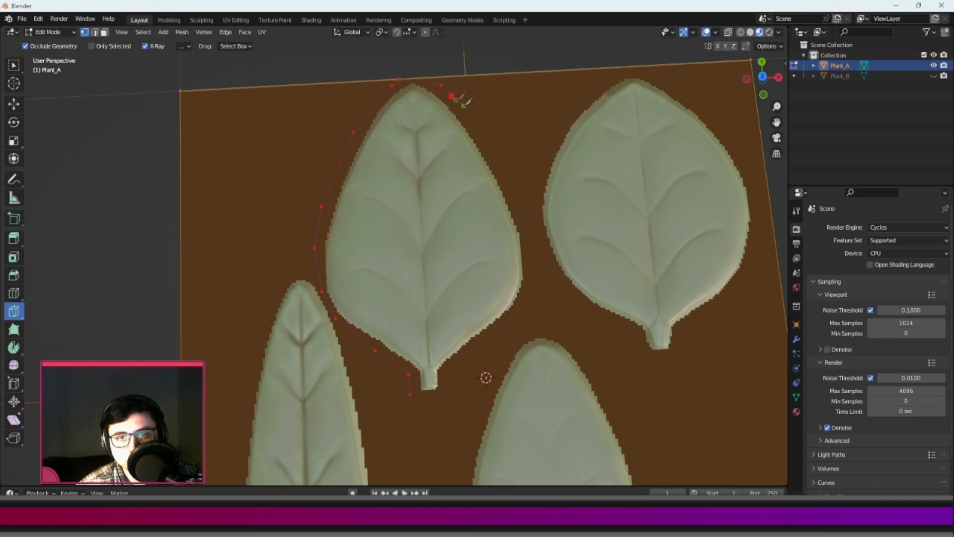
left_click(469, 115)
left_click(485, 140)
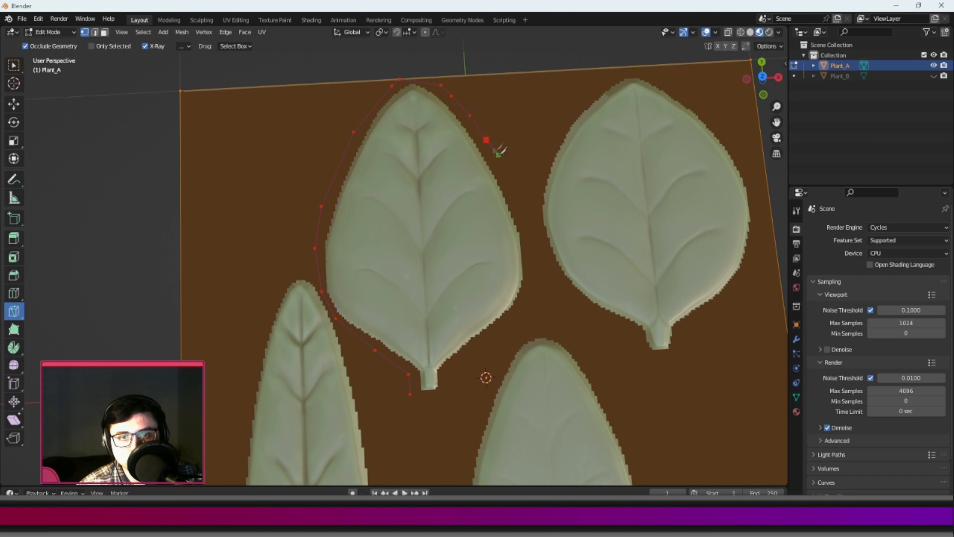
left_click(509, 174)
left_click(524, 209)
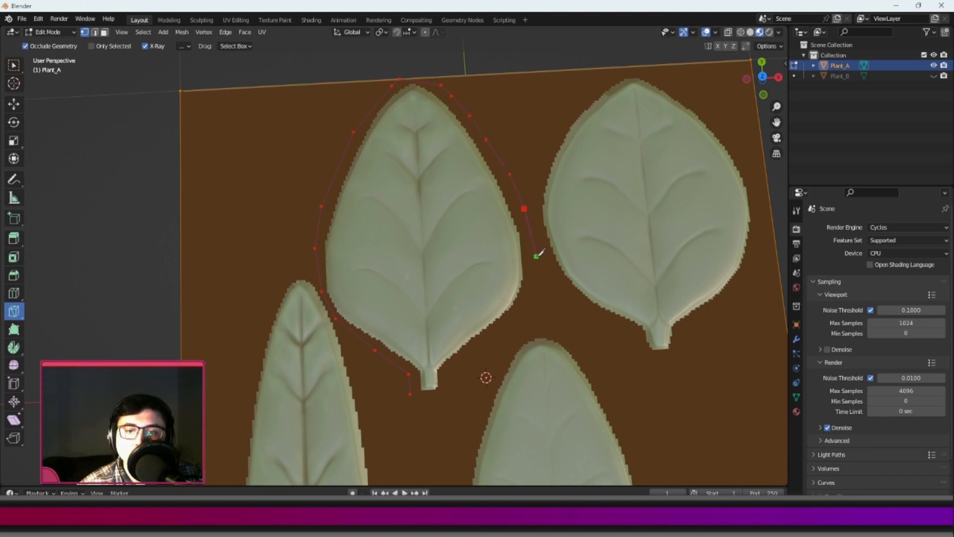
left_click(532, 247)
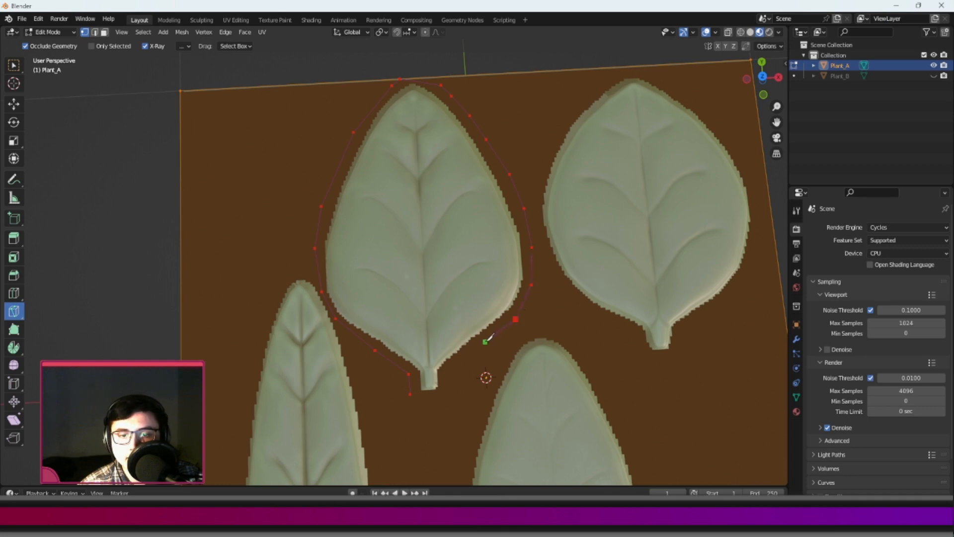
left_click(459, 365)
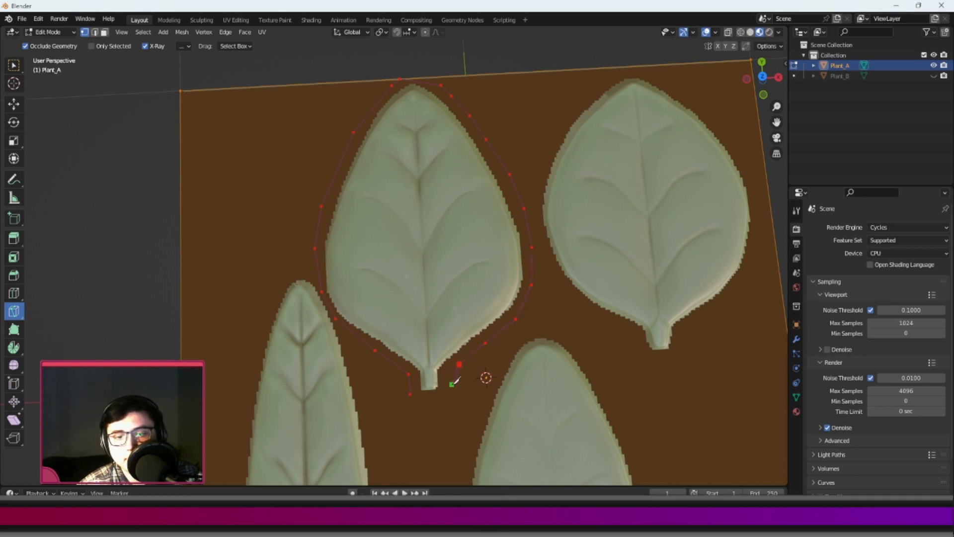
left_click(446, 374)
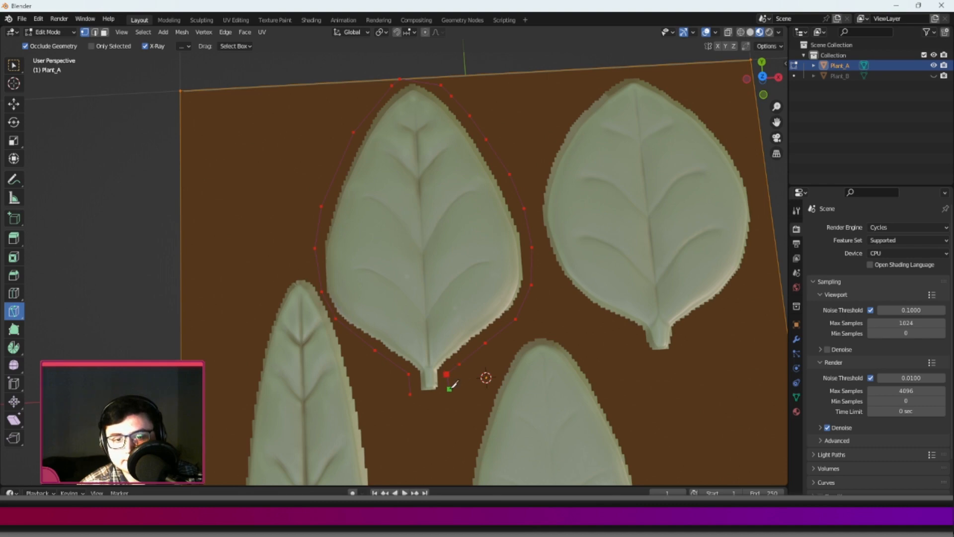
left_click(447, 393)
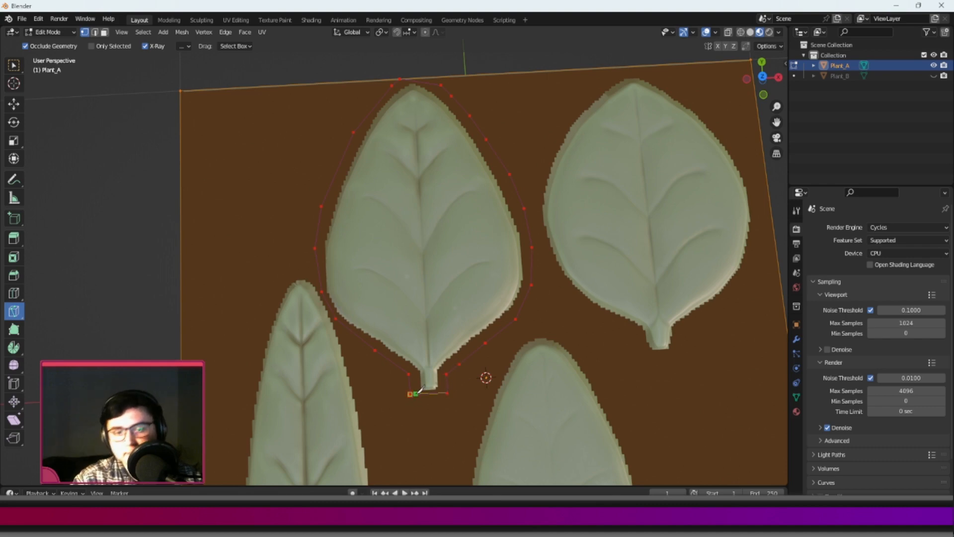
scroll(421, 200, "up", 2)
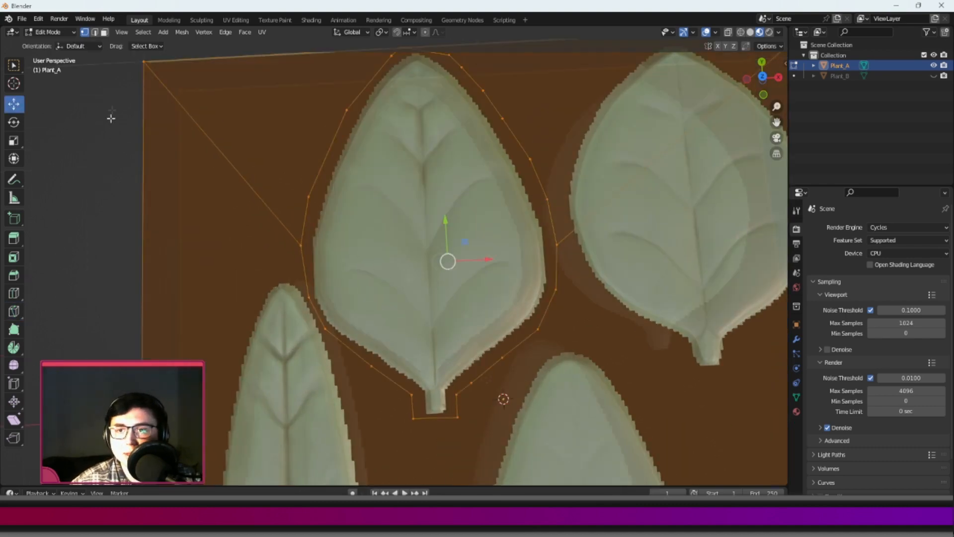
Select the faces outside the cut outline and delete them, leaving only the single leaf.
scroll(110, 122, "down", 2)
scroll(318, 164, "down", 3)
left_click(325, 163)
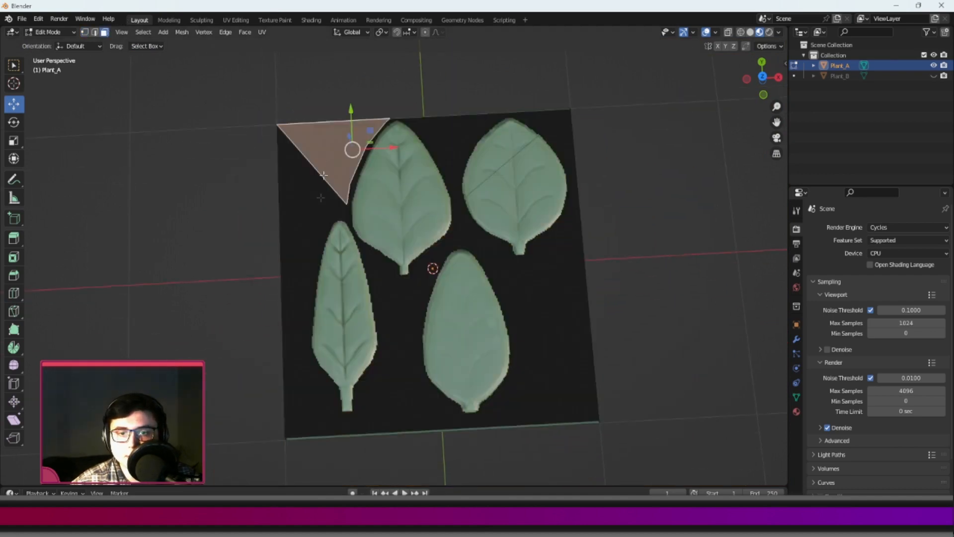
left_click(322, 293, "shift")
left_click(484, 154, "shift")
key("x")
left_click(484, 153)
key("Home")
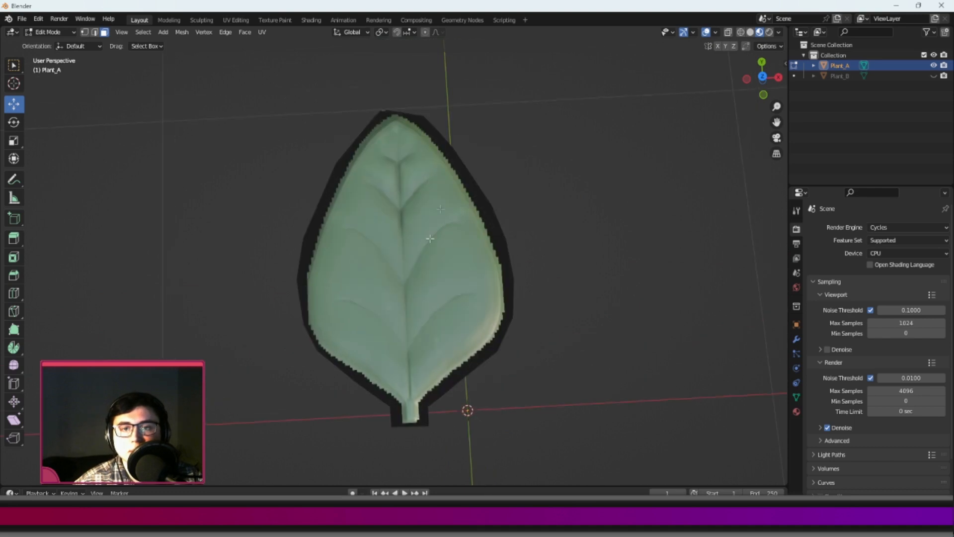
Move the top outline vertex so it is centred above the leaf tip.
scroll(402, 132, "up", 2)
middle_click_drag(398, 128, 371, 251, "shift")
scroll(326, 270, "up", 2)
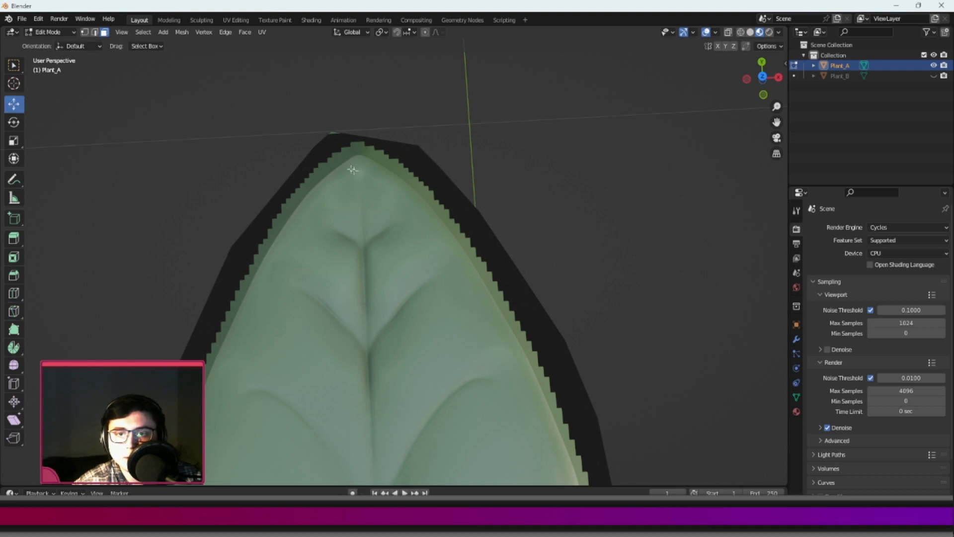
scroll(332, 135, "down", 4)
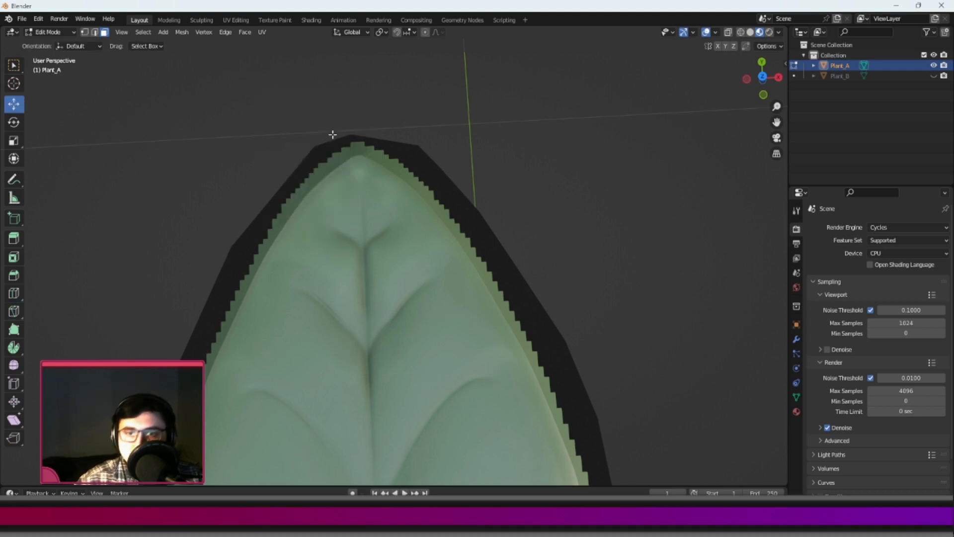
middle_click_drag(447, 258, 477, 164, "shift")
scroll(487, 235, "down", 1)
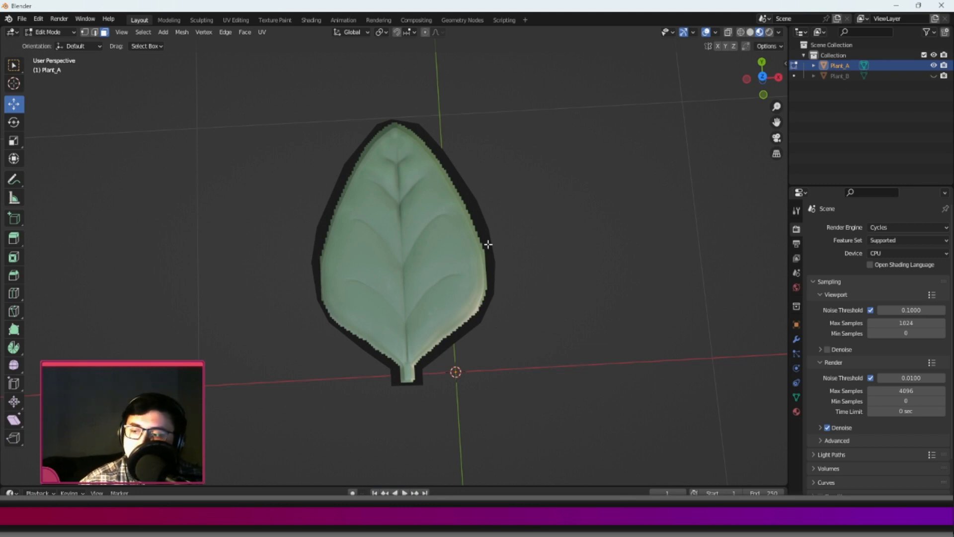
Check the leaf cutout from a lower angle in the rendered view, then return to material preview.
scroll(359, 218, "up", 3)
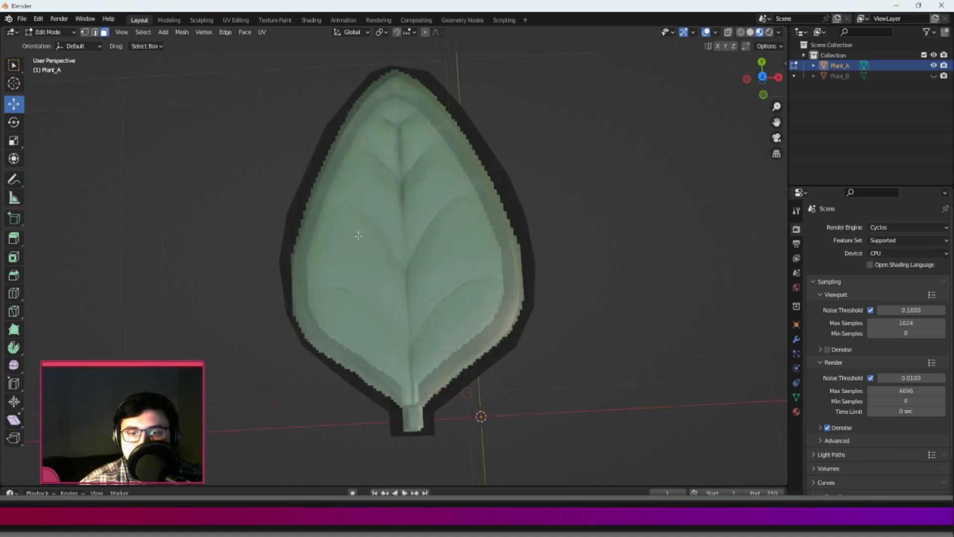
middle_click_drag(361, 261, 328, 215, "shift")
scroll(328, 215, "down", 3)
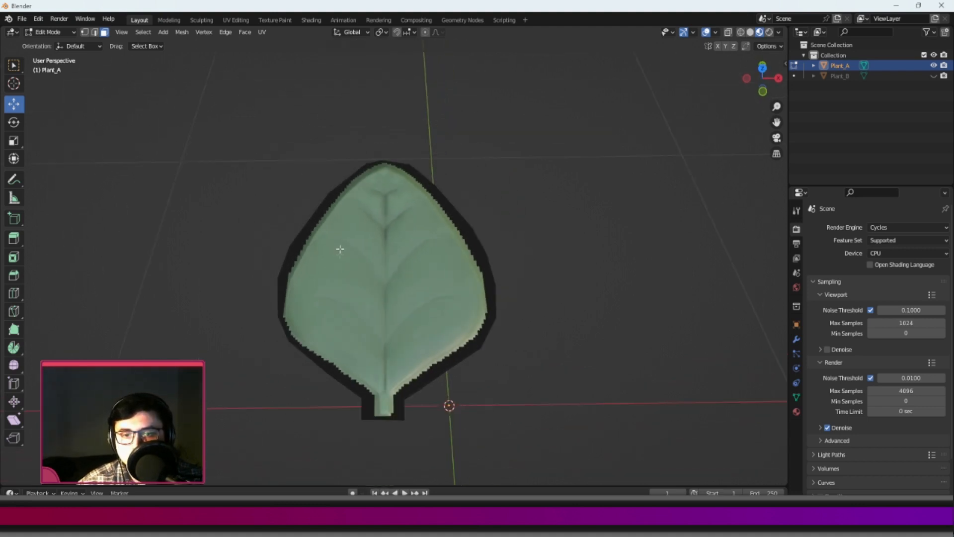
left_click(769, 32)
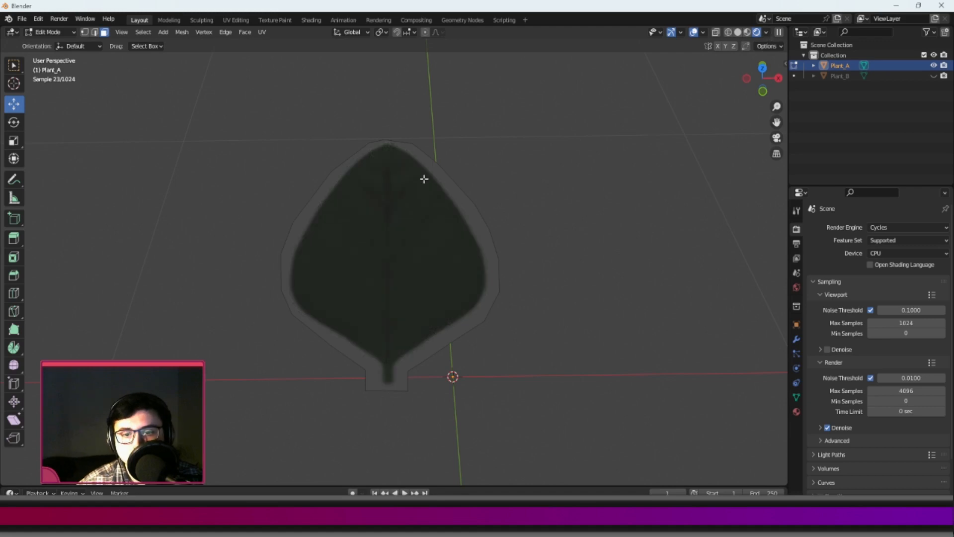
left_click(748, 32)
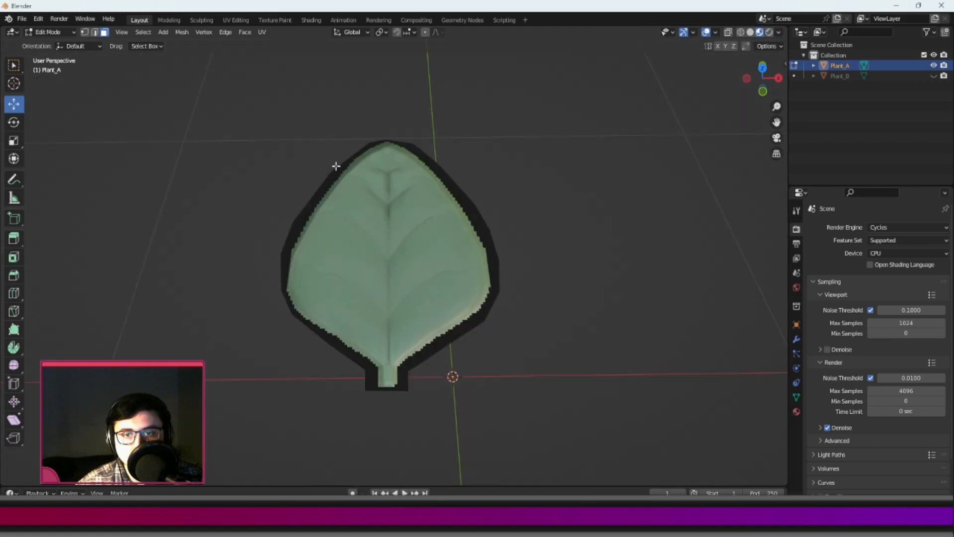
Select the whole leaf mesh, triangulate its faces, and convert the triangles to quads.
scroll(343, 223, "up", 4)
scroll(364, 216, "down", 2)
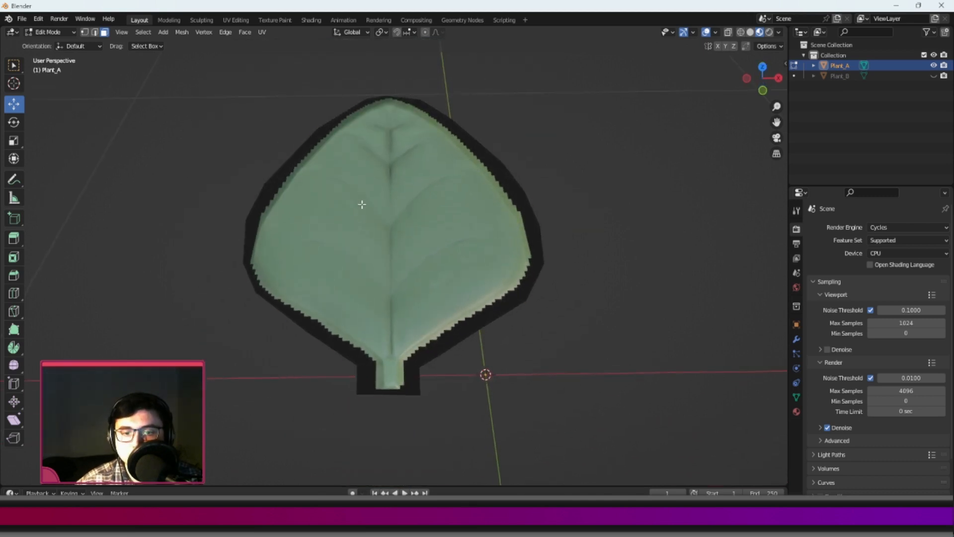
key("a")
right_click(366, 219)
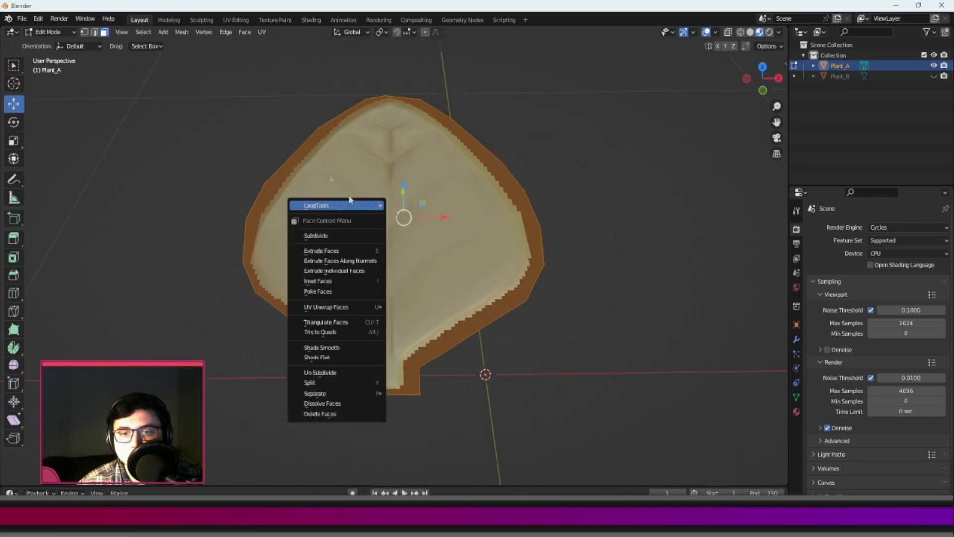
right_click(364, 204)
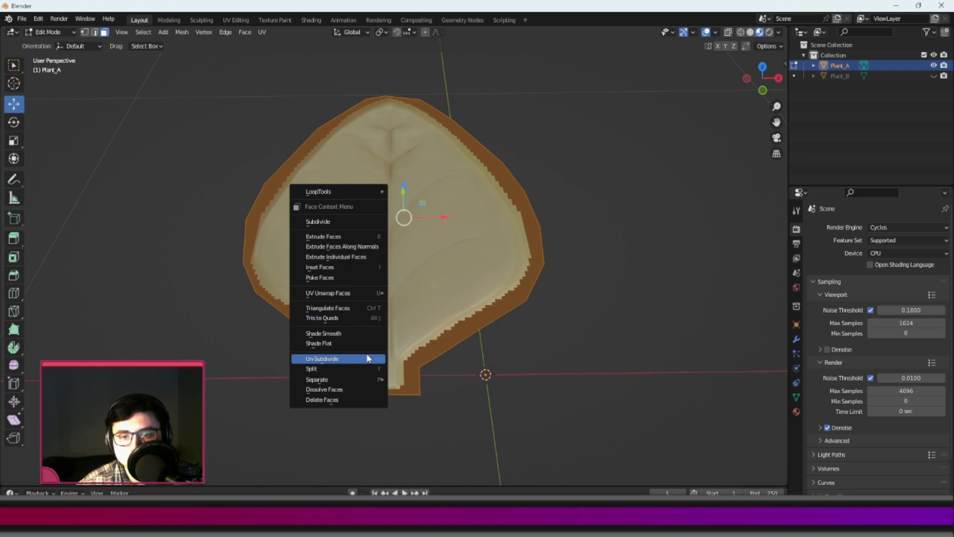
left_click(339, 308)
middle_click_drag(434, 242, 386, 327)
right_click(409, 272)
left_click(373, 281)
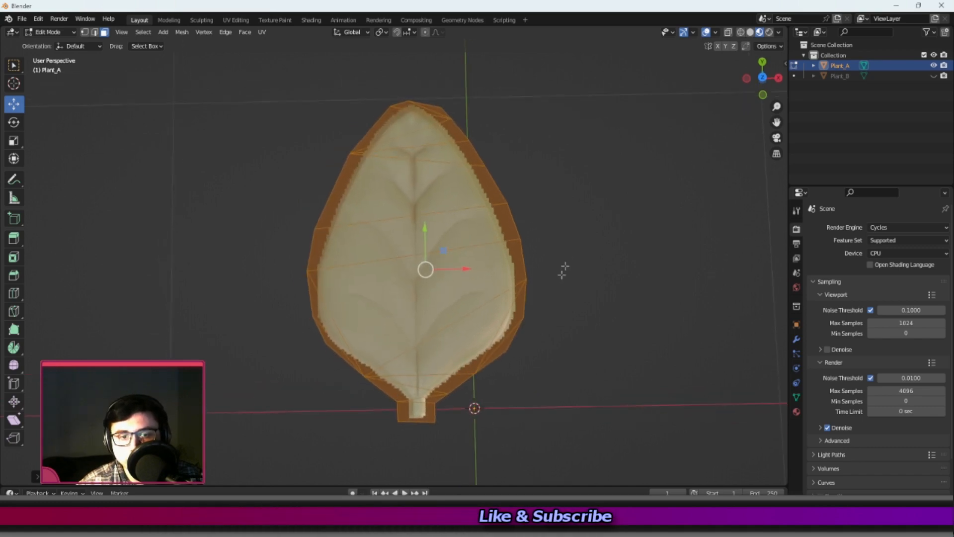
Return to Object Mode and move the leaf so the base of its stem sits on the world origin.
middle_click_drag(400, 327, 291, 357)
scroll(383, 258, "up", 2)
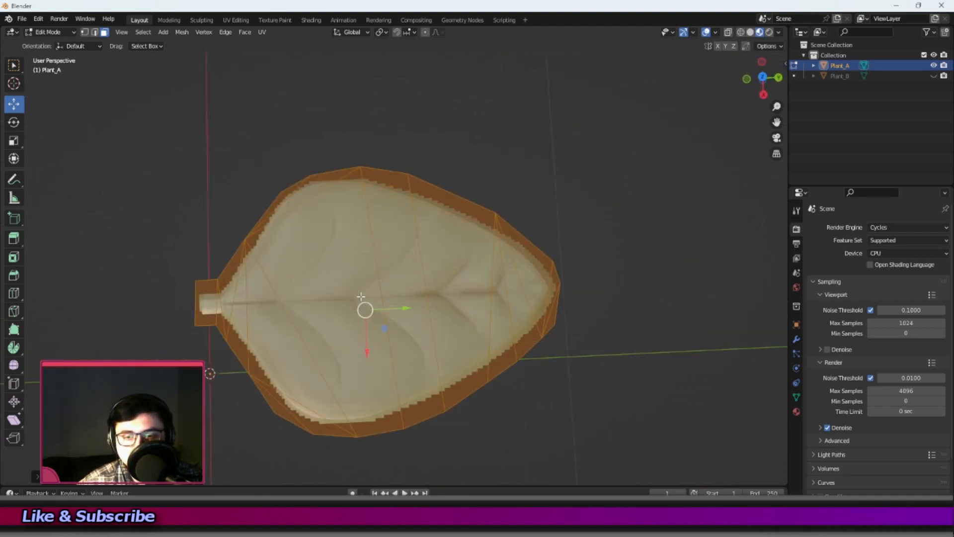
scroll(361, 301, "down", 3)
middle_click_drag(362, 309, 413, 236)
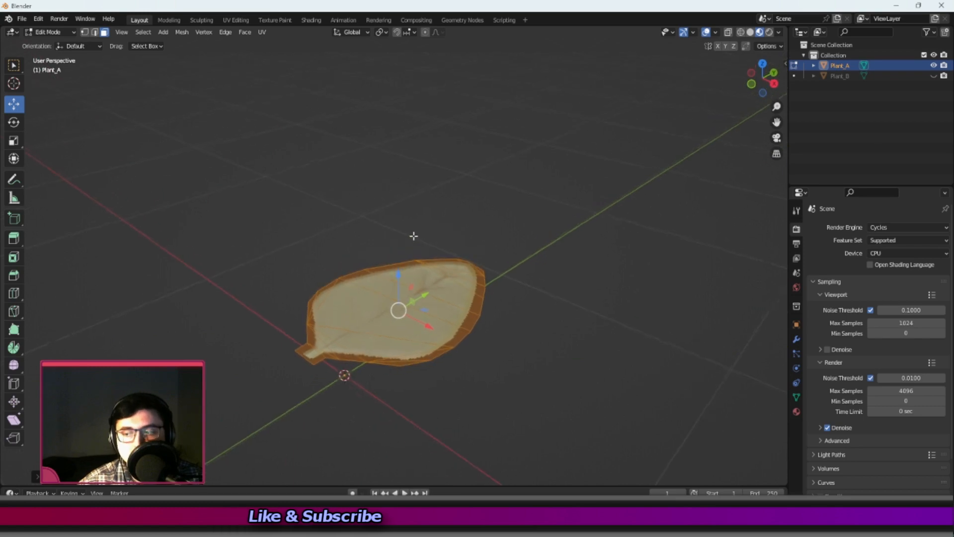
key("Tab")
middle_click_drag(440, 316, 376, 310)
key("r")
key("Escape")
middle_click_drag(389, 283, 360, 384)
left_click_drag(361, 323, 368, 323)
left_click_drag(328, 365, 326, 401)
left_click_drag(372, 362, 370, 362)
Apply all transforms to the leaf and reselect it in a side-on view.
key("ctrl+a")
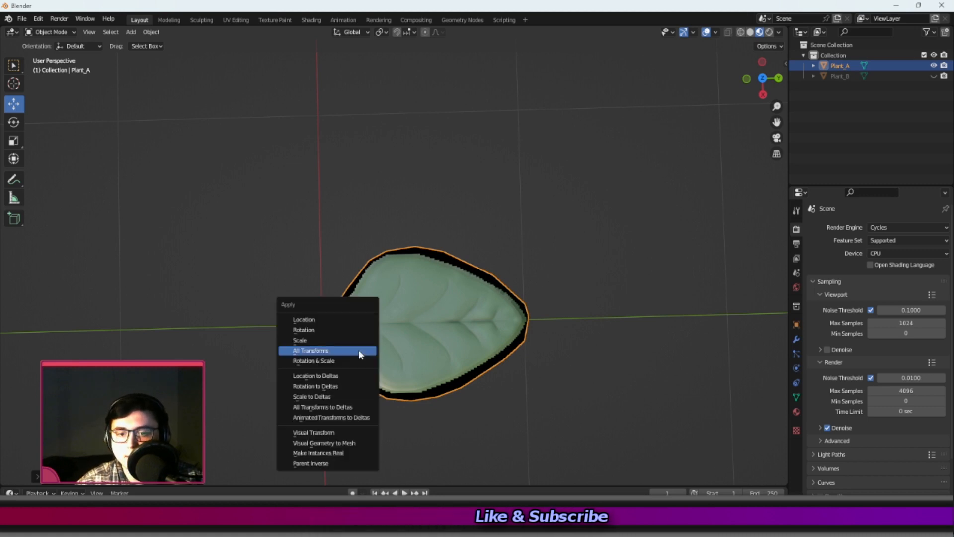
left_click(359, 350)
left_click(510, 225)
middle_click_drag(510, 225, 404, 237)
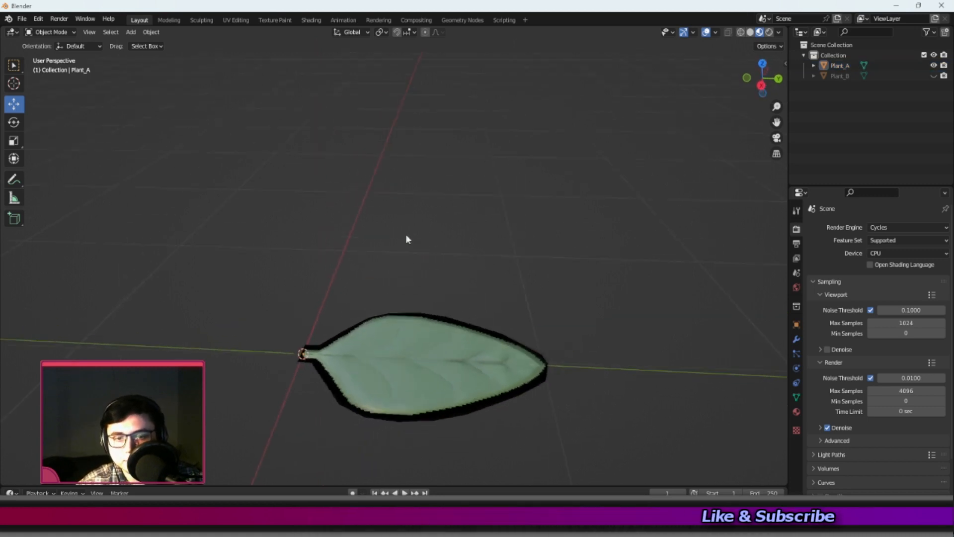
left_click(403, 335)
middle_click_drag(403, 335, 213, 189)
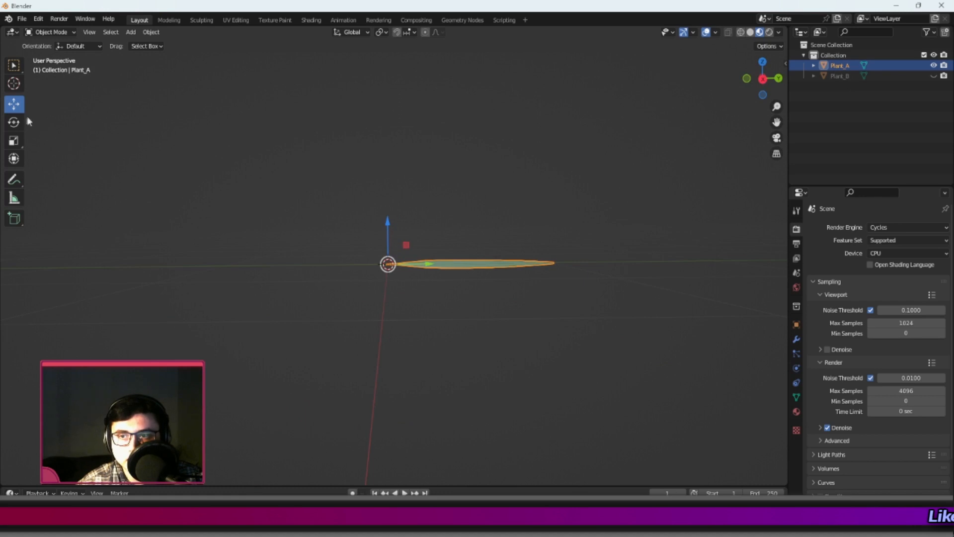
Rotate the leaf about its stem base so that it tilts upward from the ground plane.
left_click(15, 121)
left_click_drag(419, 242, 512, 155)
middle_click_drag(512, 155, 447, 240)
In Edit Mode, select the faces of the leaf's outer half and rotate them slightly downward in a side view.
key("Tab")
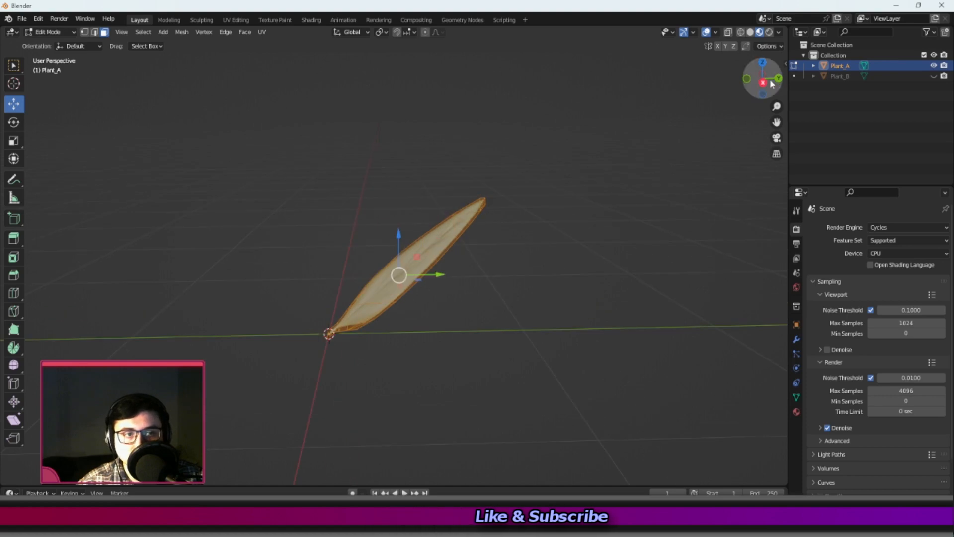
left_click(763, 82)
middle_click_drag(537, 276, 419, 243)
left_click(444, 242, "shift")
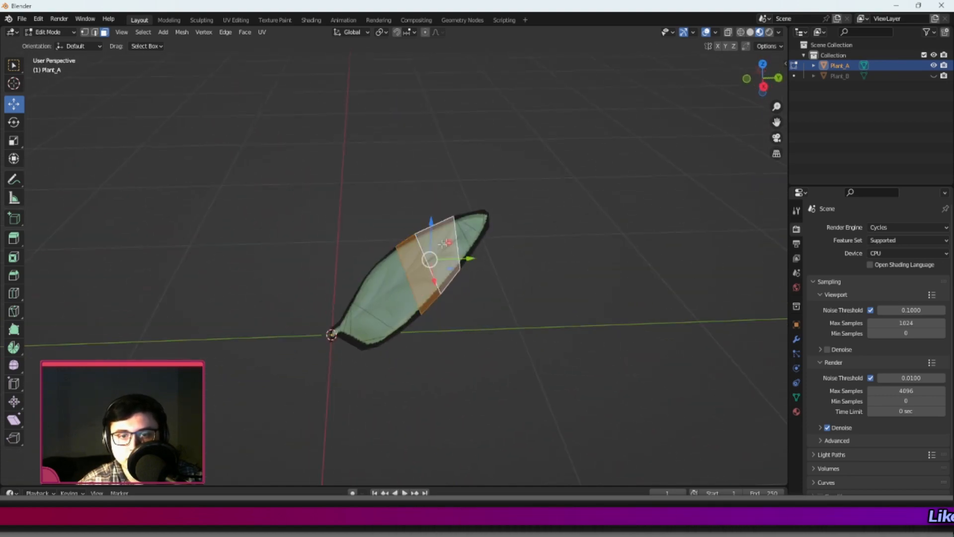
left_click(464, 234, "shift")
middle_click_drag(473, 235, 475, 194)
left_click(765, 81)
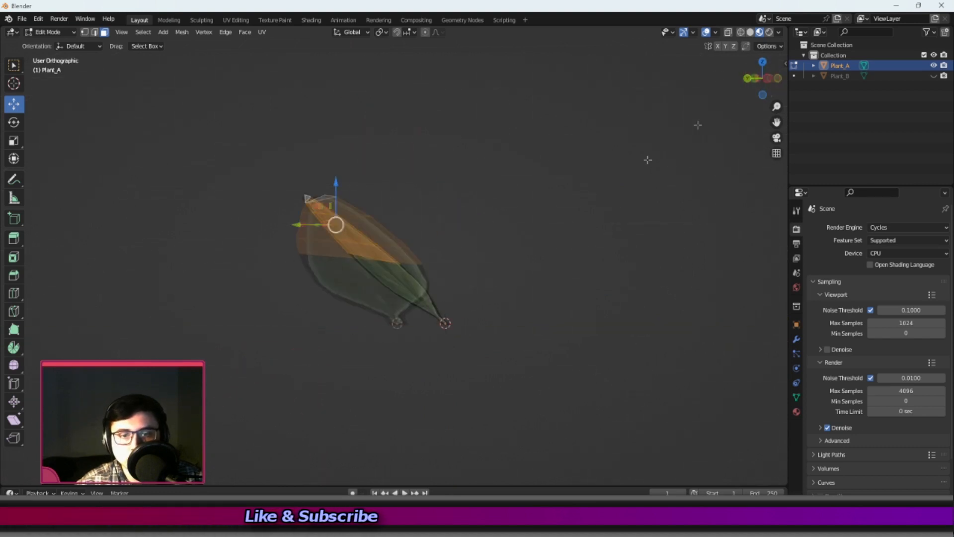
key("r")
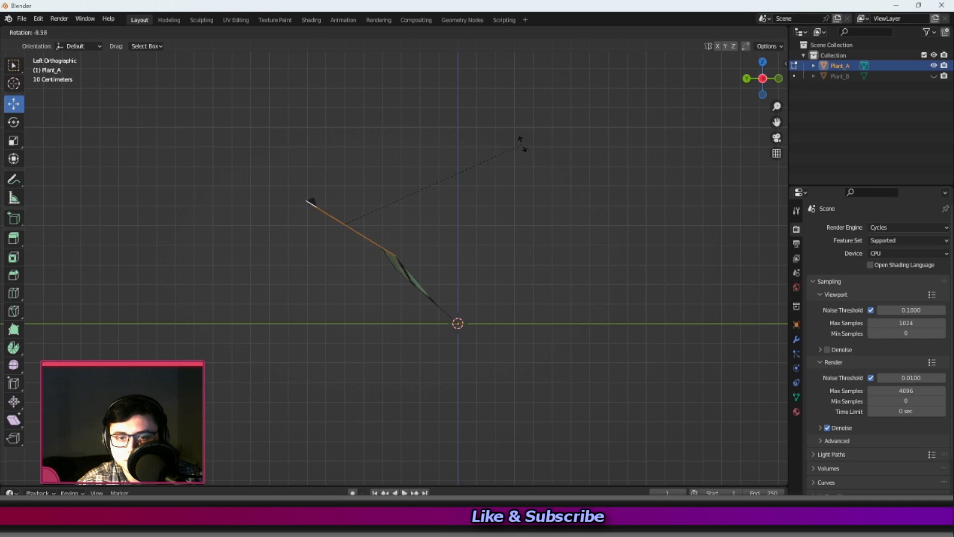
left_click(482, 164)
Rotate the leaf's outer faces further toward horizontal and move them back into line with the lower part.
middle_click_drag(319, 198, 689, 60)
left_click(768, 79)
key("r")
left_click(505, 111)
key("r")
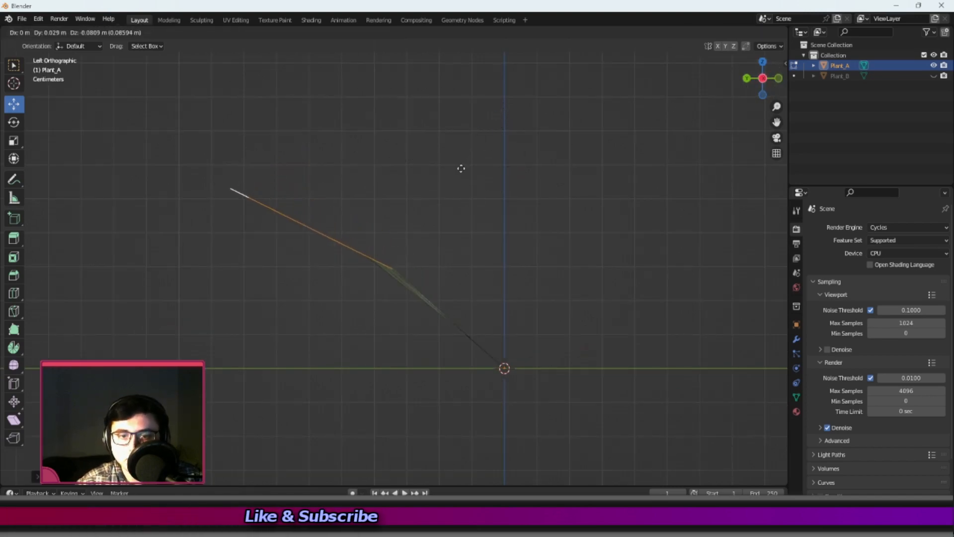
left_click(433, 177)
Select only the tip faces, rotate and move them in a side view to continue the leaf's curve, and leave Edit Mode.
middle_click_drag(187, 167, 209, 130)
left_click_drag(209, 130, 278, 213)
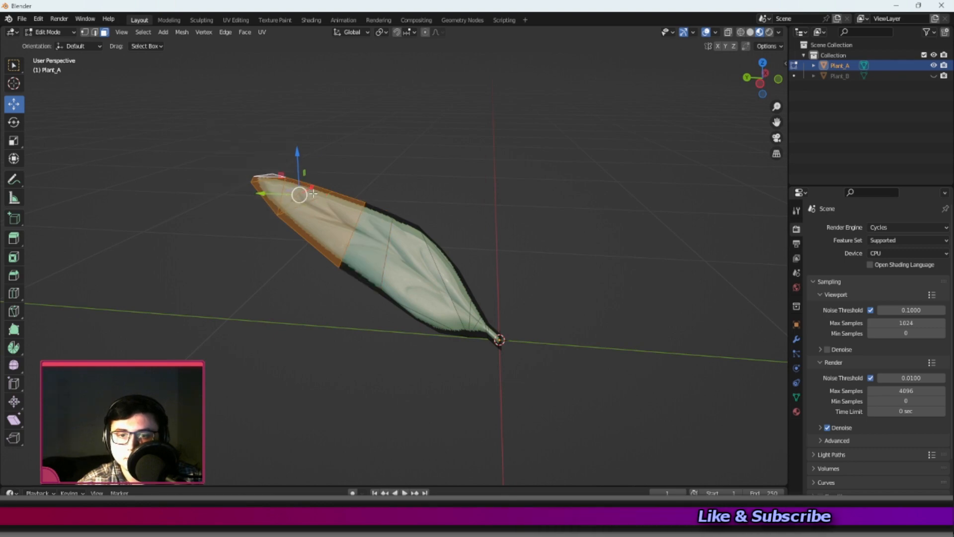
left_click(313, 196)
left_click(296, 194, "shift")
left_click(273, 185, "shift")
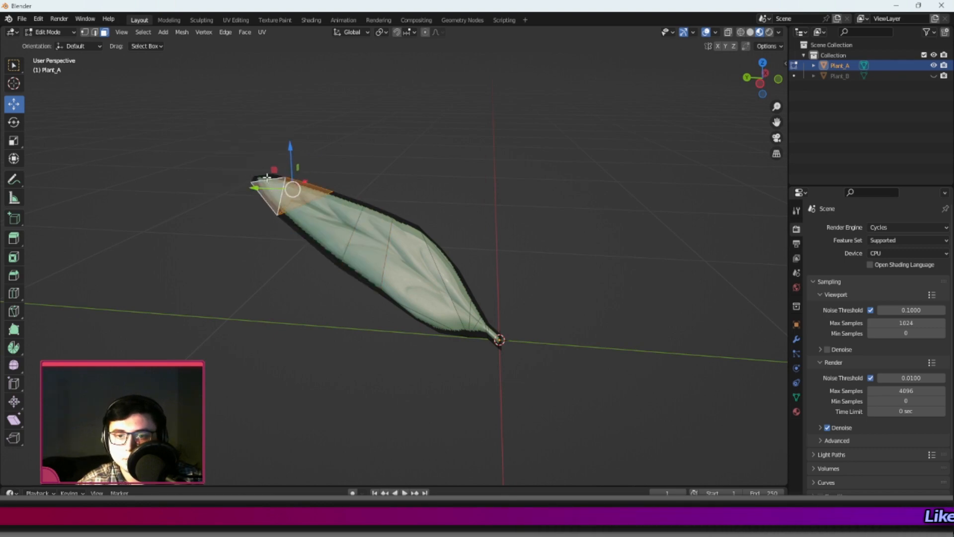
left_click(748, 78)
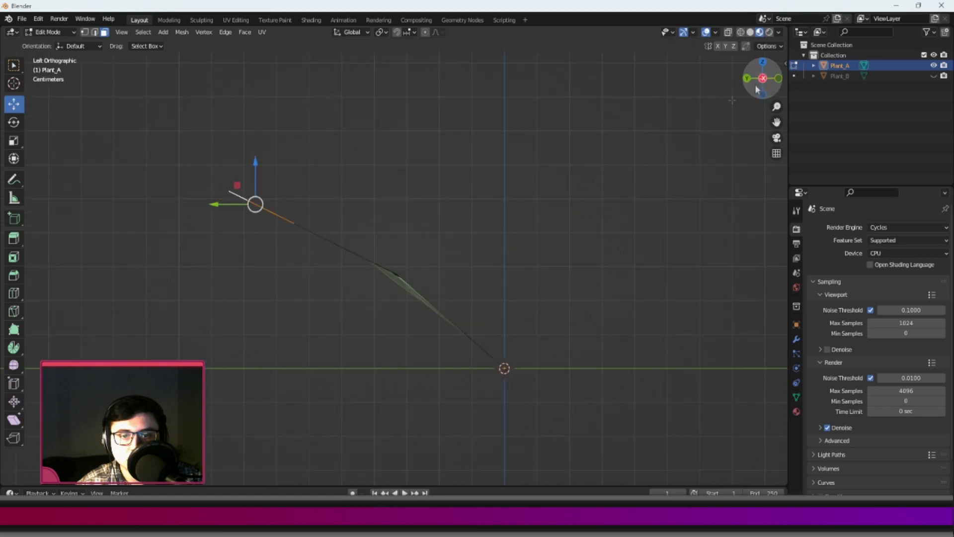
key("r")
left_click(419, 135)
key("g")
left_click(402, 164)
middle_click_drag(485, 253, 336, 304)
scroll(336, 305, "down", 3)
key("Tab")
Shade the bent leaf smooth and check it in the rendered view, then return to material preview.
middle_click_drag(456, 324, 508, 300)
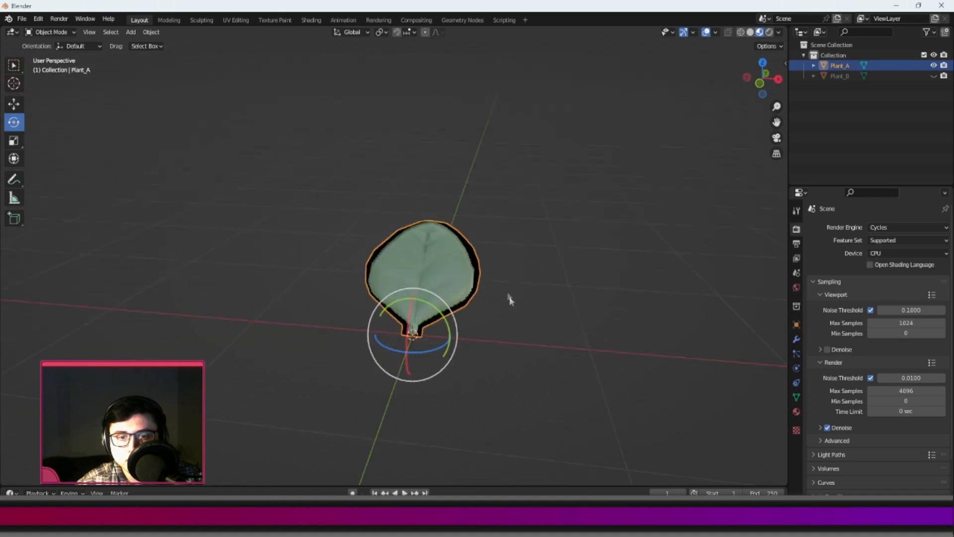
scroll(509, 300, "up", 3)
right_click(464, 251)
left_click(451, 252)
left_click(610, 184)
mouse_move(610, 184)
middle_mouse_down()
mouse_move(575, 225)
mouse_move(570, 203)
mouse_move(583, 202)
mouse_move(491, 209)
middle_mouse_up()
left_click(770, 32)
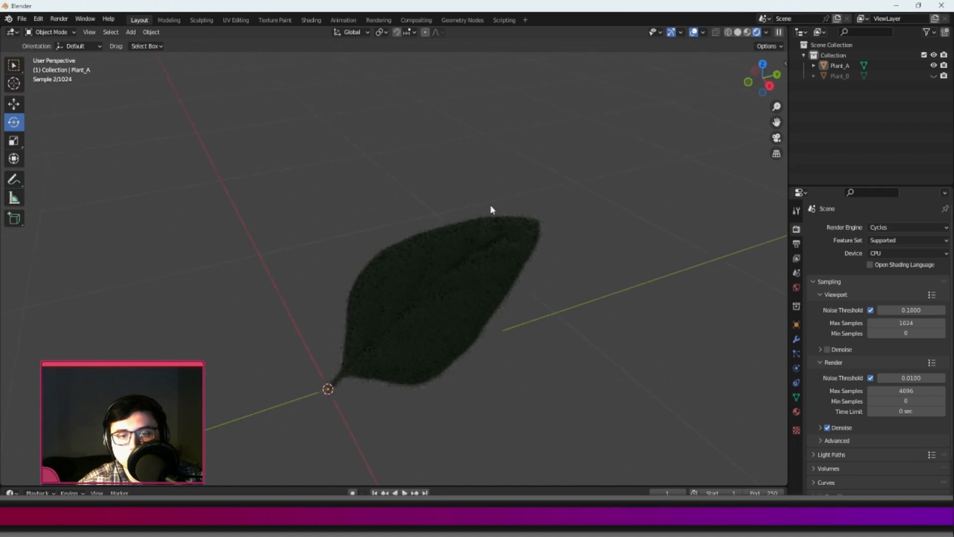
left_click(747, 32)
Duplicate the leaf in place and rotate the copy around the Z axis to the opposite side of the origin.
scroll(423, 308, "down", 2)
mouse_move(393, 323)
middle_mouse_down("shift")
mouse_move(423, 243)
mouse_move(396, 281)
middle_mouse_up("shift")
left_click(422, 246)
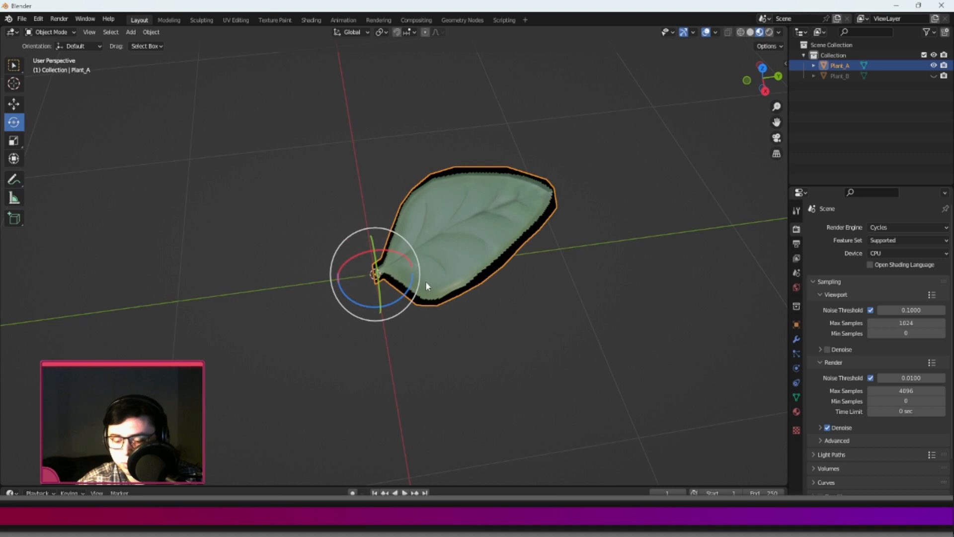
key("shift+d")
right_click(407, 269)
left_click_drag(395, 302, 316, 193, "ctrl")
middle_click_drag(316, 194, 364, 256)
scroll(318, 274, "up", 4)
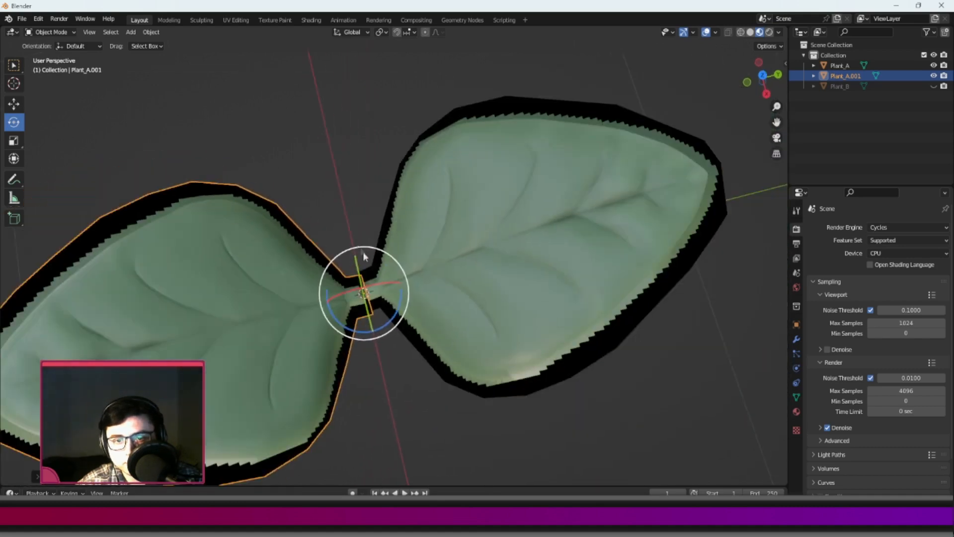
Move the copied leaf so its stem meets the original's at the origin, aligning it along X, and apply its transforms.
left_click_drag(400, 311, 399, 315, "ctrl")
scroll(273, 324, "up", 7)
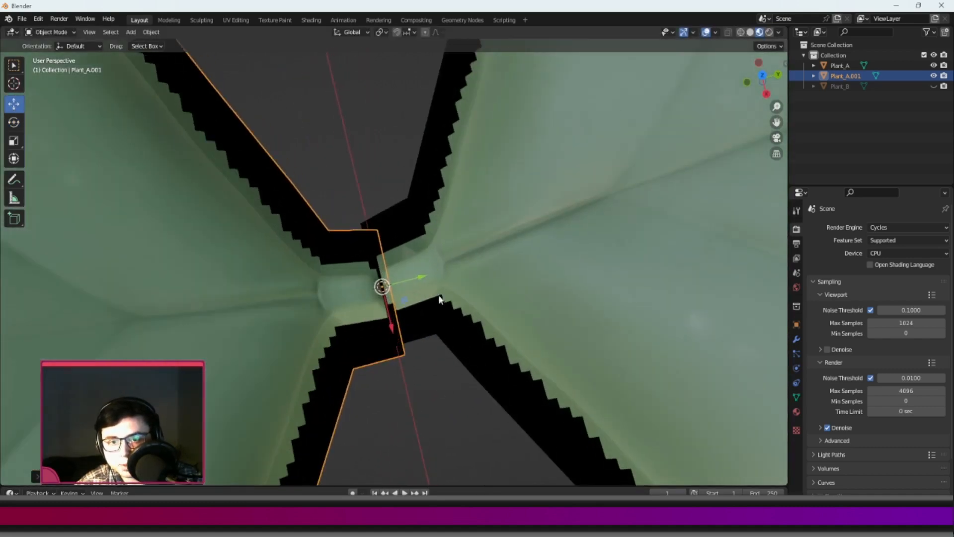
key("g")
key("x")
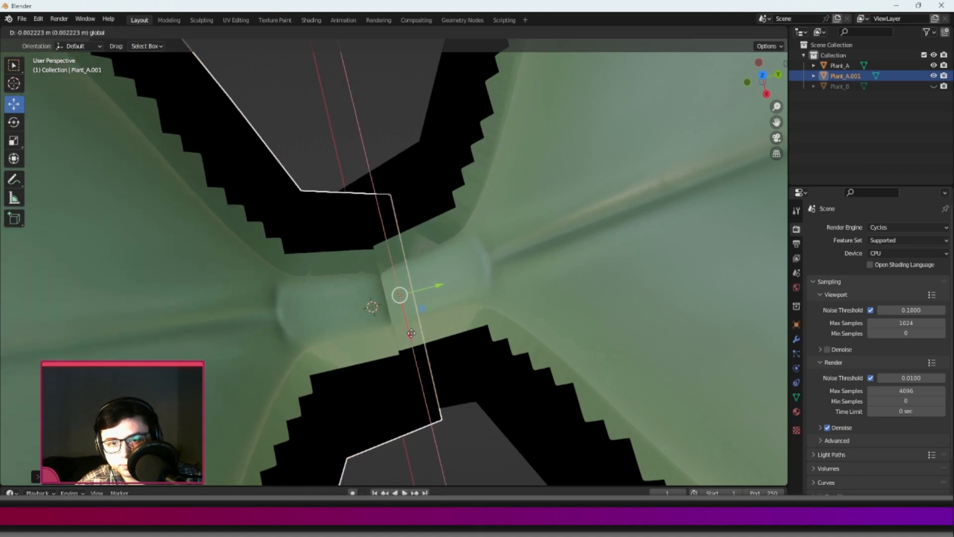
left_click_drag(408, 330, 409, 326)
scroll(406, 294, "down", 6)
middle_click_drag(407, 294, 373, 422)
scroll(353, 325, "down", 3)
key("ctrl+a")
left_click(366, 289)
Check how the two leaves meet at the stems, including in the rendered view, and return to material preview.
scroll(418, 362, "up", 3)
middle_click_drag(419, 362, 460, 329, "shift")
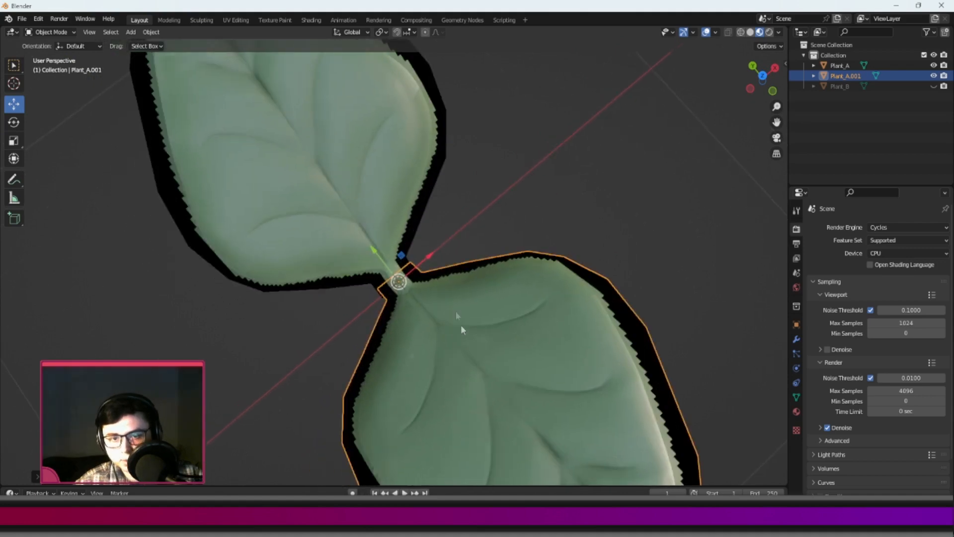
scroll(567, 274, "down", 4)
middle_click_drag(570, 274, 604, 163)
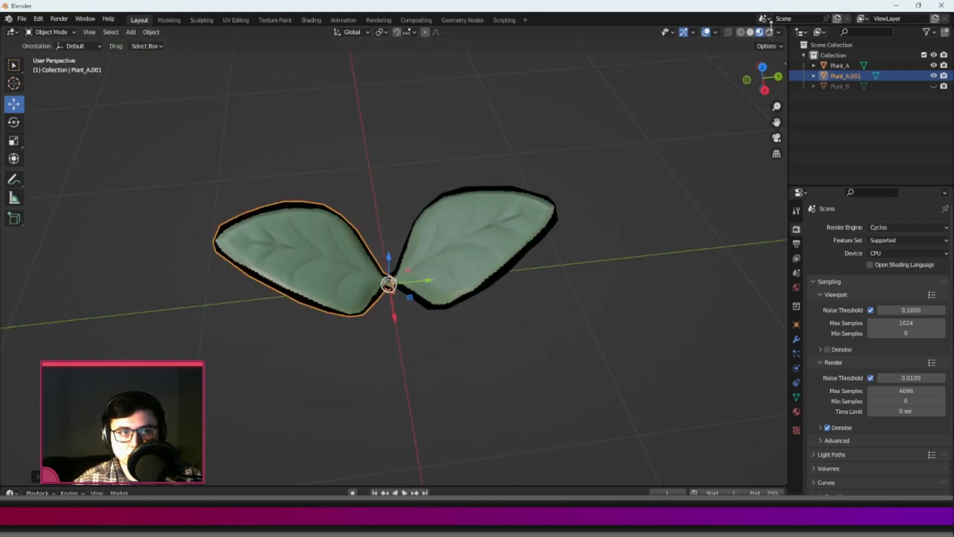
left_click(769, 32)
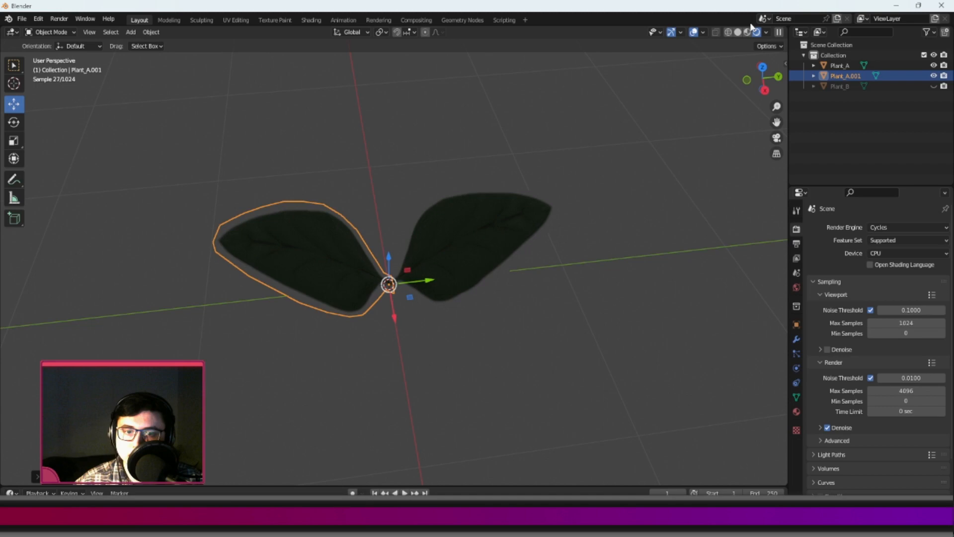
left_click(747, 32)
Join the two leaves into one object and apply its transforms.
mouse_move(380, 315)
middle_mouse_down()
mouse_move(436, 253)
mouse_move(435, 283)
middle_mouse_up()
left_click(430, 253, "shift")
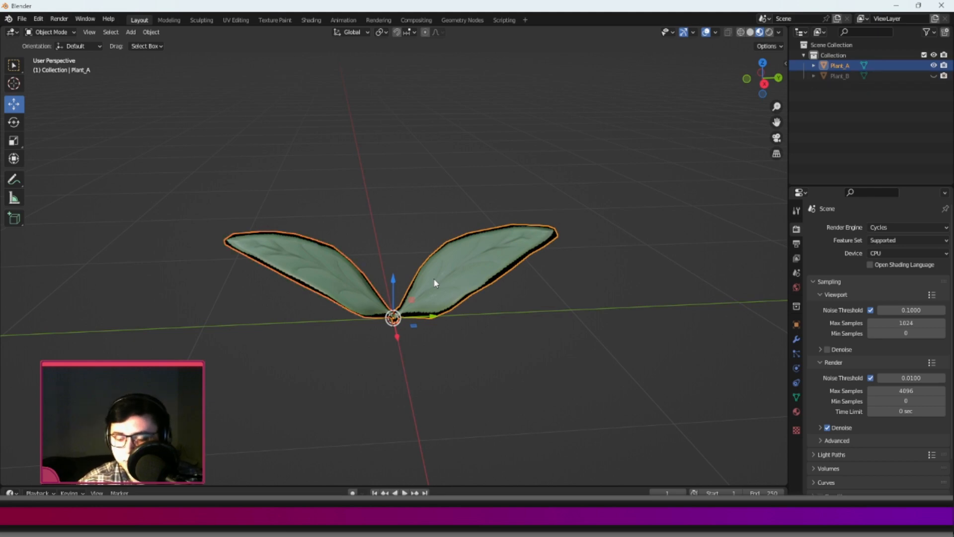
key("ctrl+a")
left_click(434, 283)
Duplicate the leaf pair in place and rotate the copy around Z so the four leaves form a cross.
middle_click_drag(514, 332, 418, 329)
key("shift+d")
left_click(417, 319)
left_click(13, 121)
left_click_drag(395, 345, 368, 324)
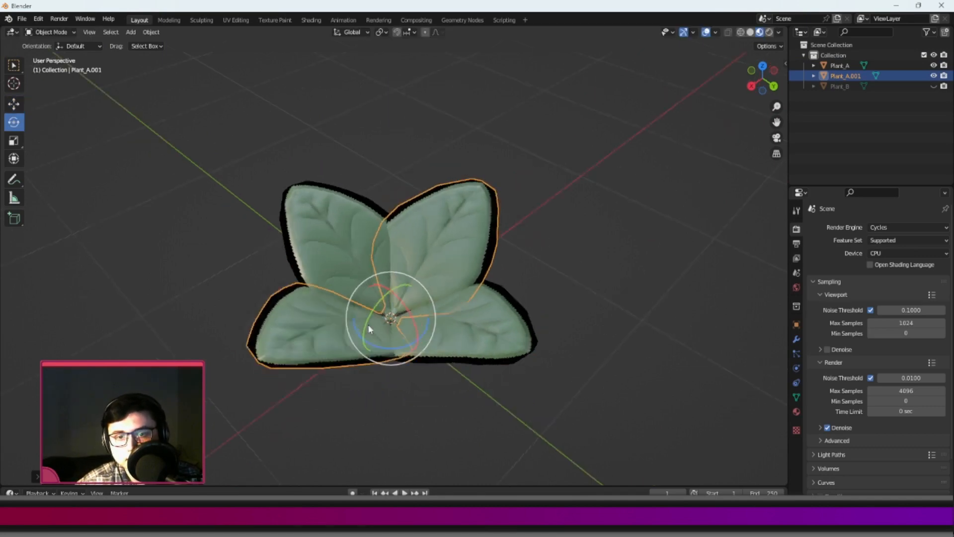
middle_click_drag(368, 324, 52, 181)
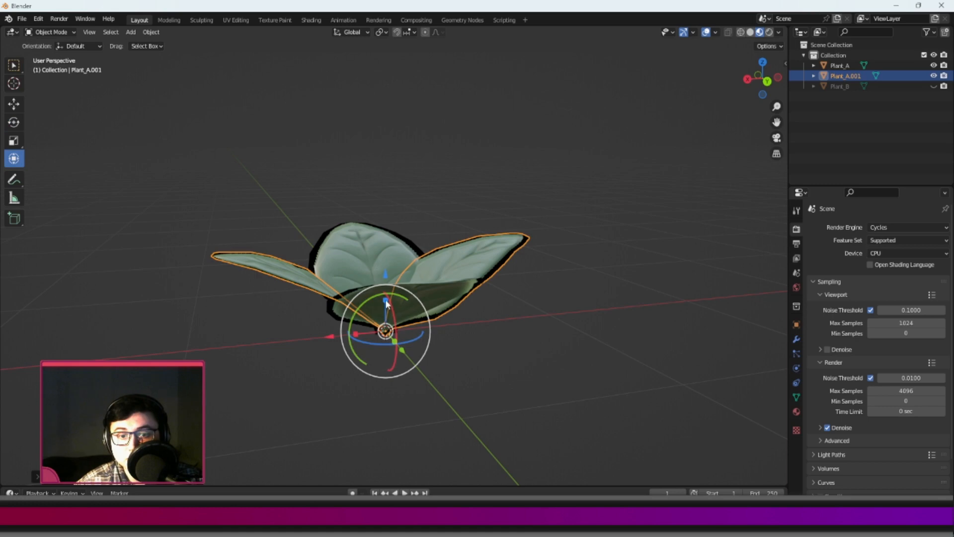
Fine-tune one leaf pair around the shared stem point with the Transform tool, then deselect it.
left_click(565, 313)
middle_click_drag(564, 313, 447, 390)
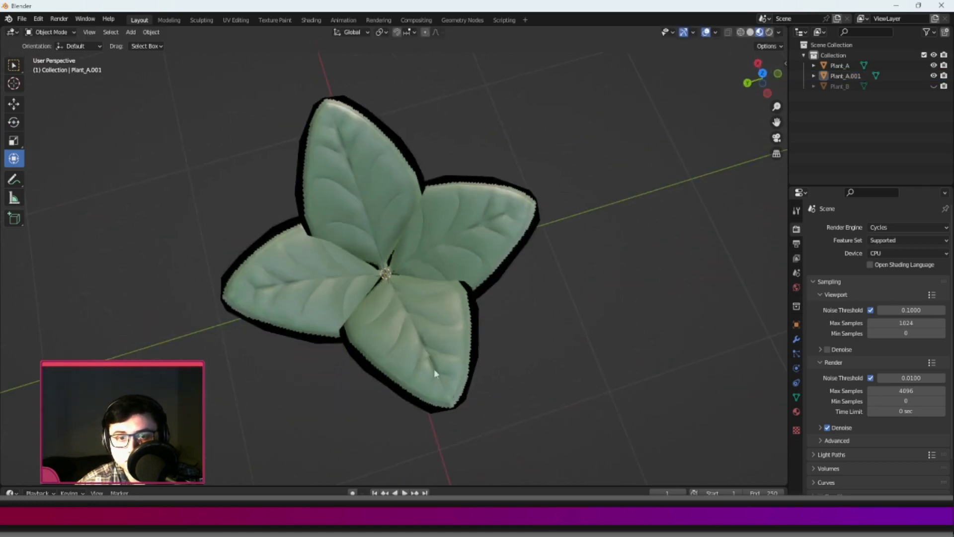
left_click(425, 326)
key("s")
middle_click_drag(425, 325, 512, 283)
right_click(490, 338)
left_click_drag(382, 294, 381, 292)
middle_click_drag(432, 266, 390, 287)
left_click_drag(357, 317, 364, 312)
middle_click_drag(497, 293, 522, 348)
left_click(529, 314)
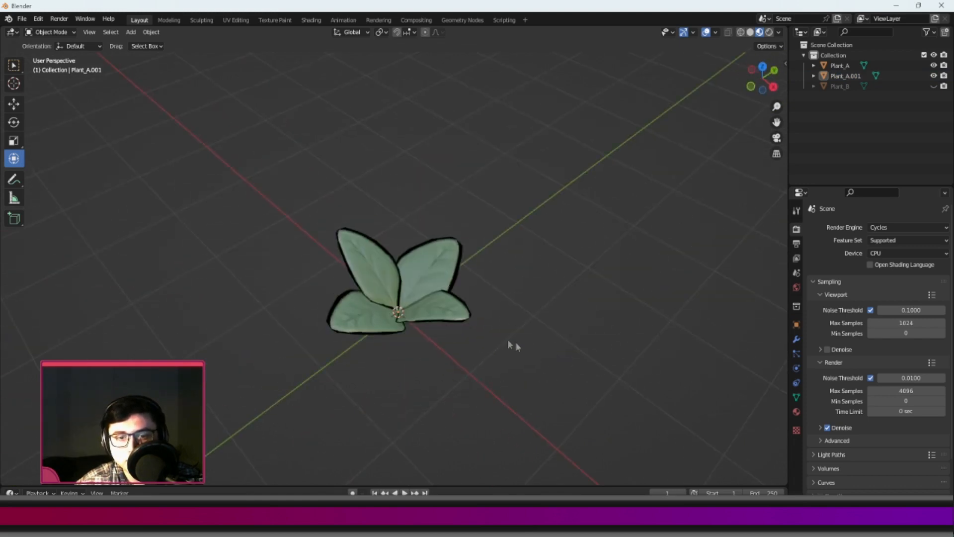
Check the four-leaf plant in the rendered view from above, then return to material preview.
scroll(506, 347, "up", 3)
left_click(770, 32)
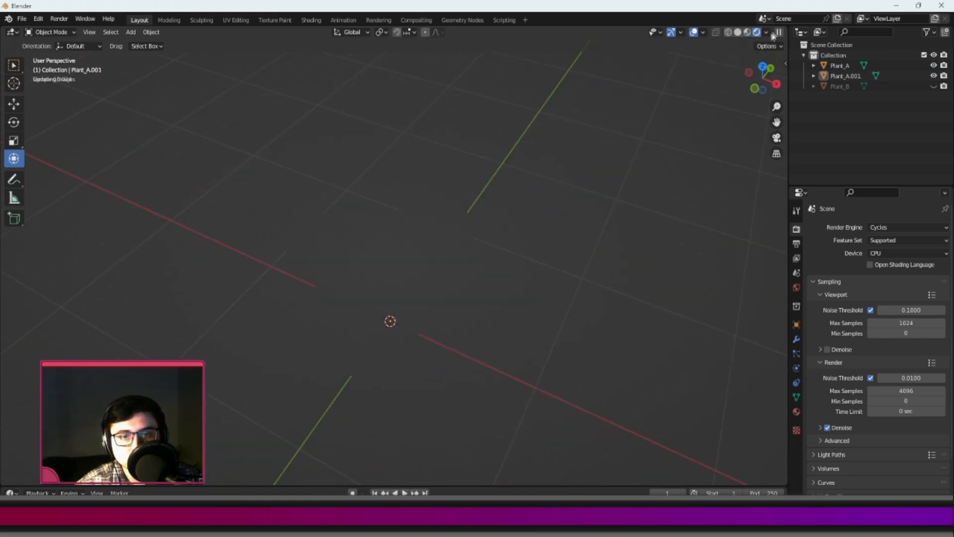
middle_click_drag(536, 238, 532, 253)
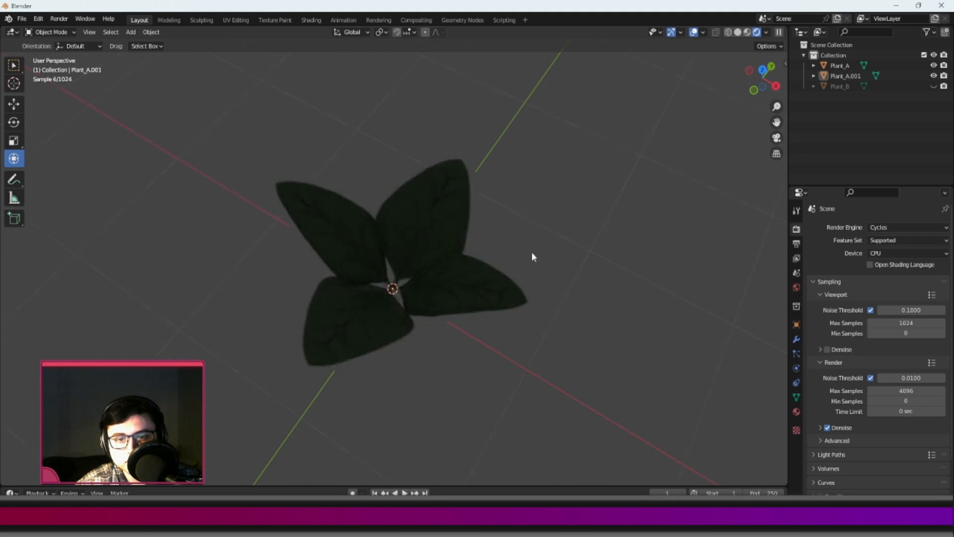
left_click(747, 32)
Add a point light and move it up above the centre of the plant.
mouse_move(455, 265)
middle_mouse_down()
mouse_move(414, 225)
mouse_move(411, 209)
middle_mouse_up()
scroll(412, 223, "down", 2)
key("shift+a")
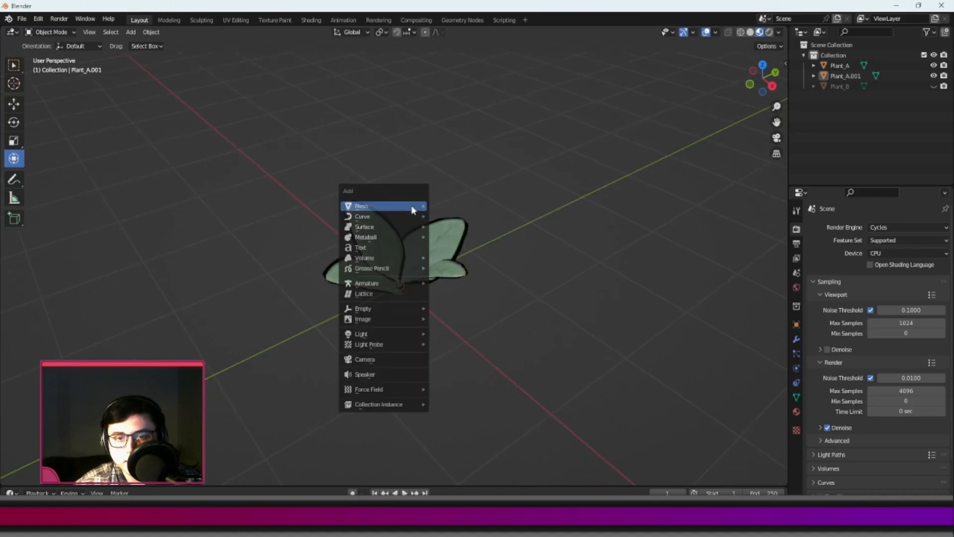
mouse_move(376, 336)
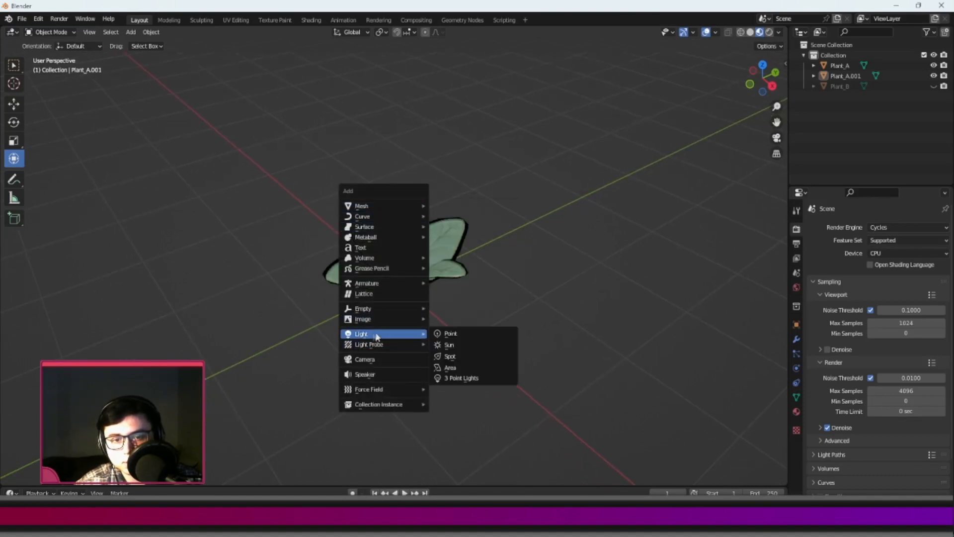
left_click(451, 334)
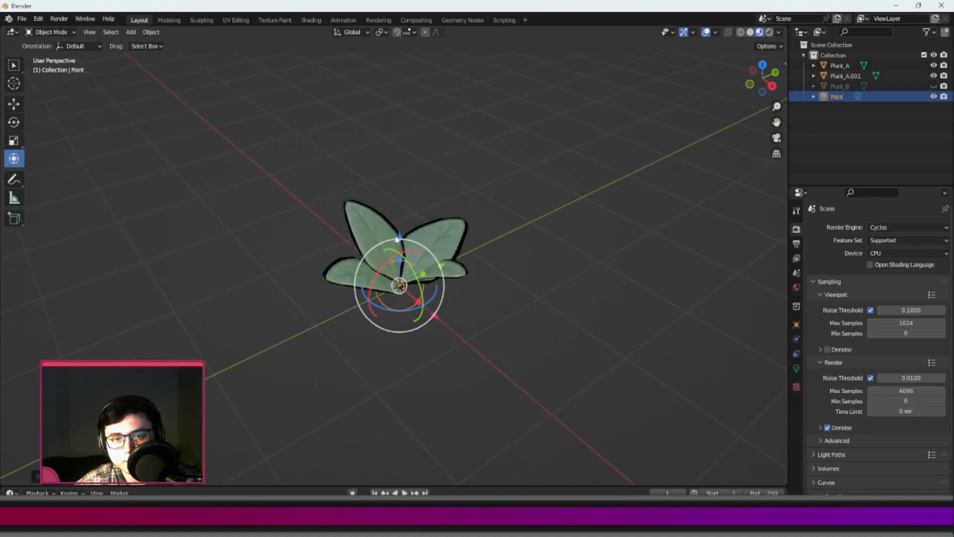
key("g")
left_click(406, 162)
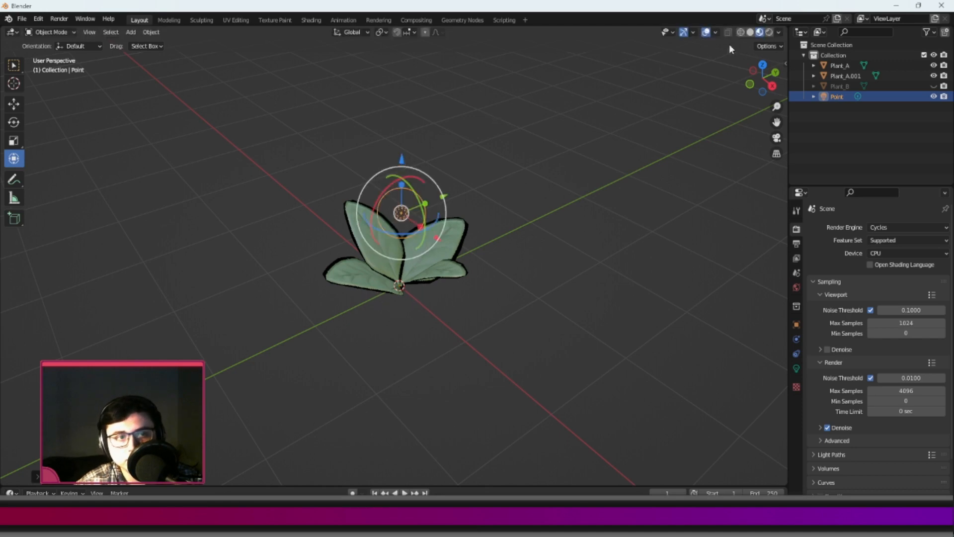
Inspect the lit plant from several angles in the rendered view, pause the preview, and return to material preview.
left_click(769, 33)
scroll(455, 183, "up", 4)
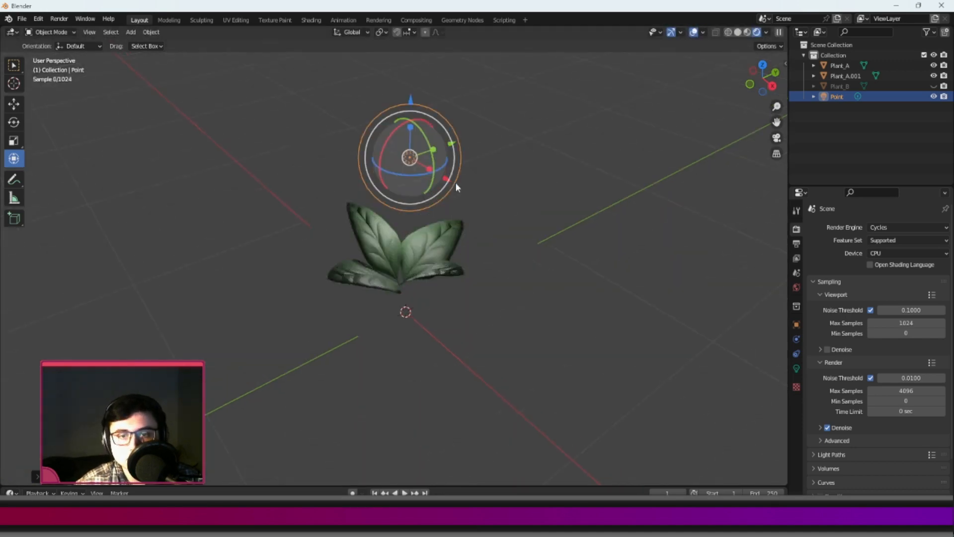
scroll(455, 183, "up", 3)
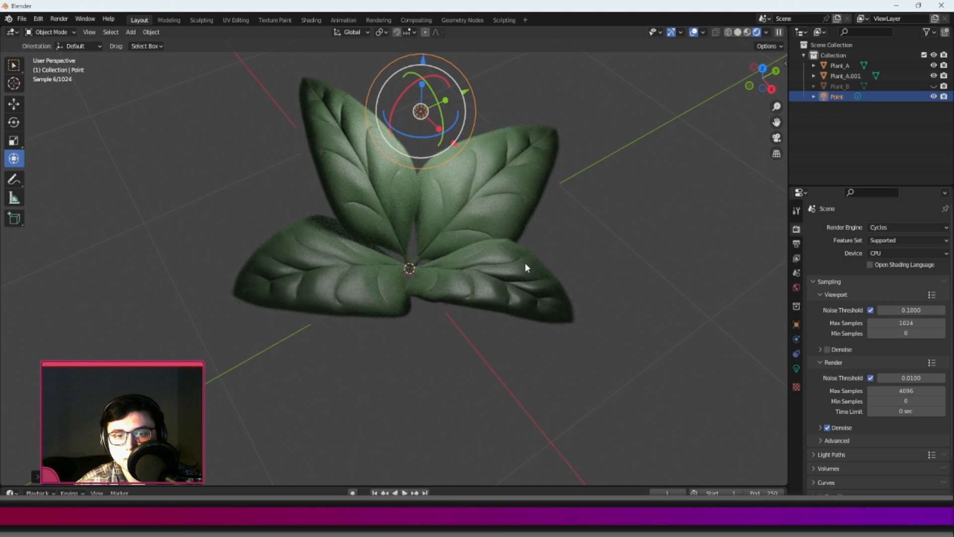
middle_click_drag(551, 289, 420, 309)
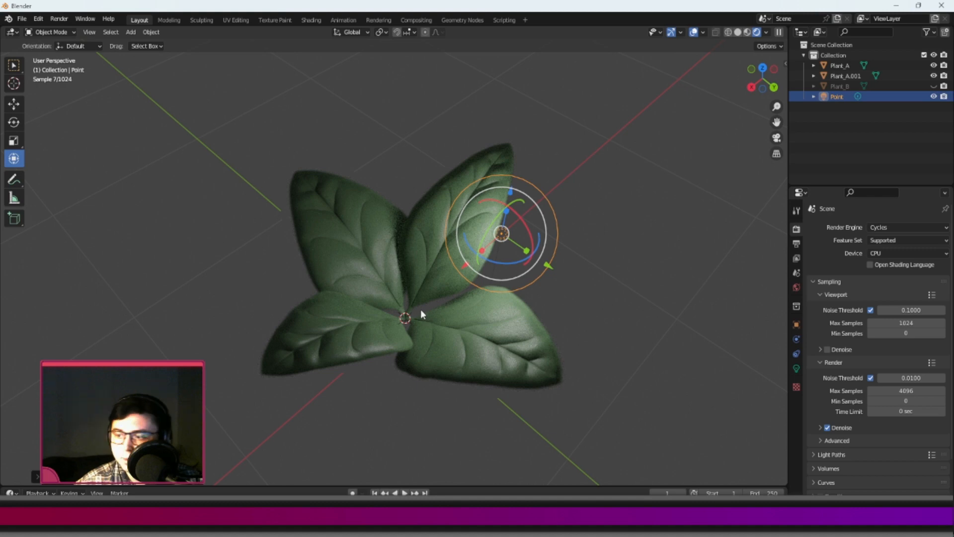
left_click(779, 32)
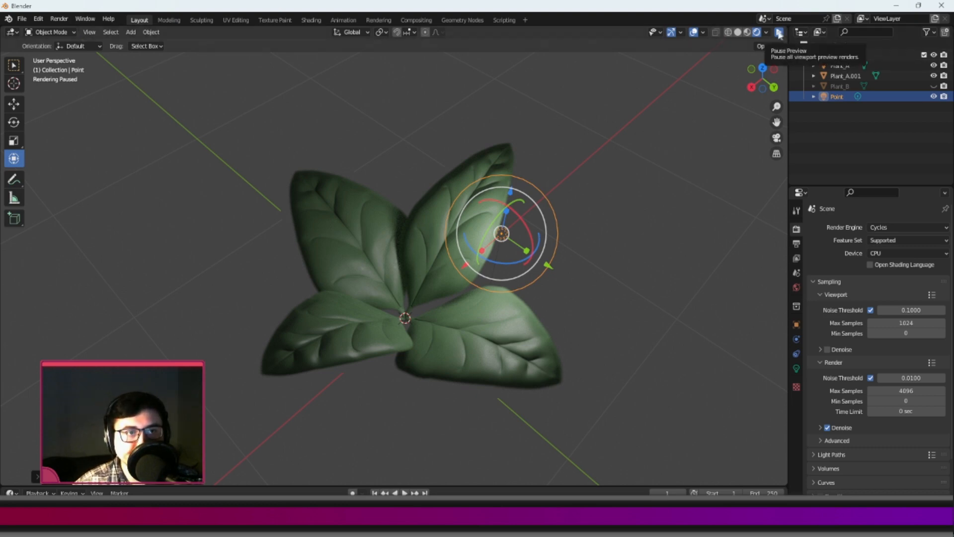
left_click(738, 32)
Select both leaf pairs, join them into a single plant object, and clear the selection.
middle_click_drag(581, 213, 363, 312)
left_click(364, 312)
left_click(332, 280, "shift")
key("ctrl+j")
middle_click_drag(332, 275, 443, 254)
key("alt+a")
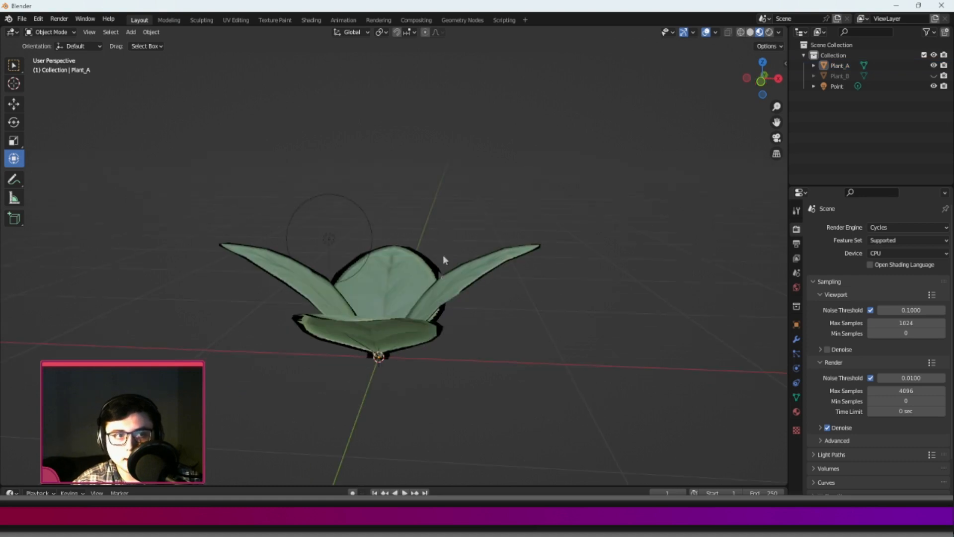
Select the joined plant and open the save dialog for the Blender file, then cancel it.
left_click(453, 288)
middle_click_drag(576, 183, 454, 281)
scroll(457, 279, "down", 3)
key("ctrl+s")
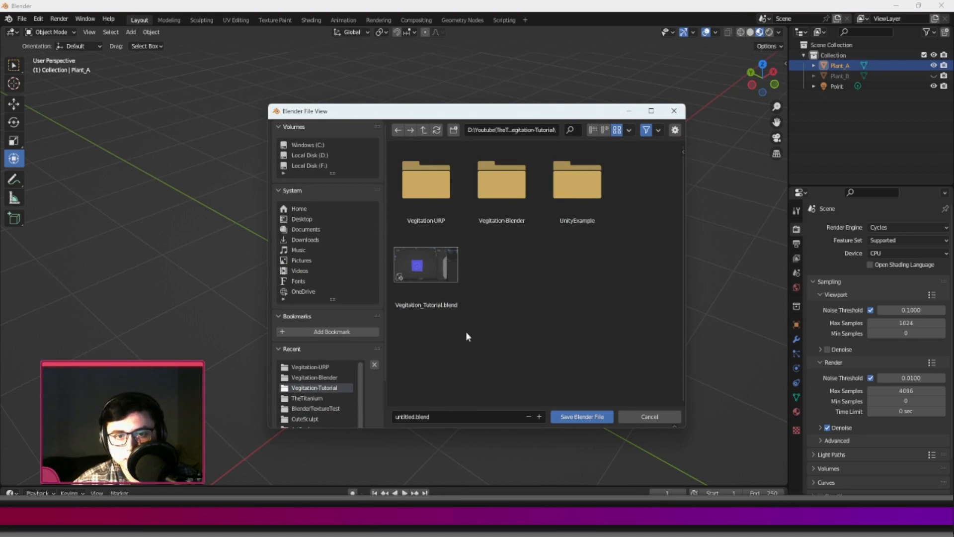
left_click(641, 417)
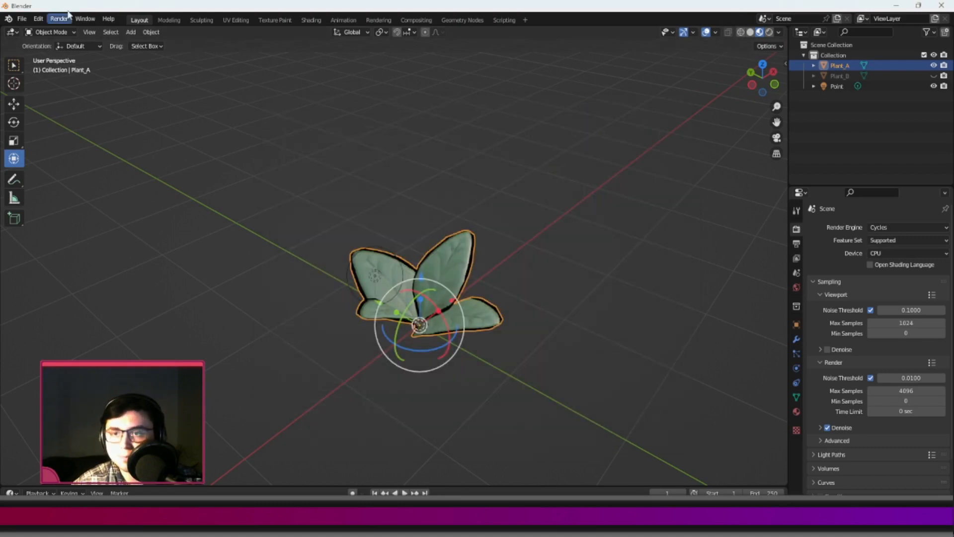
Start an FBX export into the Vegitation-Tutorial folder, limited to selected objects.
left_click(24, 19)
mouse_move(51, 169)
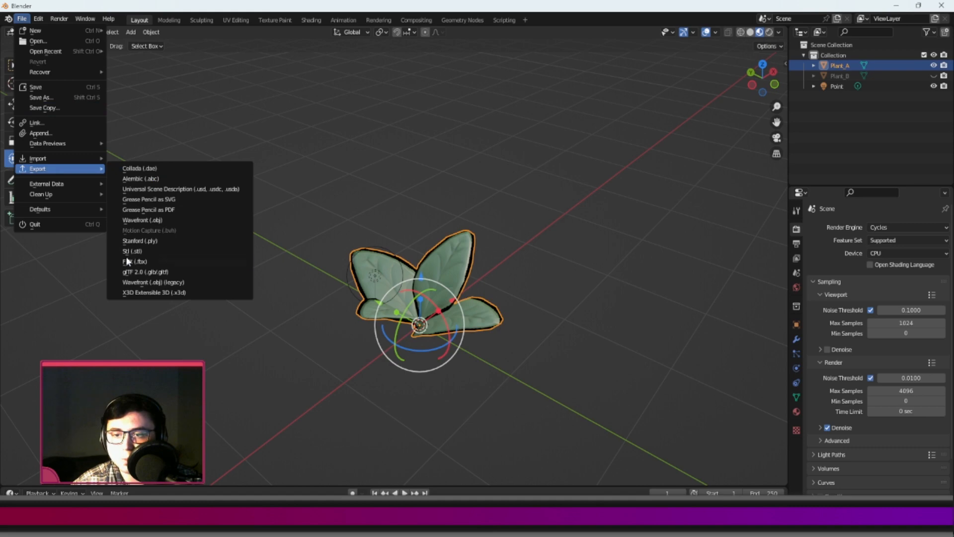
left_click(129, 261)
left_click(318, 388)
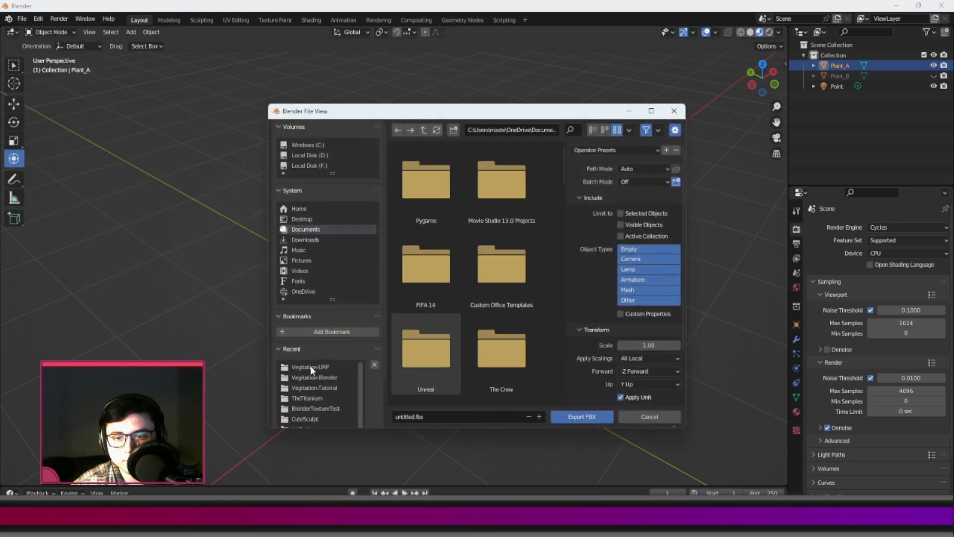
left_click(433, 416)
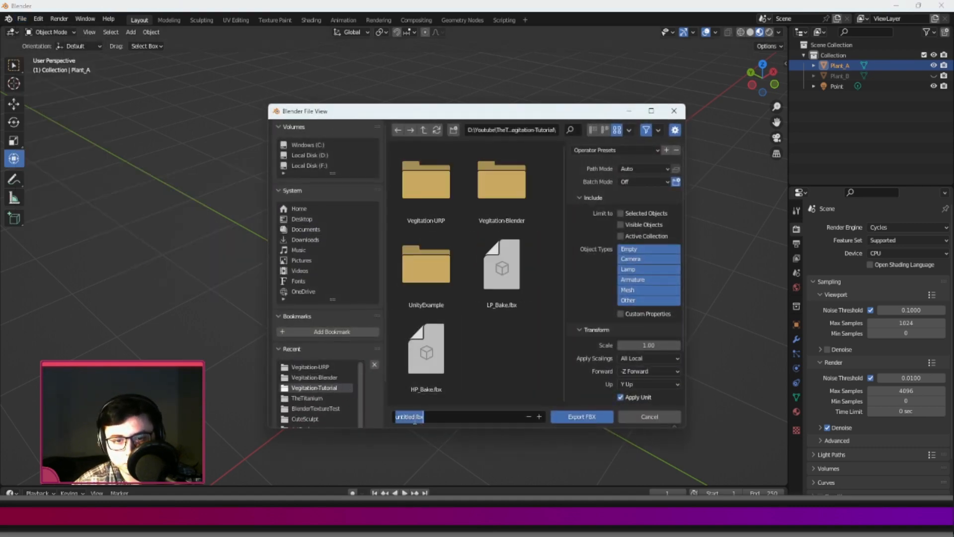
left_click(621, 213)
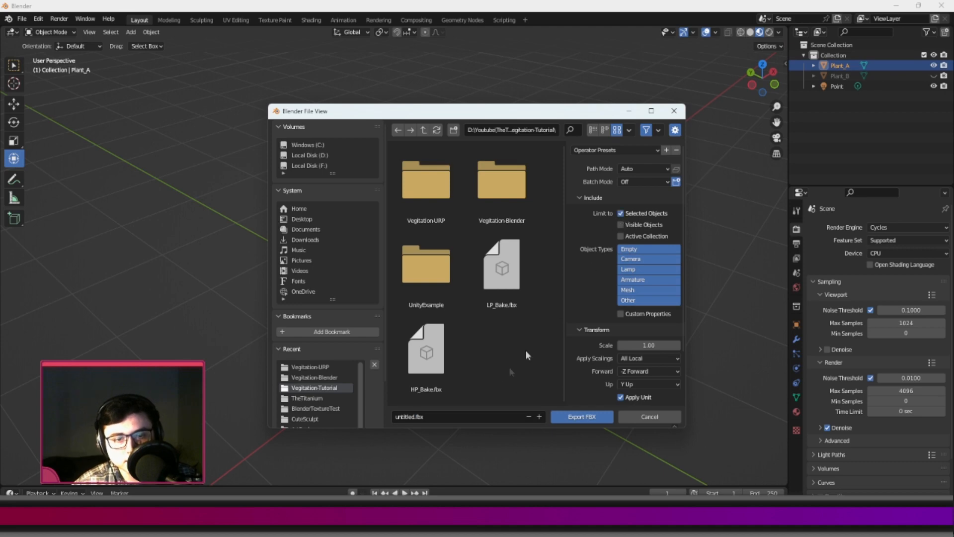
Create a folder named PlantModels in the export location and open it.
right_click(497, 365)
left_click(456, 364)
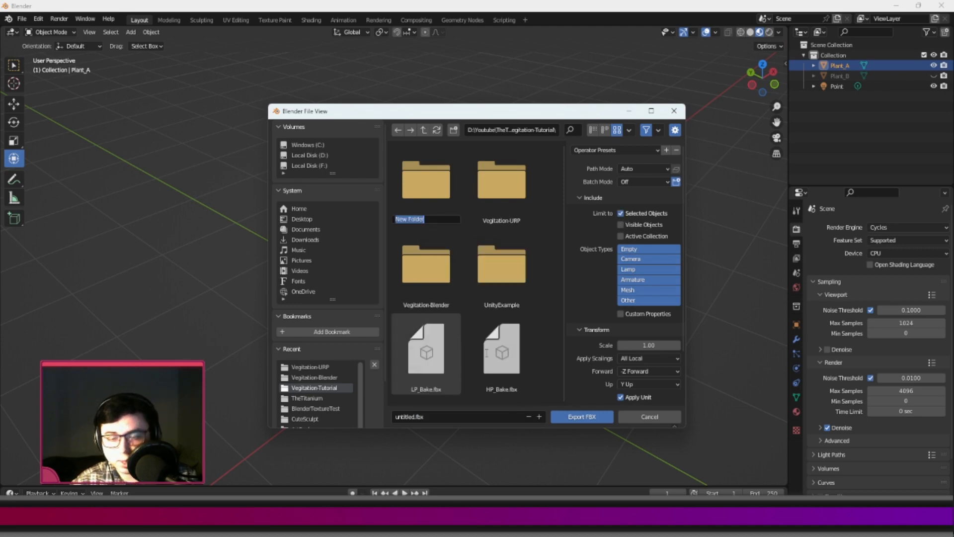
type("PlantMo")
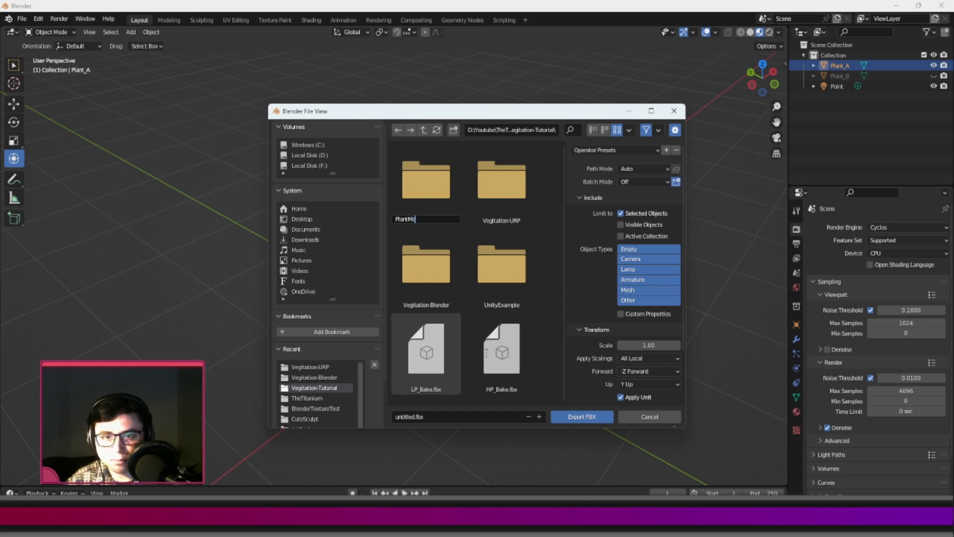
type("dels")
key("Return")
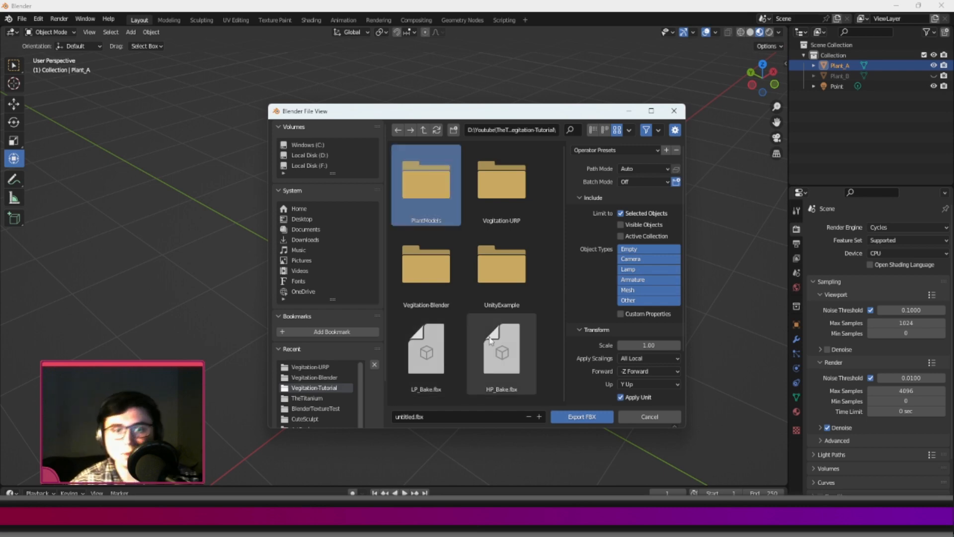
double_click(422, 204)
Name the export file Plant_A.fbx and export the selected plant as FBX.
left_click(416, 416)
key("BackSpace")
key("BackSpace")
key("BackSpace")
key("BackSpace")
key("BackSpace")
key("BackSpace")
key("BackSpace")
key("BackSpace")
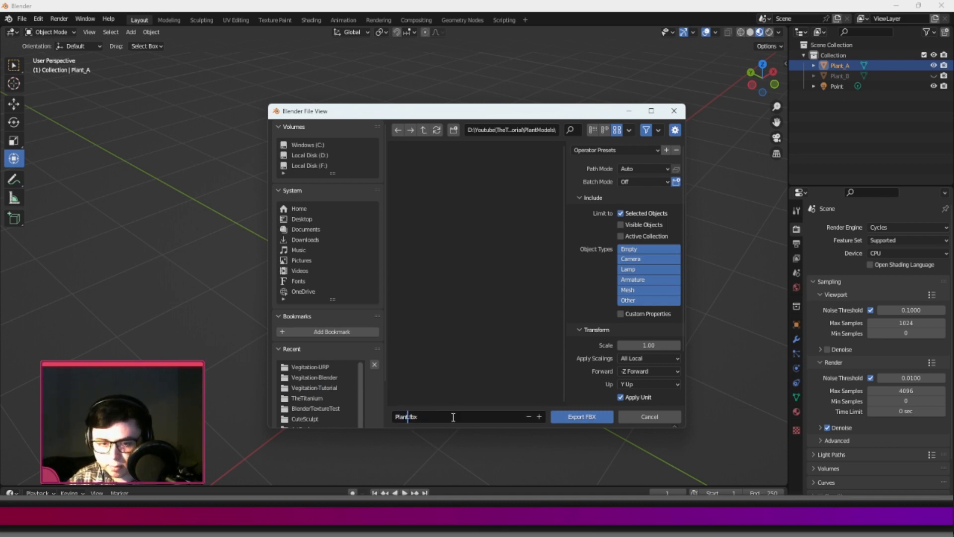
left_click(483, 329)
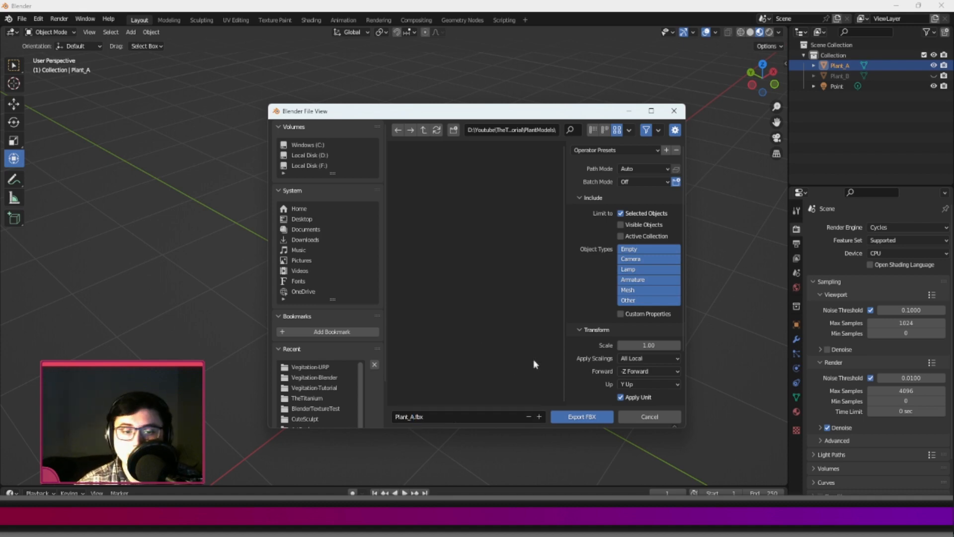
left_click(571, 417)
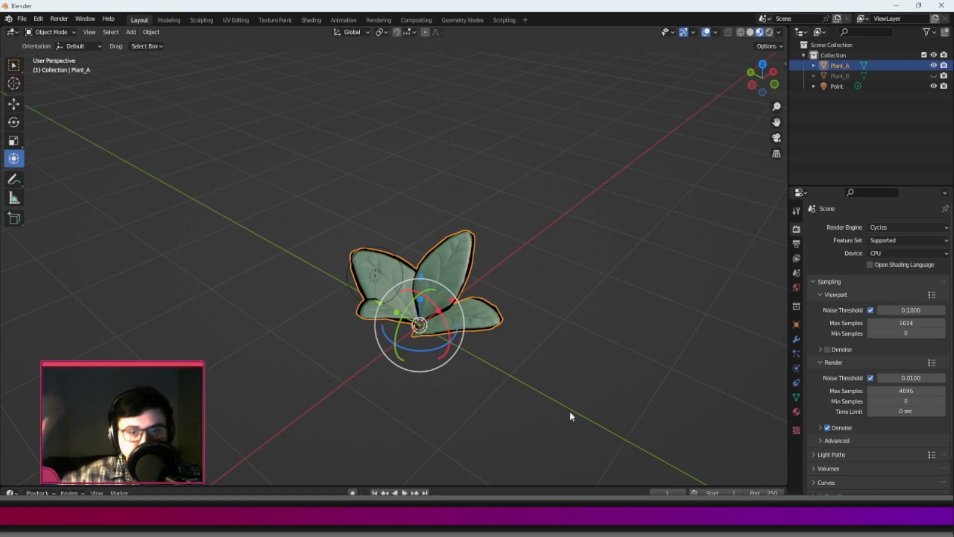
Inspect the exported plant in wireframe shading and return to material preview.
mouse_move(545, 334)
middle_mouse_down()
mouse_move(637, 291)
mouse_move(495, 297)
mouse_move(517, 288)
middle_mouse_up()
left_click(740, 33)
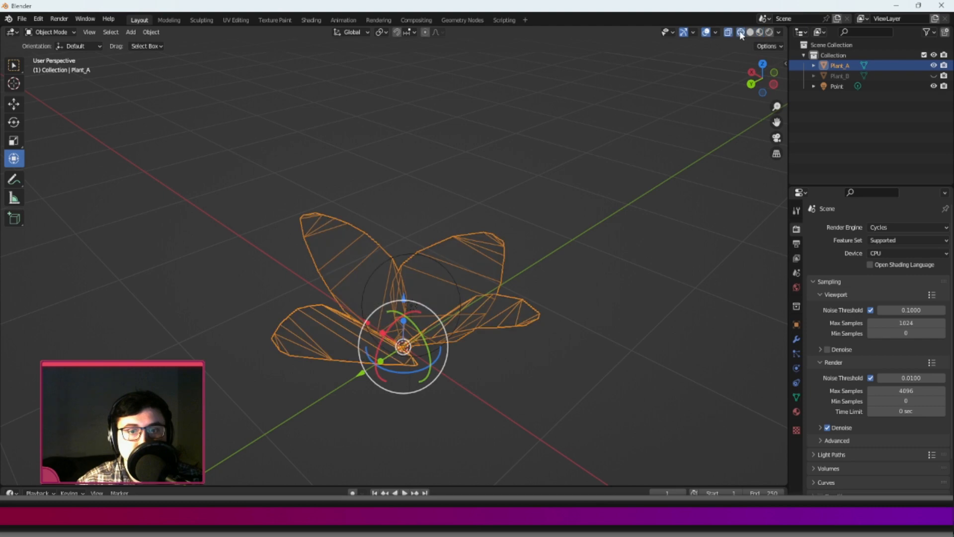
left_click(750, 32)
left_click(760, 32)
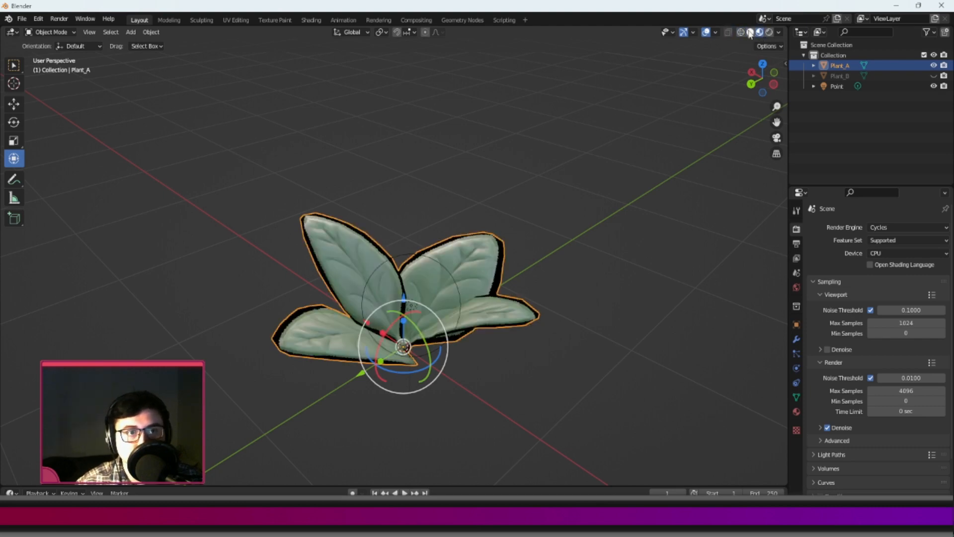
Check the plant's topology and face orientation with the viewport overlays, turning each overlay off again.
left_click(716, 32)
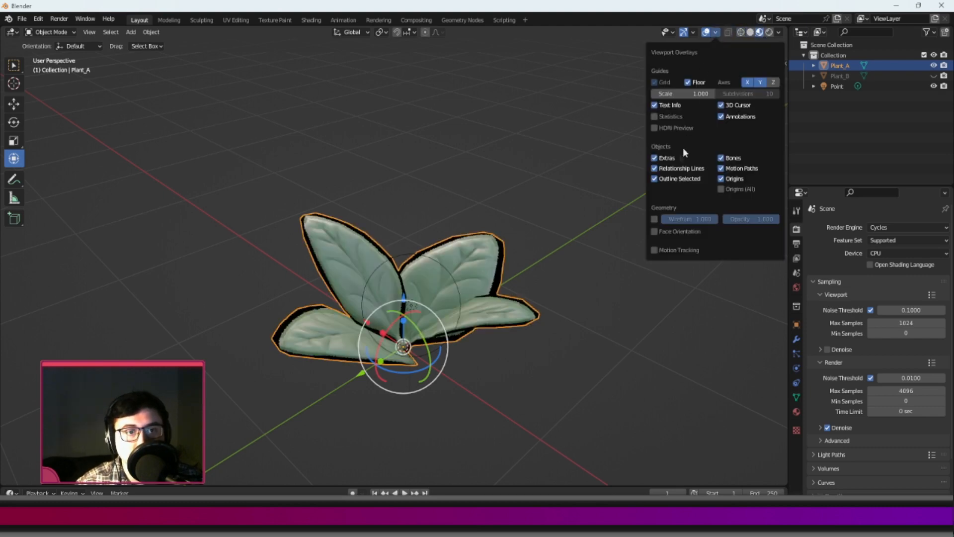
left_click(654, 220)
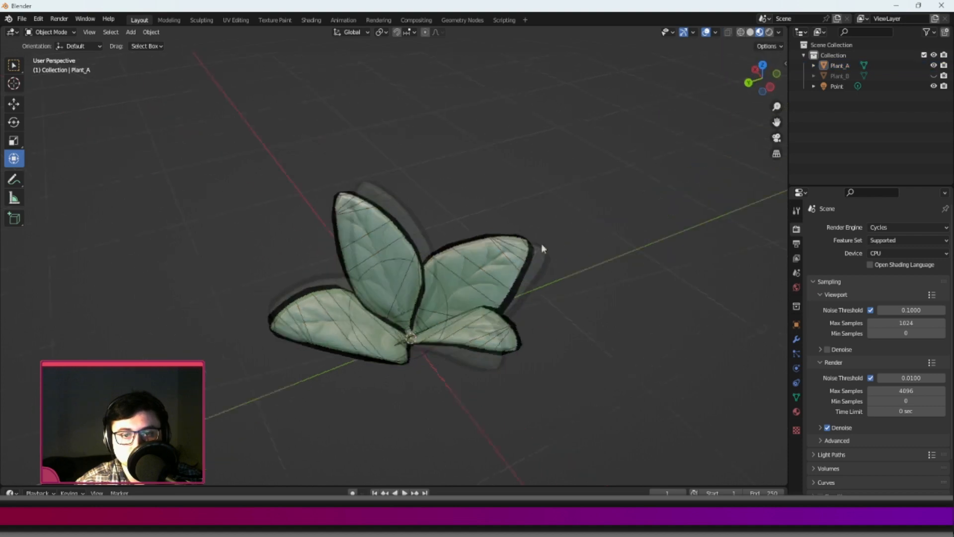
middle_click_drag(541, 244, 464, 246)
left_click(719, 32)
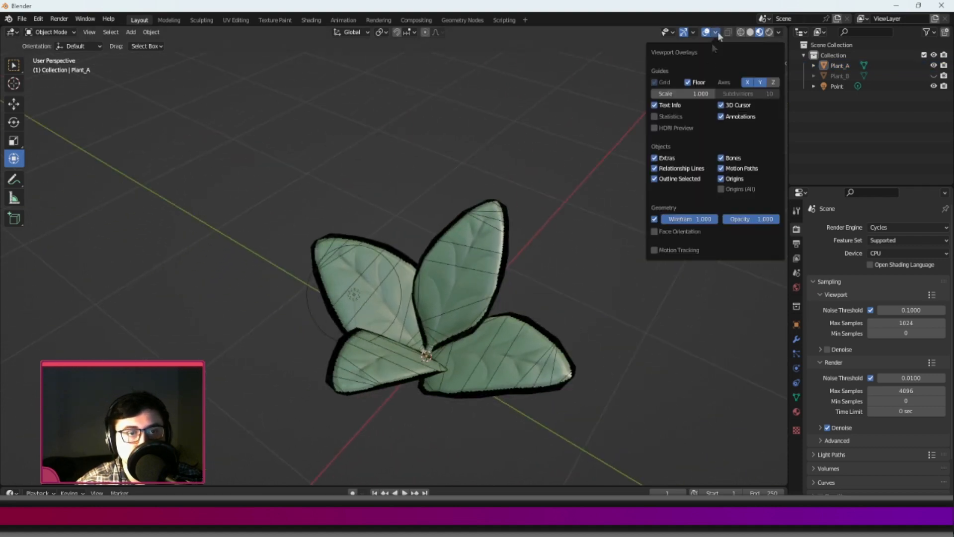
left_click(654, 219)
left_click(654, 232)
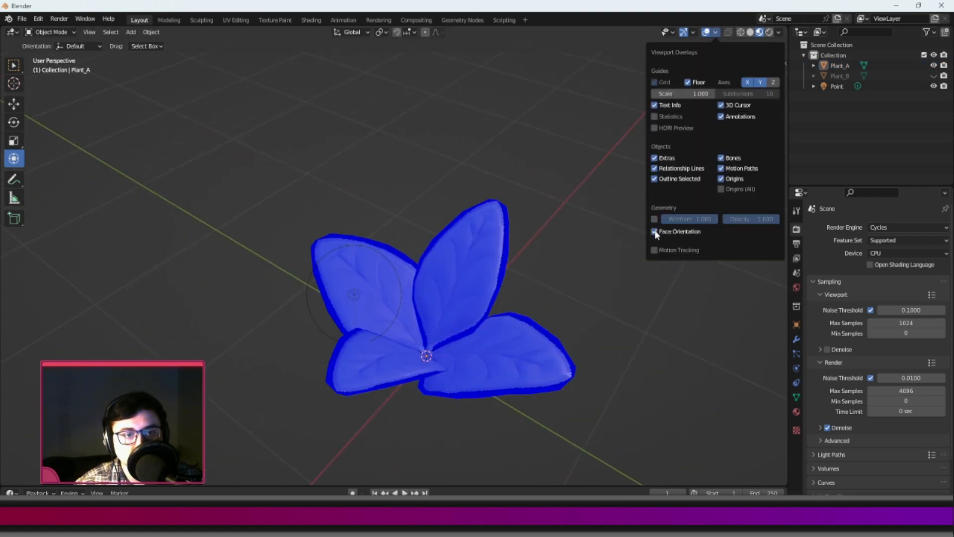
left_click(654, 231)
Turn on the statistics overlay and check the plant's mesh counts with all its geometry selected in Edit Mode.
left_click(655, 117)
scroll(437, 206, "down", 2)
middle_click_drag(440, 209, 415, 217)
left_click(446, 277)
key("Tab")
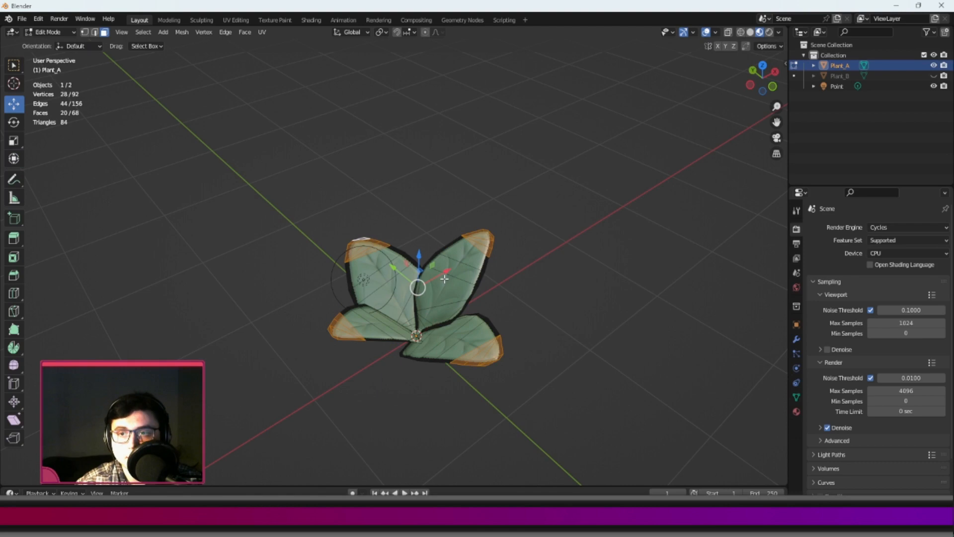
key("a")
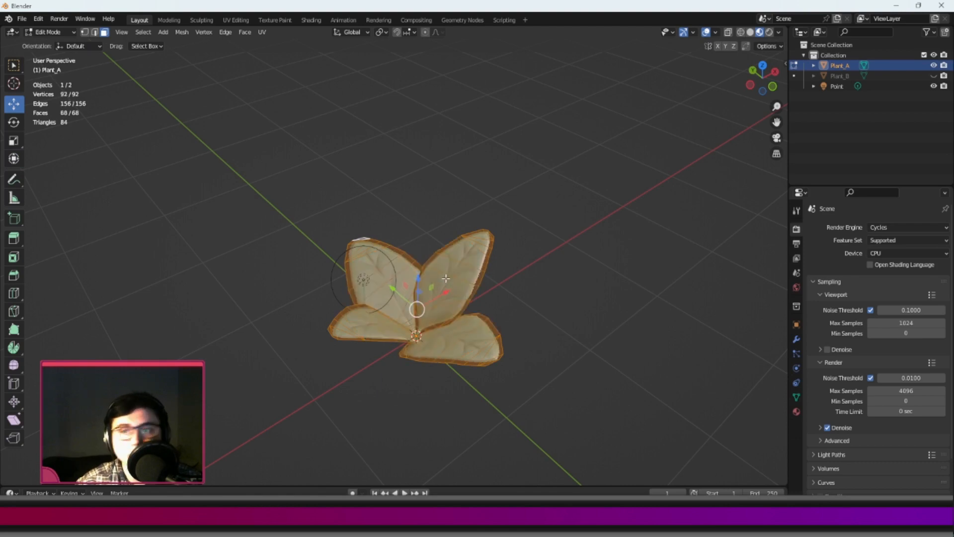
key("Tab")
left_click(586, 274)
middle_click_drag(586, 273, 472, 293)
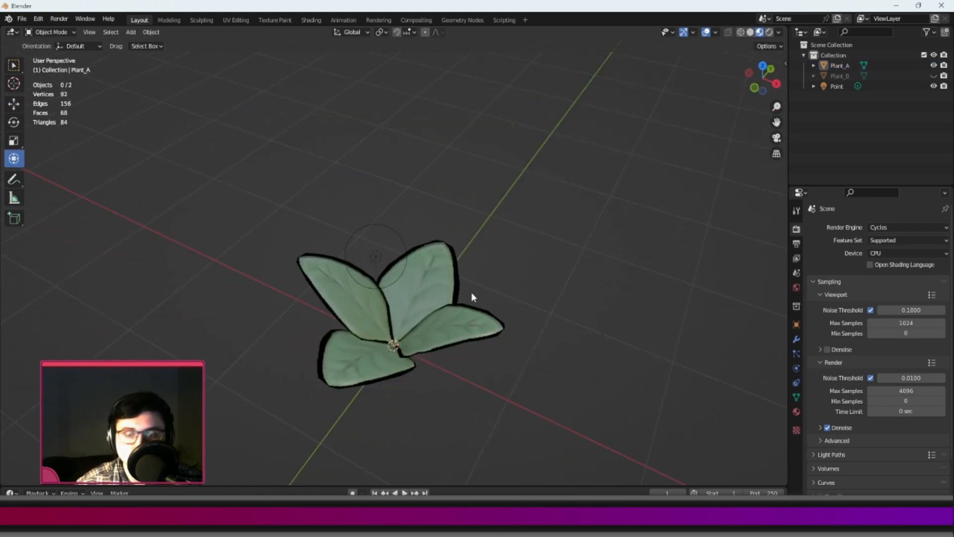
Switch to the Unity project and look around the empty sample scene.
key("ctrl+o")
left_click(652, 419)
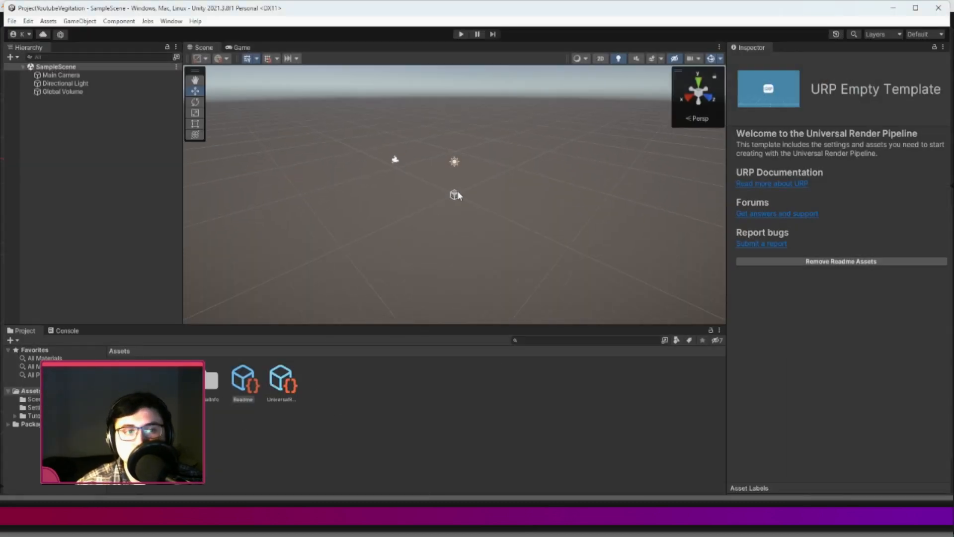
scroll(462, 199, "up", 4)
left_click_drag(380, 205, 584, 212, "alt")
middle_click_drag(514, 227, 526, 198)
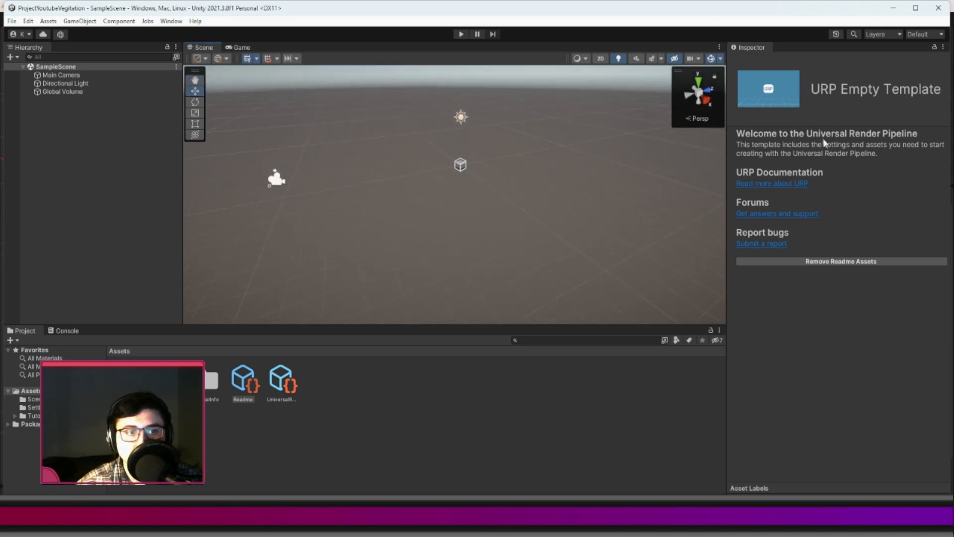
left_click(70, 201)
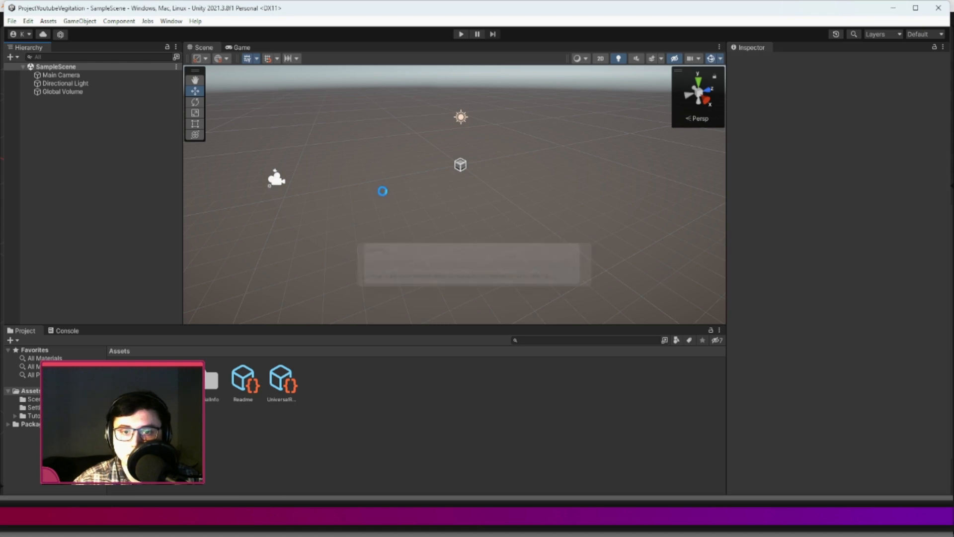
Create a folder named Models in the project's Assets and open it.
right_click(362, 399)
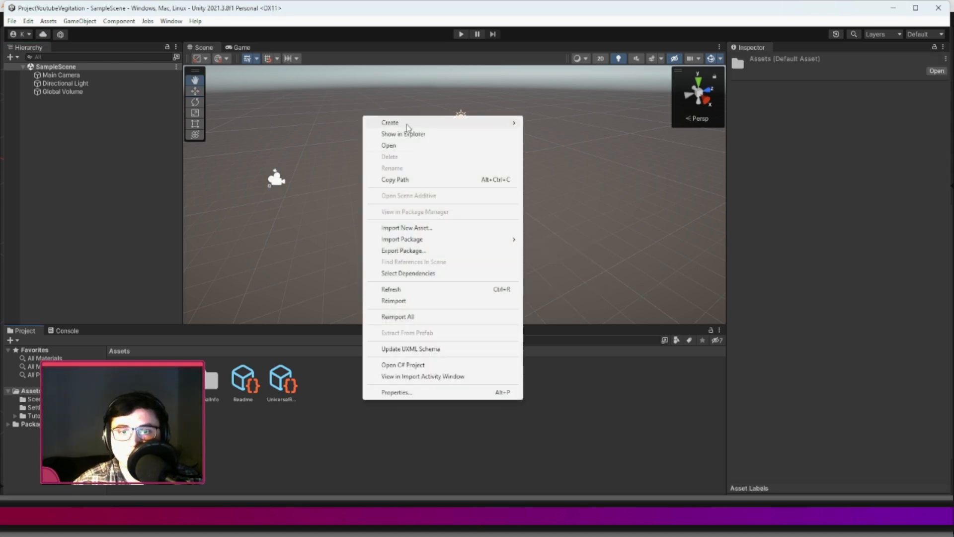
mouse_move(408, 125)
left_click(571, 26)
type("Models")
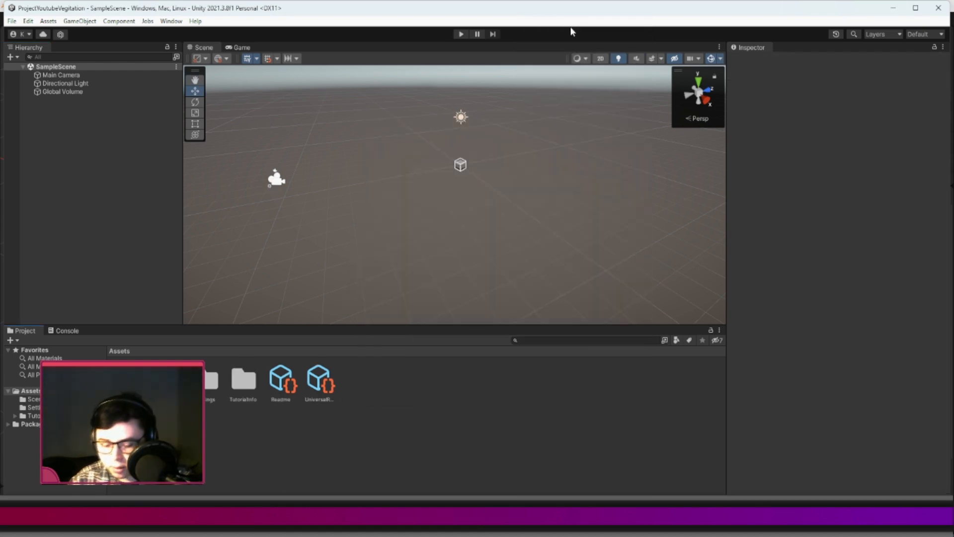
key("Return")
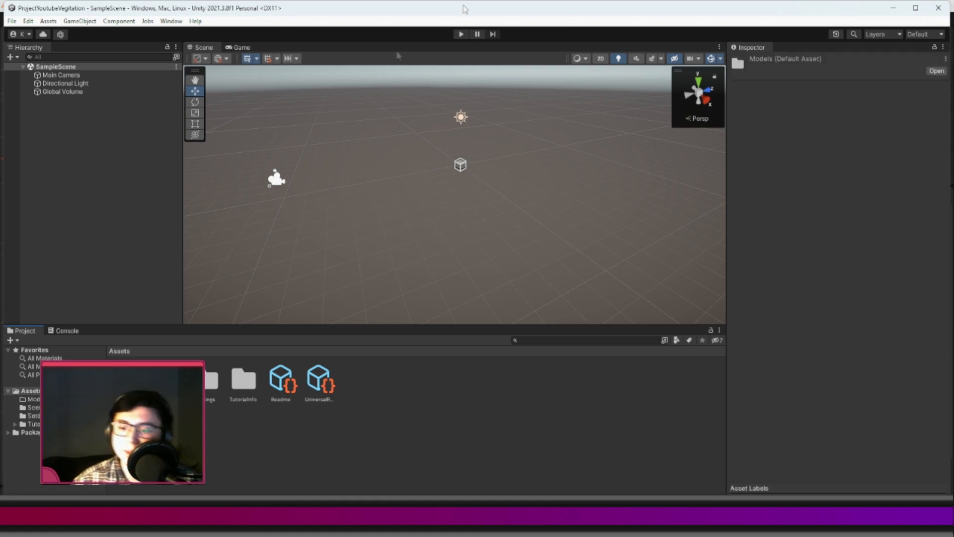
double_click(130, 380)
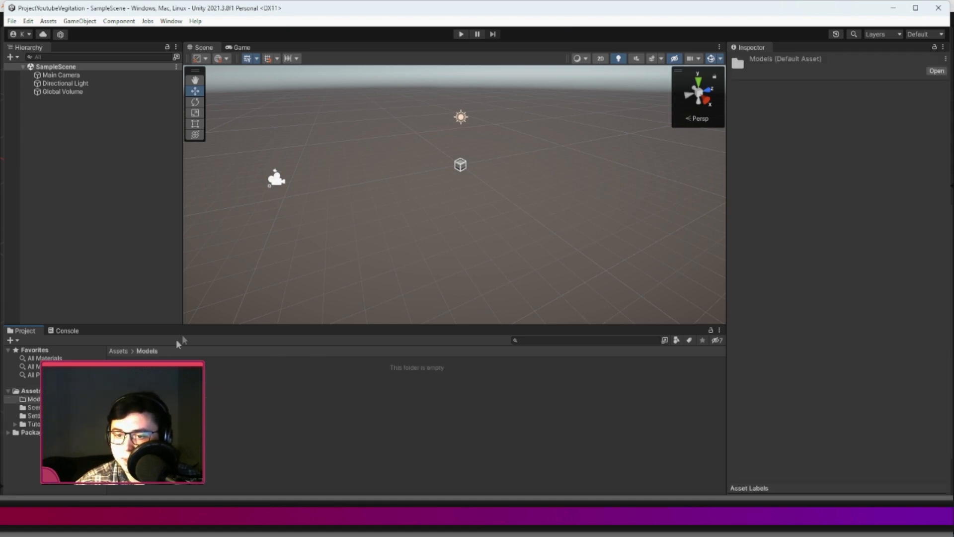
Enlarge the project browser, create a Textures folder inside Models, and open it.
left_click_drag(184, 323, 171, 254)
right_click(177, 321)
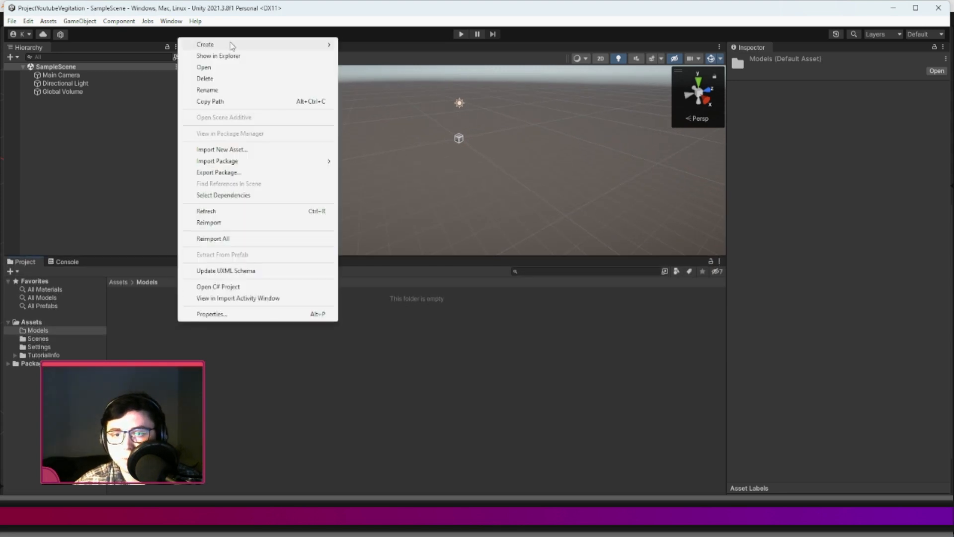
mouse_move(230, 43)
left_click(388, 27)
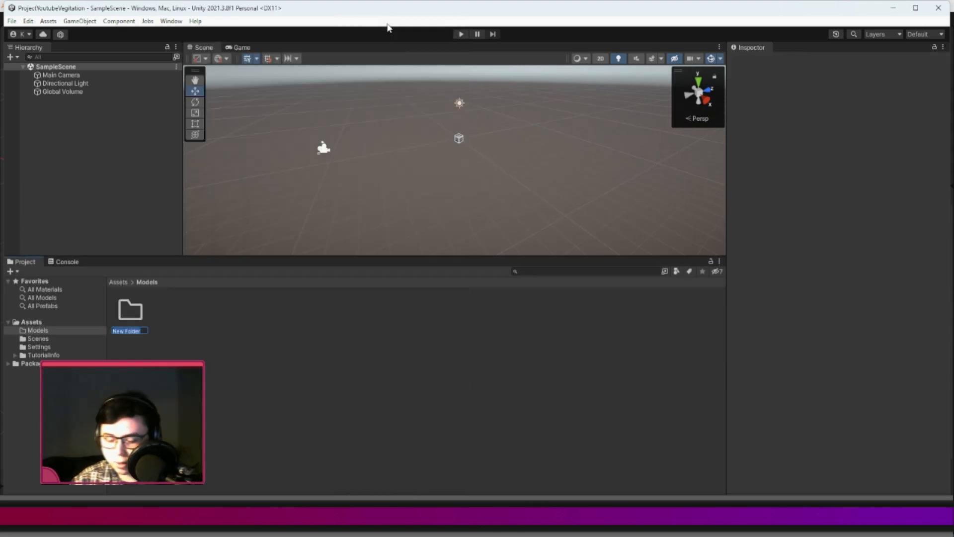
type("Textures")
key("Return")
right_click(228, 338)
double_click(142, 317)
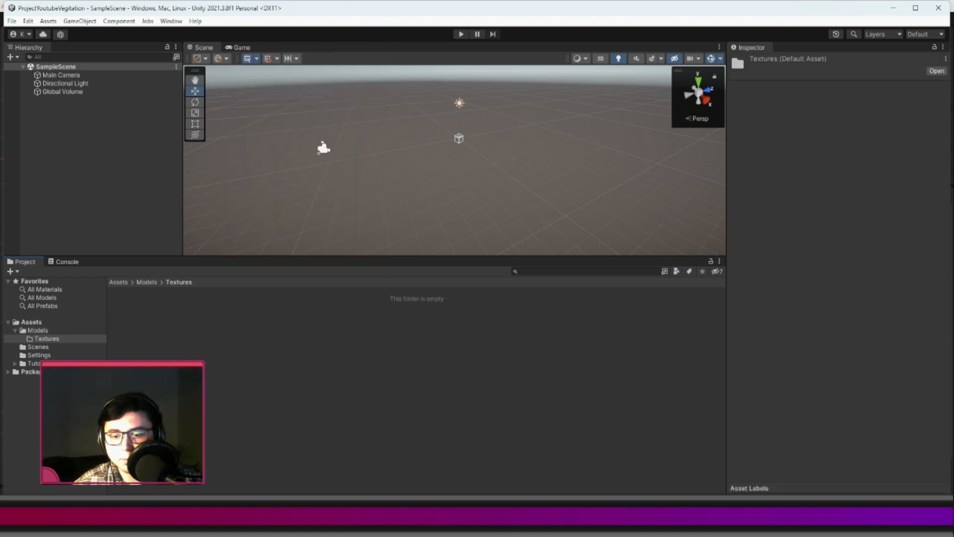
Import the normal, specular smoothness and Vegitation_AlbedoAlpha textures from the Vegitation-URP folder into Unity's Textures folder.
key("alt+Tab")
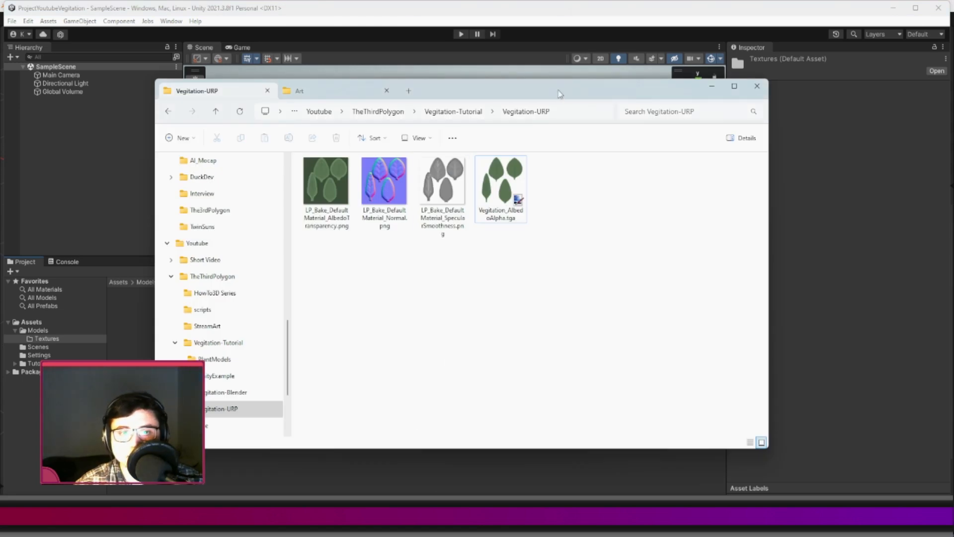
left_click_drag(557, 91, 657, 114)
left_click(585, 209)
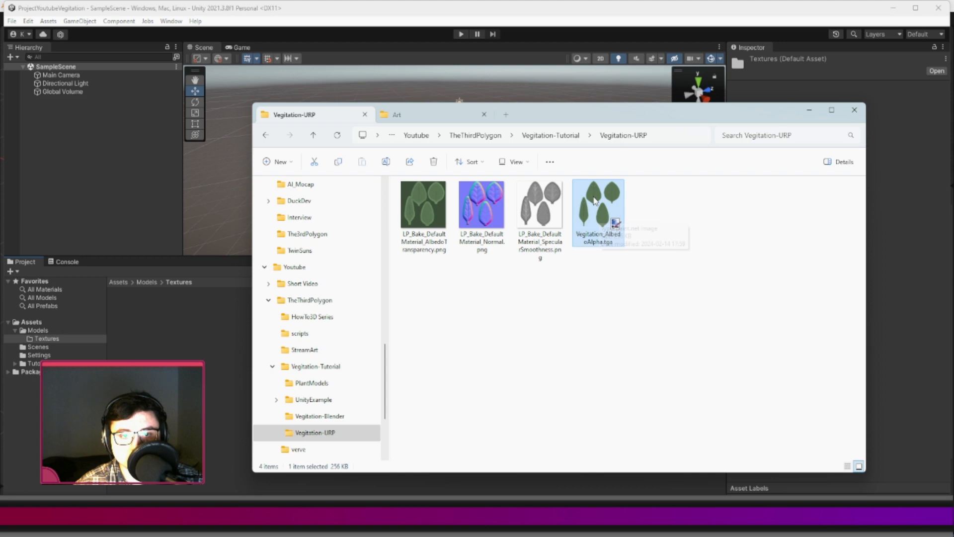
left_click(550, 208, "ctrl")
left_click(499, 206, "ctrl")
left_click_drag(541, 201, 186, 390)
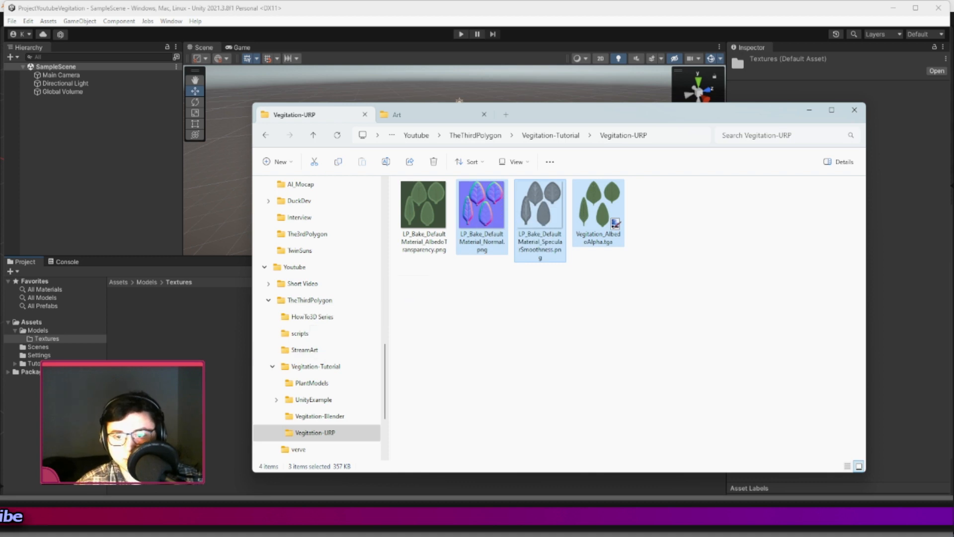
left_click(186, 388)
Enable Alpha Is Transparency for the Vegitation_AlbedoAlpha texture and apply the import settings.
left_click(214, 312)
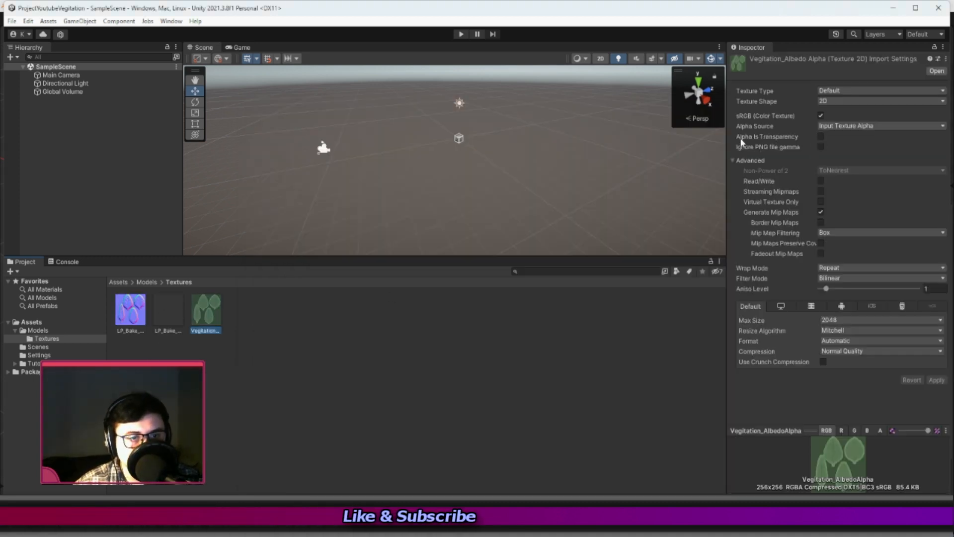
left_click(820, 137)
left_click(937, 379)
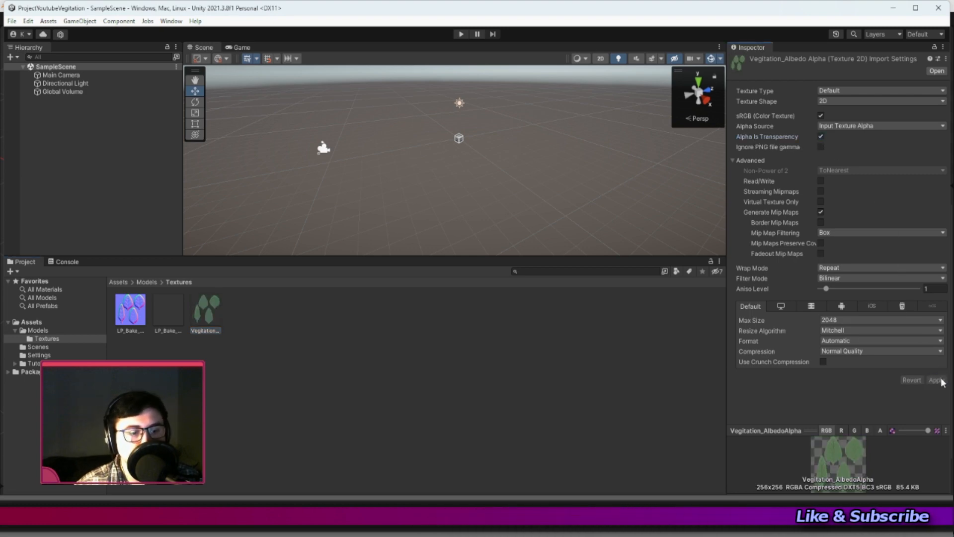